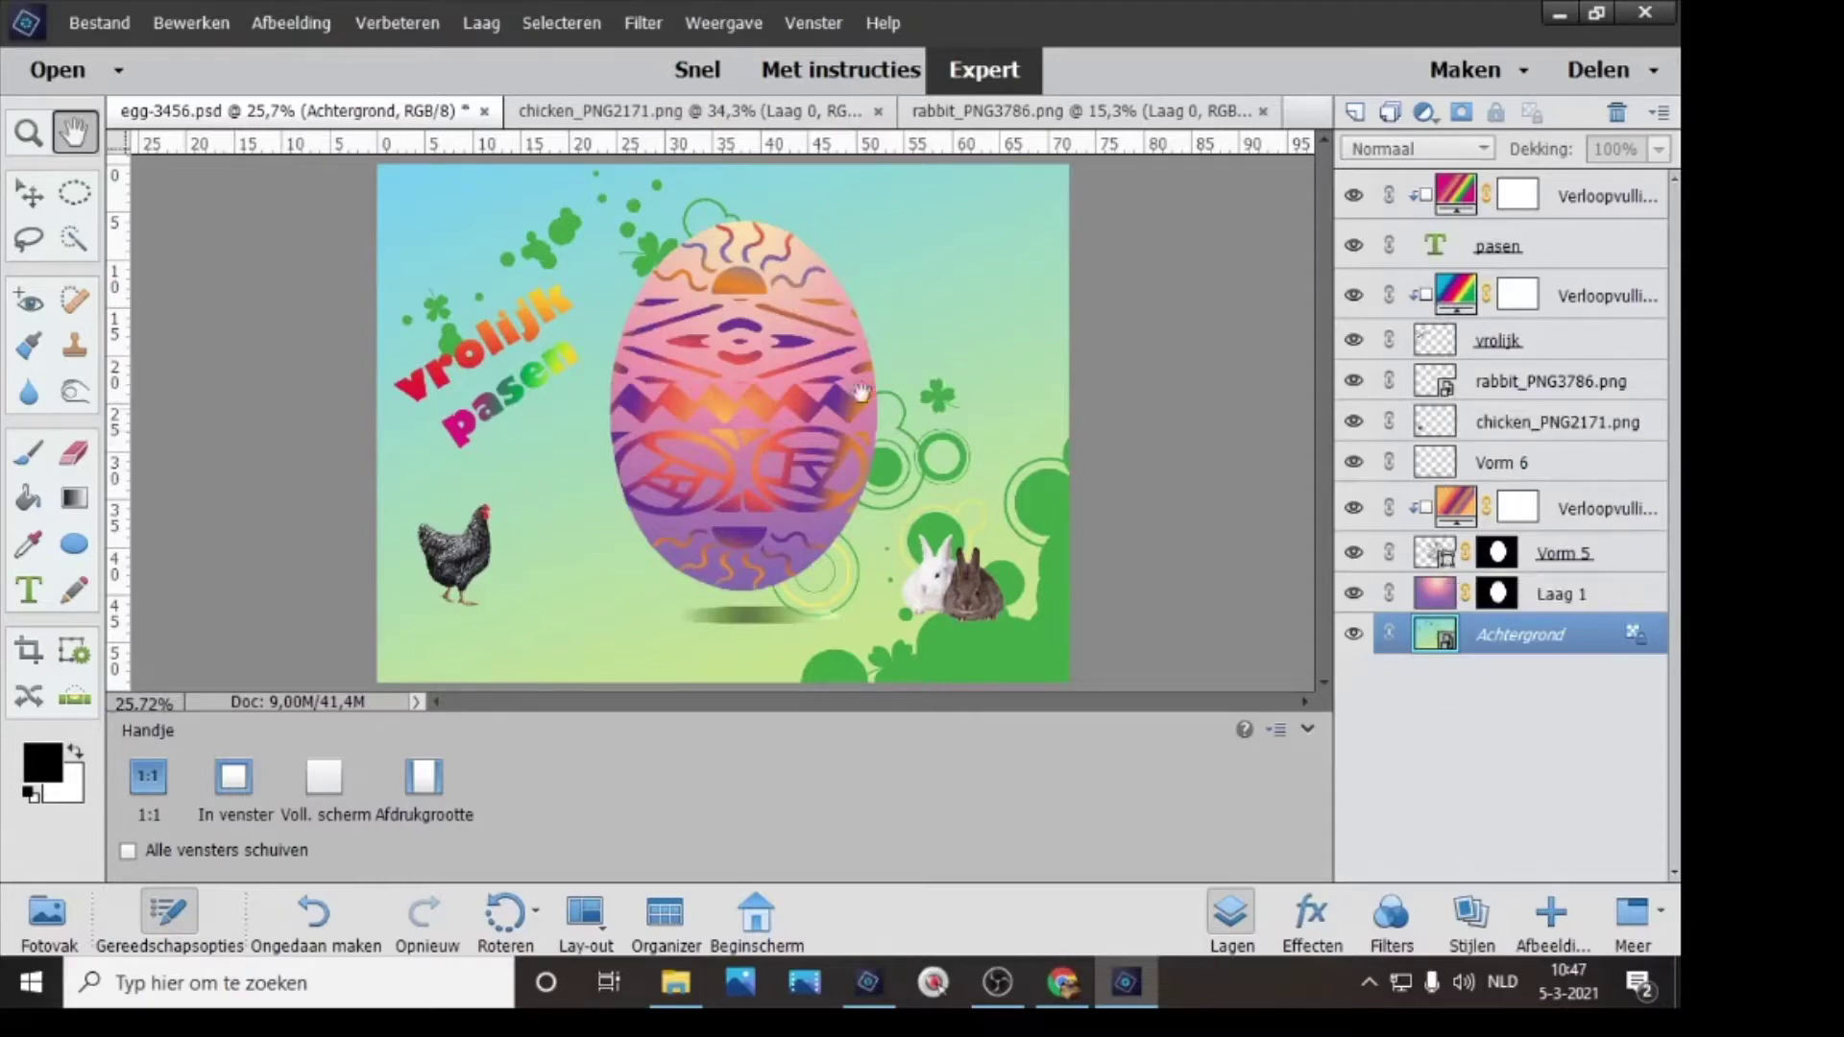
- Close egg-3456.psd without saving its changes, and close the chicken and rabbit images
{"action": "left_click", "coordinate": [485, 111]}
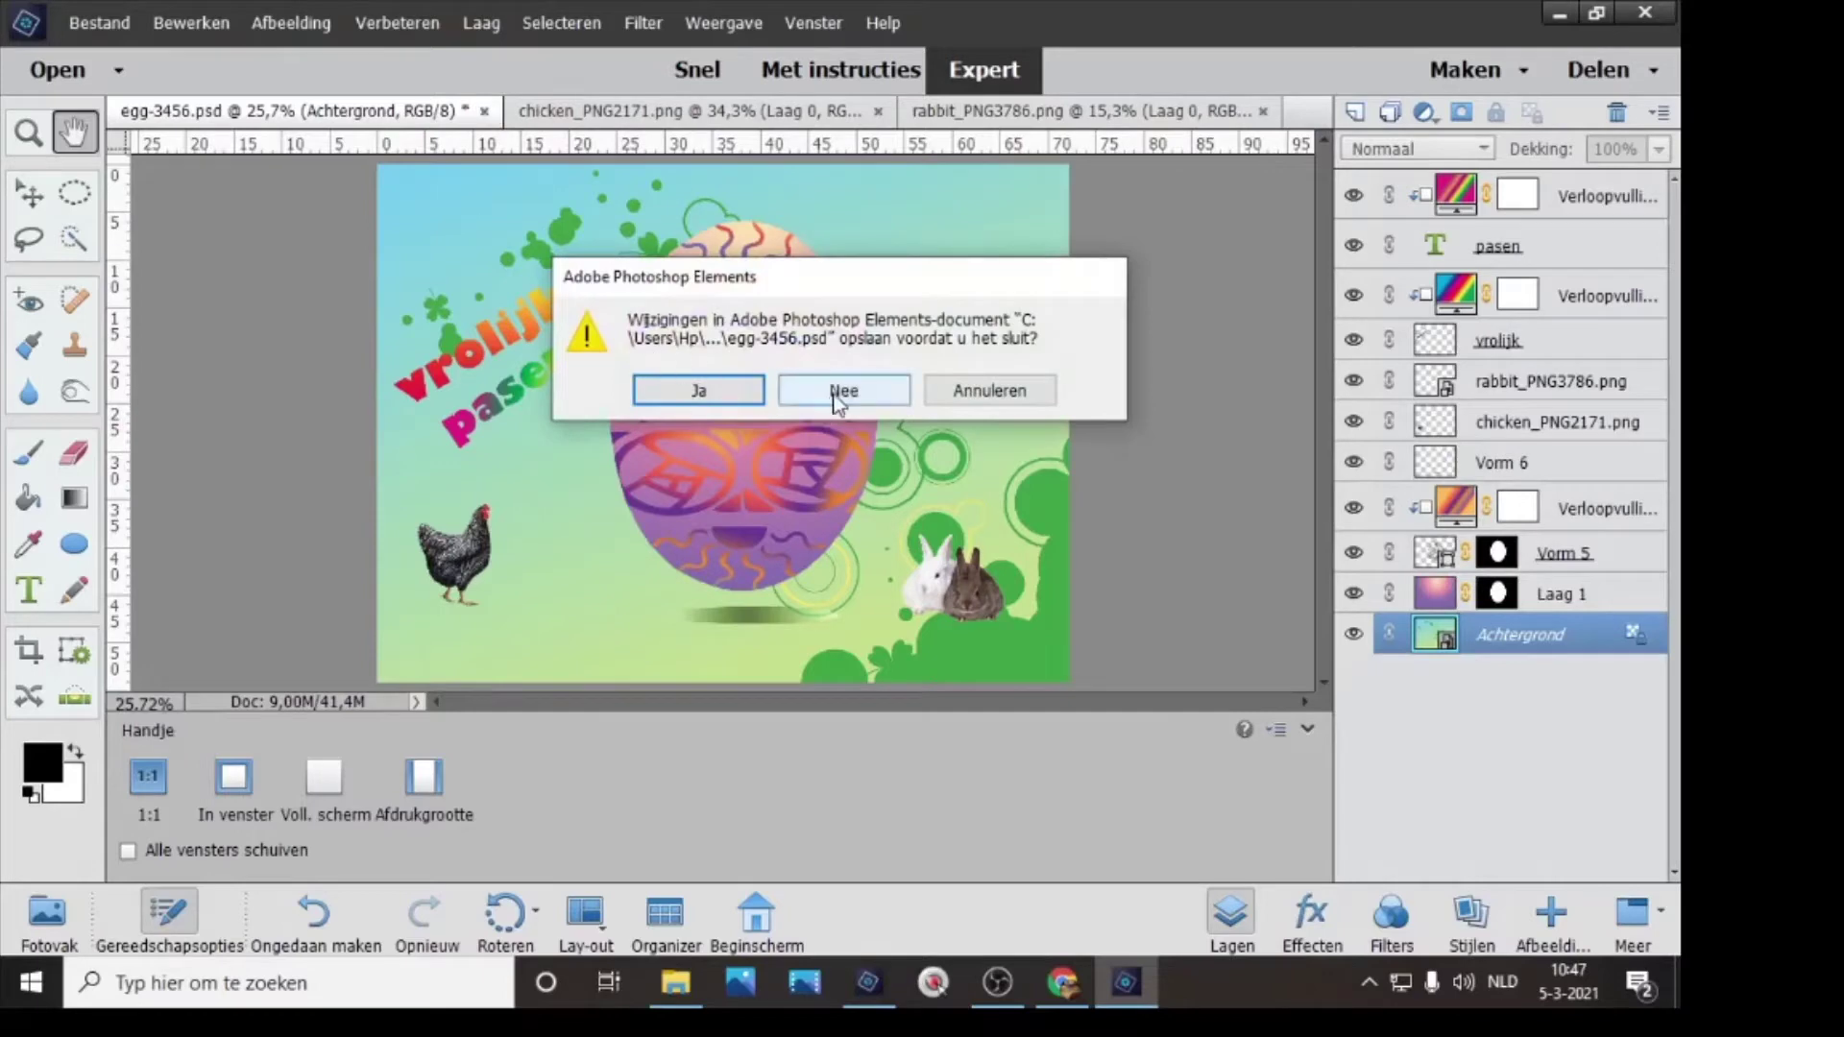
{"action": "left_click", "coordinate": [836, 391]}
{"action": "left_click", "coordinate": [509, 111]}
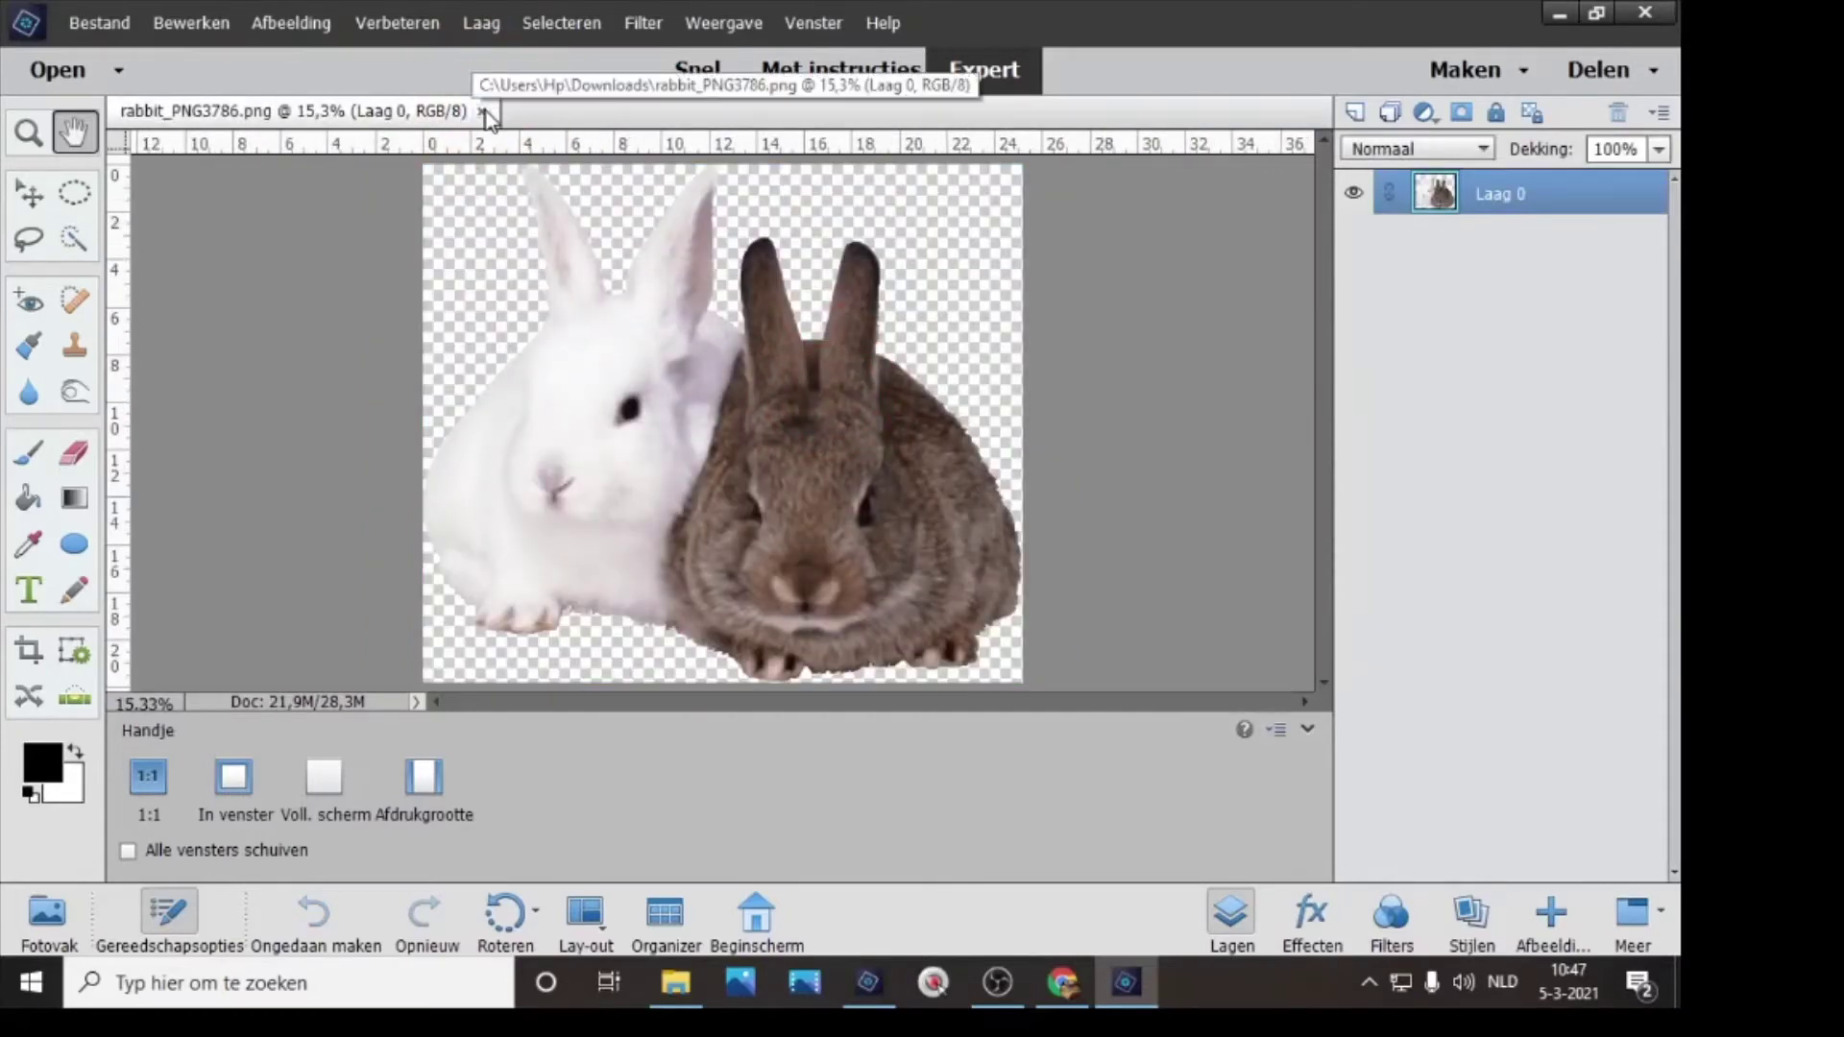
{"action": "left_click", "coordinate": [483, 112]}
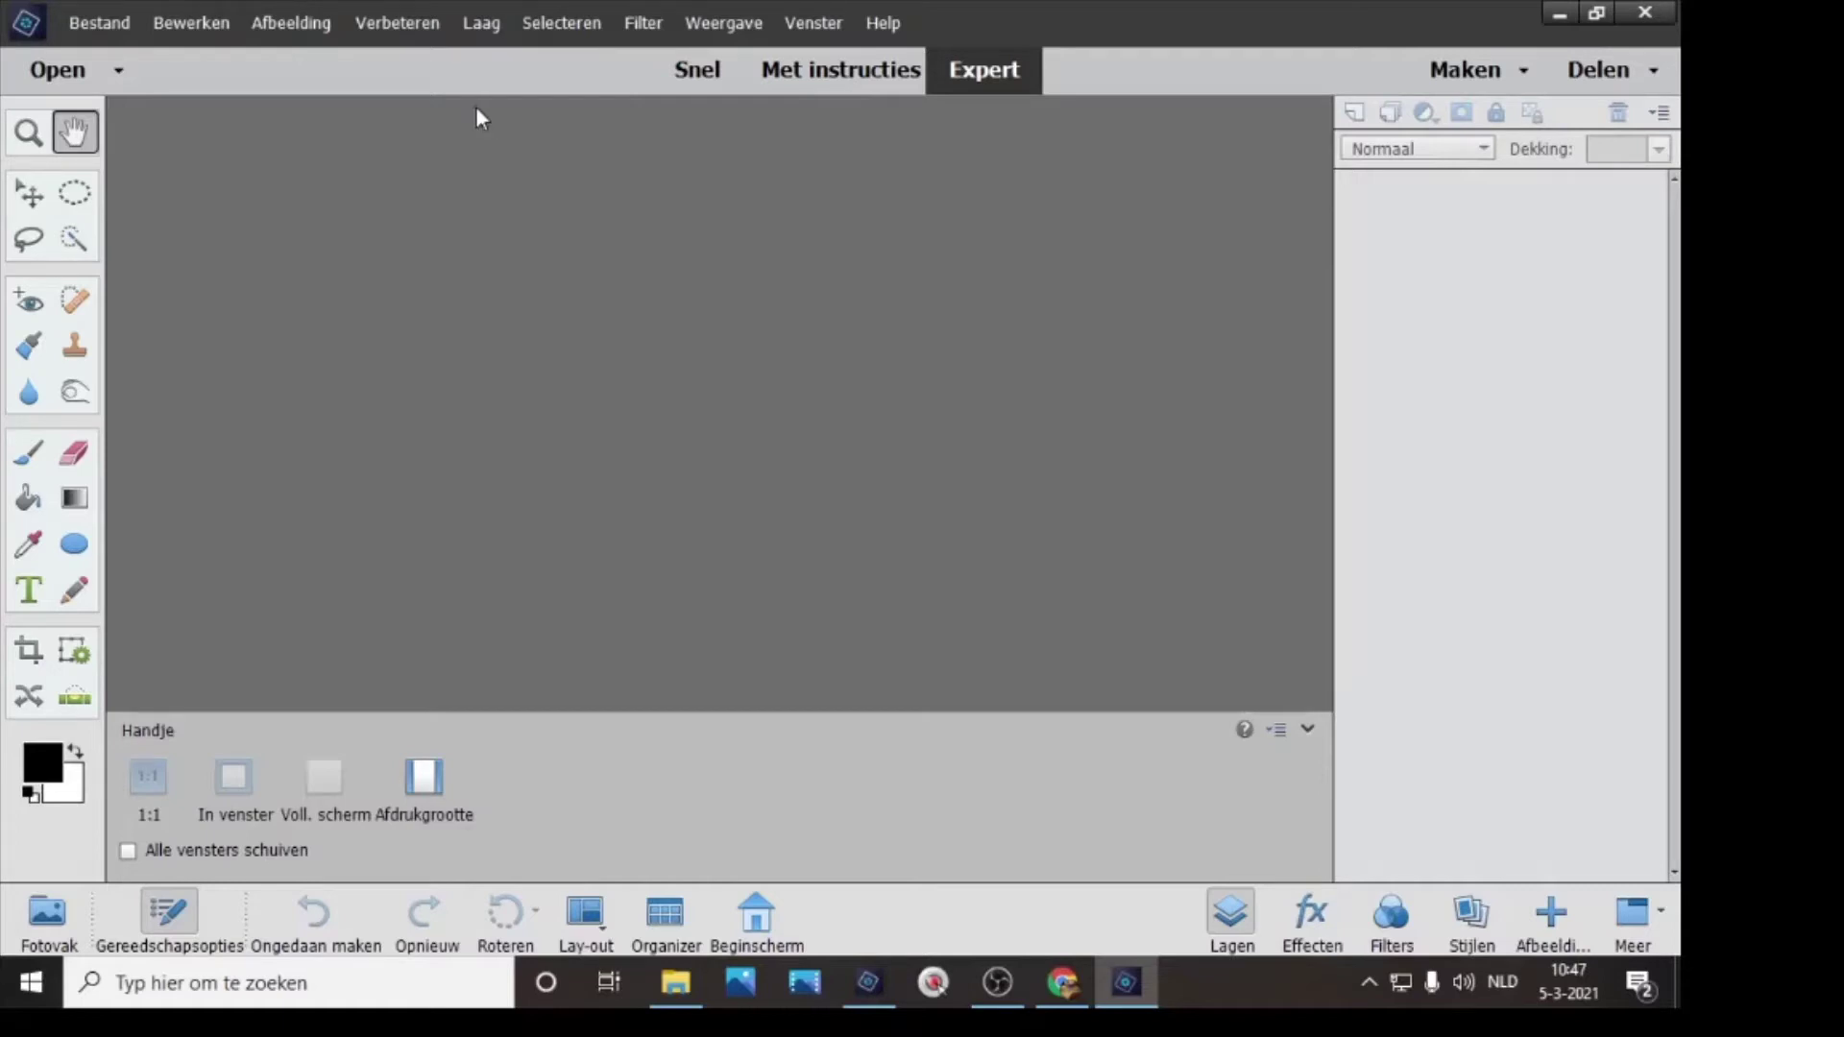
- Open the egg-3456.jpg photo from the Downloads folder
{"action": "left_click", "coordinate": [54, 67]}
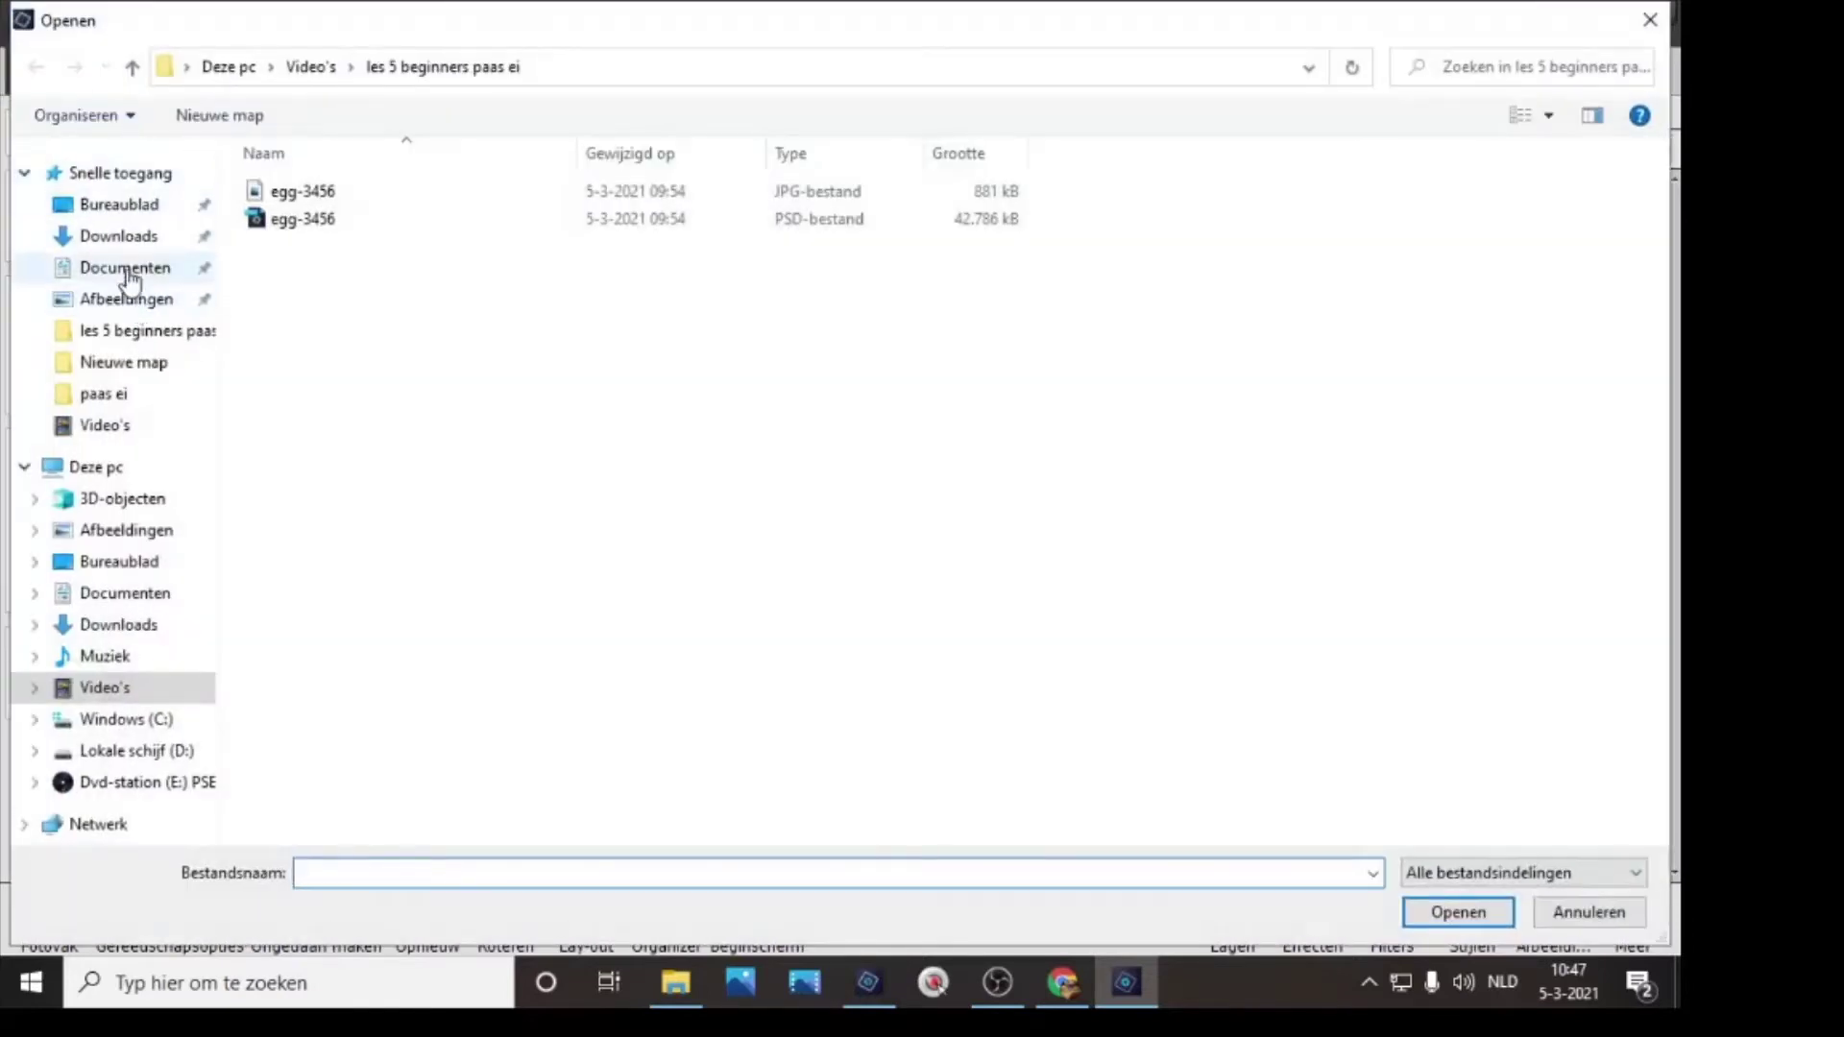
{"action": "left_click", "coordinate": [125, 237]}
{"action": "double_click", "coordinate": [578, 257]}
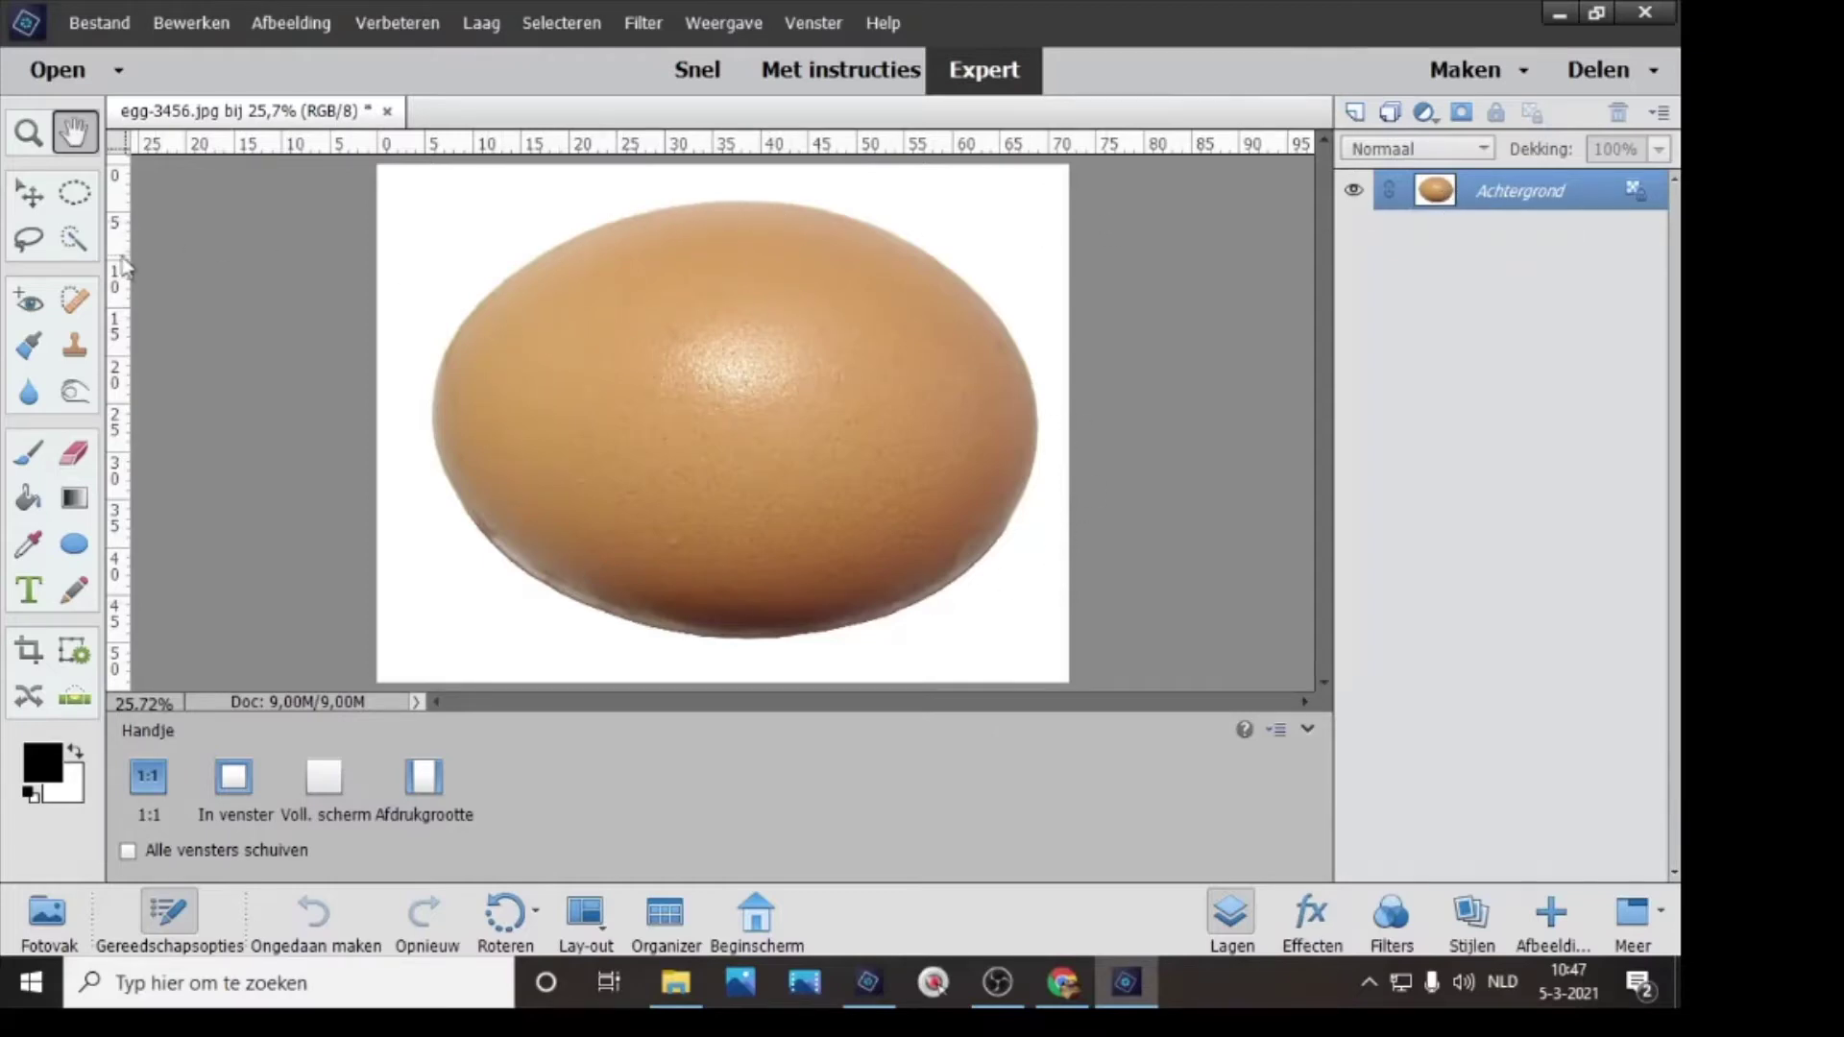
- Select the whole egg with the Quick Selection tool, using the 14 px brush
{"action": "left_click", "coordinate": [75, 239]}
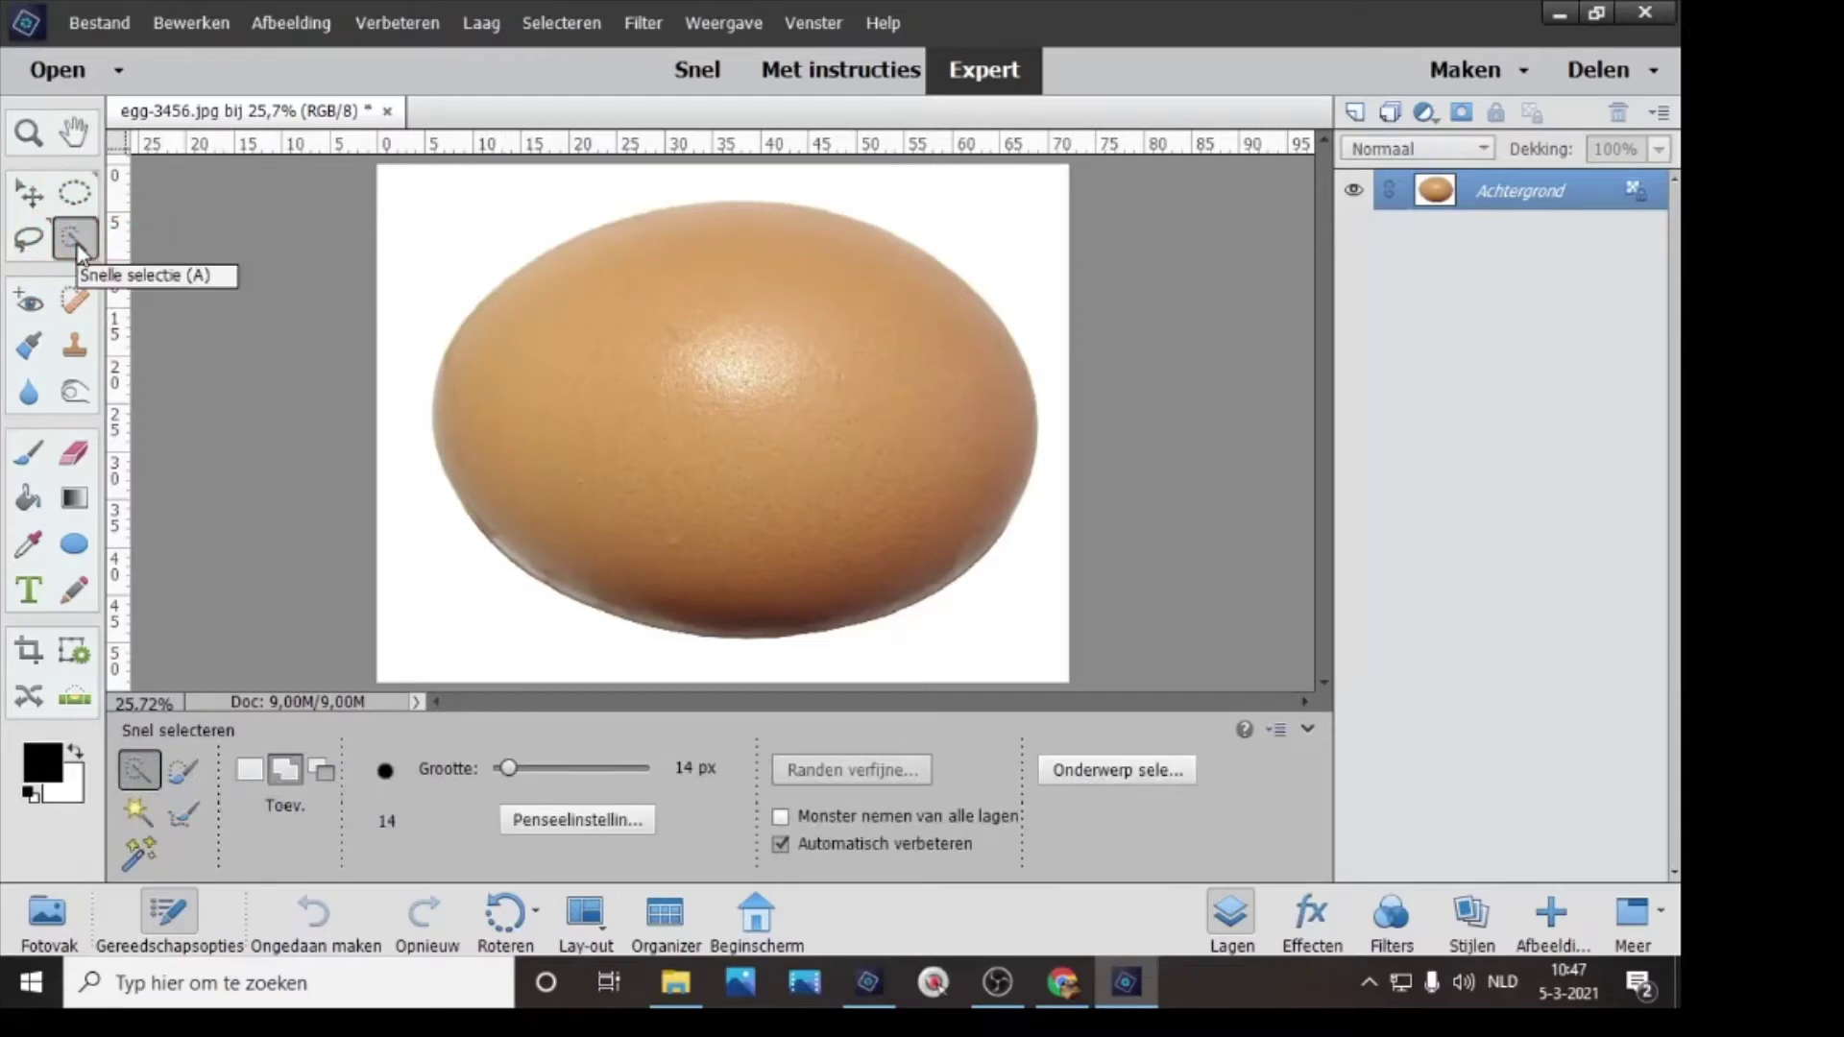
{"action": "left_click", "coordinate": [142, 766]}
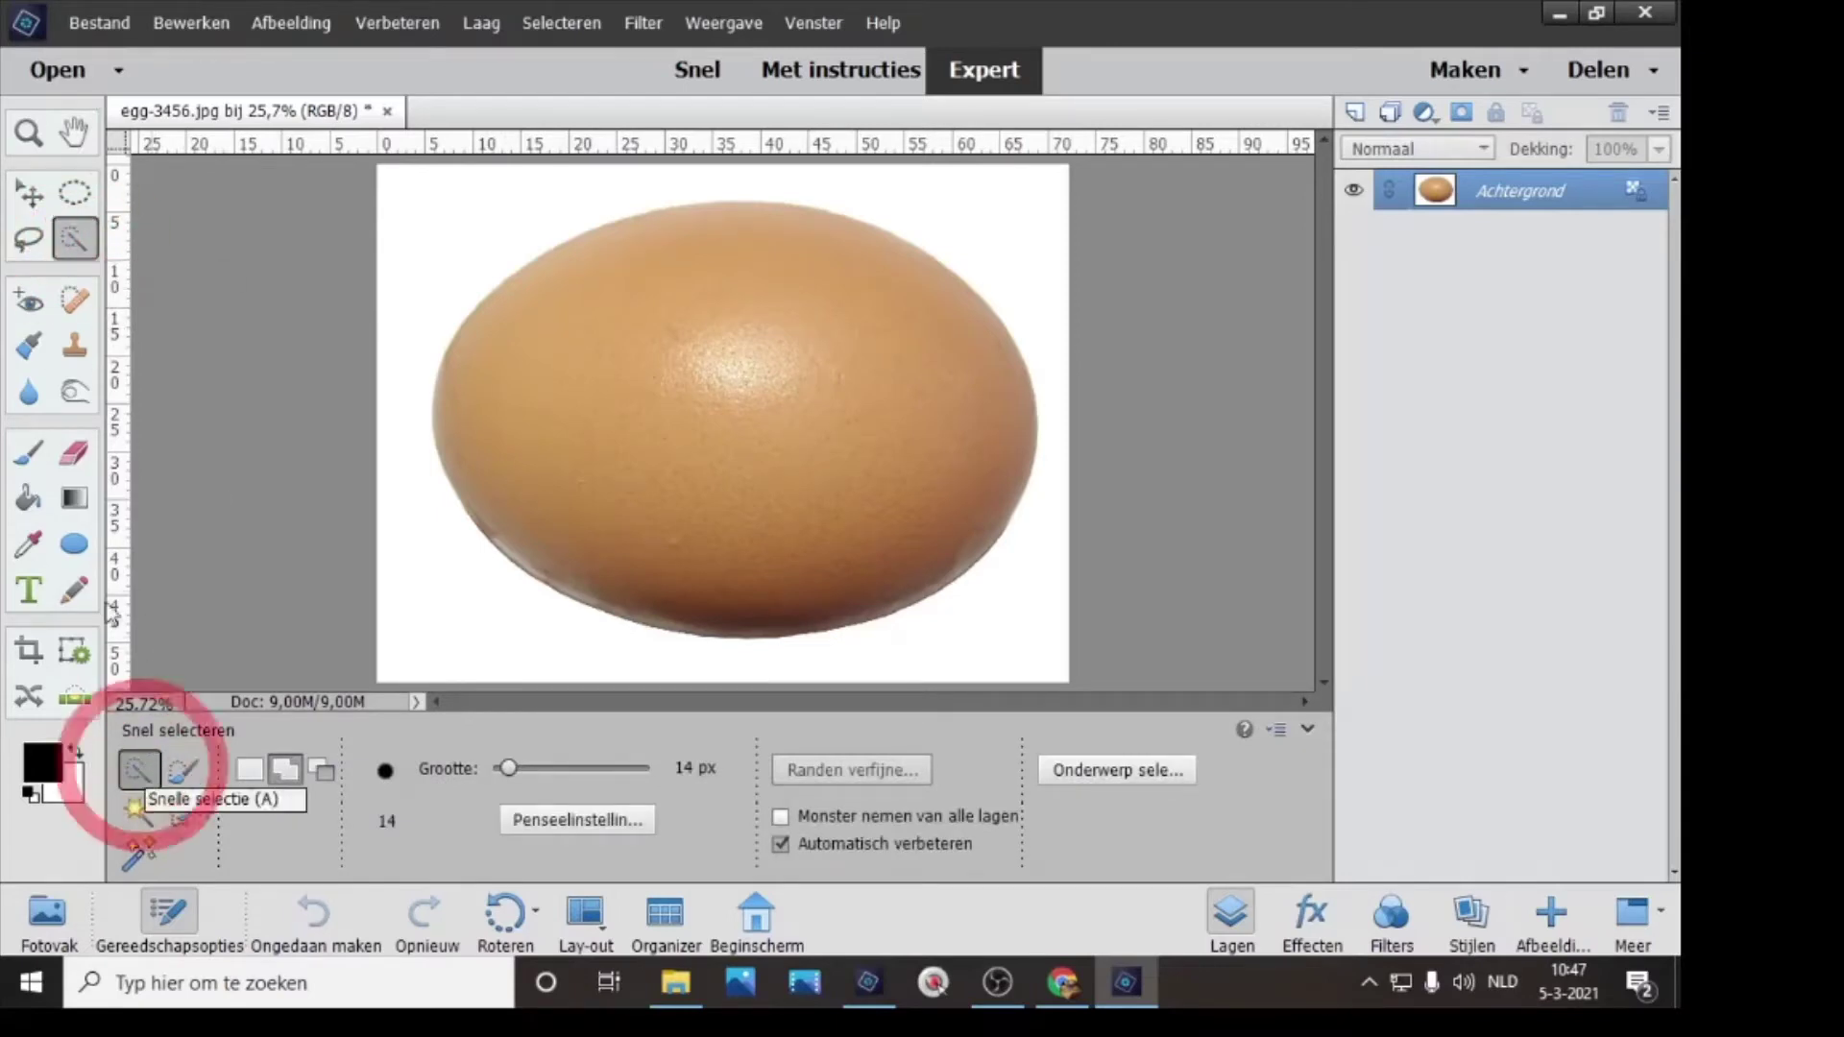
{"action": "left_click", "coordinate": [70, 242]}
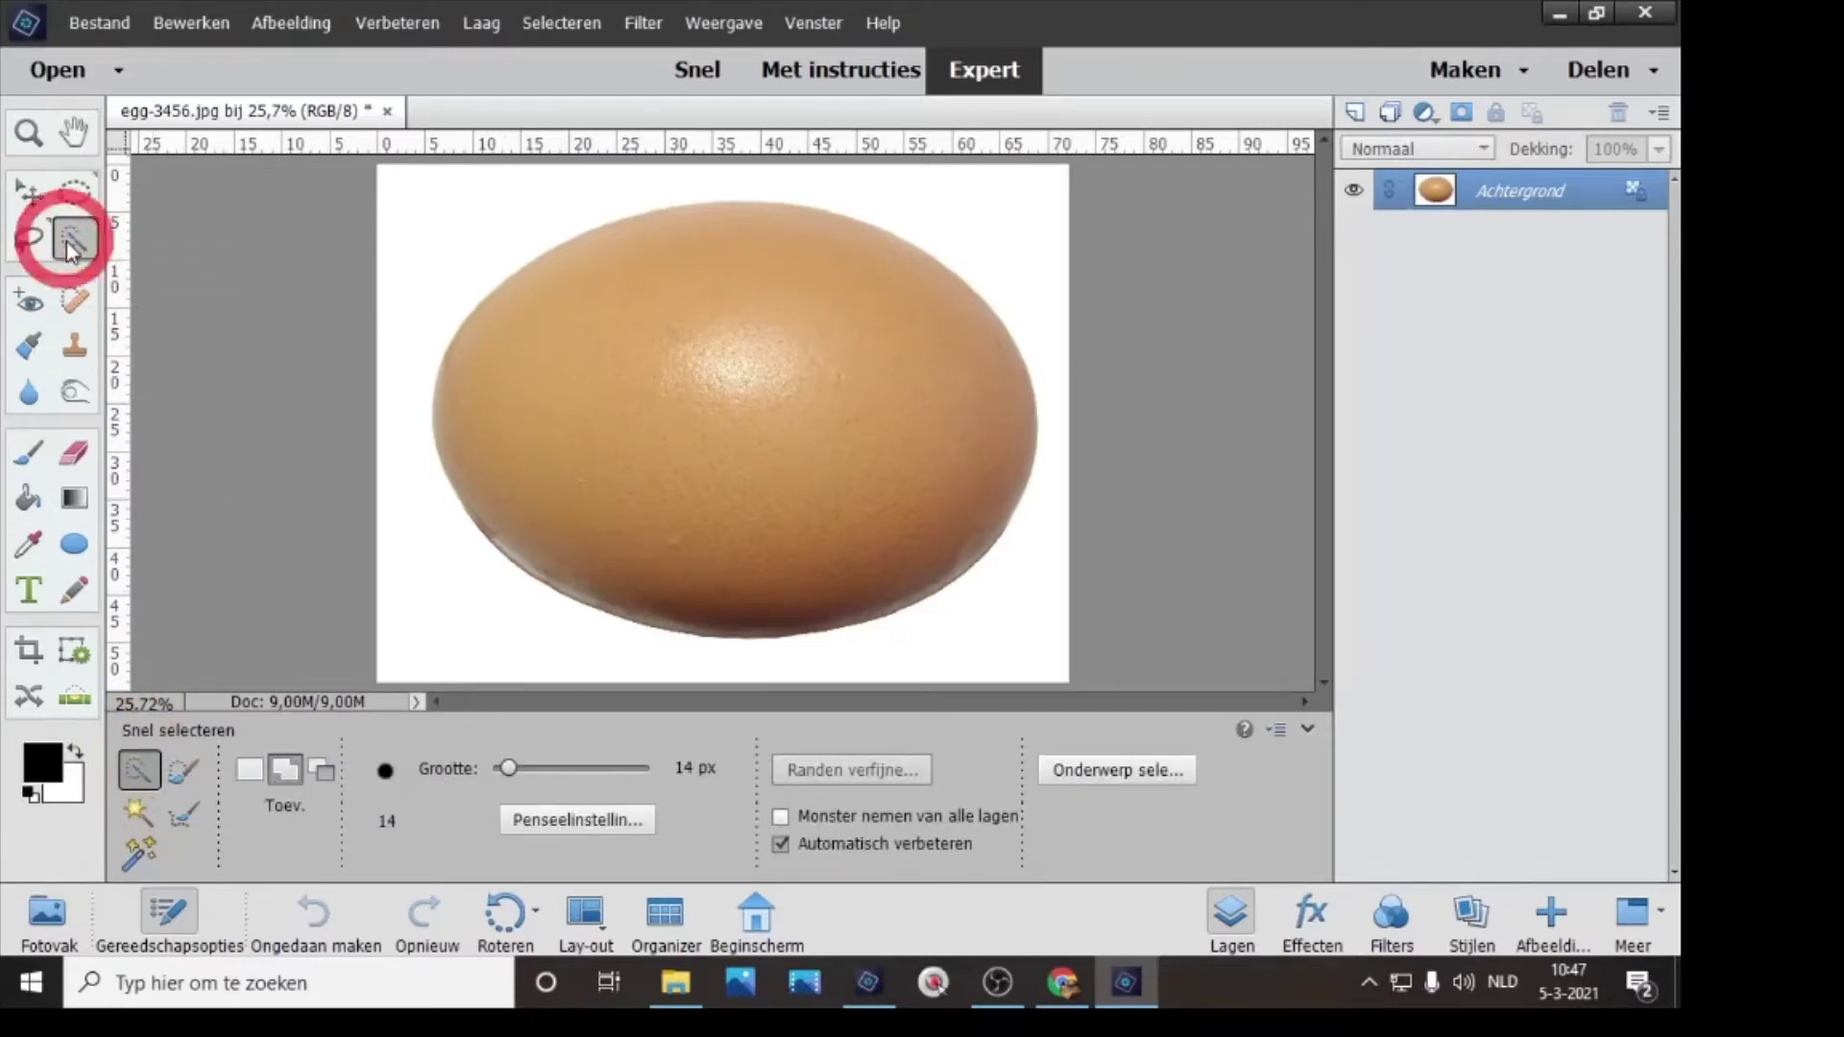
{"action": "left_click", "coordinate": [140, 769]}
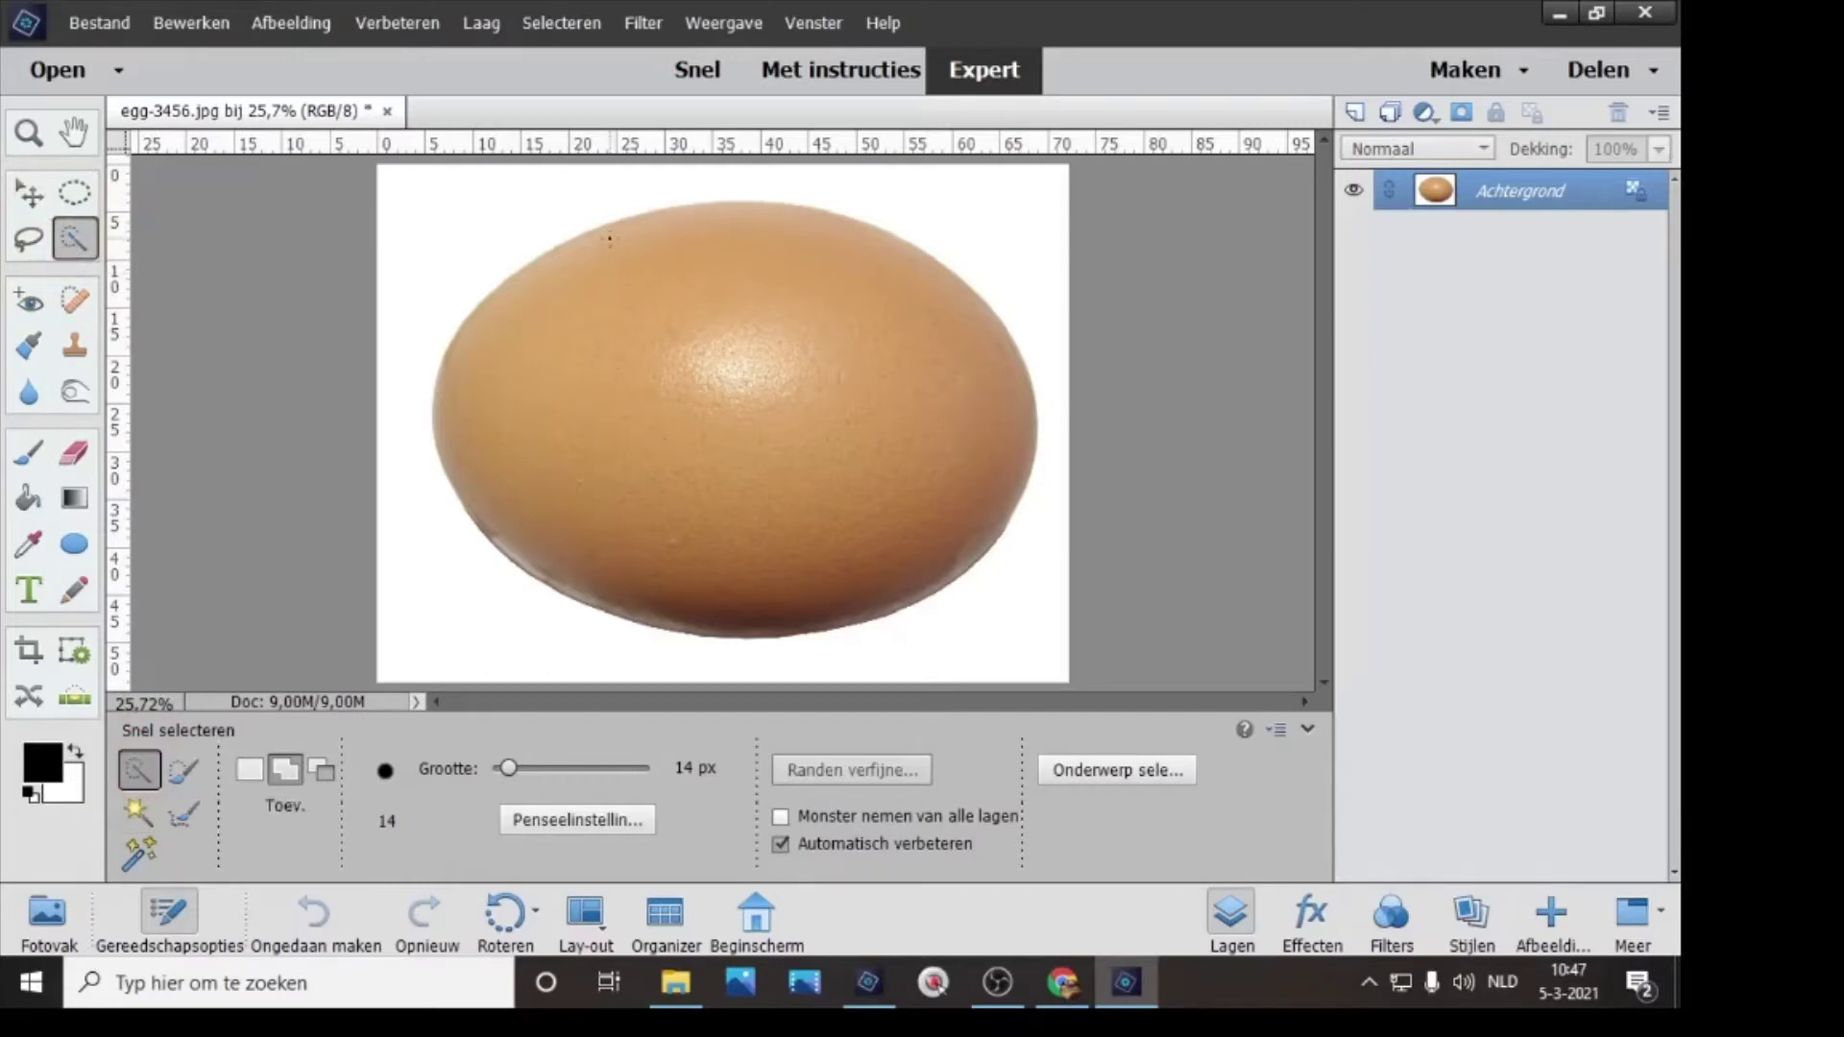
{"action": "mouse_move", "coordinate": [698, 236]}
{"action": "left_mouse_down"}
{"action": "mouse_move", "coordinate": [860, 267]}
{"action": "mouse_move", "coordinate": [963, 349]}
{"action": "mouse_move", "coordinate": [984, 450]}
{"action": "mouse_move", "coordinate": [1020, 486]}
{"action": "mouse_move", "coordinate": [976, 488]}
{"action": "mouse_move", "coordinate": [986, 545]}
{"action": "mouse_move", "coordinate": [905, 547]}
{"action": "left_mouse_up"}
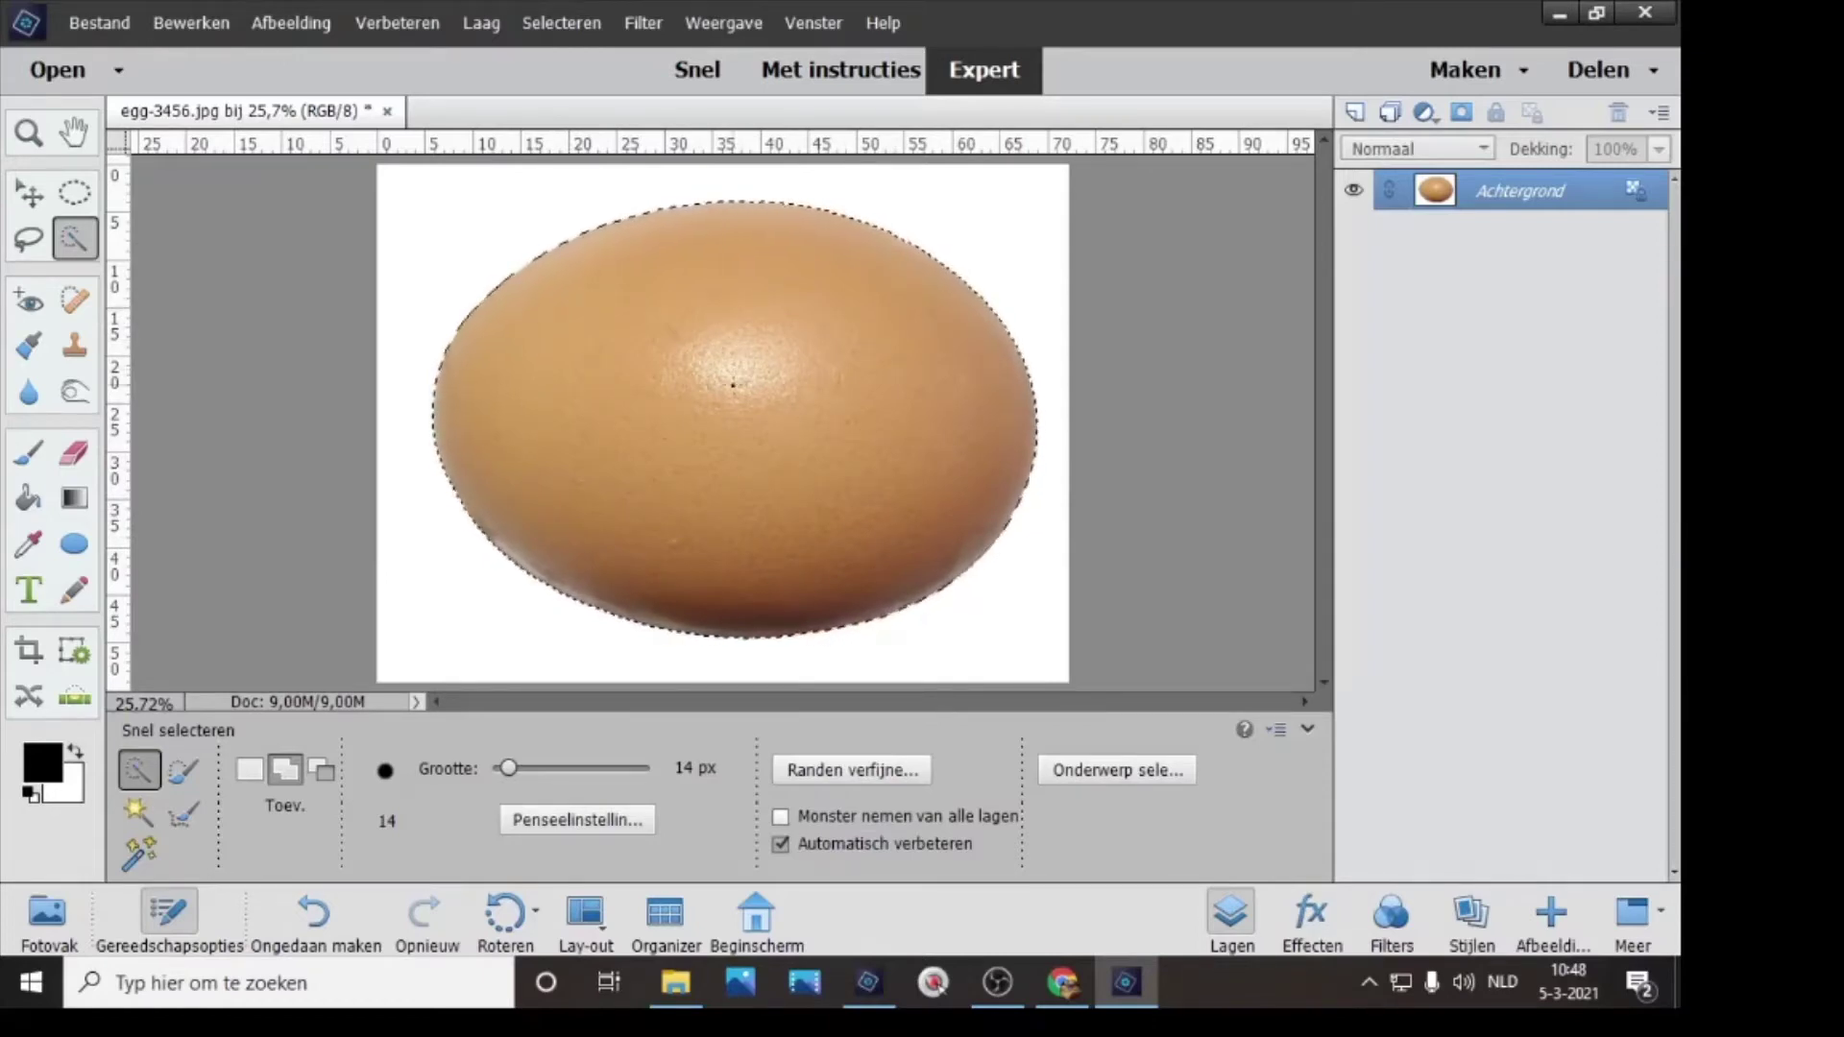
- Copy the selected egg to a new layer and hide the Achtergrond layer
{"action": "right_click", "coordinate": [734, 384]}
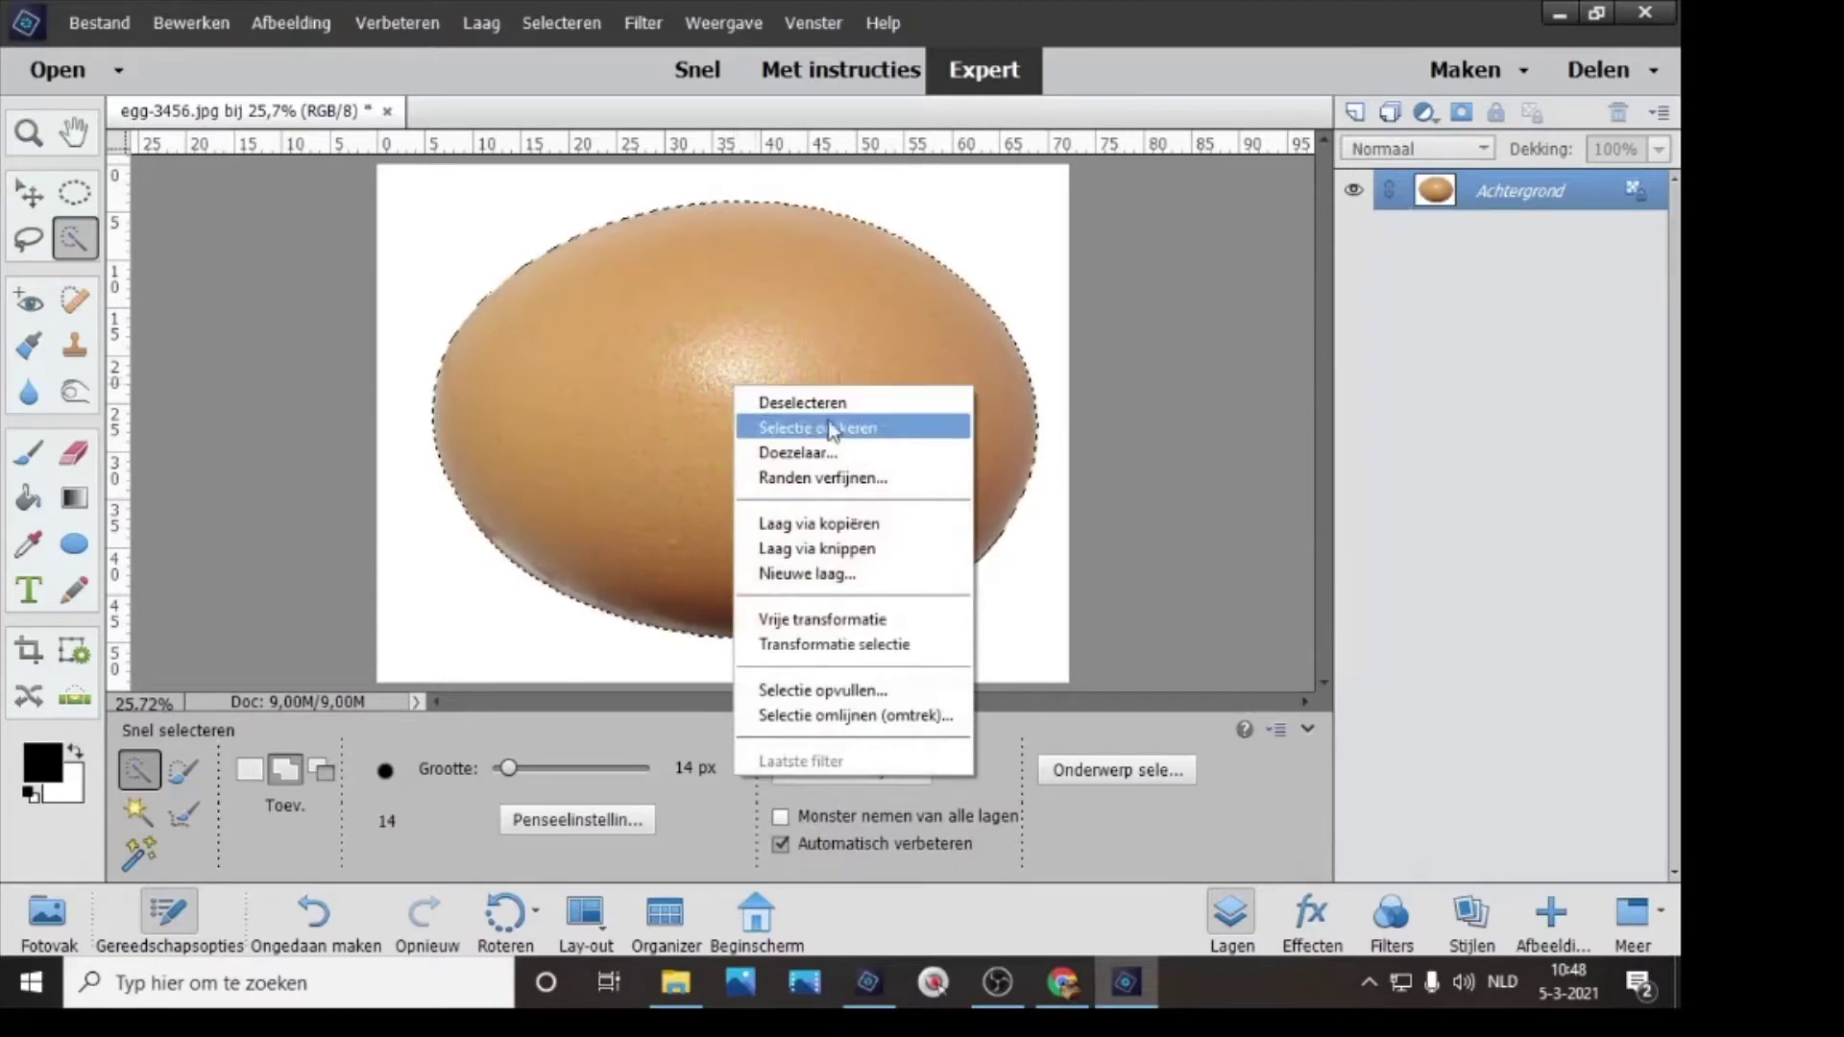
{"action": "left_click", "coordinate": [844, 527]}
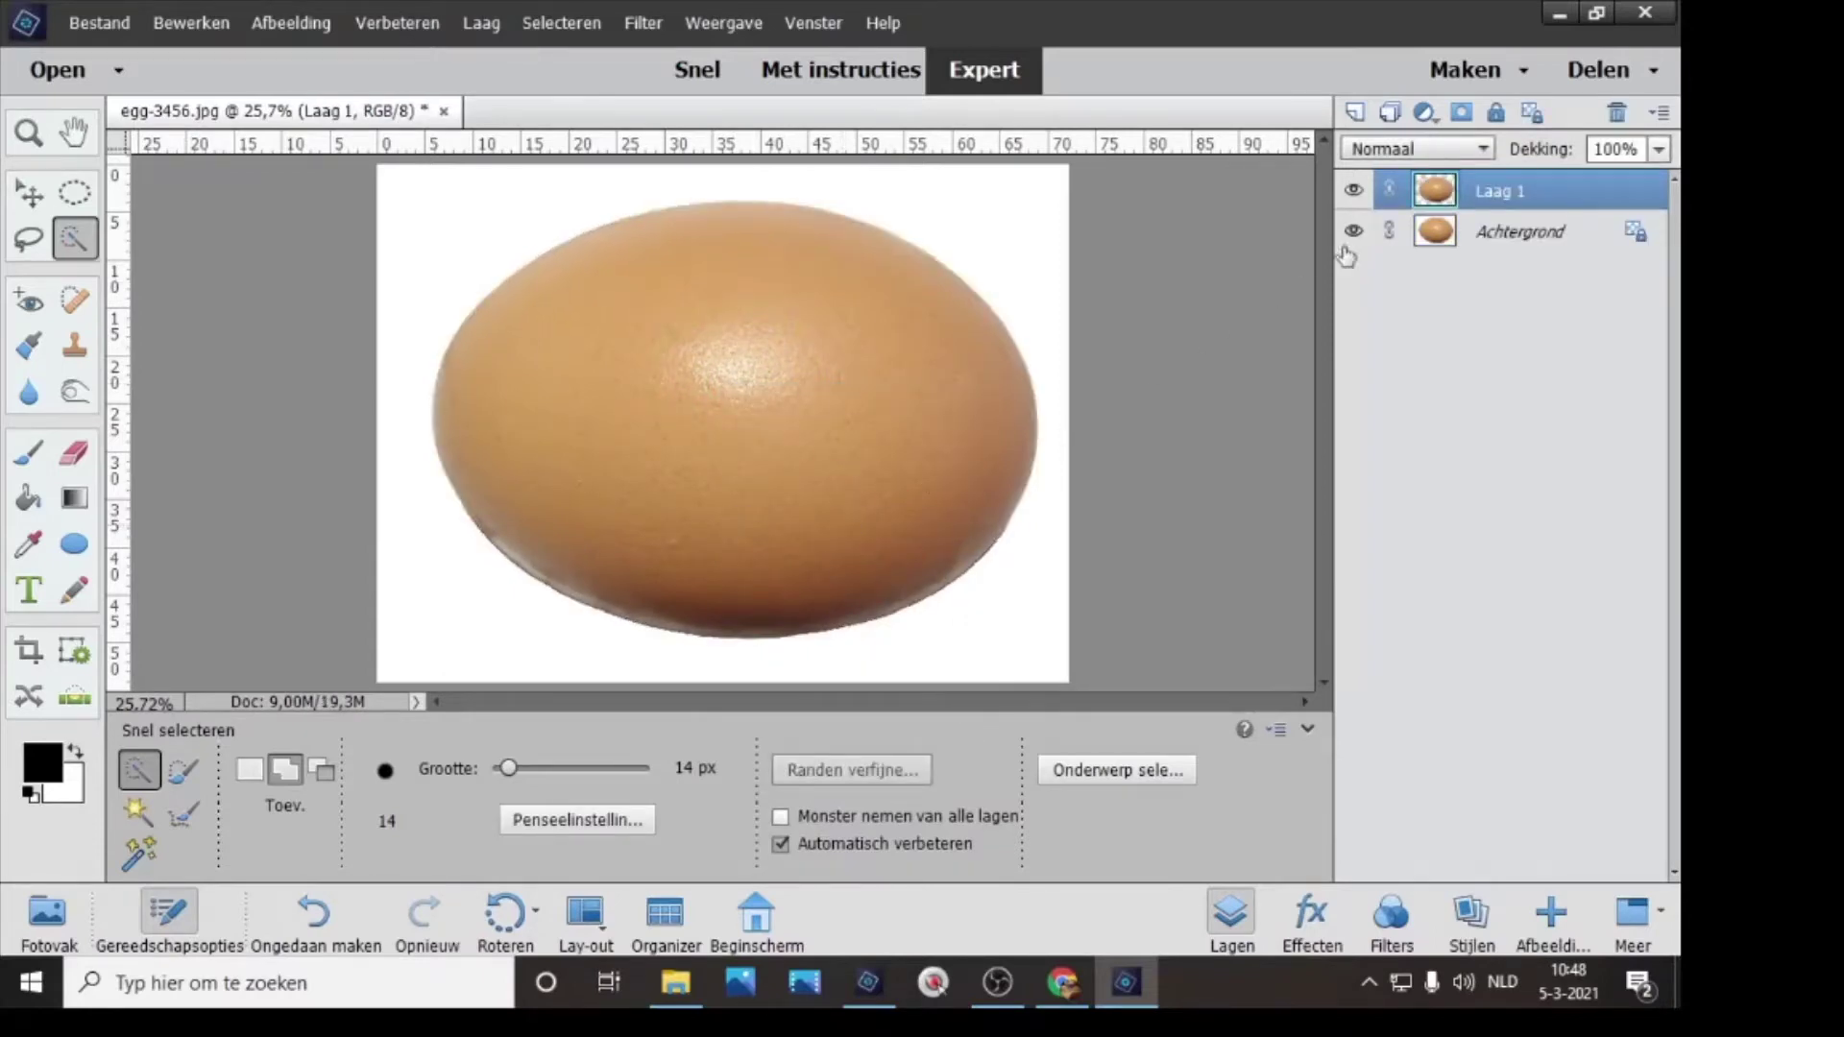
{"action": "left_click", "coordinate": [1353, 233]}
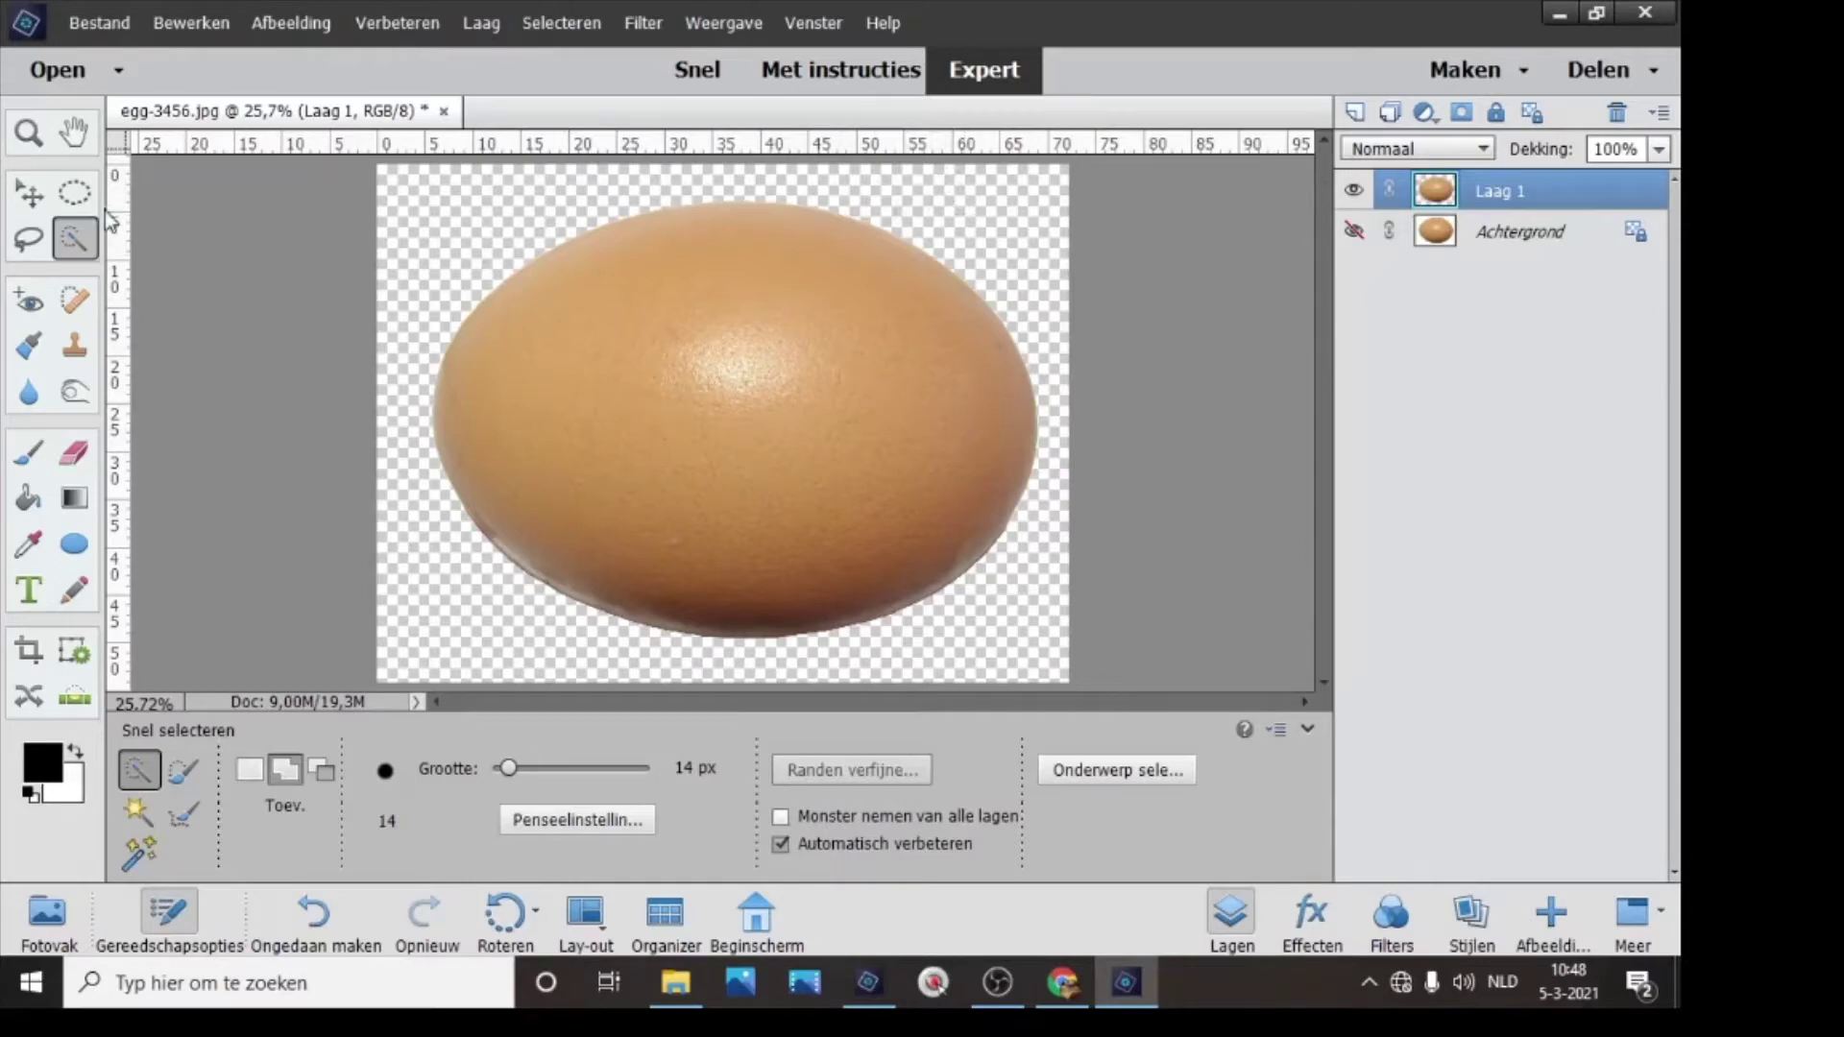
- Rotate the egg upright to about 88 degrees and scale it proportionally to about 60.65%, placing it slightly above the canvas centre
{"action": "left_click", "coordinate": [29, 193]}
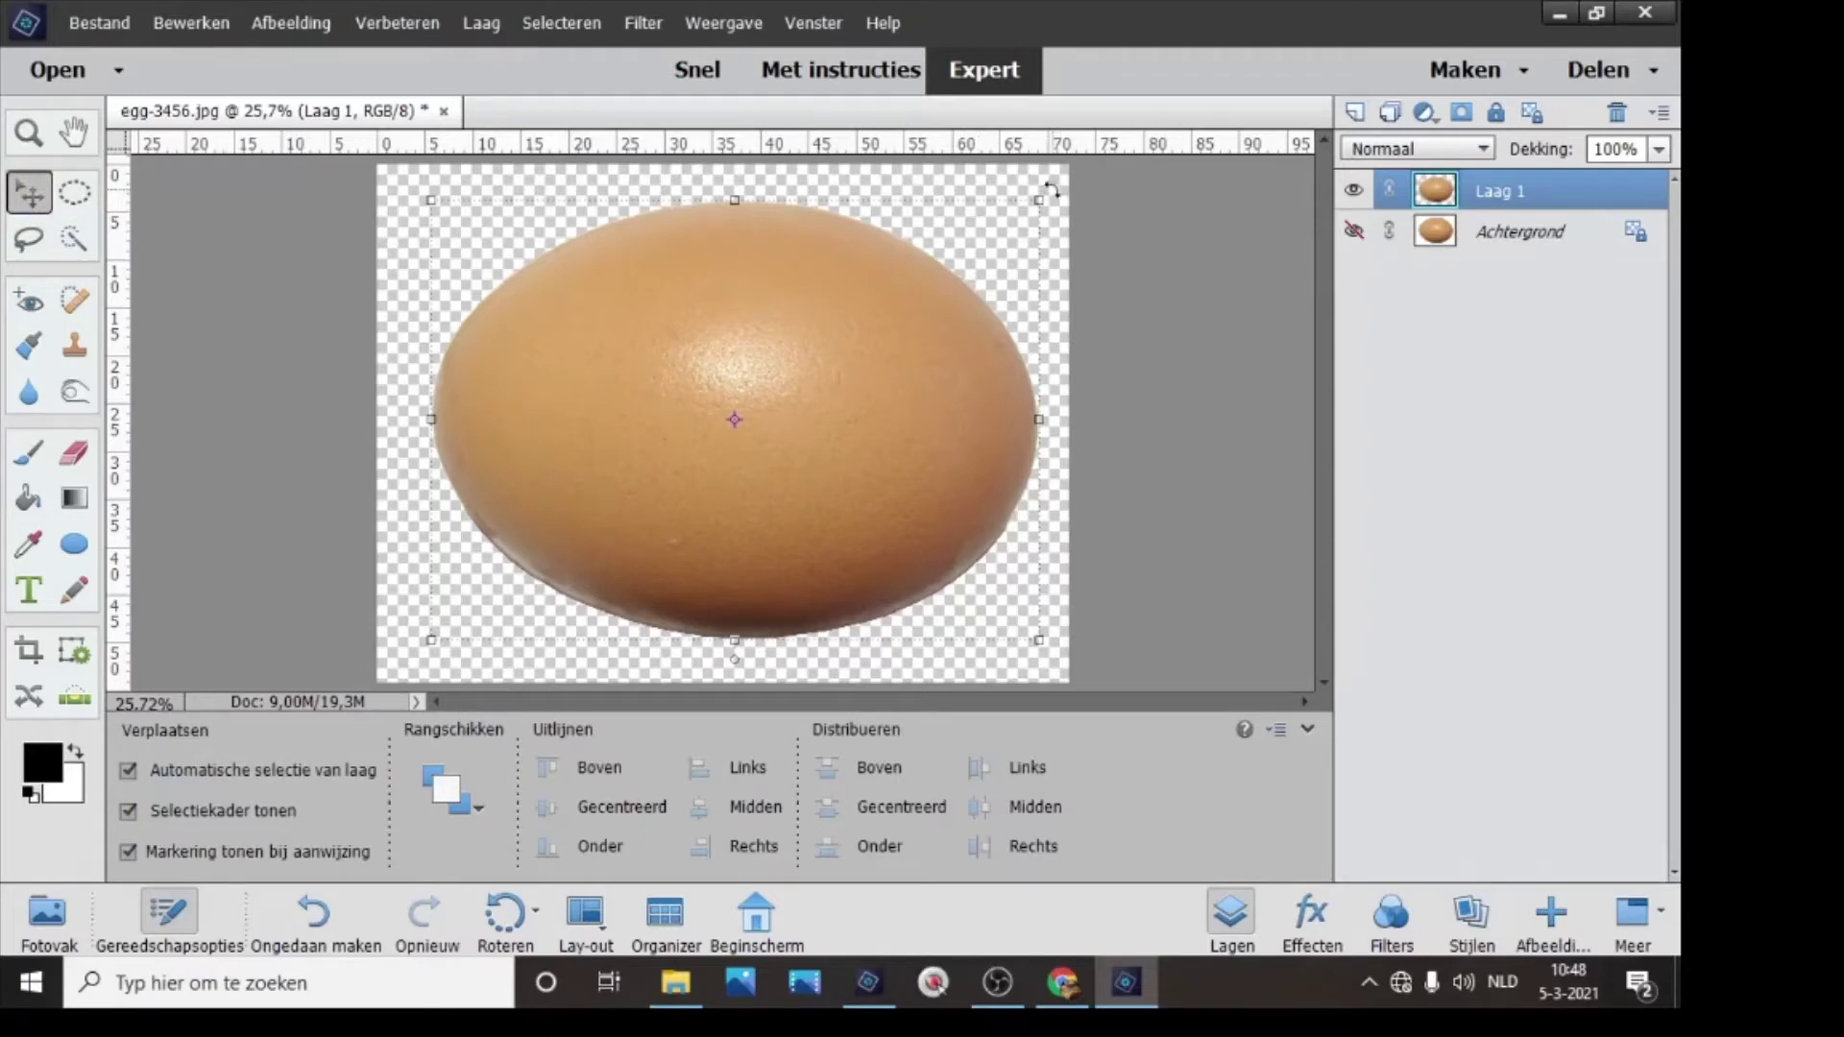
{"action": "left_click_drag", "start_coordinate": [1051, 191], "coordinate": [914, 630]}
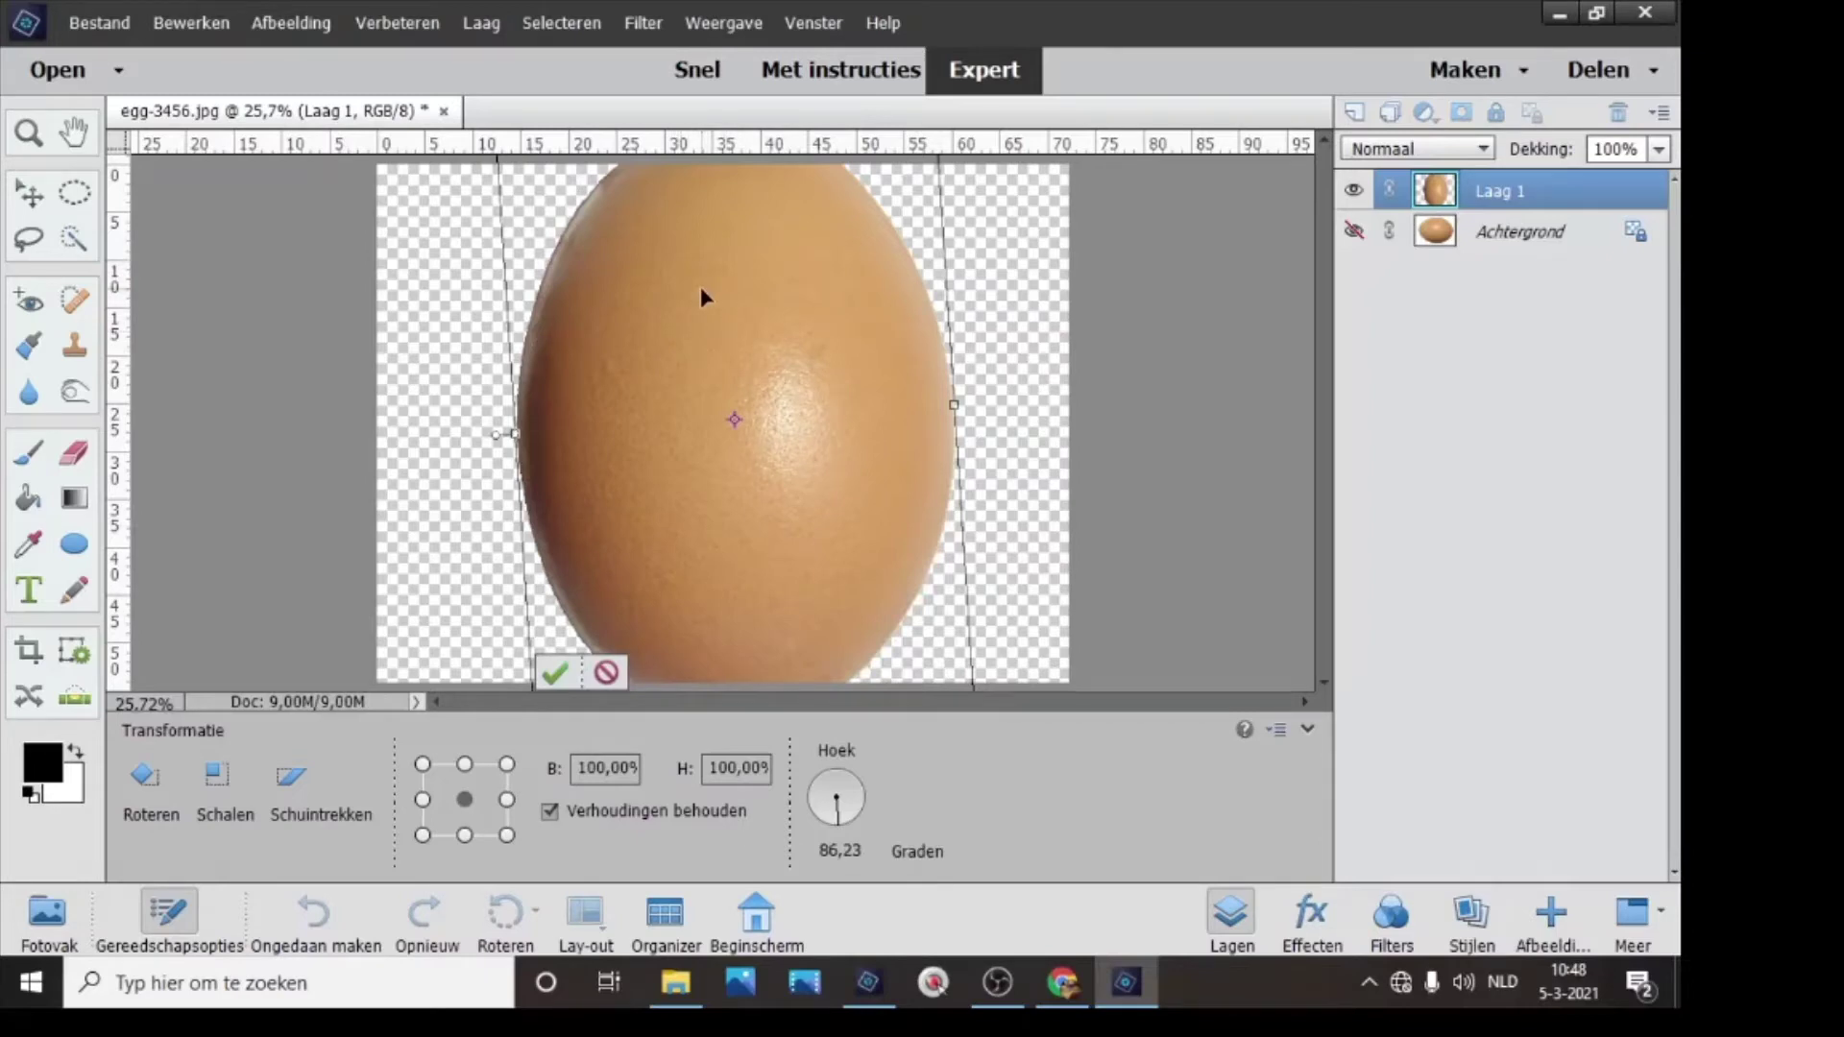
{"action": "key", "text": "ctrl+0"}
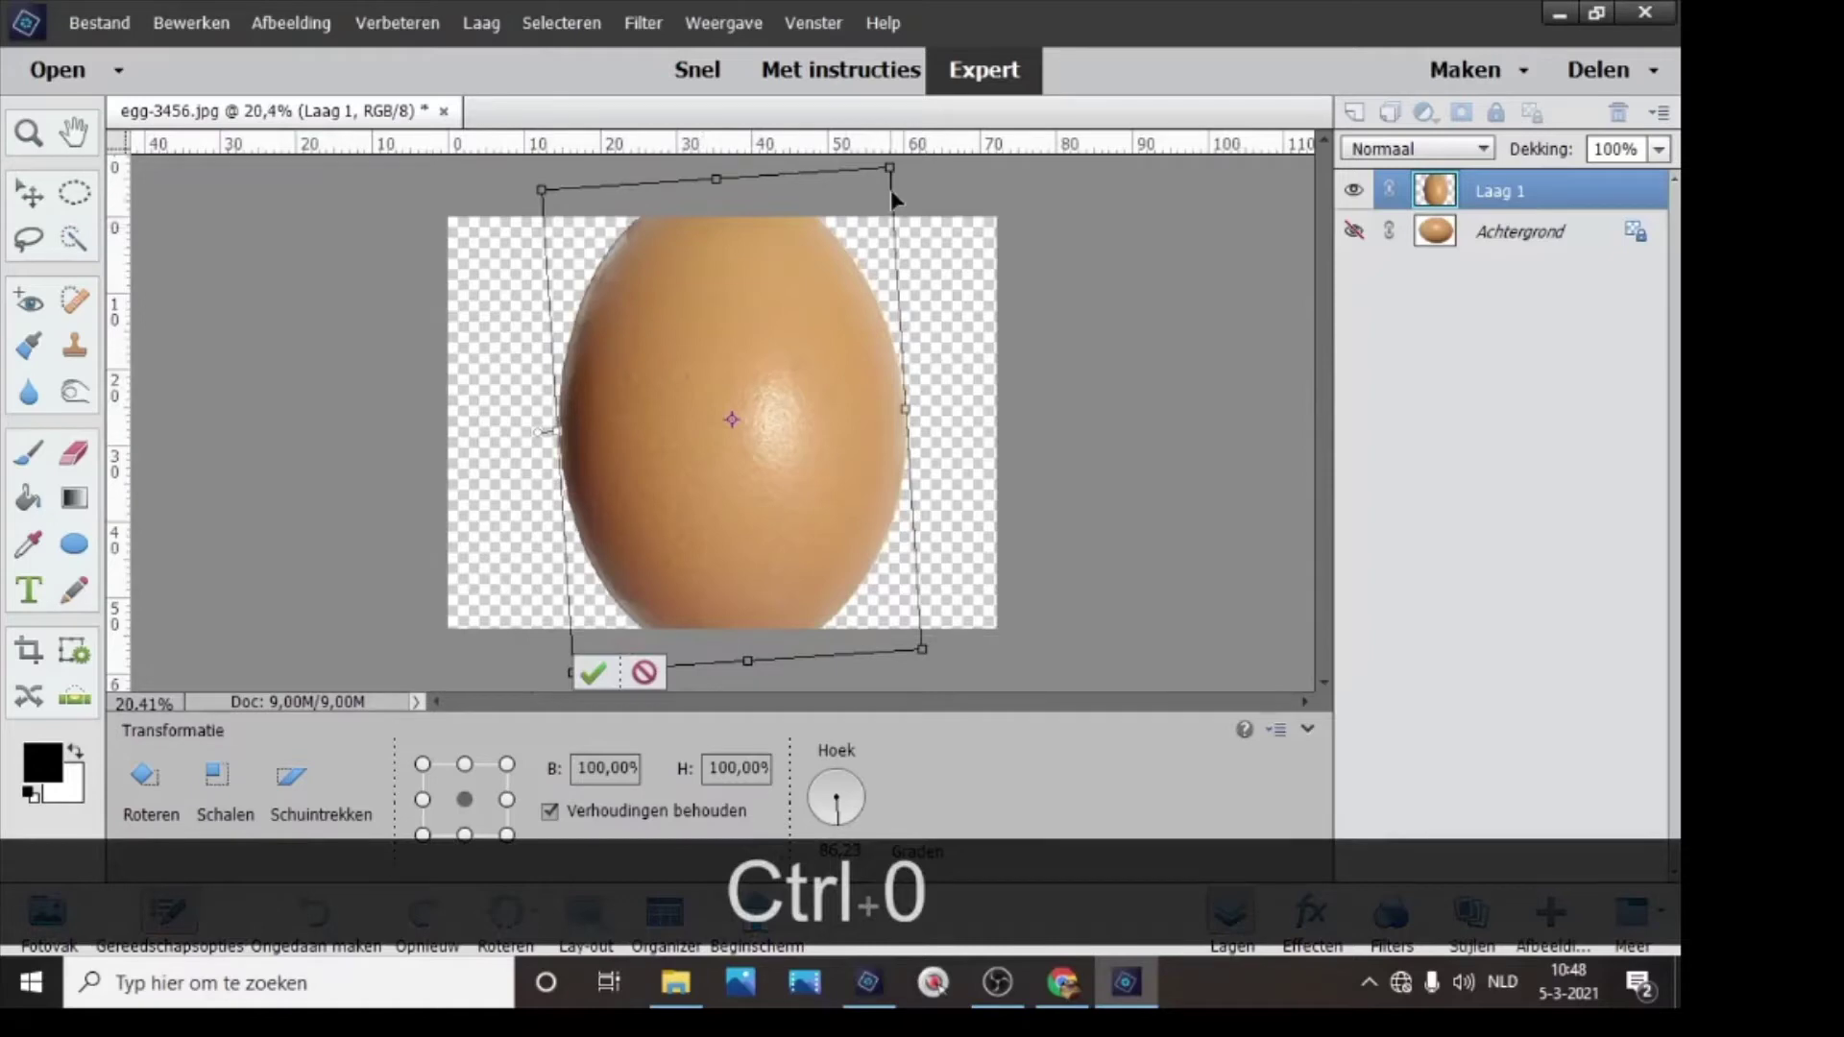
{"action": "left_click_drag", "start_coordinate": [890, 166], "coordinate": [797, 314]}
{"action": "left_click_drag", "start_coordinate": [734, 380], "coordinate": [788, 322]}
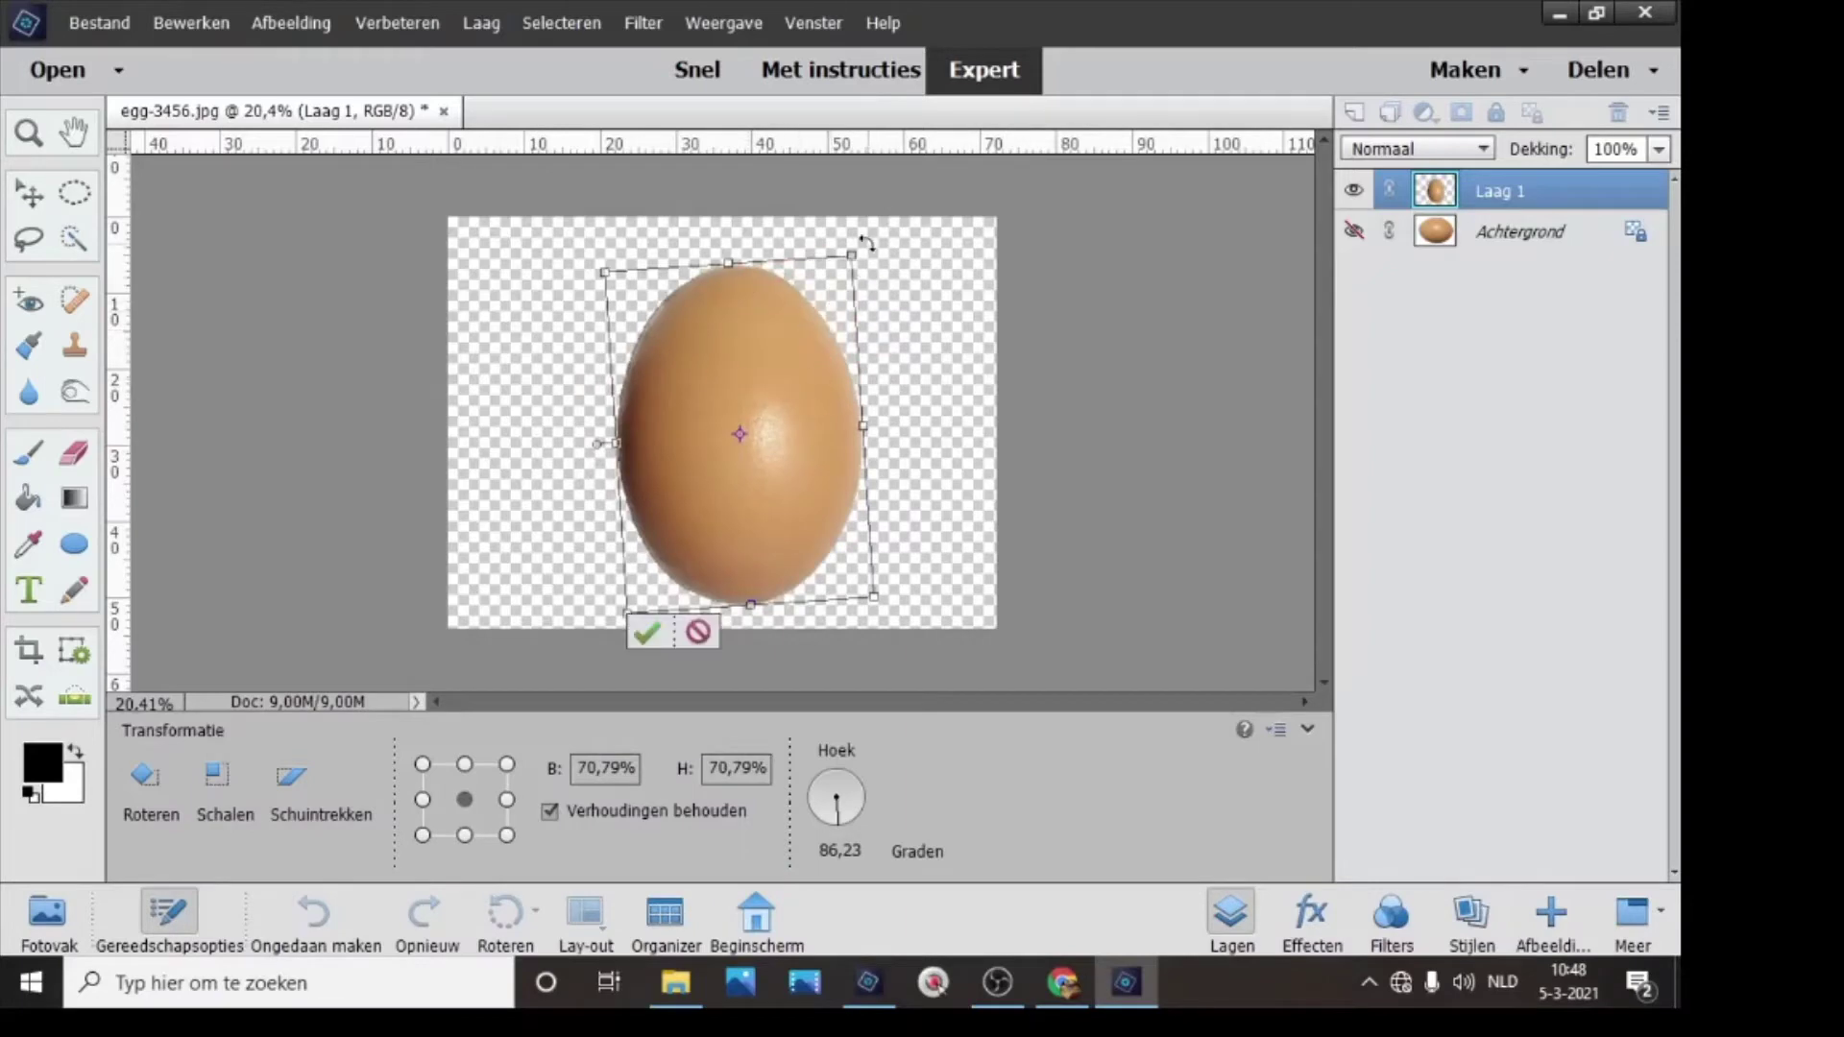
{"action": "left_click_drag", "start_coordinate": [867, 242], "coordinate": [823, 309]}
{"action": "left_click_drag", "start_coordinate": [755, 392], "coordinate": [779, 327]}
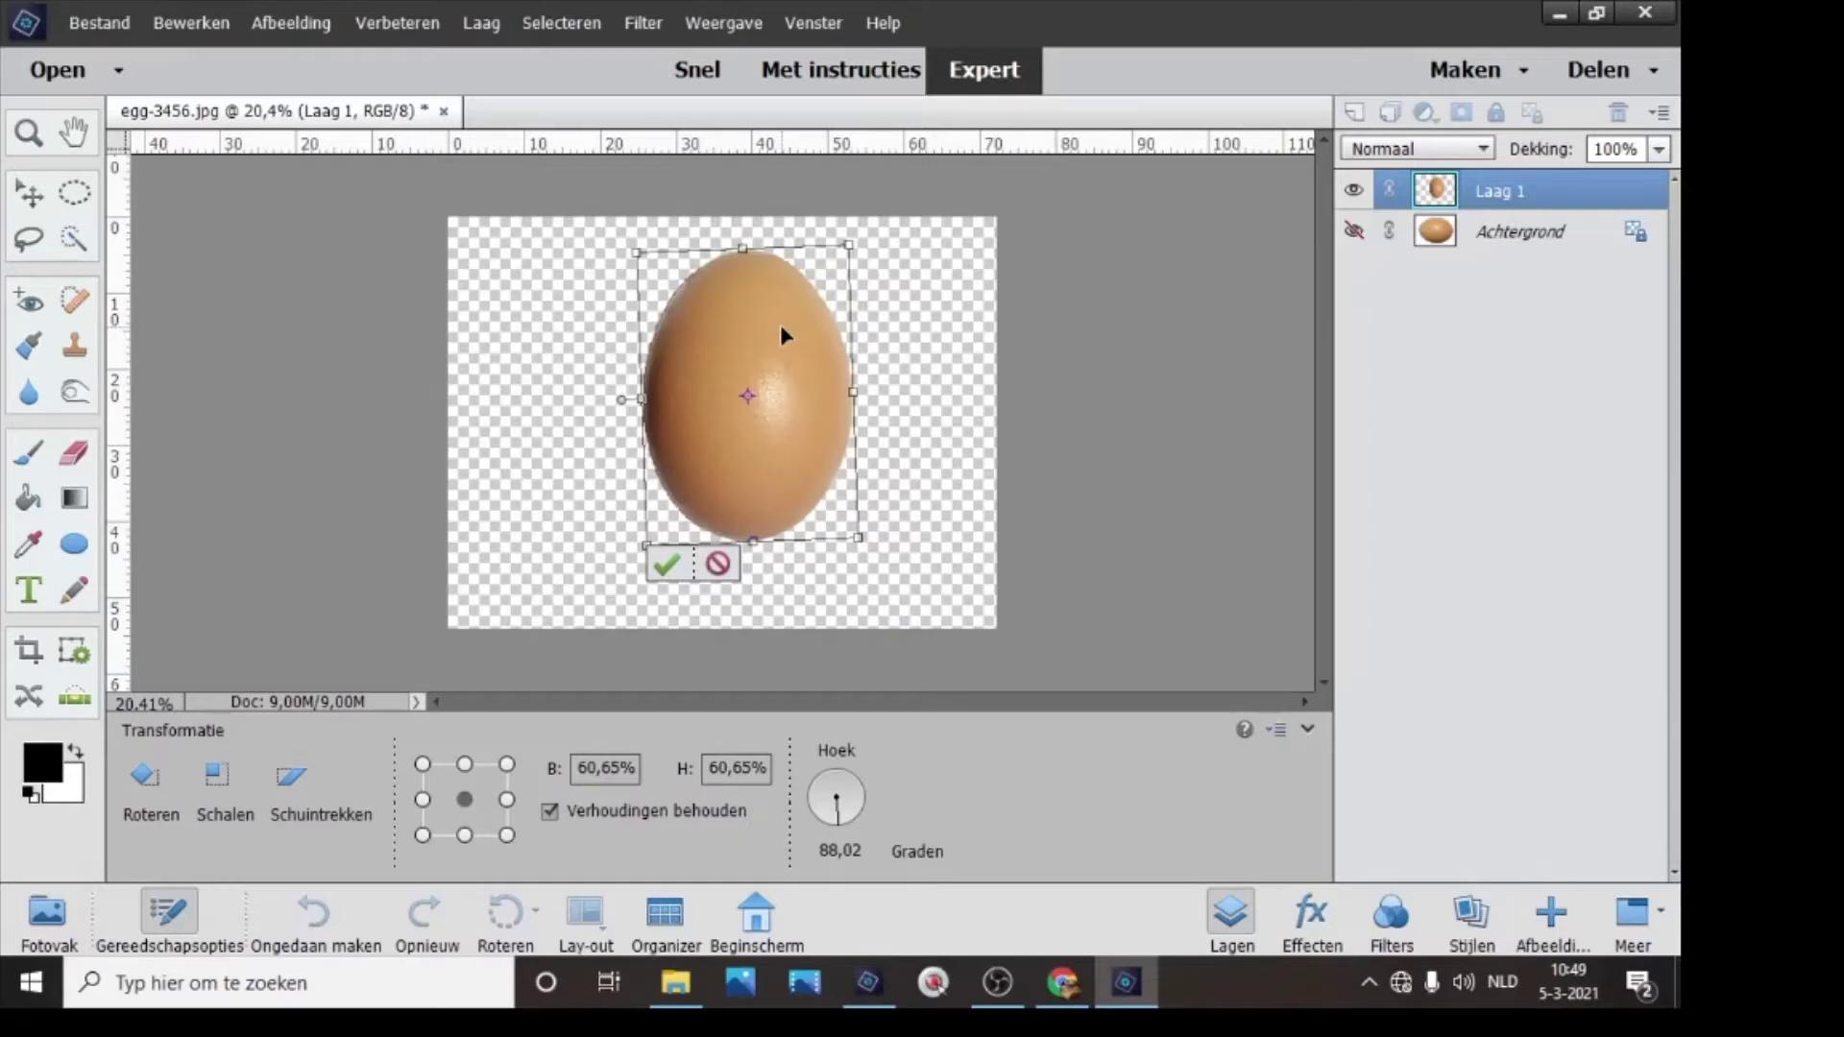
{"action": "left_click", "coordinate": [668, 566]}
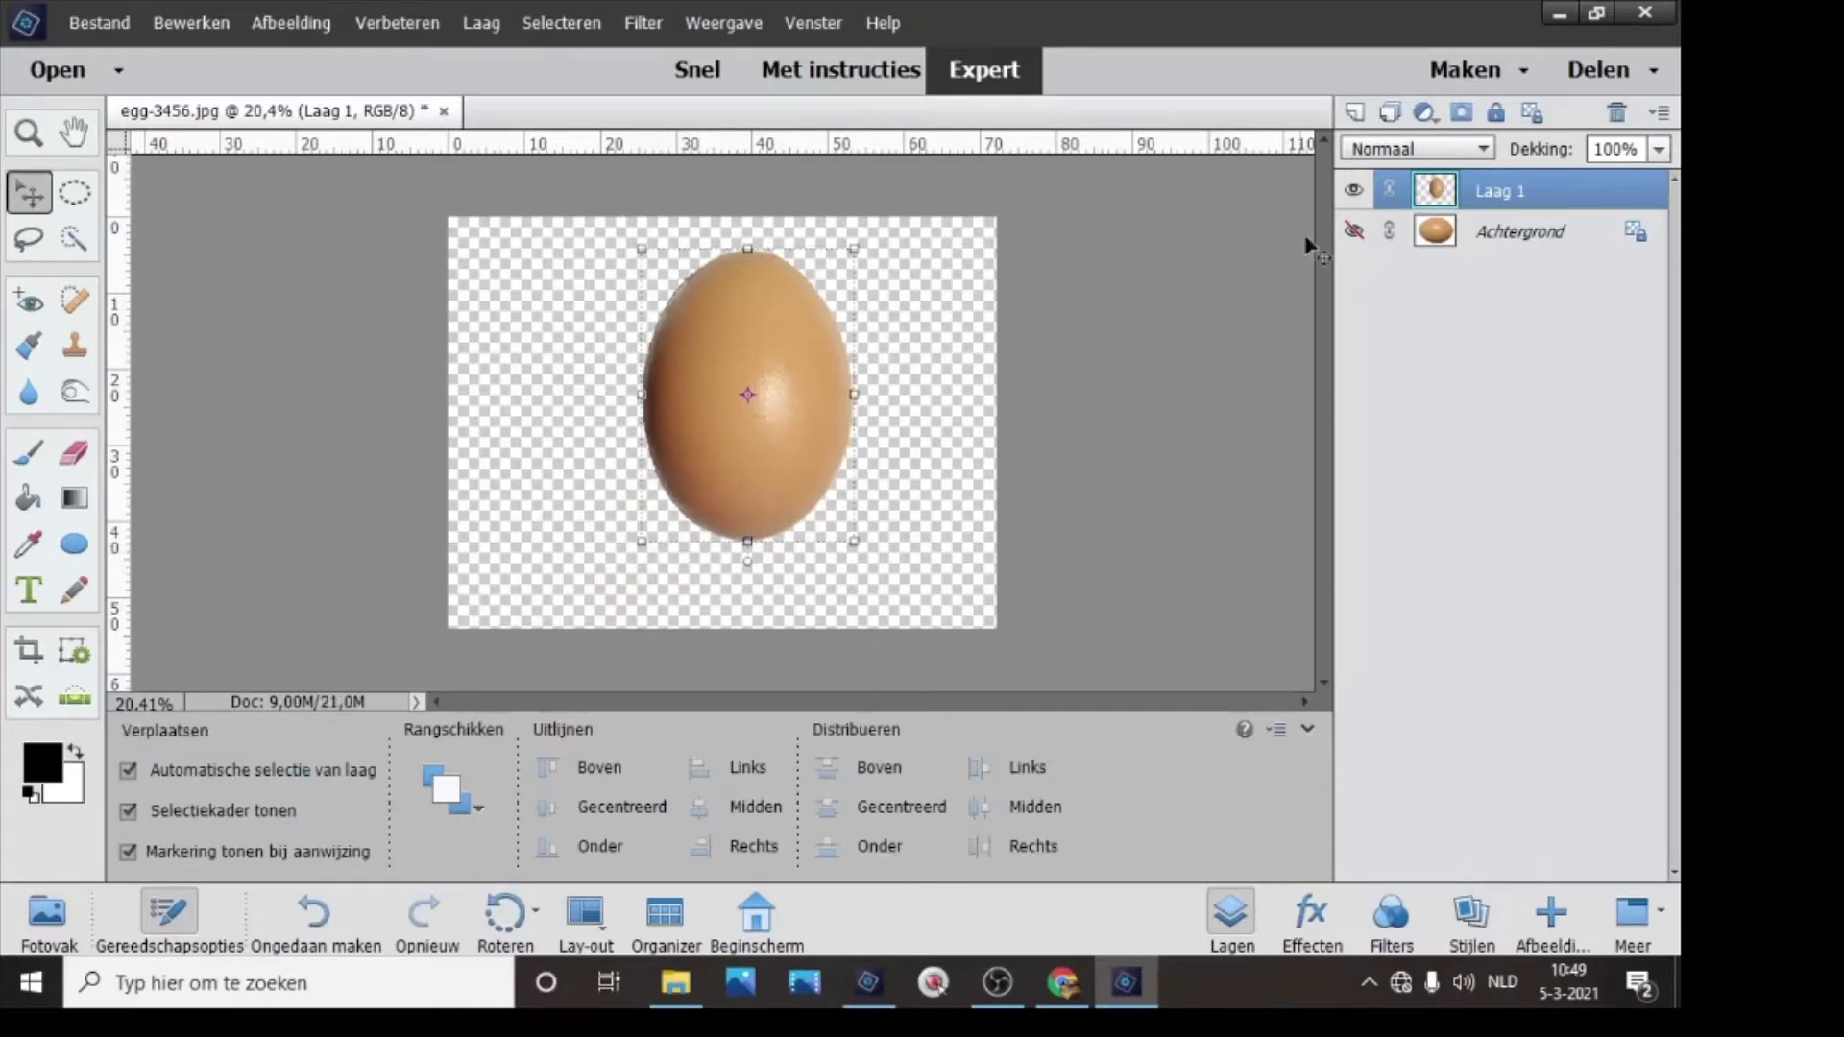
- Add a new empty layer and place it between the egg layer and Achtergrond
{"action": "left_click", "coordinate": [1356, 112]}
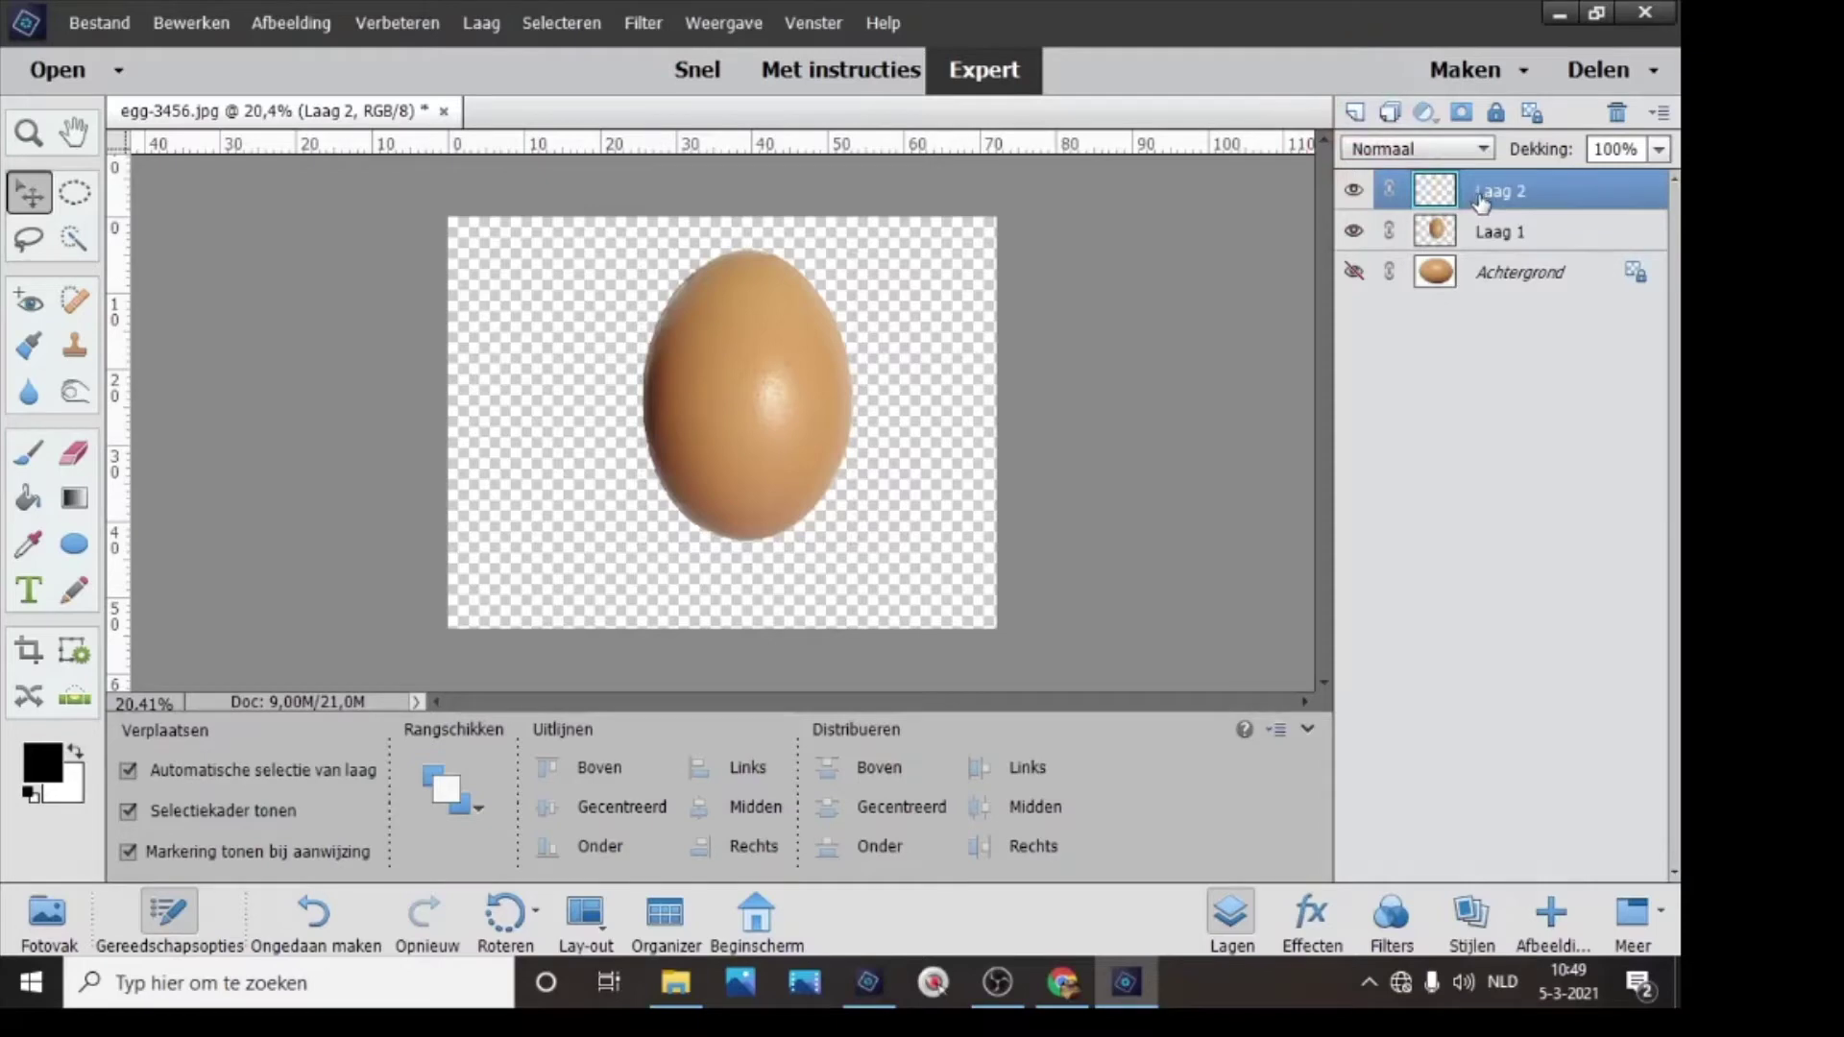
{"action": "left_click_drag", "start_coordinate": [1479, 196], "coordinate": [1482, 262]}
{"action": "left_click_drag", "start_coordinate": [1423, 192], "coordinate": [1422, 236]}
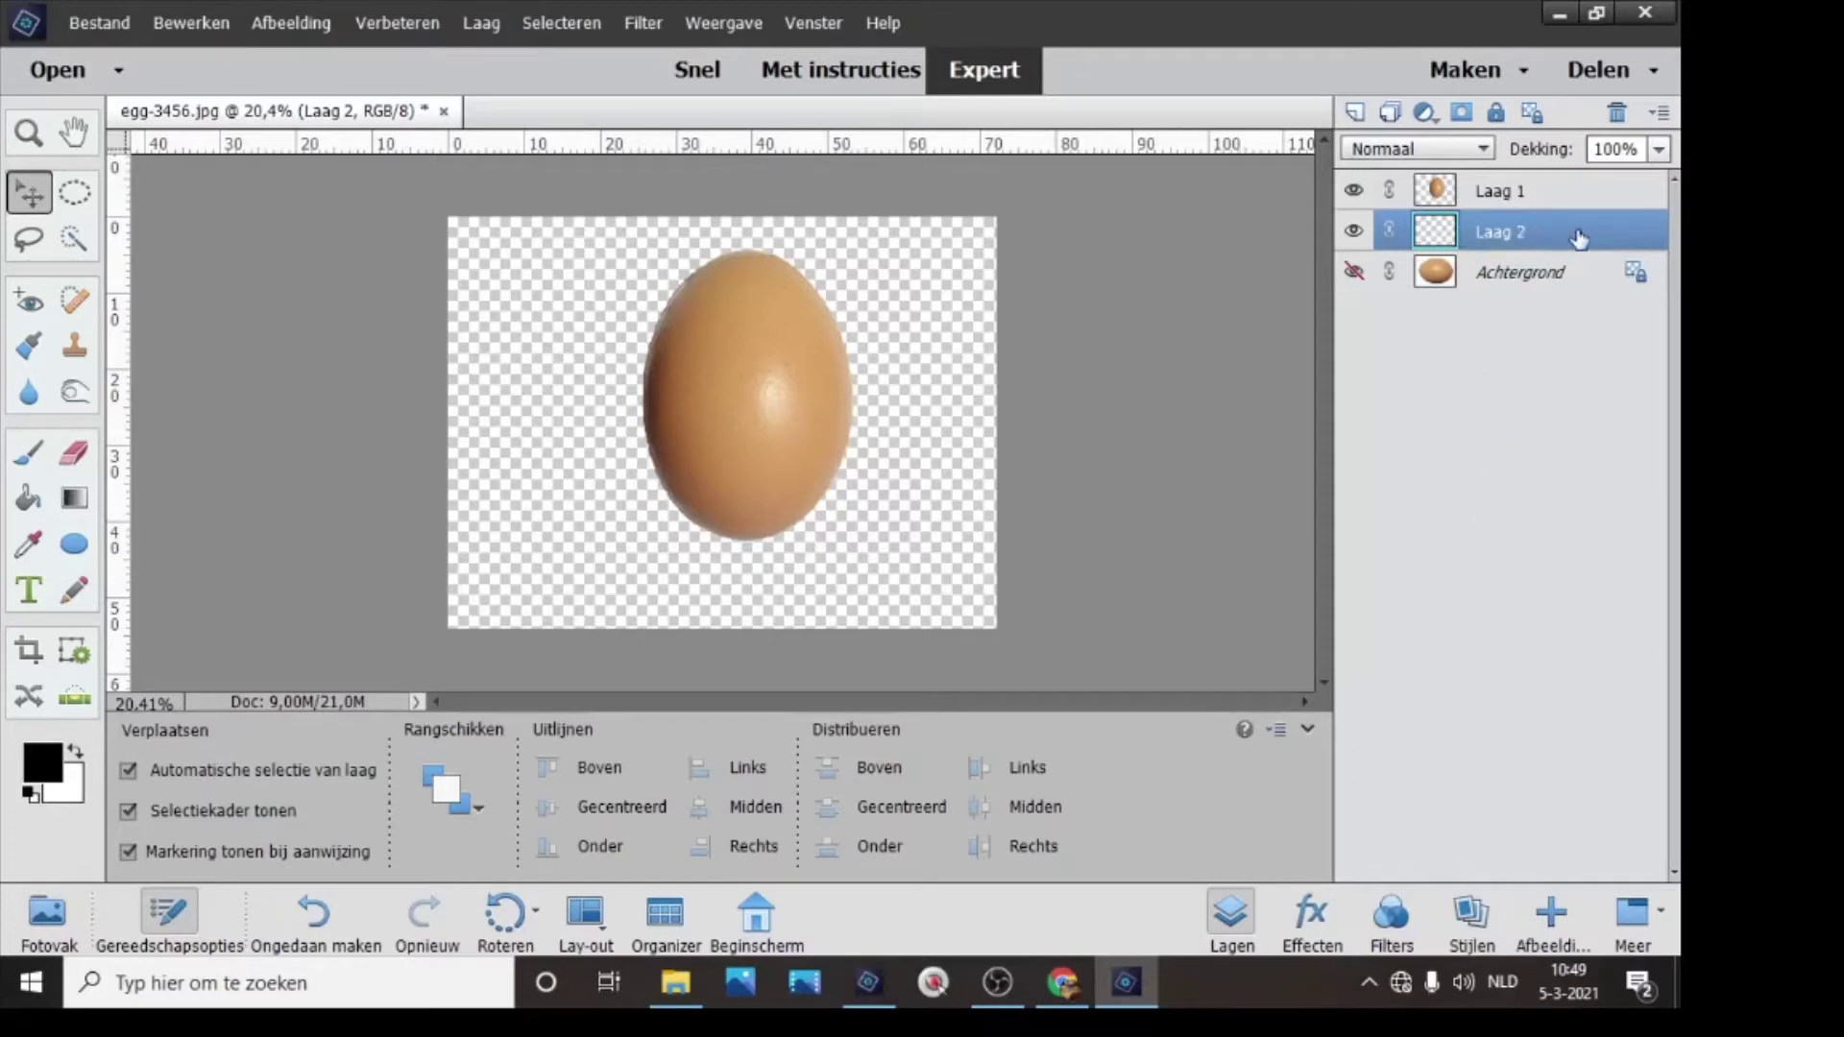
- Show the Achtergronden category of the graphics library and browse to the green and yellow backgrounds
{"action": "left_click", "coordinate": [1550, 914]}
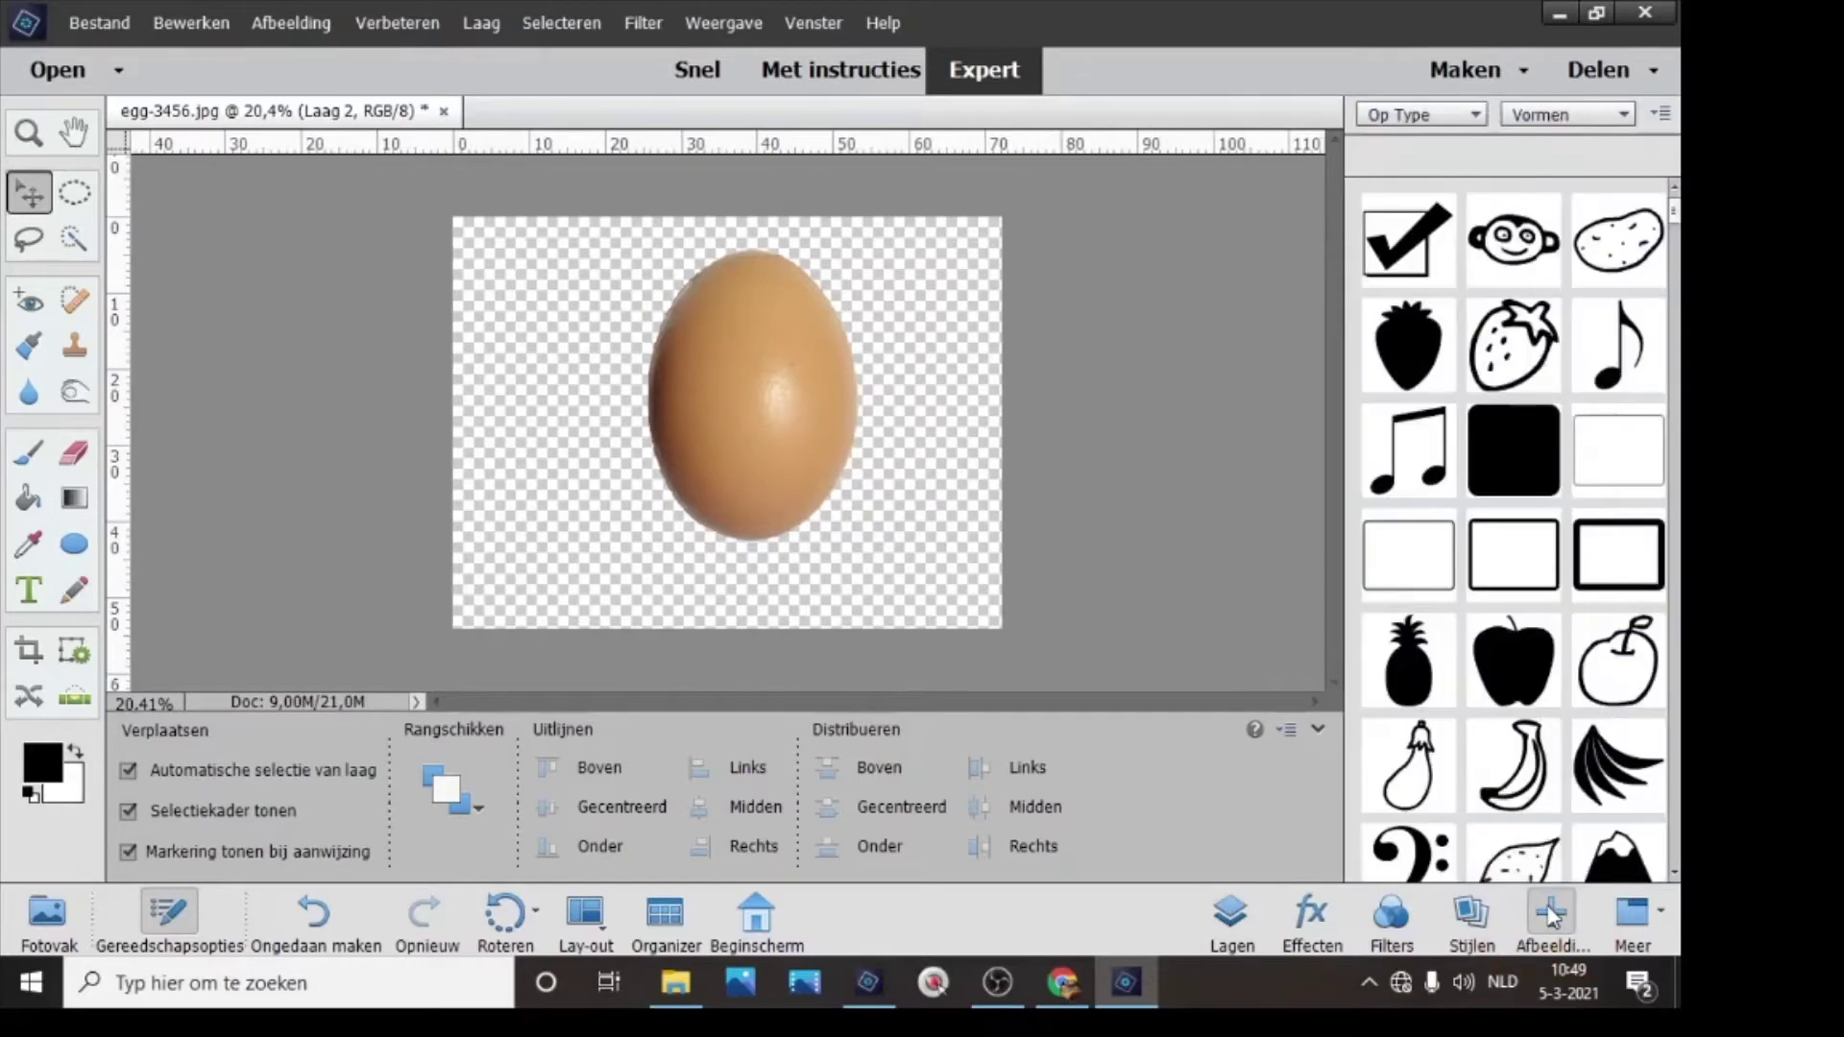
{"action": "left_click", "coordinate": [1620, 114]}
{"action": "scroll", "coordinate": [1594, 153], "scroll_direction": "up", "scroll_amount": 1}
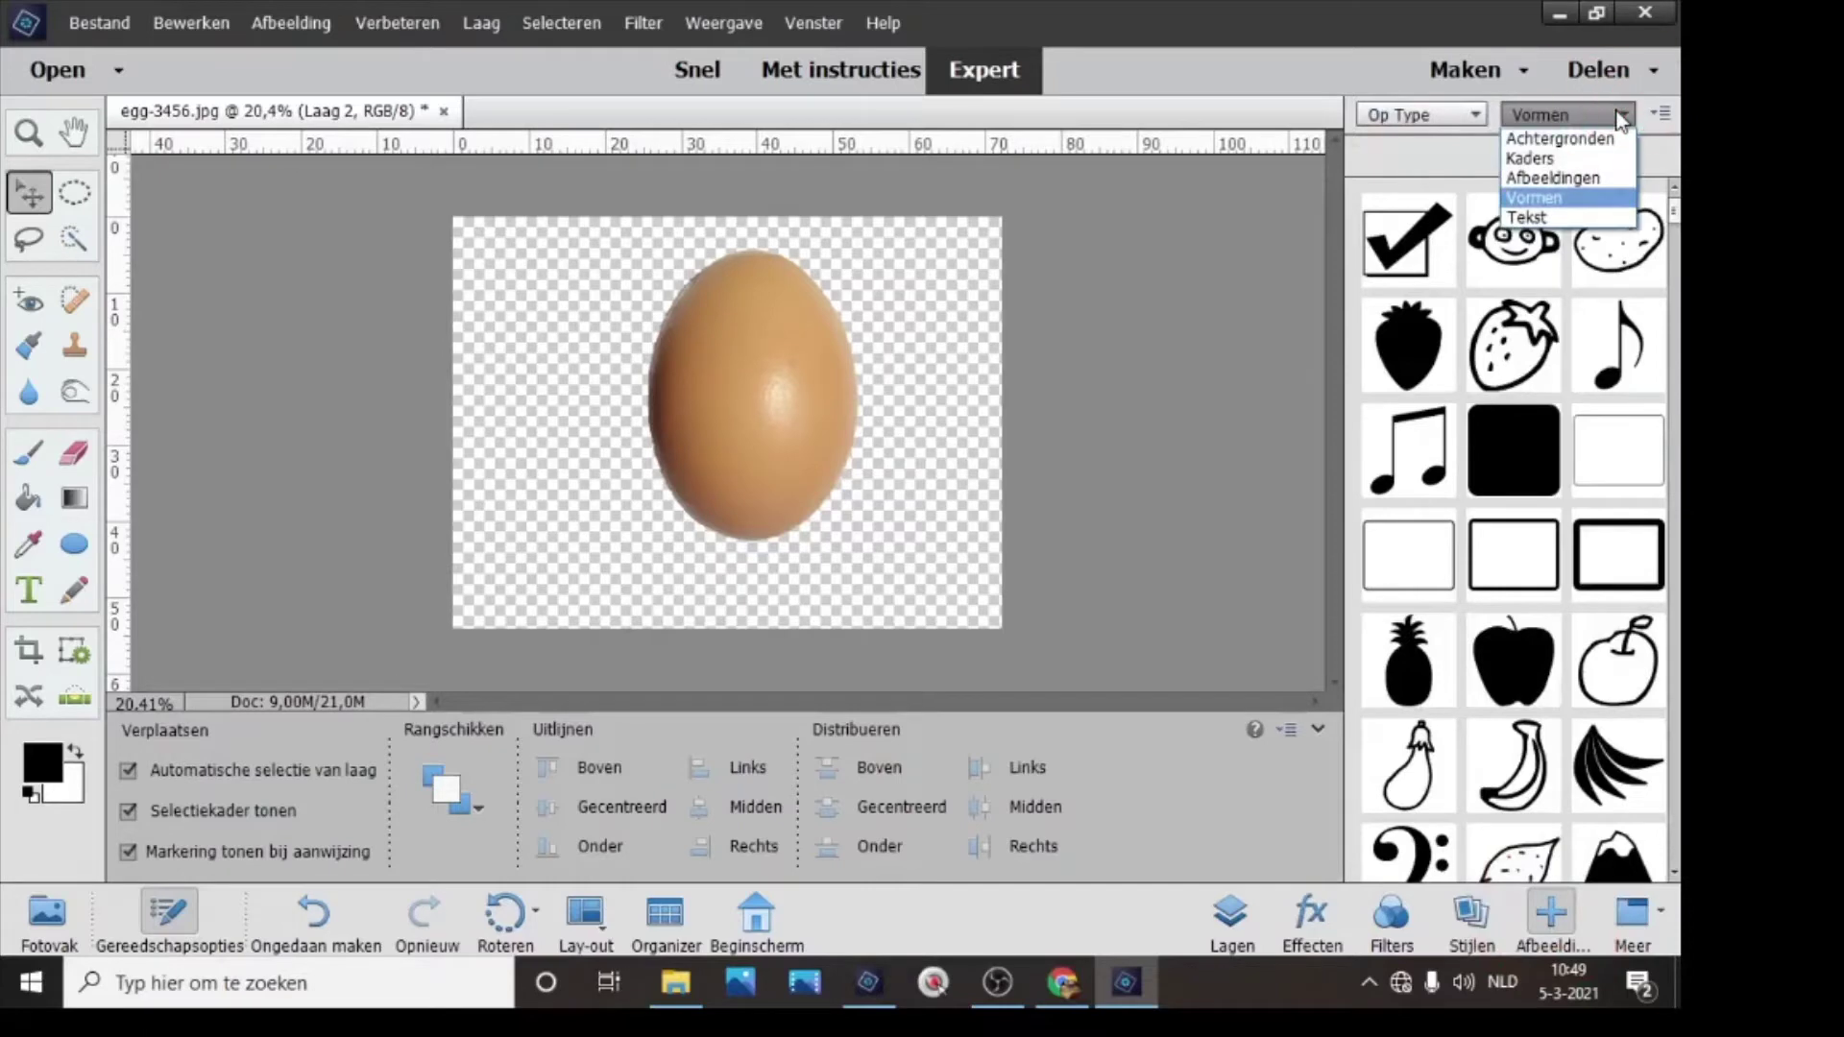
{"action": "left_click", "coordinate": [1594, 135]}
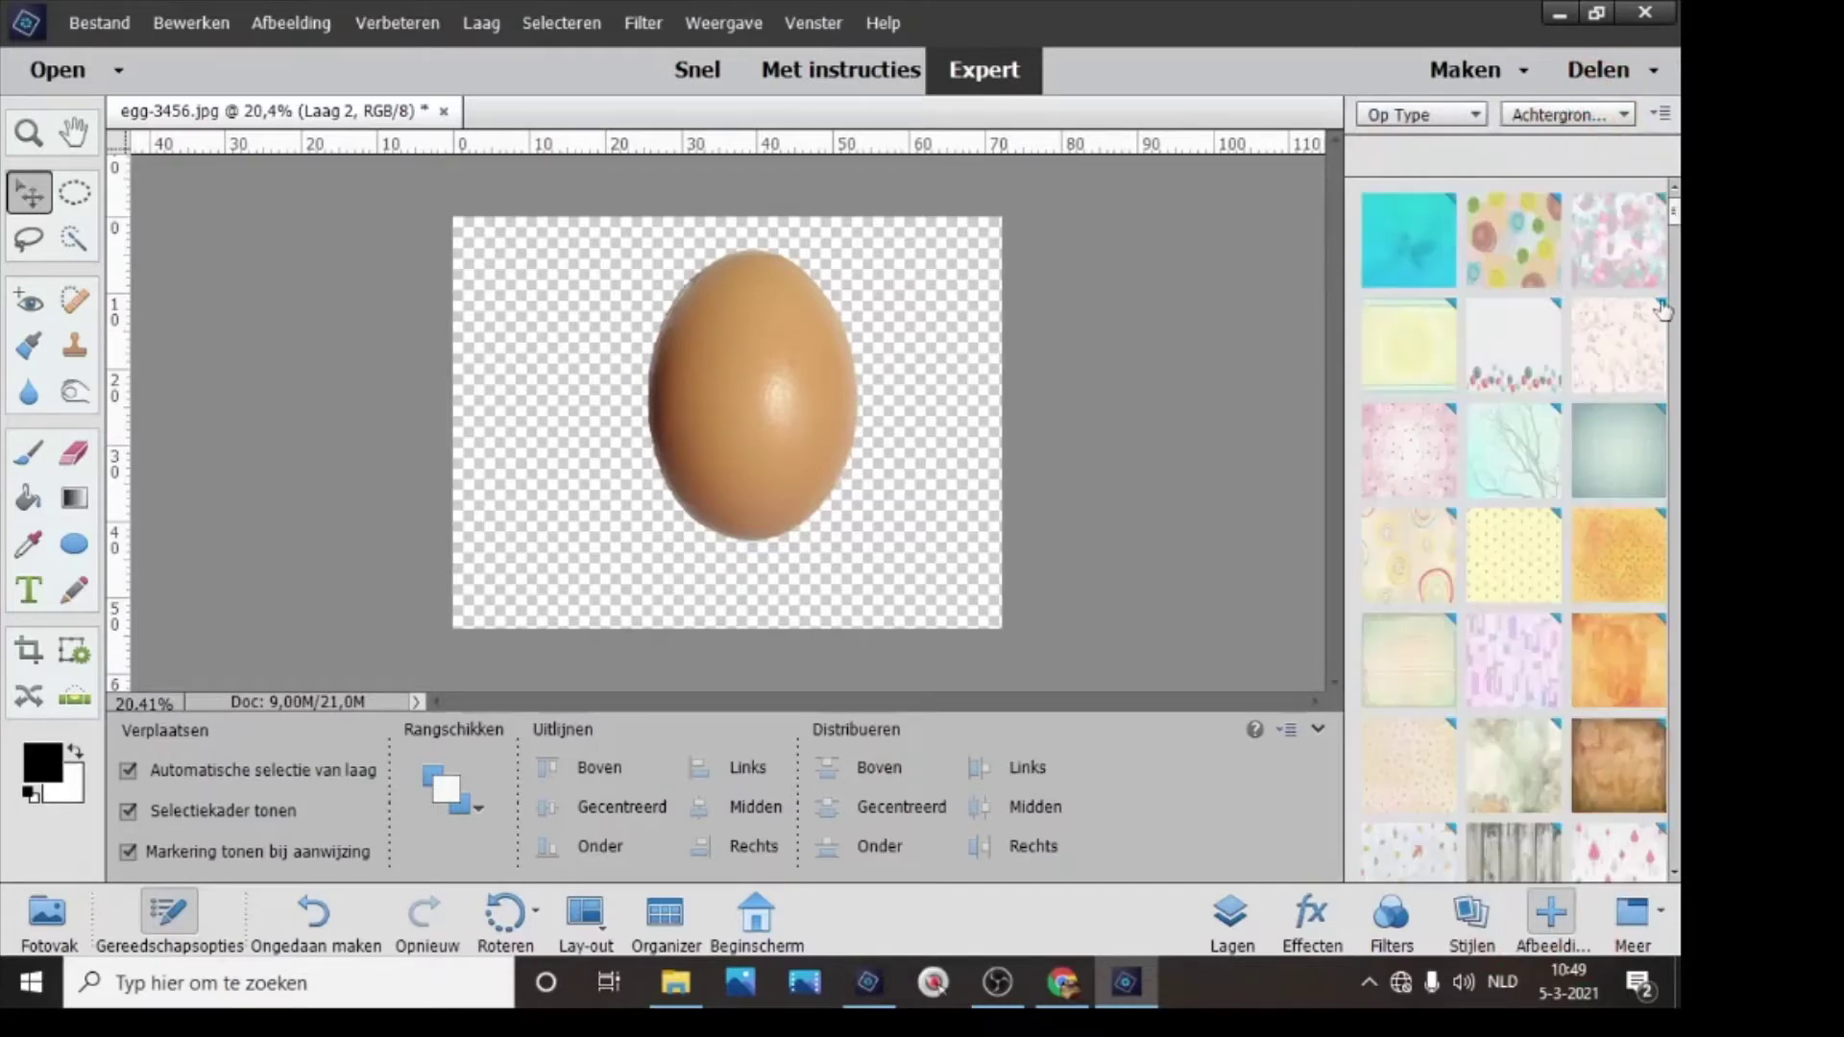
{"action": "left_click_drag", "start_coordinate": [1676, 221], "coordinate": [1673, 565]}
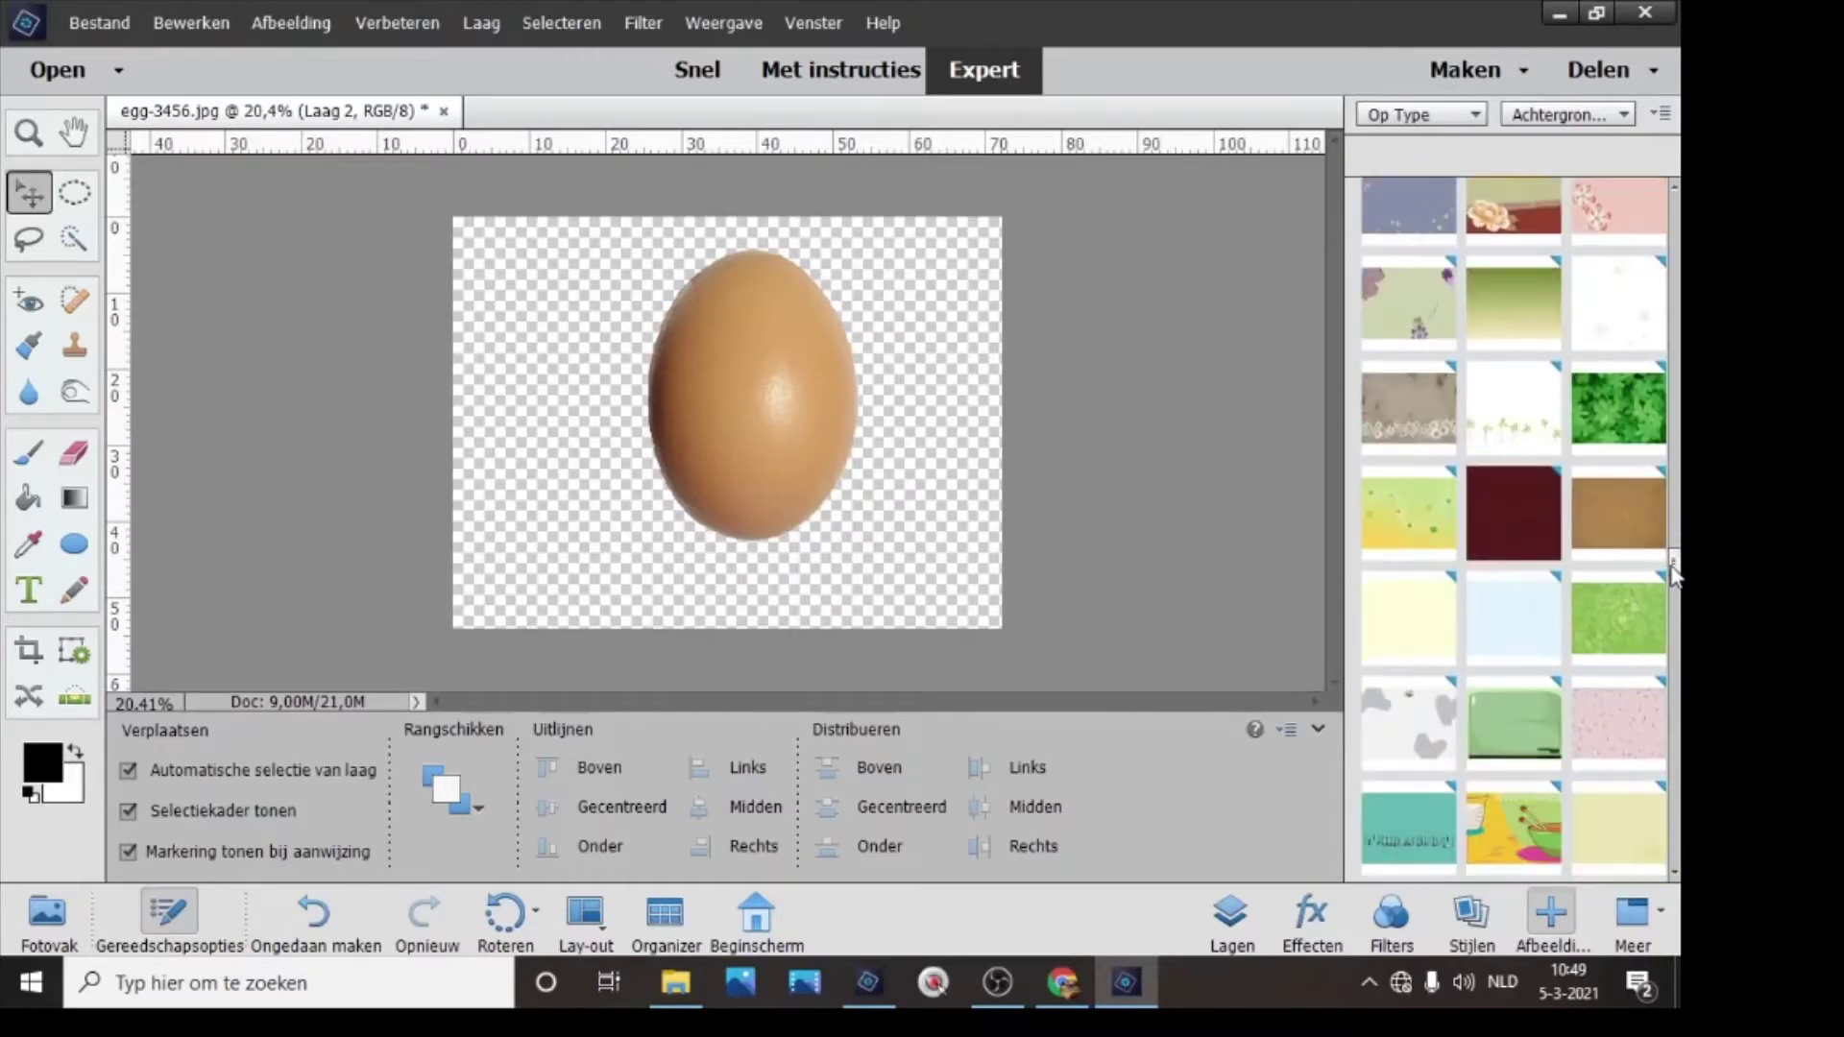
- Try to apply the green-to-yellow background with small dots to the image
{"action": "double_click", "coordinate": [1414, 530]}
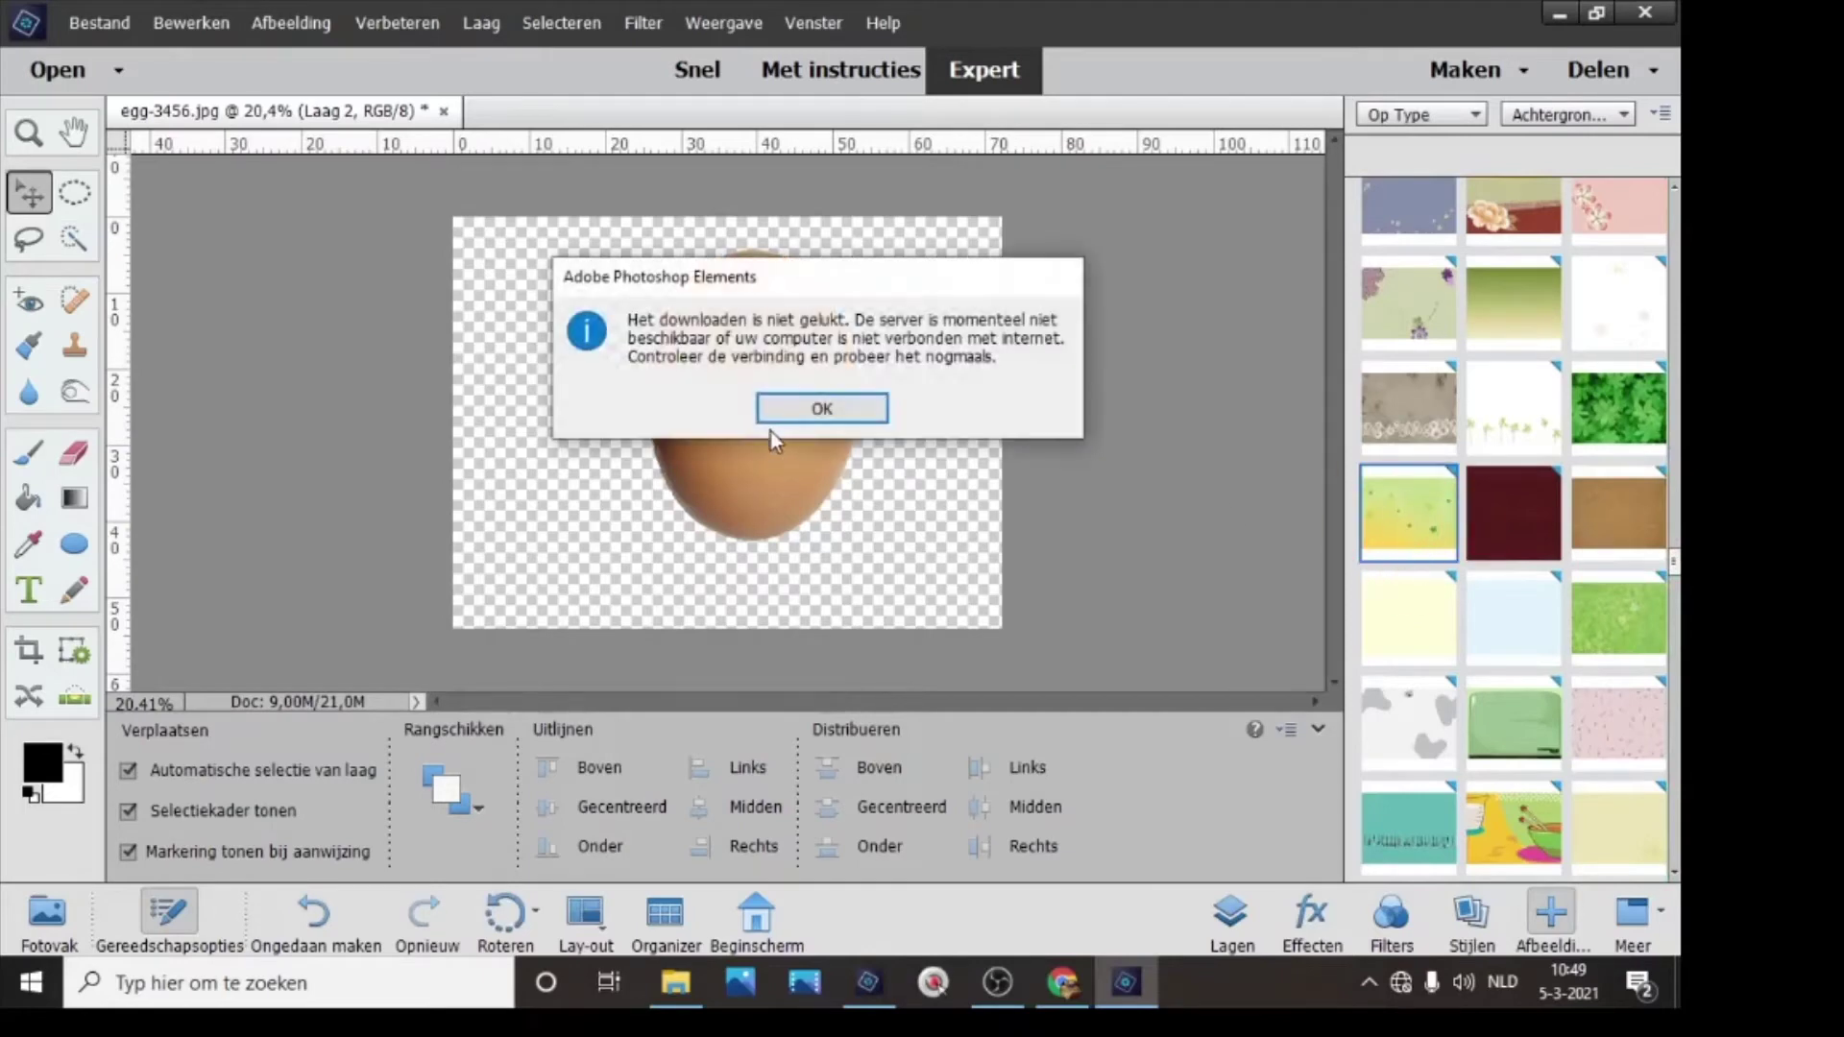
{"action": "left_click", "coordinate": [822, 408]}
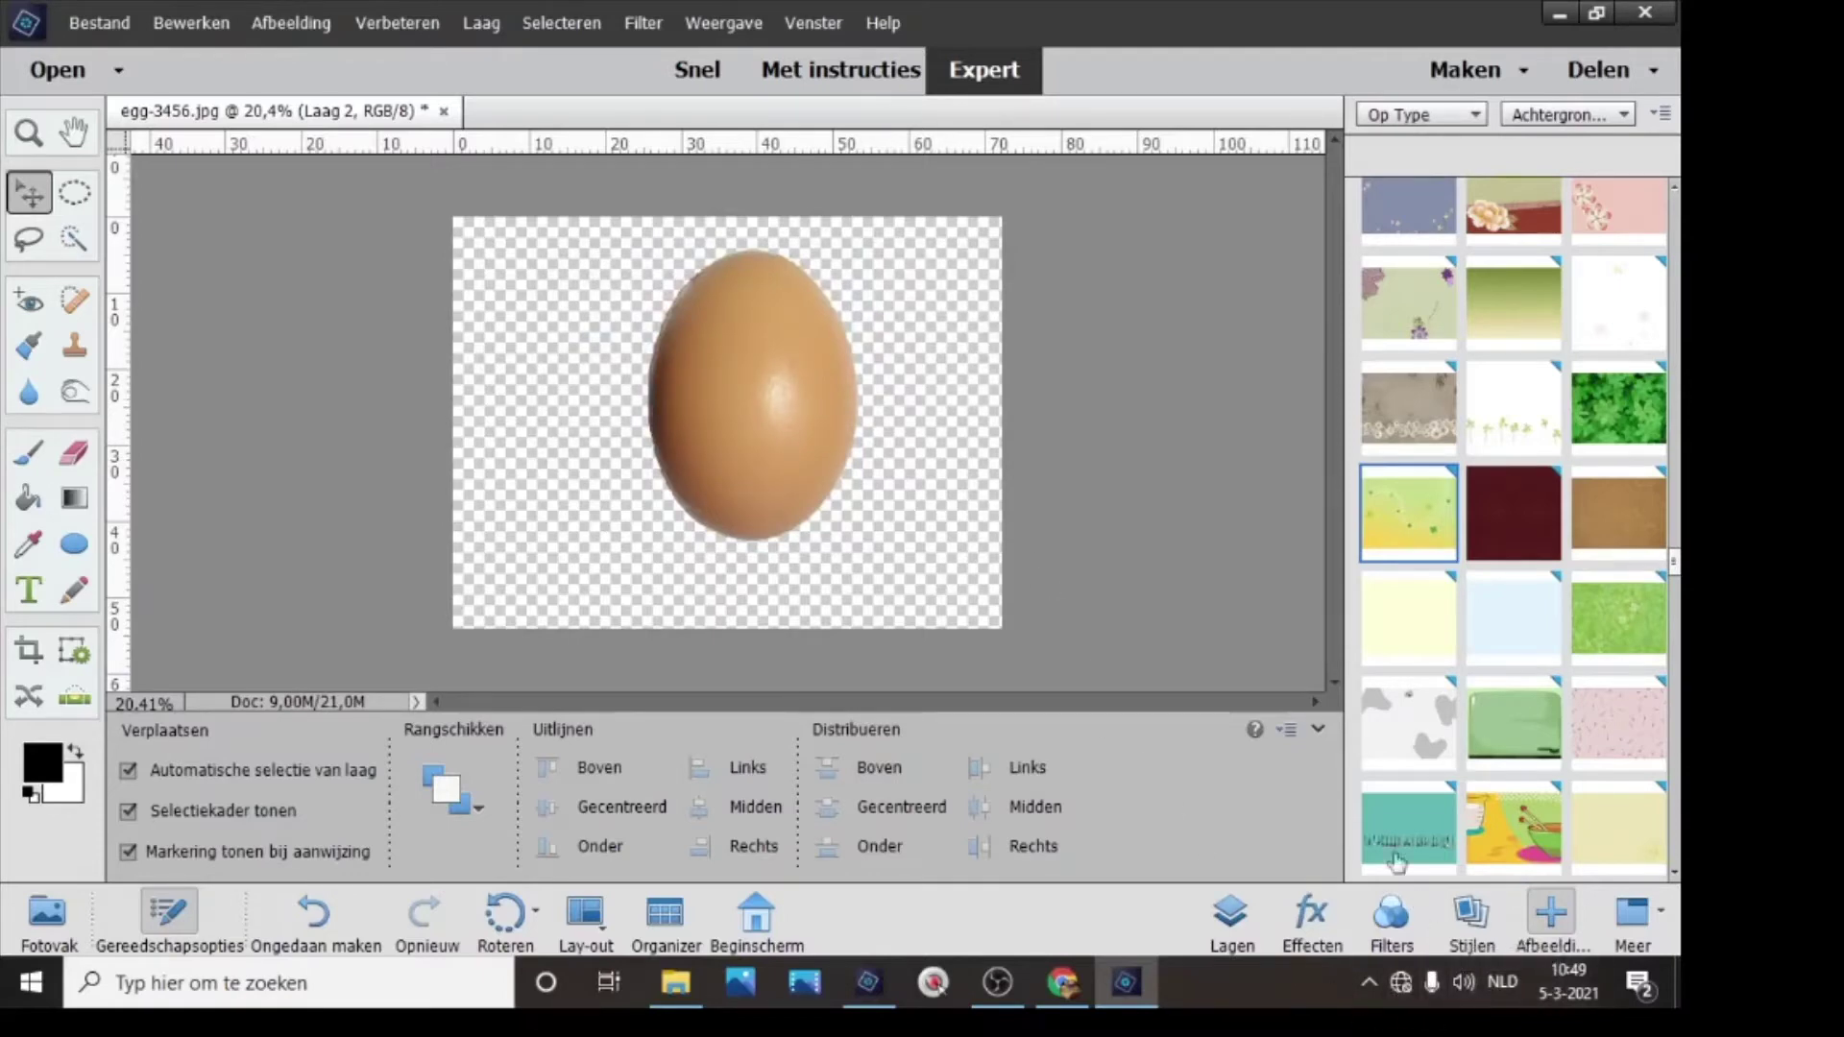
{"action": "double_click", "coordinate": [1409, 528]}
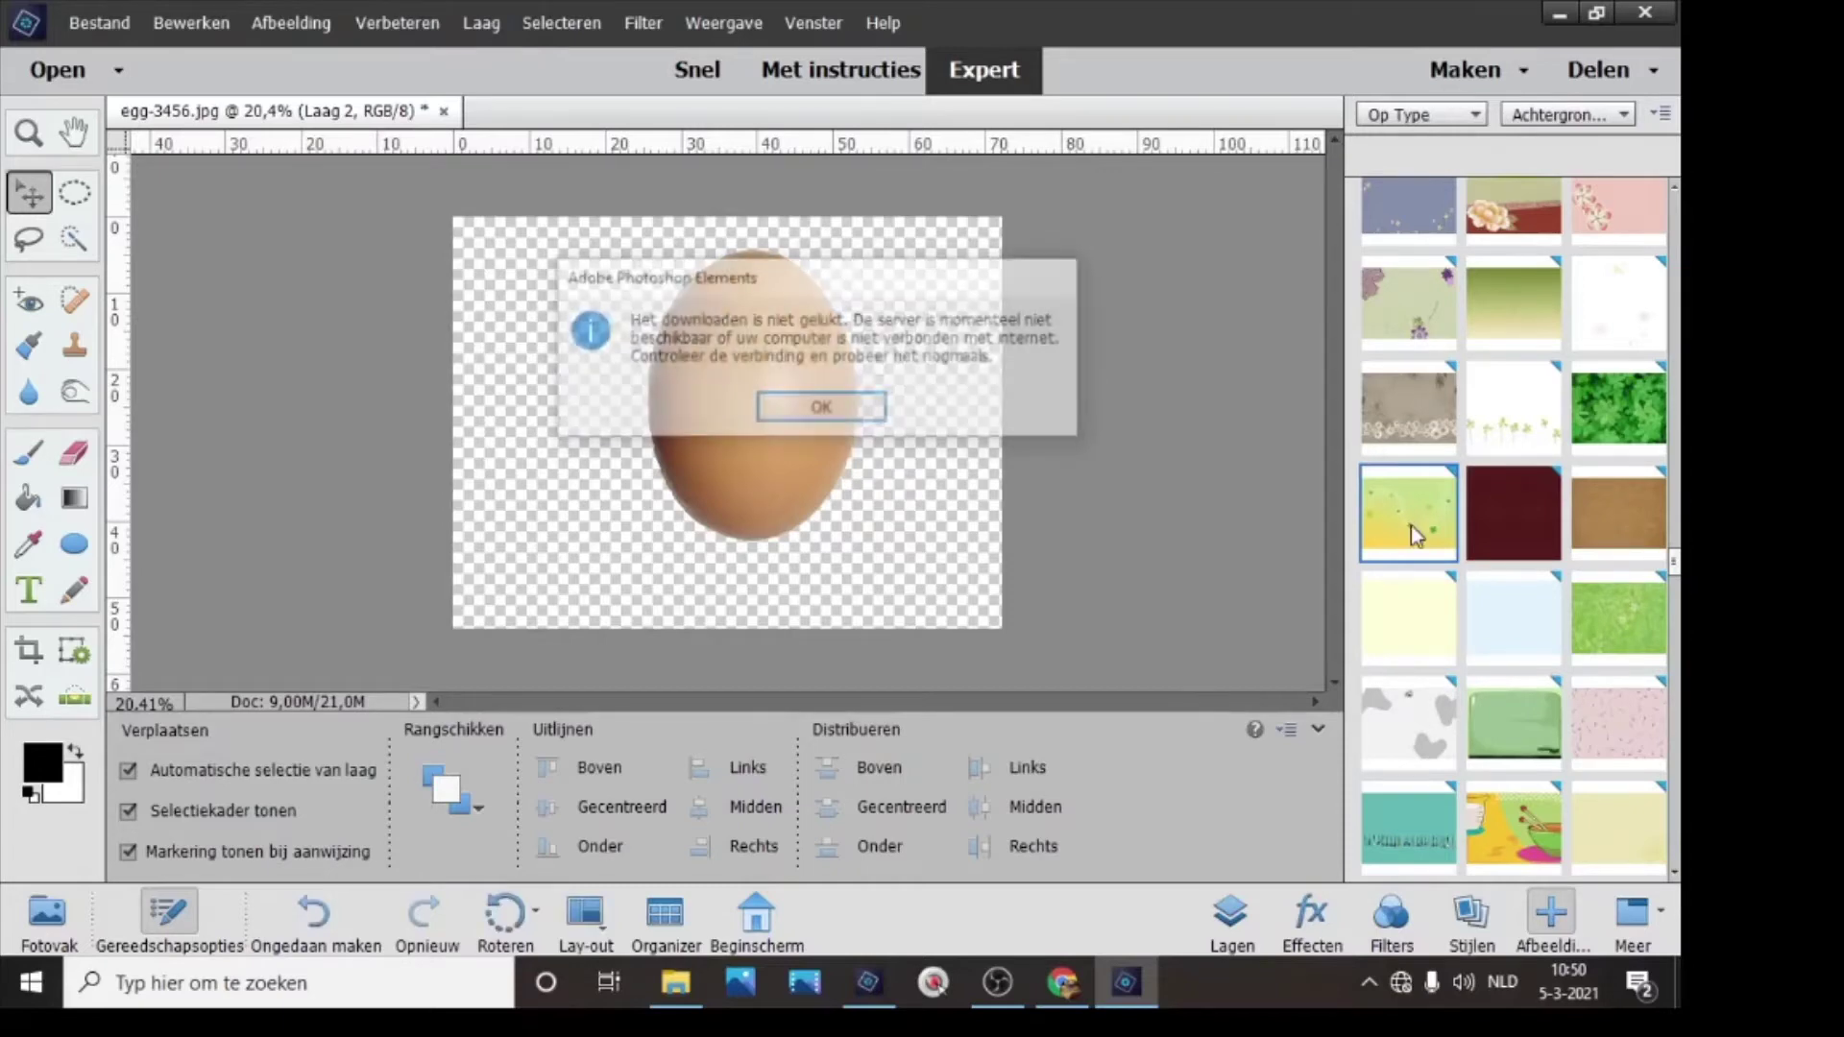
{"action": "left_click", "coordinate": [823, 409]}
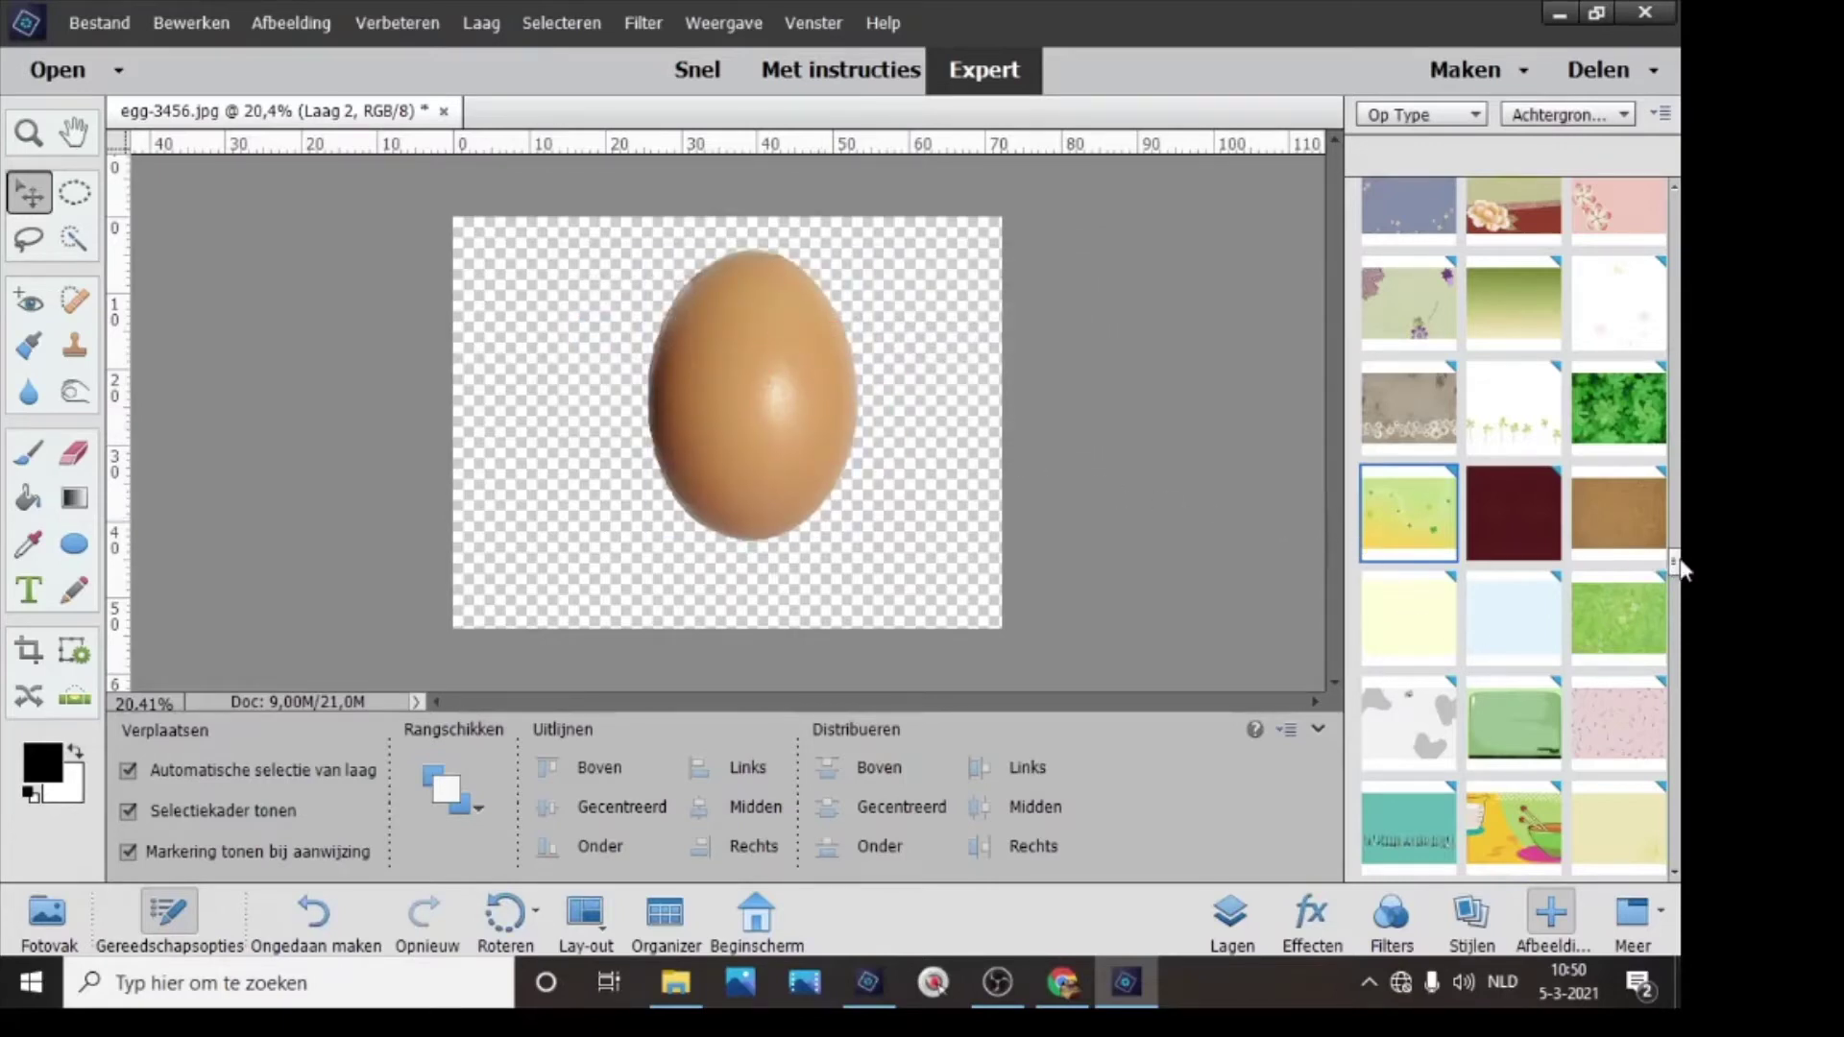
- Apply the soft green and yellow background with flowers and grass behind the egg, and return to the layer list
{"action": "left_click_drag", "start_coordinate": [1675, 564], "coordinate": [1679, 600]}
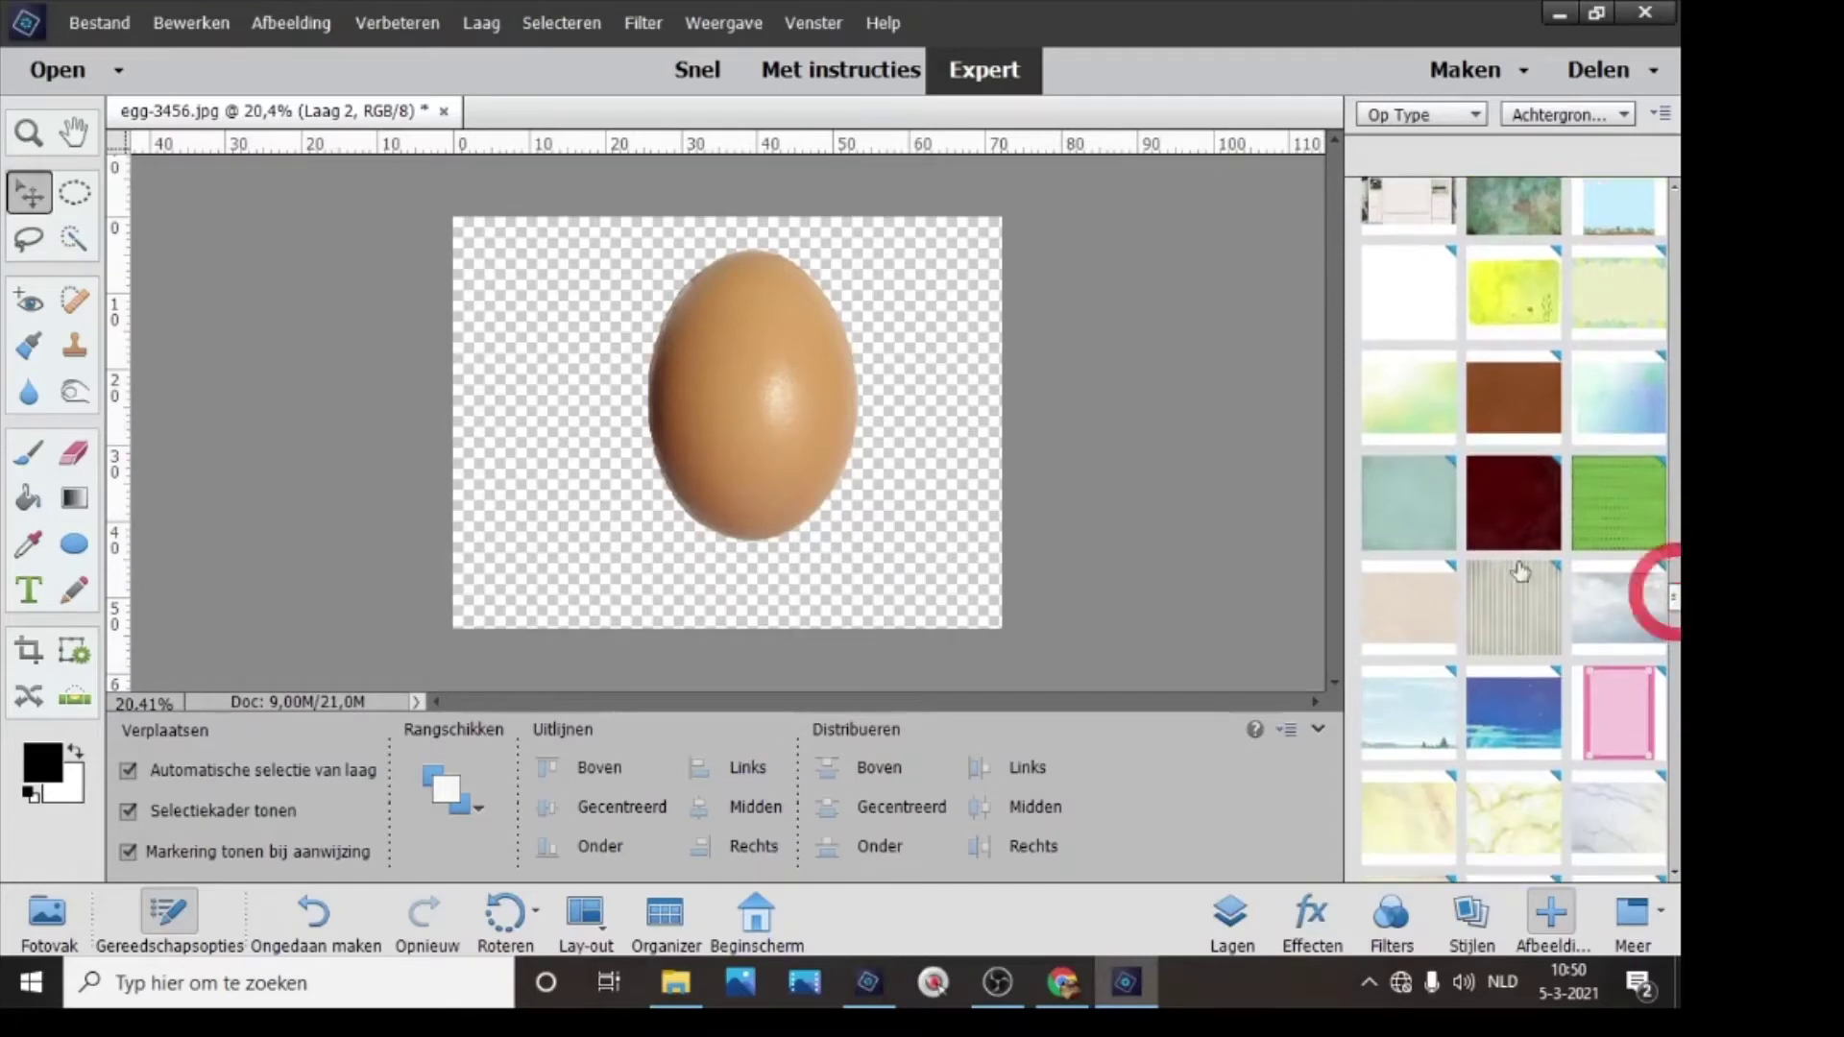
{"action": "double_click", "coordinate": [1389, 402]}
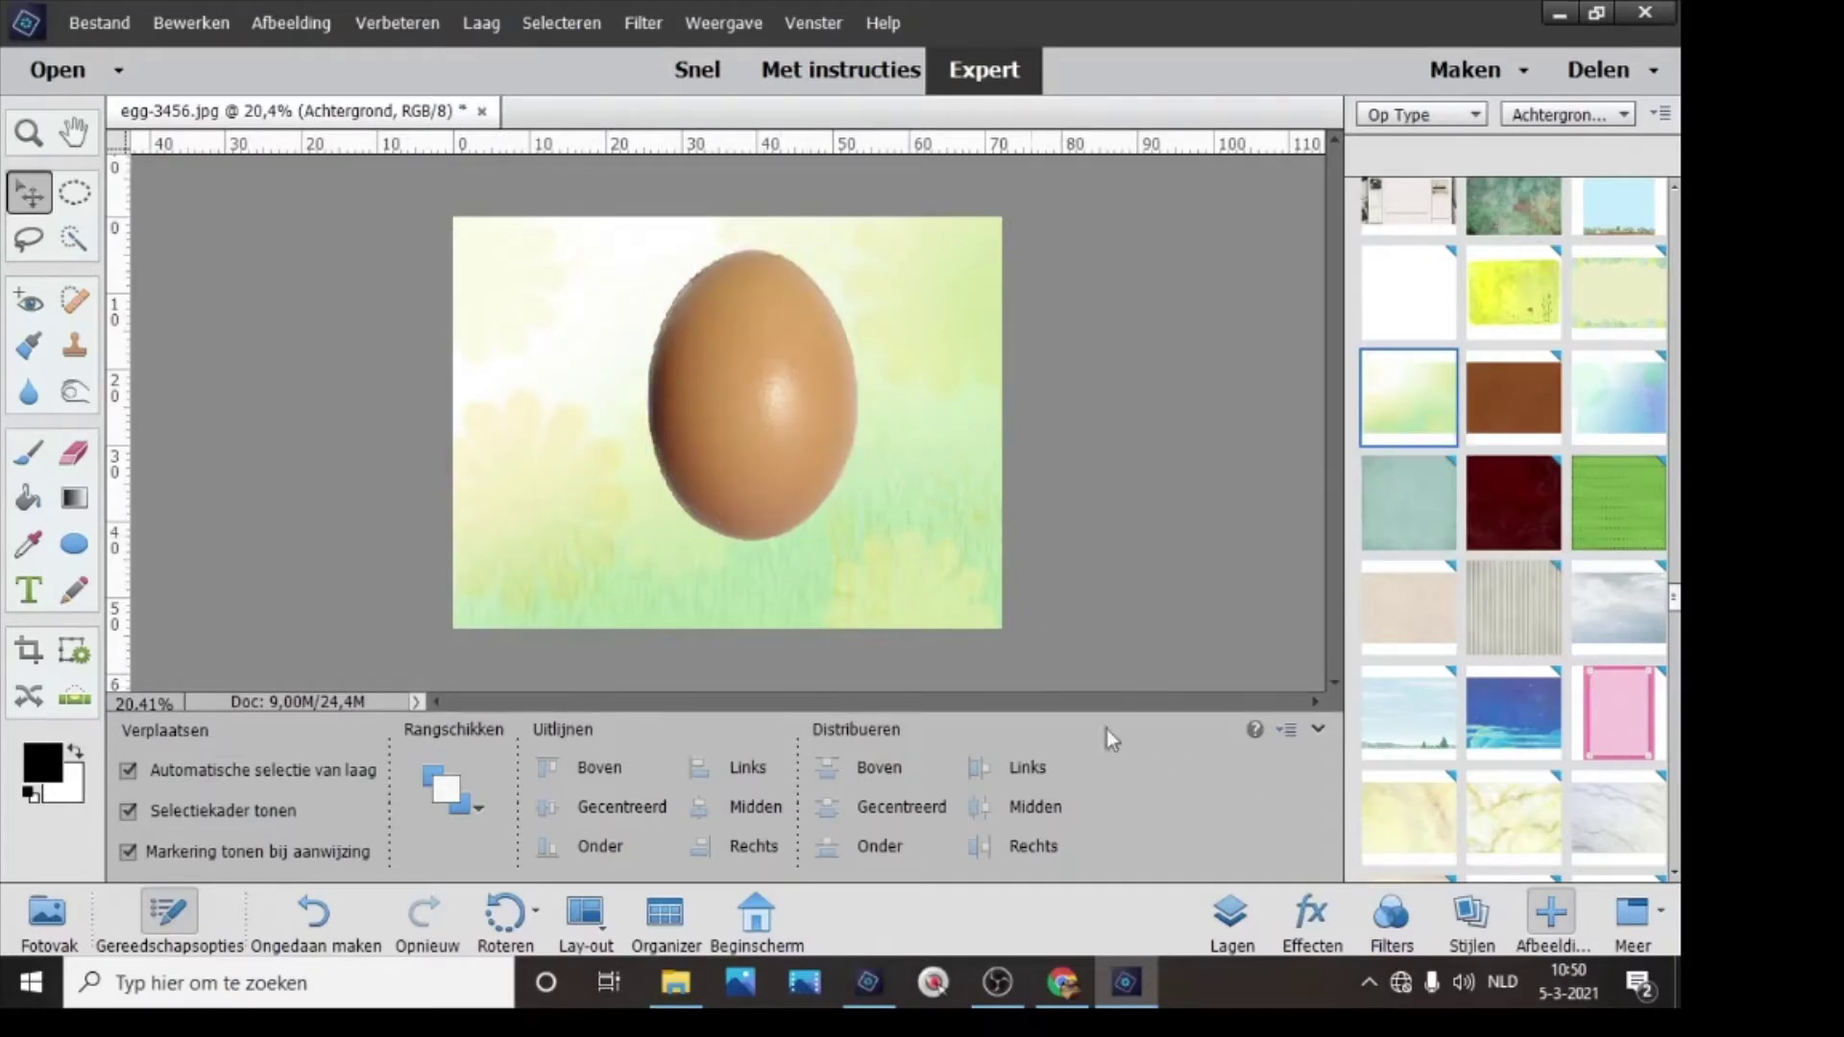
{"action": "left_click", "coordinate": [1239, 907]}
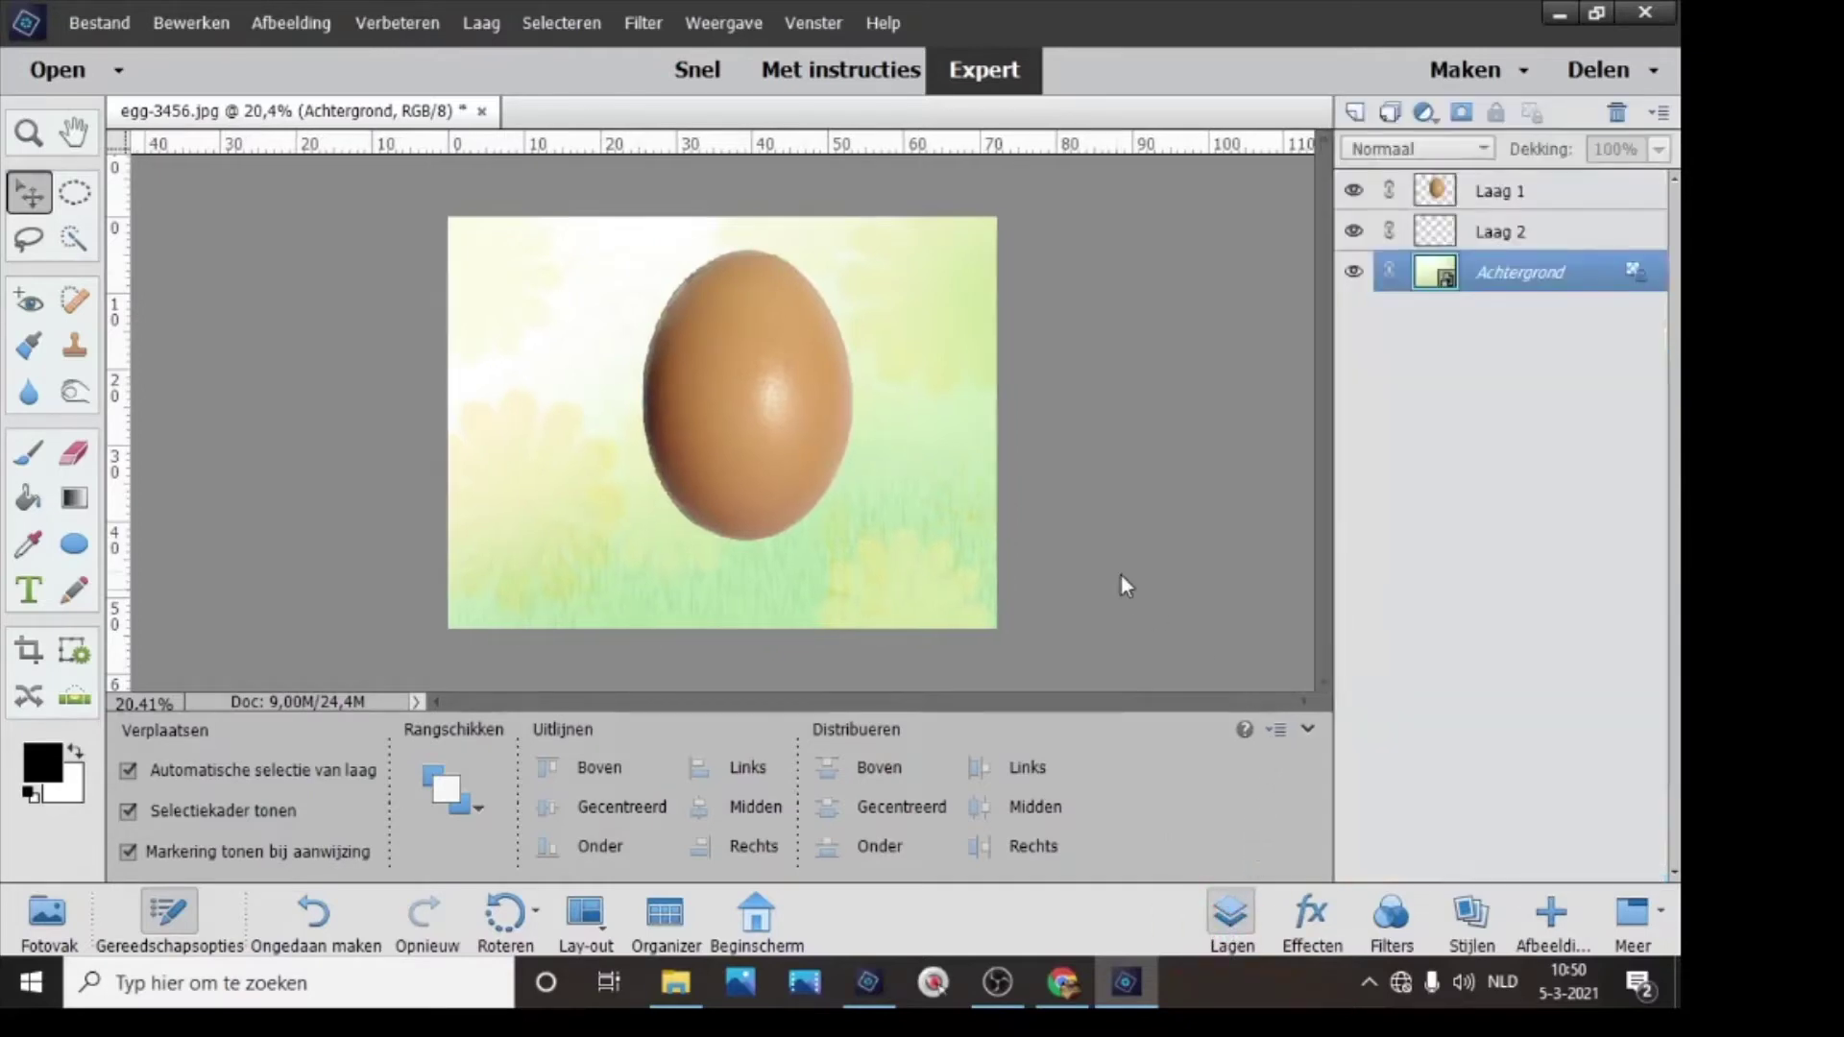
- Load the egg's outline on Laag 1 as a selection and add a layer mask from it
{"action": "left_click", "coordinate": [1438, 191]}
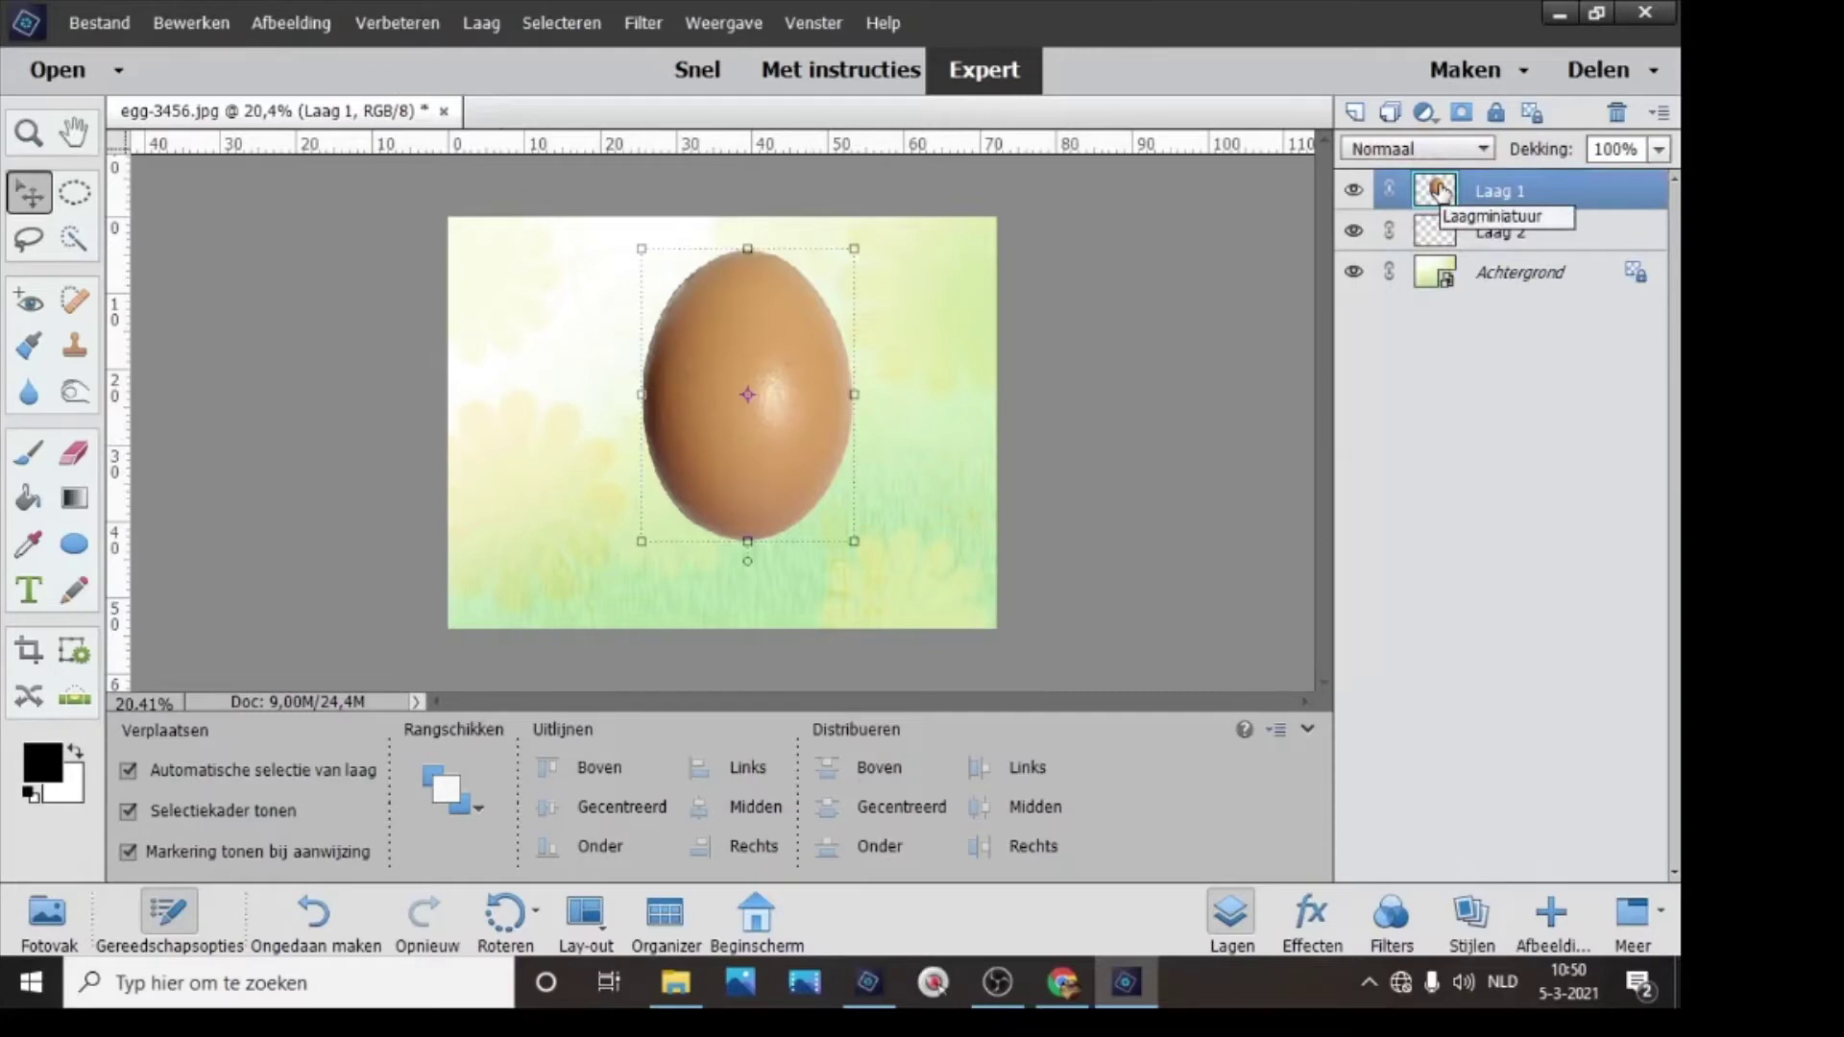
{"action": "key", "text": "ctrl"}
{"action": "left_click", "coordinate": [1441, 190], "text": "ctrl"}
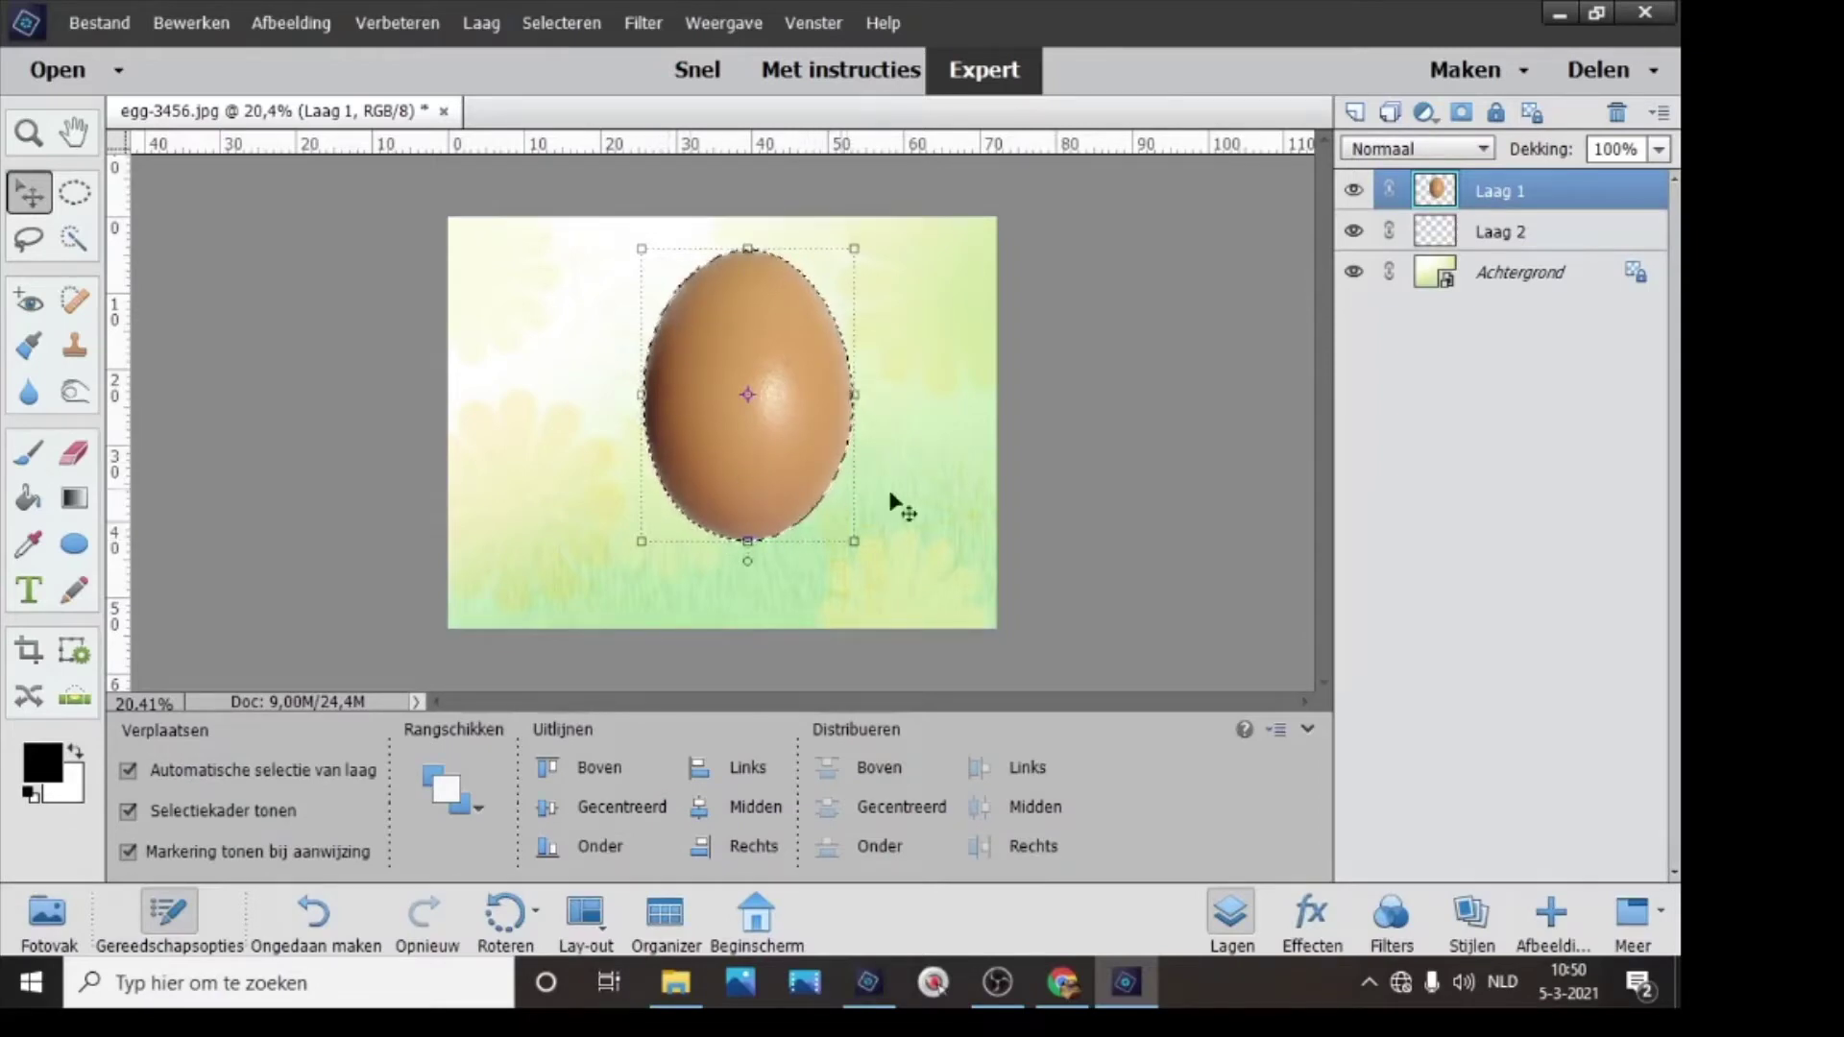
{"action": "left_click", "coordinate": [1461, 113]}
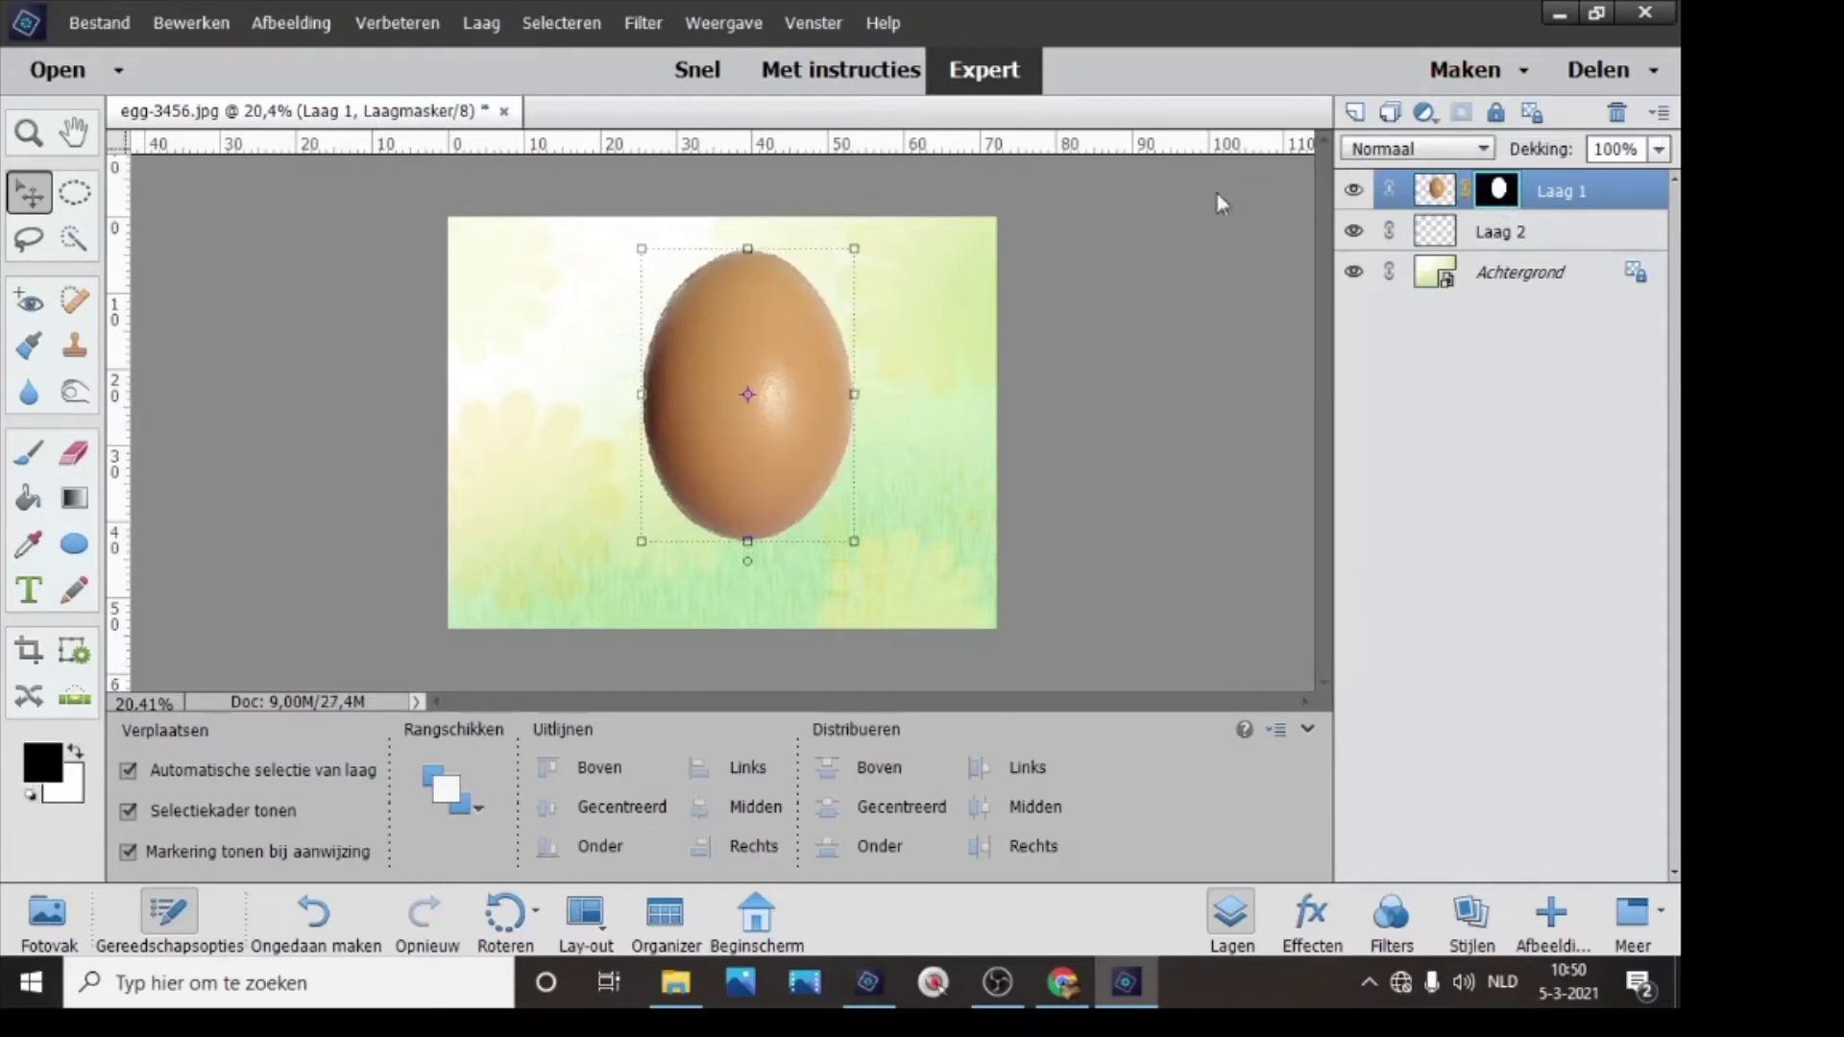
{"action": "left_click", "coordinate": [583, 25]}
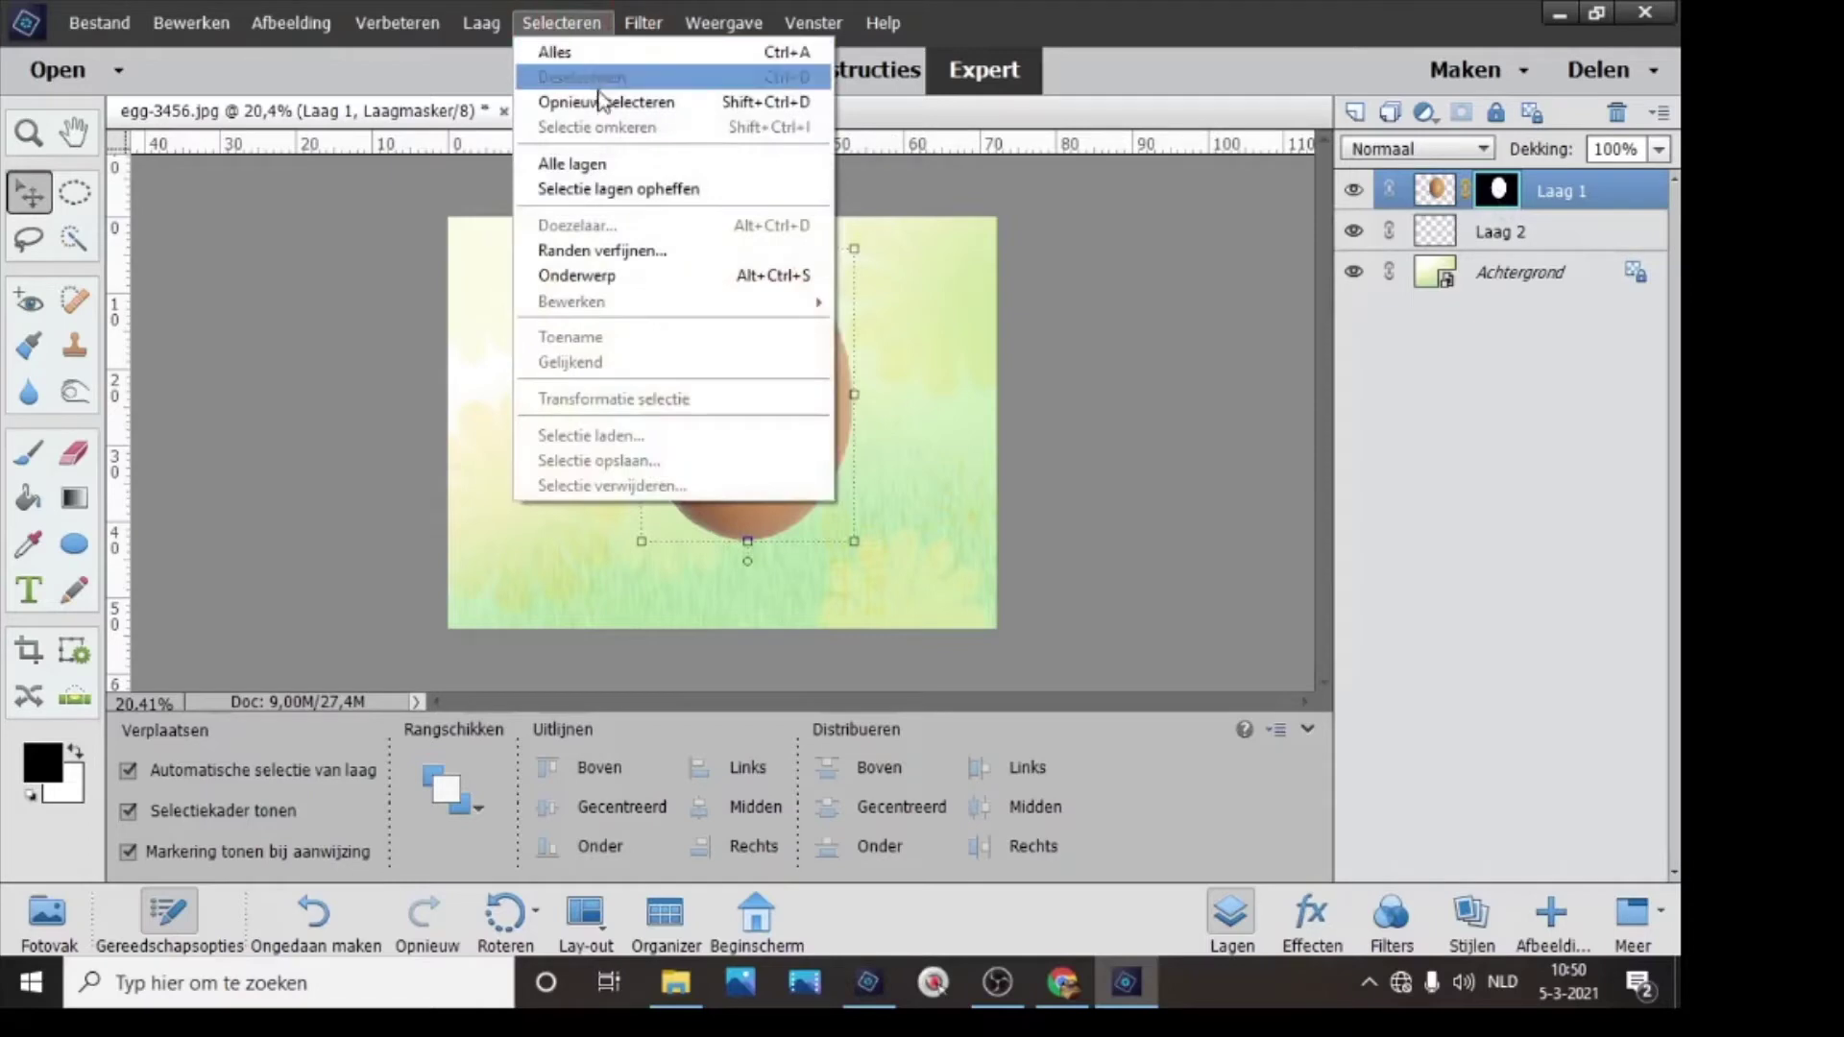
{"action": "left_click", "coordinate": [594, 190]}
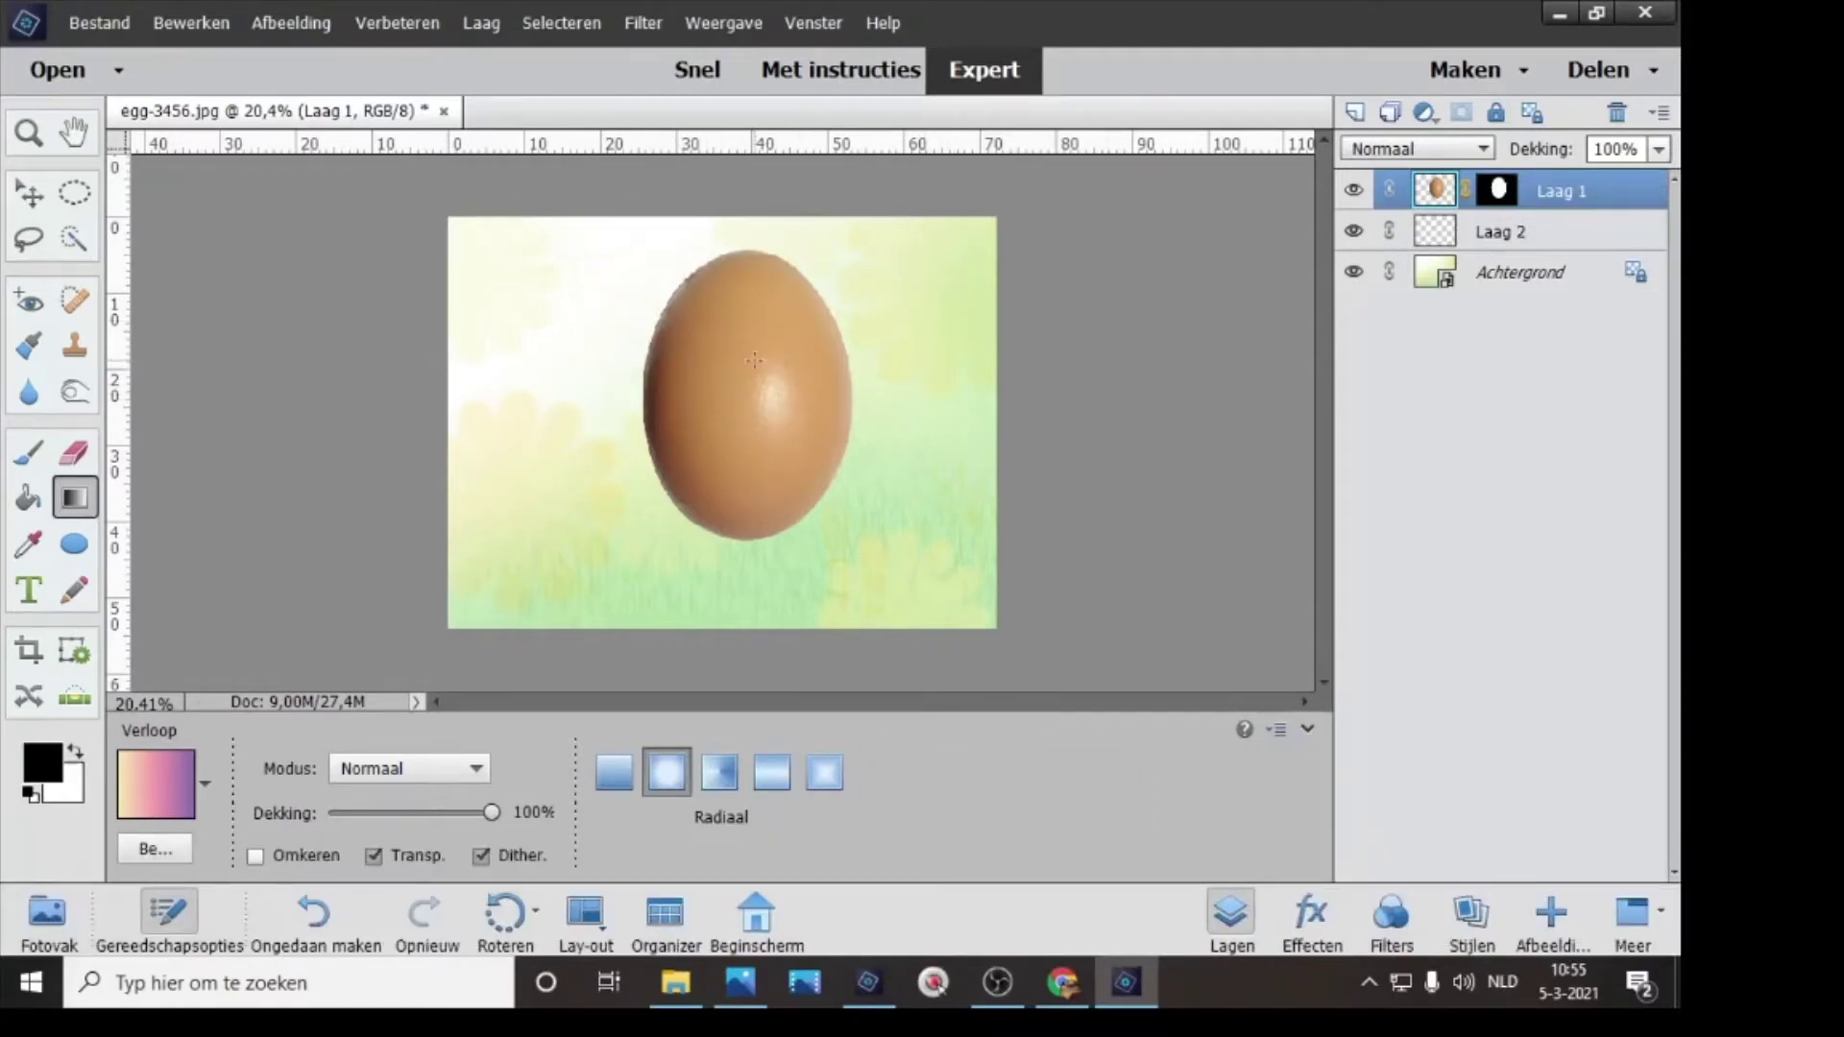
- Add a gradient fill layer clipped to Laag 1, using the yellow-pink-purple gradient from the Pastelkleuren set
{"action": "left_click", "coordinate": [481, 23]}
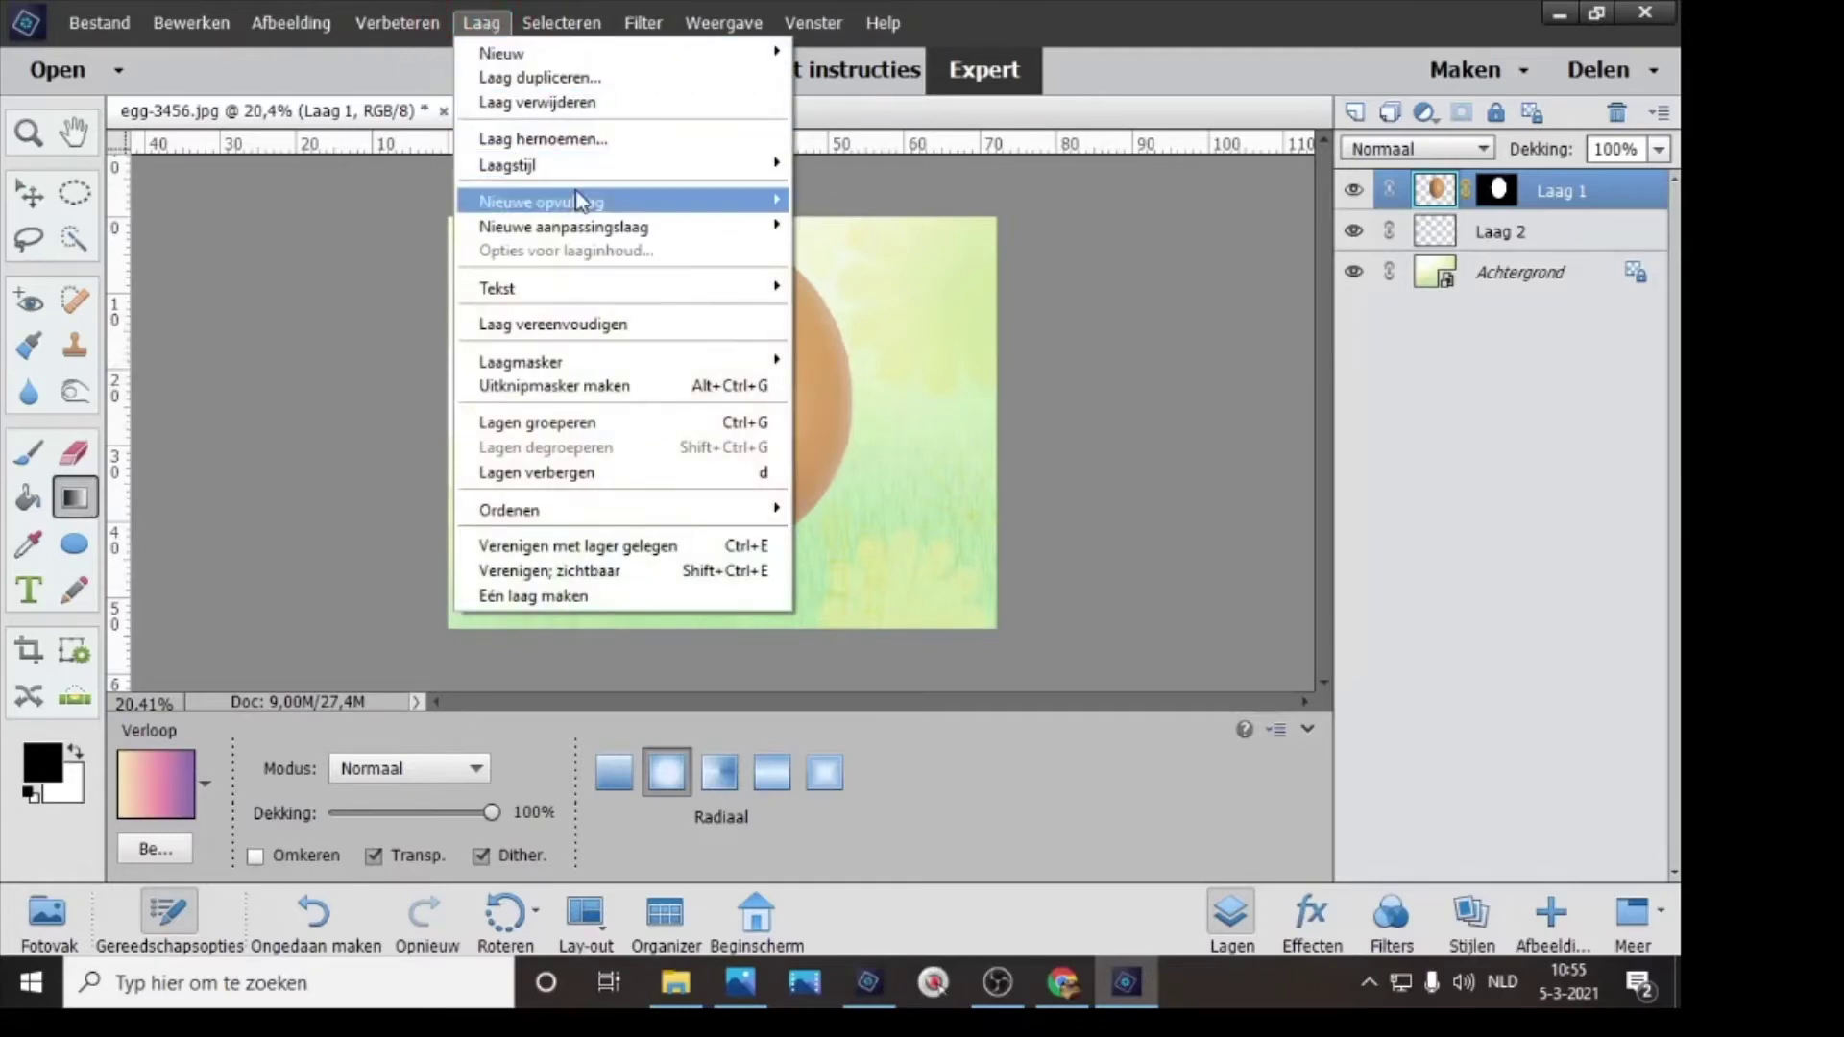
{"action": "mouse_move", "coordinate": [579, 202]}
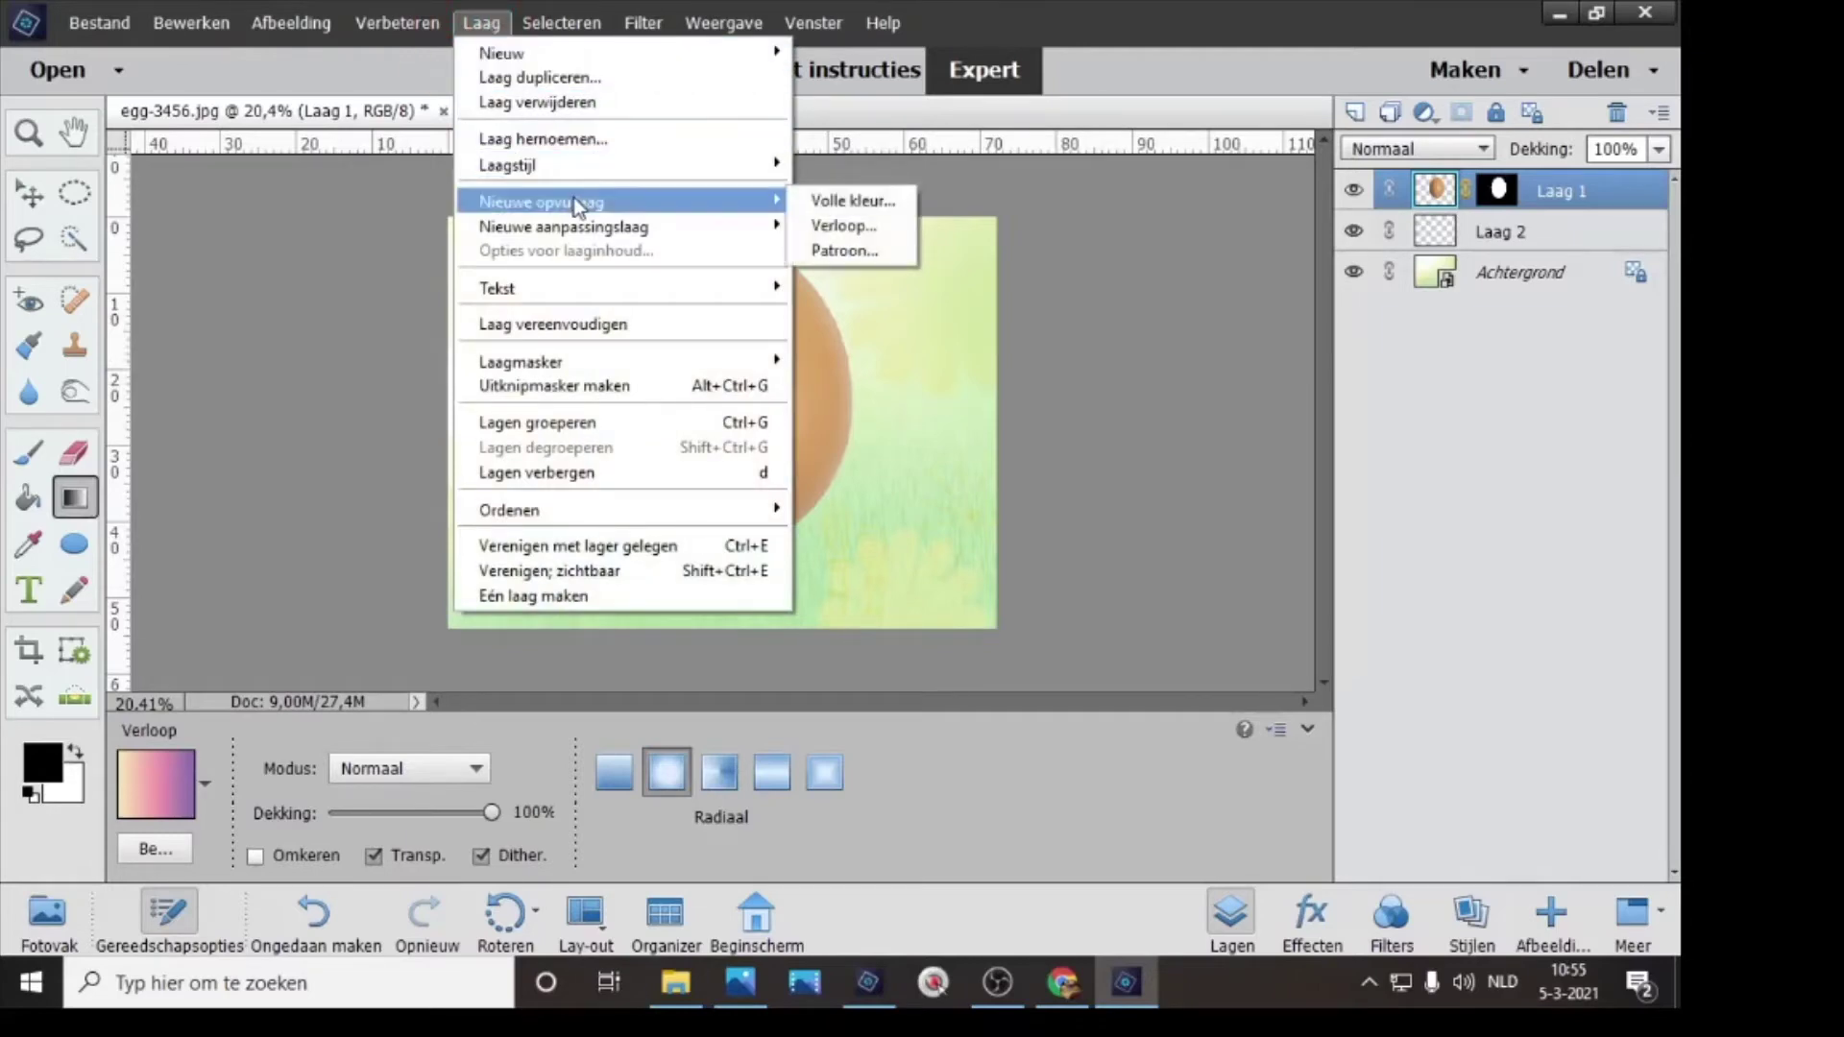
{"action": "left_click", "coordinate": [826, 226]}
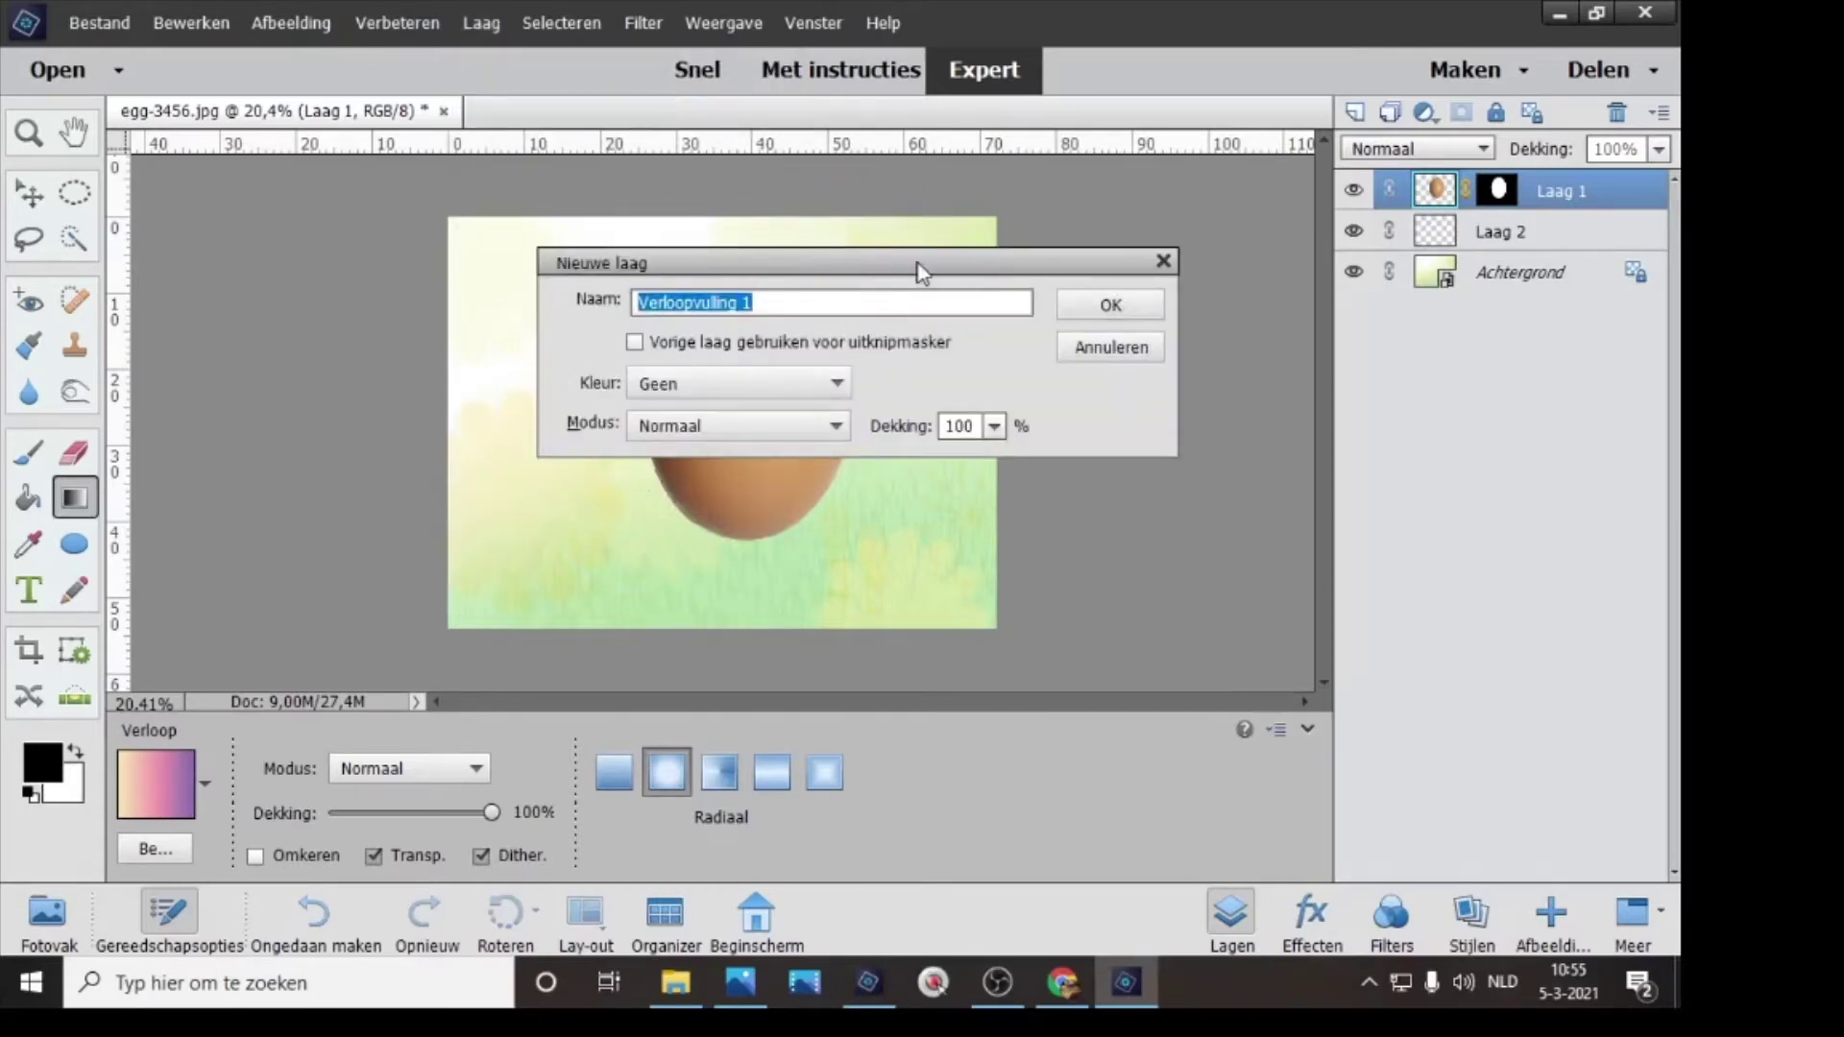
{"action": "left_click", "coordinate": [634, 346]}
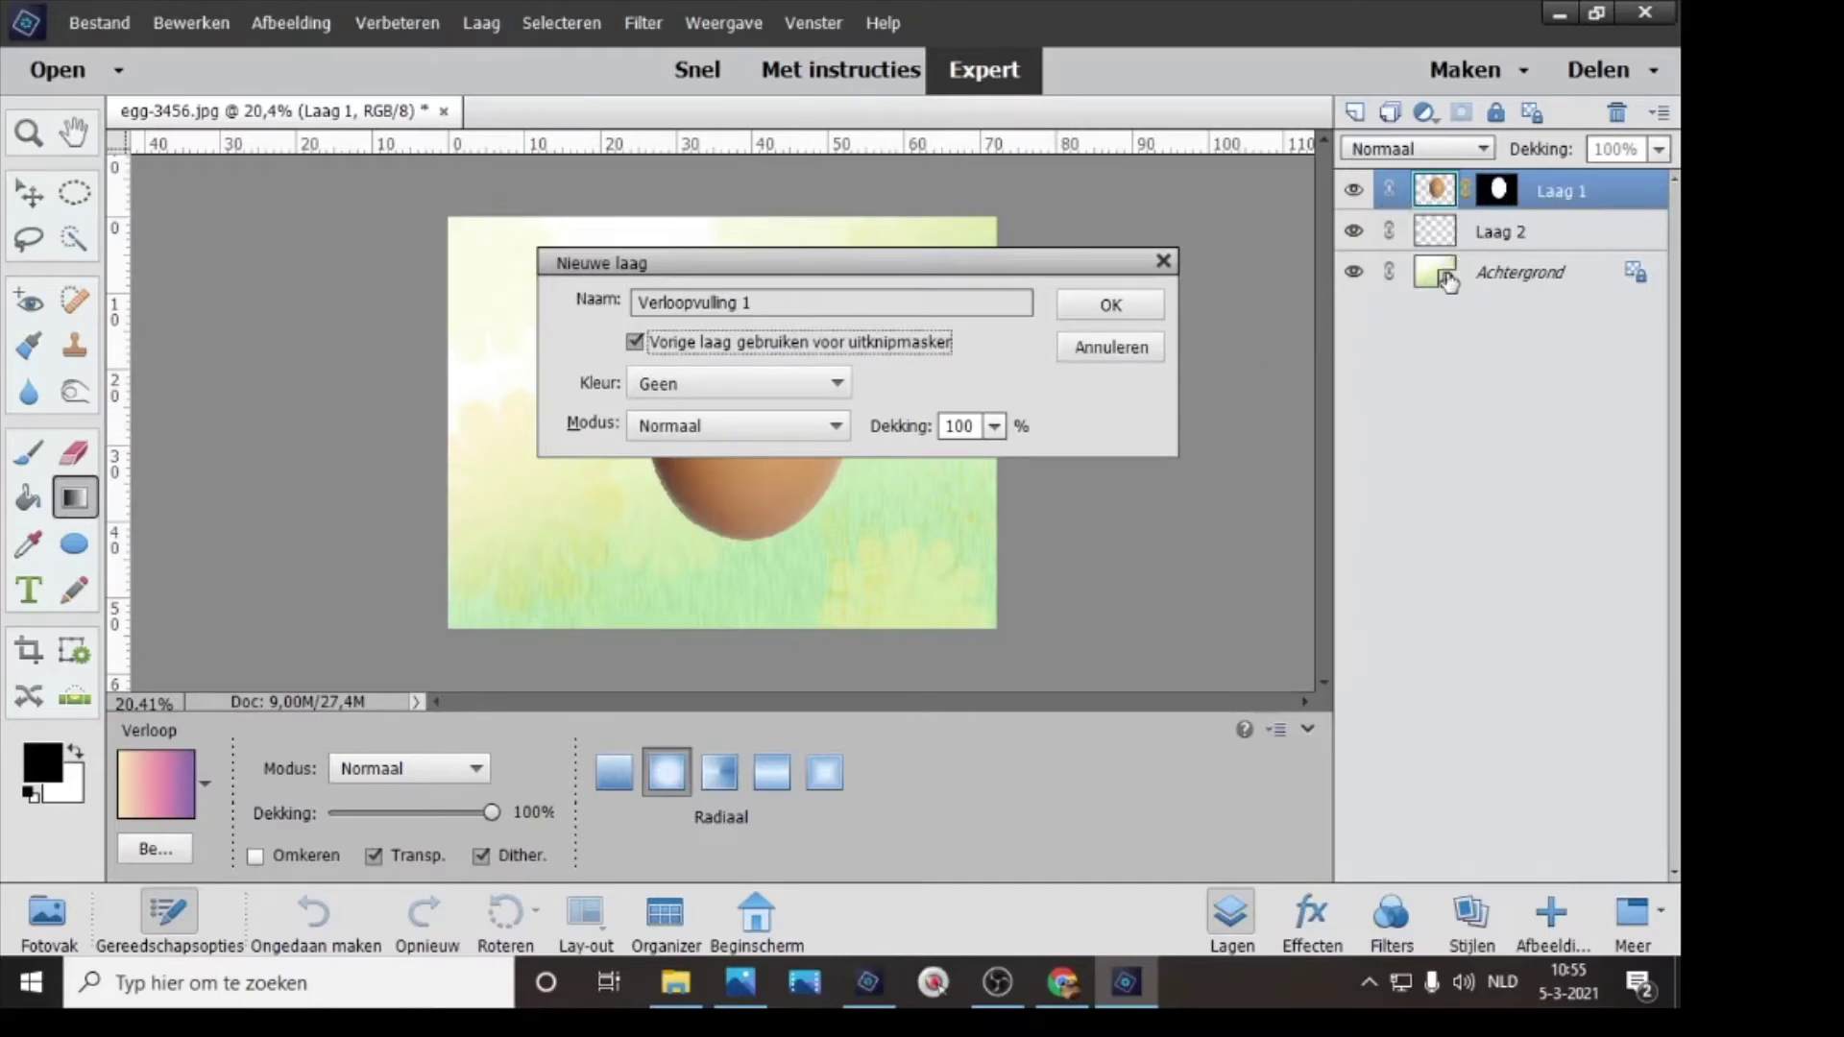
{"action": "left_click", "coordinate": [1110, 308]}
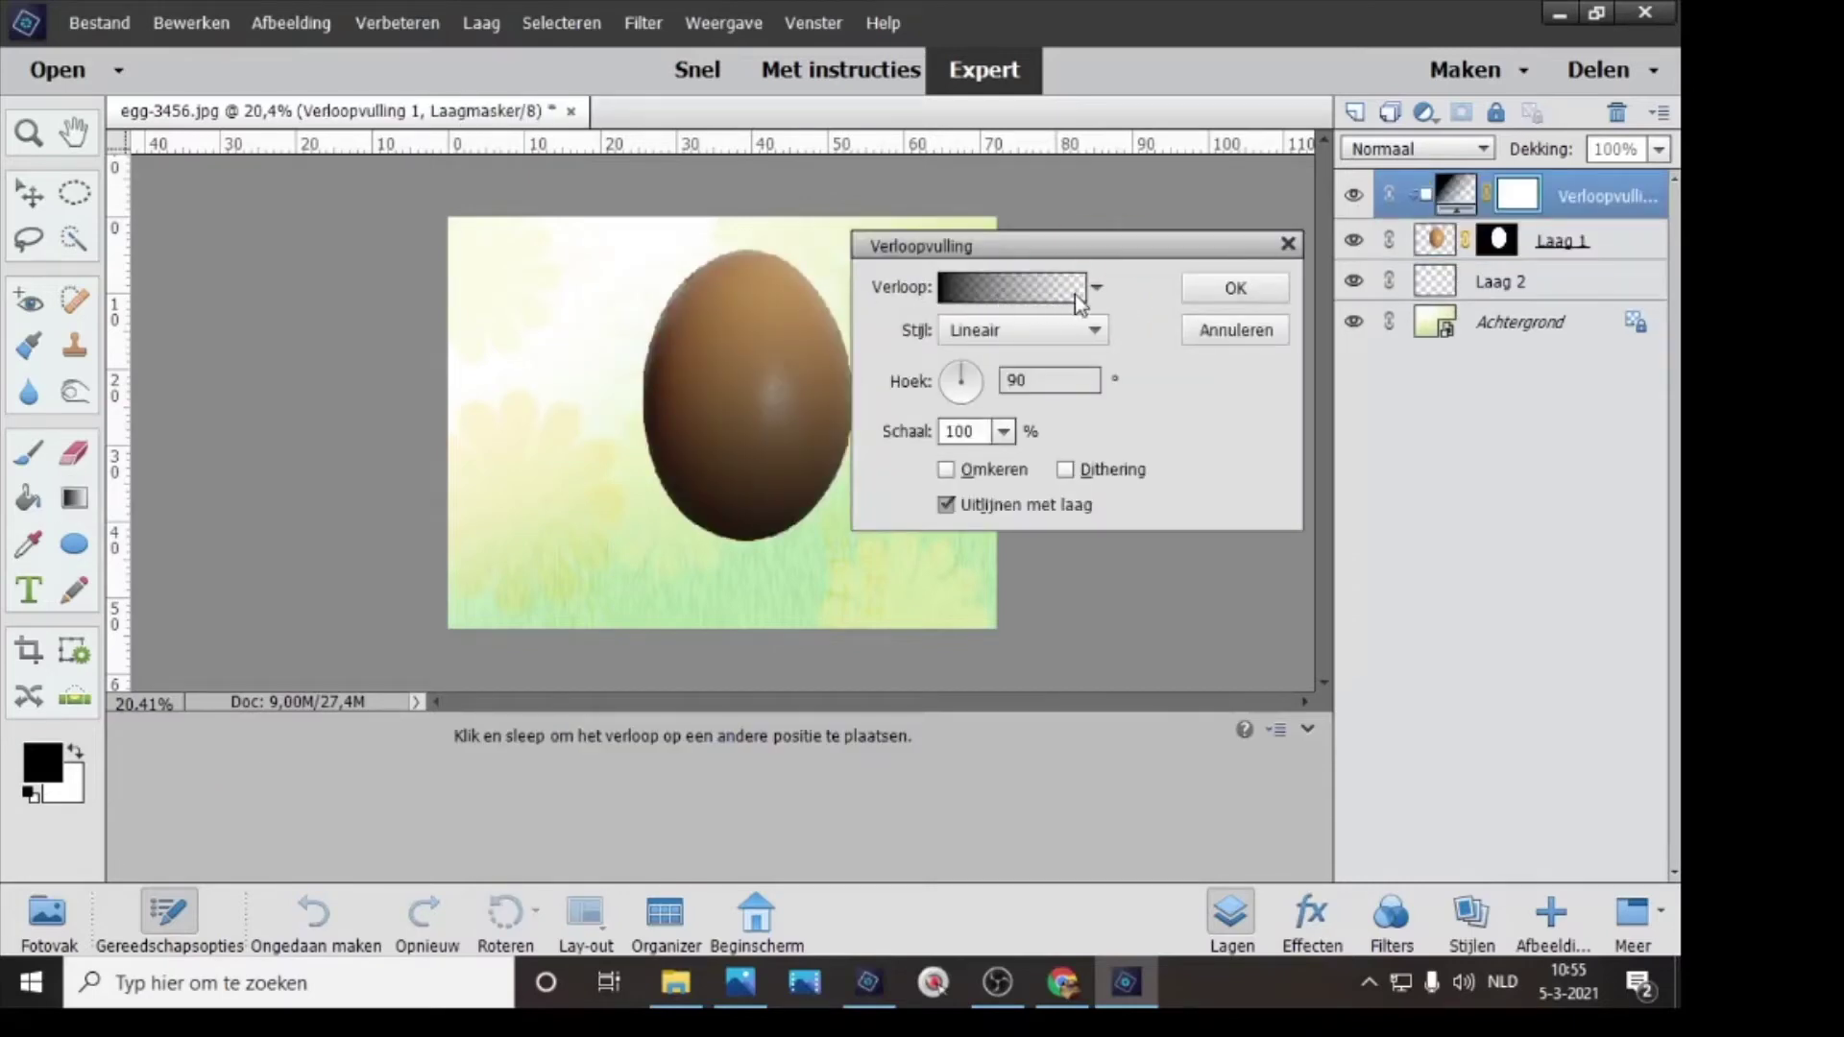
{"action": "left_click", "coordinate": [1094, 288]}
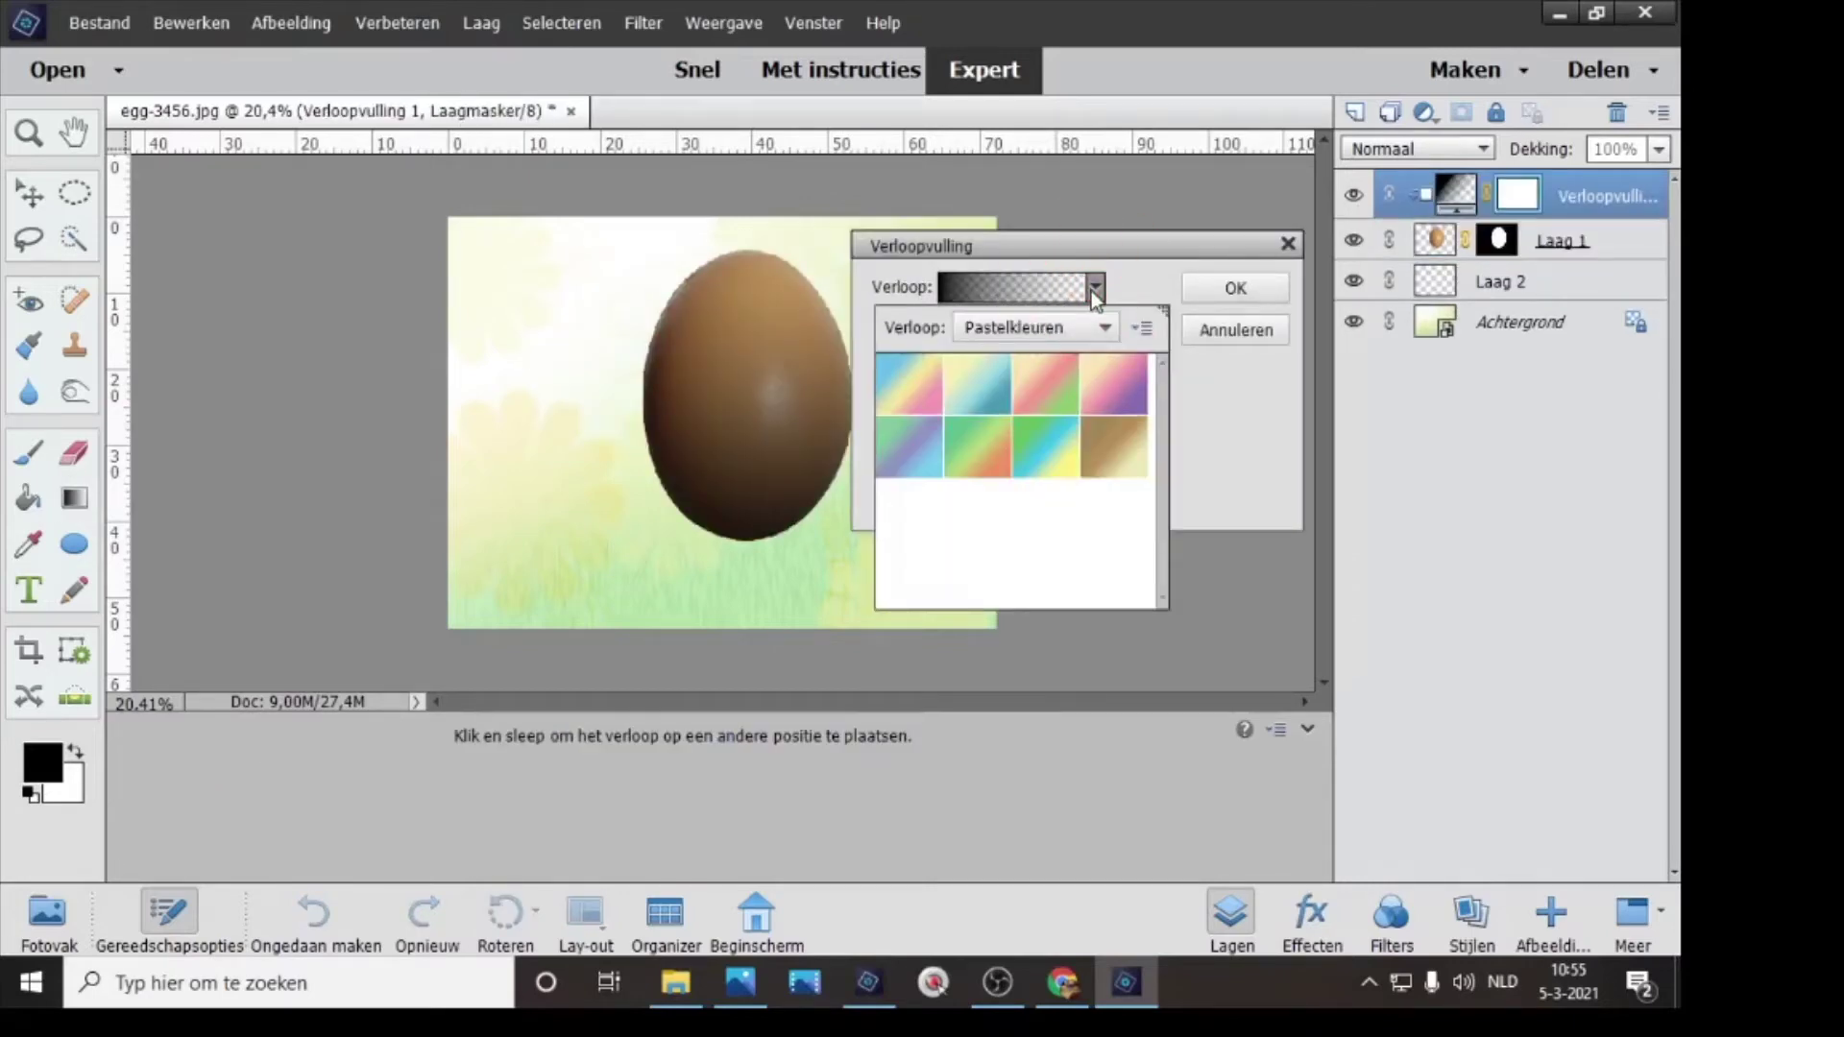
{"action": "double_click", "coordinate": [1113, 394]}
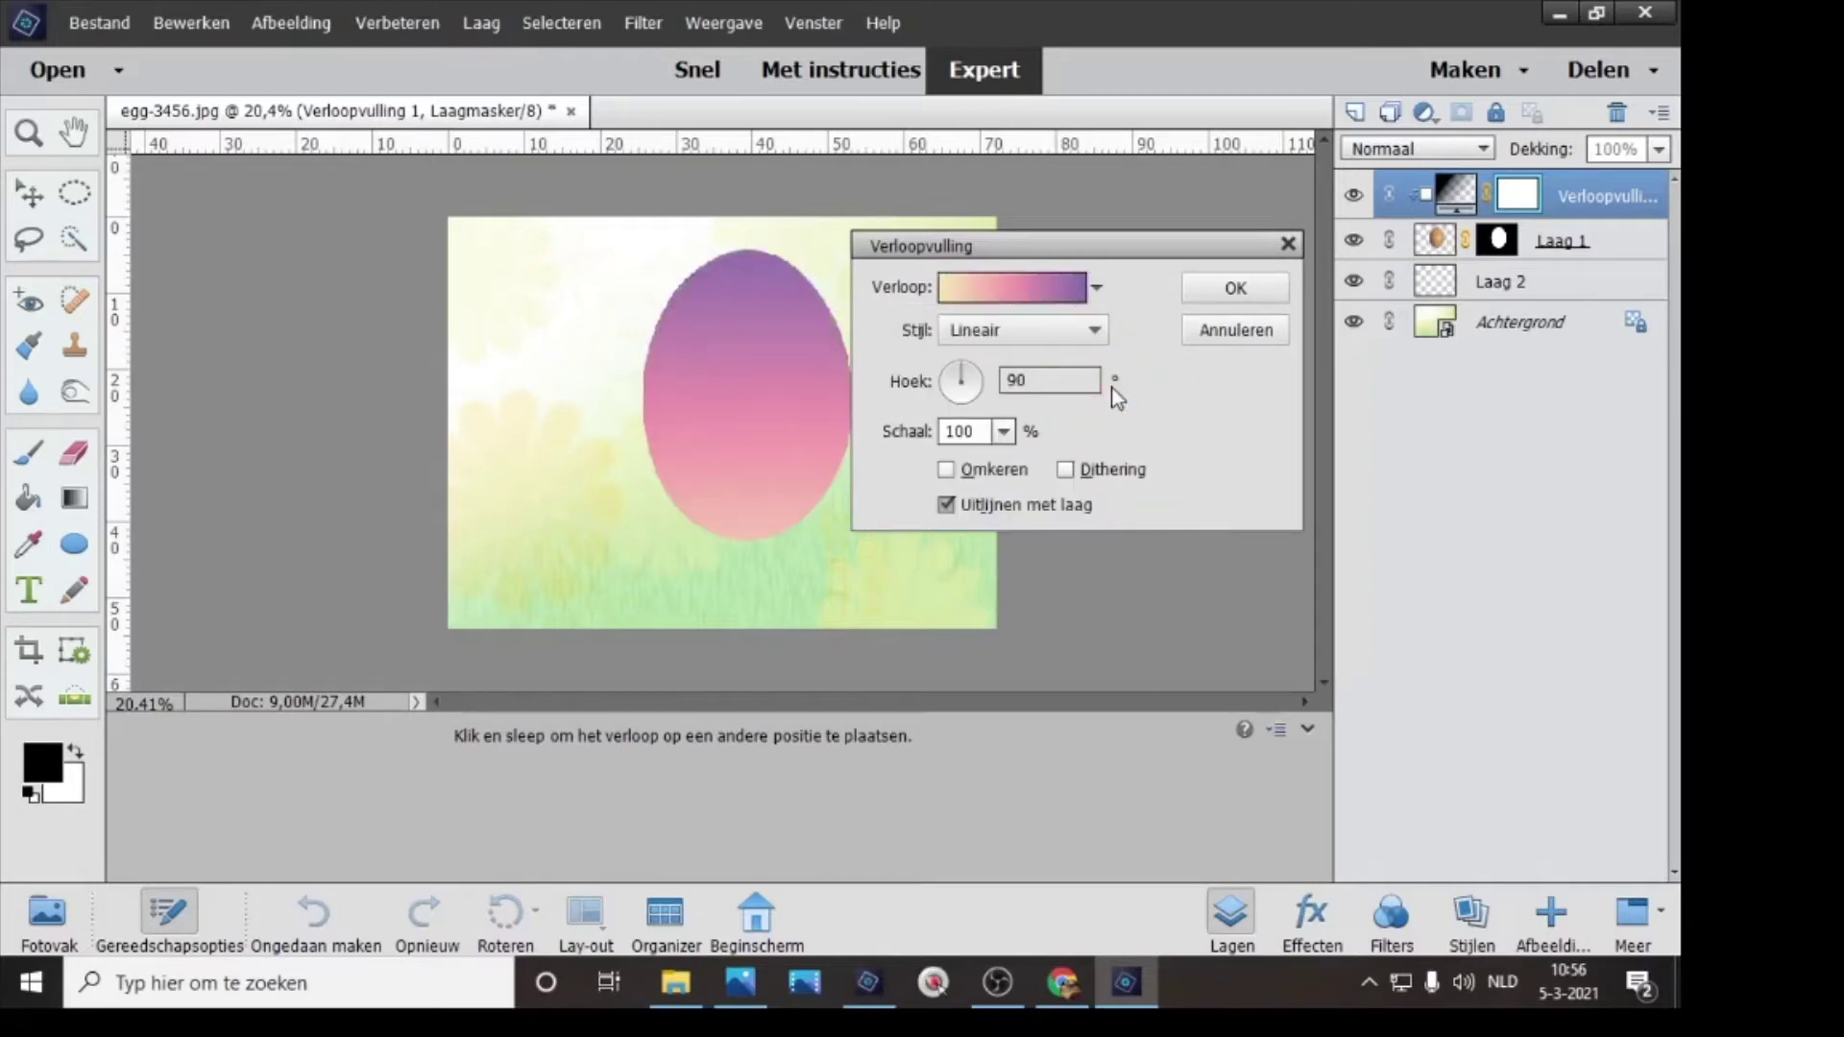
- Try the Radiaal, Hoek, Gereflecteerd and Ruit styles on the egg's gradient fill
{"action": "left_click", "coordinate": [1092, 336]}
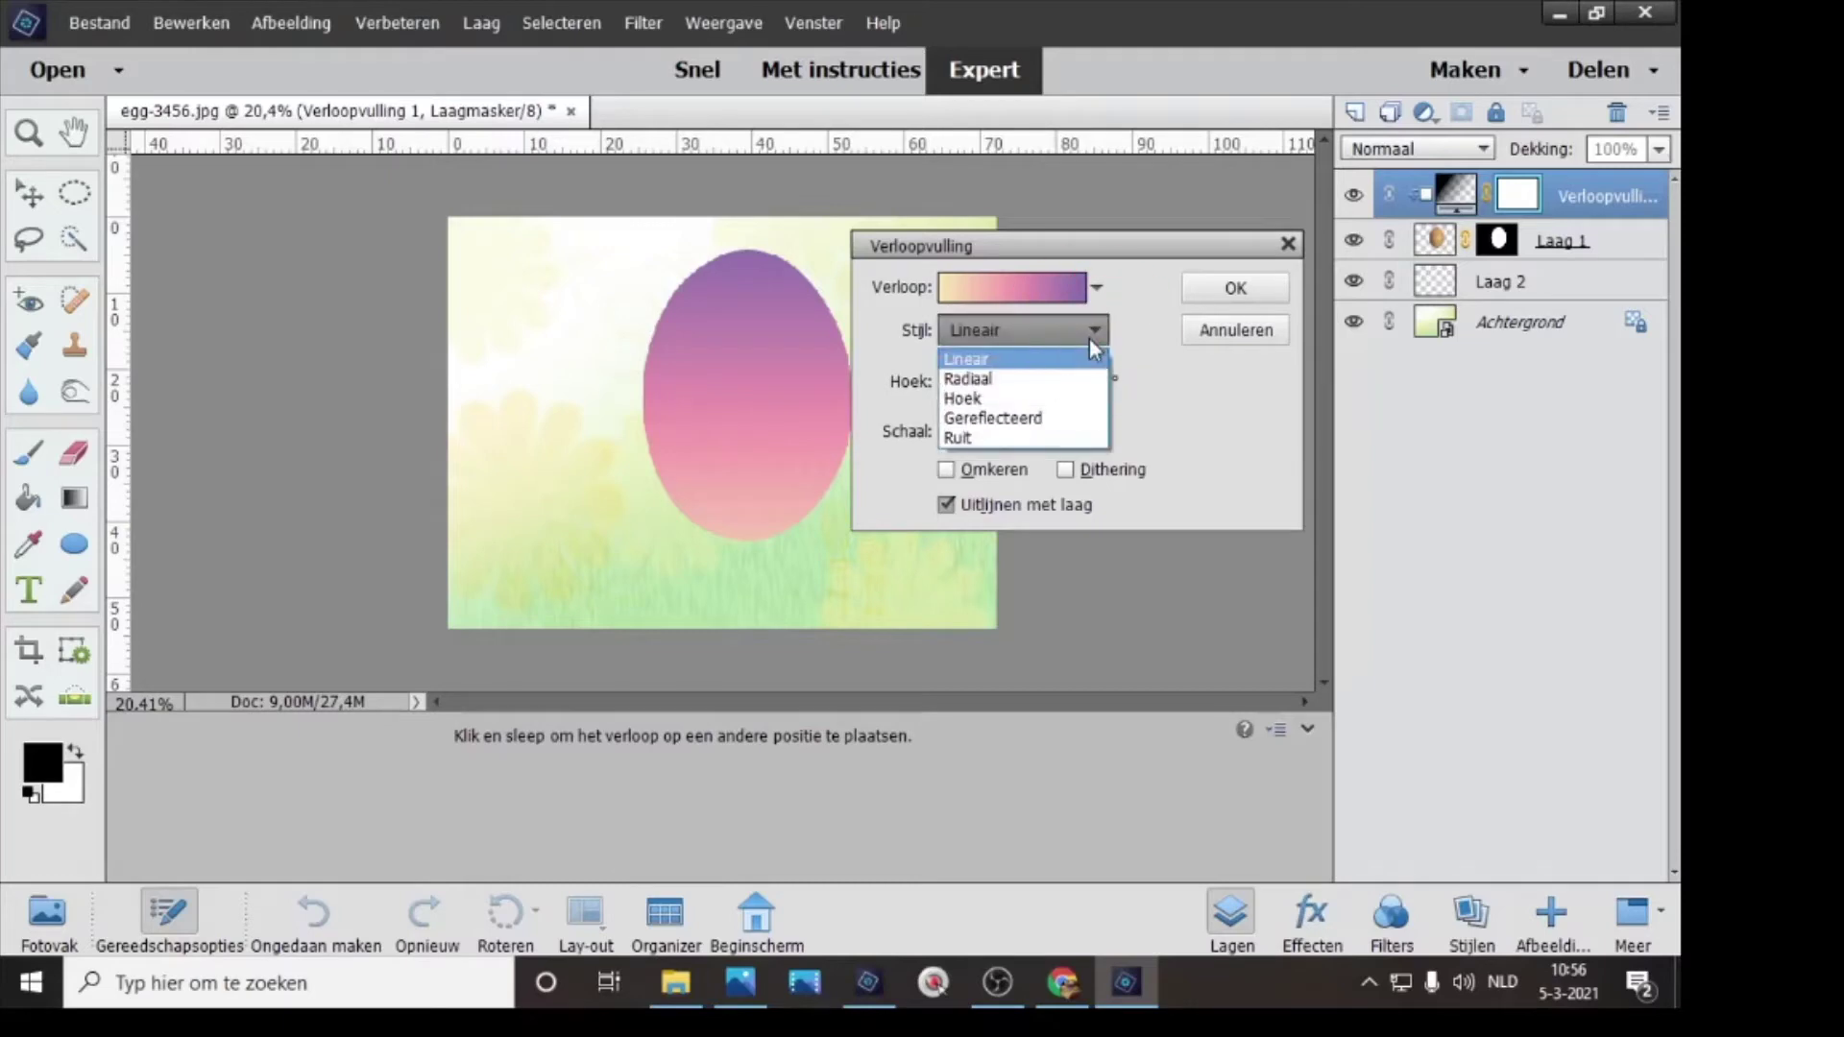
{"action": "left_click", "coordinate": [993, 379]}
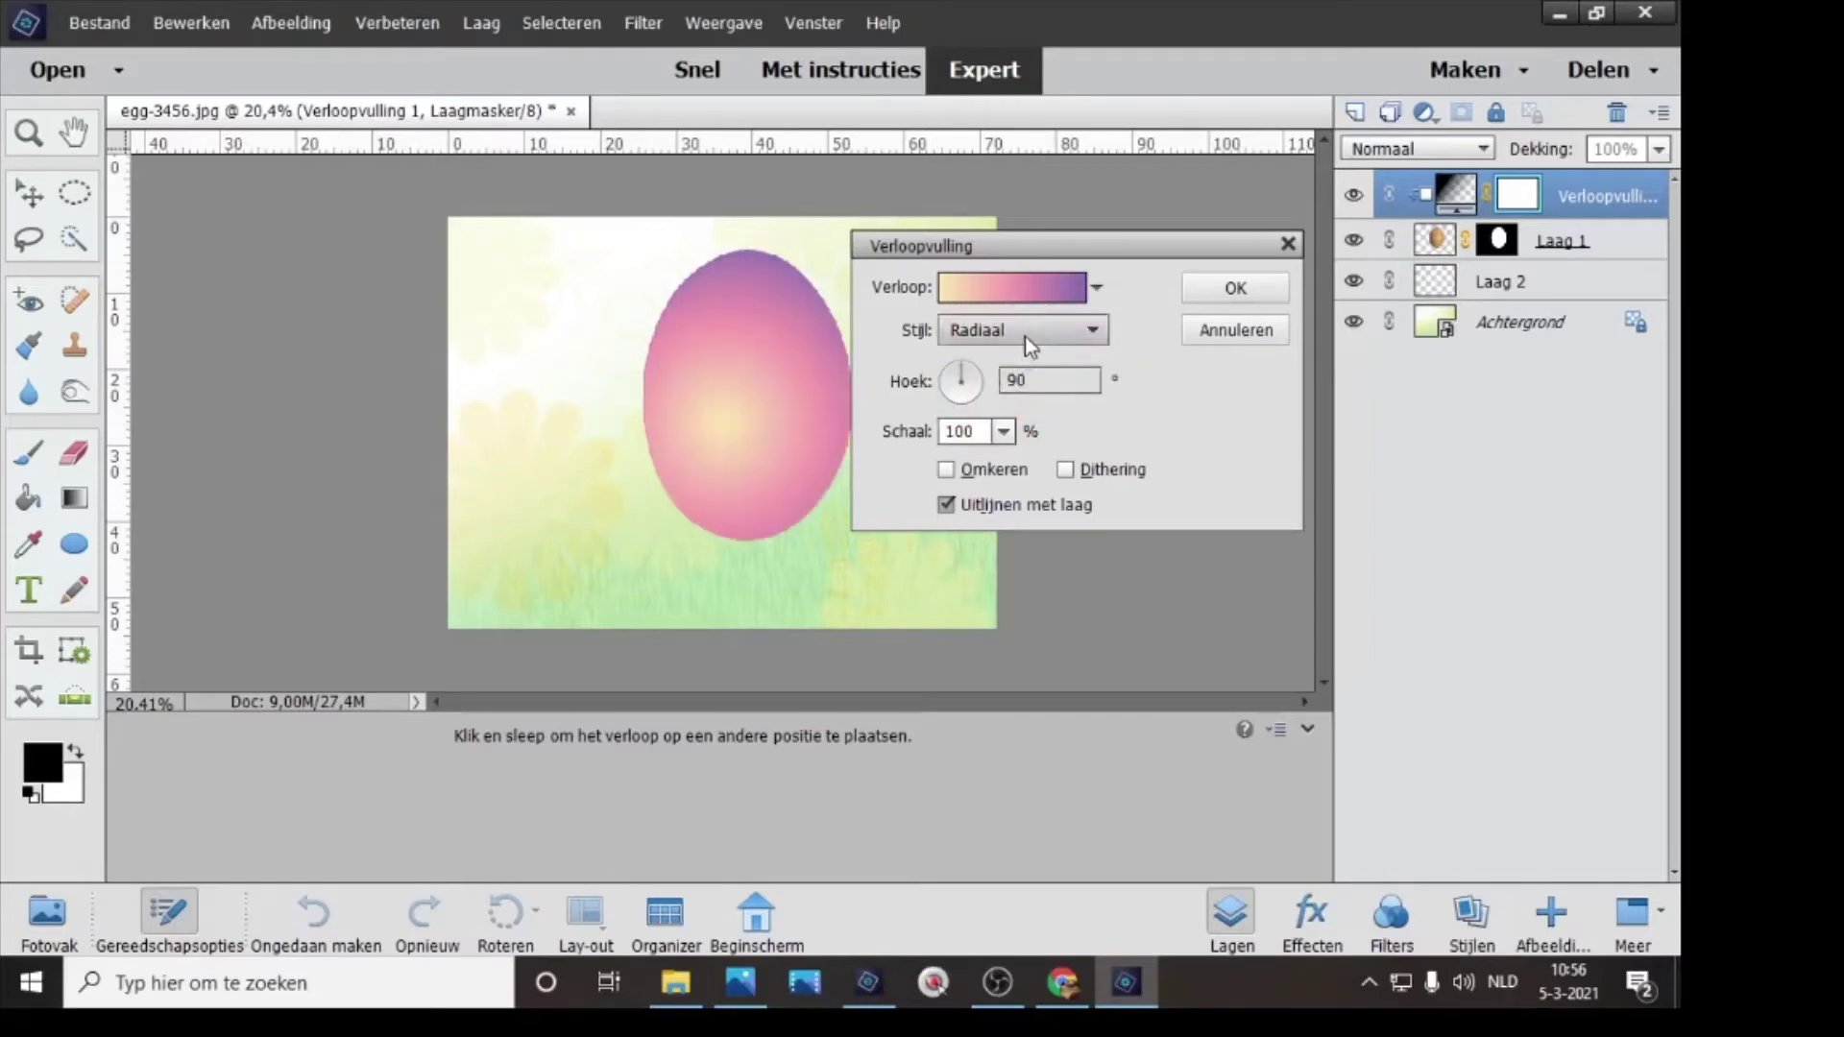
{"action": "left_click", "coordinate": [1024, 336]}
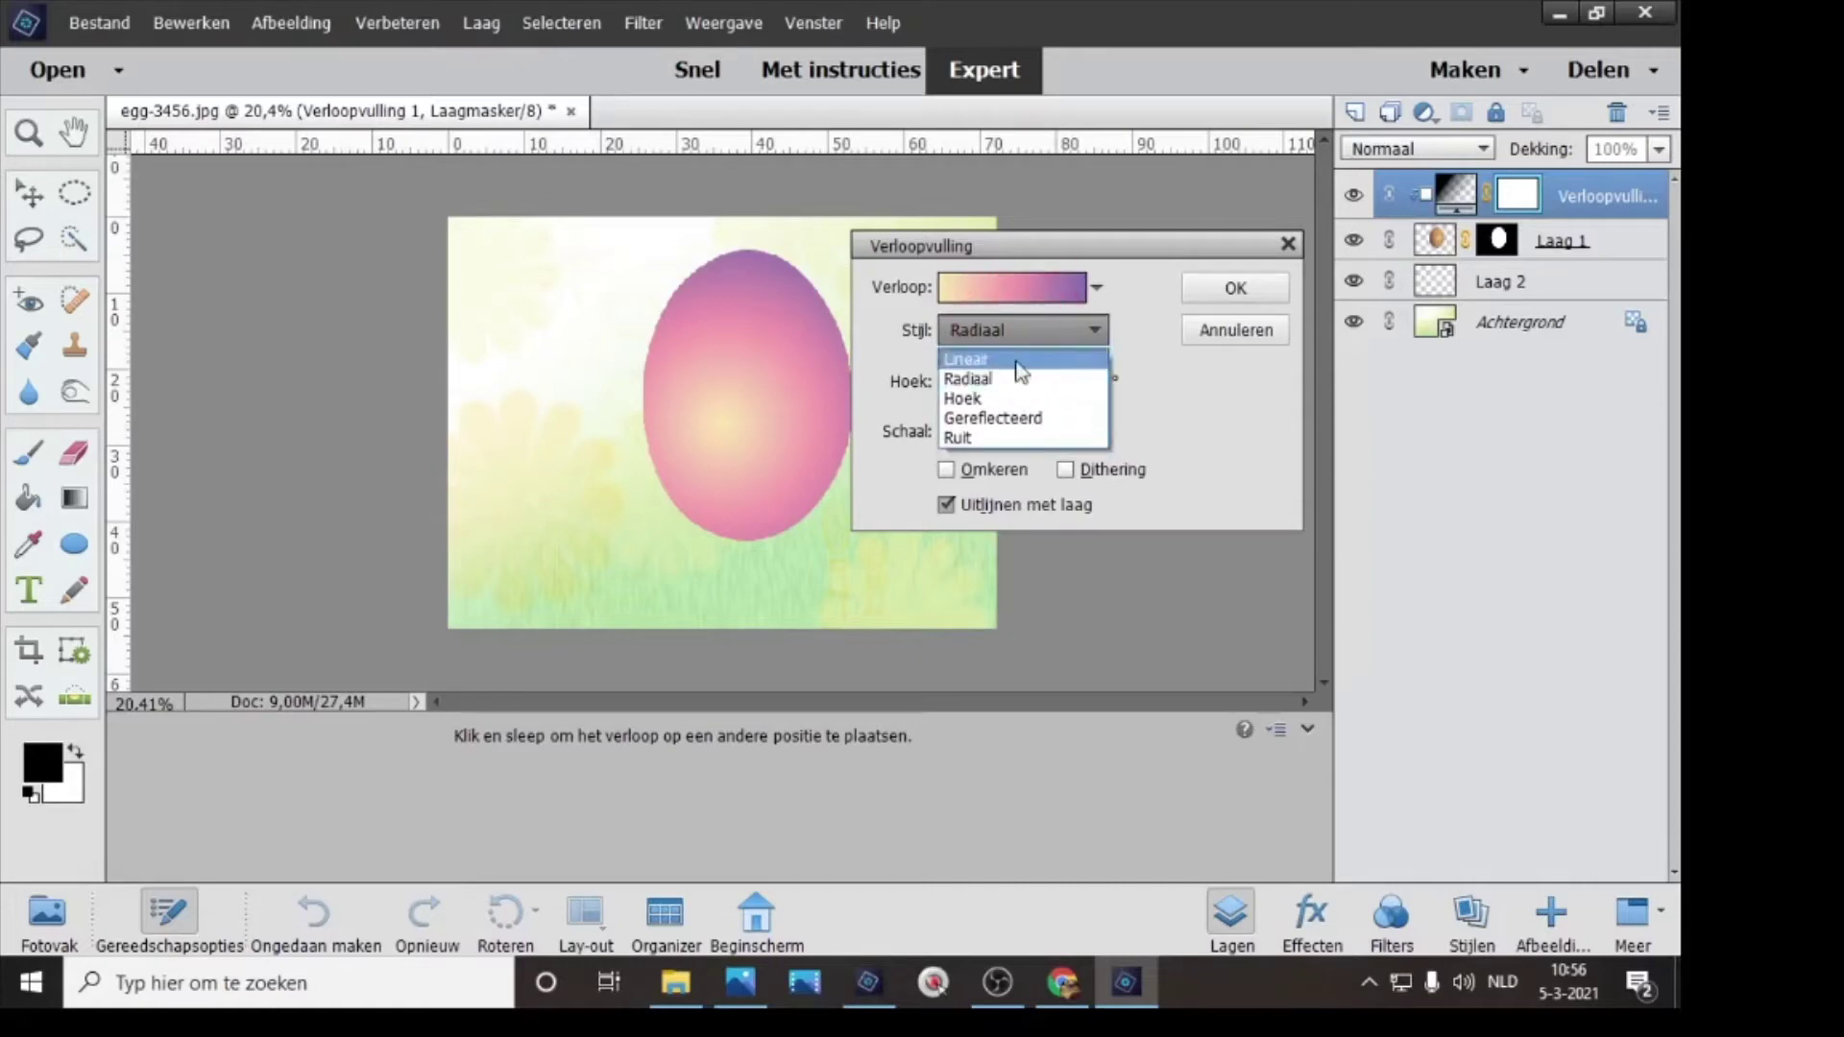
{"action": "left_click", "coordinate": [1001, 389]}
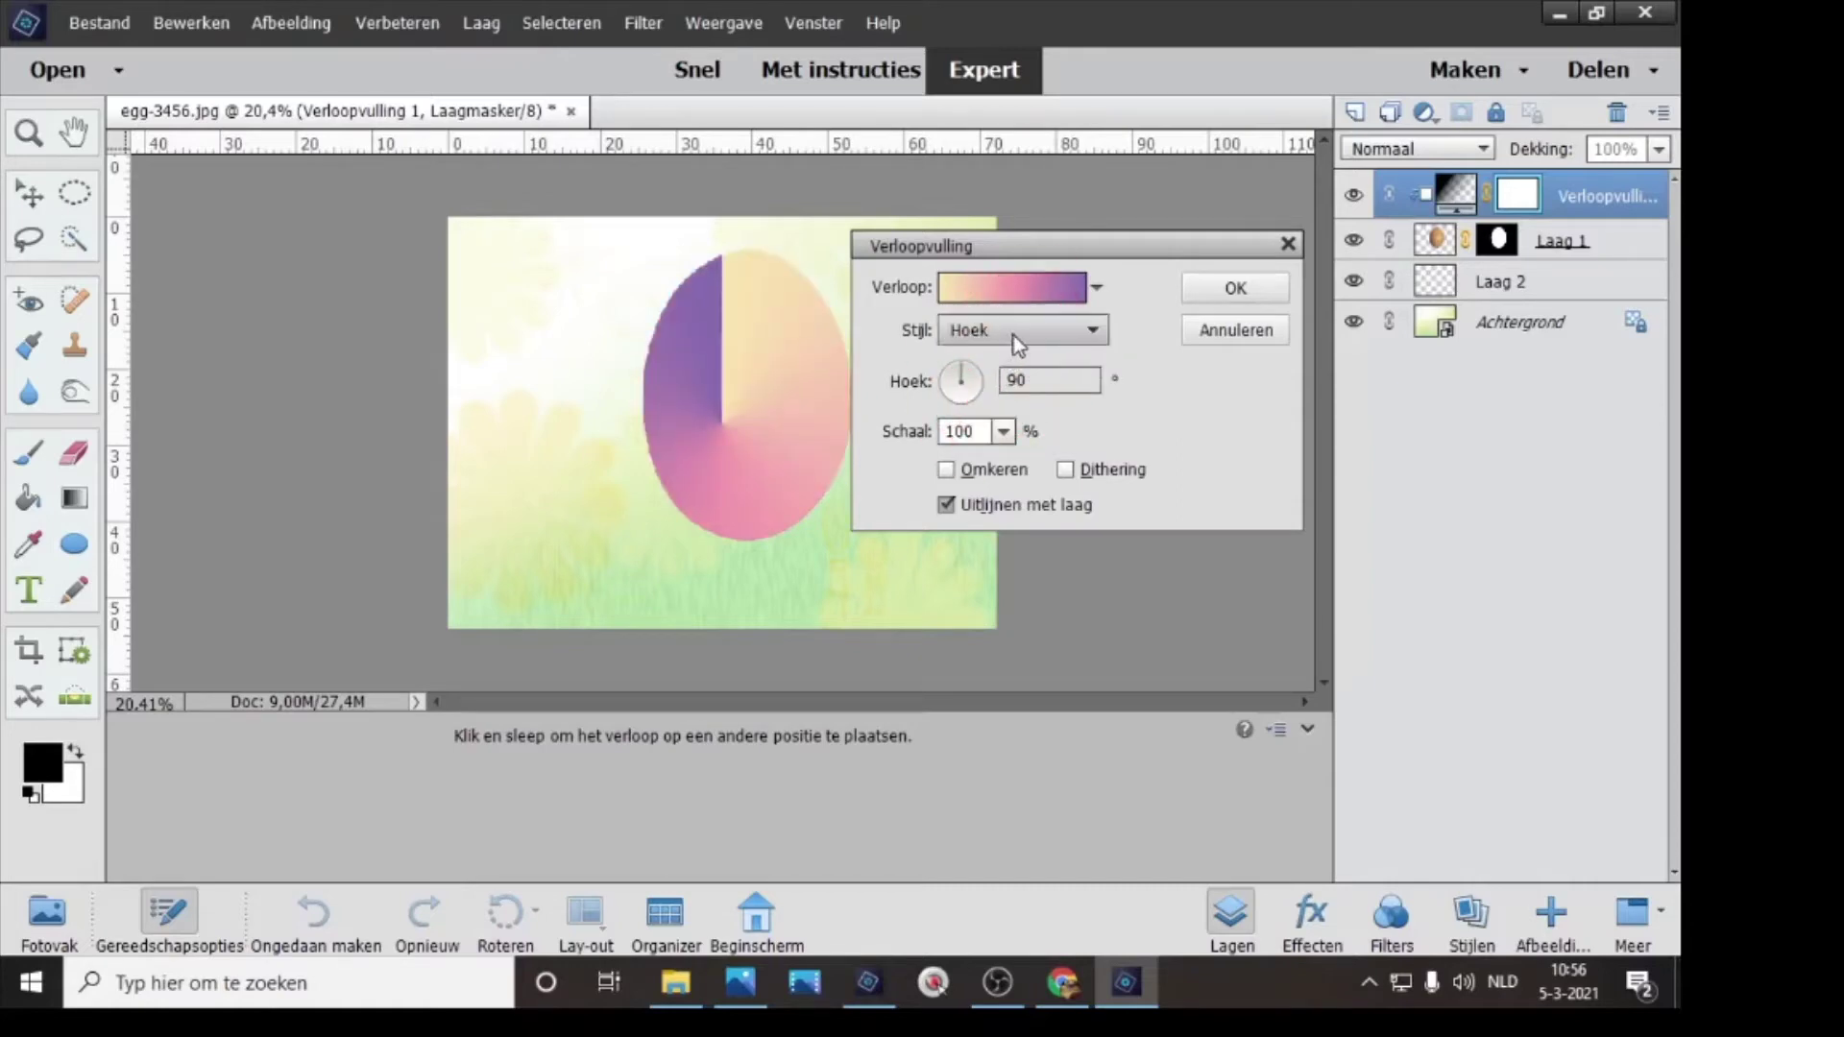
{"action": "left_click", "coordinate": [1012, 336]}
{"action": "left_click", "coordinate": [990, 418]}
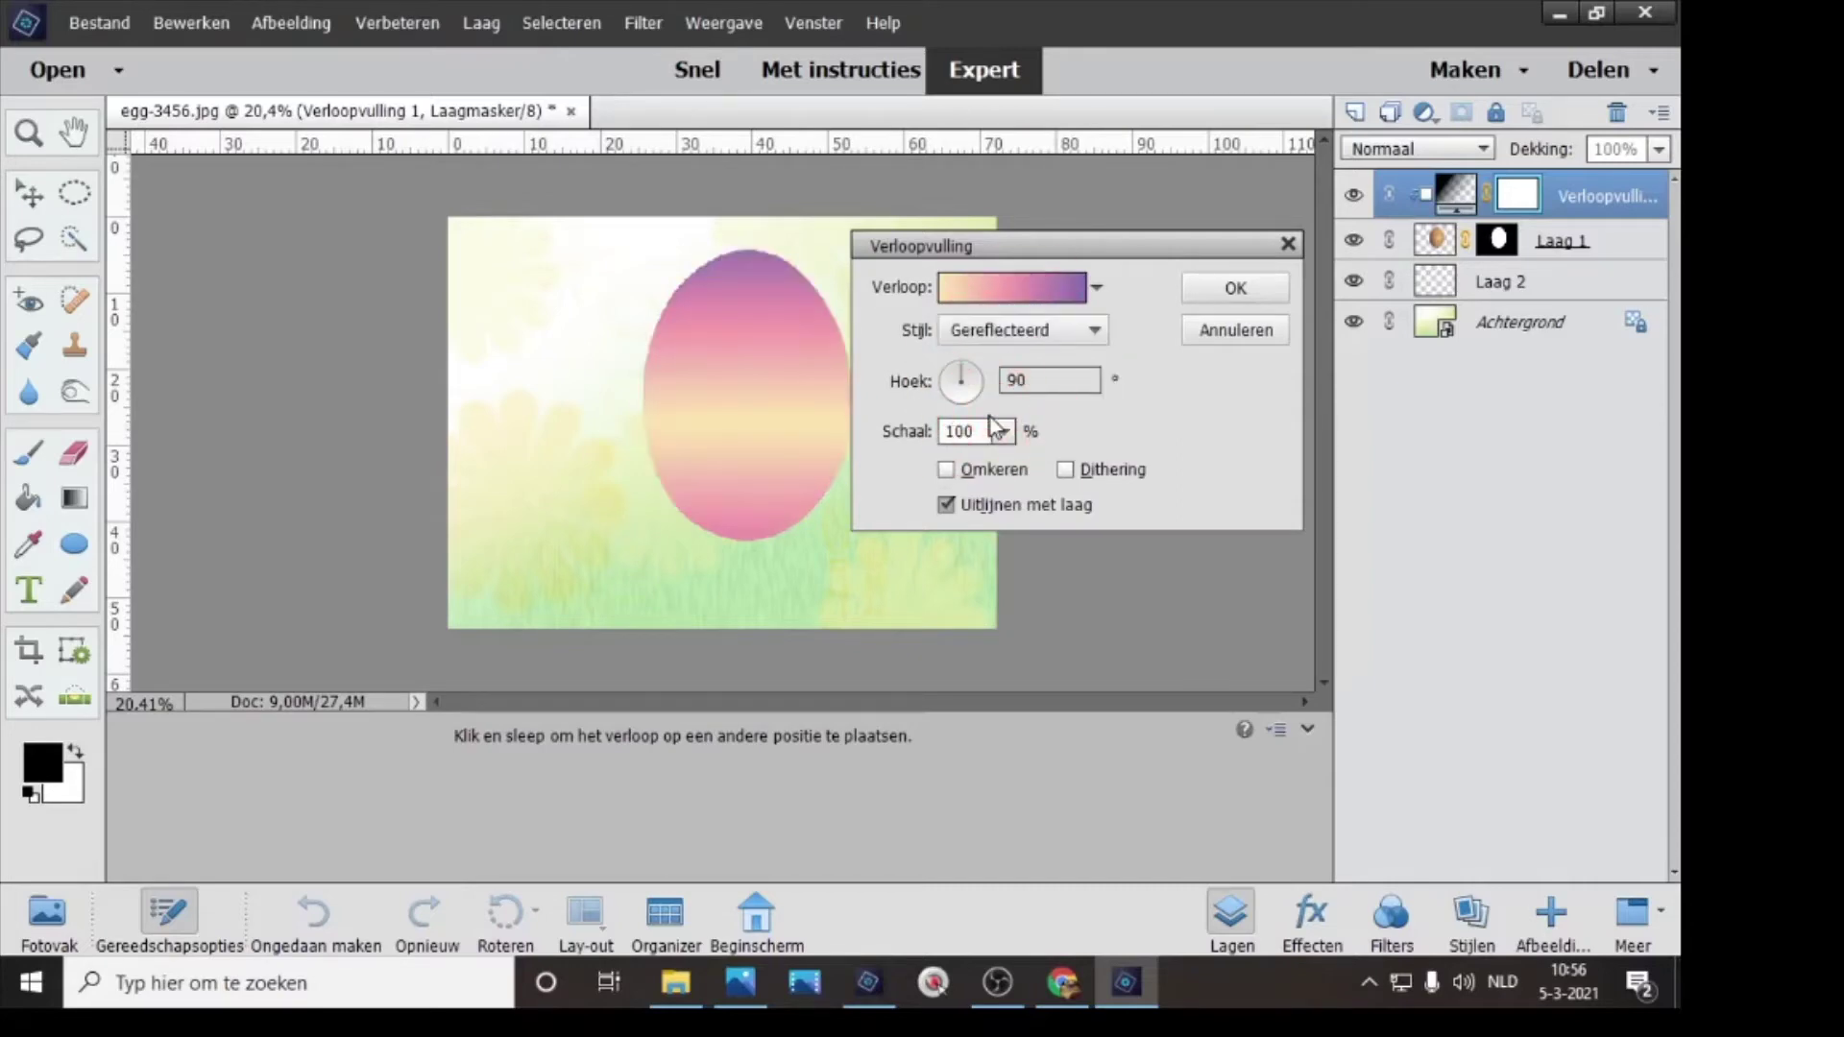
{"action": "left_click", "coordinate": [1012, 336]}
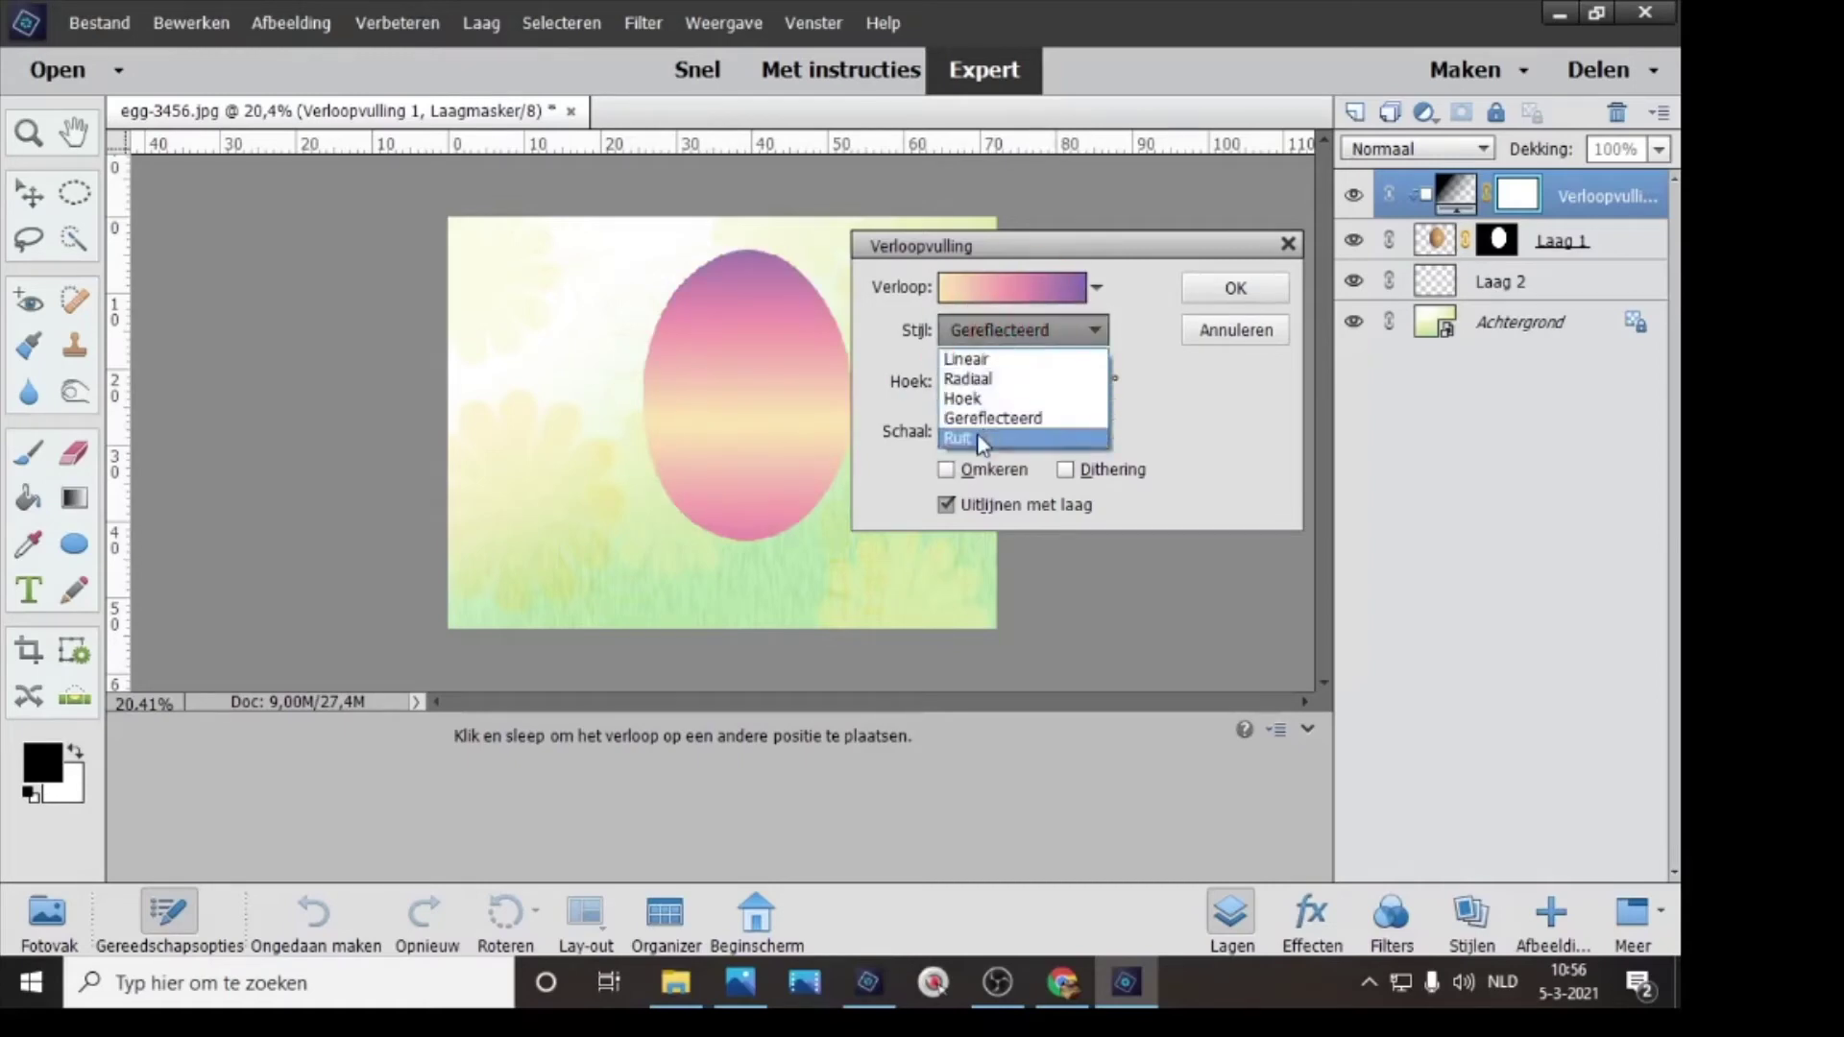
{"action": "left_click", "coordinate": [980, 437]}
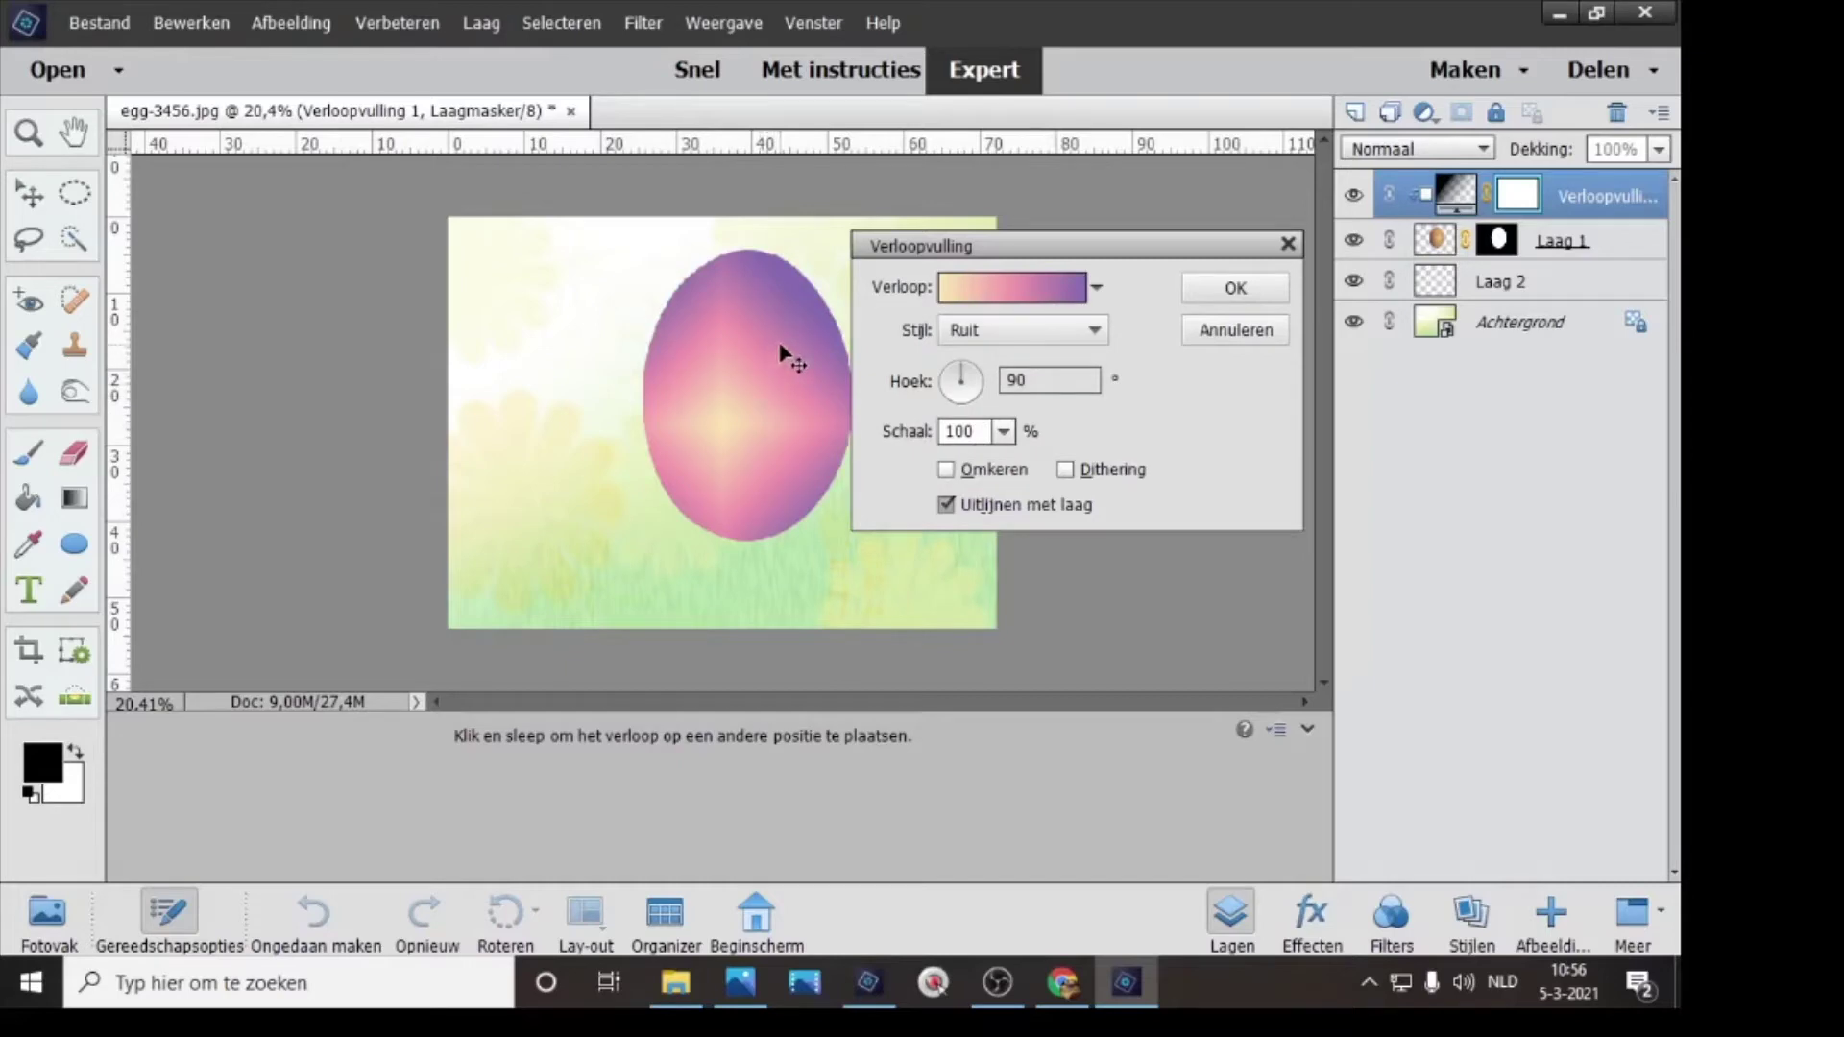
- Try several angles for the Ruit gradient on the egg, ending at about -122 degrees
{"action": "double_click", "coordinate": [1033, 381]}
{"action": "left_click_drag", "start_coordinate": [966, 382], "coordinate": [956, 423]}
{"action": "left_click", "coordinate": [974, 423]}
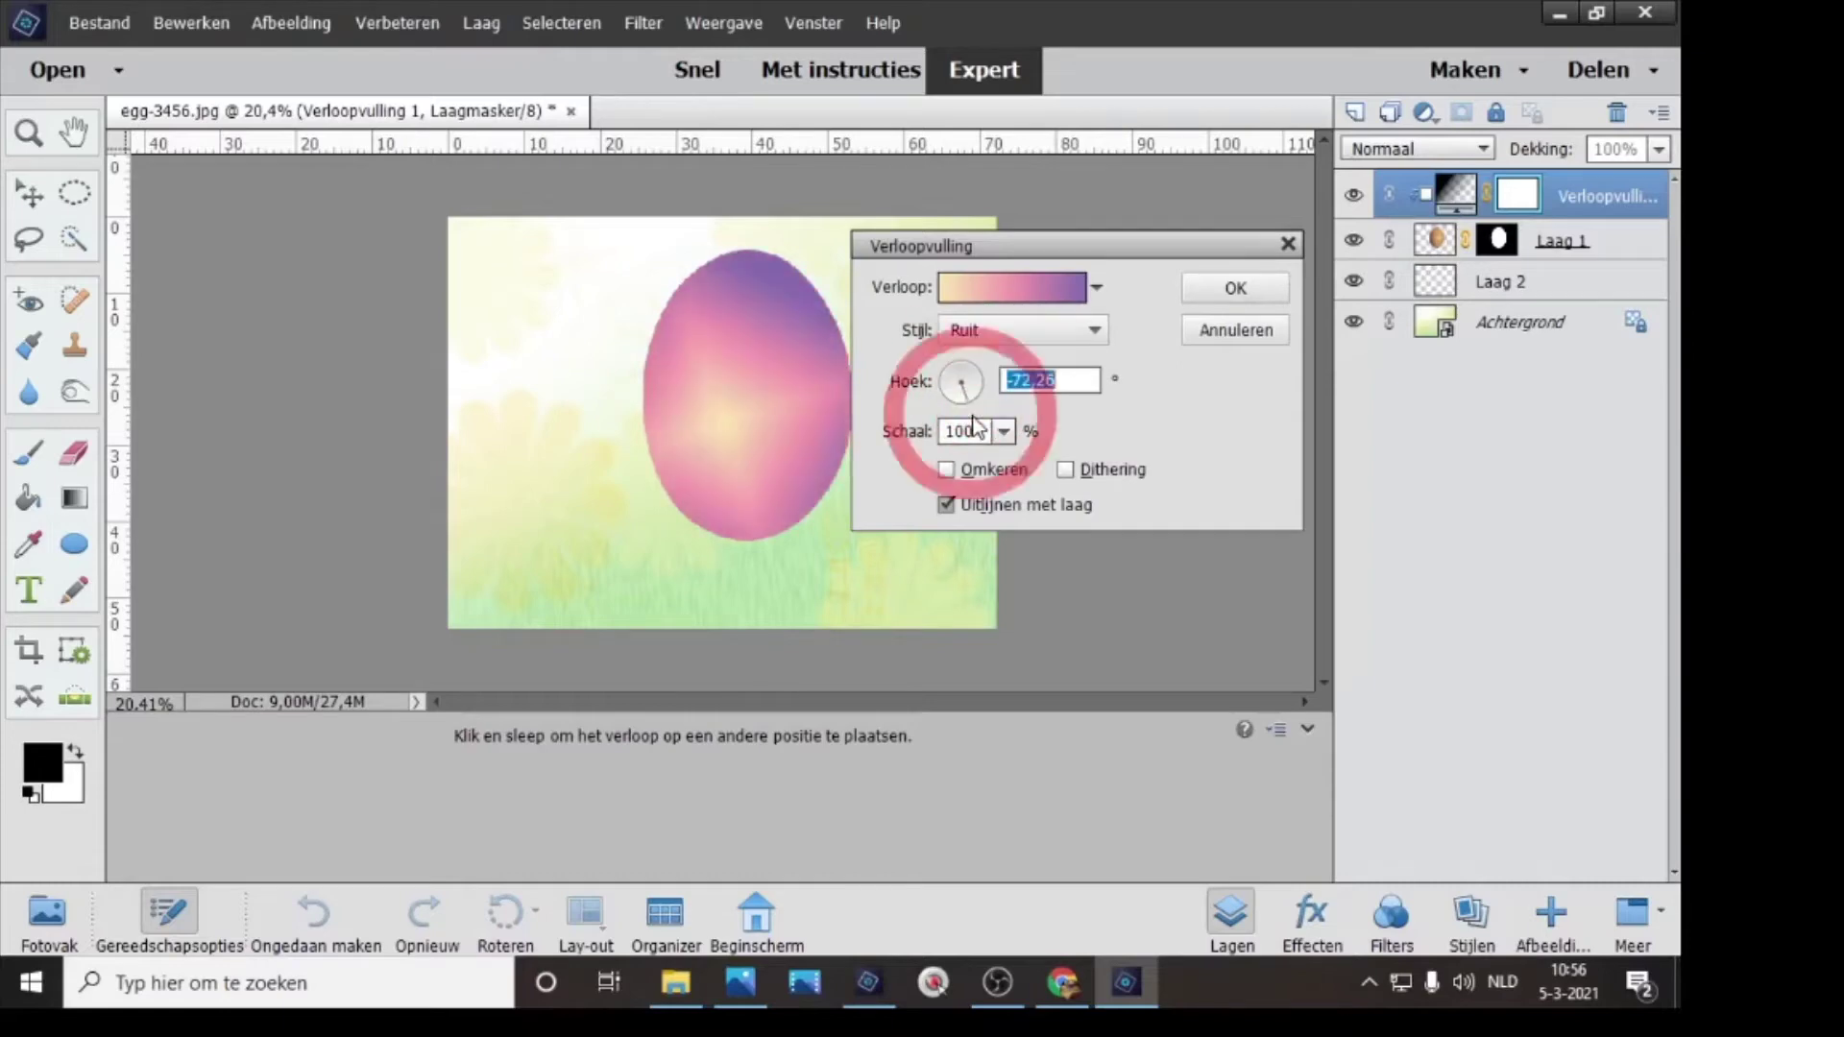
{"action": "left_click_drag", "start_coordinate": [965, 403], "coordinate": [949, 378]}
{"action": "left_click", "coordinate": [949, 378]}
{"action": "left_click", "coordinate": [946, 379]}
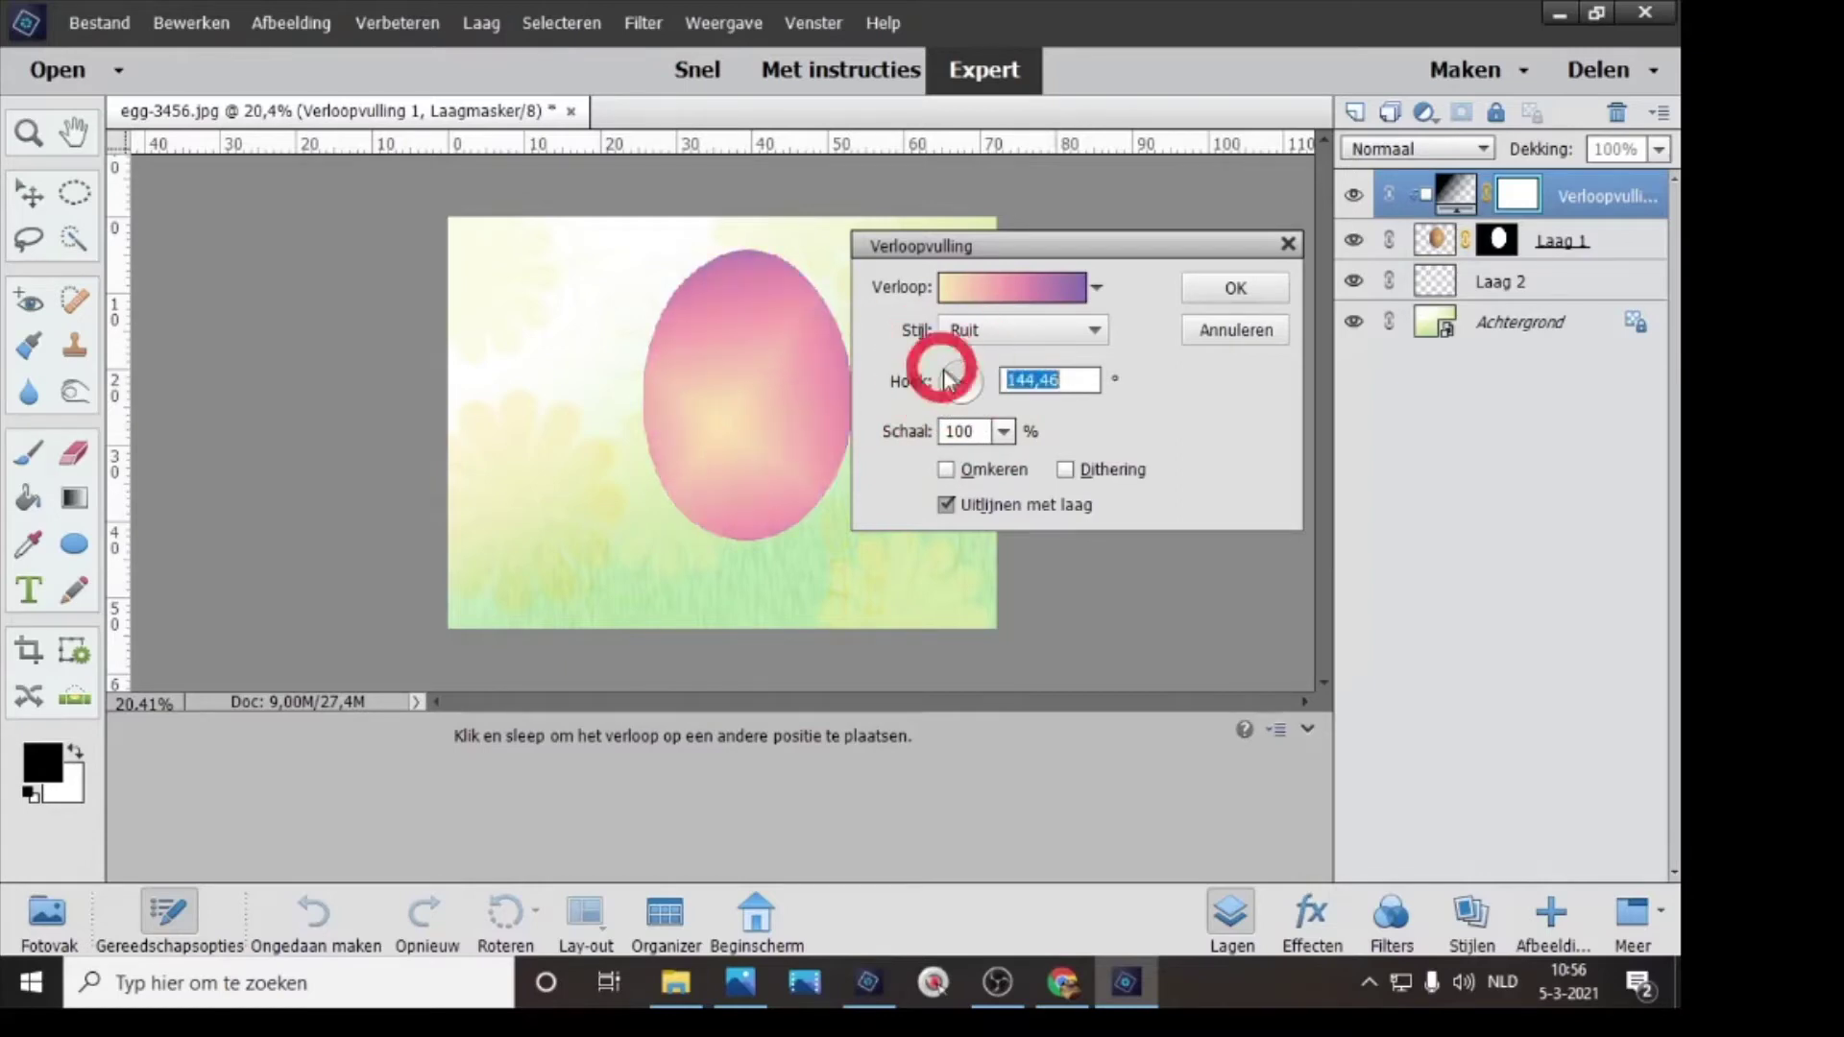
{"action": "left_click", "coordinate": [943, 380]}
{"action": "left_click", "coordinate": [941, 382]}
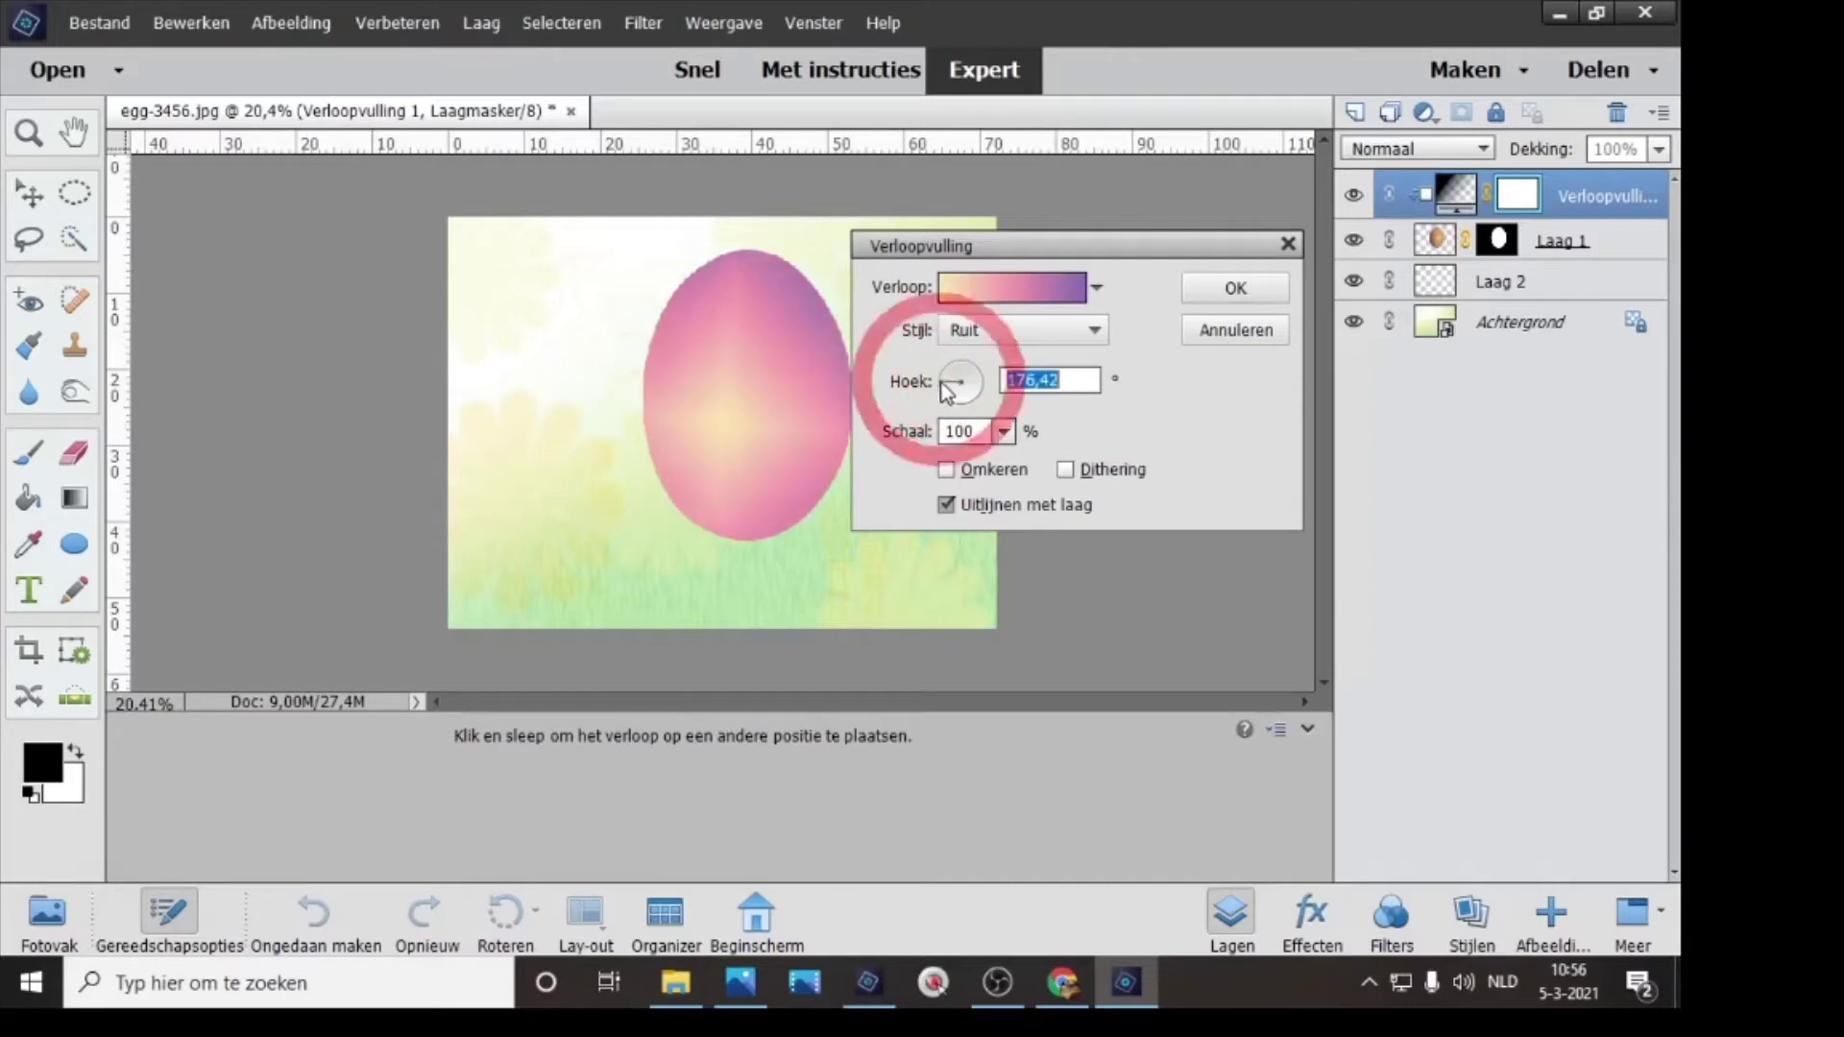
{"action": "left_click", "coordinate": [941, 391]}
{"action": "left_click", "coordinate": [937, 395]}
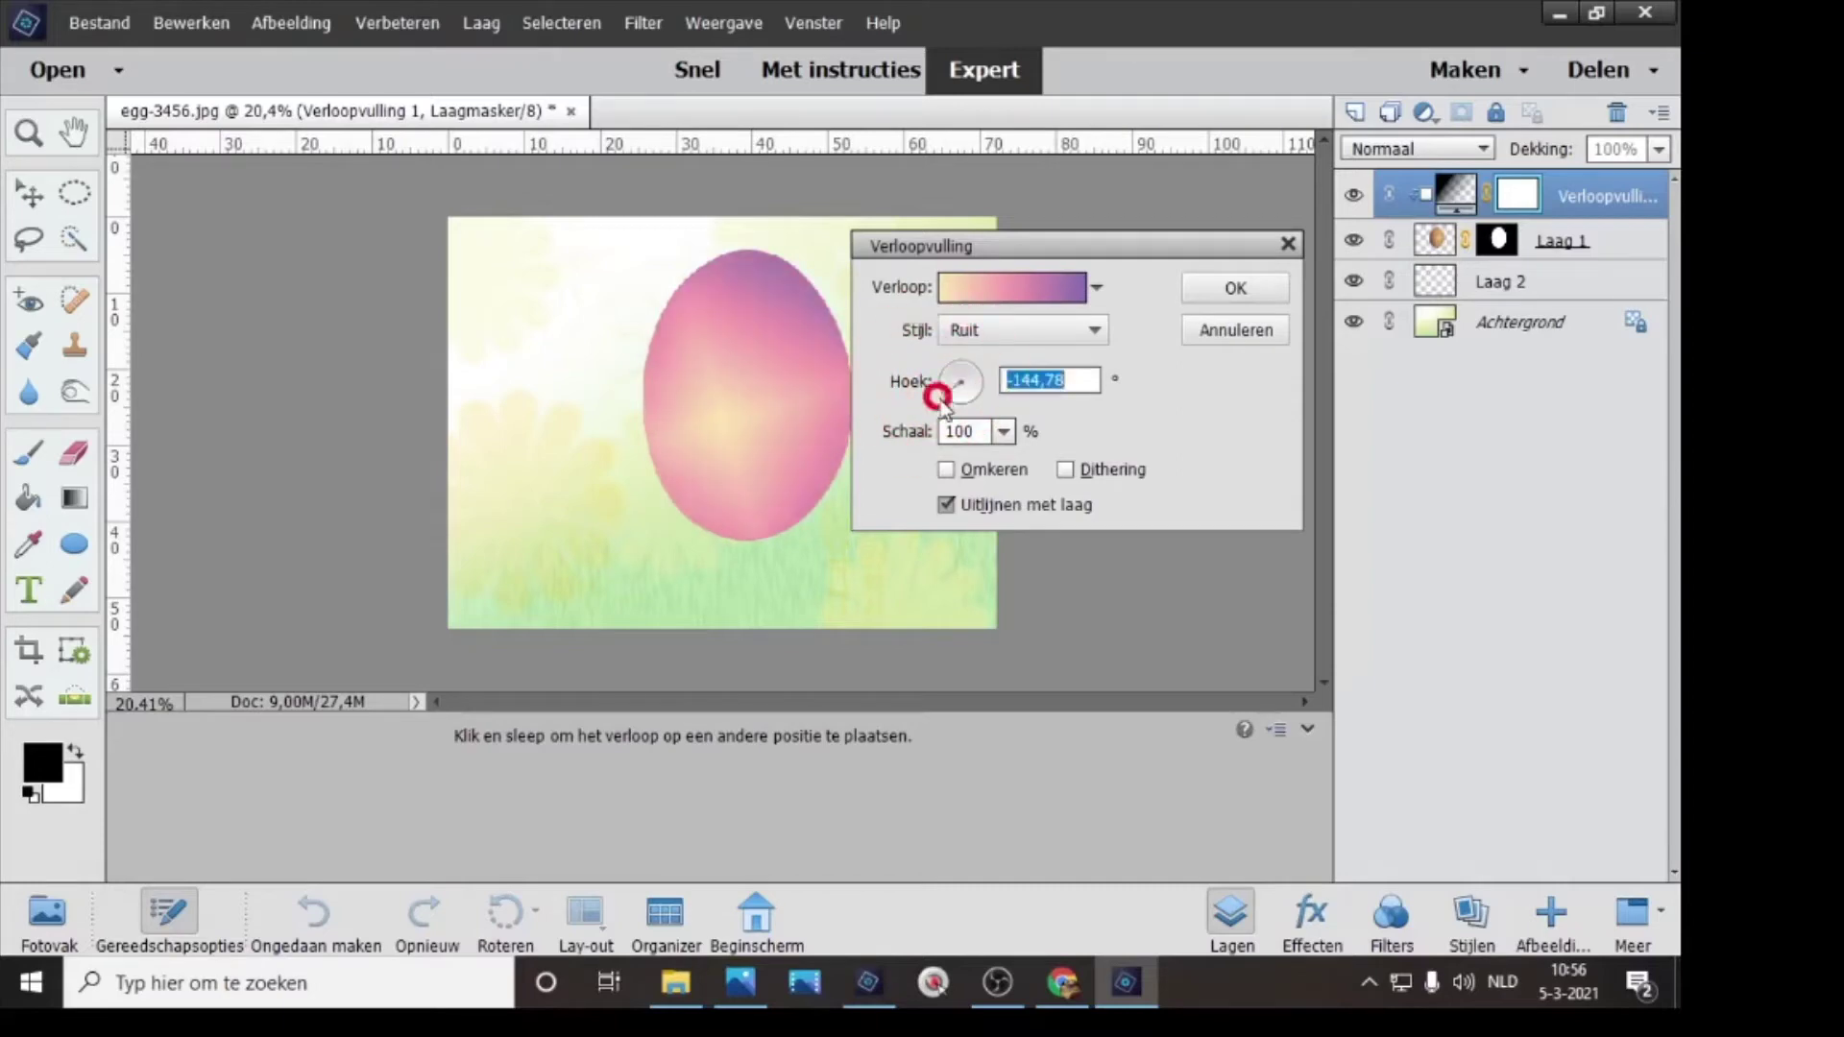
{"action": "left_click", "coordinate": [945, 409]}
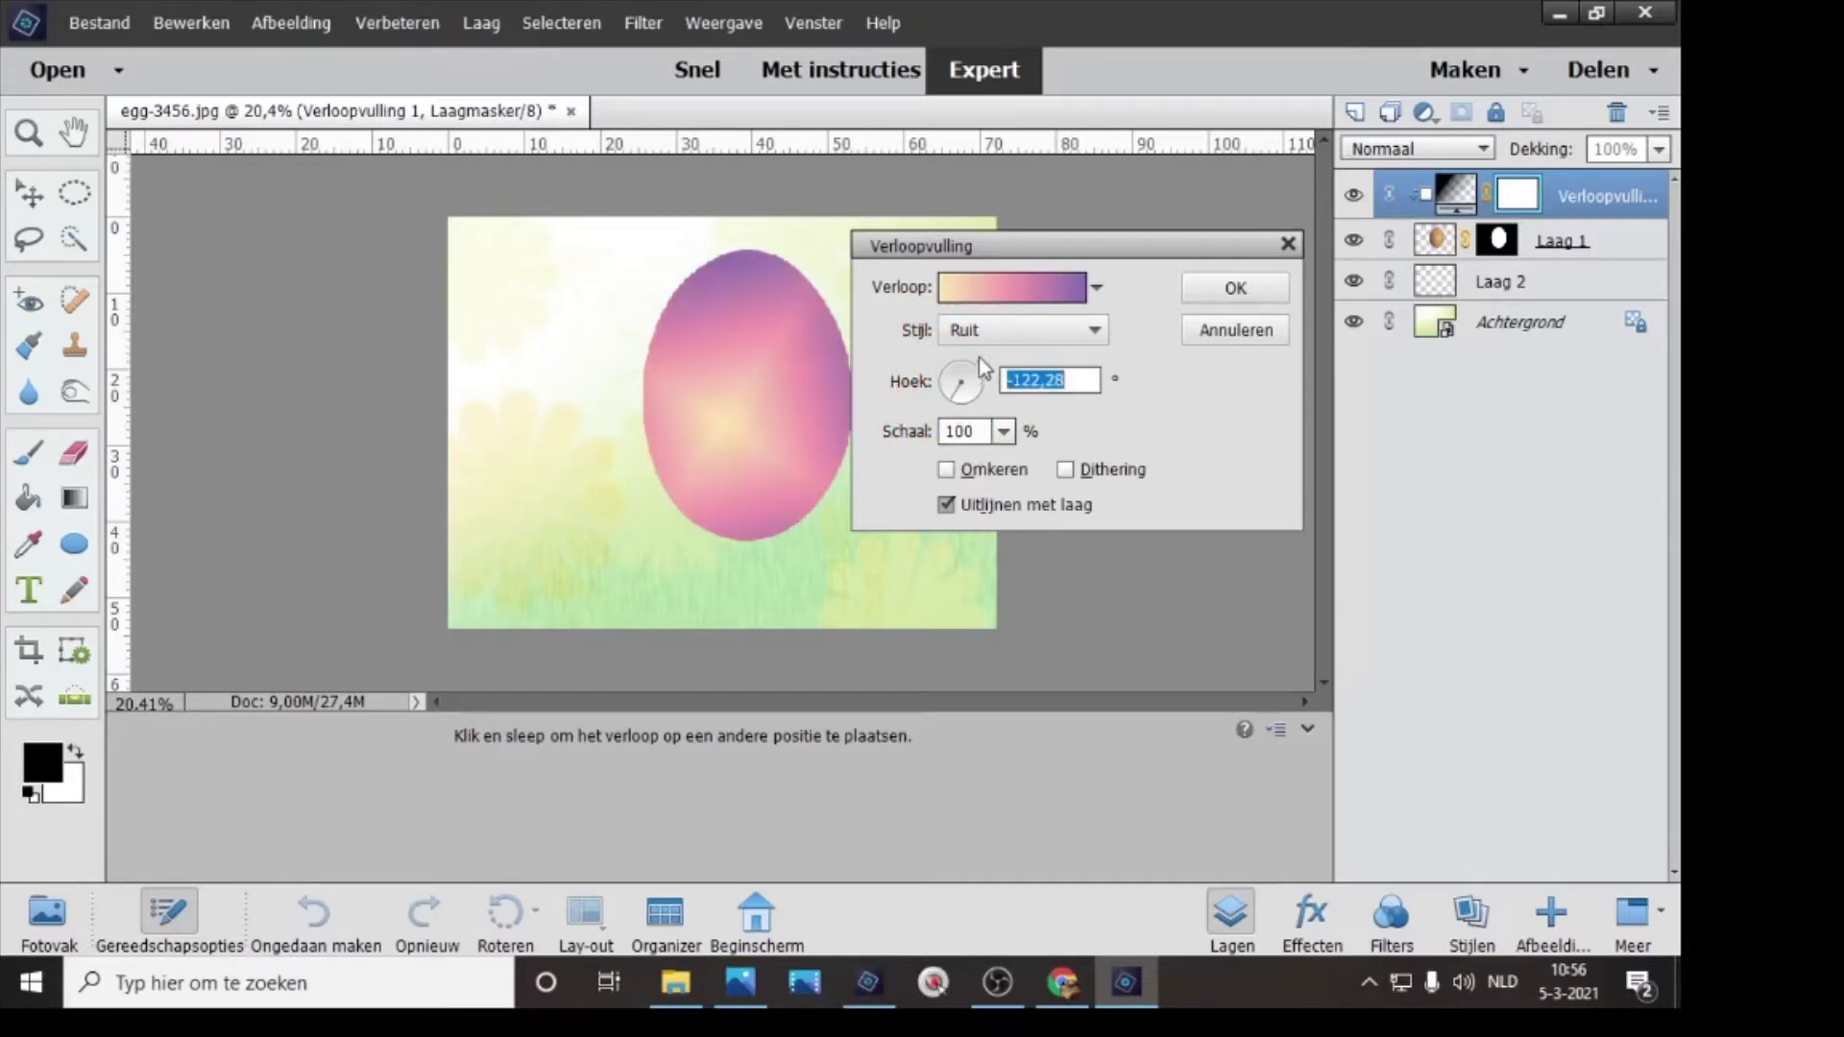
- Set the gradient fill's style to Radiaal, readjust its angle and apply the fill to the egg
{"action": "left_click", "coordinate": [981, 337]}
{"action": "left_click", "coordinate": [982, 382]}
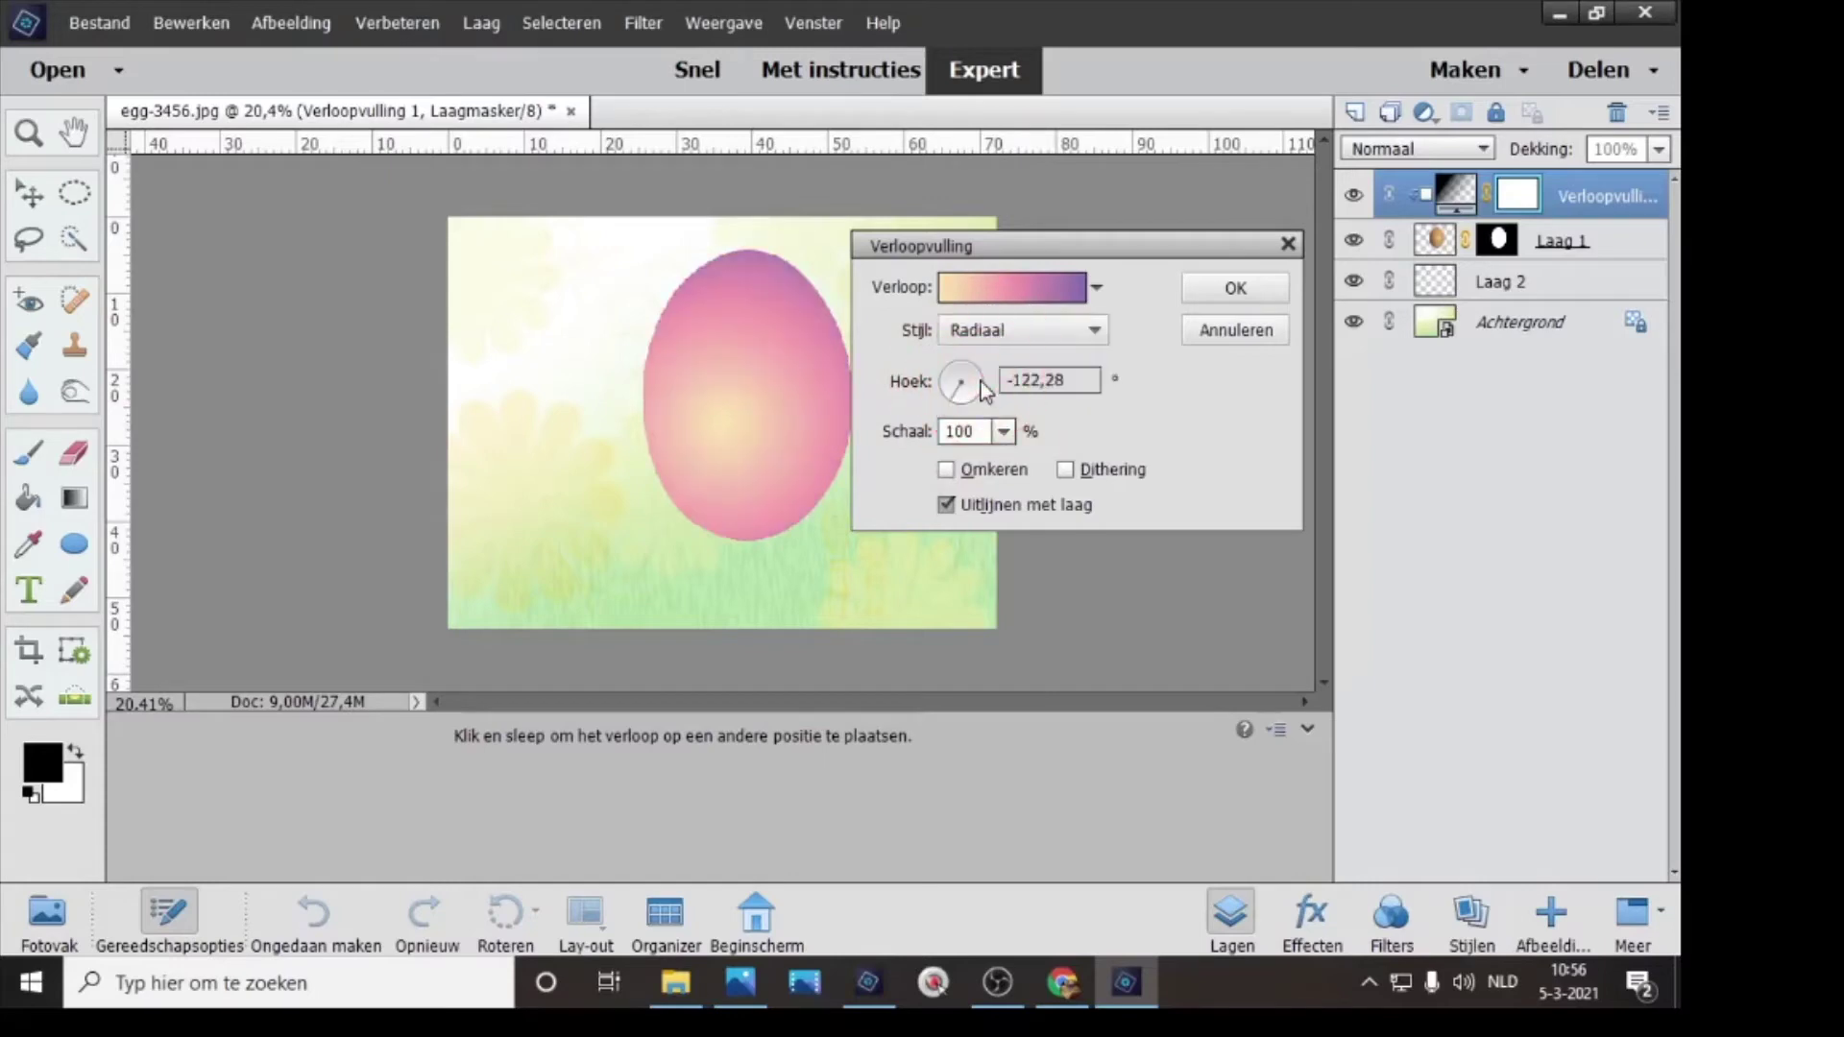
{"action": "mouse_move", "coordinate": [959, 397]}
{"action": "left_mouse_down"}
{"action": "mouse_move", "coordinate": [957, 375]}
{"action": "mouse_move", "coordinate": [987, 387]}
{"action": "mouse_move", "coordinate": [977, 360]}
{"action": "mouse_move", "coordinate": [974, 411]}
{"action": "mouse_move", "coordinate": [953, 402]}
{"action": "left_mouse_up"}
{"action": "left_click", "coordinate": [1212, 291]}
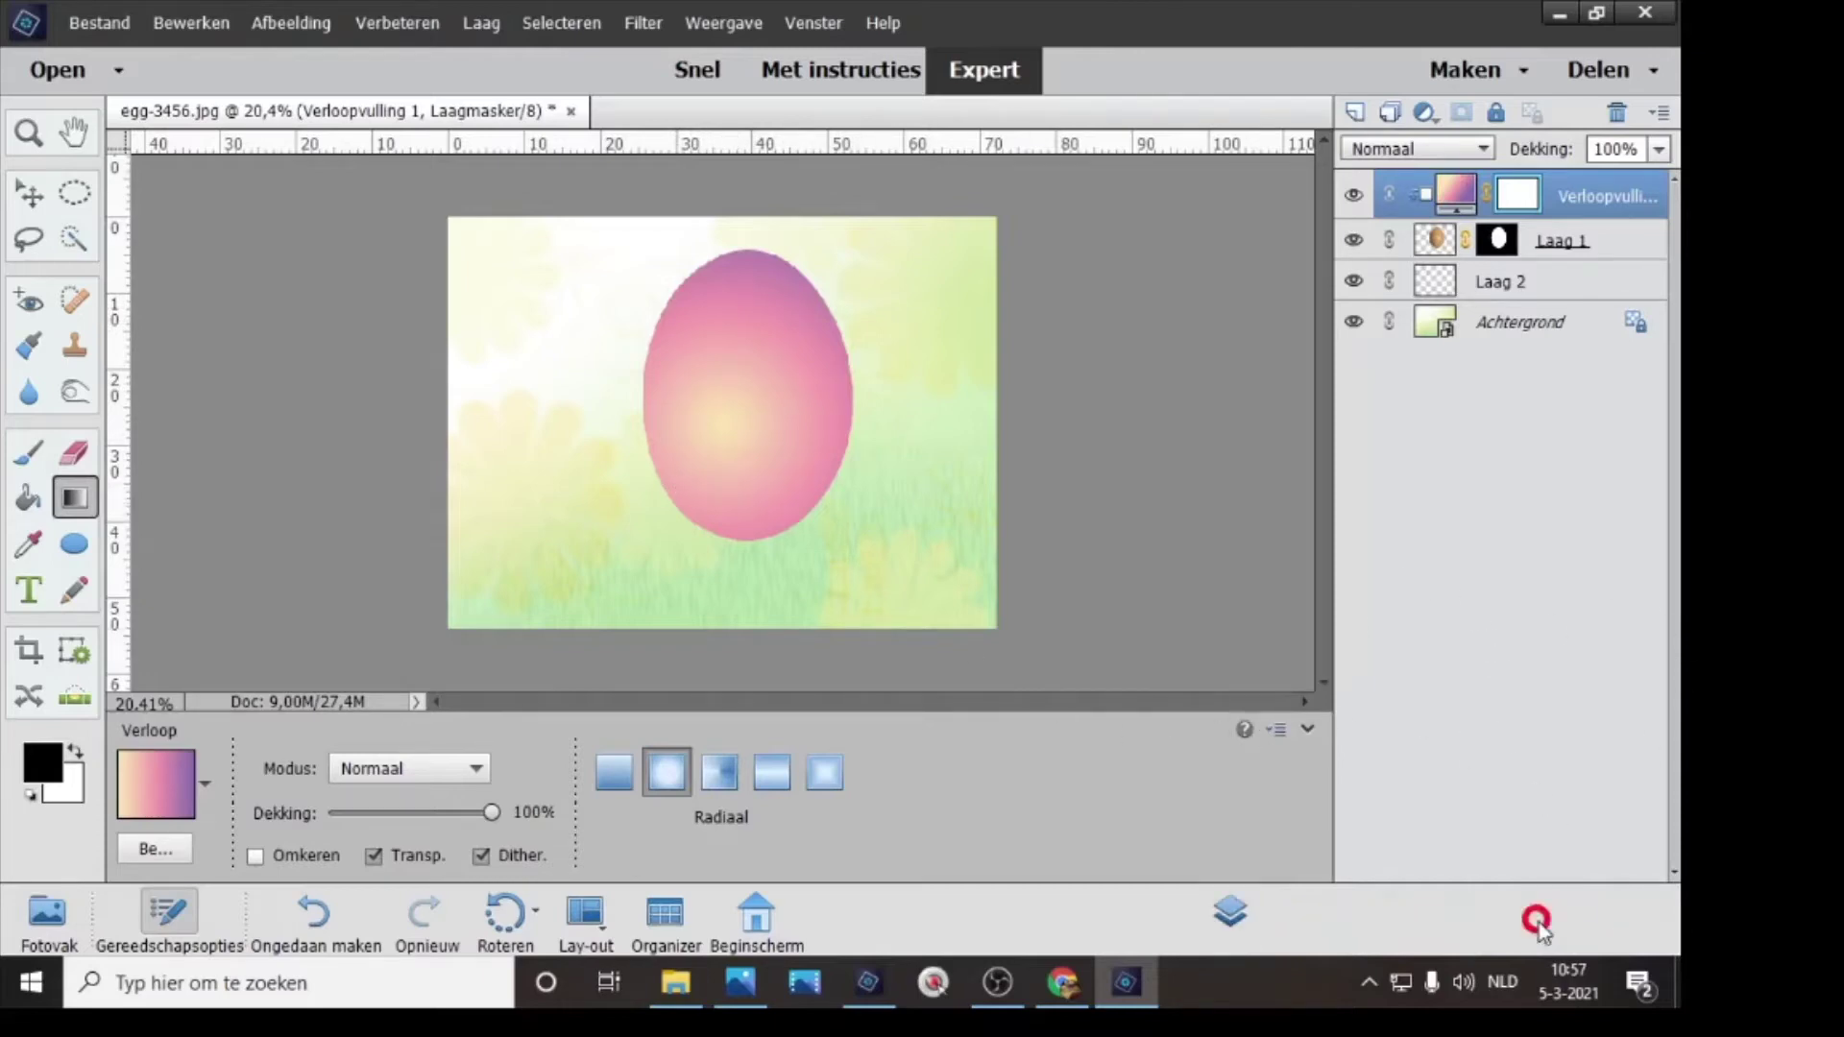
- Show the Vormen category of the graphics library and add the black band with leaf vines to the image
{"action": "left_click", "coordinate": [1533, 919]}
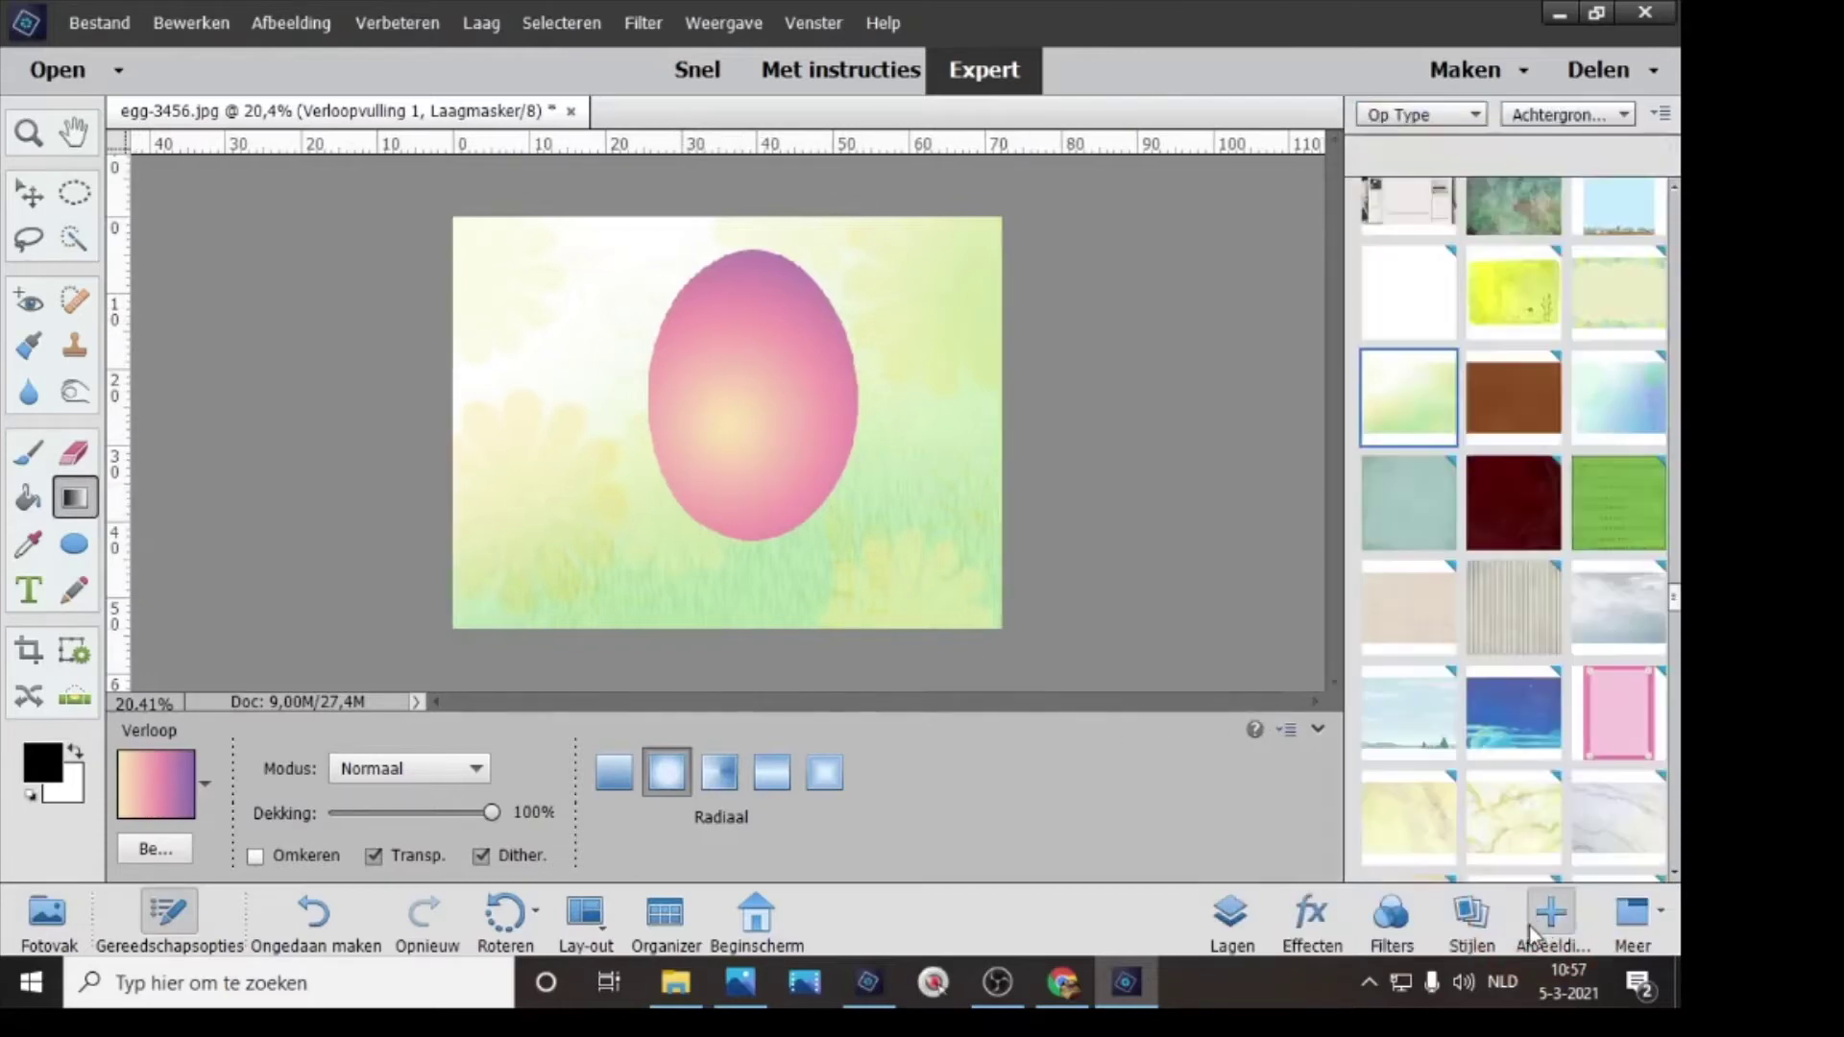
{"action": "left_click", "coordinate": [1582, 125]}
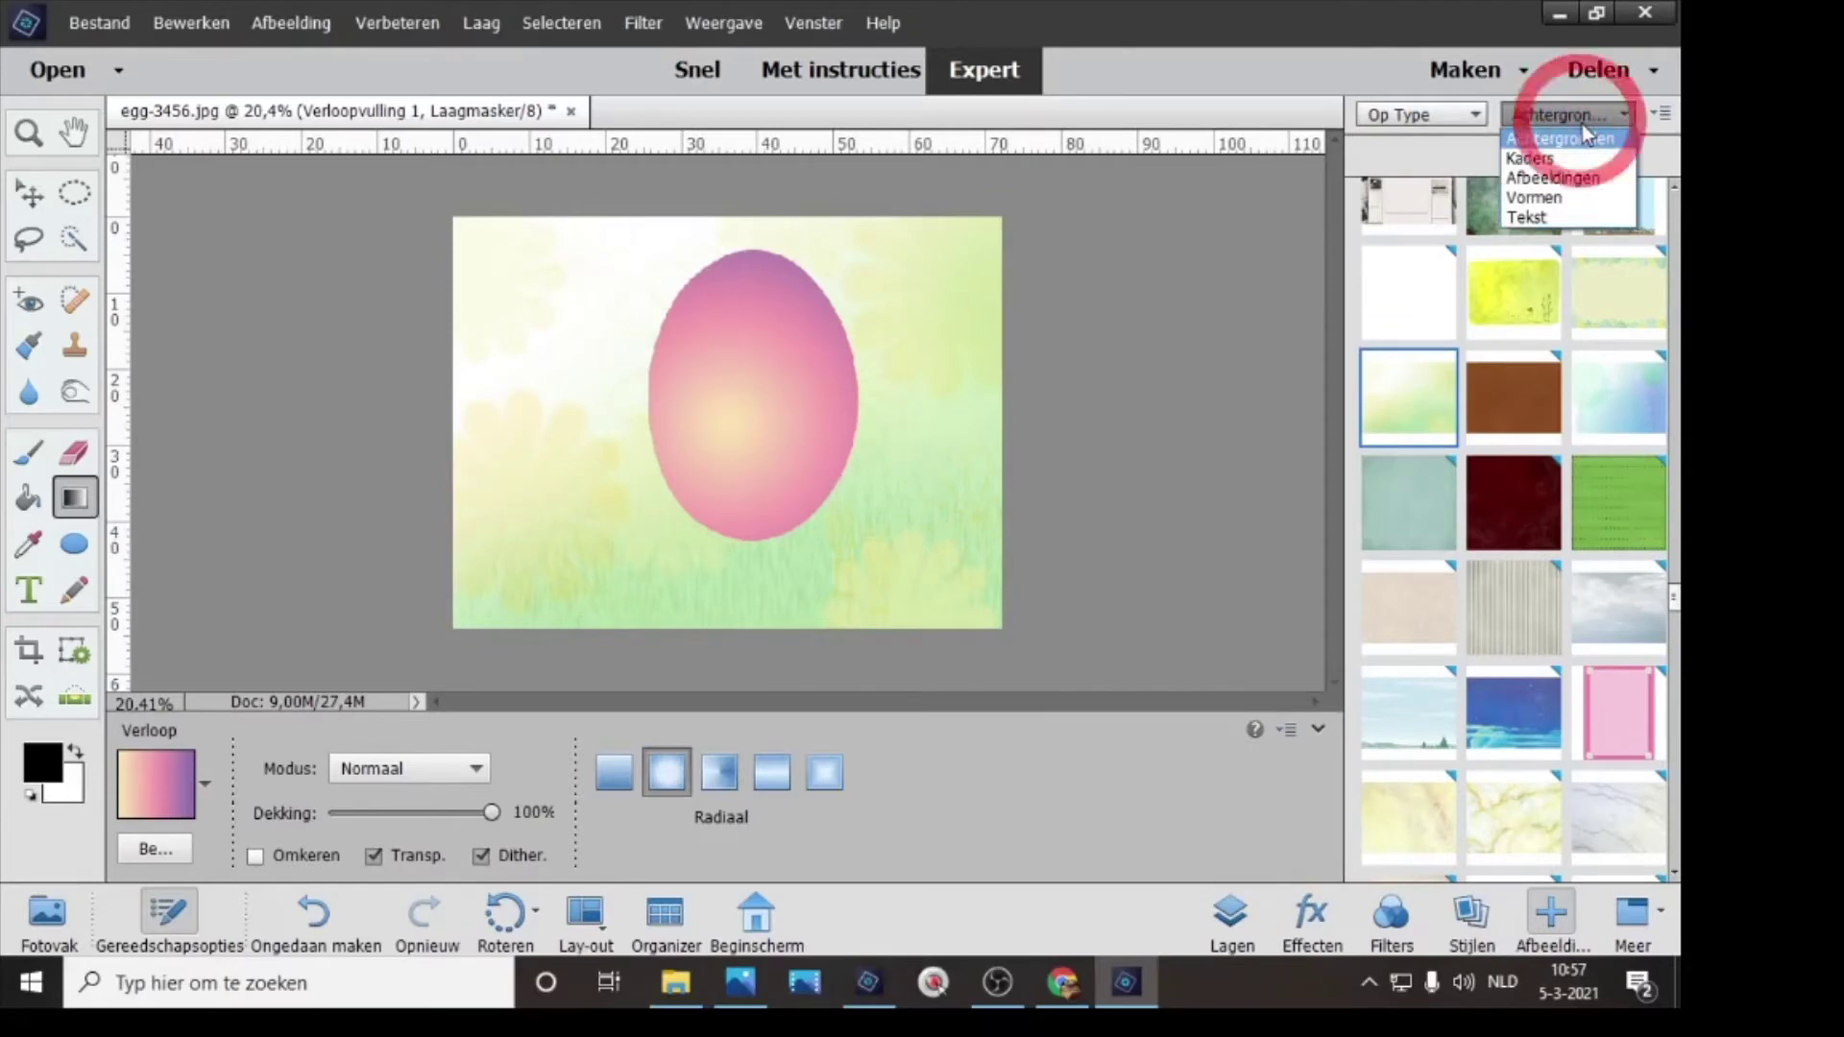
{"action": "left_click", "coordinate": [1532, 197]}
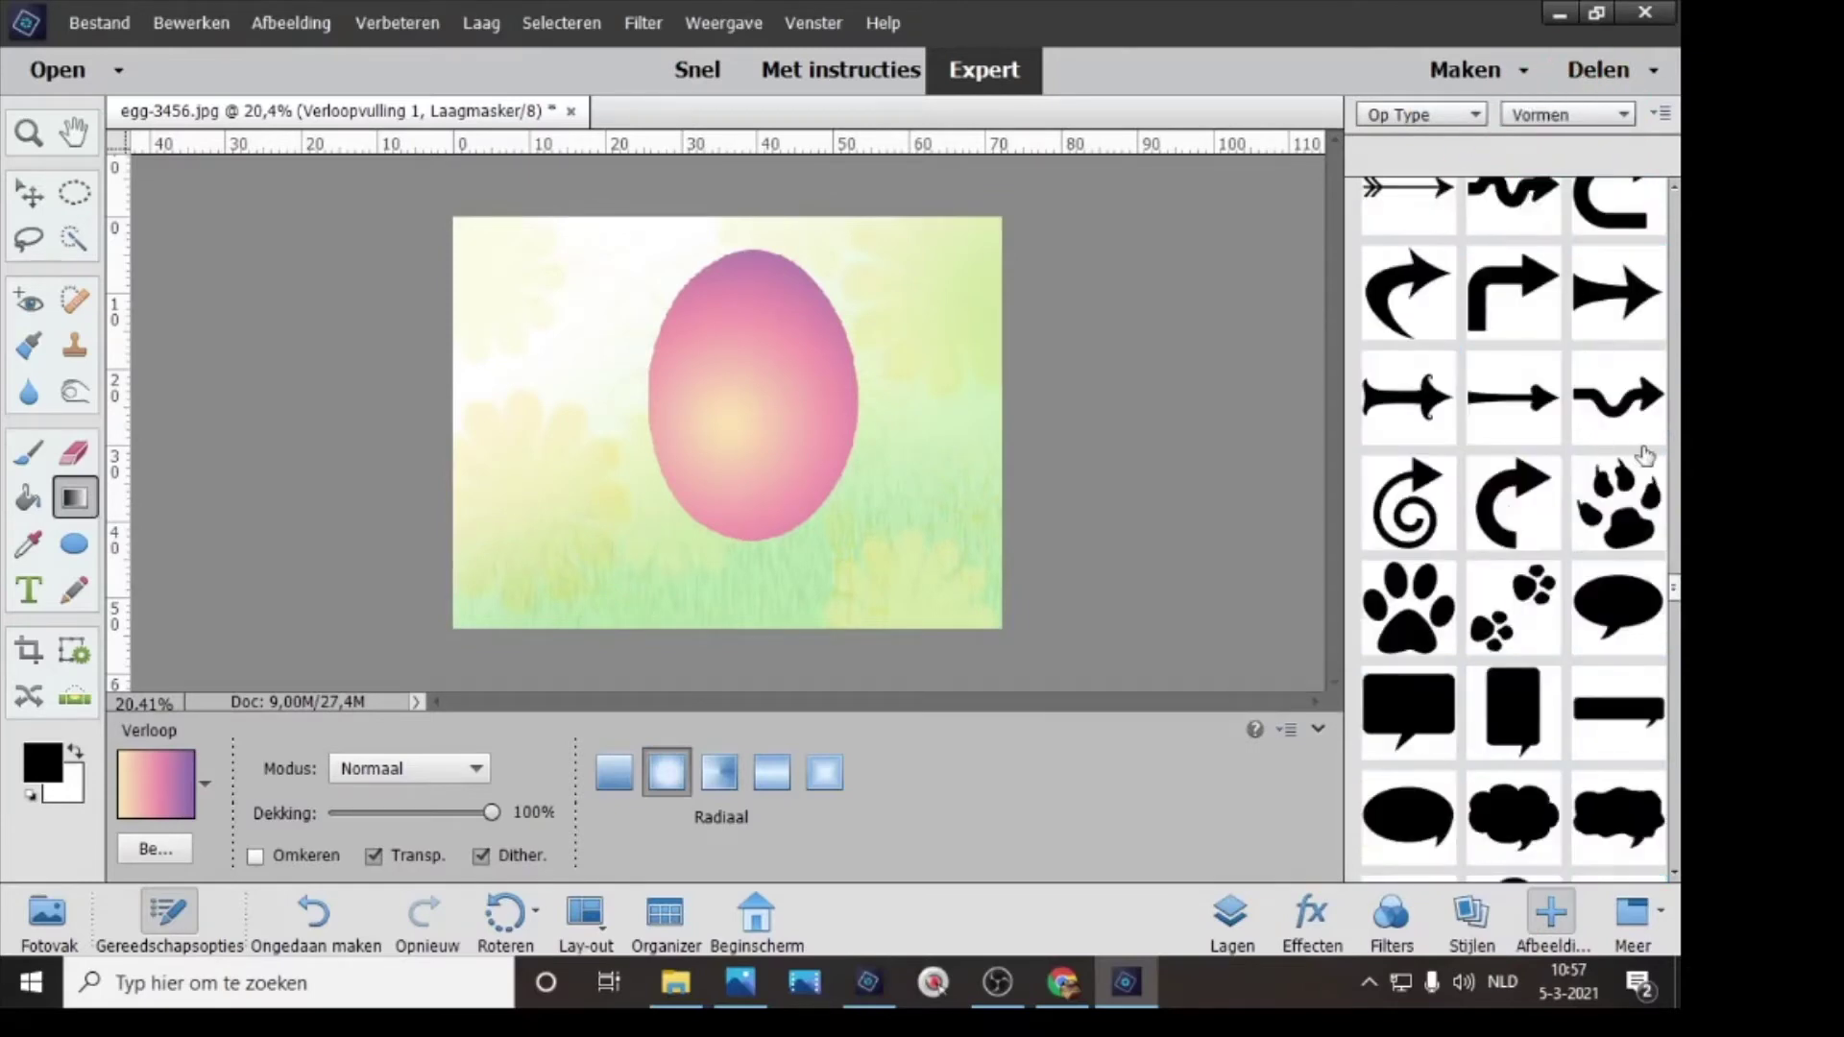
{"action": "left_click_drag", "start_coordinate": [1674, 586], "coordinate": [1680, 211]}
{"action": "left_click_drag", "start_coordinate": [1680, 200], "coordinate": [1680, 278]}
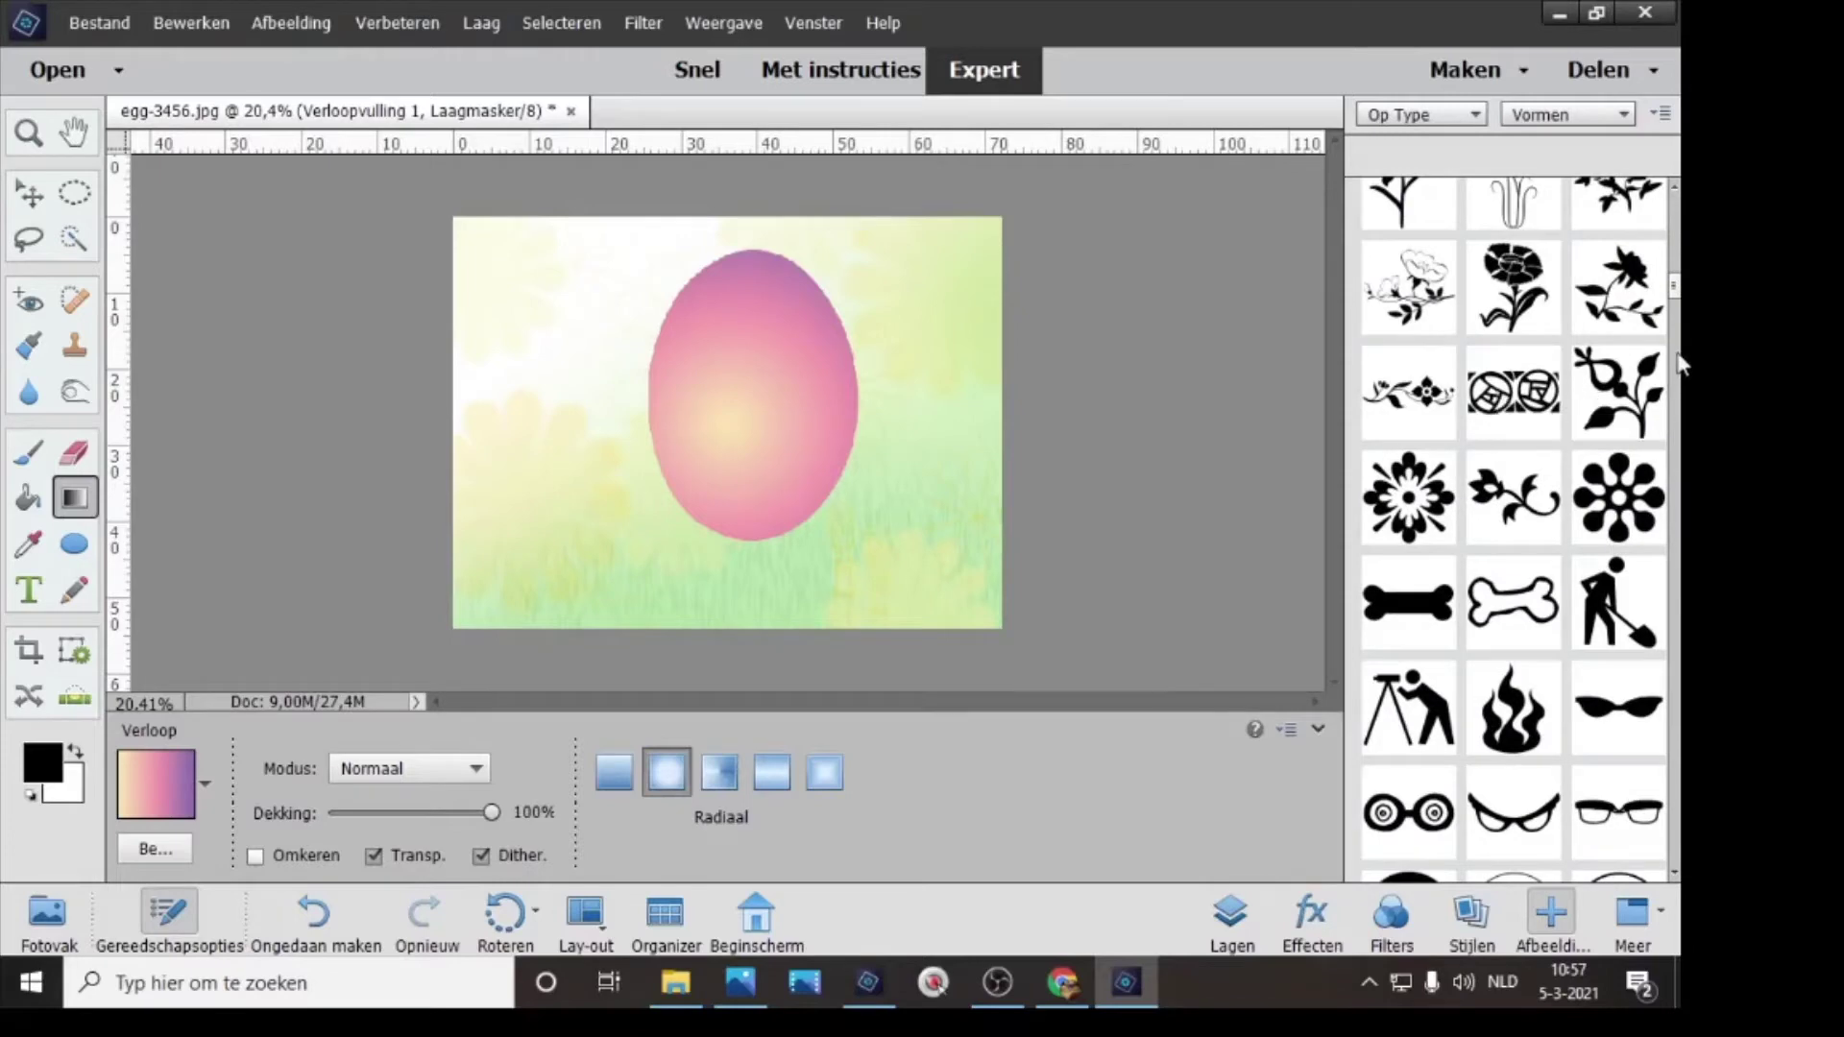
{"action": "left_click_drag", "start_coordinate": [1680, 305], "coordinate": [1661, 686]}
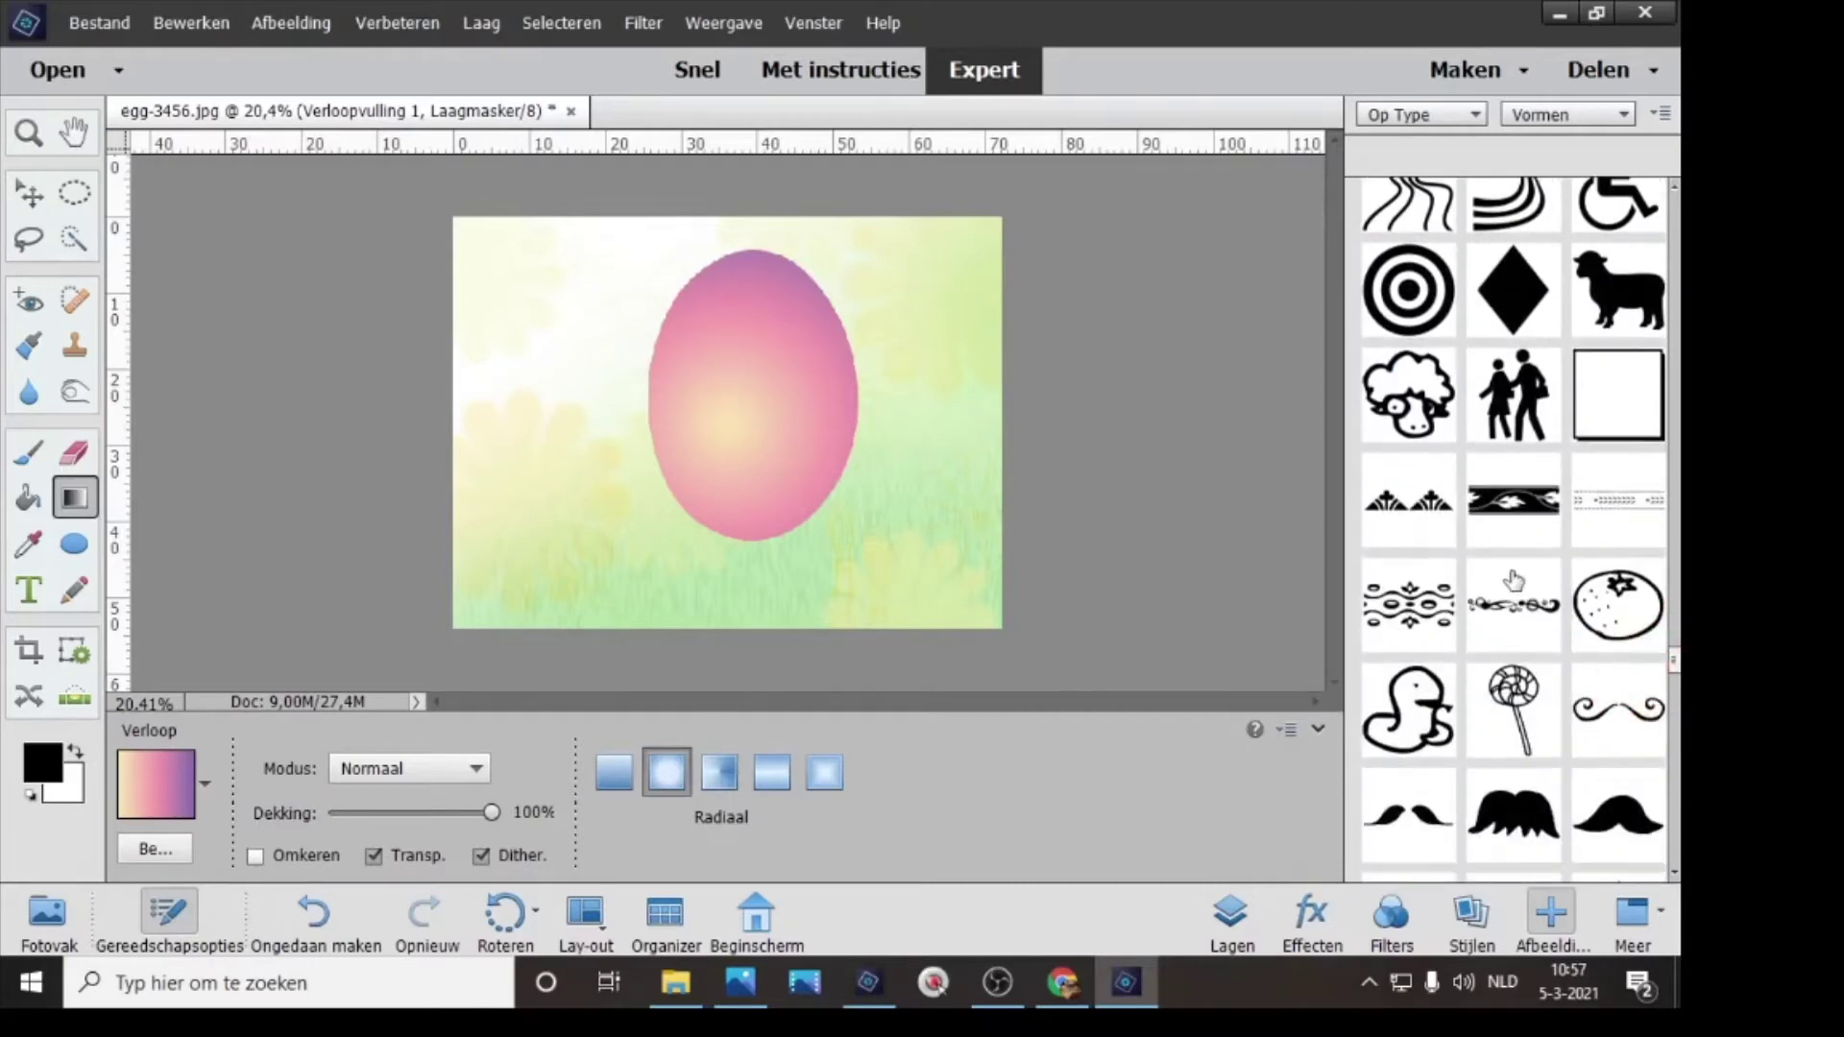
{"action": "double_click", "coordinate": [1513, 501]}
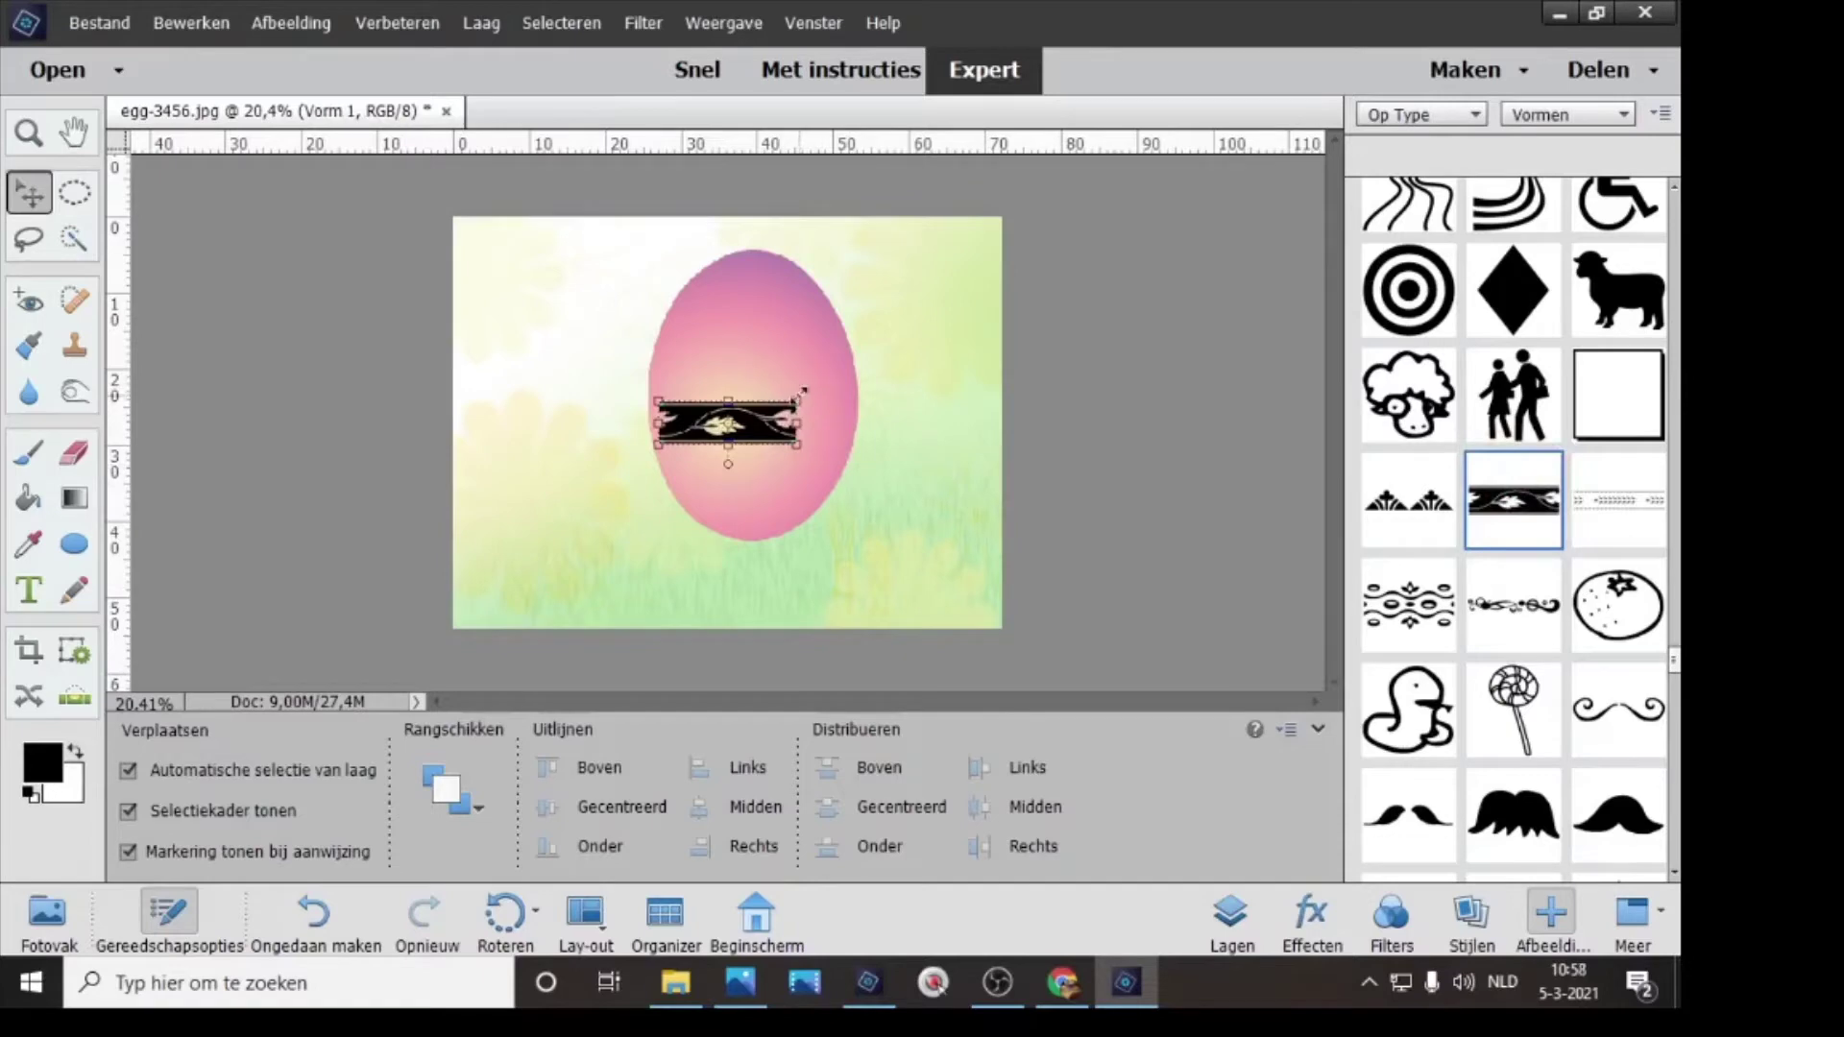
- Scale the leaf band proportionally to about 172% so it spans the middle of the egg, and apply the transformation
{"action": "left_click_drag", "start_coordinate": [803, 391], "coordinate": [640, 373]}
{"action": "left_click_drag", "start_coordinate": [848, 384], "coordinate": [872, 368]}
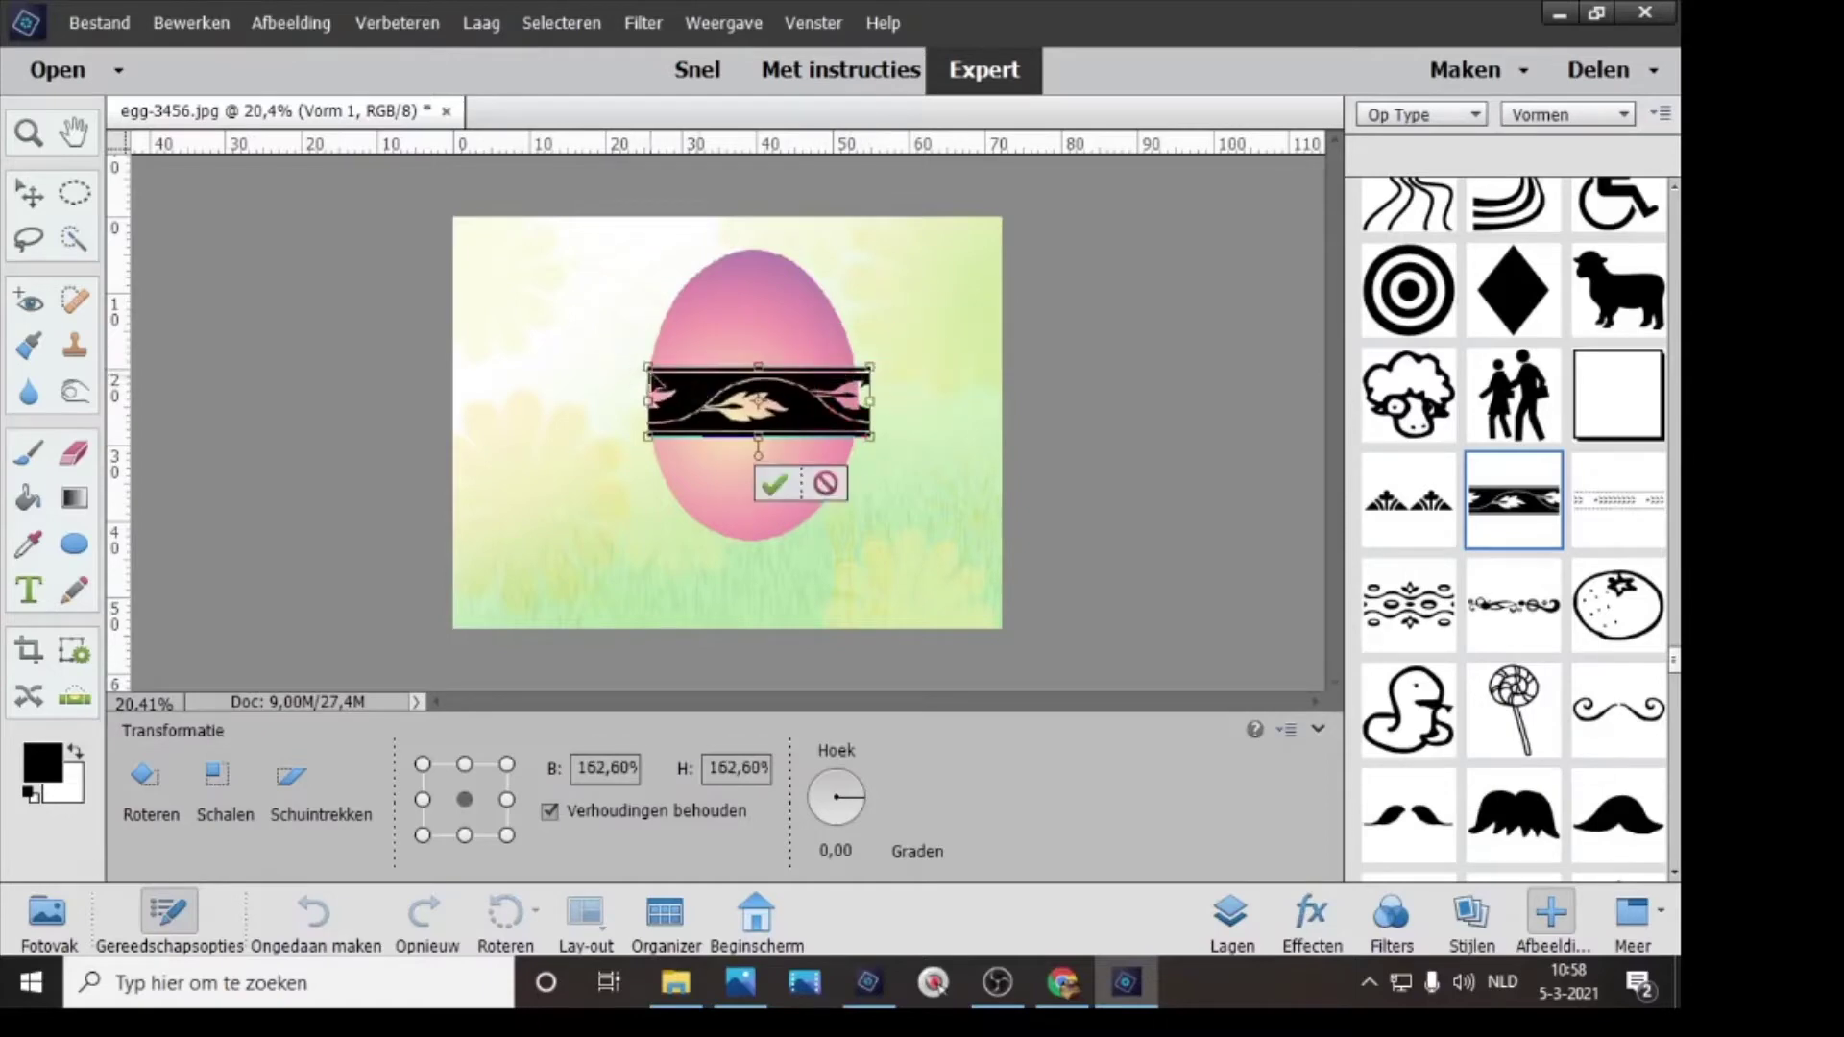
{"action": "left_click_drag", "start_coordinate": [649, 367], "coordinate": [635, 363]}
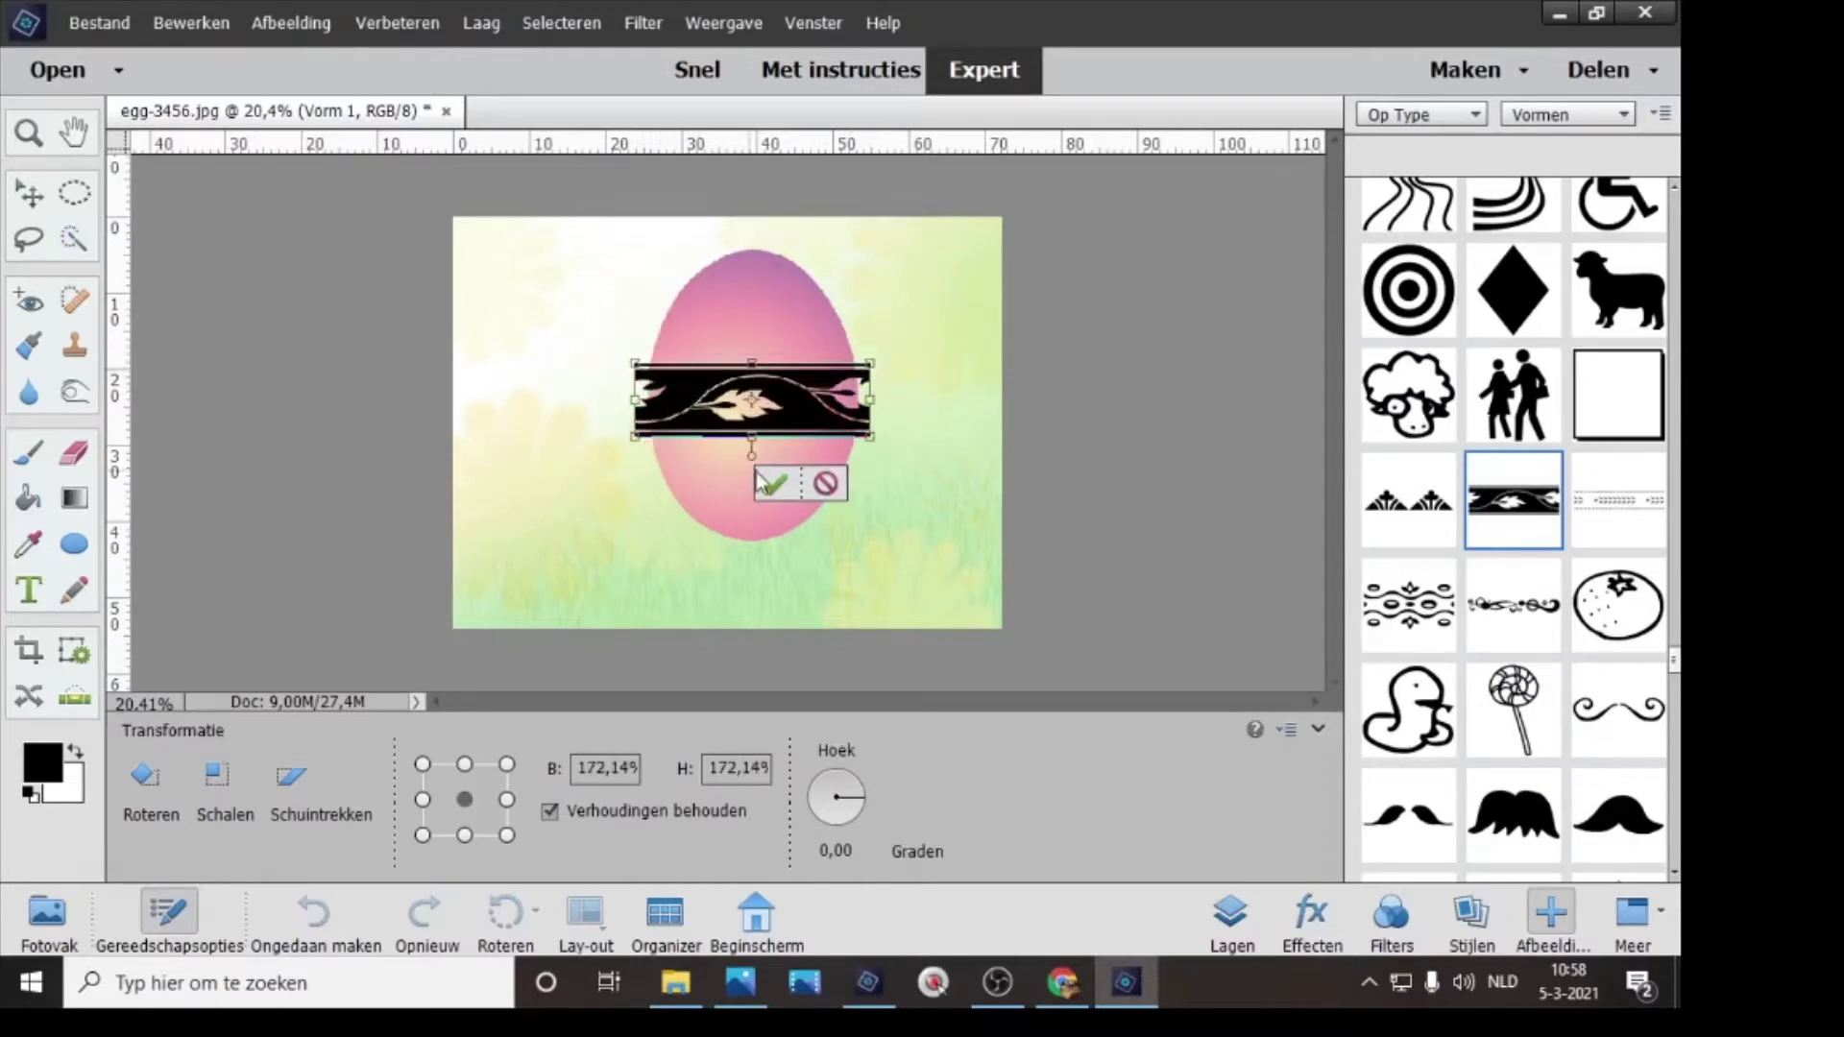
{"action": "left_click", "coordinate": [769, 483]}
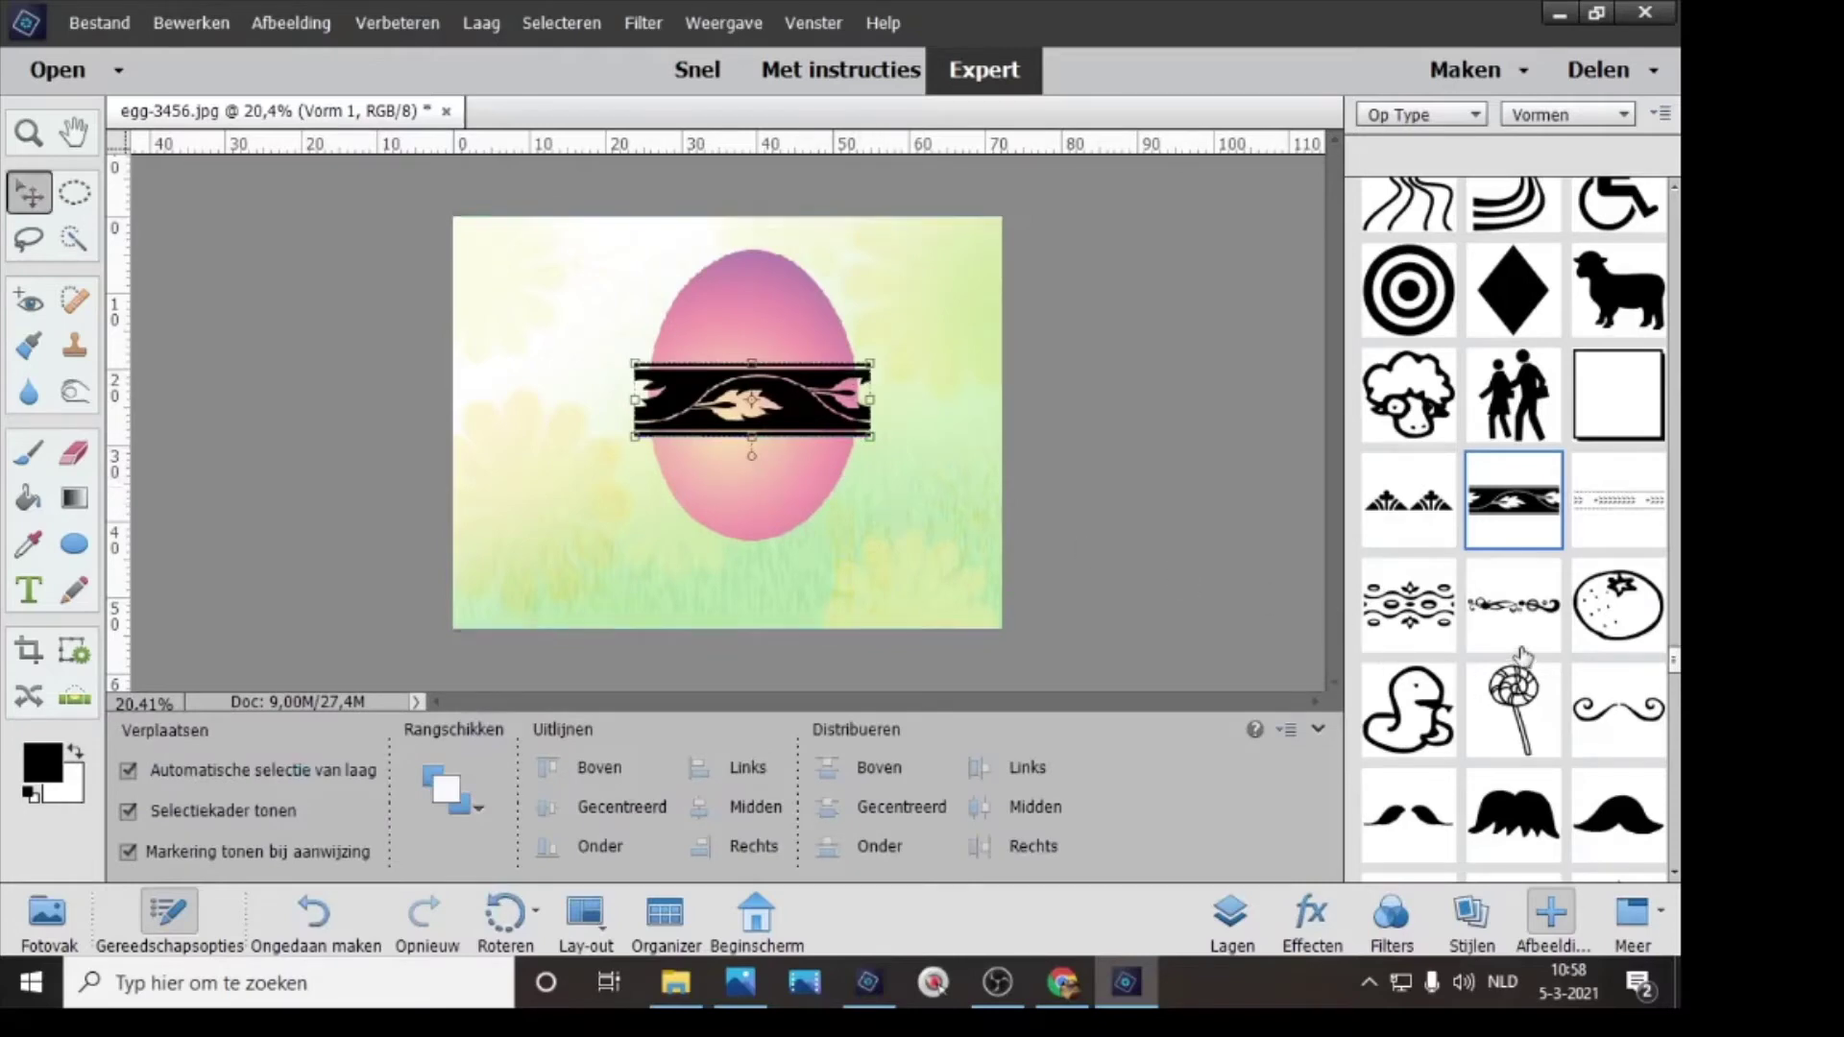
- Add the half-sun shape to the top of the egg, scale it to about 136% width and 89% height, and apply
{"action": "left_click_drag", "start_coordinate": [1678, 662], "coordinate": [1681, 861]}
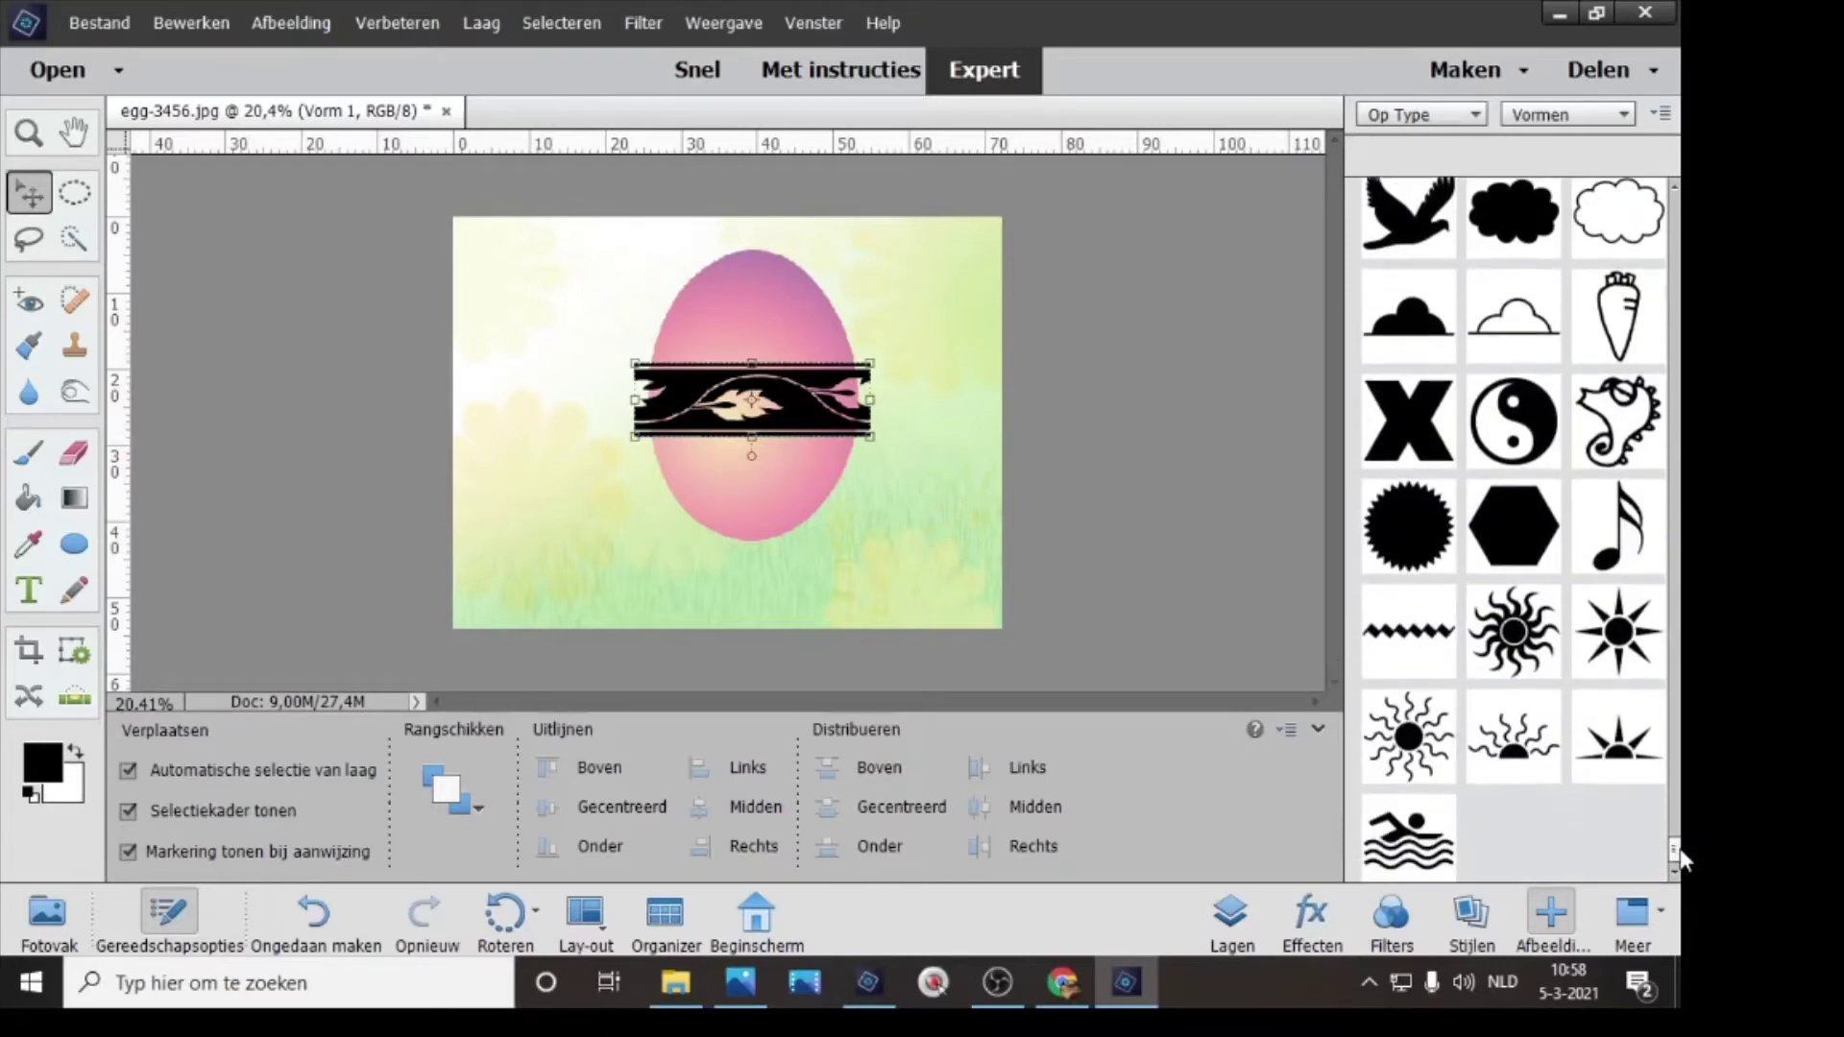
{"action": "left_click_drag", "start_coordinate": [1621, 739], "coordinate": [669, 309]}
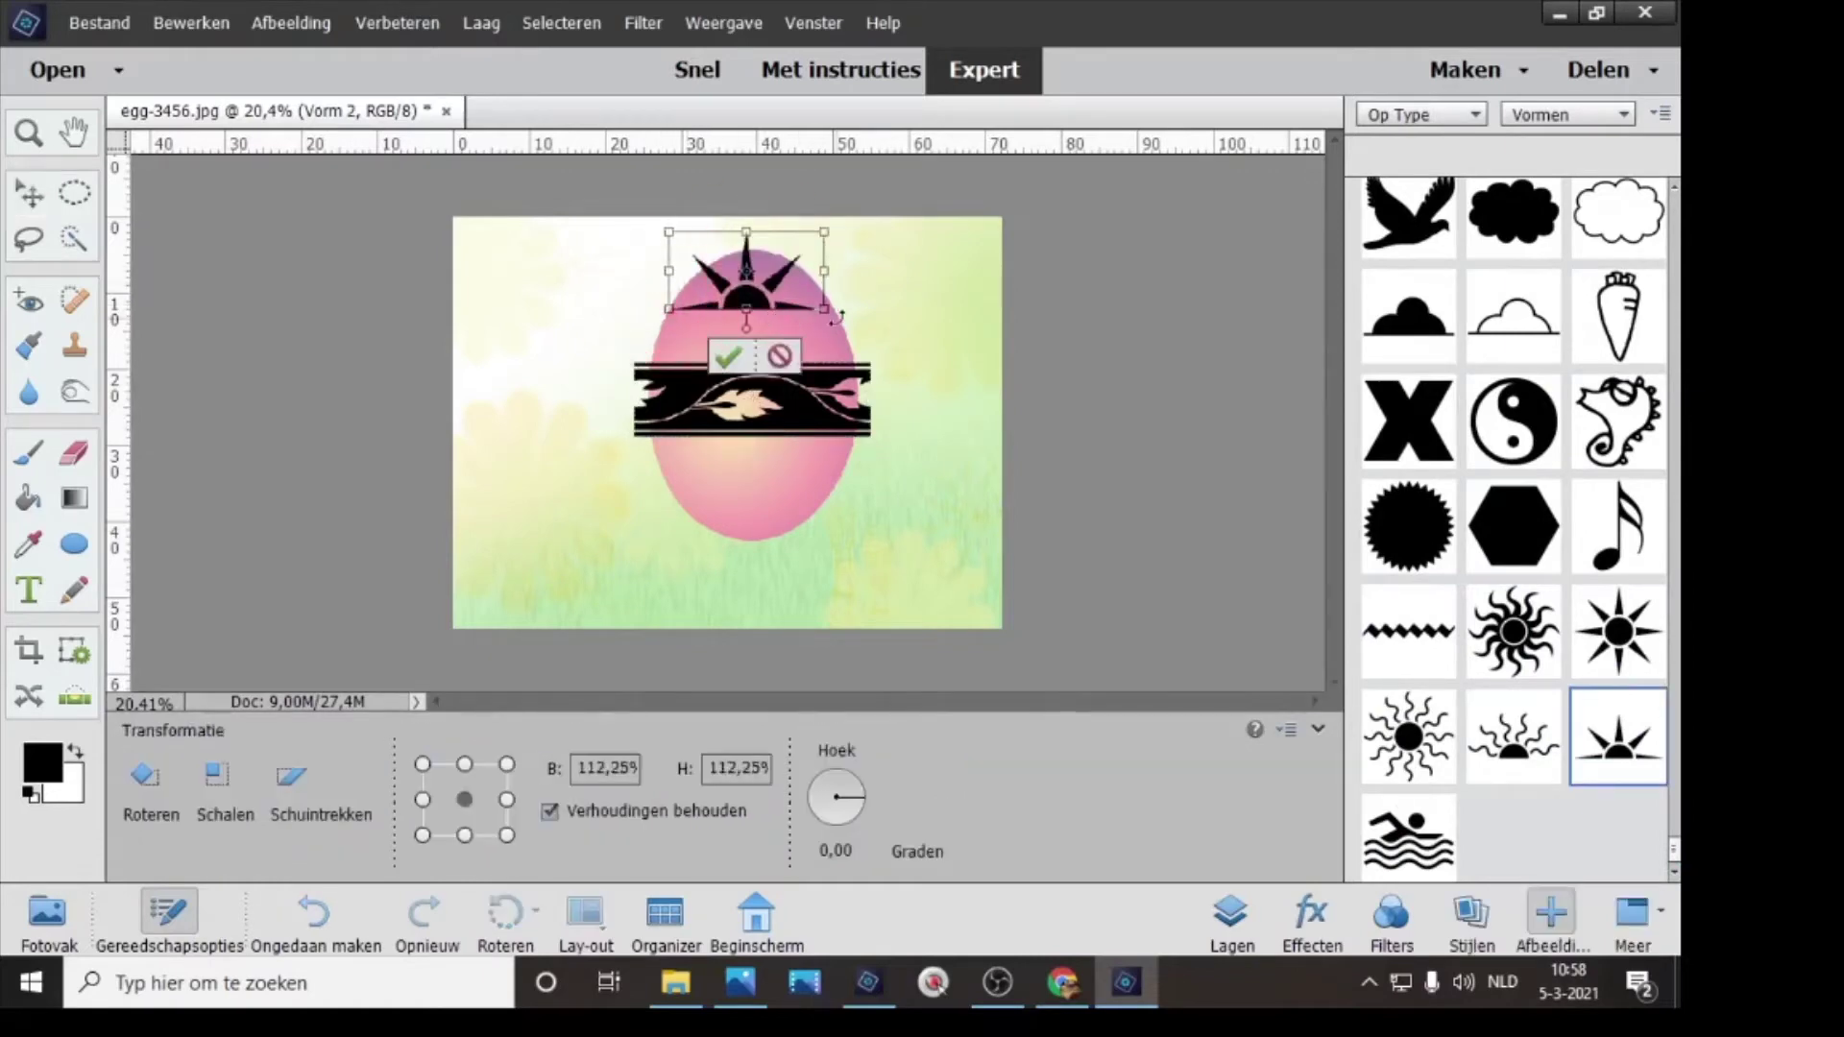
{"action": "left_click_drag", "start_coordinate": [824, 307], "coordinate": [867, 331]}
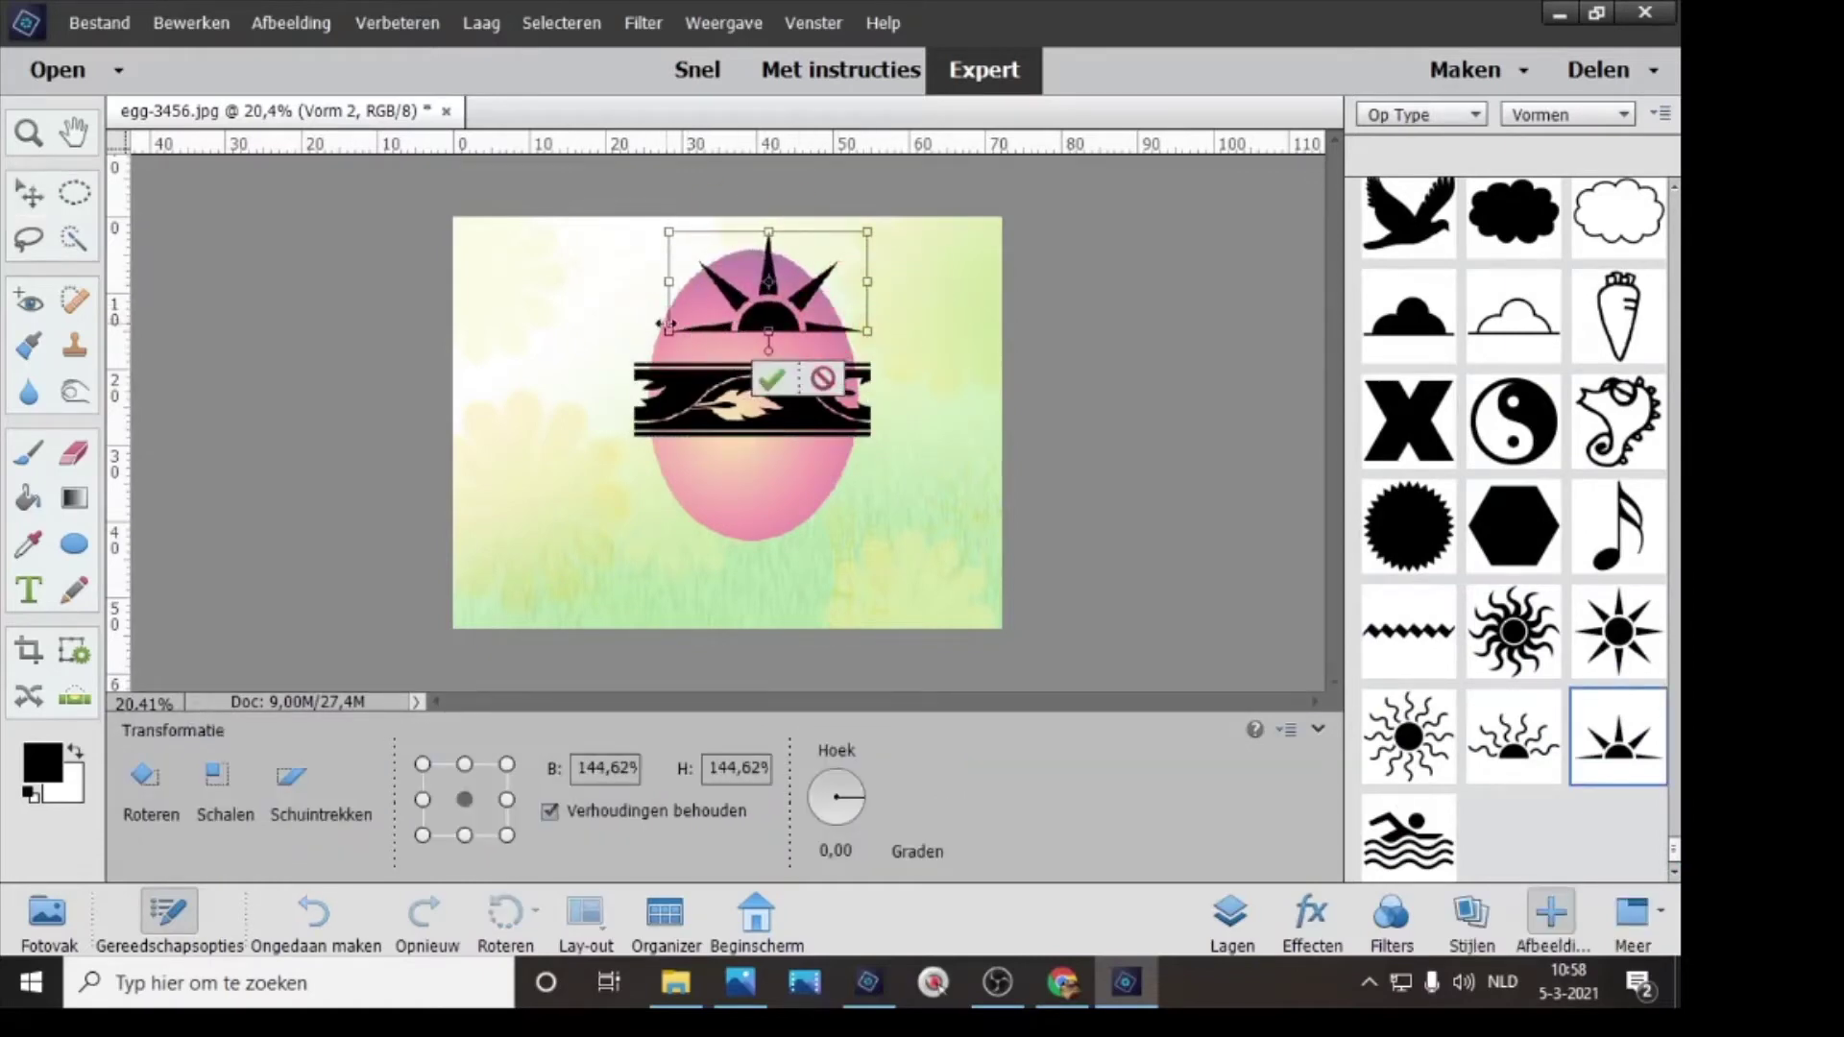
{"action": "left_click_drag", "start_coordinate": [660, 324], "coordinate": [752, 308]}
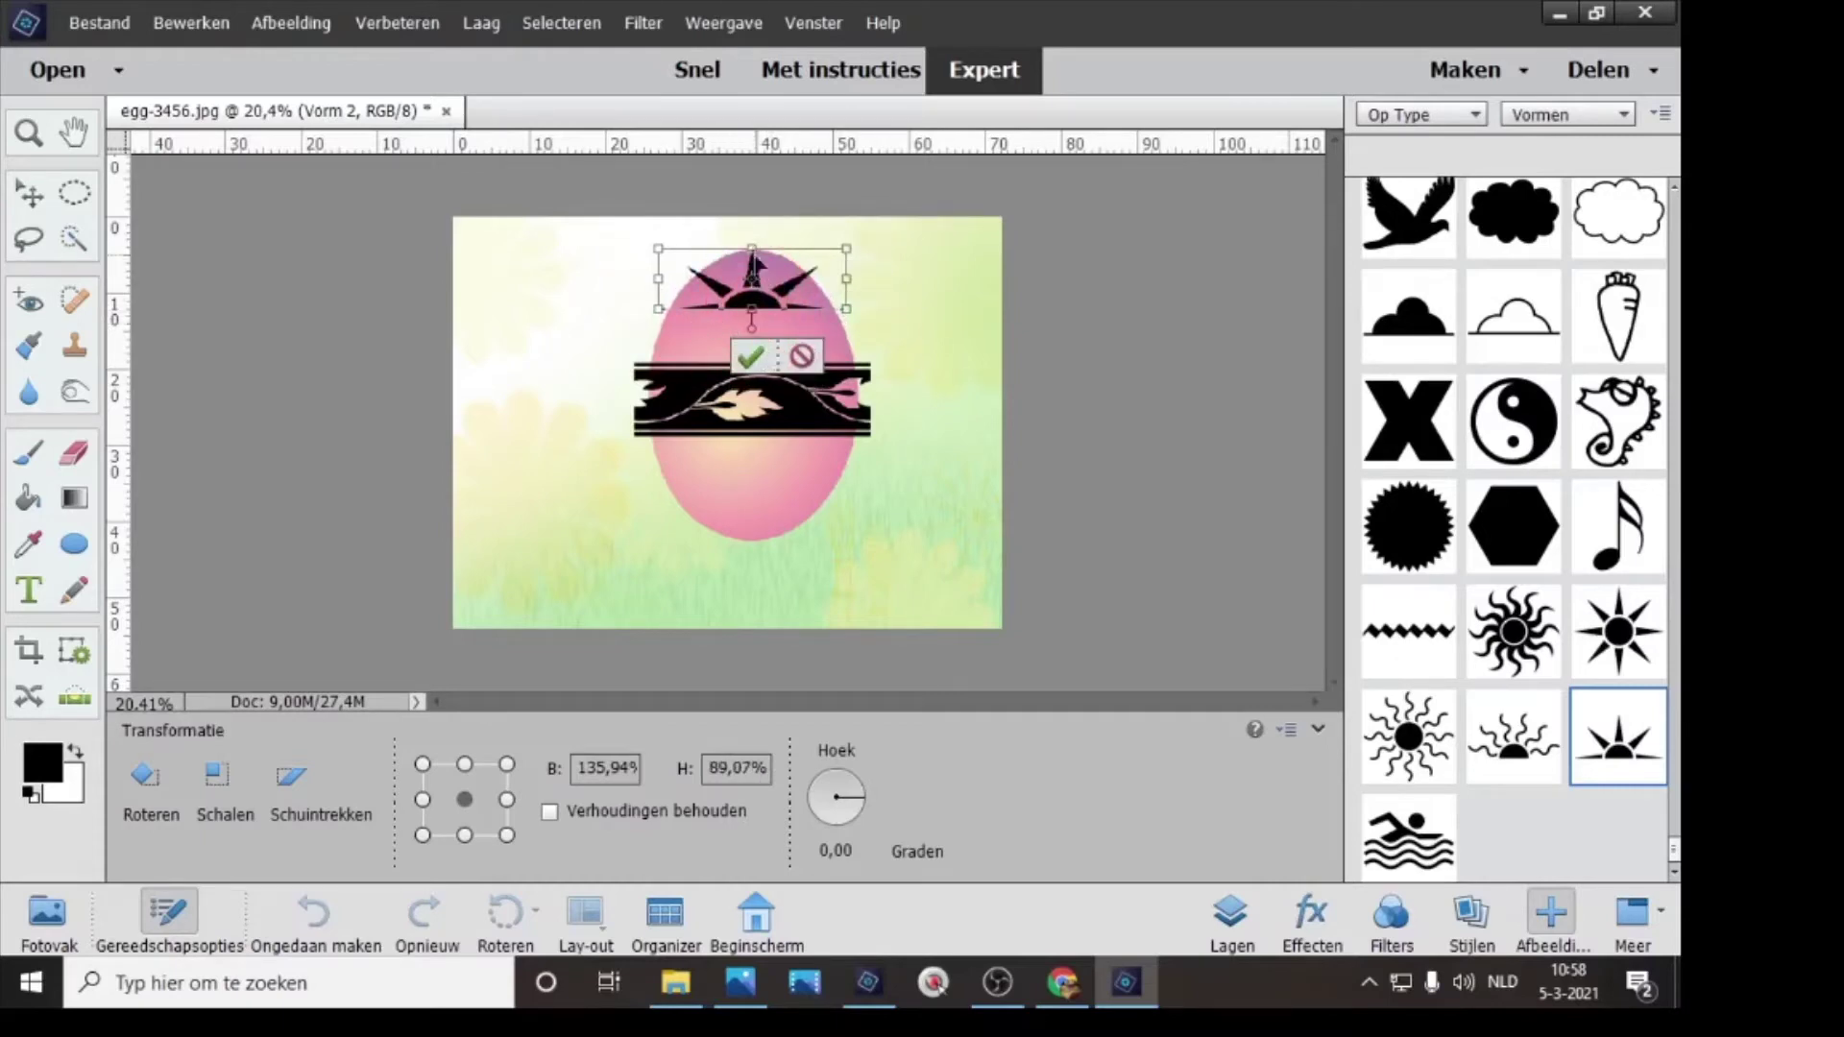
{"action": "left_click", "coordinate": [753, 358]}
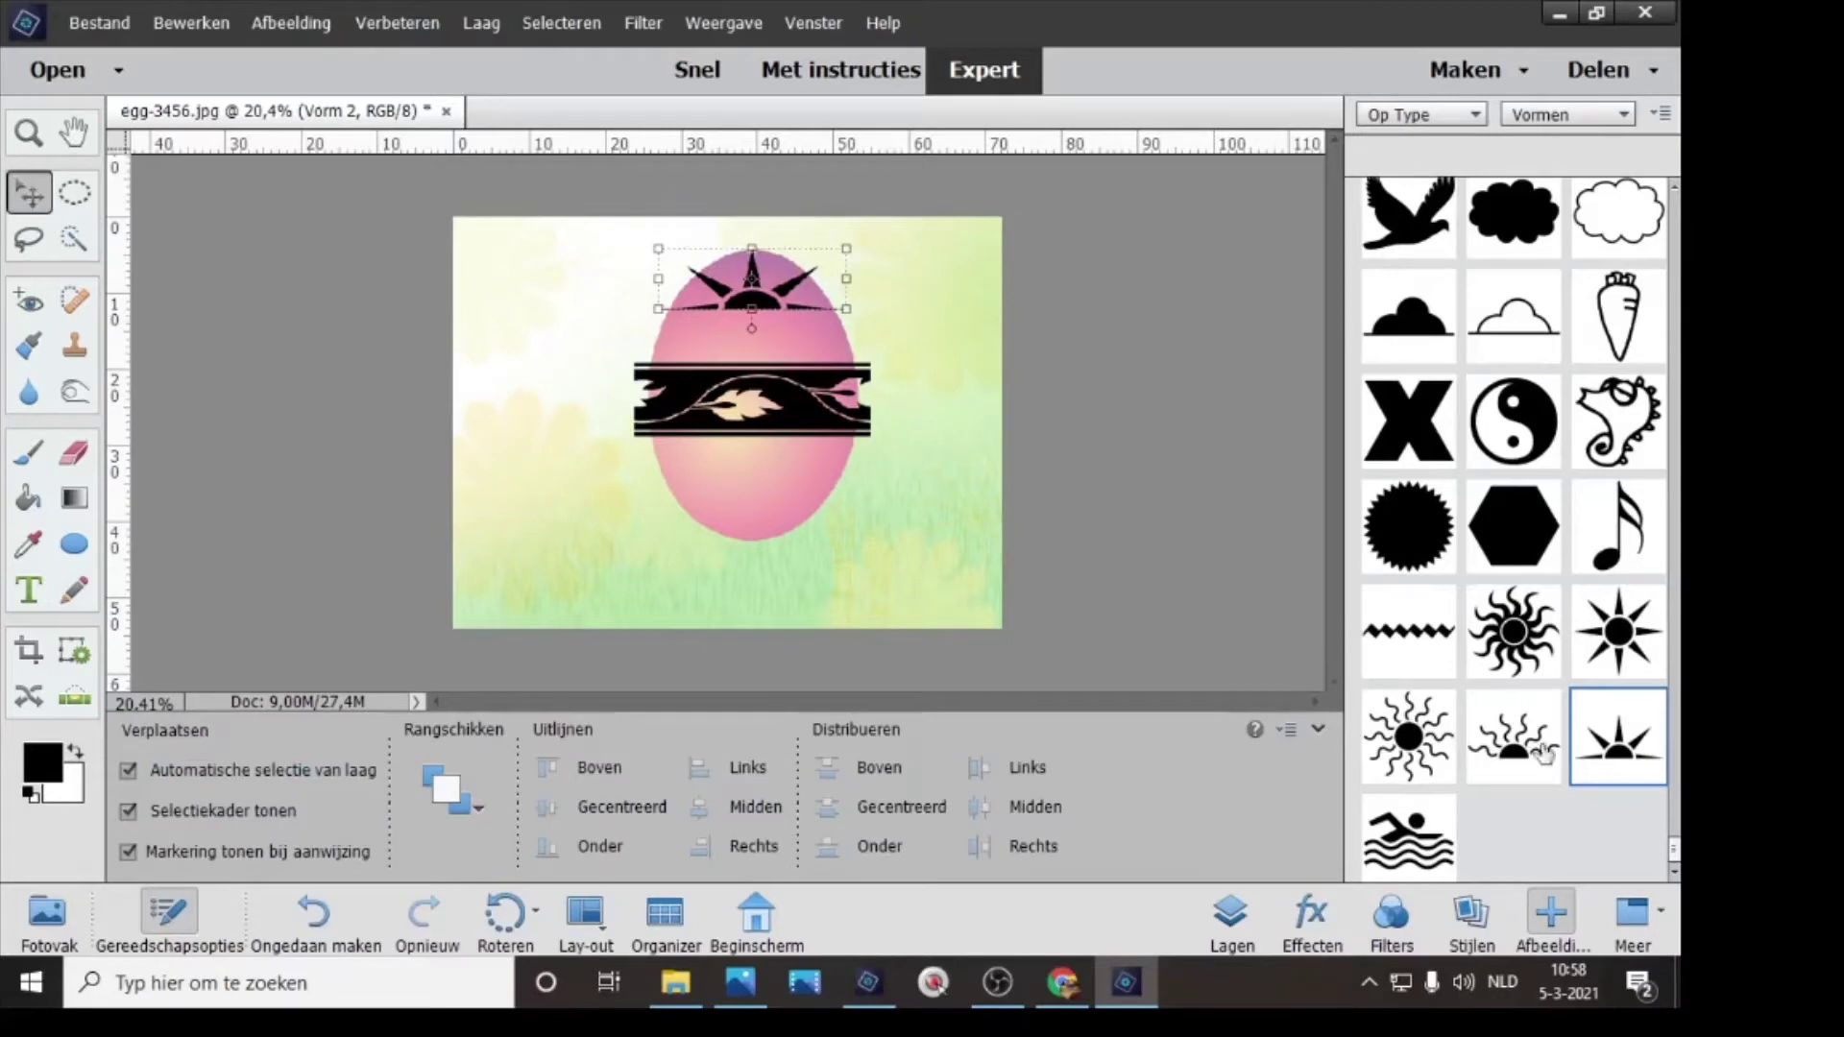
- Add a second half-sun on the lower part of the egg, reduce its height to about 90%, rotate it 180 degrees and apply
{"action": "double_click", "coordinate": [1616, 738]}
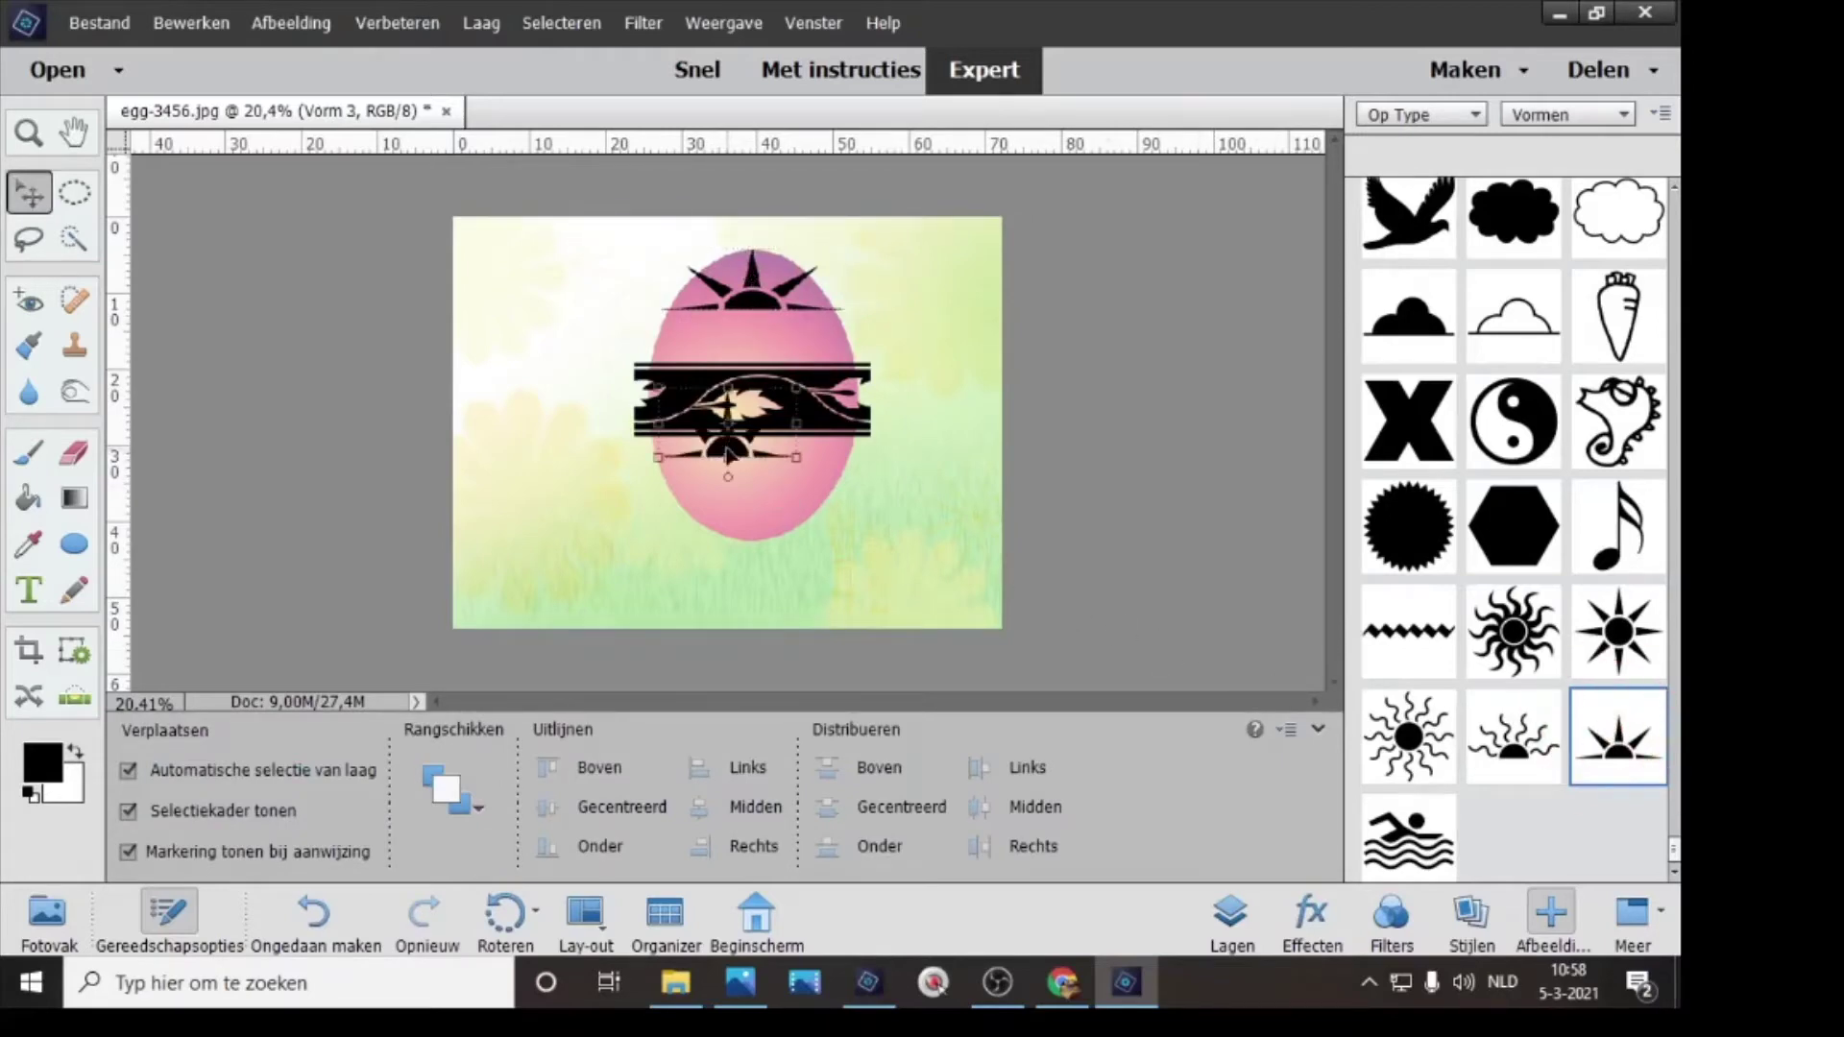
{"action": "left_click_drag", "start_coordinate": [727, 427], "coordinate": [744, 505]}
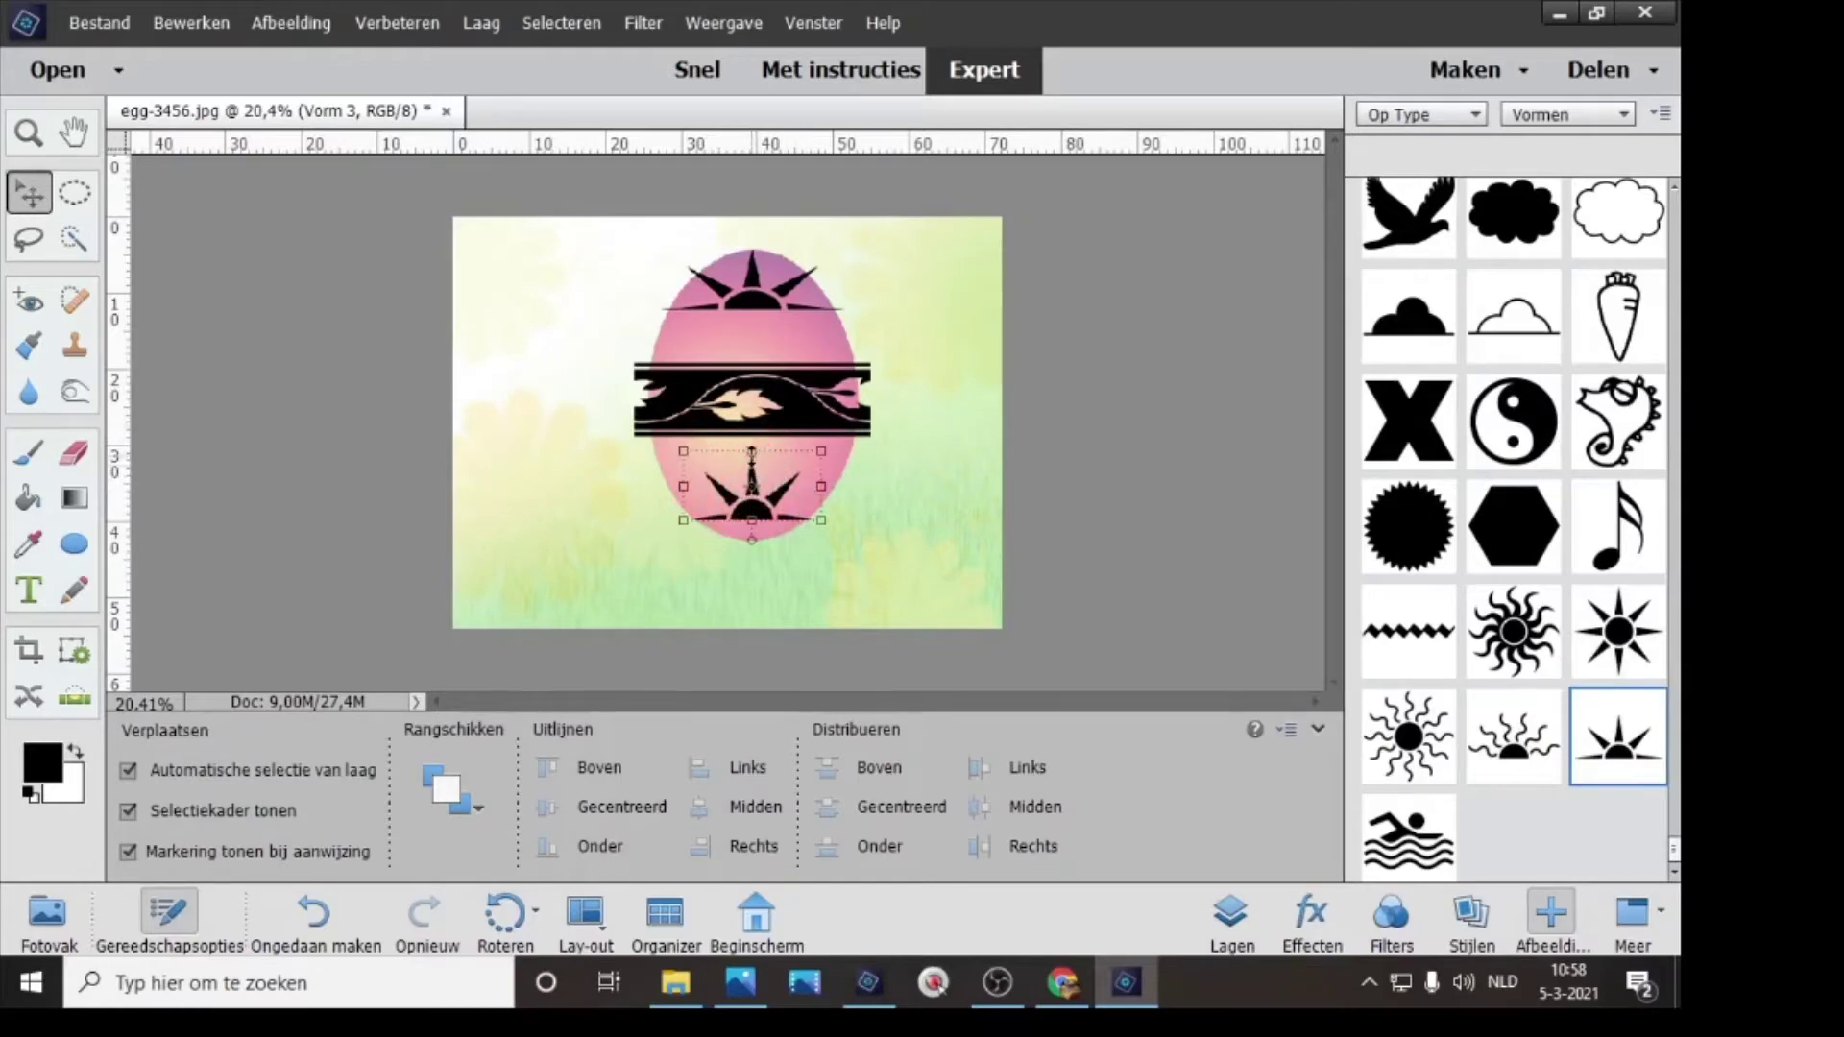
{"action": "mouse_move", "coordinate": [752, 451]}
{"action": "left_mouse_down"}
{"action": "mouse_move", "coordinate": [753, 538]}
{"action": "mouse_move", "coordinate": [752, 428]}
{"action": "mouse_move", "coordinate": [752, 459]}
{"action": "left_mouse_up"}
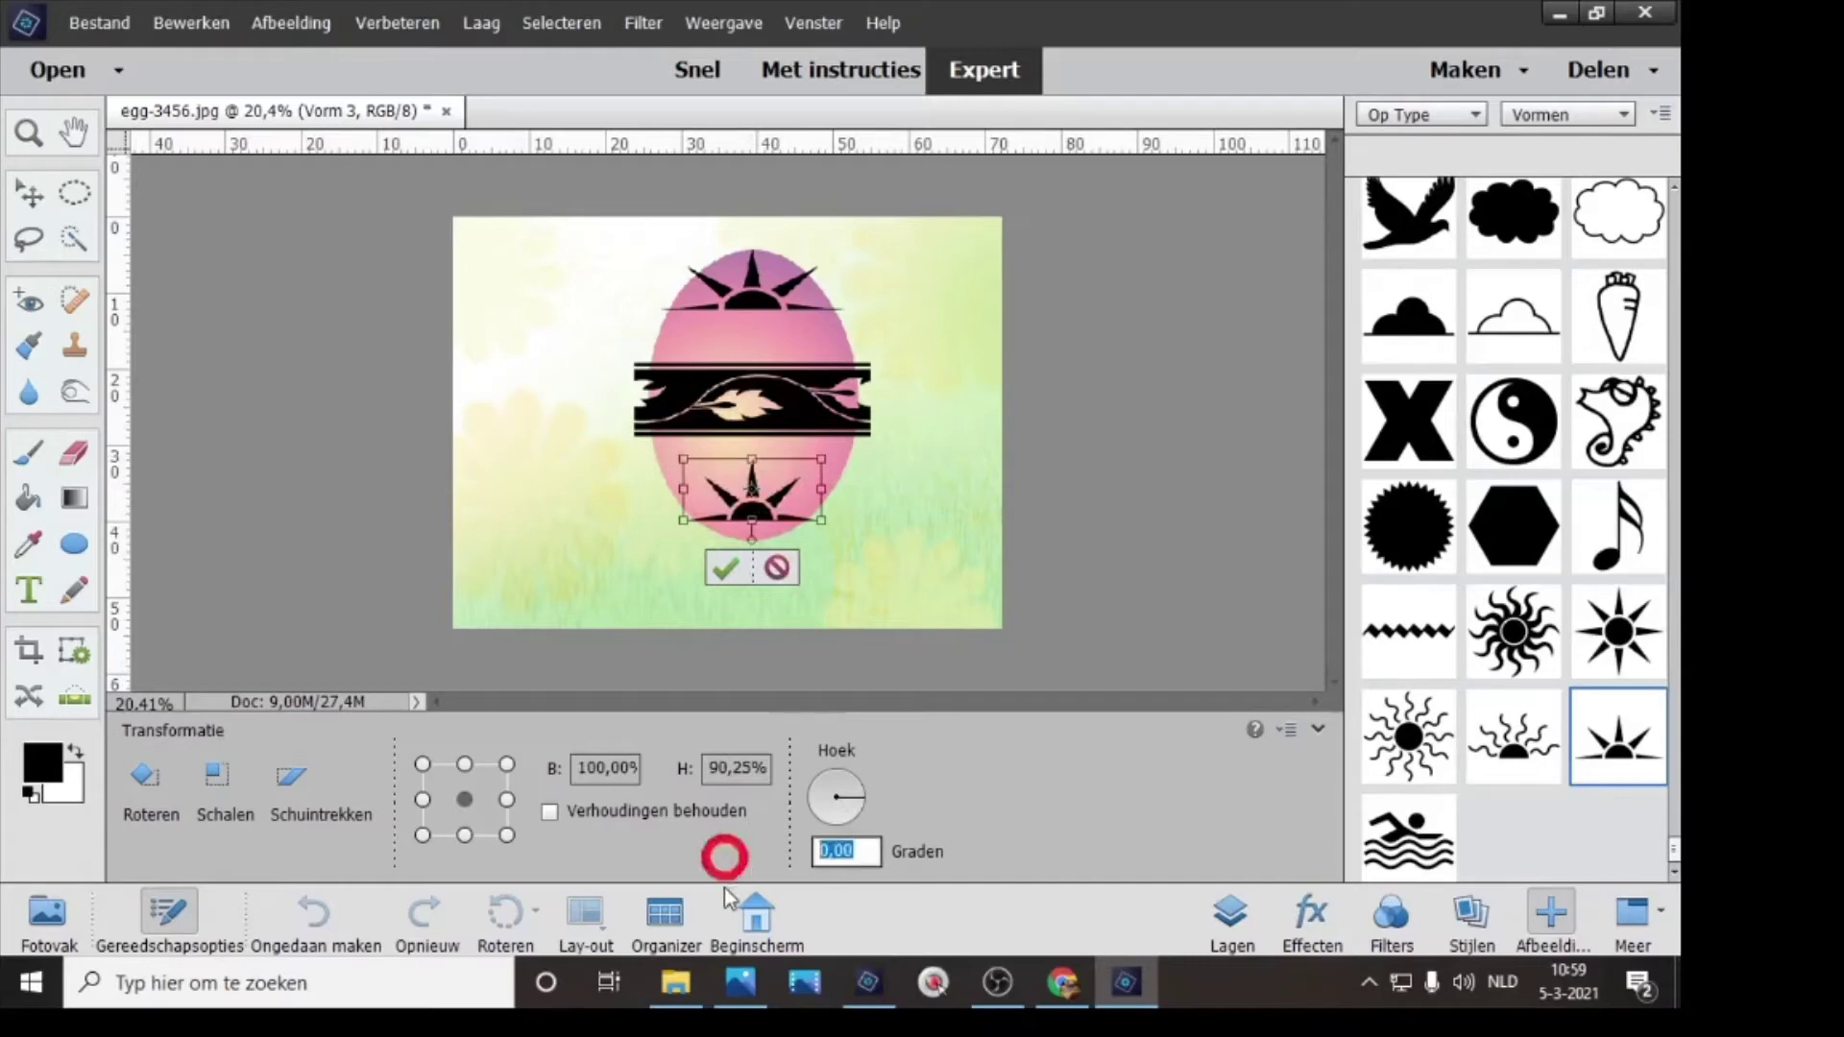
{"action": "type", "text": "180"}
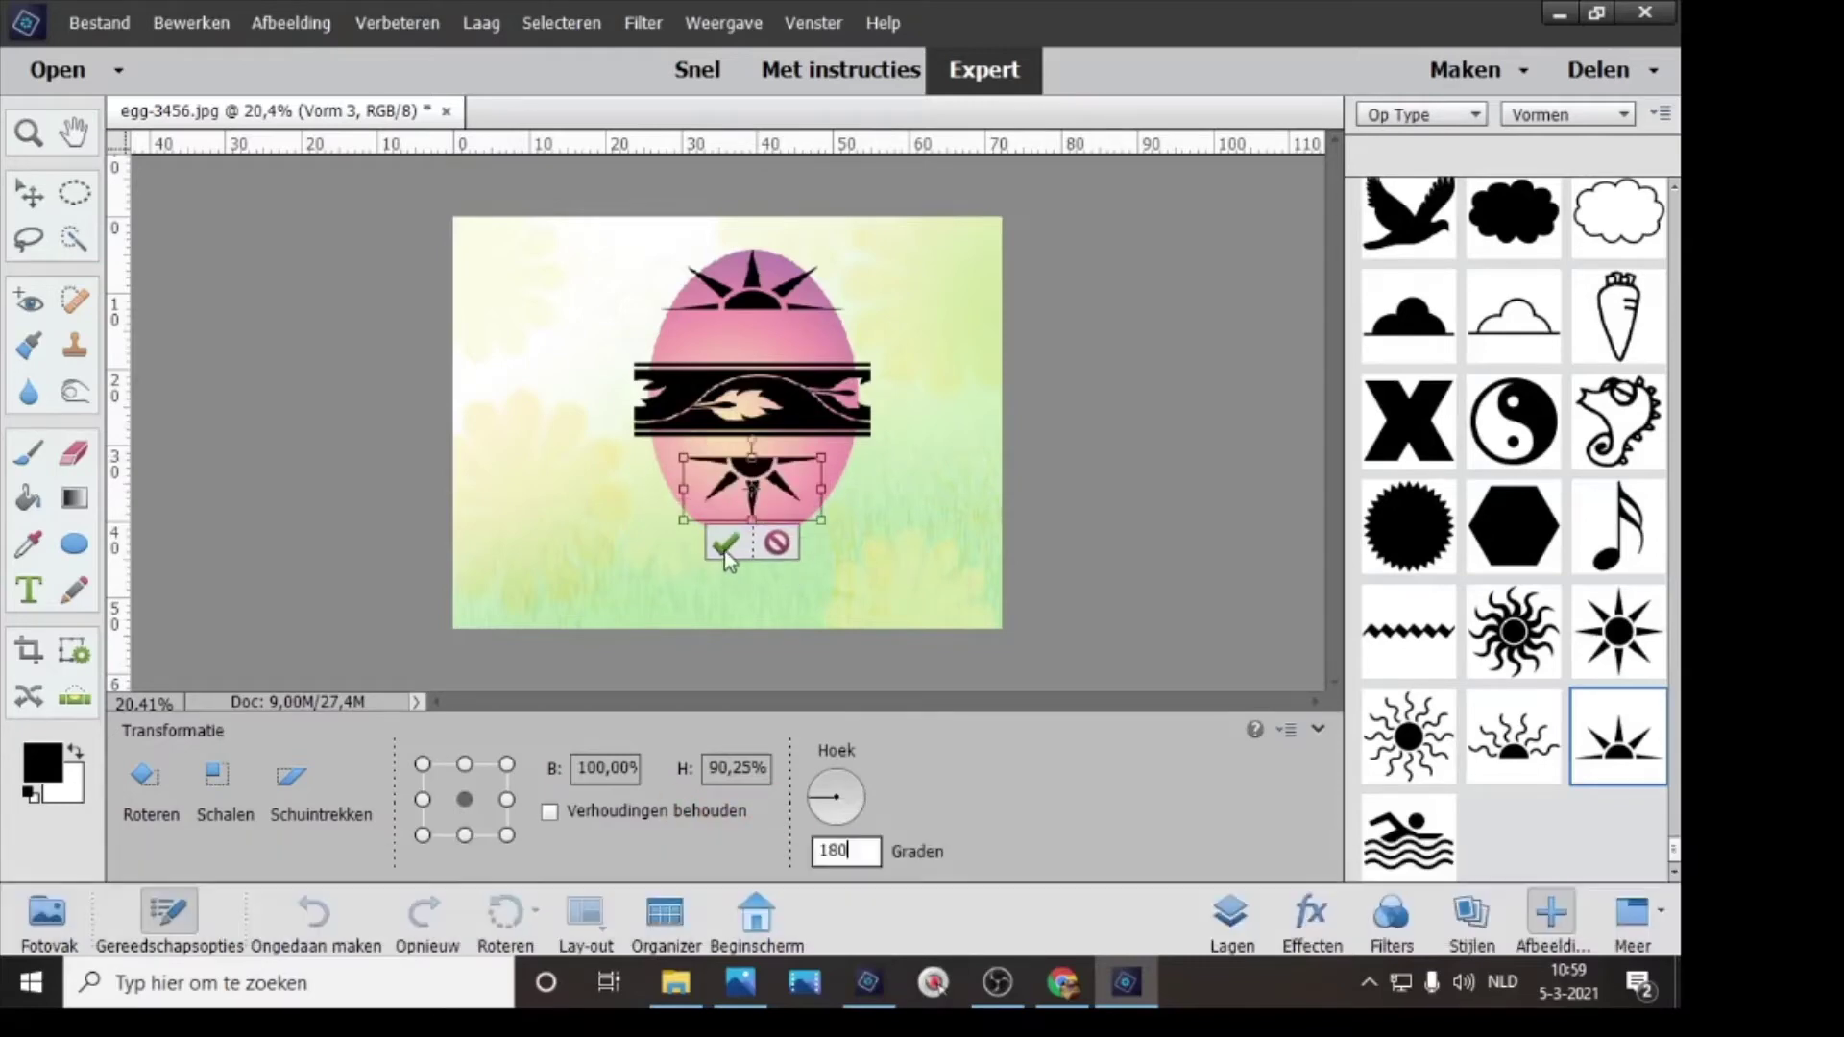
{"action": "left_click", "coordinate": [724, 546]}
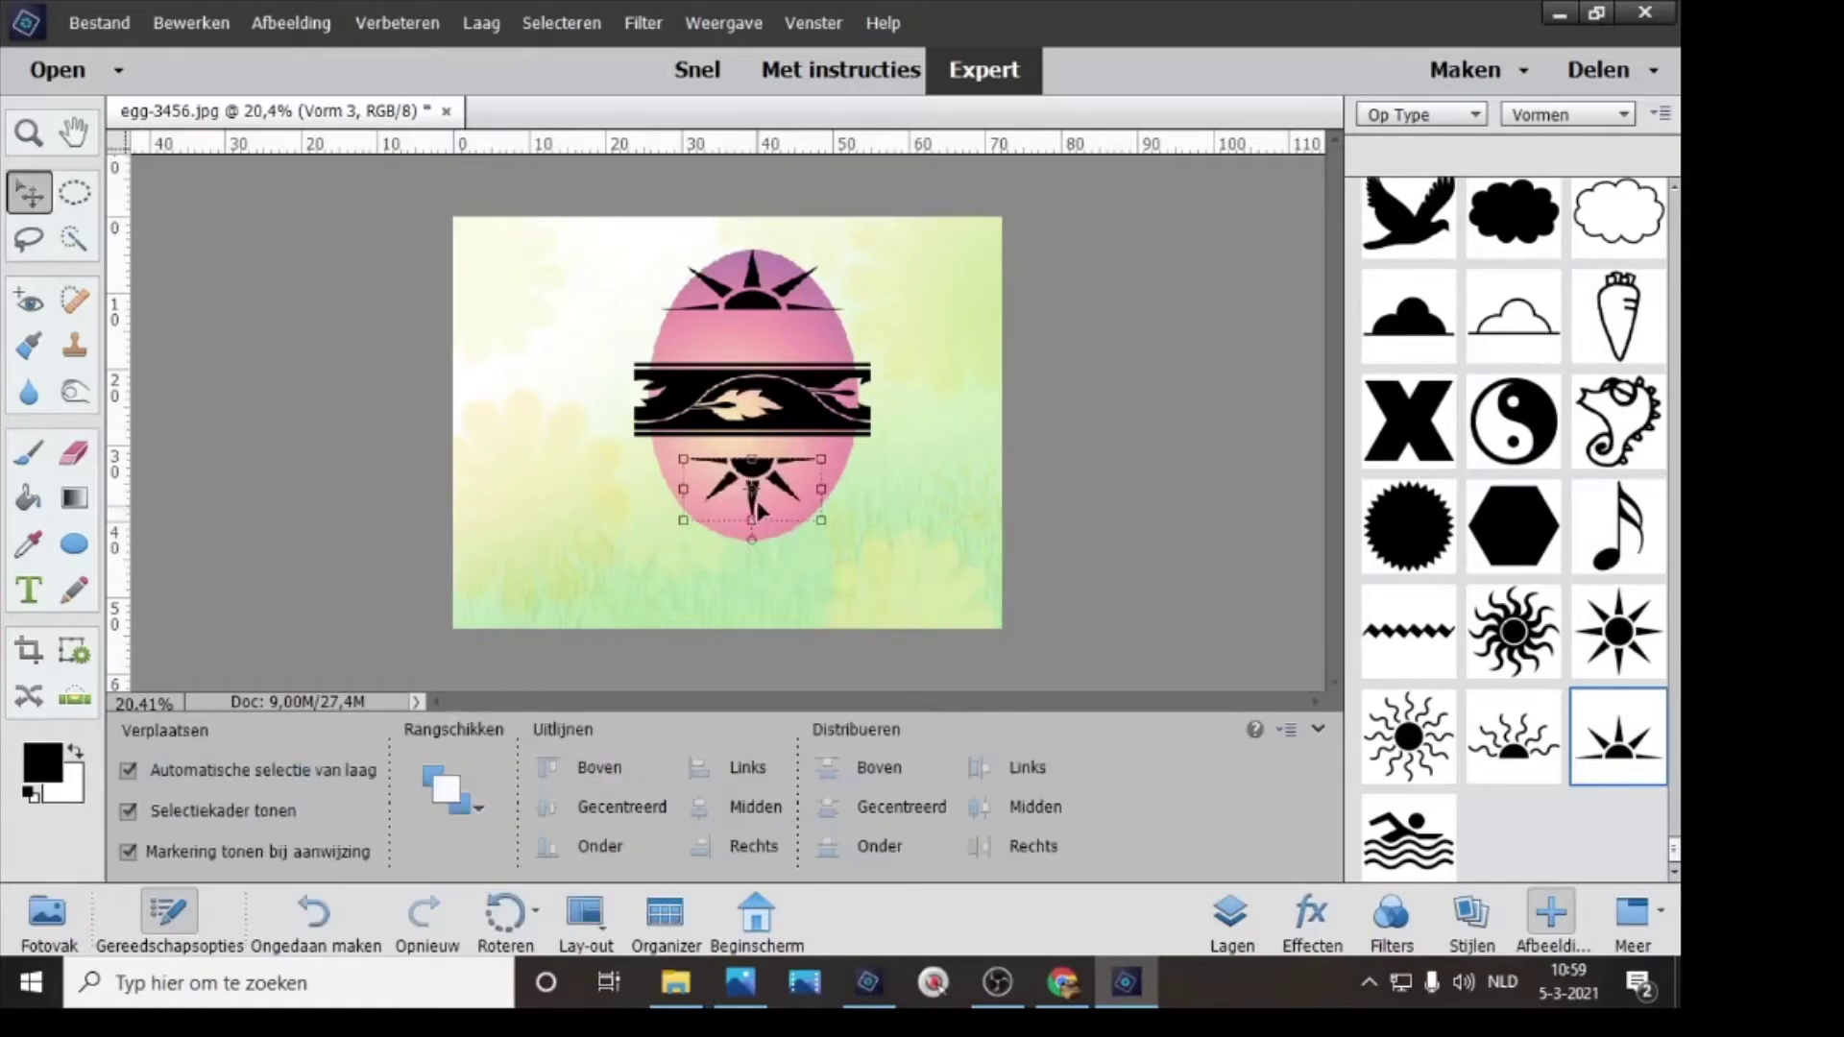
- Move the inverted half-sun to the egg's bottom edge, scale it to about 136% width and 87% height, and apply
{"action": "left_click_drag", "start_coordinate": [754, 424], "coordinate": [754, 445]}
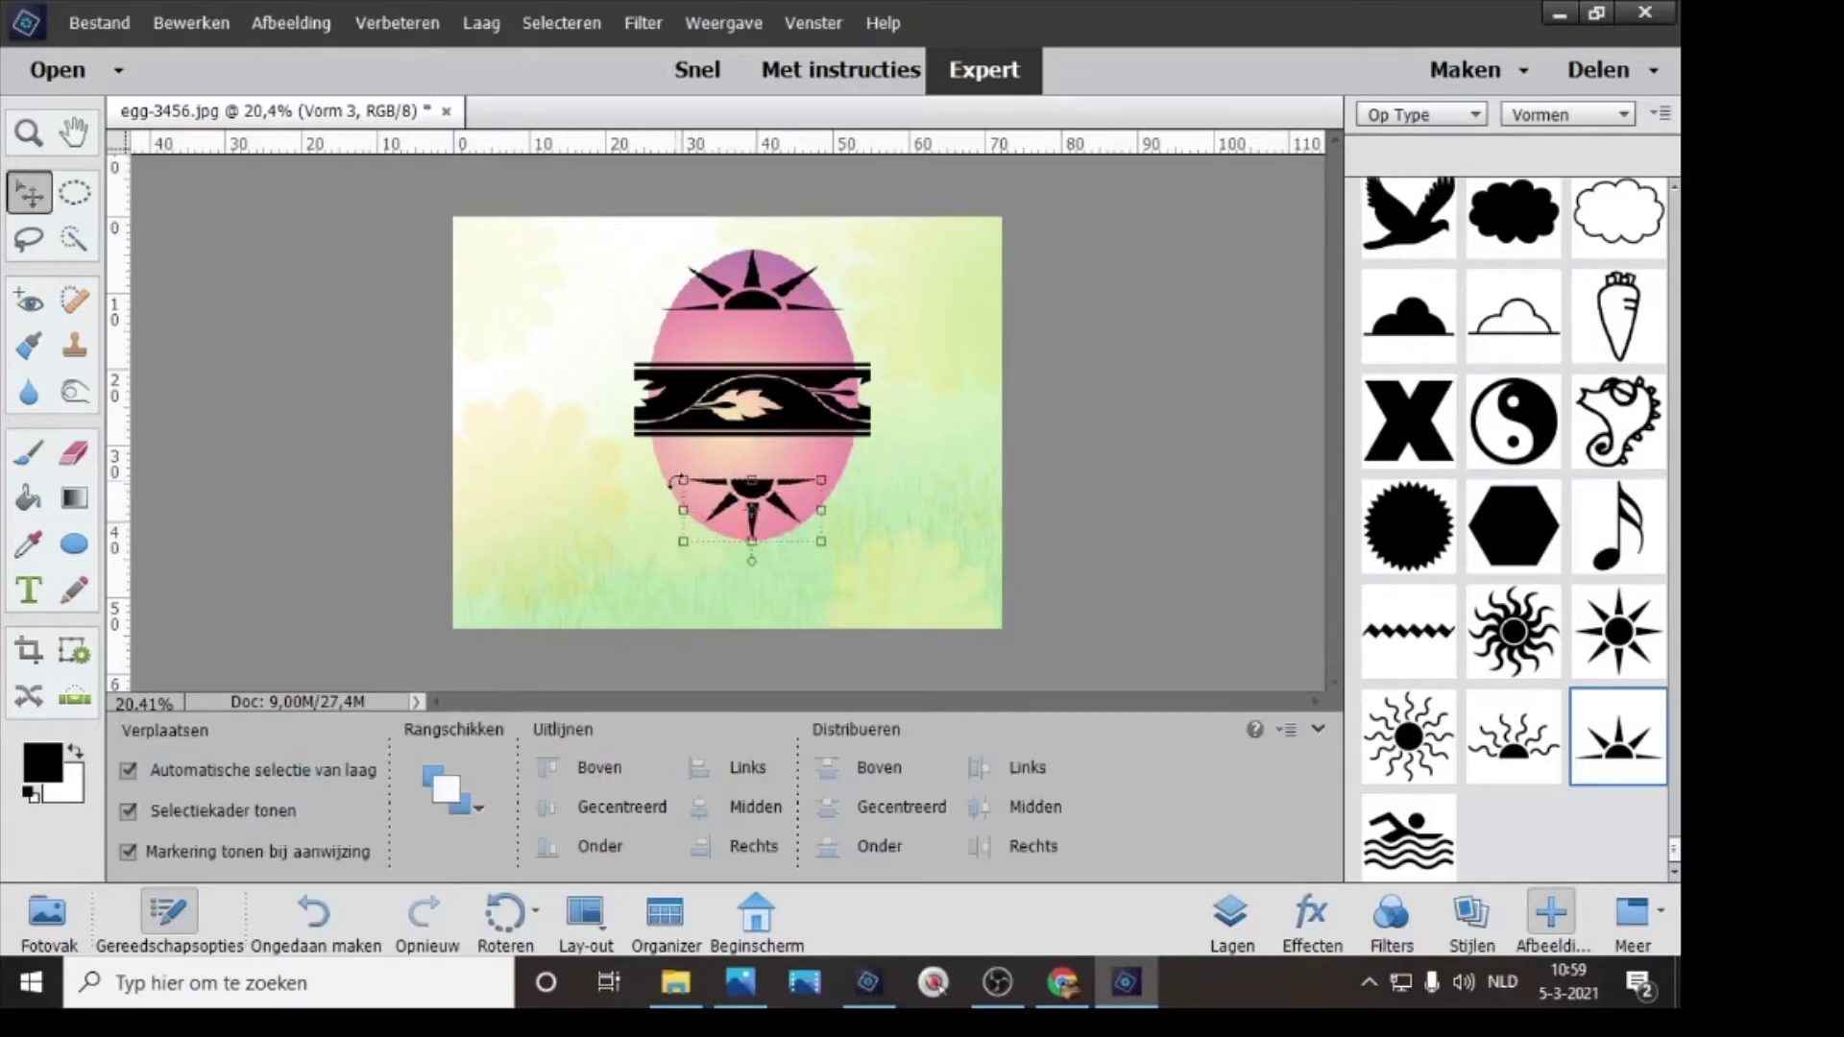
{"action": "left_click_drag", "start_coordinate": [678, 518], "coordinate": [658, 510]}
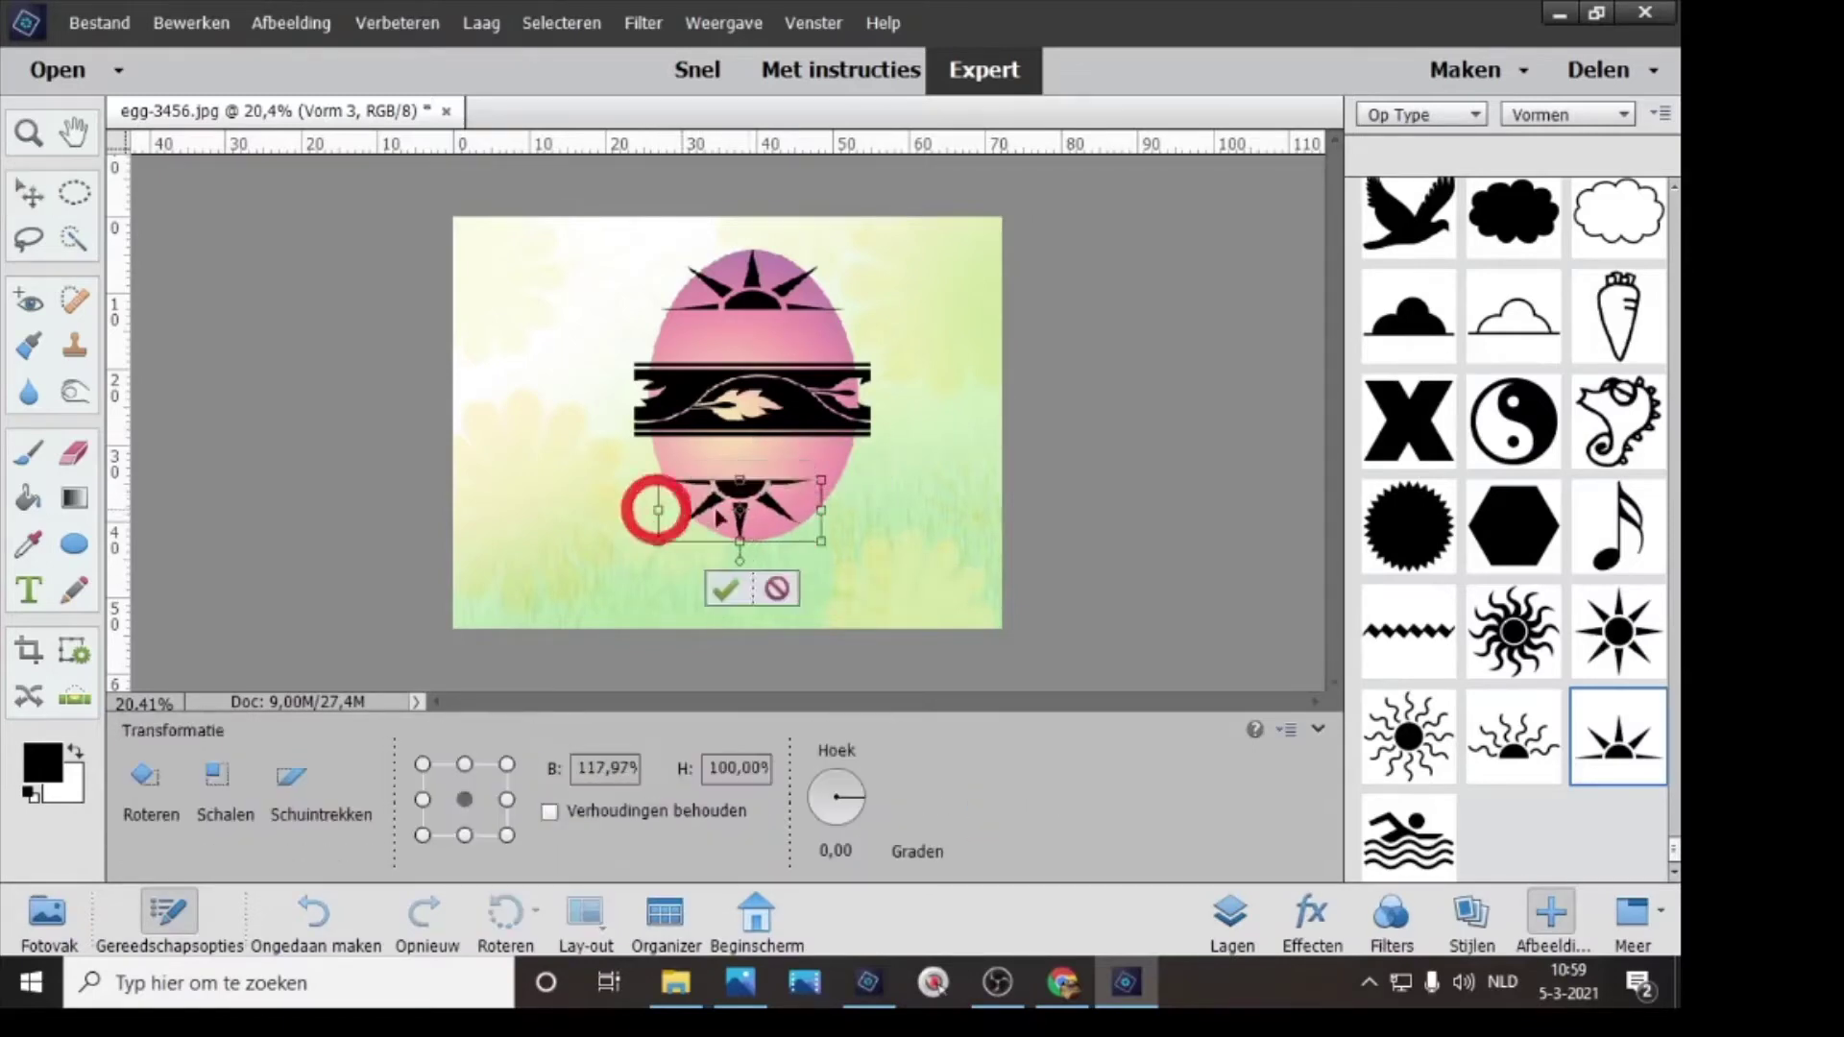
{"action": "left_click_drag", "start_coordinate": [822, 509], "coordinate": [752, 487]}
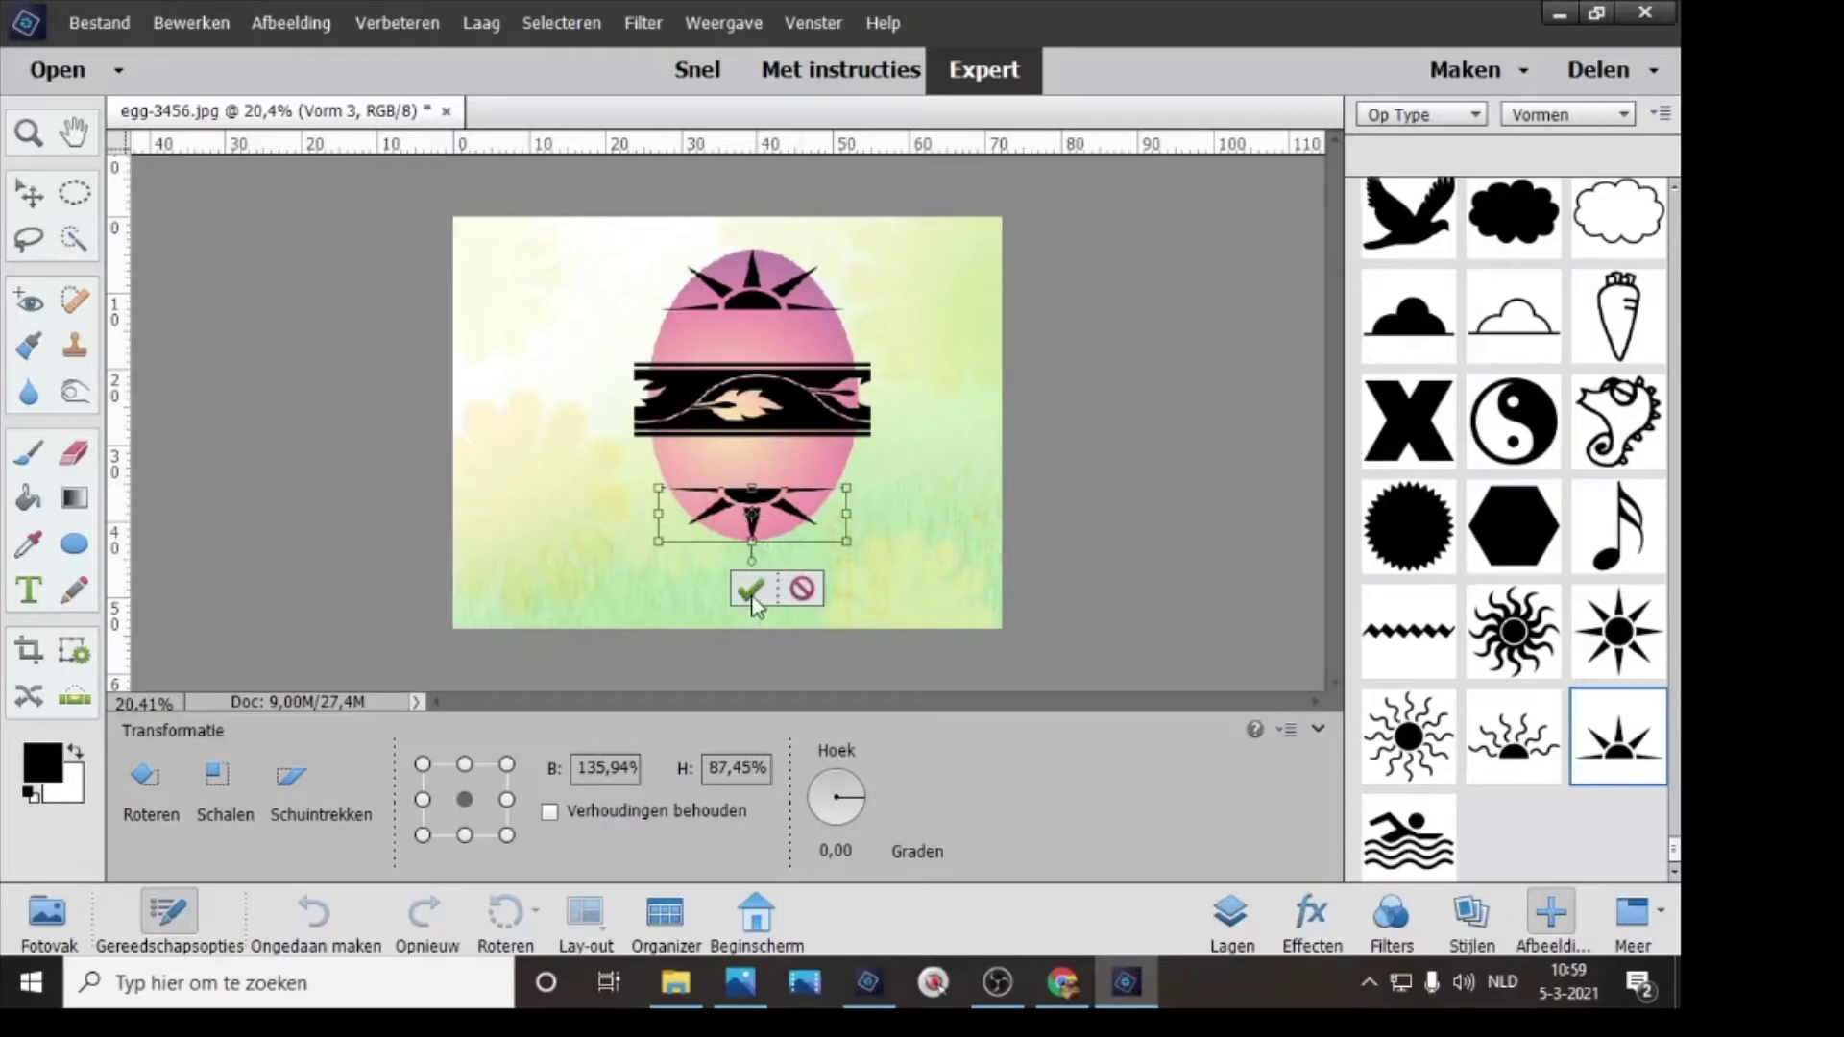
{"action": "left_click", "coordinate": [751, 590]}
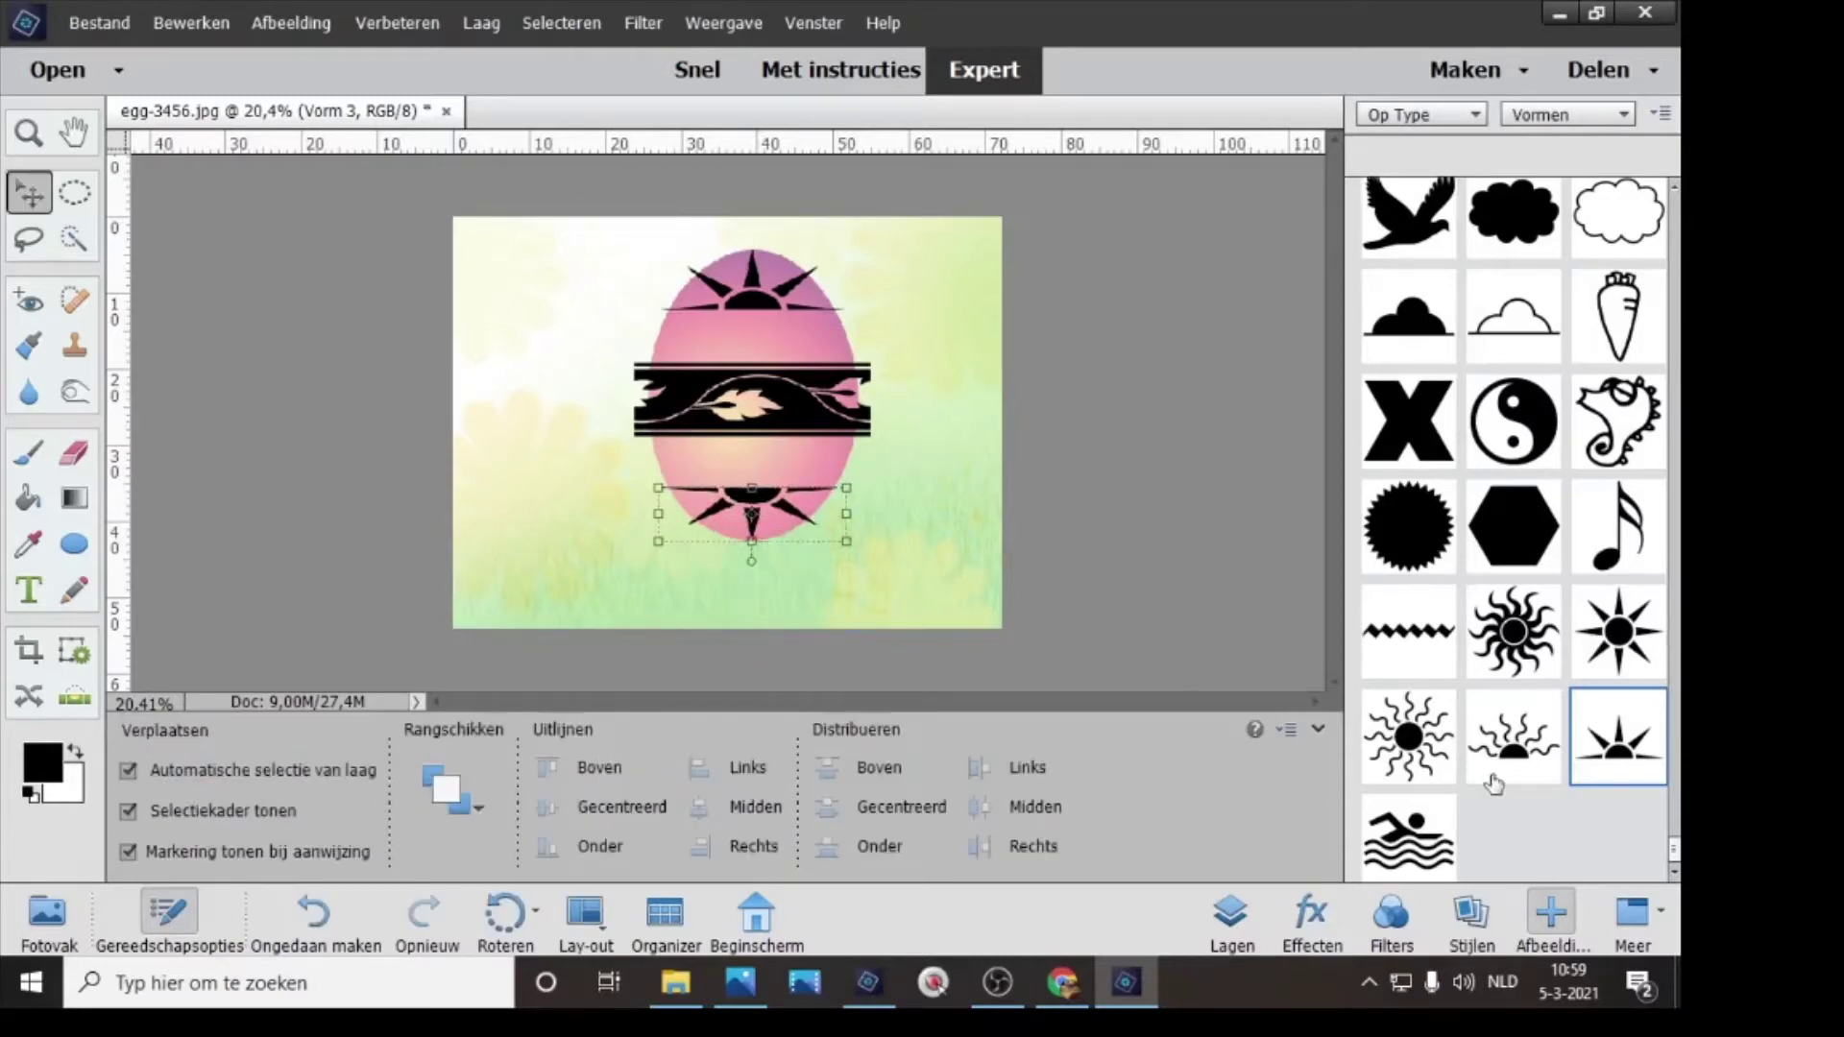
- Add the black chevron stripe band directly above the leaf band, stretch it to about 164% width and 126% height, and apply
{"action": "left_click_drag", "start_coordinate": [1676, 865], "coordinate": [1676, 687]}
{"action": "left_click_drag", "start_coordinate": [1621, 496], "coordinate": [636, 304]}
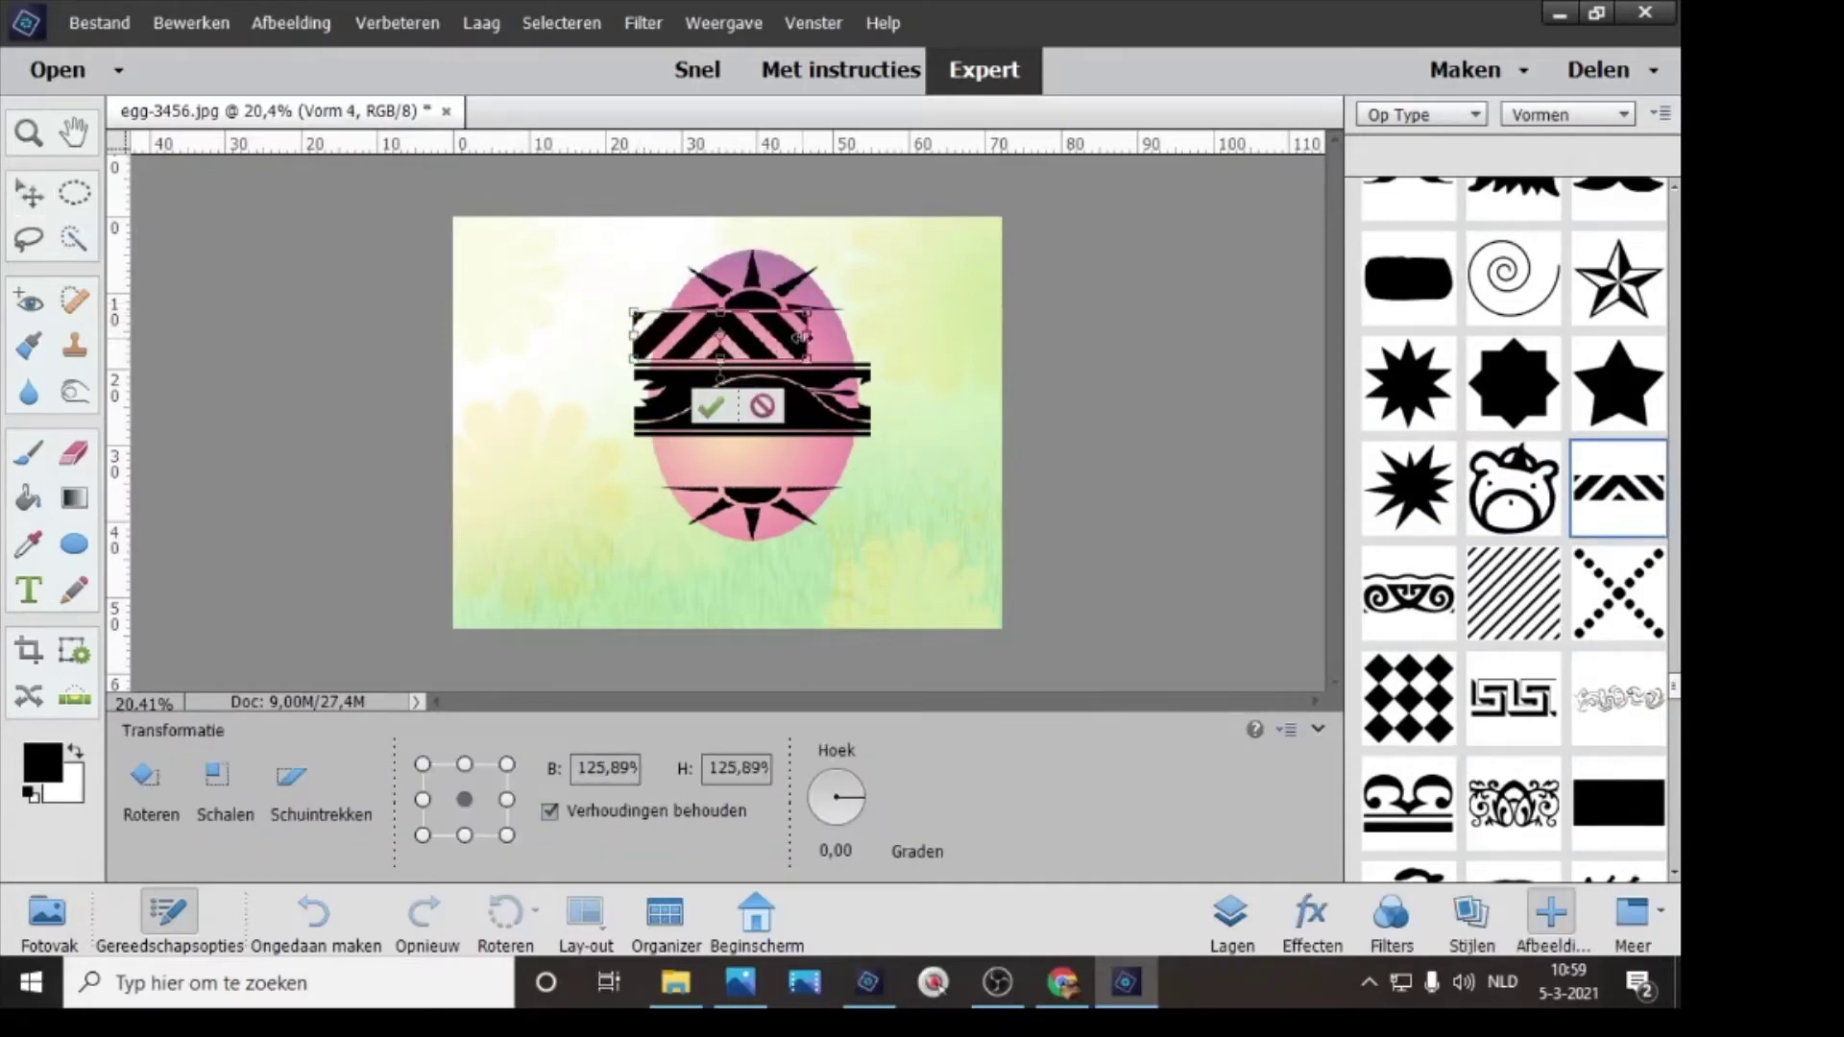
{"action": "left_click_drag", "start_coordinate": [807, 336], "coordinate": [860, 343]}
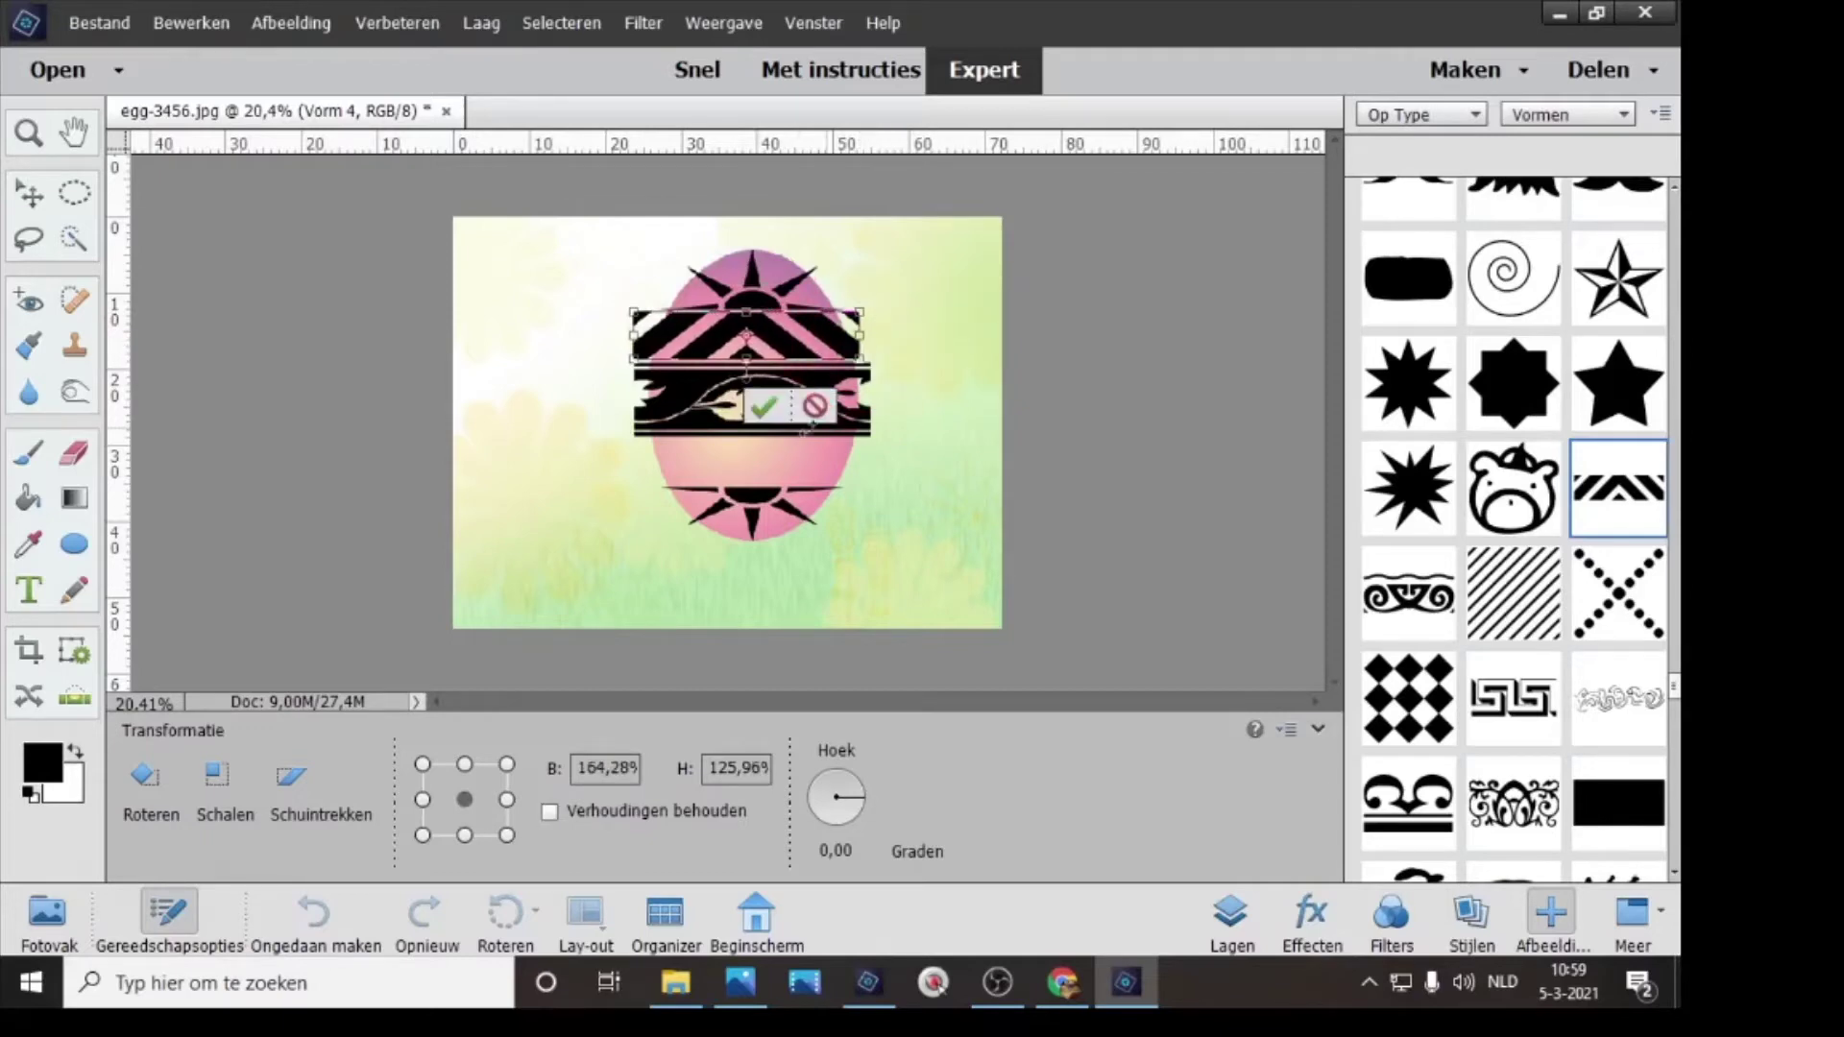
{"action": "left_click", "coordinate": [766, 411]}
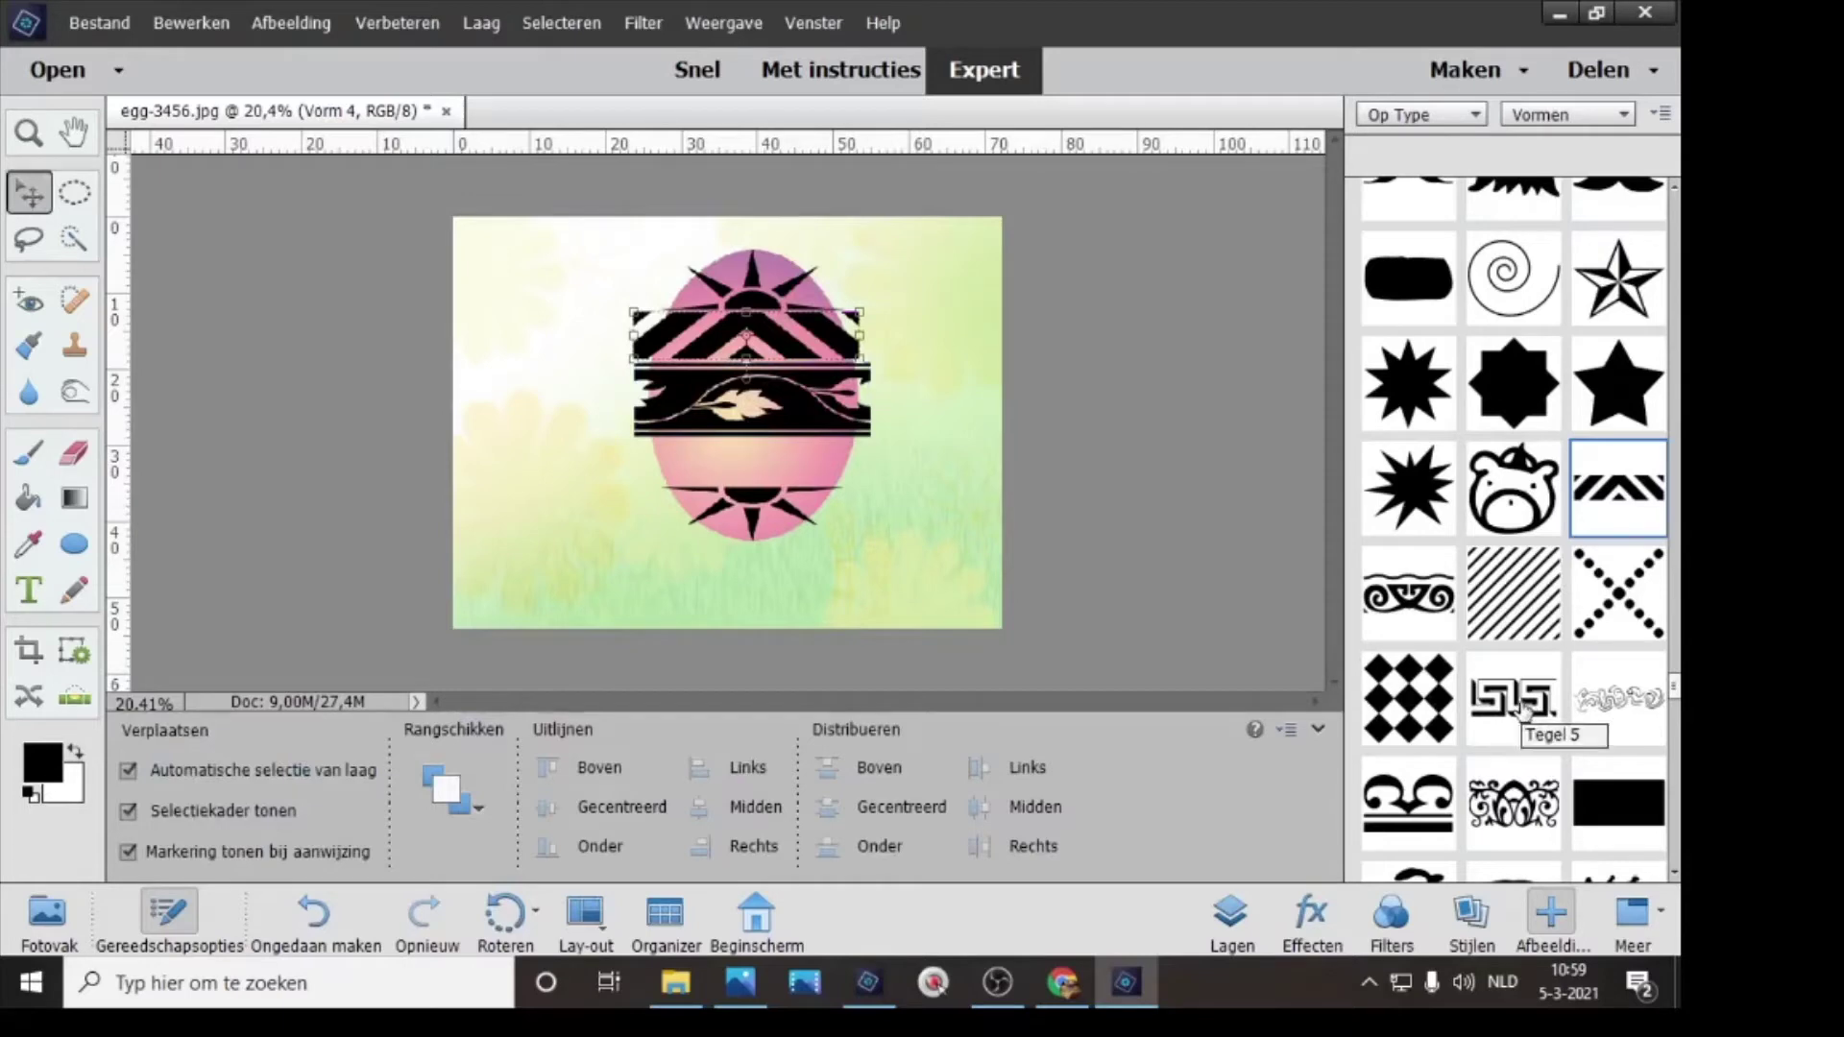
- Add the ornamental band with two round motifs below the leaf band, stretch it to about 163% width, flatten it slightly and apply
{"action": "left_click_drag", "start_coordinate": [1674, 687], "coordinate": [1678, 665]}
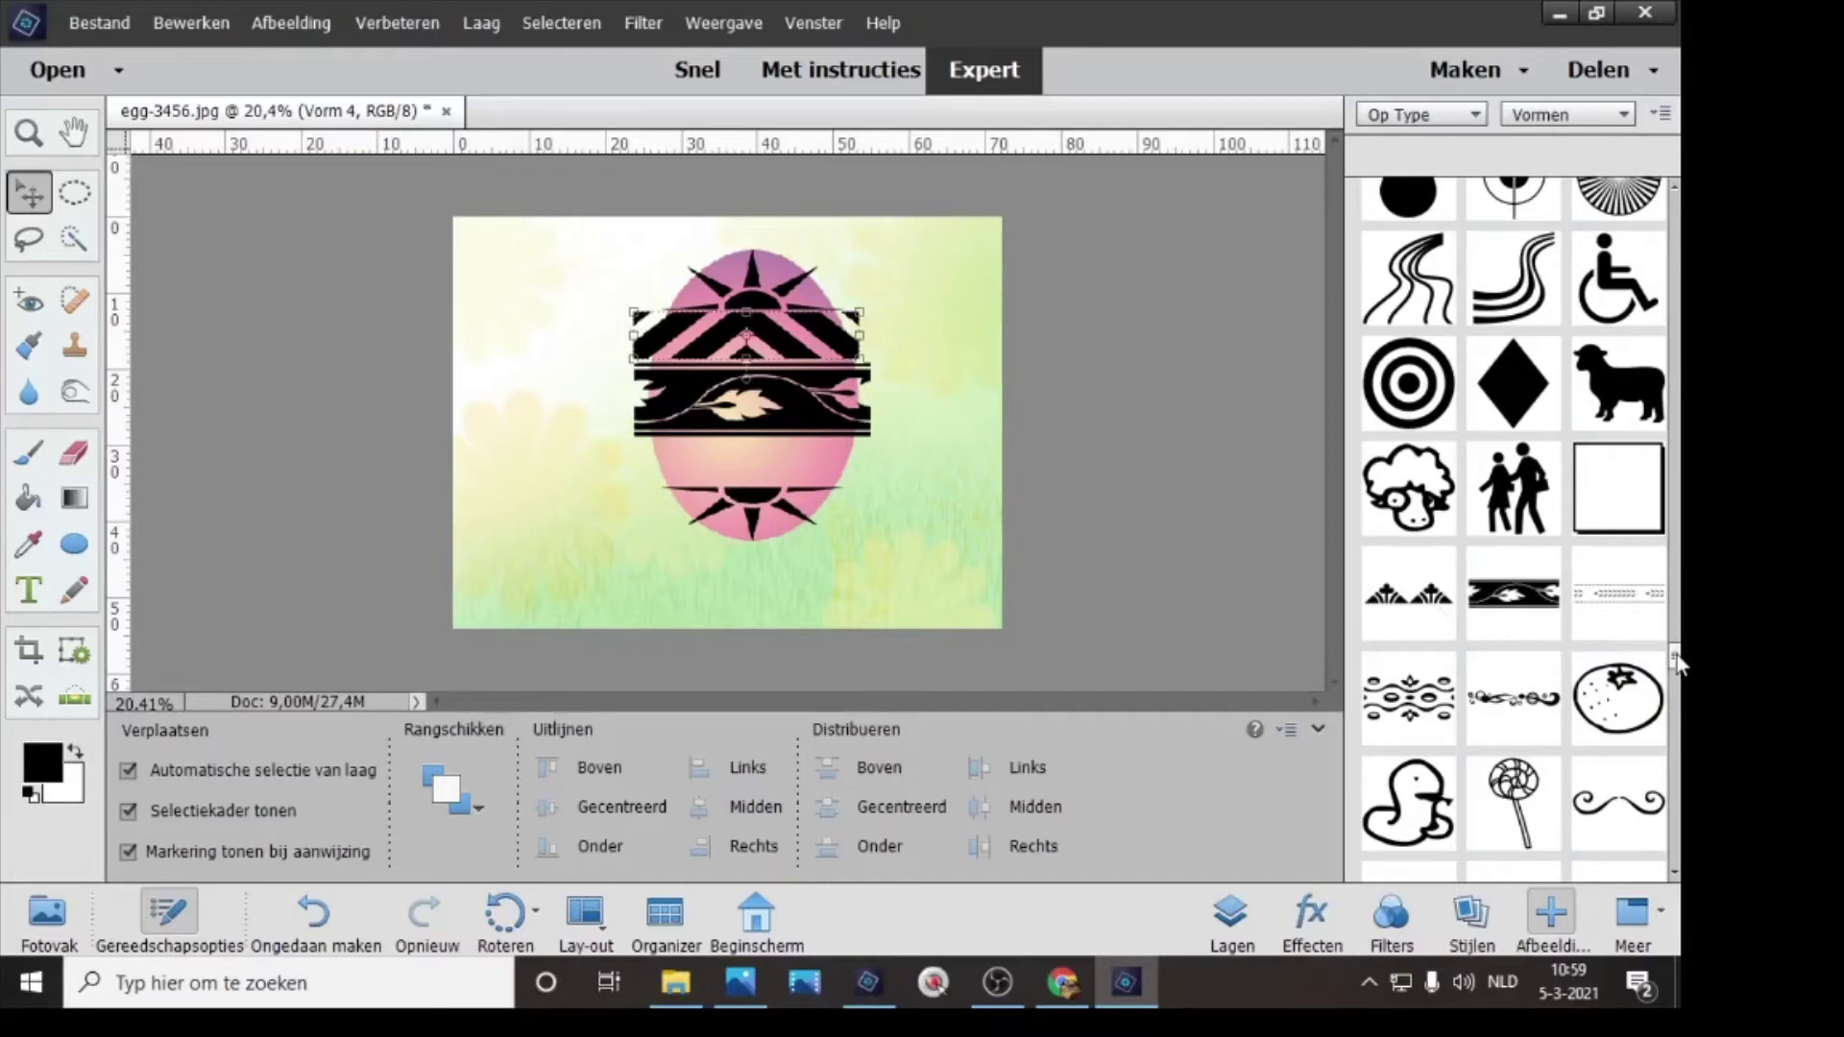
{"action": "left_click_drag", "start_coordinate": [1676, 662], "coordinate": [1679, 283]}
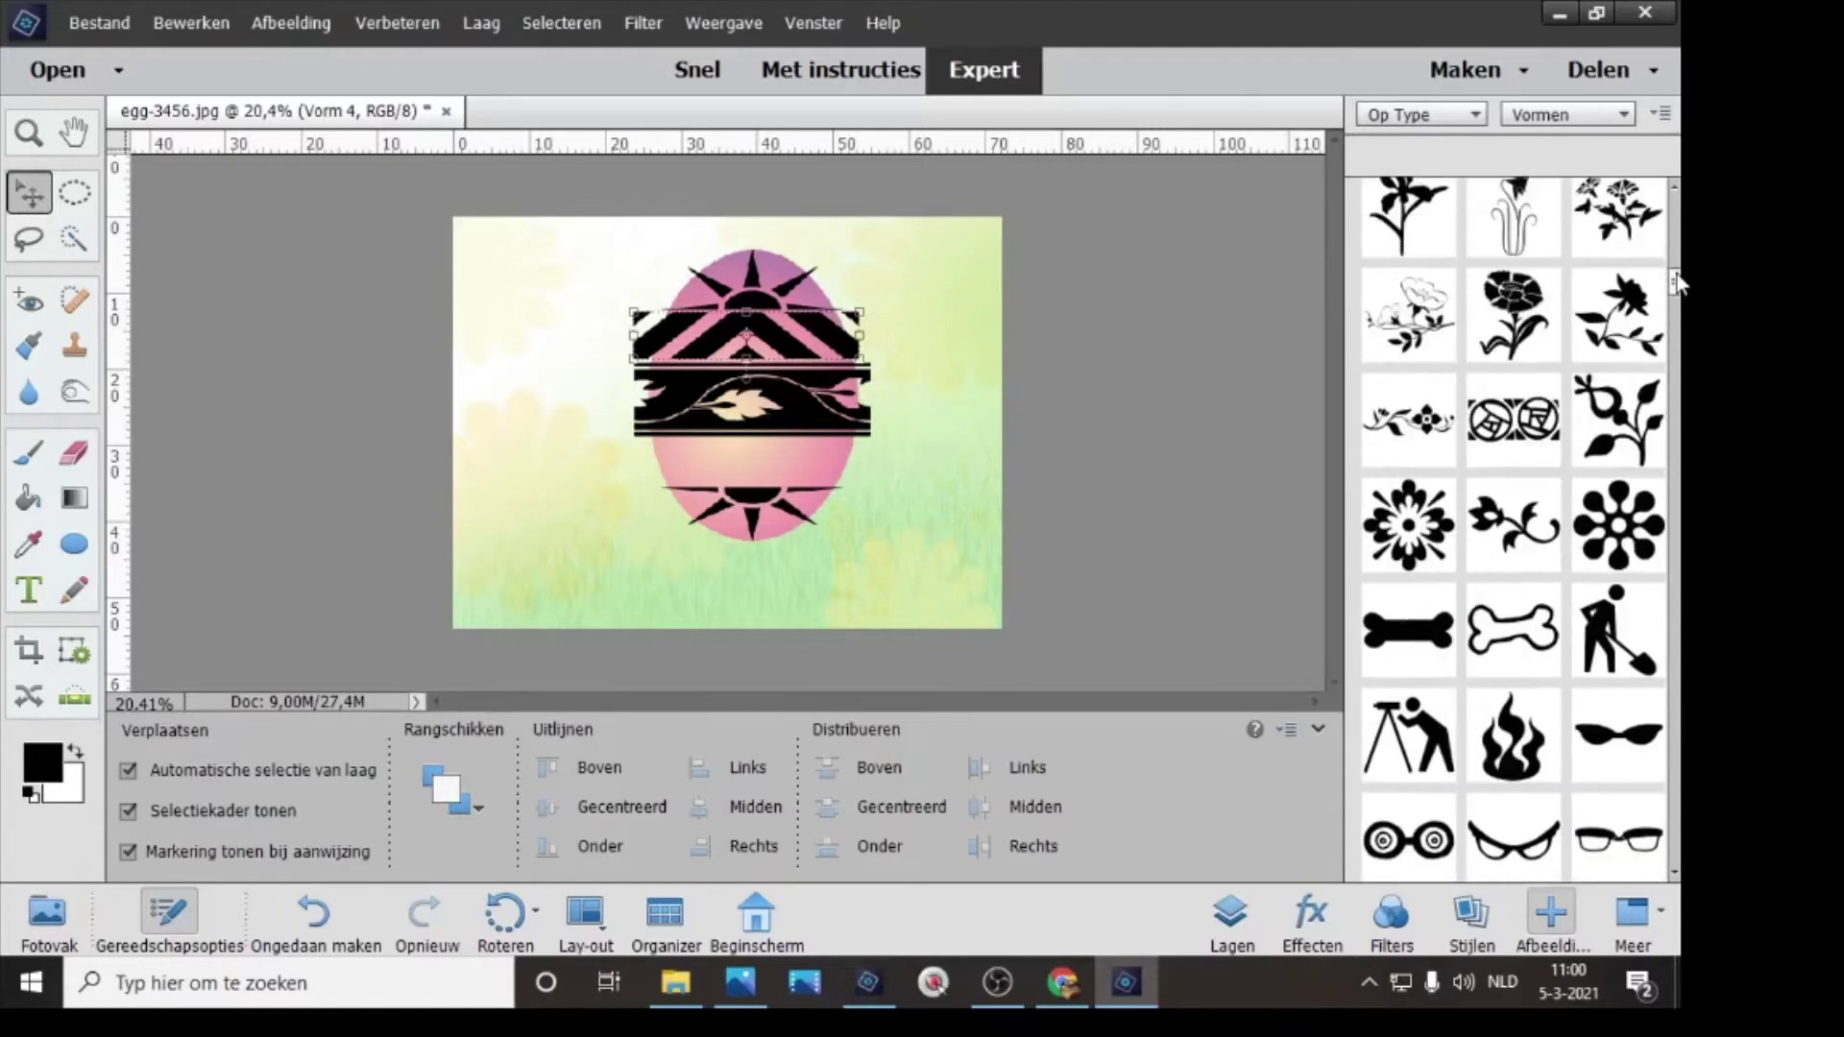
{"action": "left_click_drag", "start_coordinate": [1513, 419], "coordinate": [634, 455]}
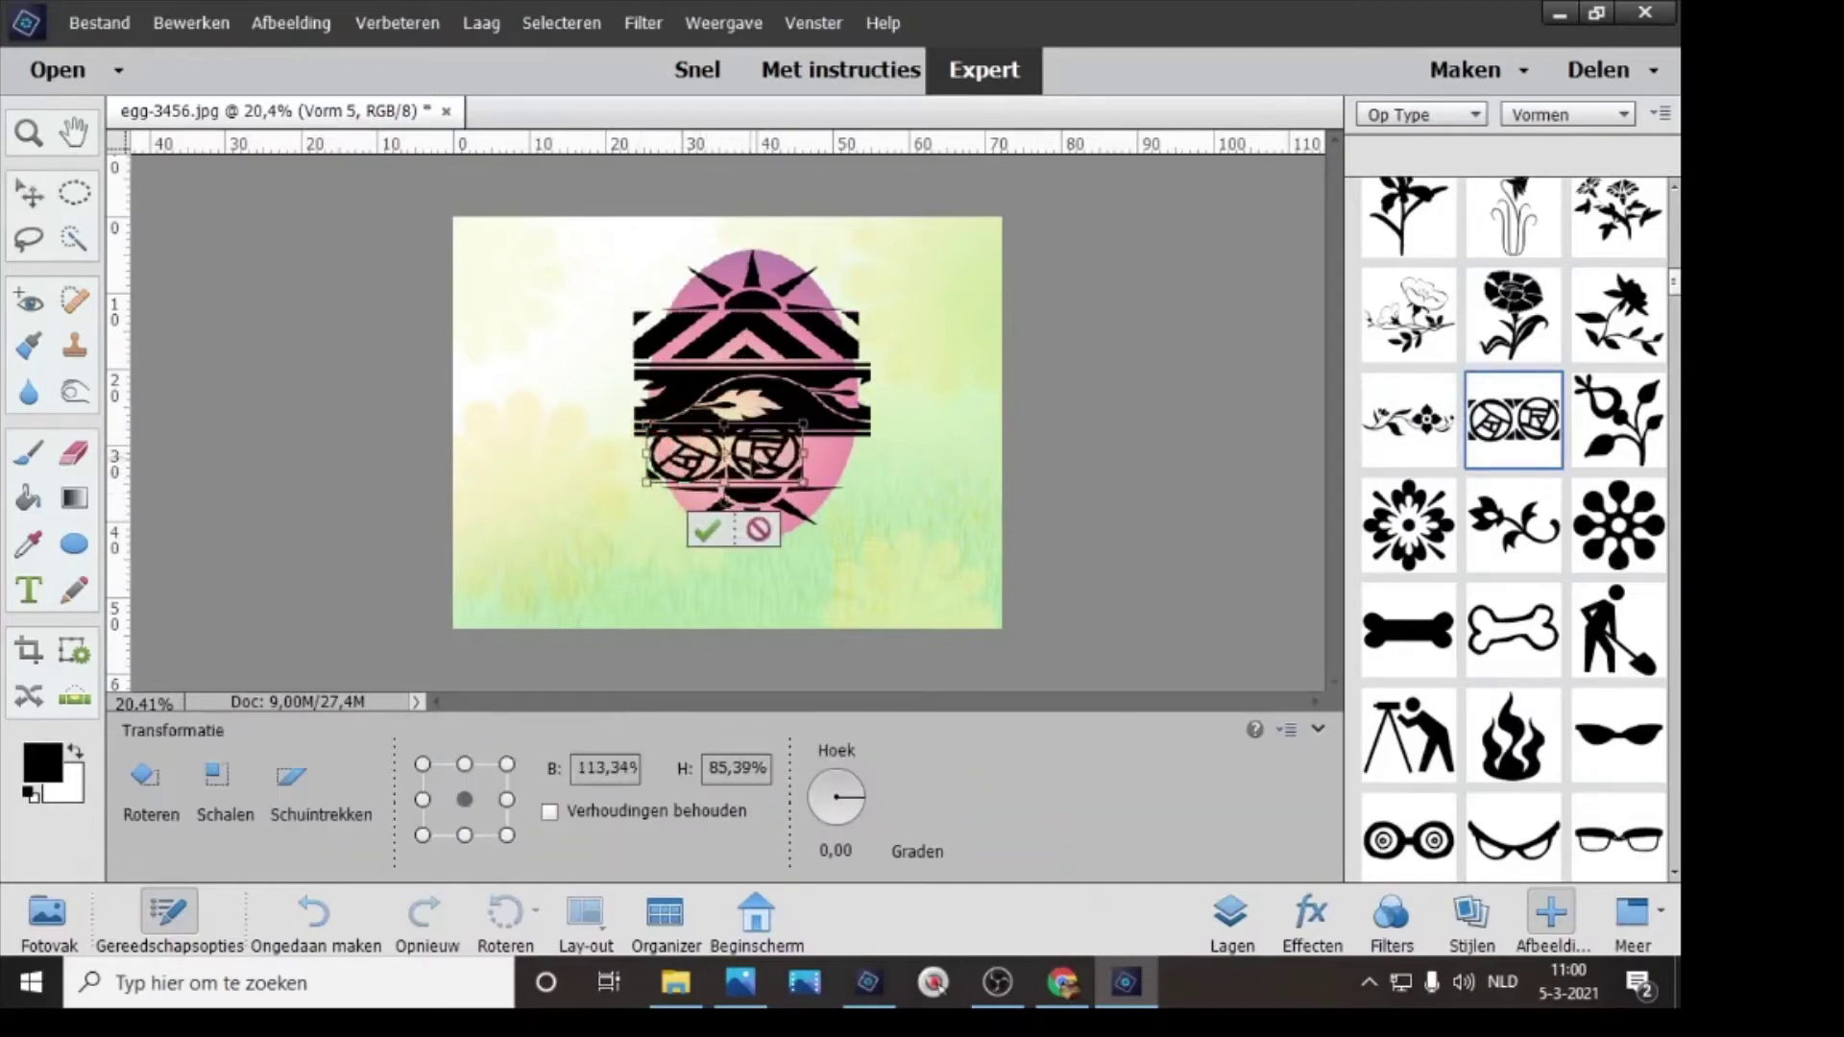
{"action": "left_click_drag", "start_coordinate": [807, 452], "coordinate": [874, 453]}
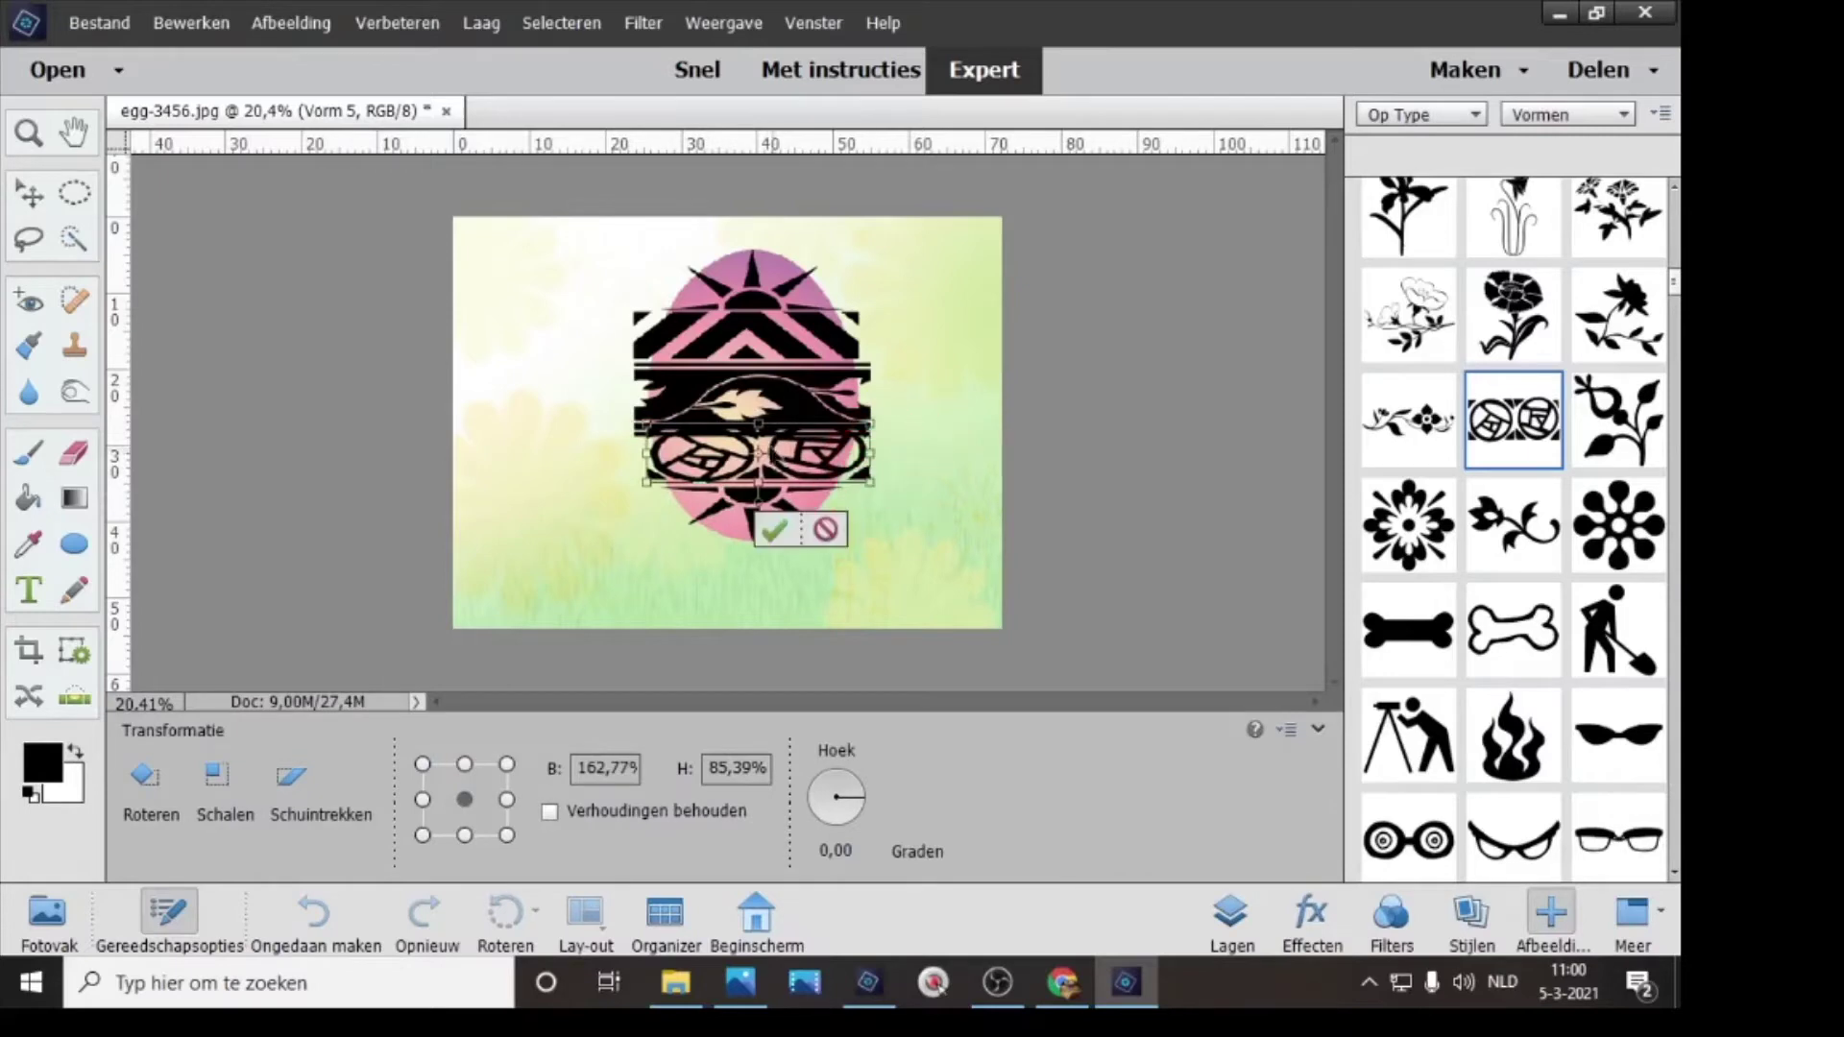
{"action": "left_click_drag", "start_coordinate": [758, 422], "coordinate": [758, 438]}
{"action": "left_click", "coordinate": [773, 527]}
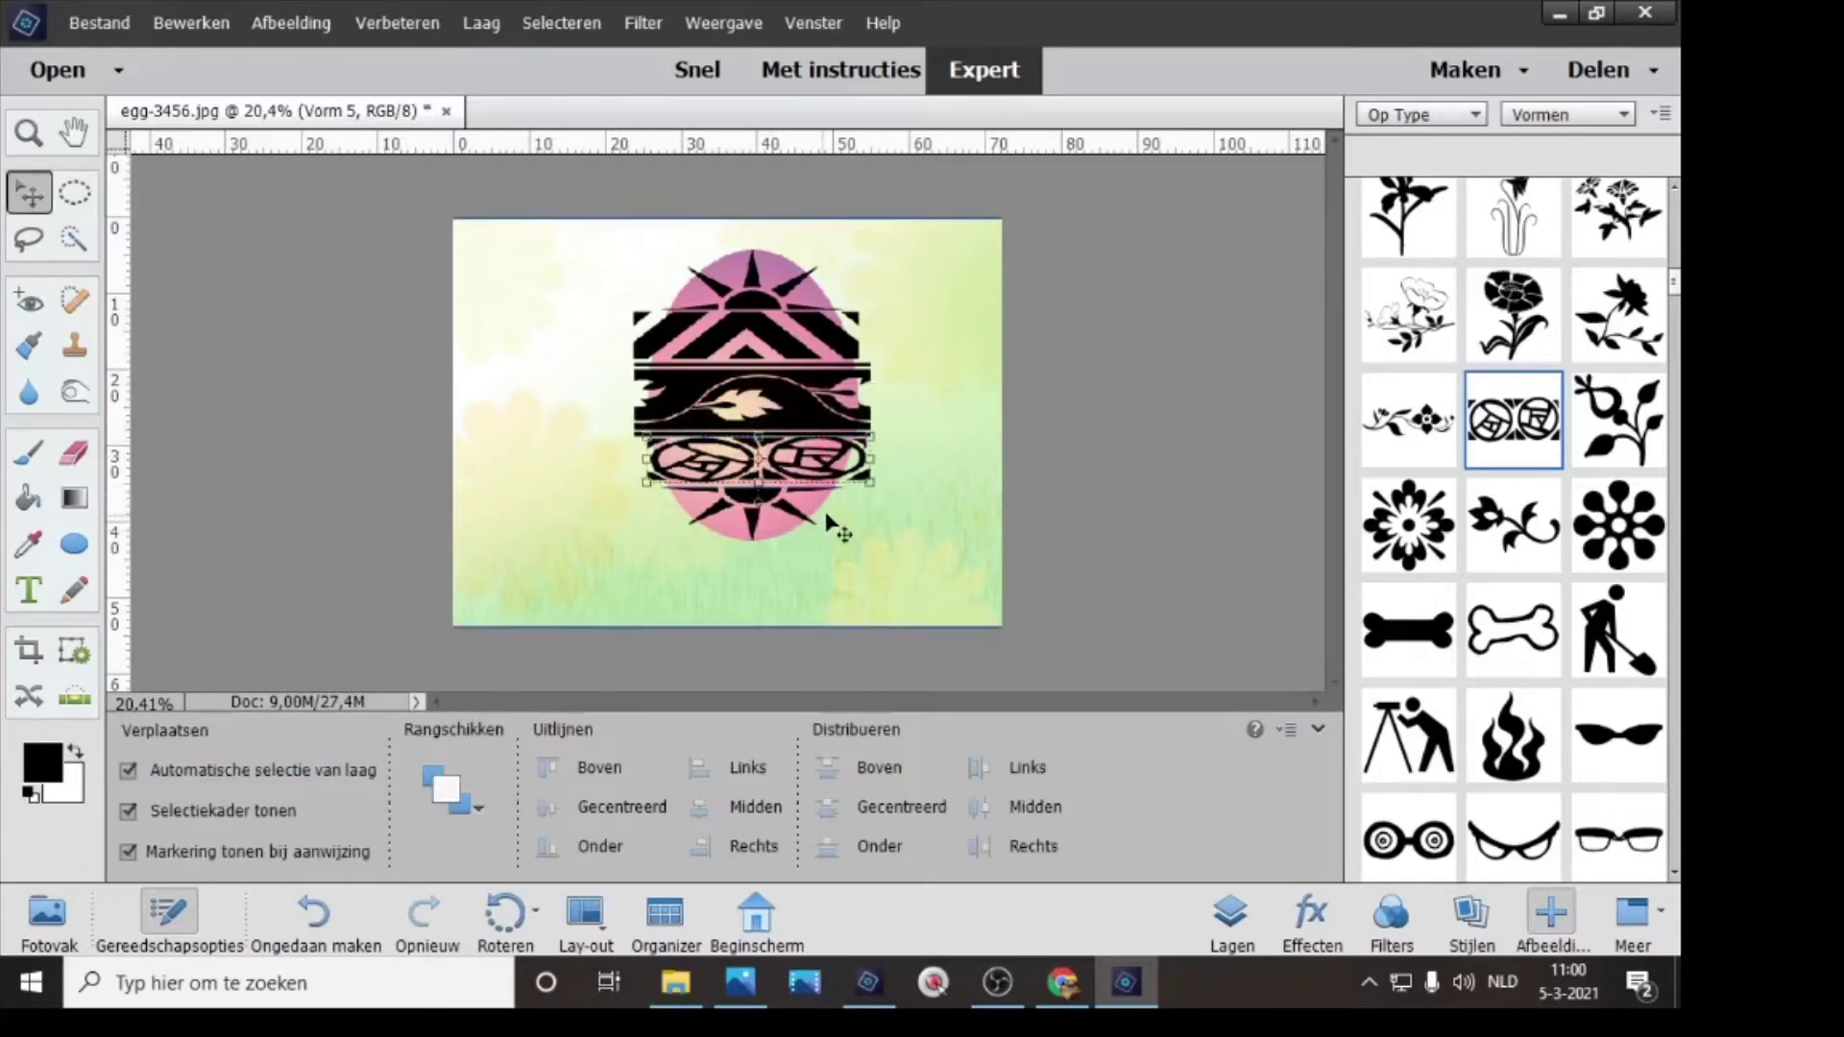
- Select the layers Vorm 1 through Vorm 5 and merge them into one shape layer with Vormen samenvoegen
{"action": "left_click", "coordinate": [1232, 919]}
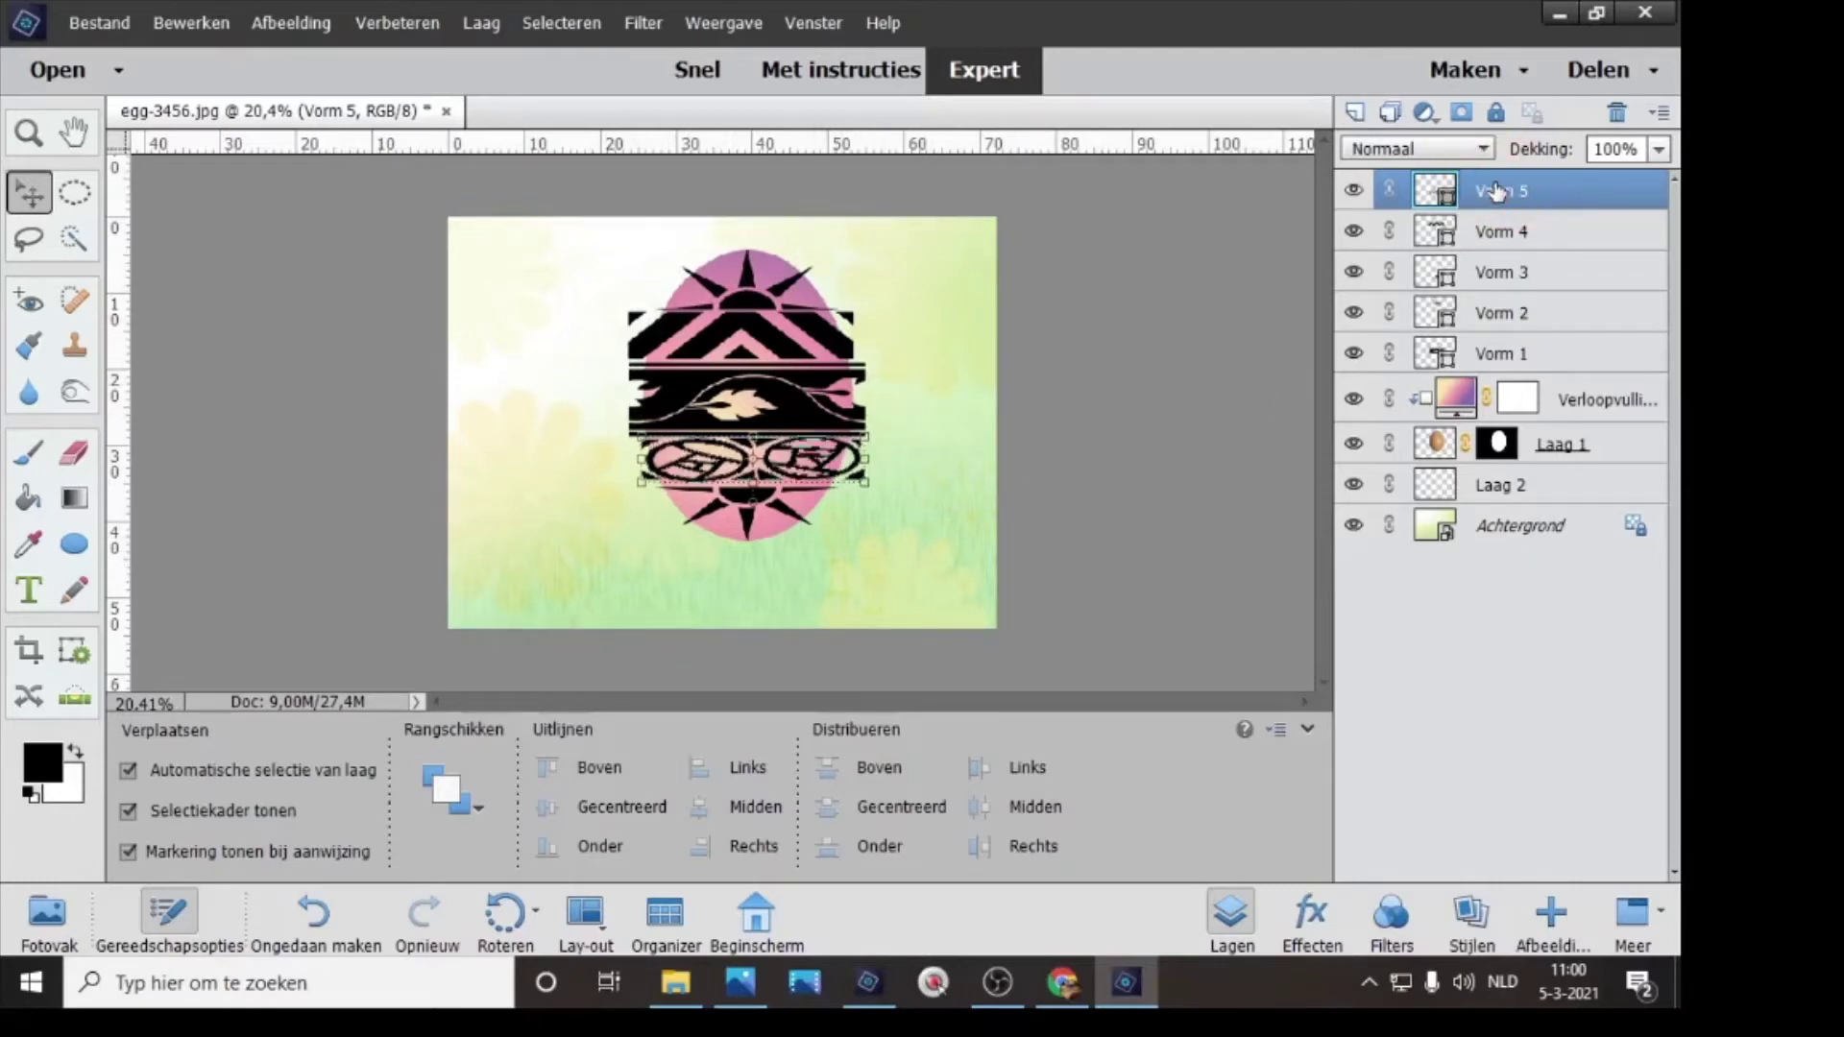
{"action": "key", "text": "shift"}
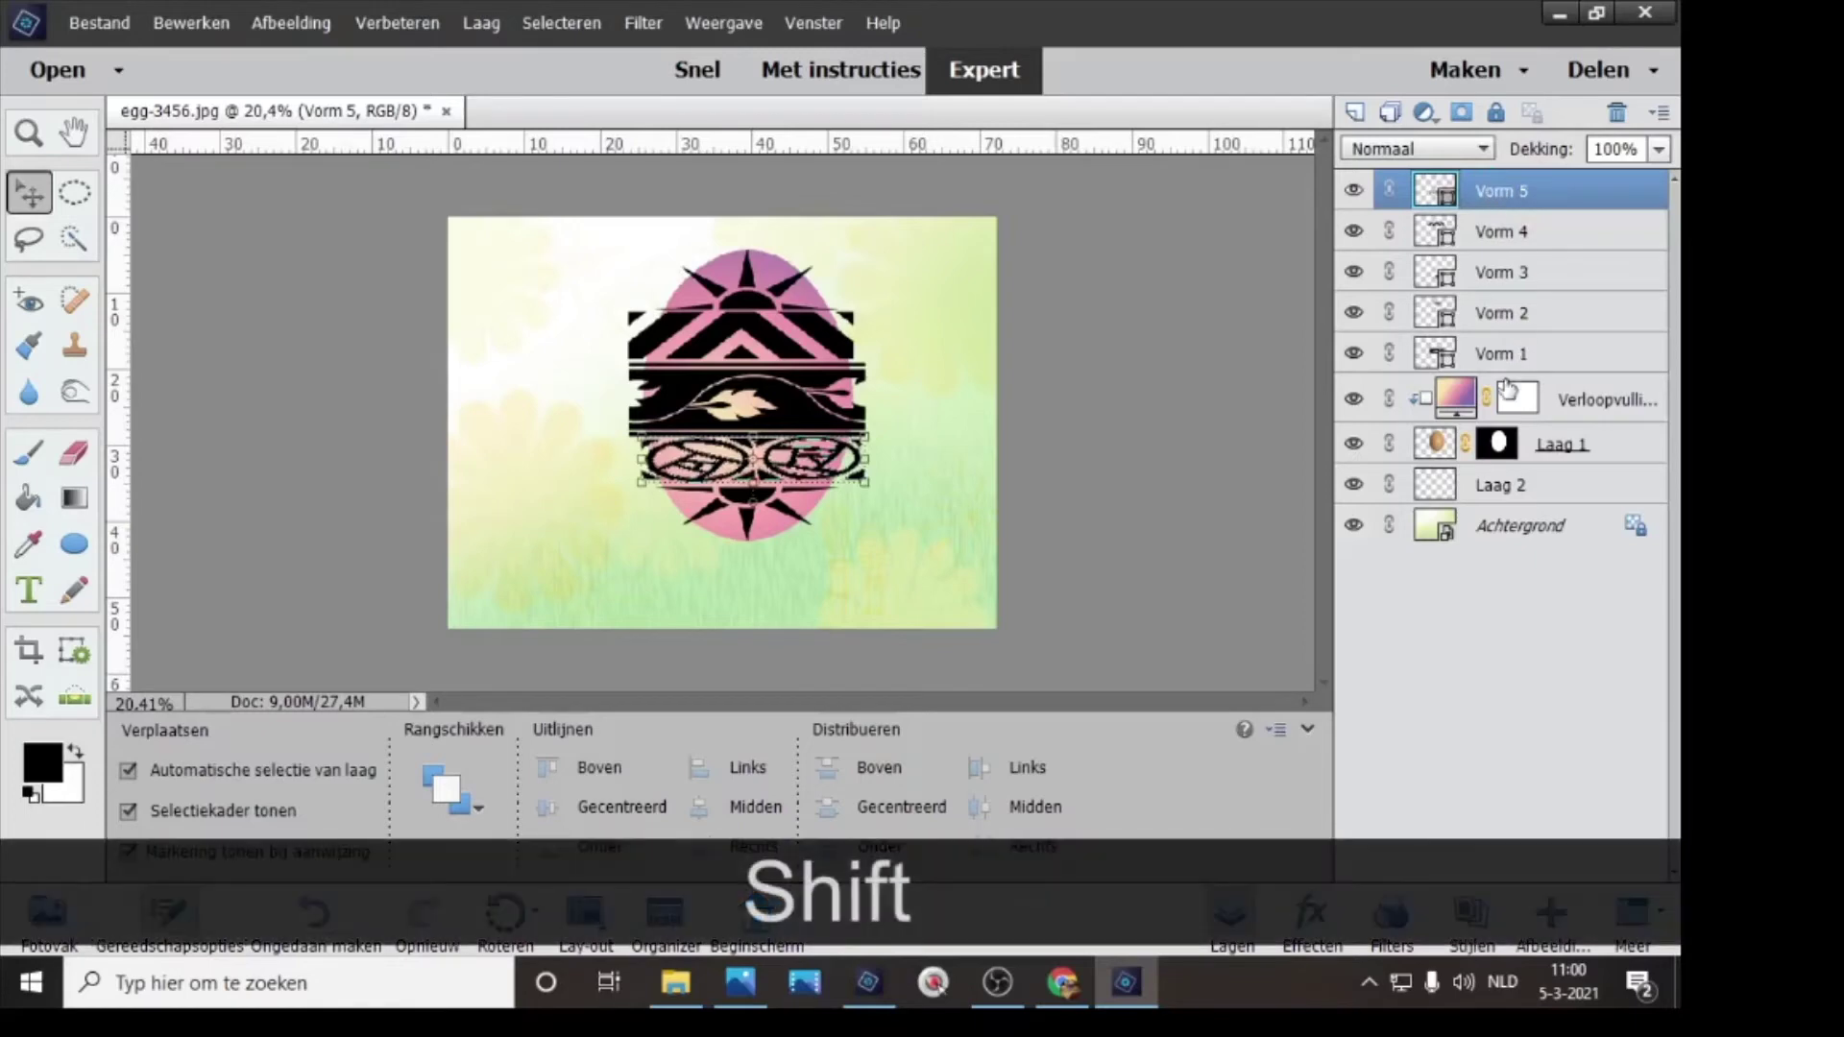
{"action": "left_click", "coordinate": [1503, 353], "text": "shift"}
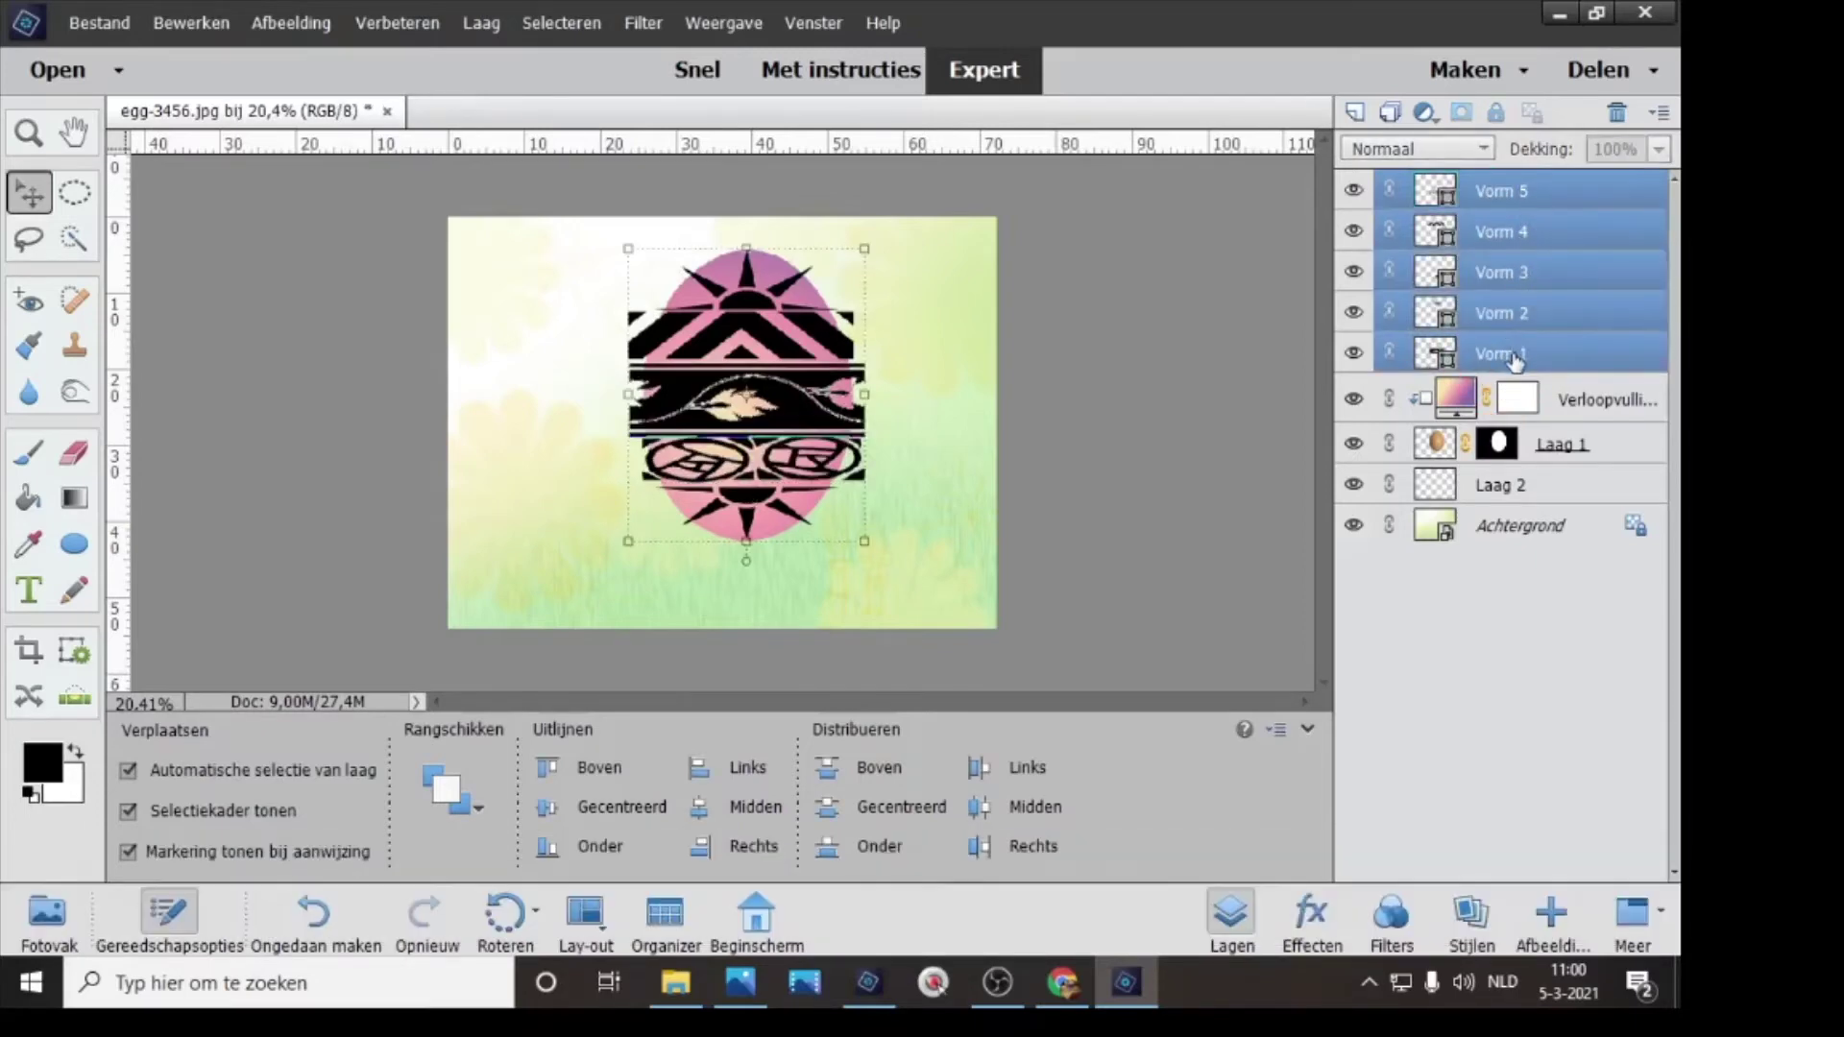
{"action": "right_click", "coordinate": [1513, 360]}
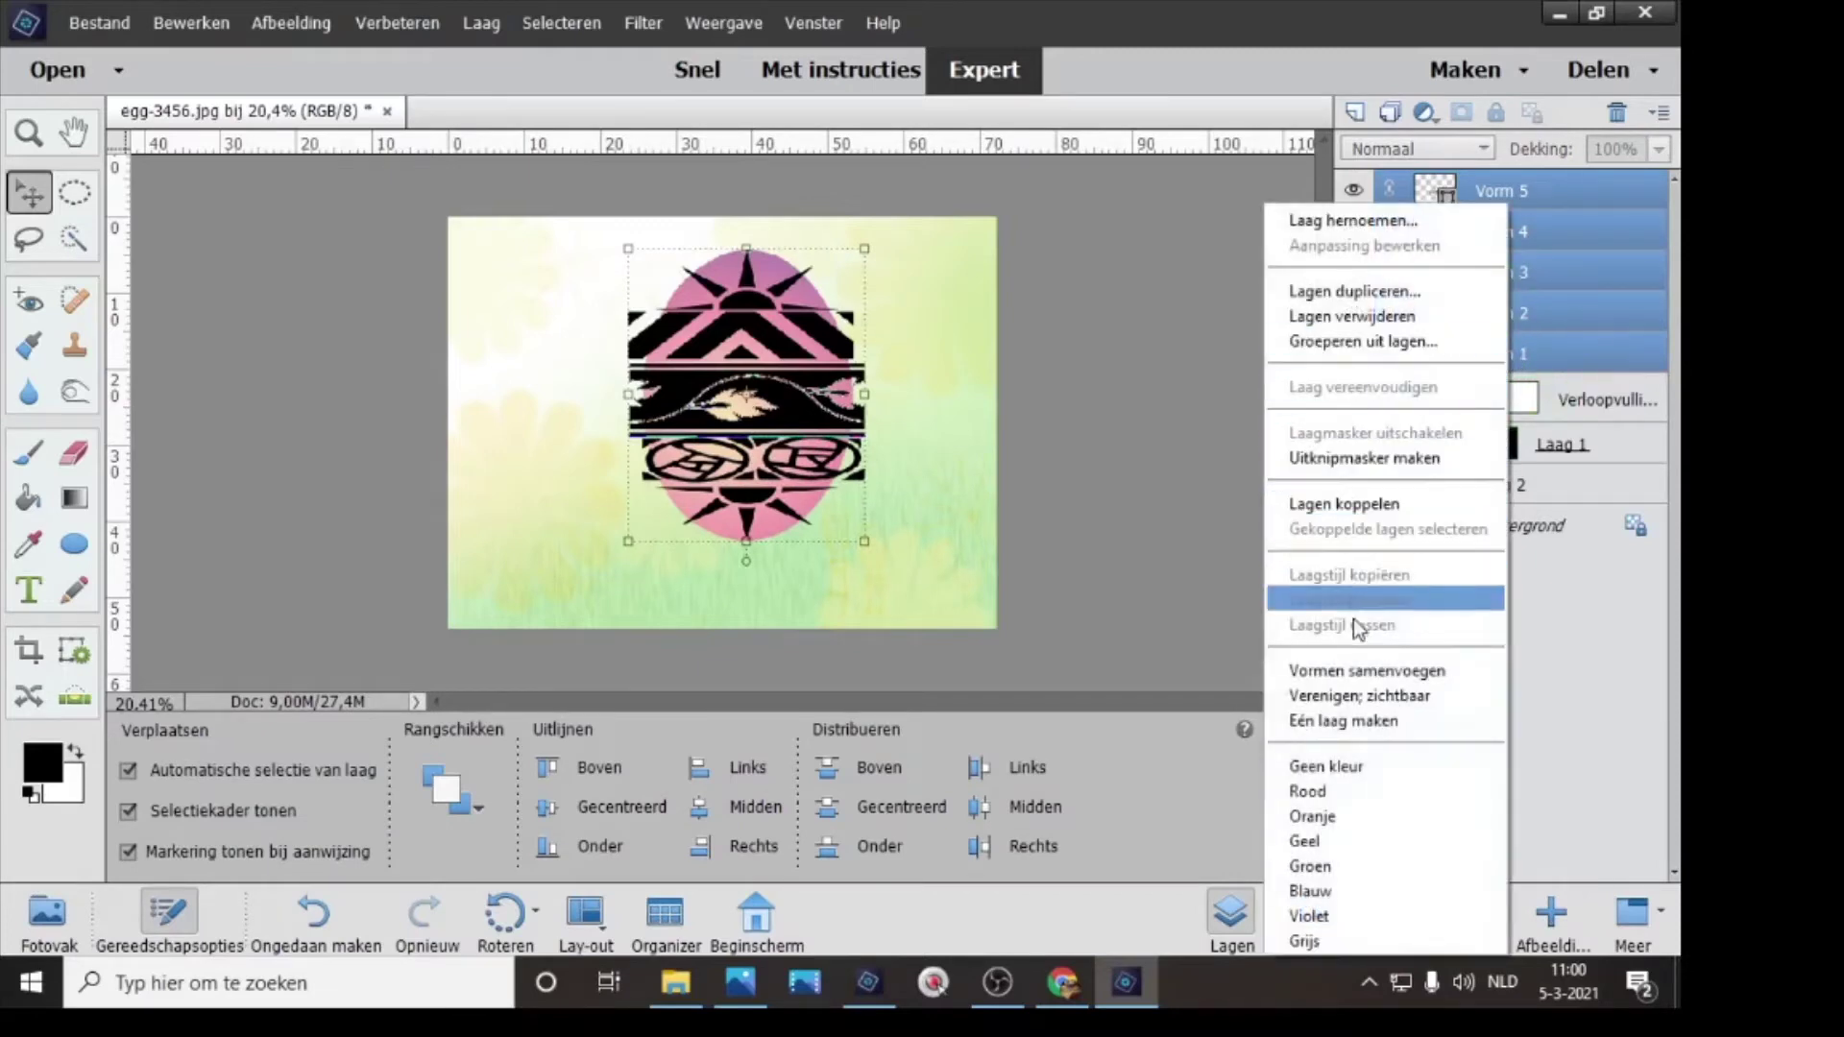
{"action": "left_click", "coordinate": [1352, 669]}
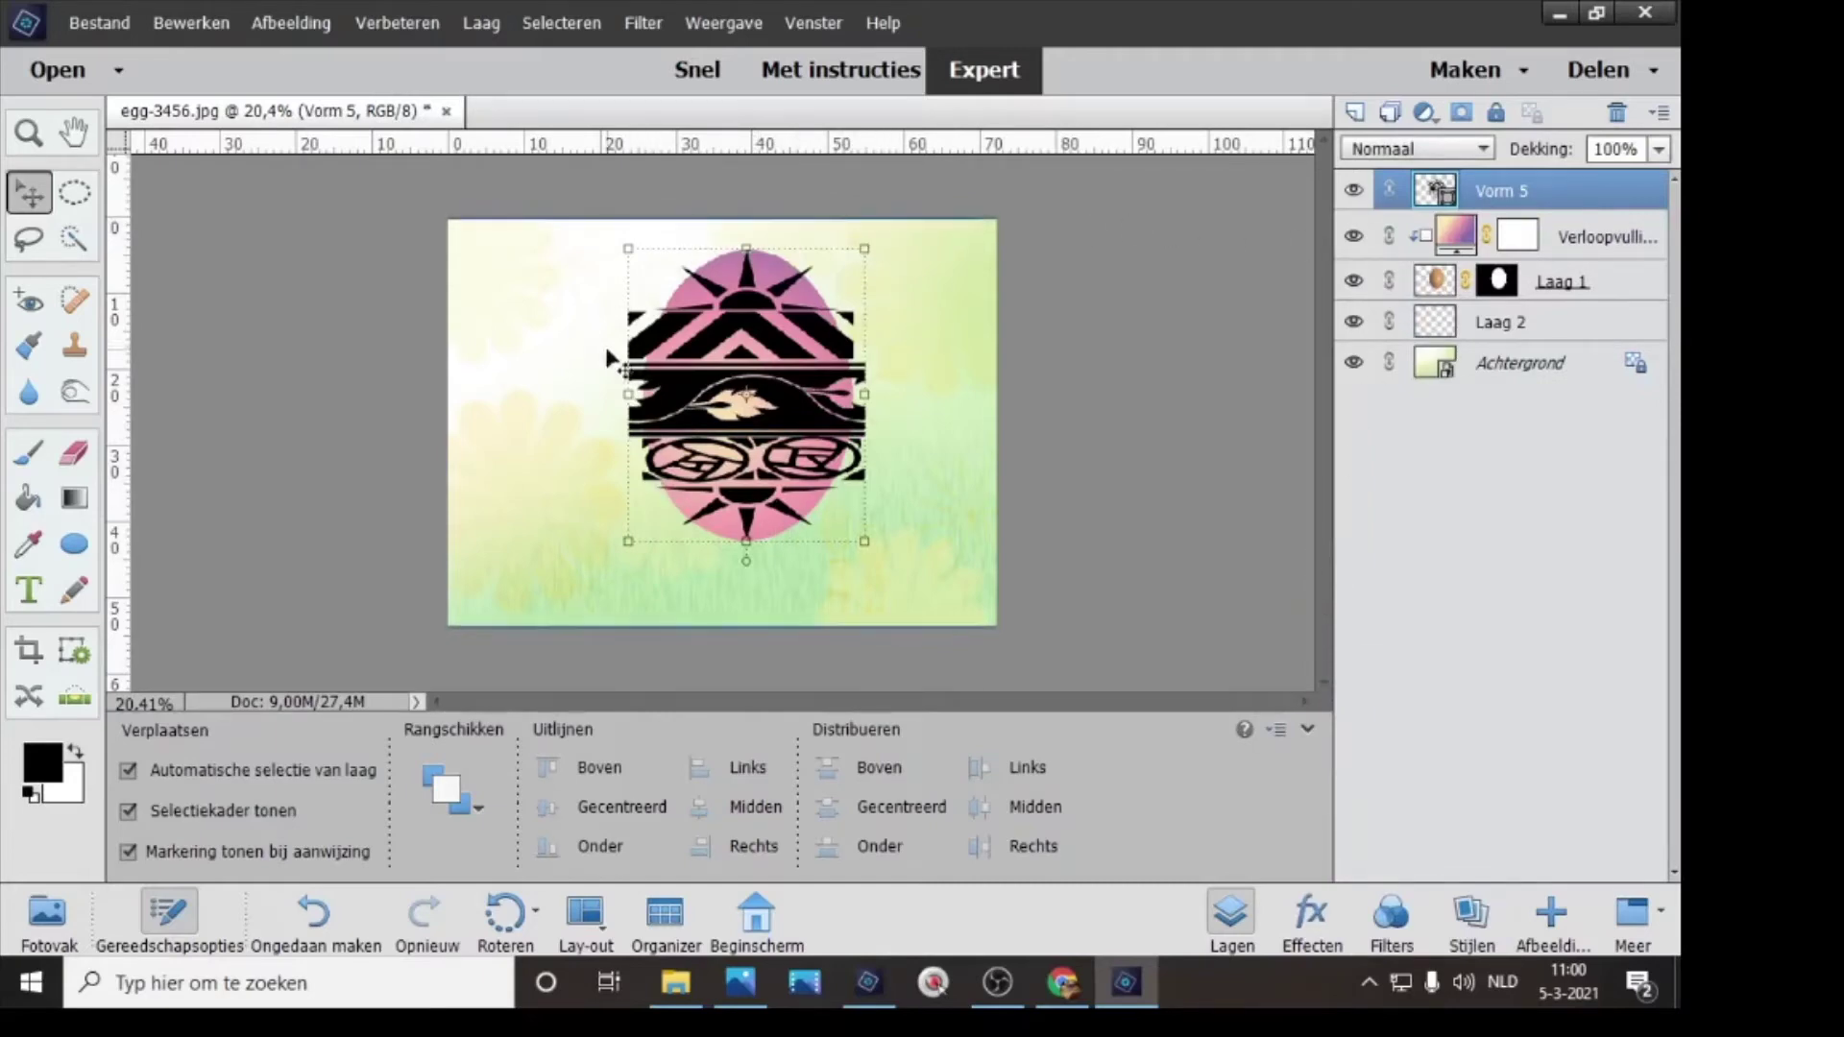
- Copy the egg-shaped layer mask from Laag 1 onto the Vorm 5 layer
{"action": "left_click", "coordinate": [1501, 284]}
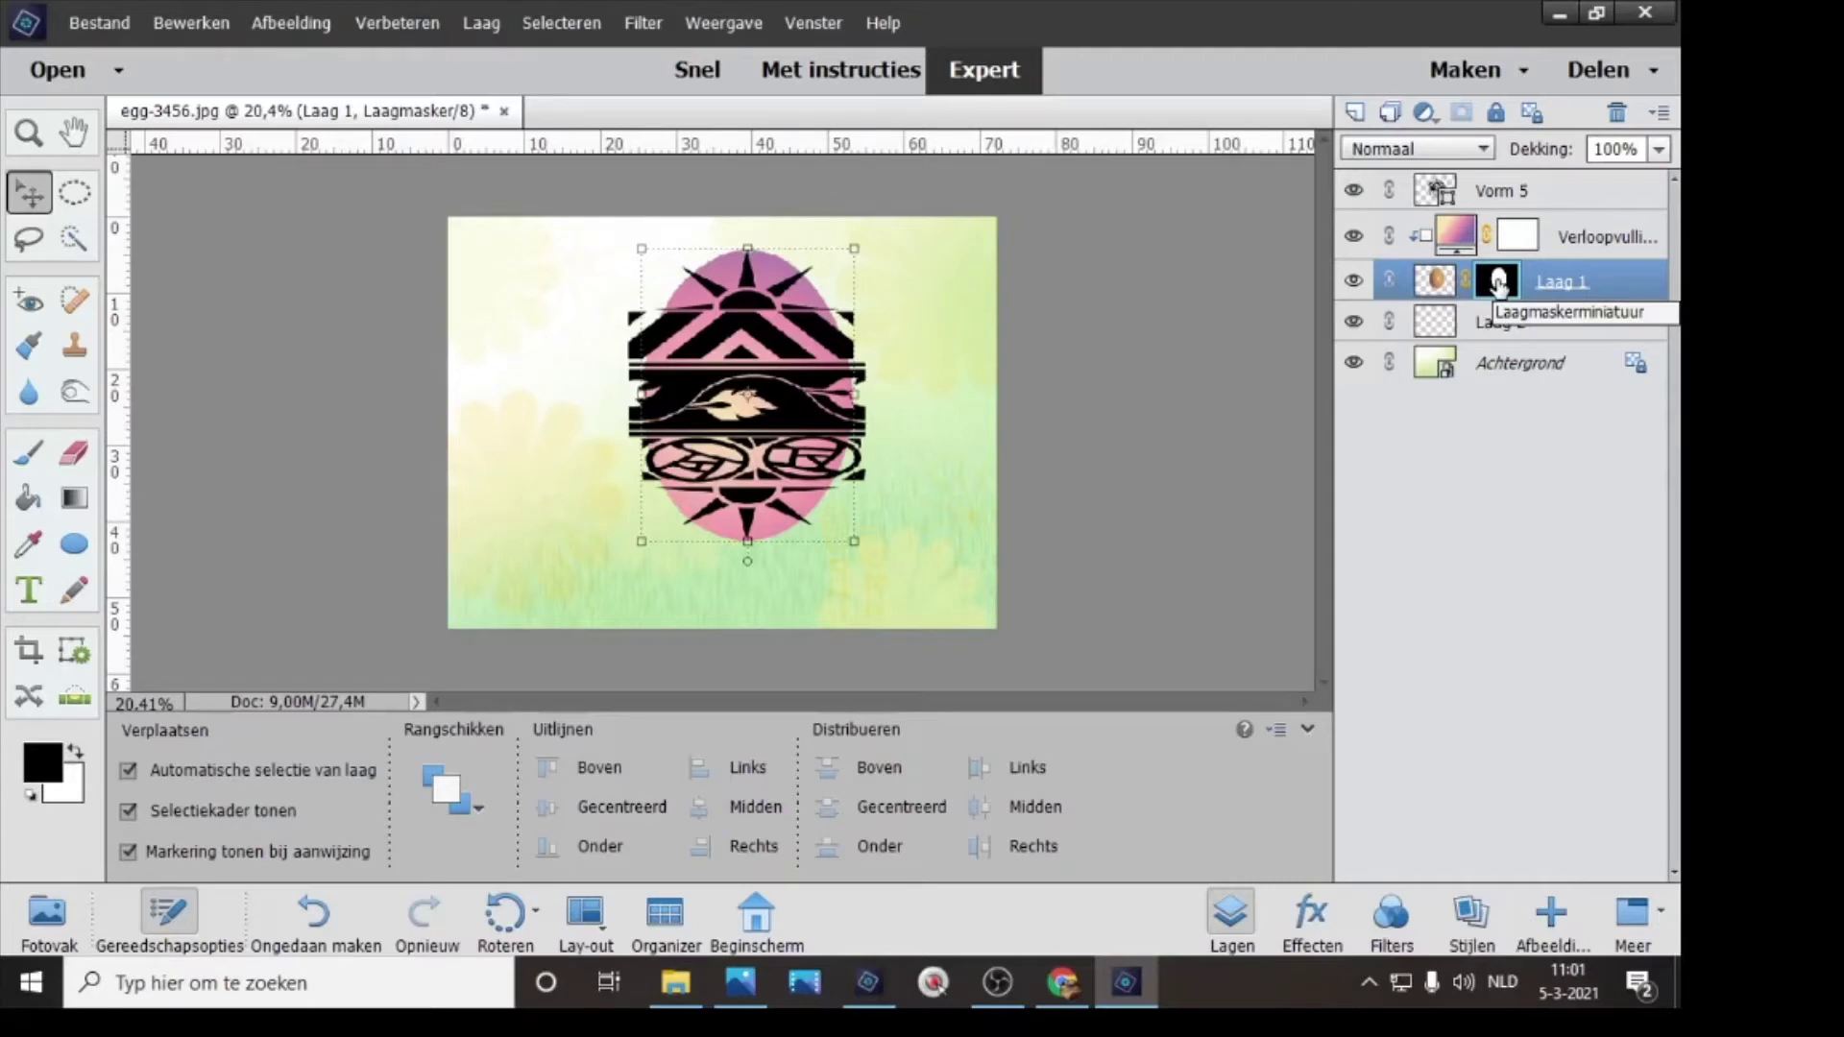
{"action": "key", "text": "ctrl"}
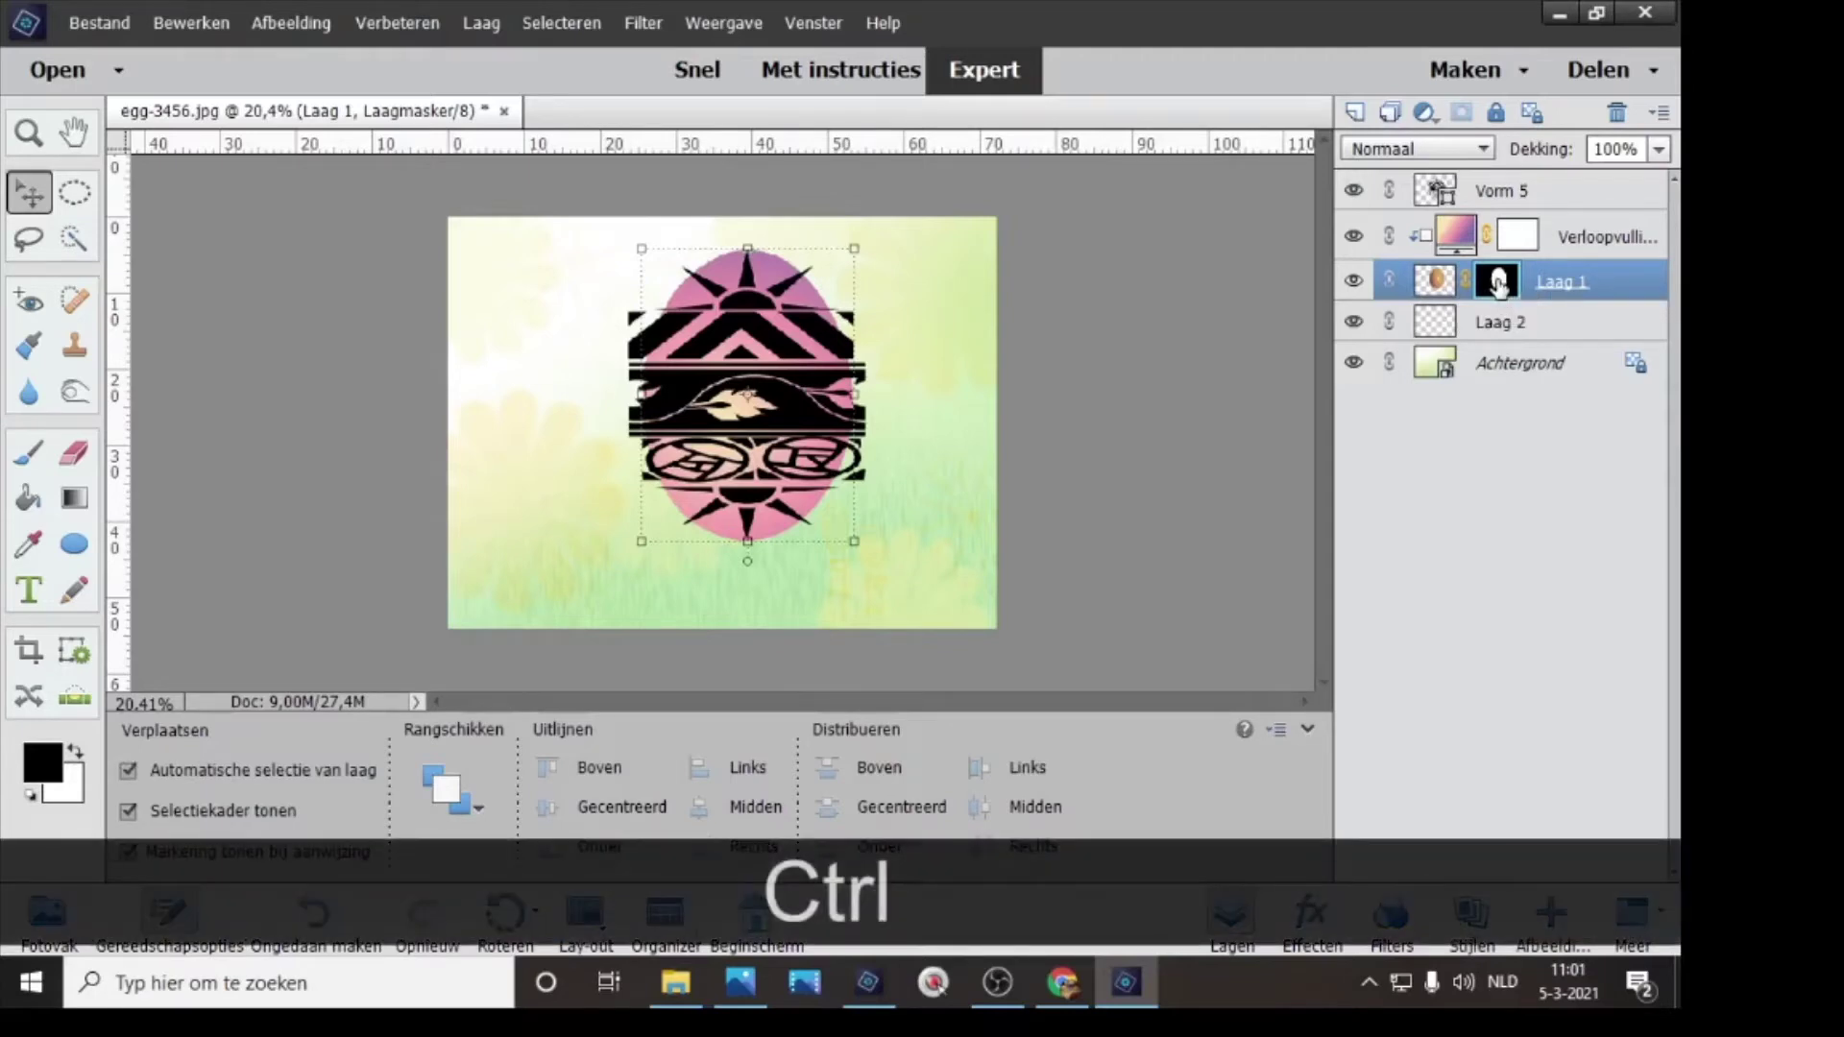
{"action": "key", "text": "alt"}
{"action": "left_click_drag", "start_coordinate": [1498, 283], "coordinate": [1495, 196]}
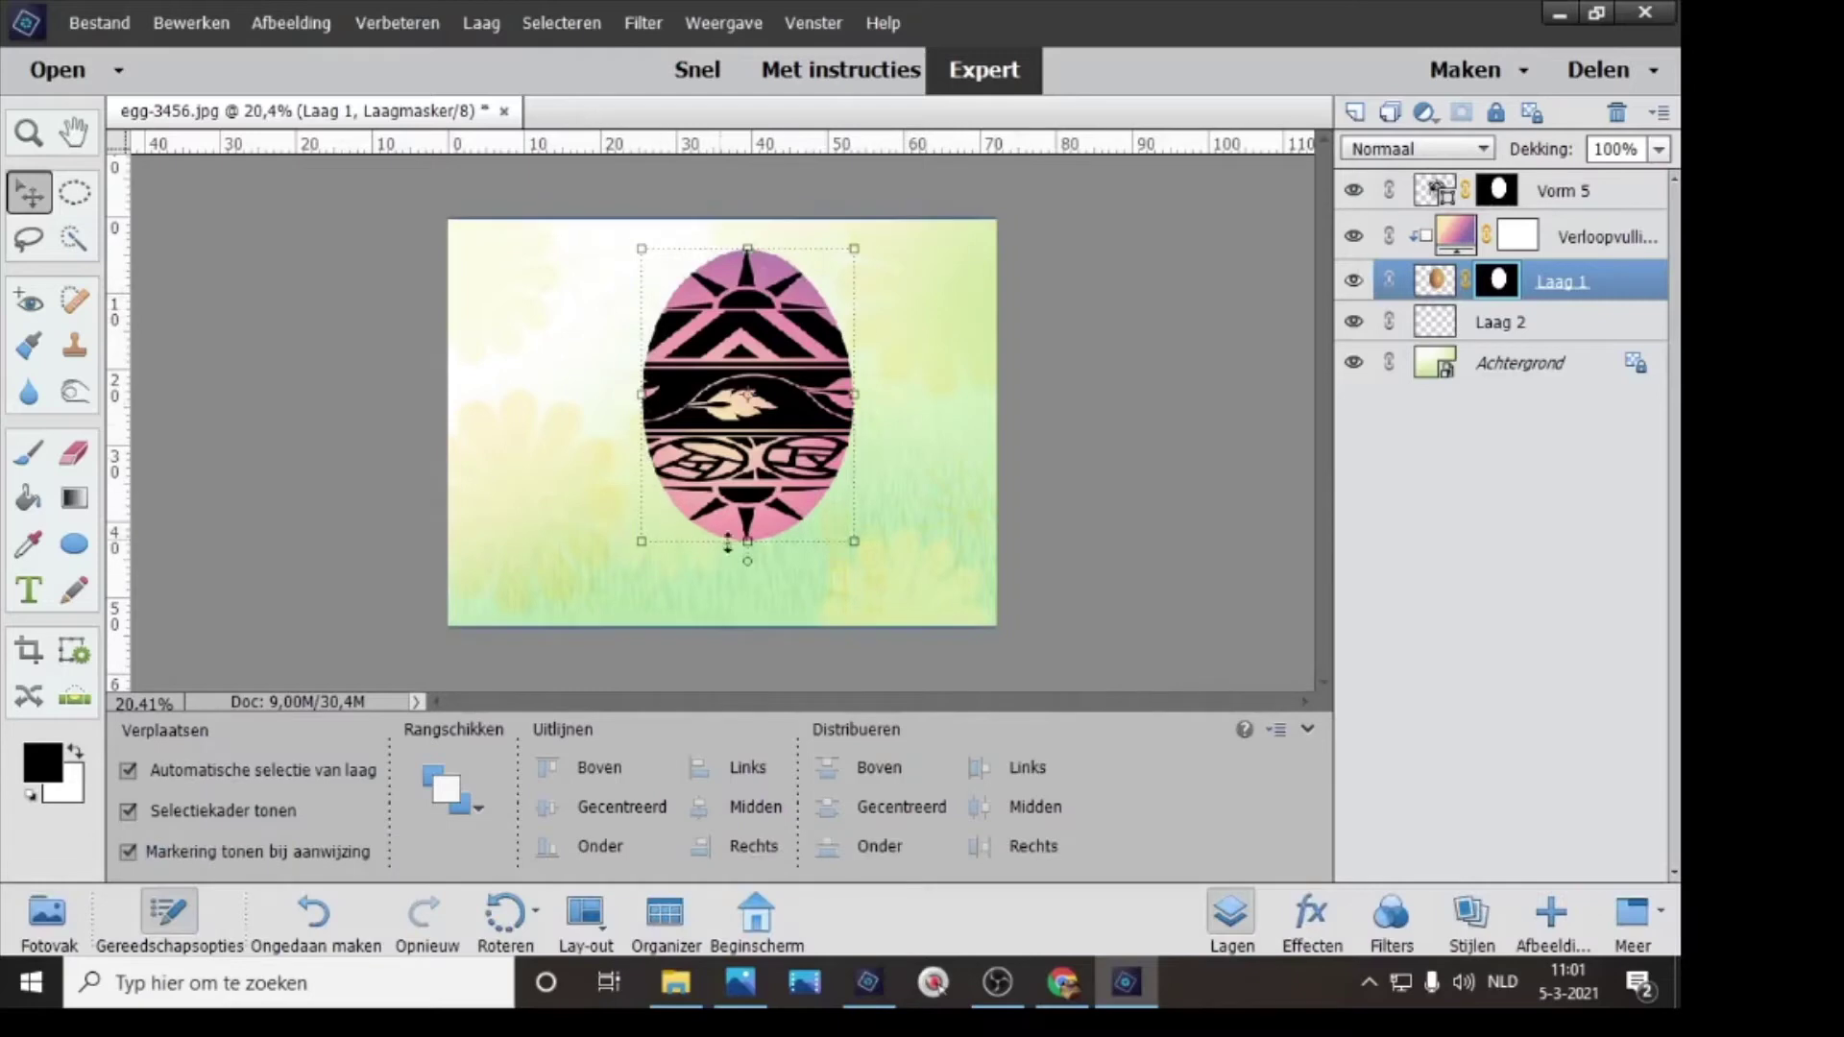
- Create a new gradient fill layer above Vorm 5, using the Vorm 5 layer as its clipping mask
{"action": "left_click", "coordinate": [1543, 192]}
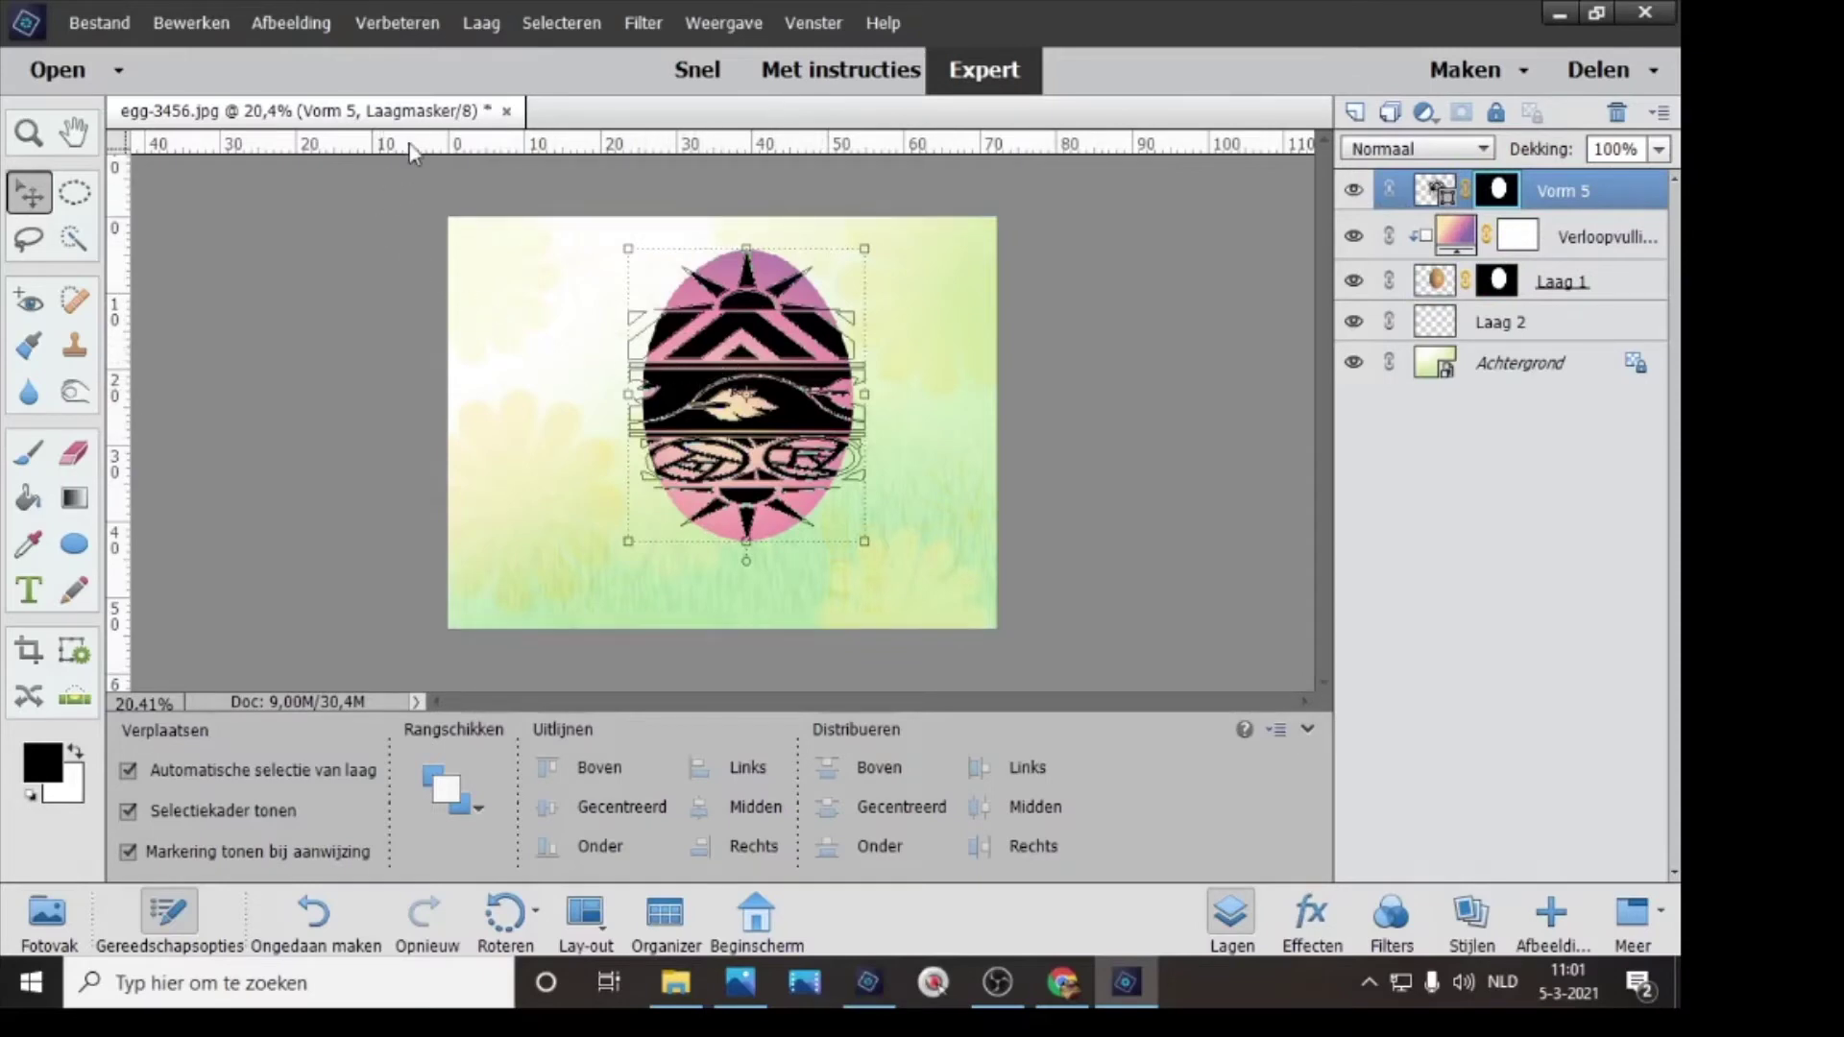
{"action": "left_click", "coordinate": [481, 22]}
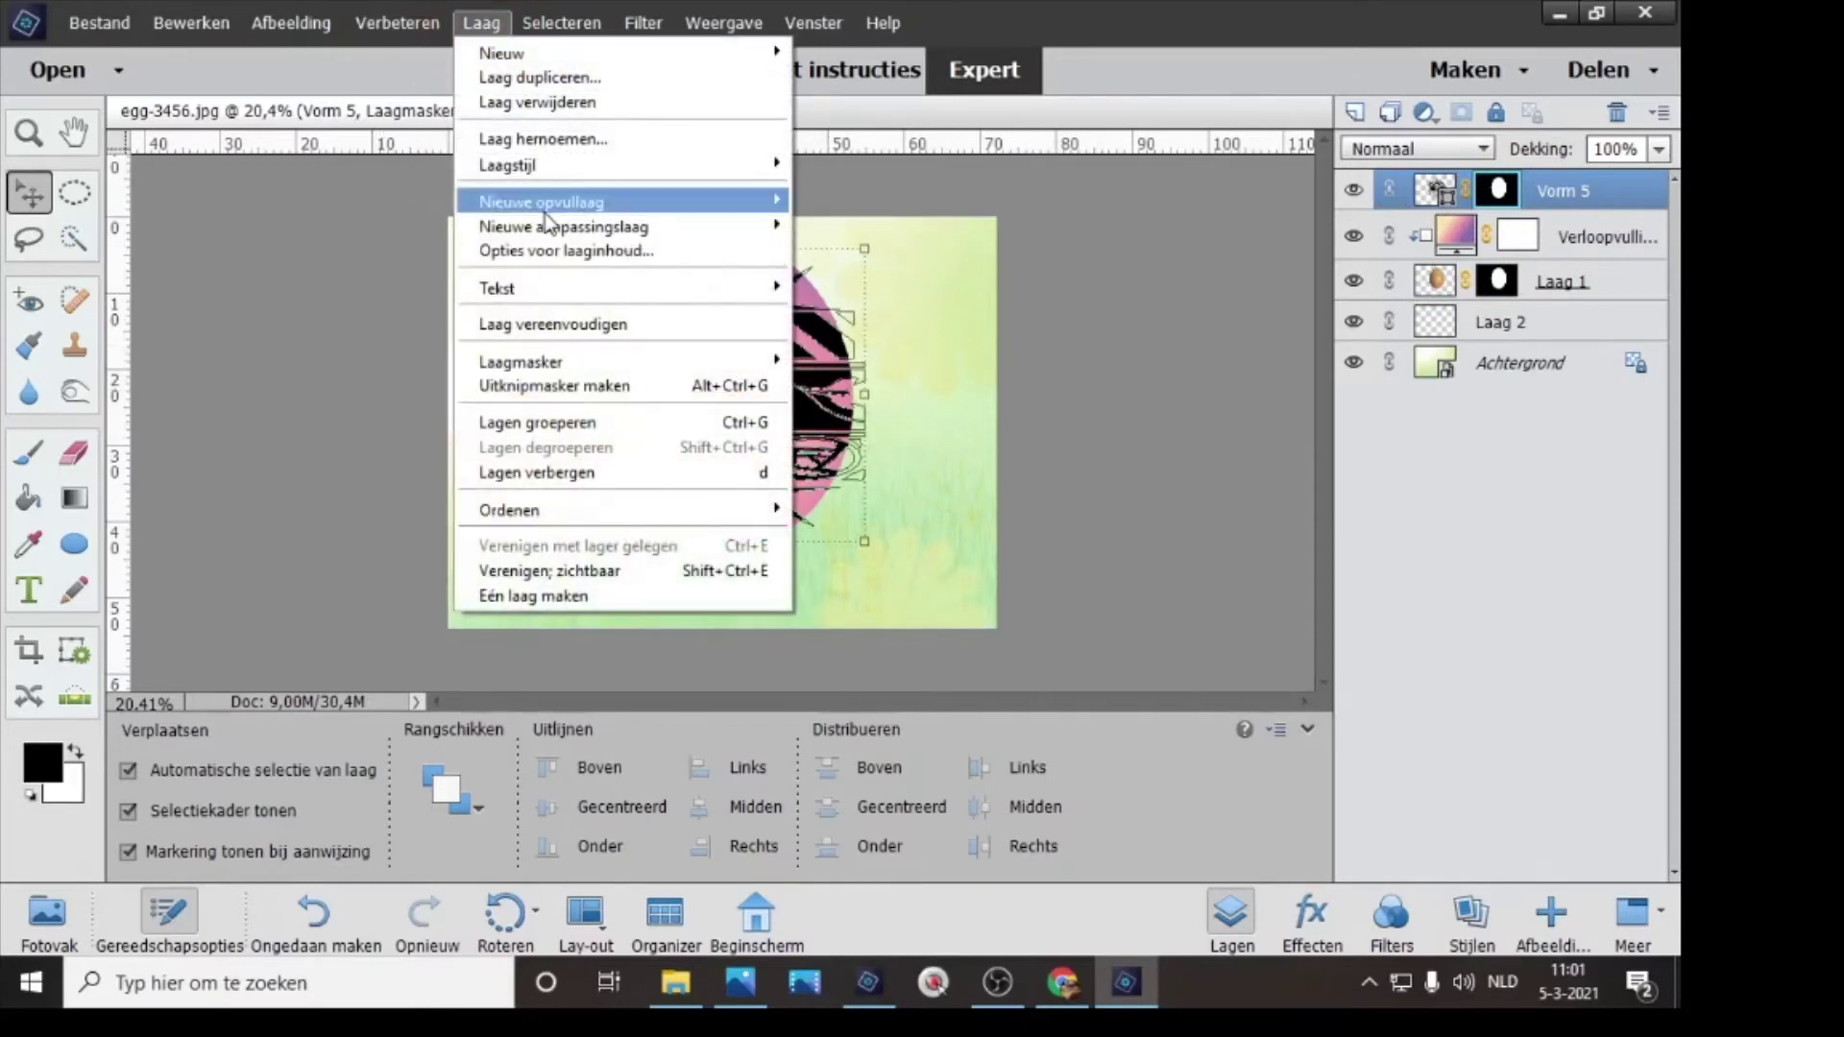
{"action": "mouse_move", "coordinate": [548, 221]}
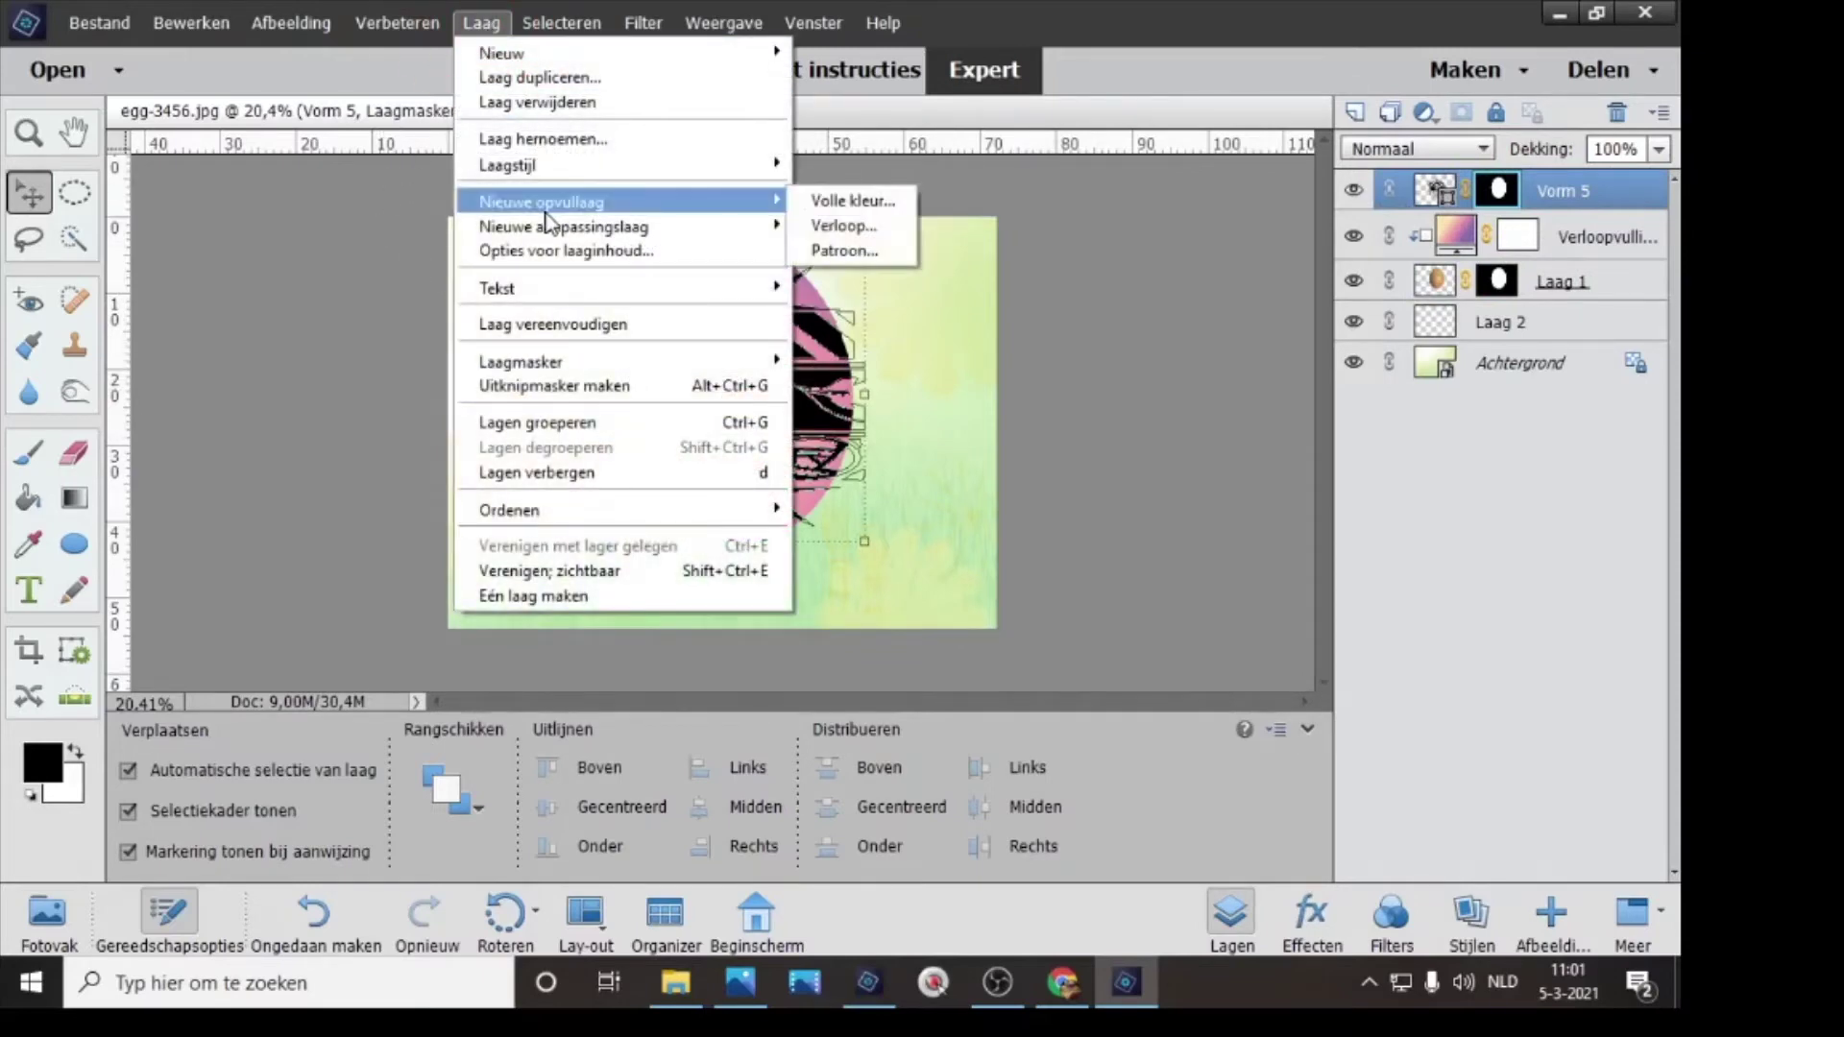
{"action": "left_click", "coordinate": [847, 227]}
{"action": "left_click", "coordinate": [635, 343]}
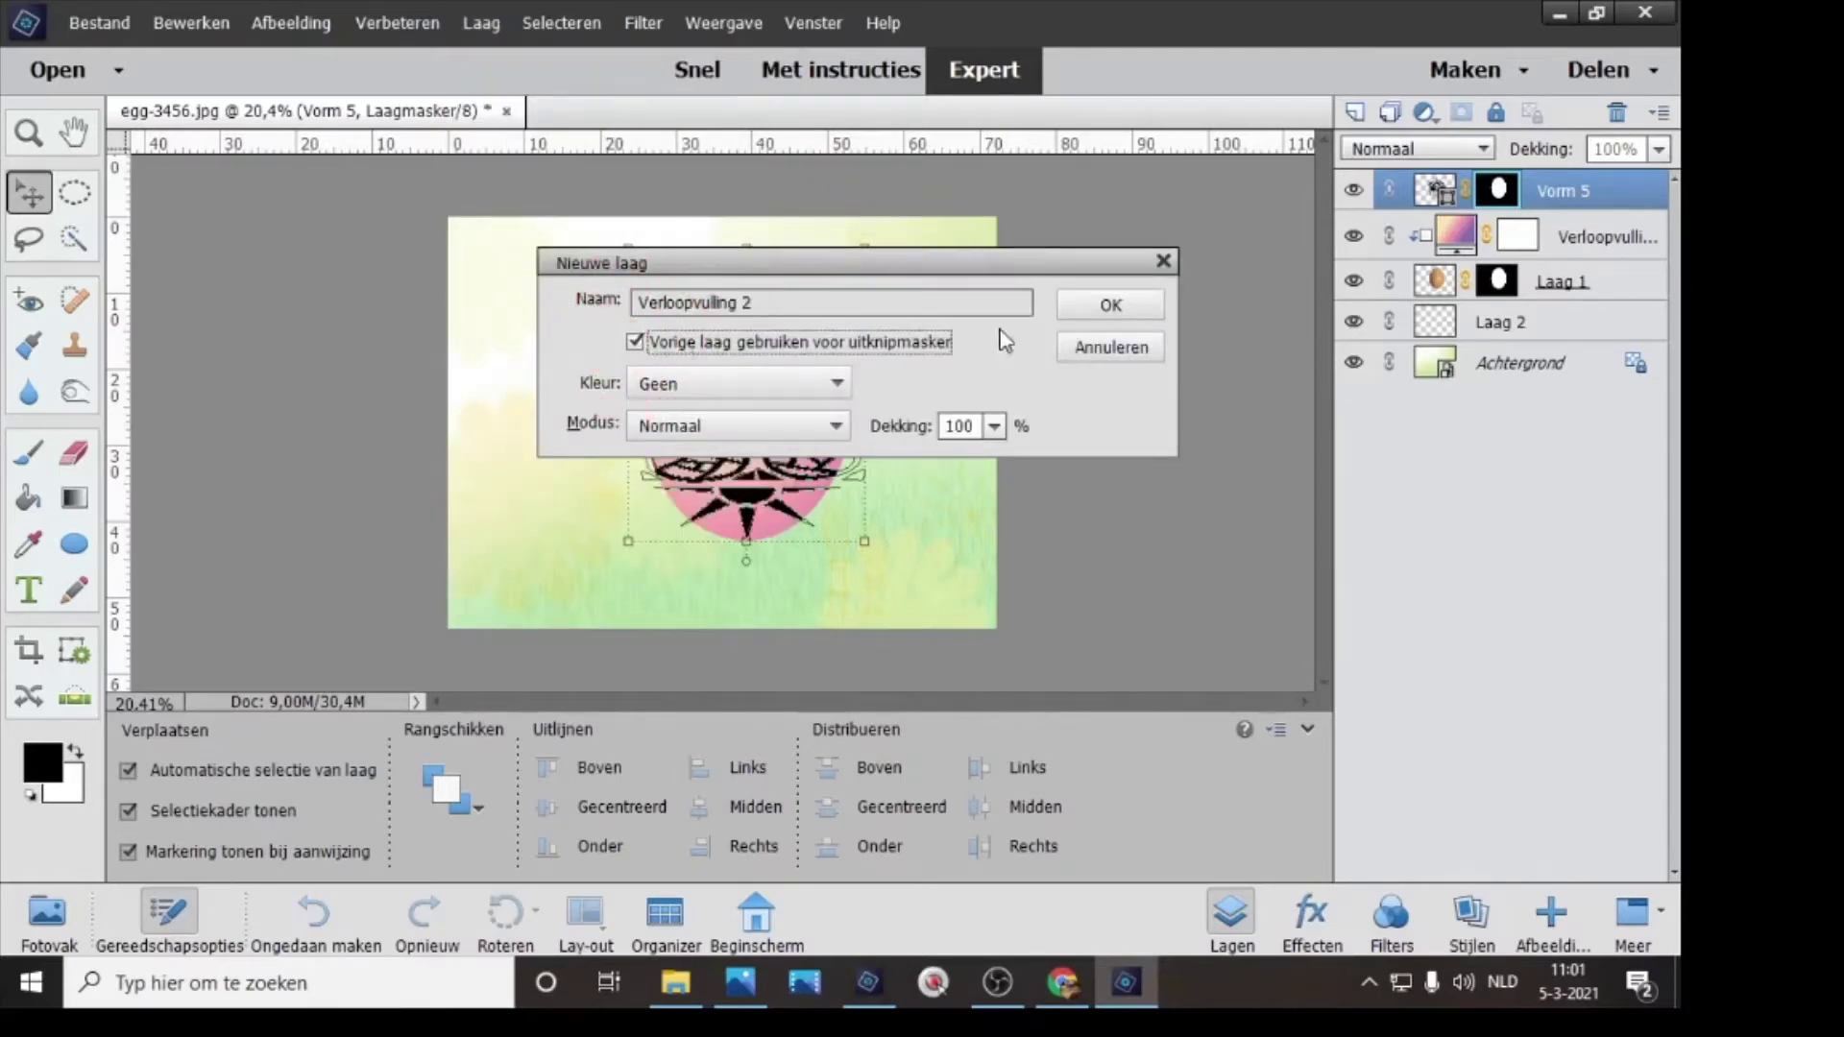
{"action": "left_click", "coordinate": [1133, 311]}
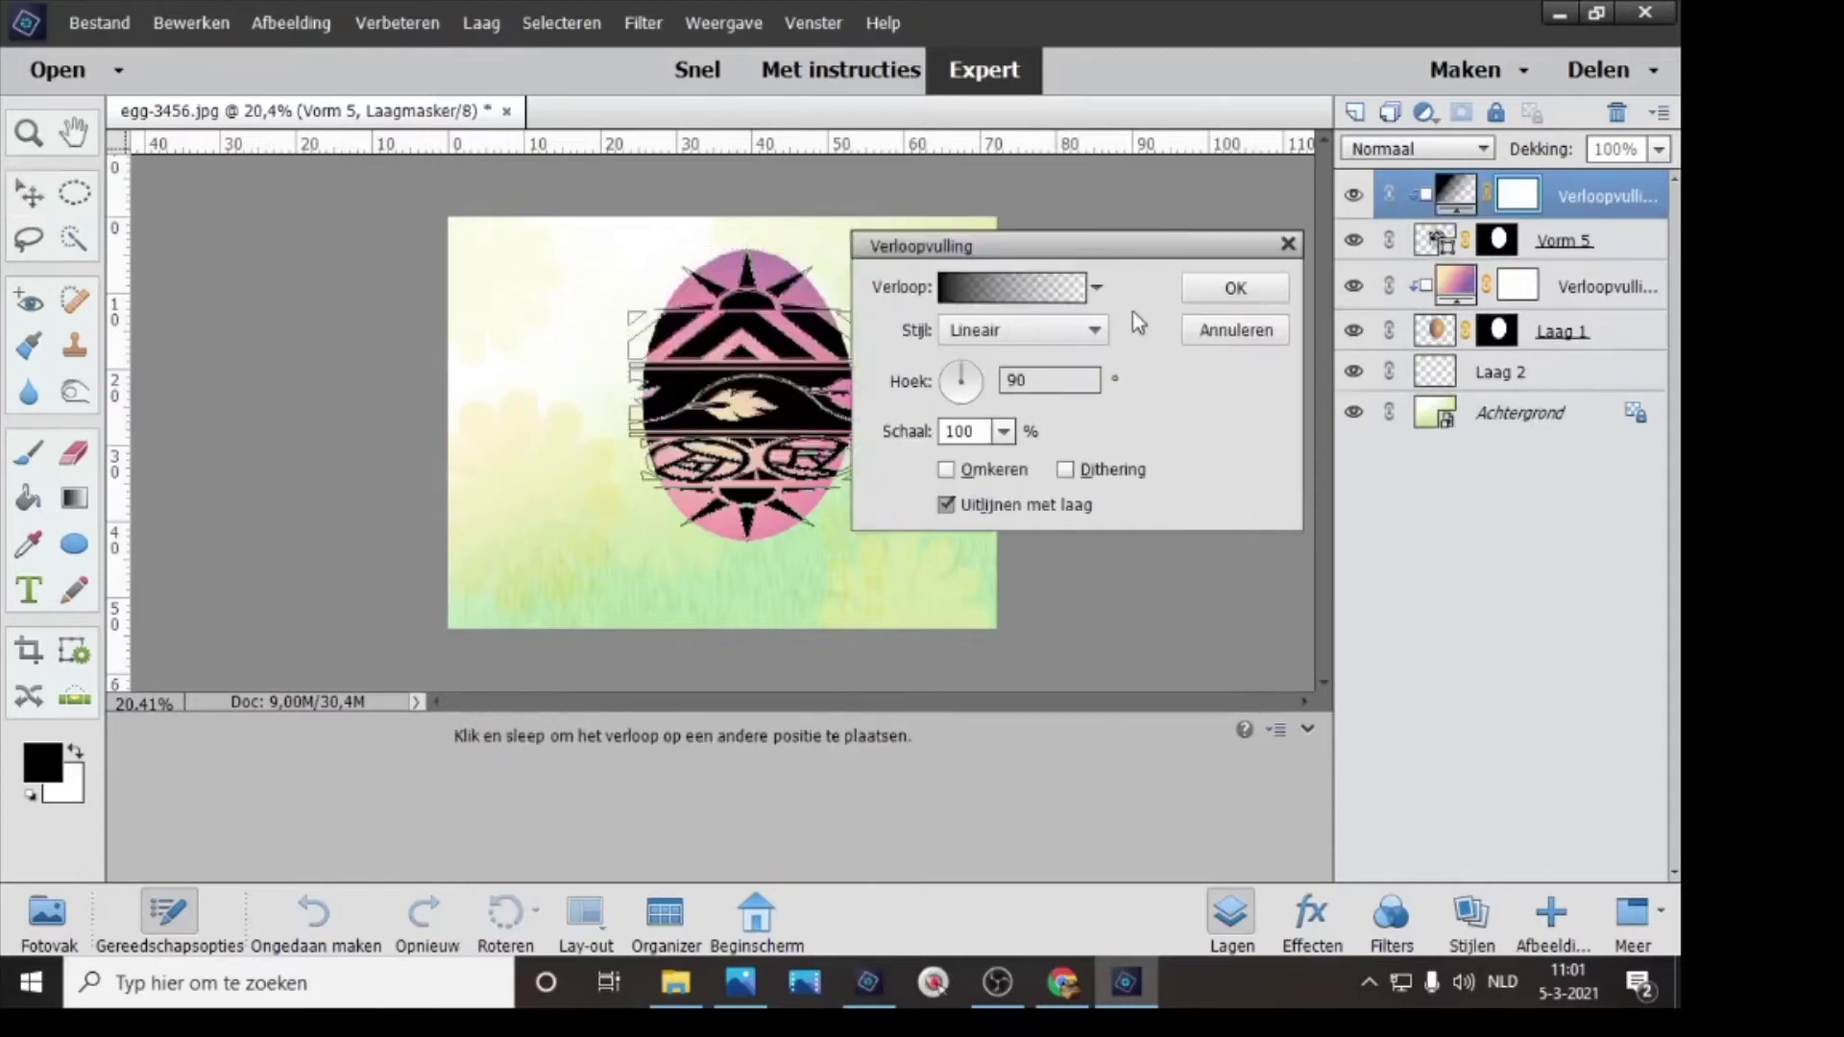
- Choose the Spectrum met ruis gradient from the Ruisvoorbeelden presets for the new fill and accept it
{"action": "left_click", "coordinate": [1069, 290]}
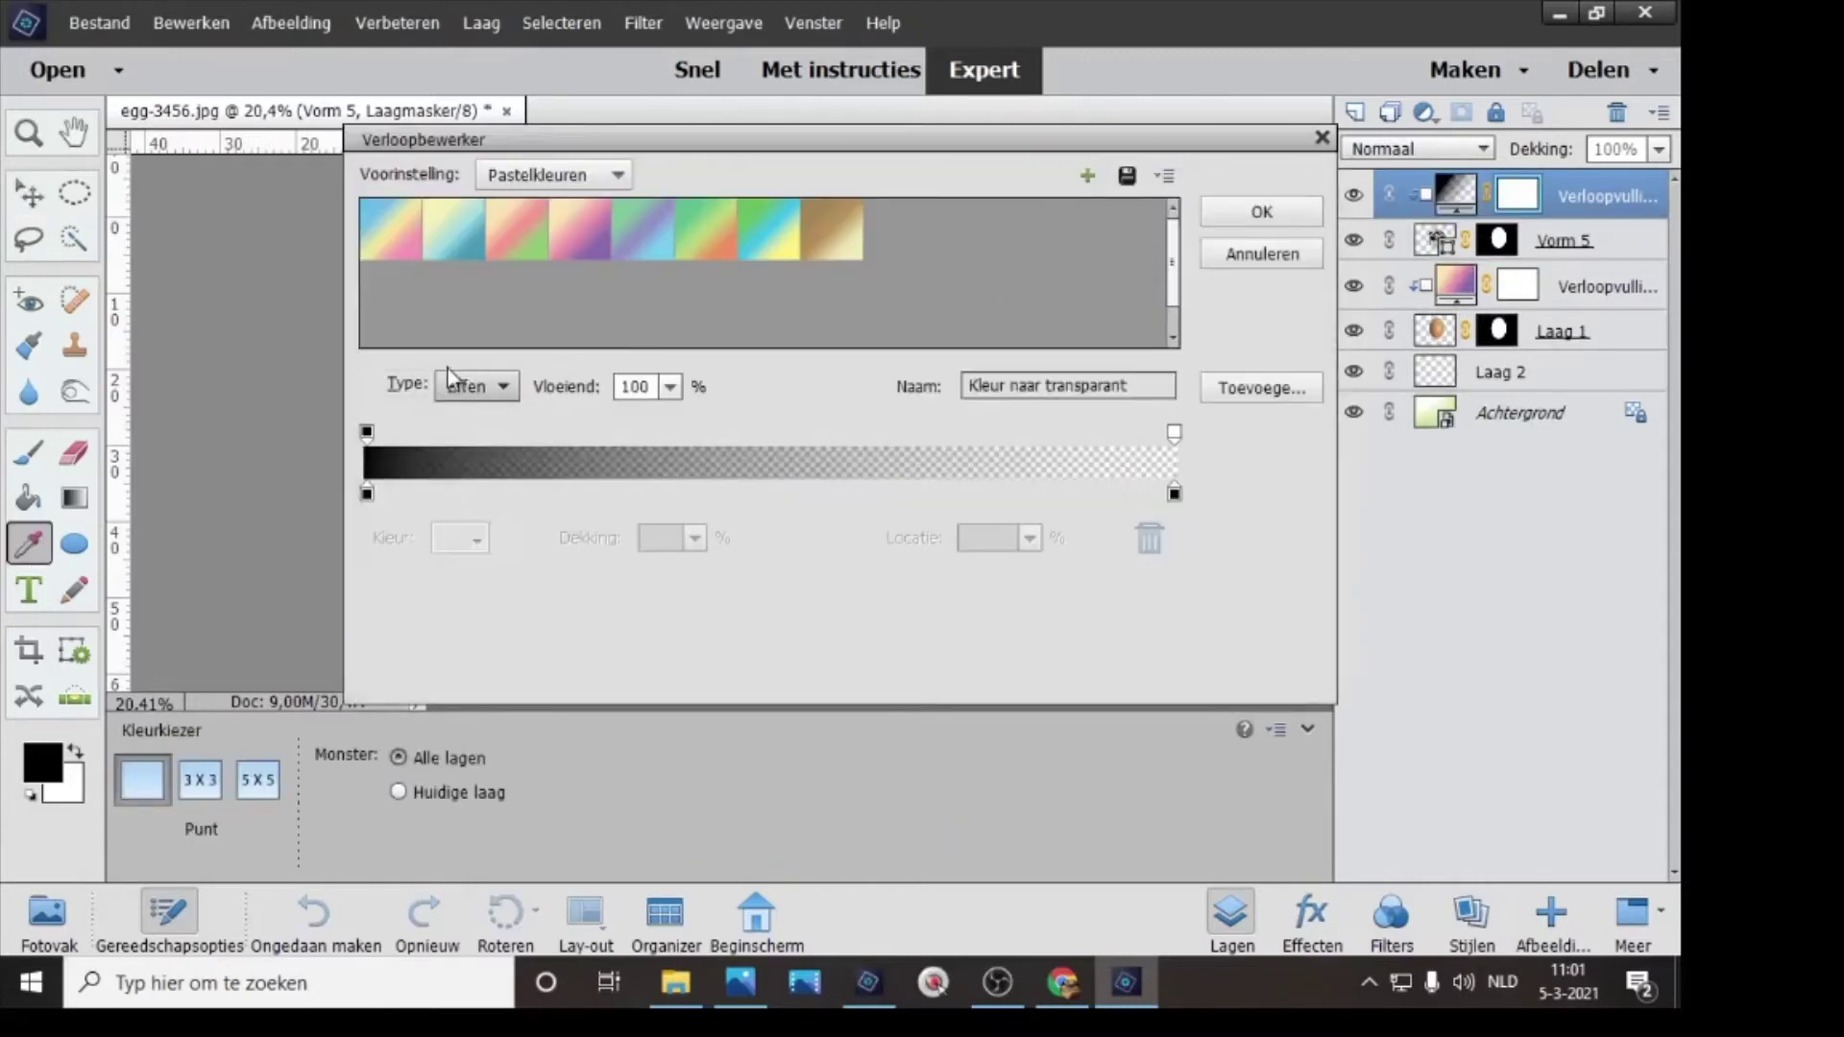
{"action": "left_click", "coordinate": [573, 176]}
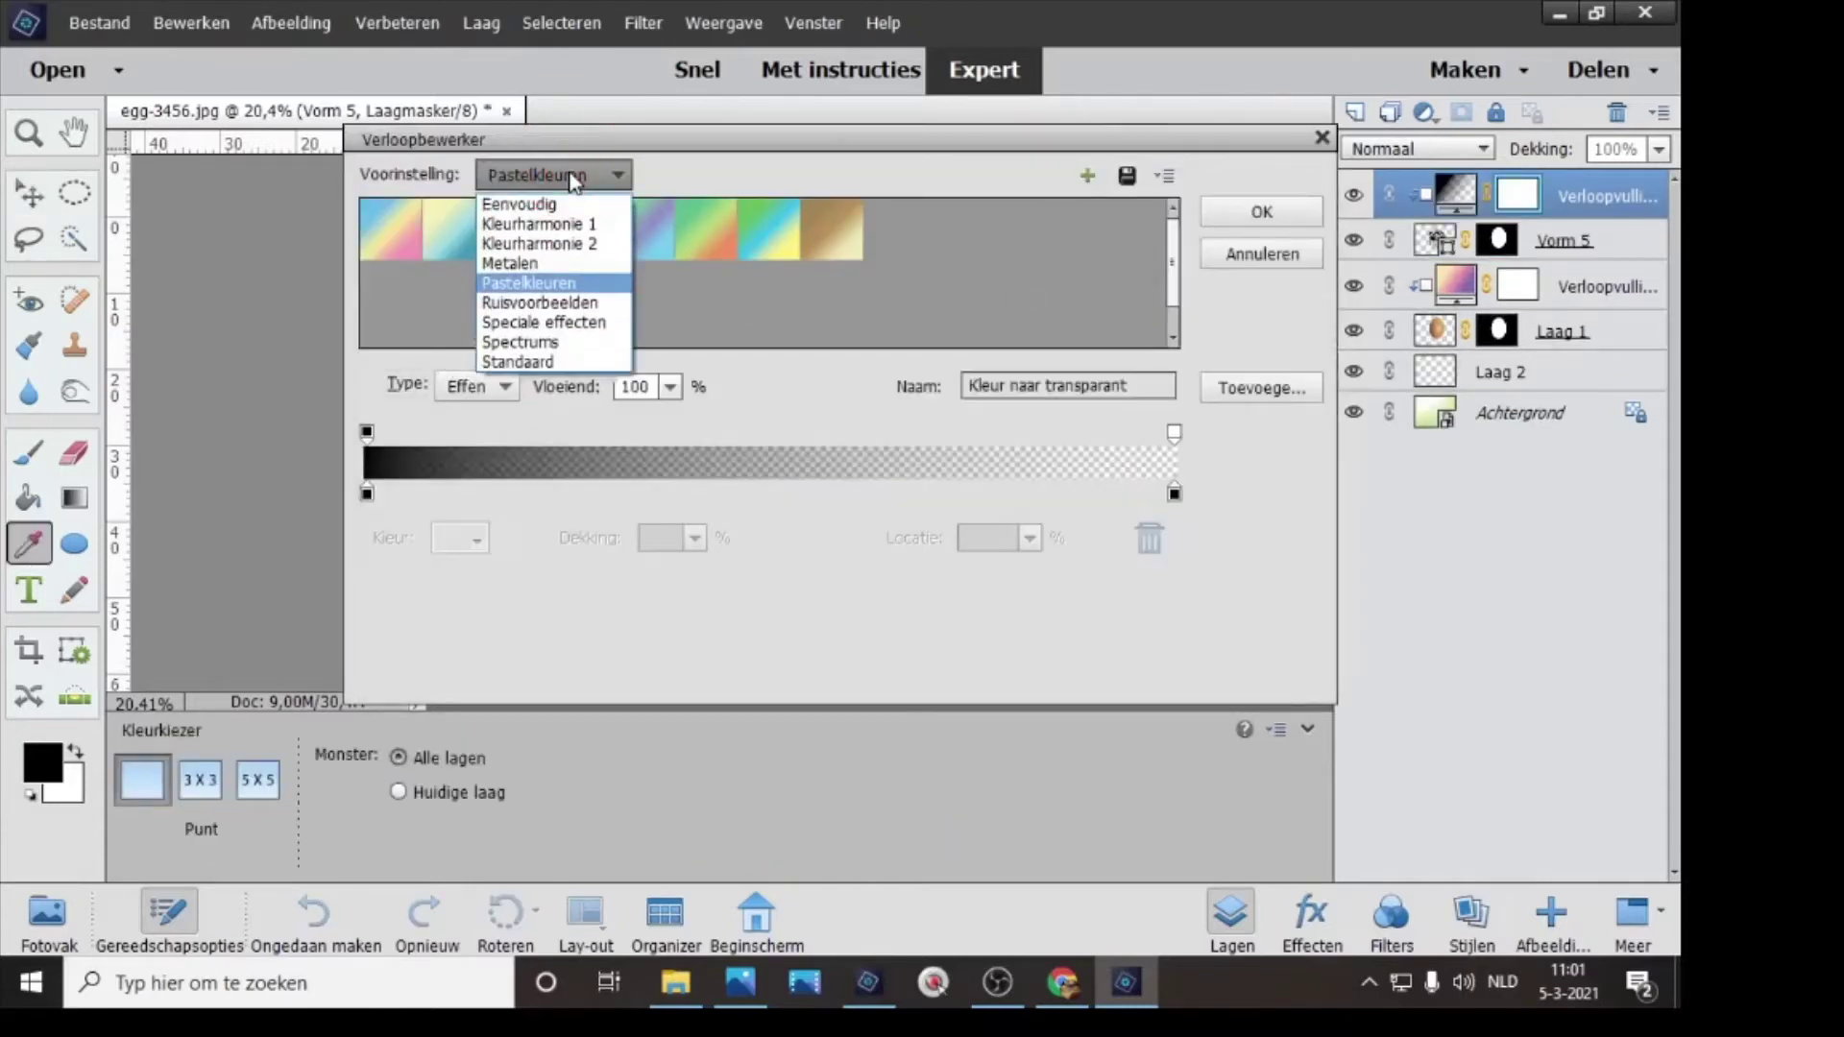
{"action": "left_click", "coordinate": [547, 223]}
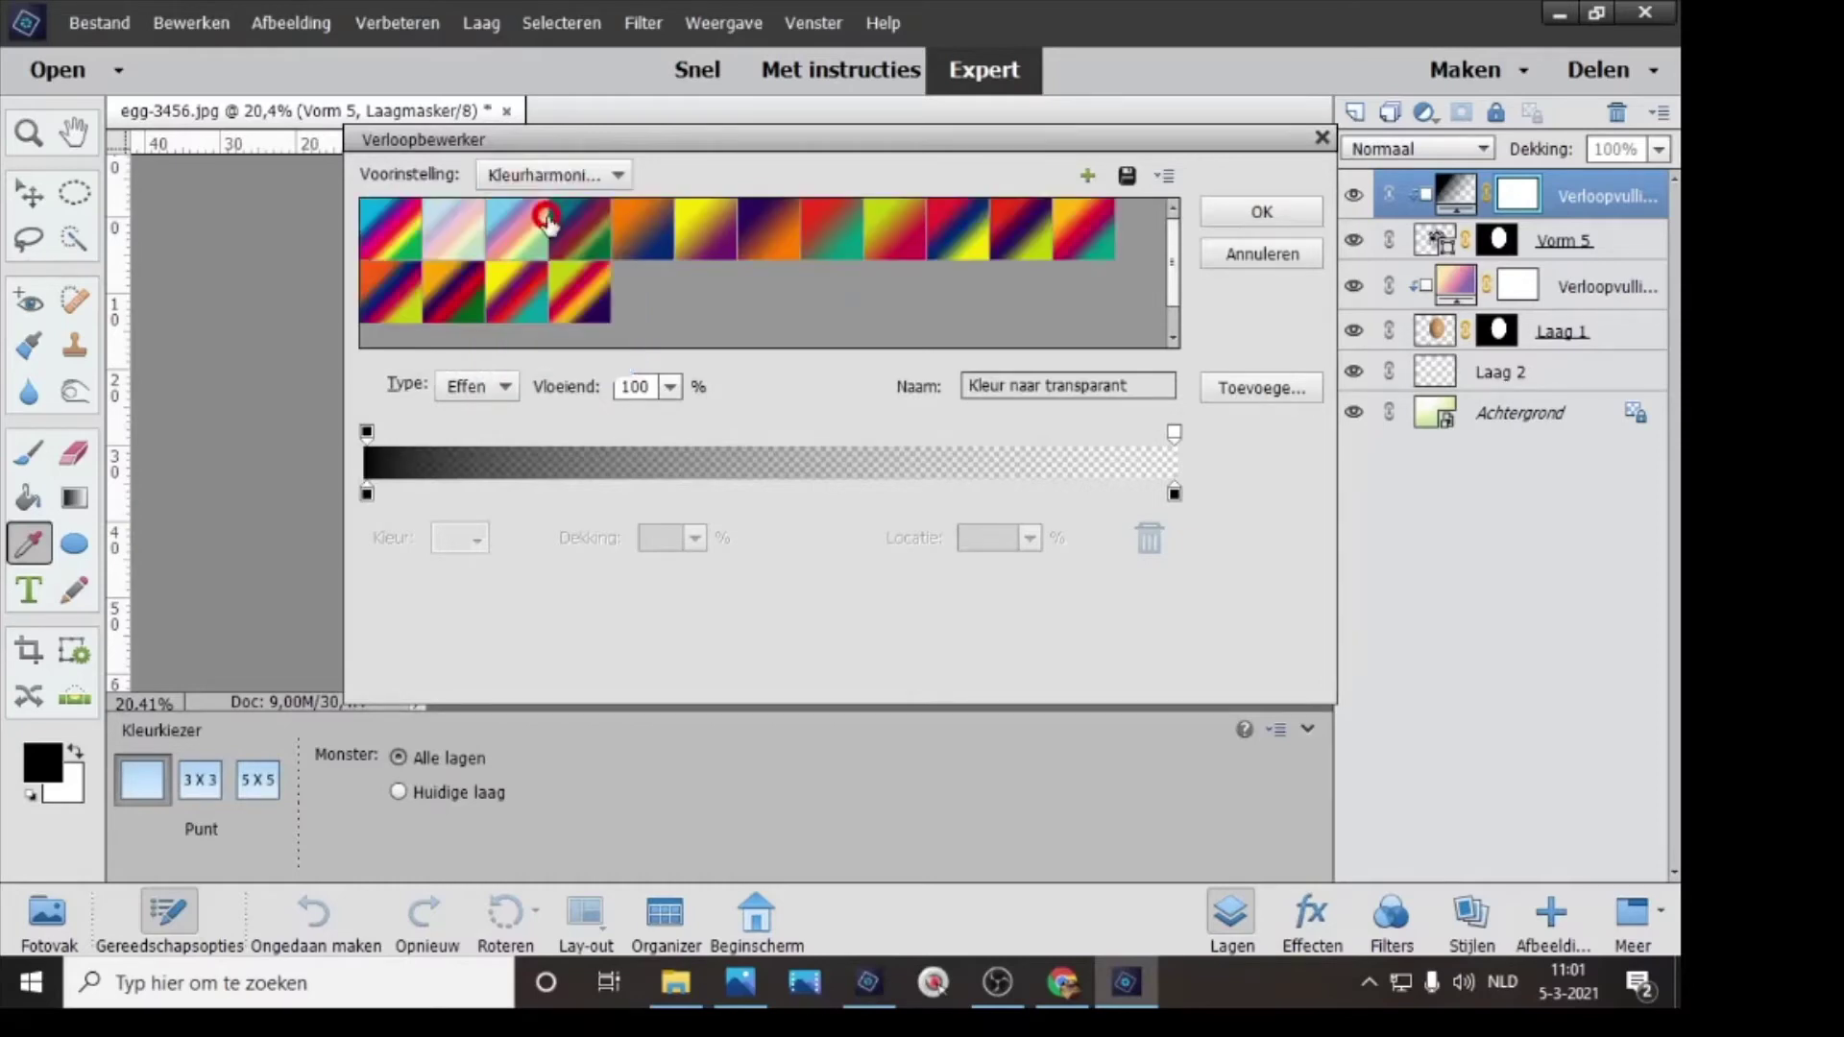
{"action": "left_click", "coordinate": [585, 179]}
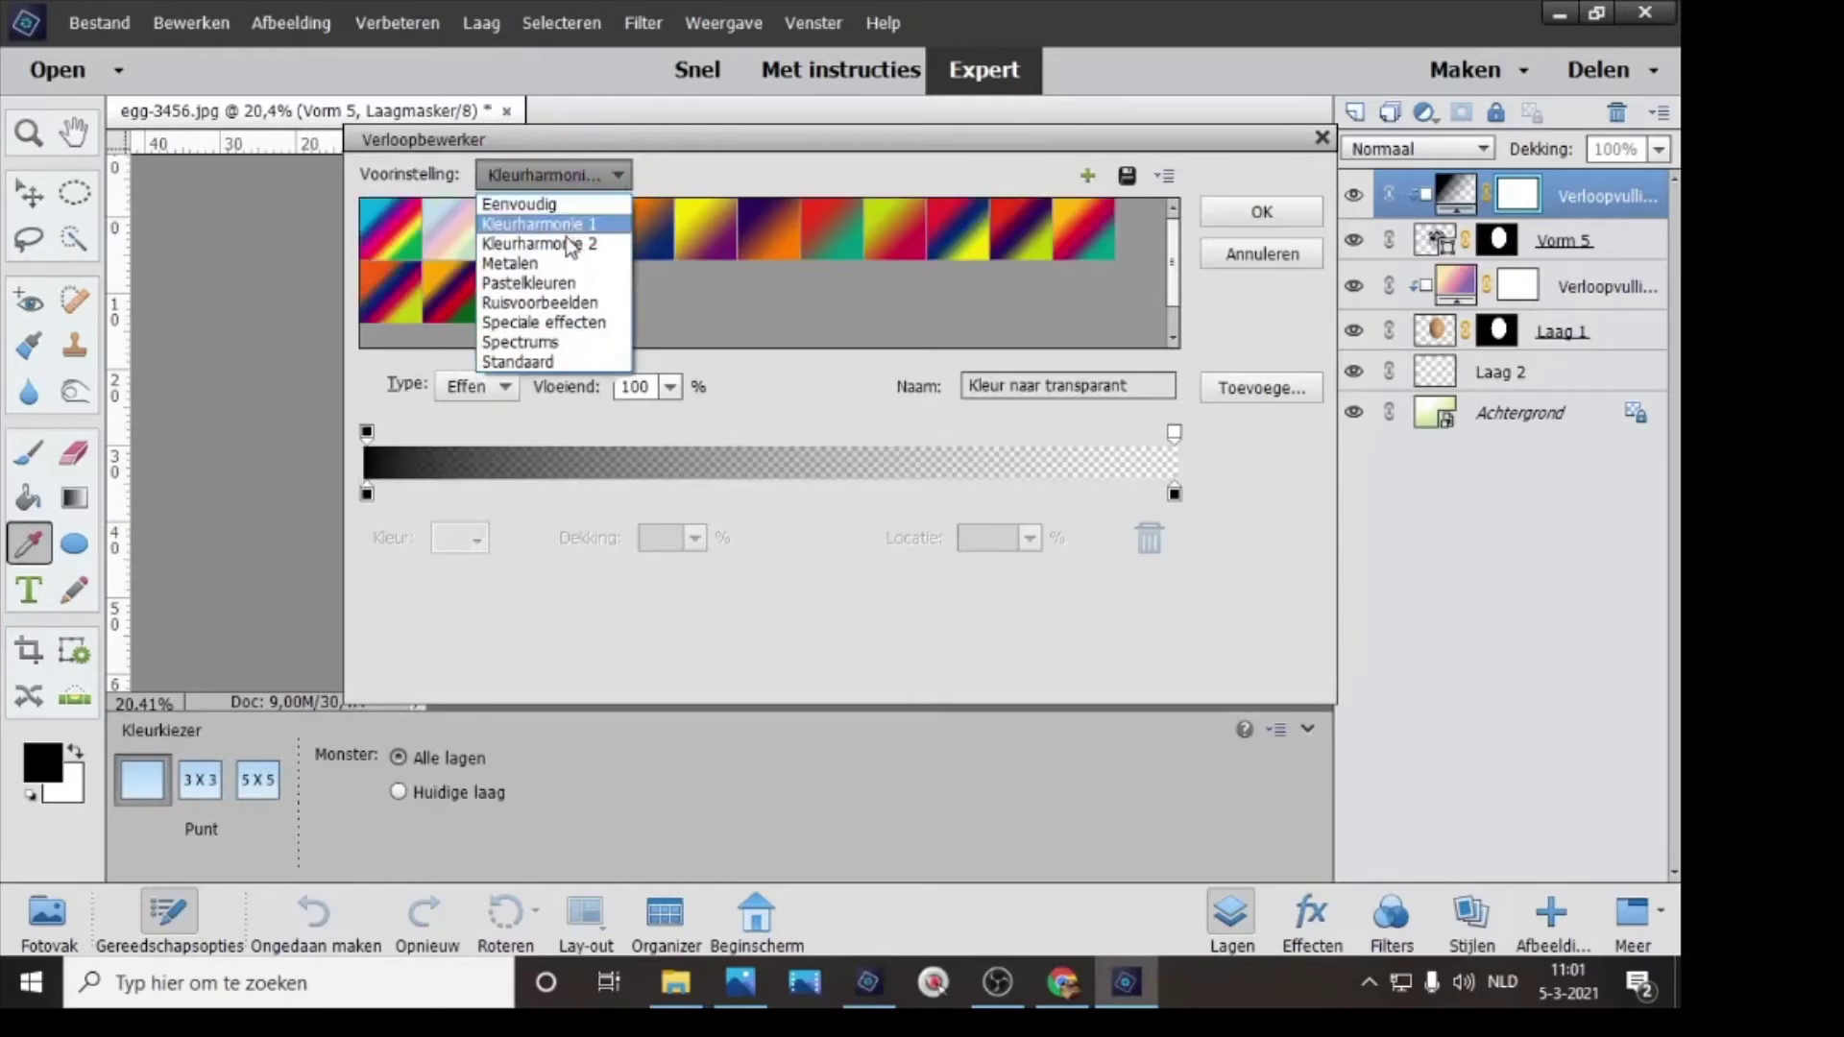
{"action": "left_click", "coordinate": [560, 243]}
{"action": "left_click", "coordinate": [572, 180]}
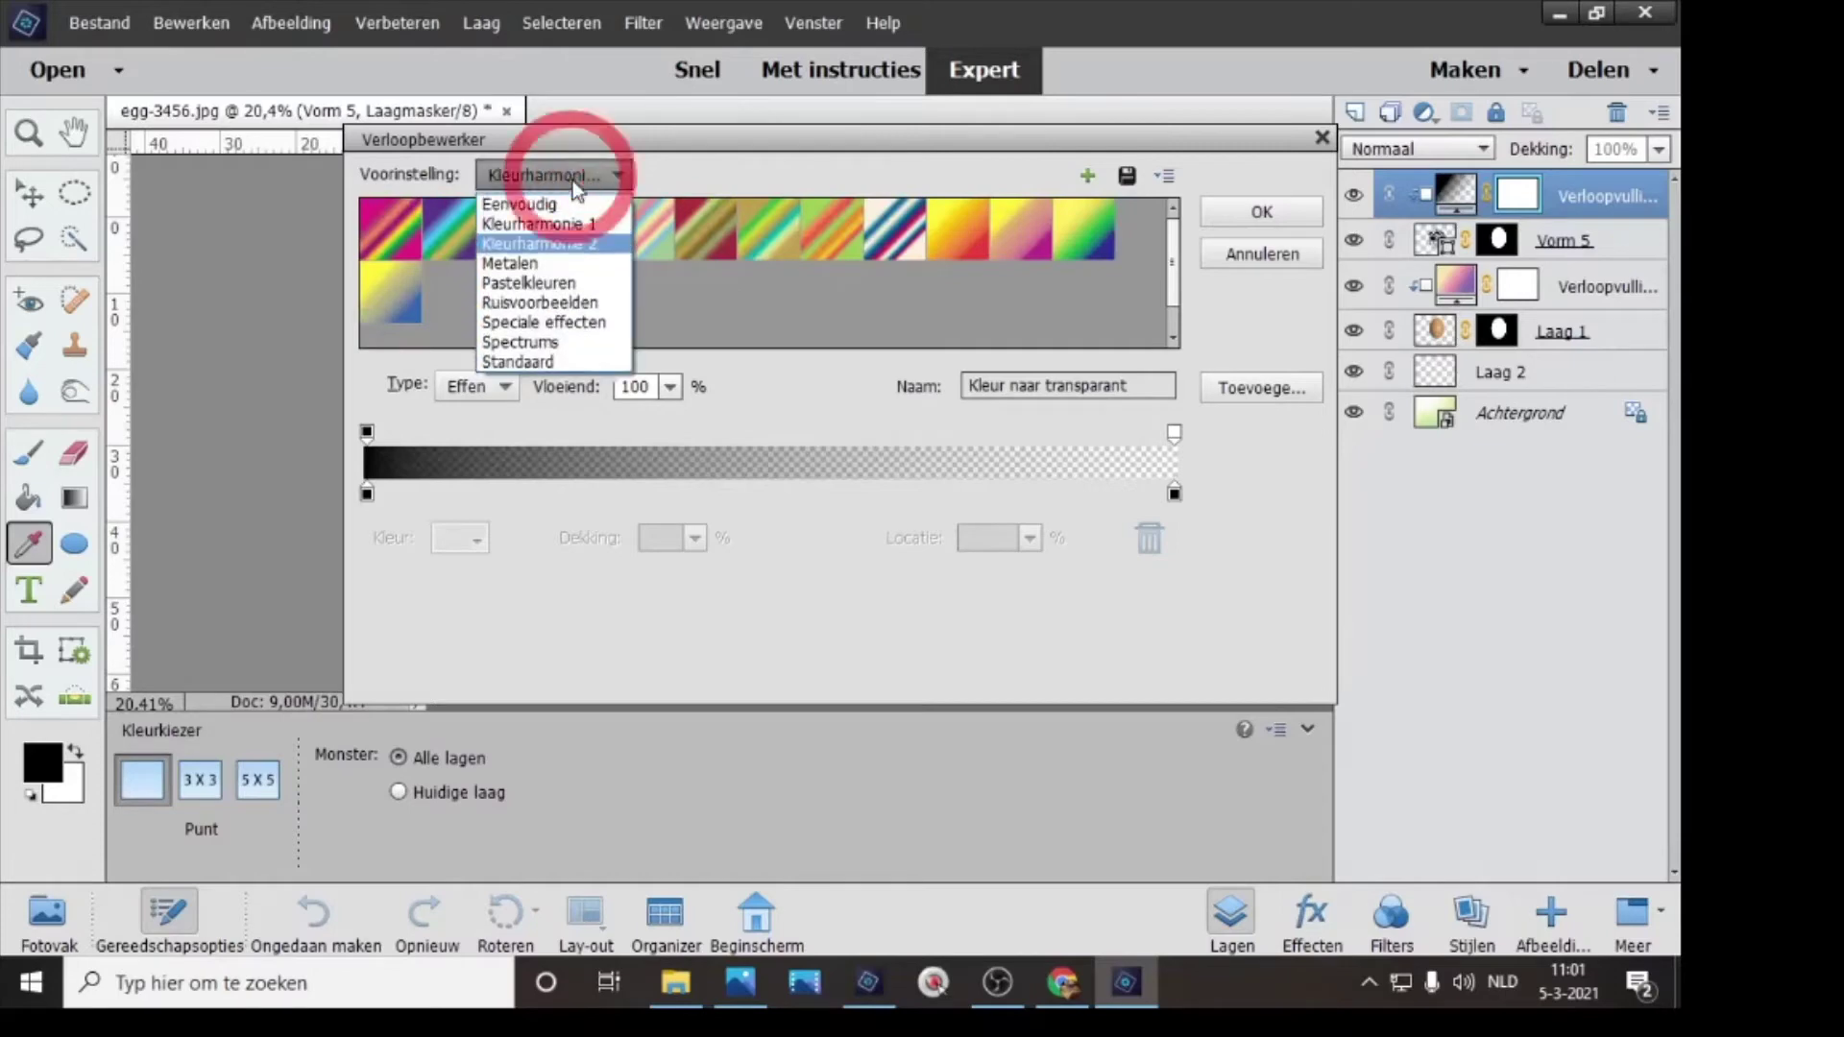
{"action": "left_click", "coordinate": [532, 300]}
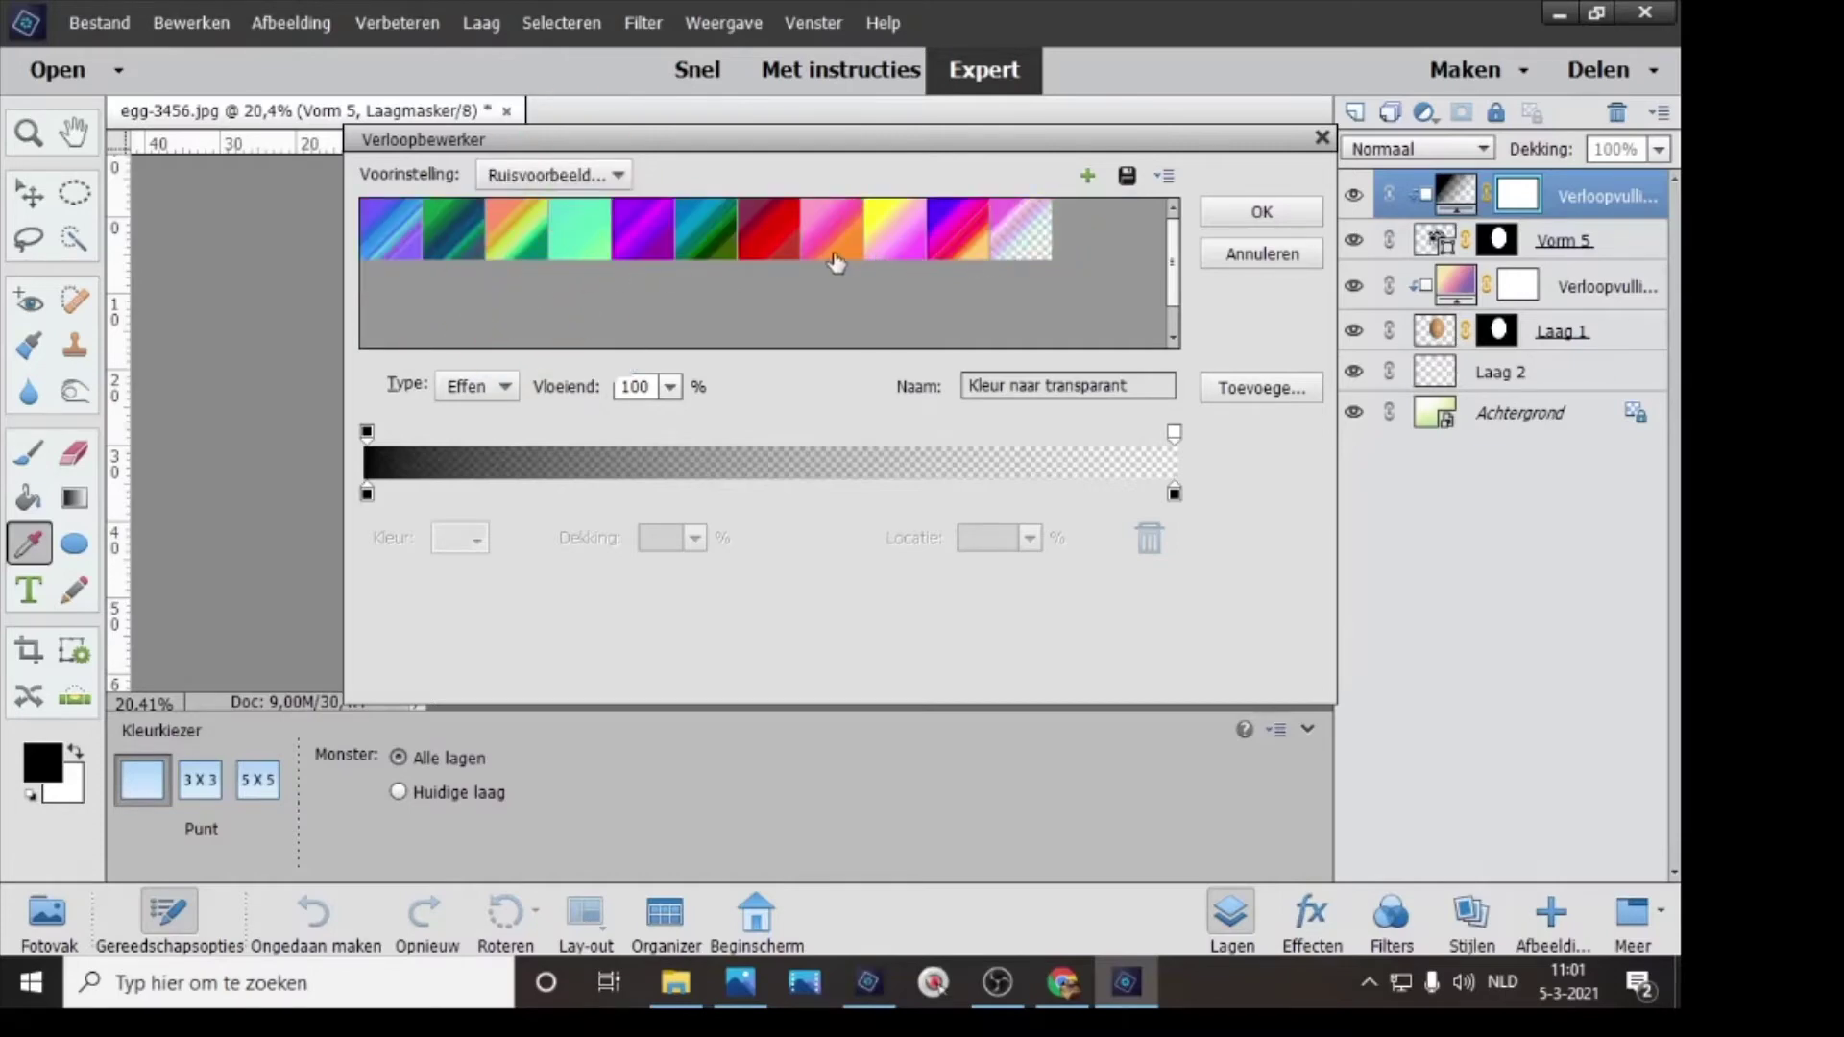
{"action": "double_click", "coordinate": [958, 242]}
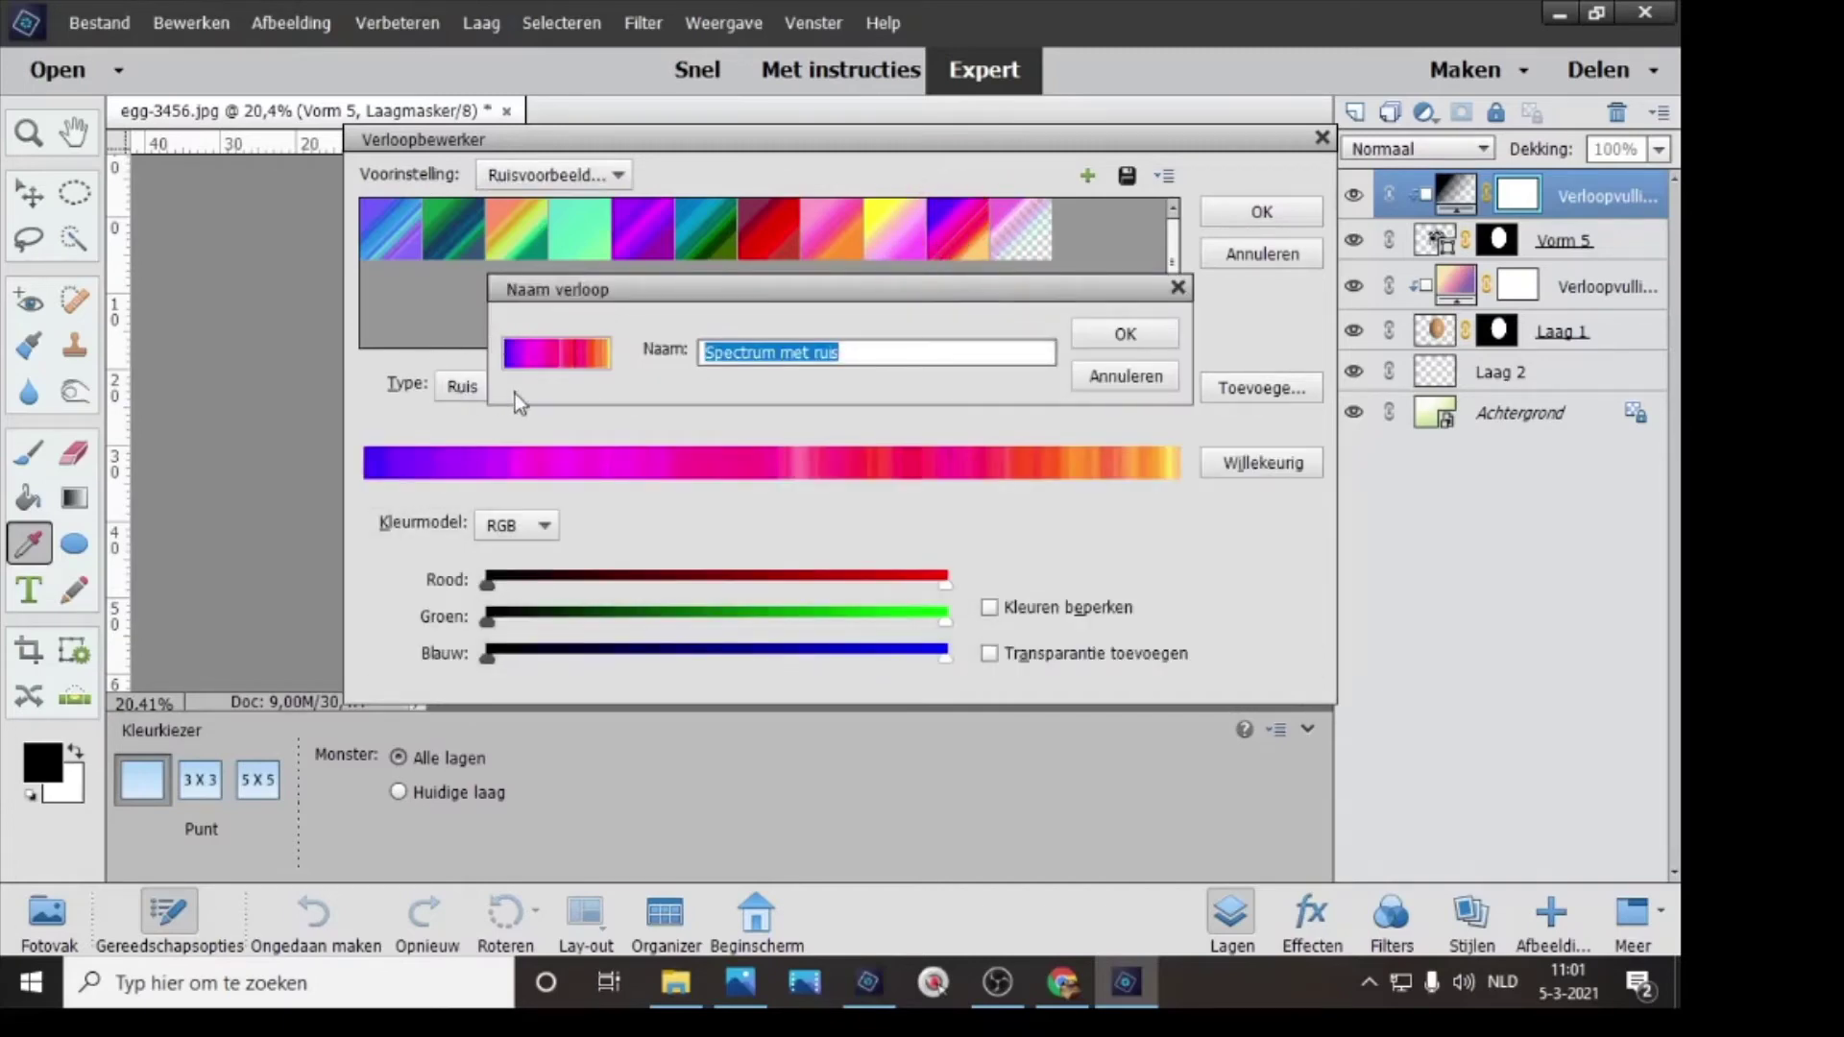
{"action": "left_click", "coordinate": [1122, 338]}
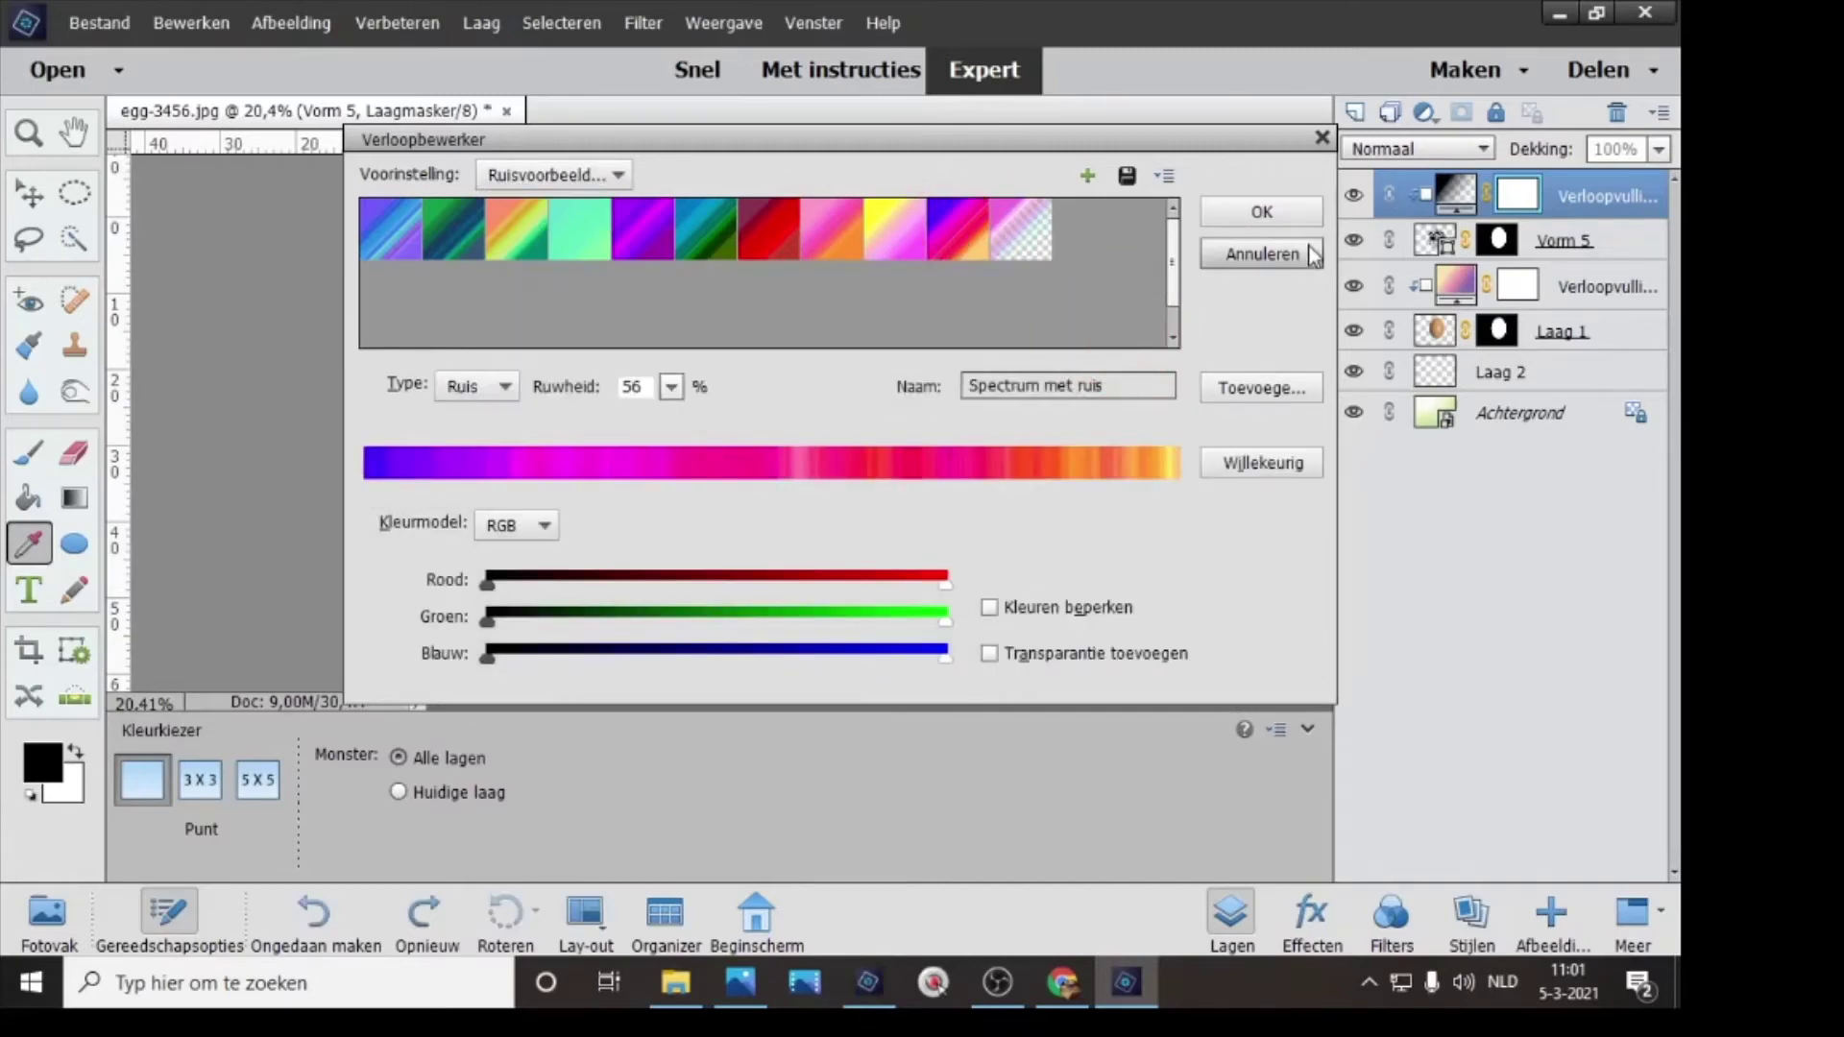
{"action": "left_click", "coordinate": [1289, 211]}
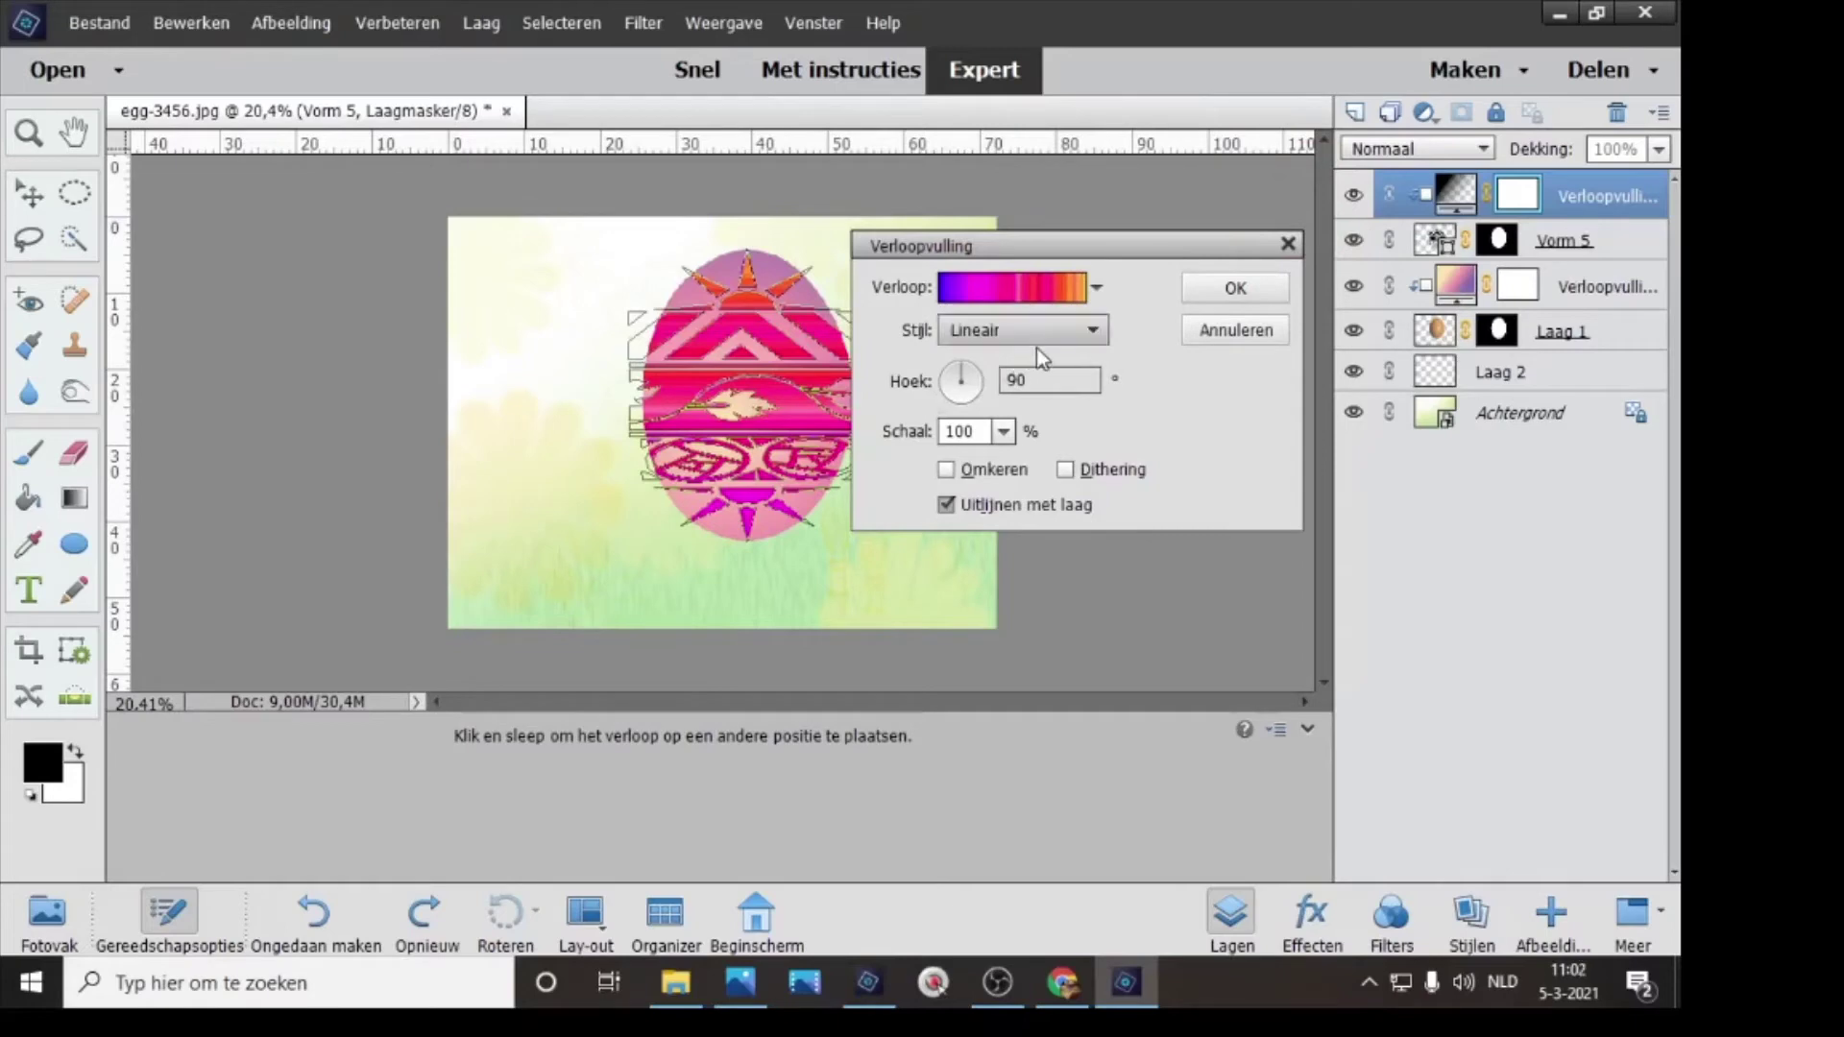
- Set the angle of the gradient fill to 120°
{"action": "left_click_drag", "start_coordinate": [1046, 379], "coordinate": [1000, 380]}
{"action": "left_click", "coordinate": [978, 384]}
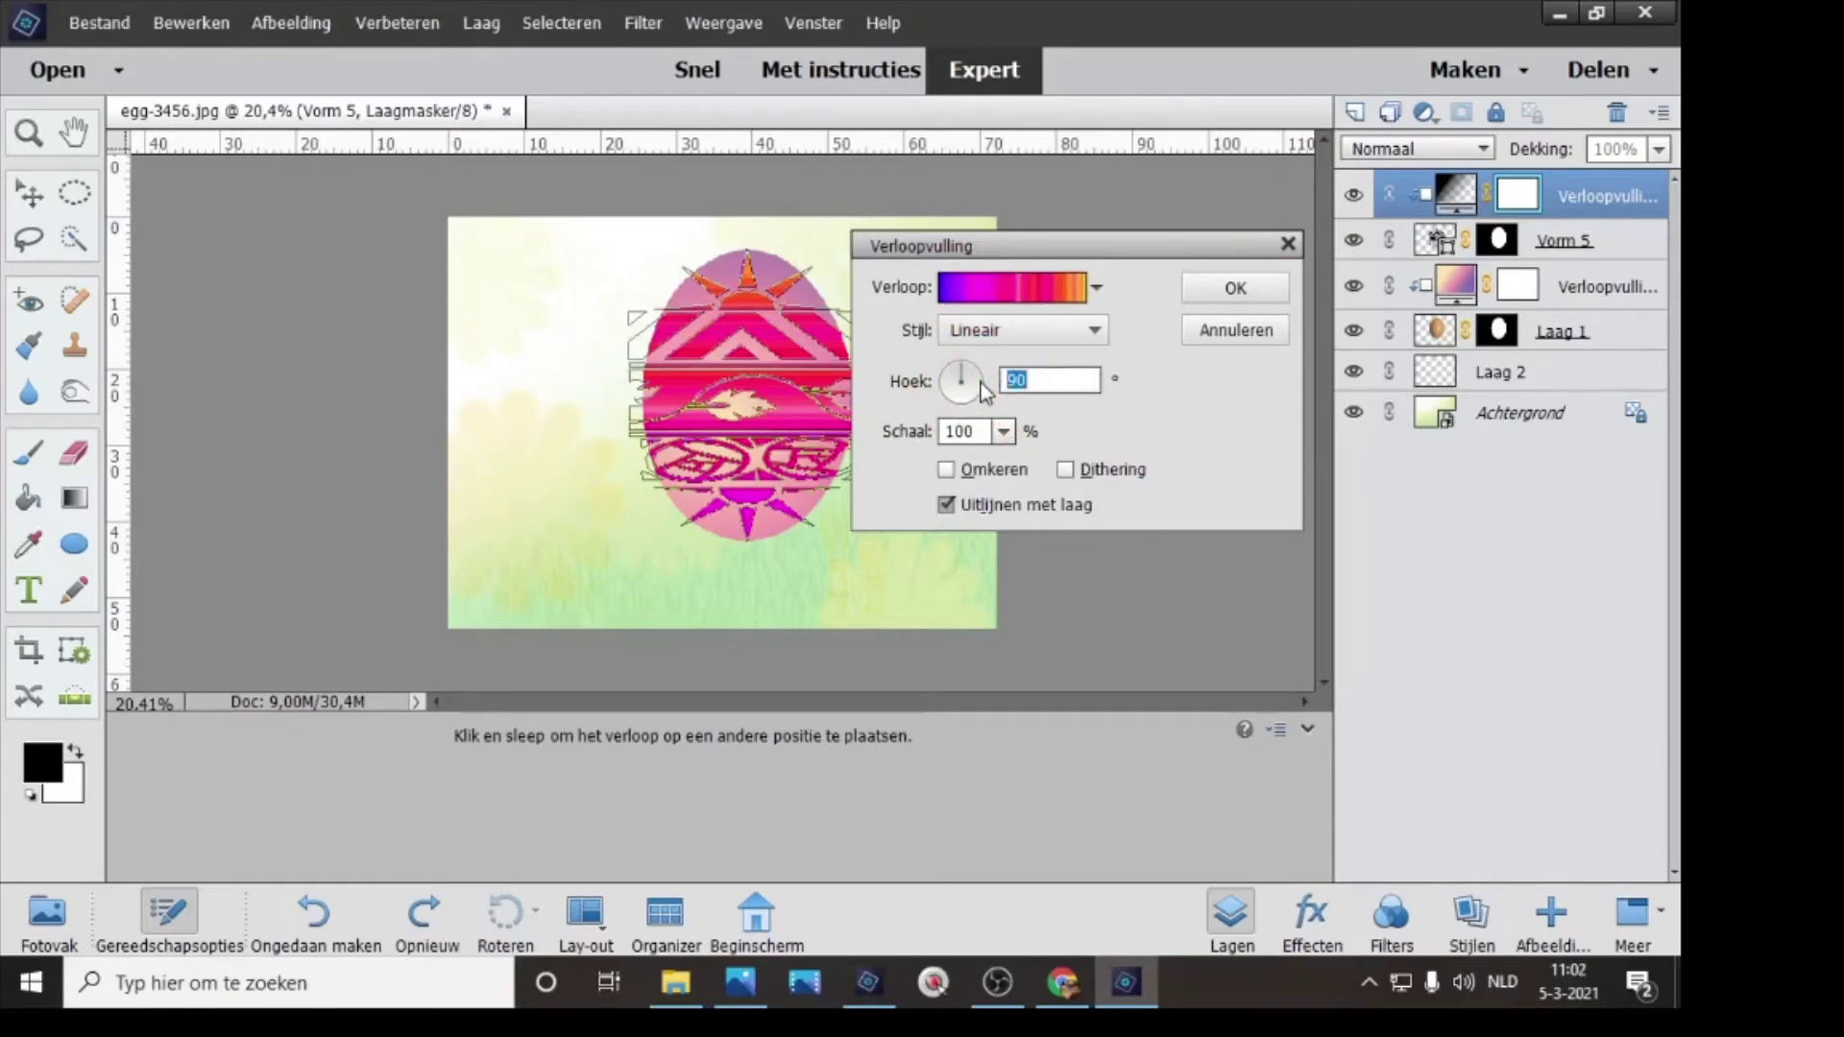
{"action": "type", "text": "120"}
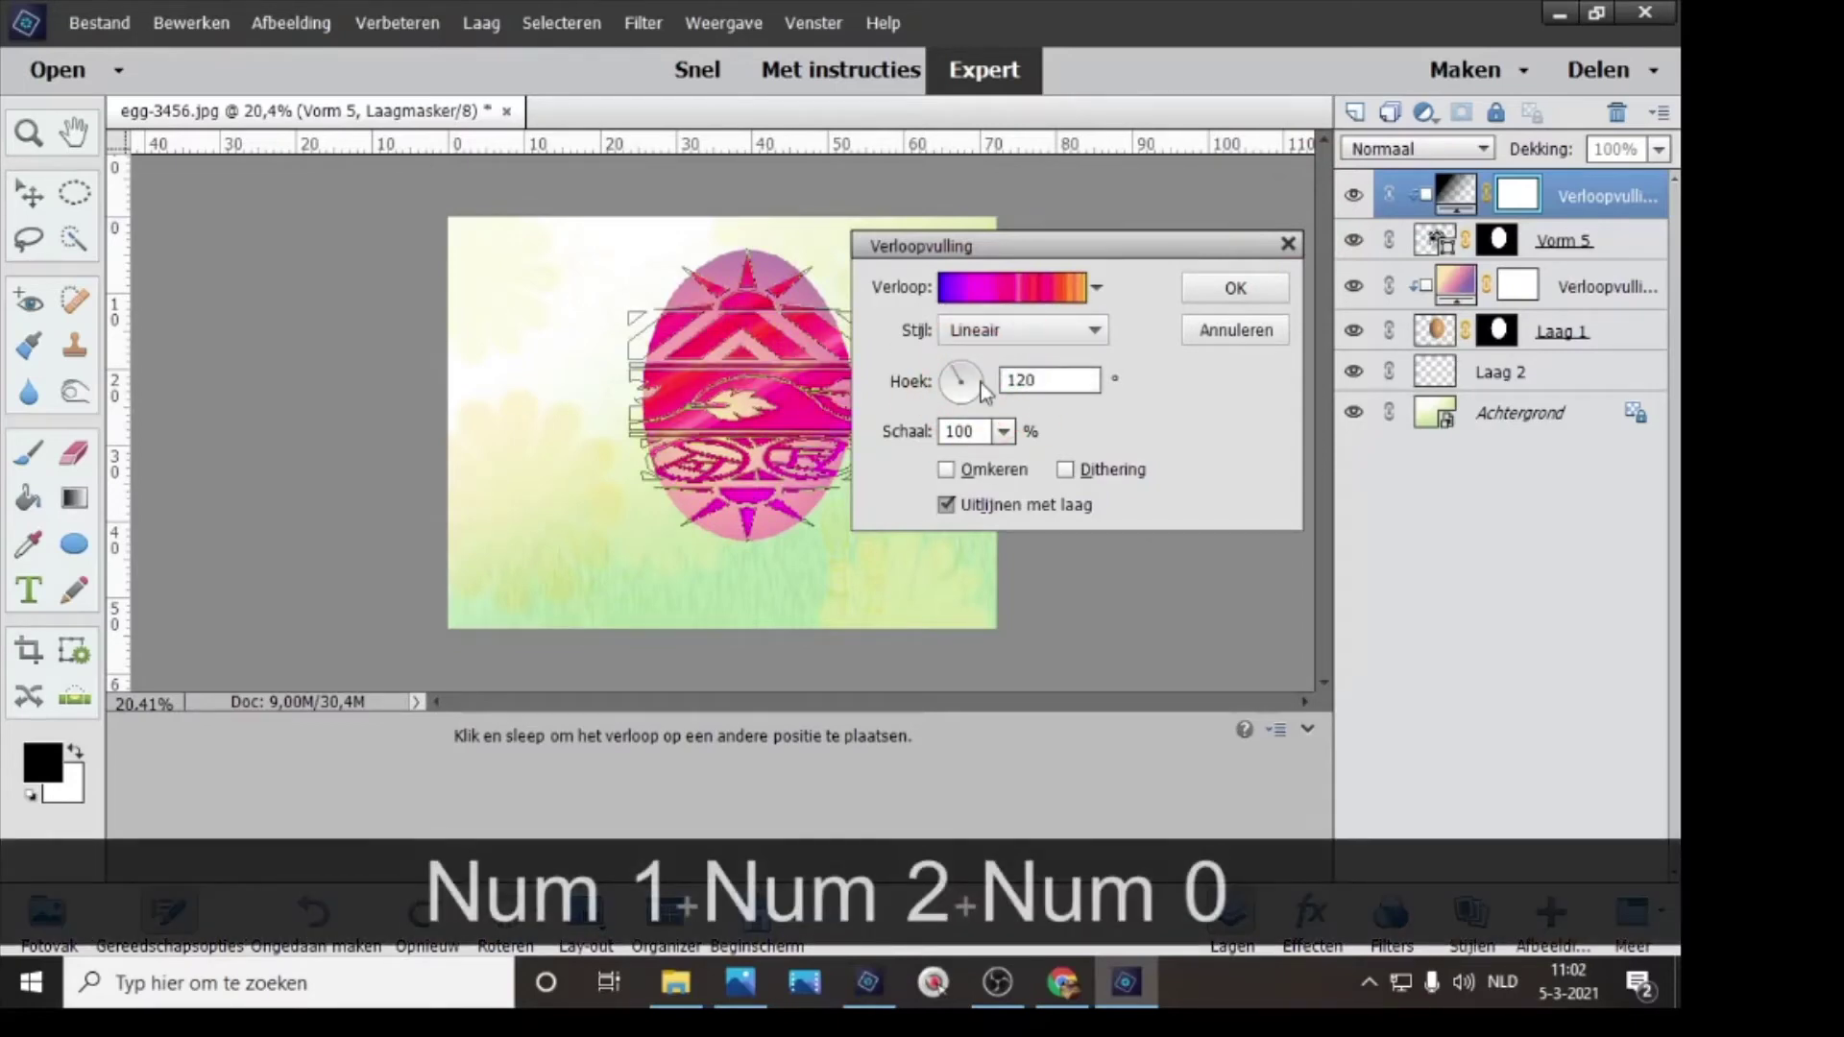
- Try the gradient styles Radiaal, Hoek, Gereflecteerd and Ruit on the egg's ornaments
{"action": "left_click", "coordinate": [1091, 328]}
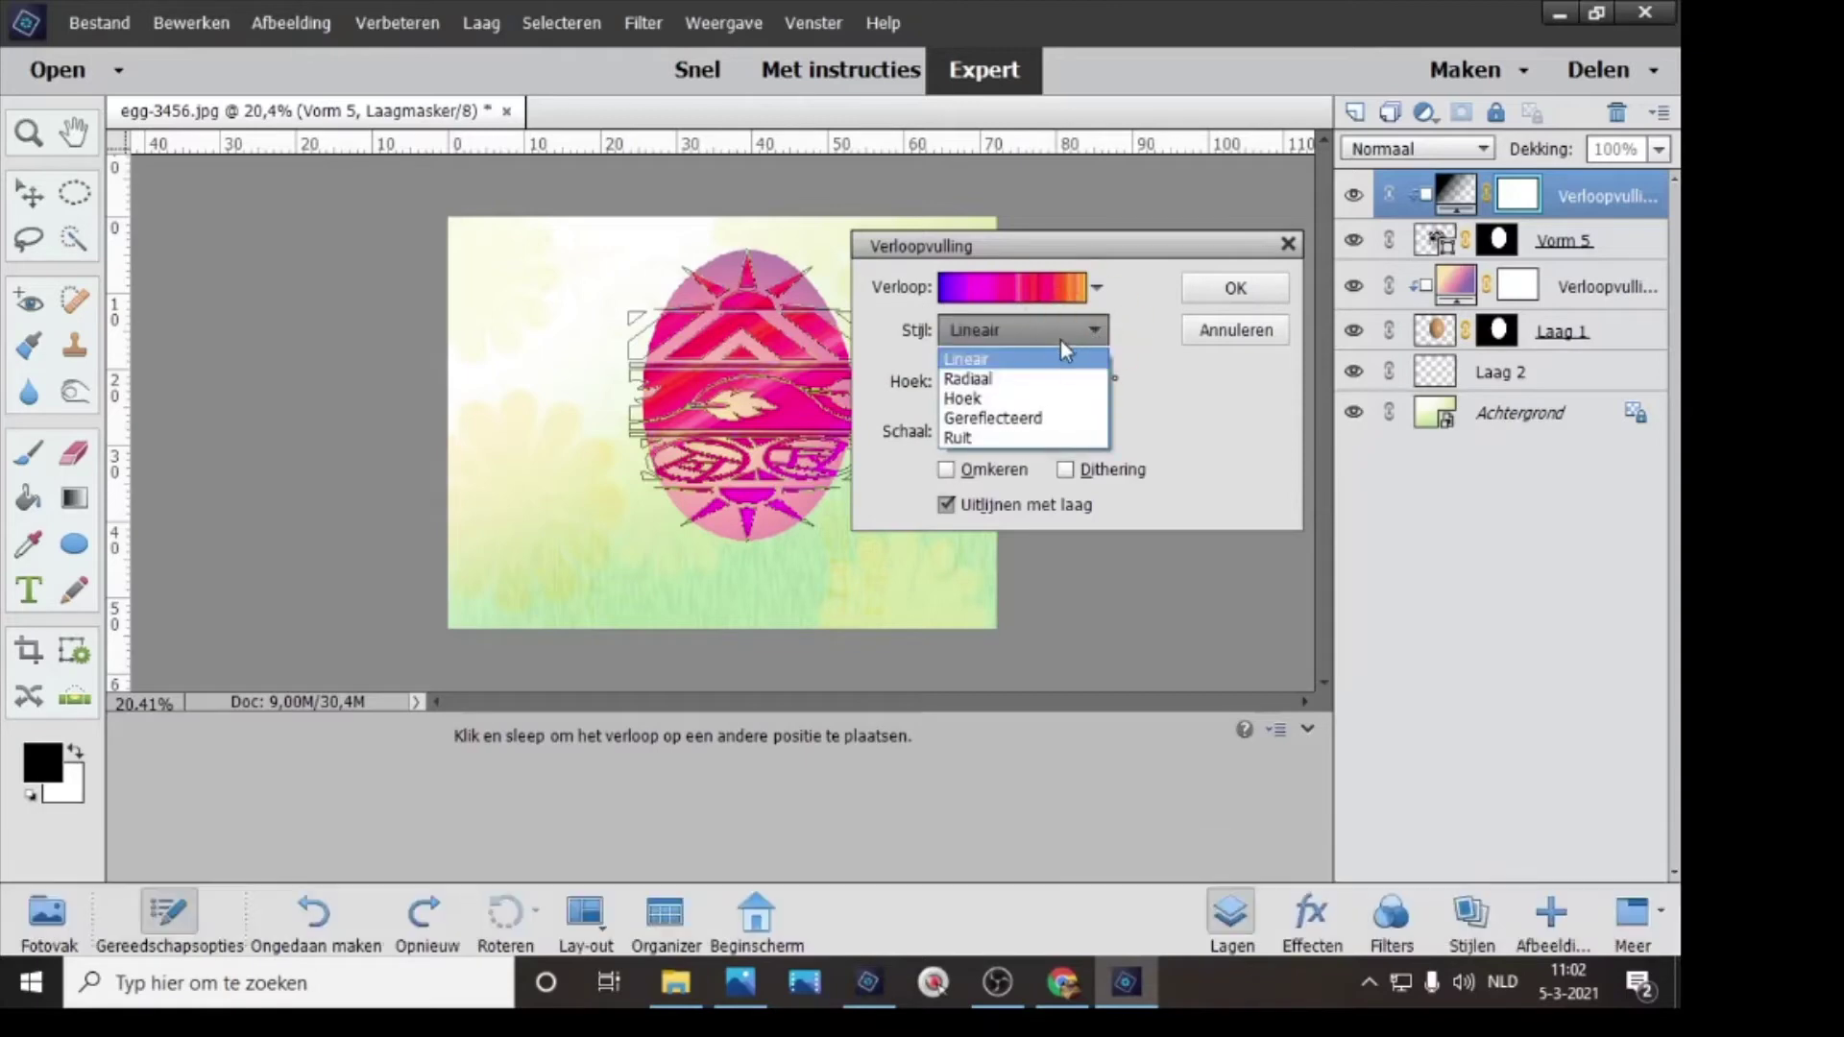
{"action": "left_click", "coordinate": [999, 379]}
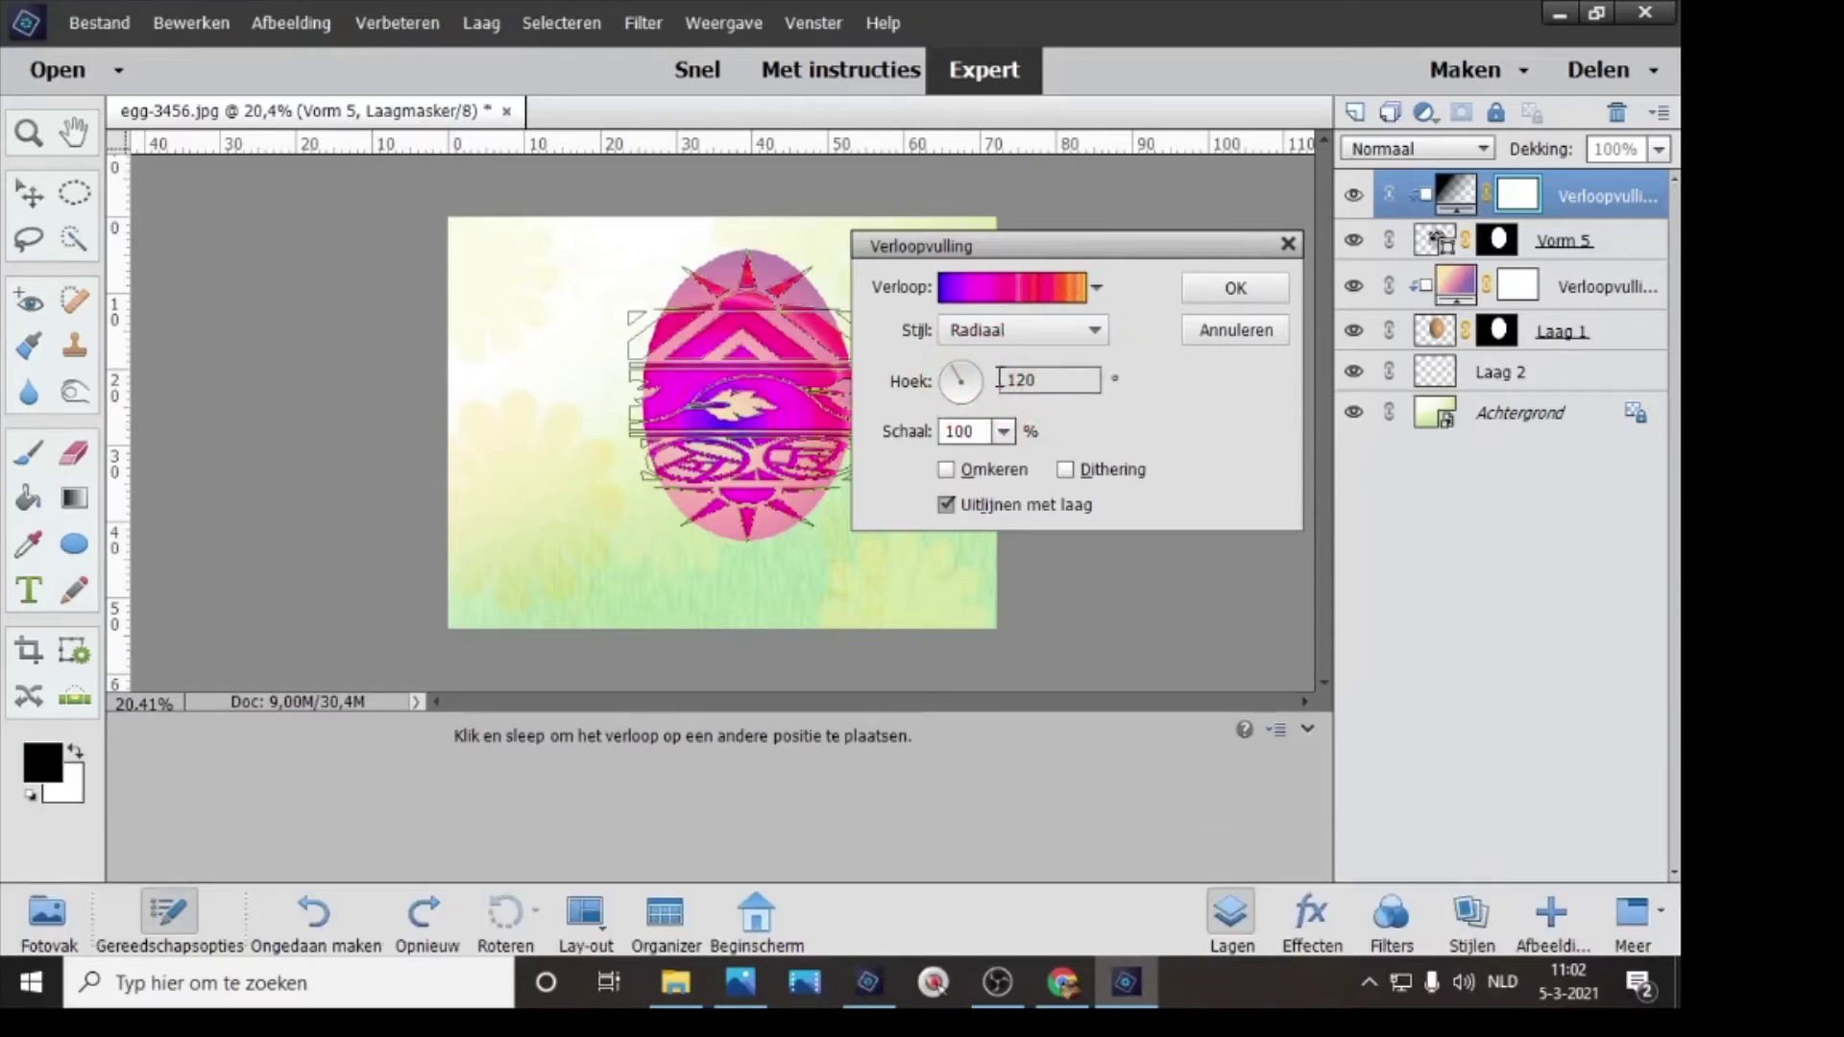
{"action": "left_click", "coordinate": [1031, 336]}
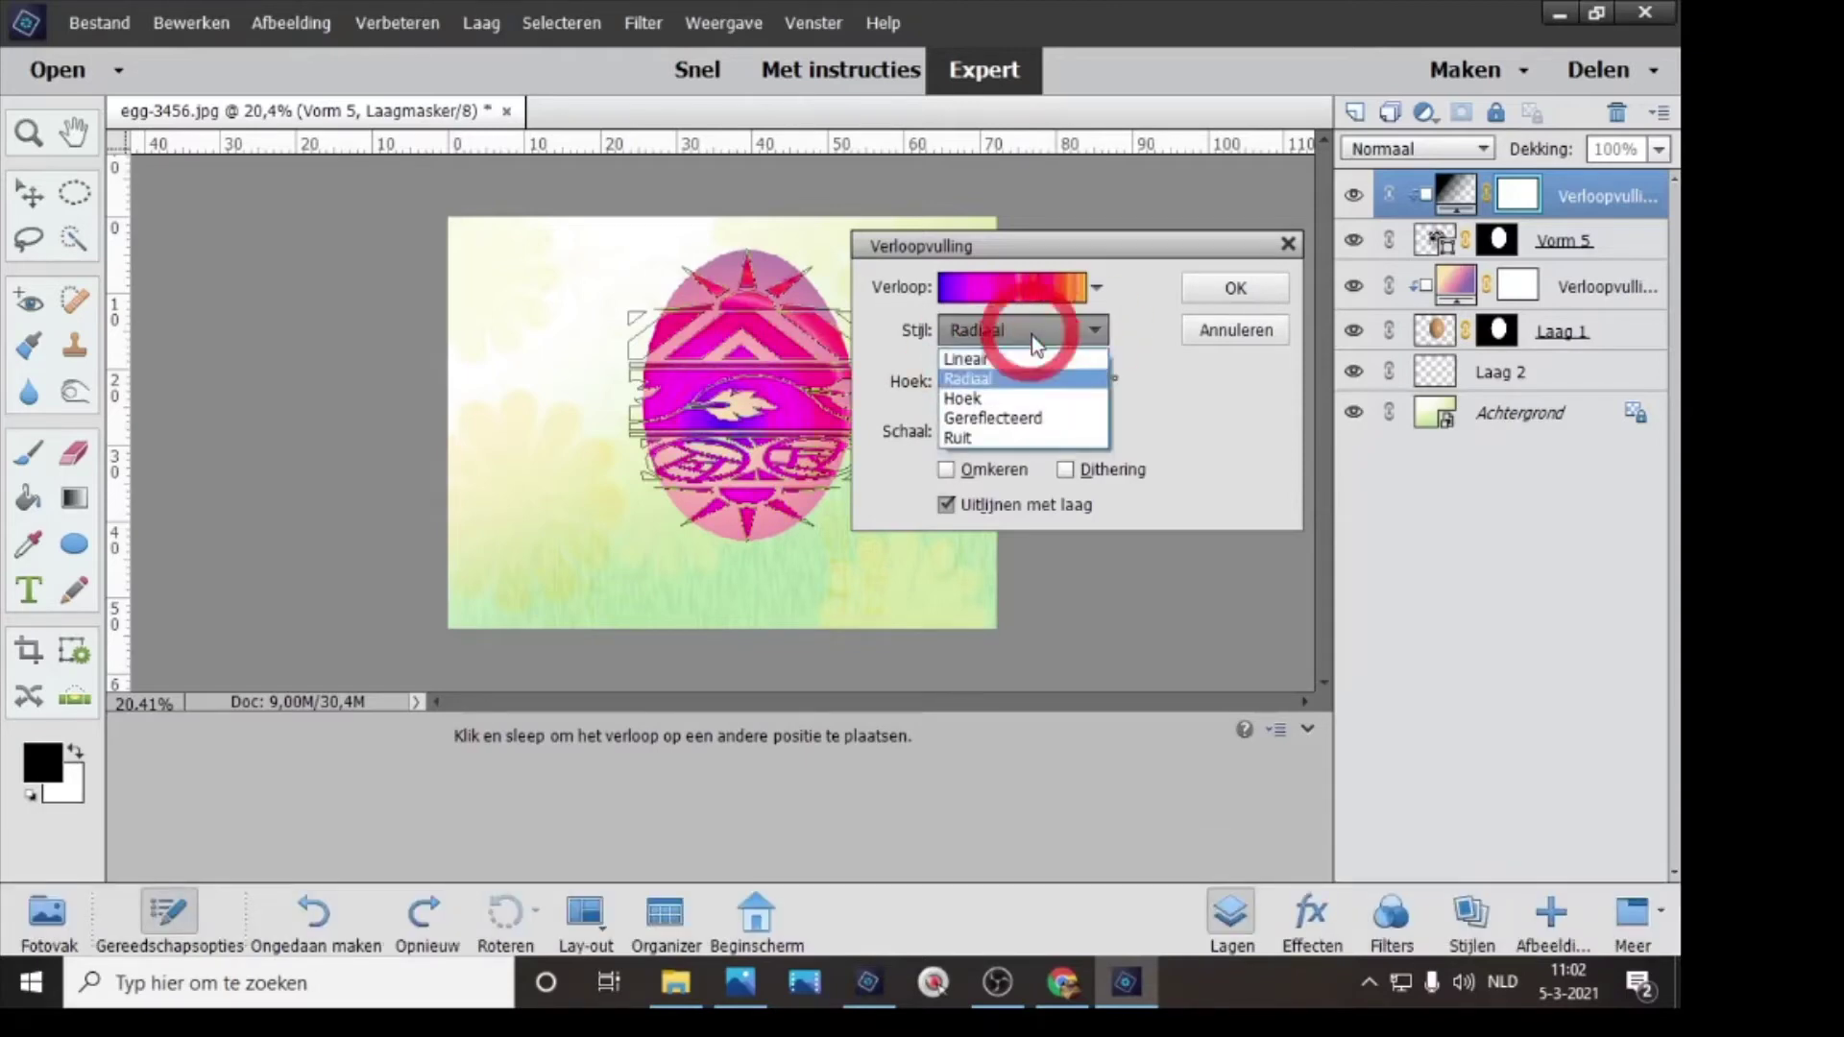
{"action": "left_click", "coordinate": [995, 397]}
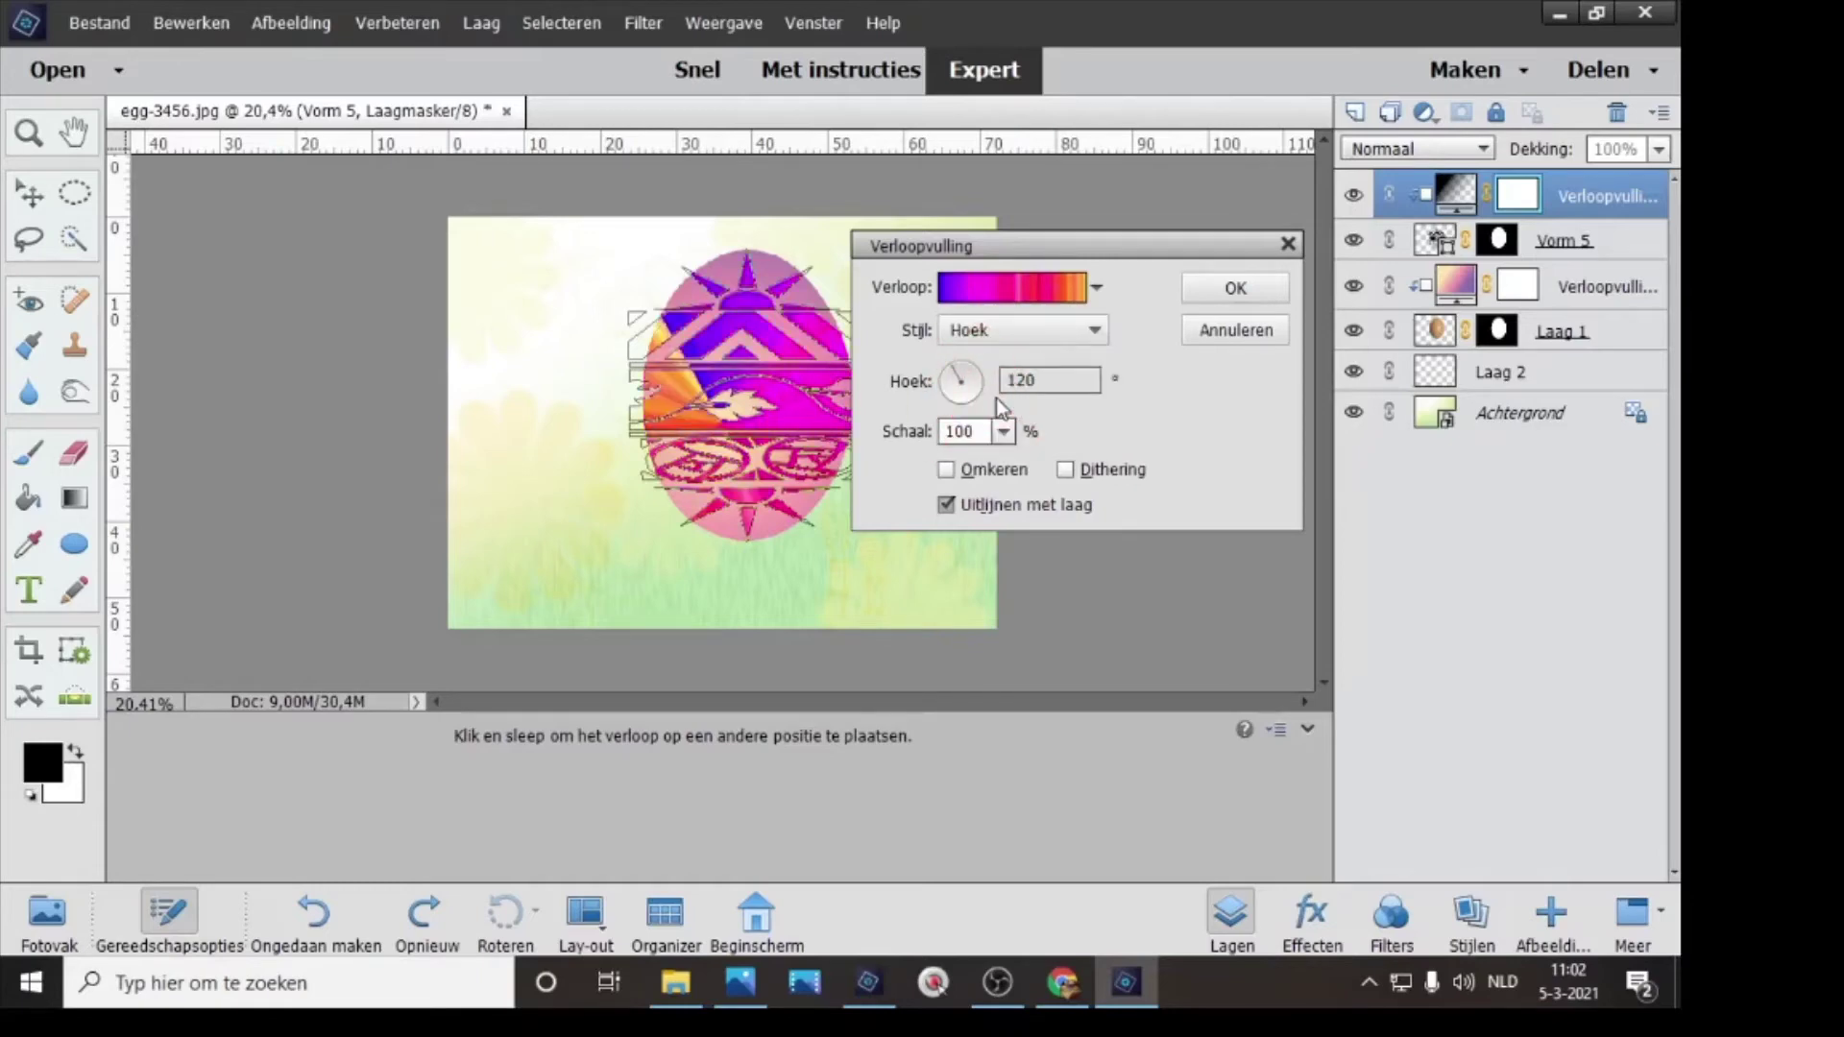
{"action": "left_click", "coordinate": [1024, 336]}
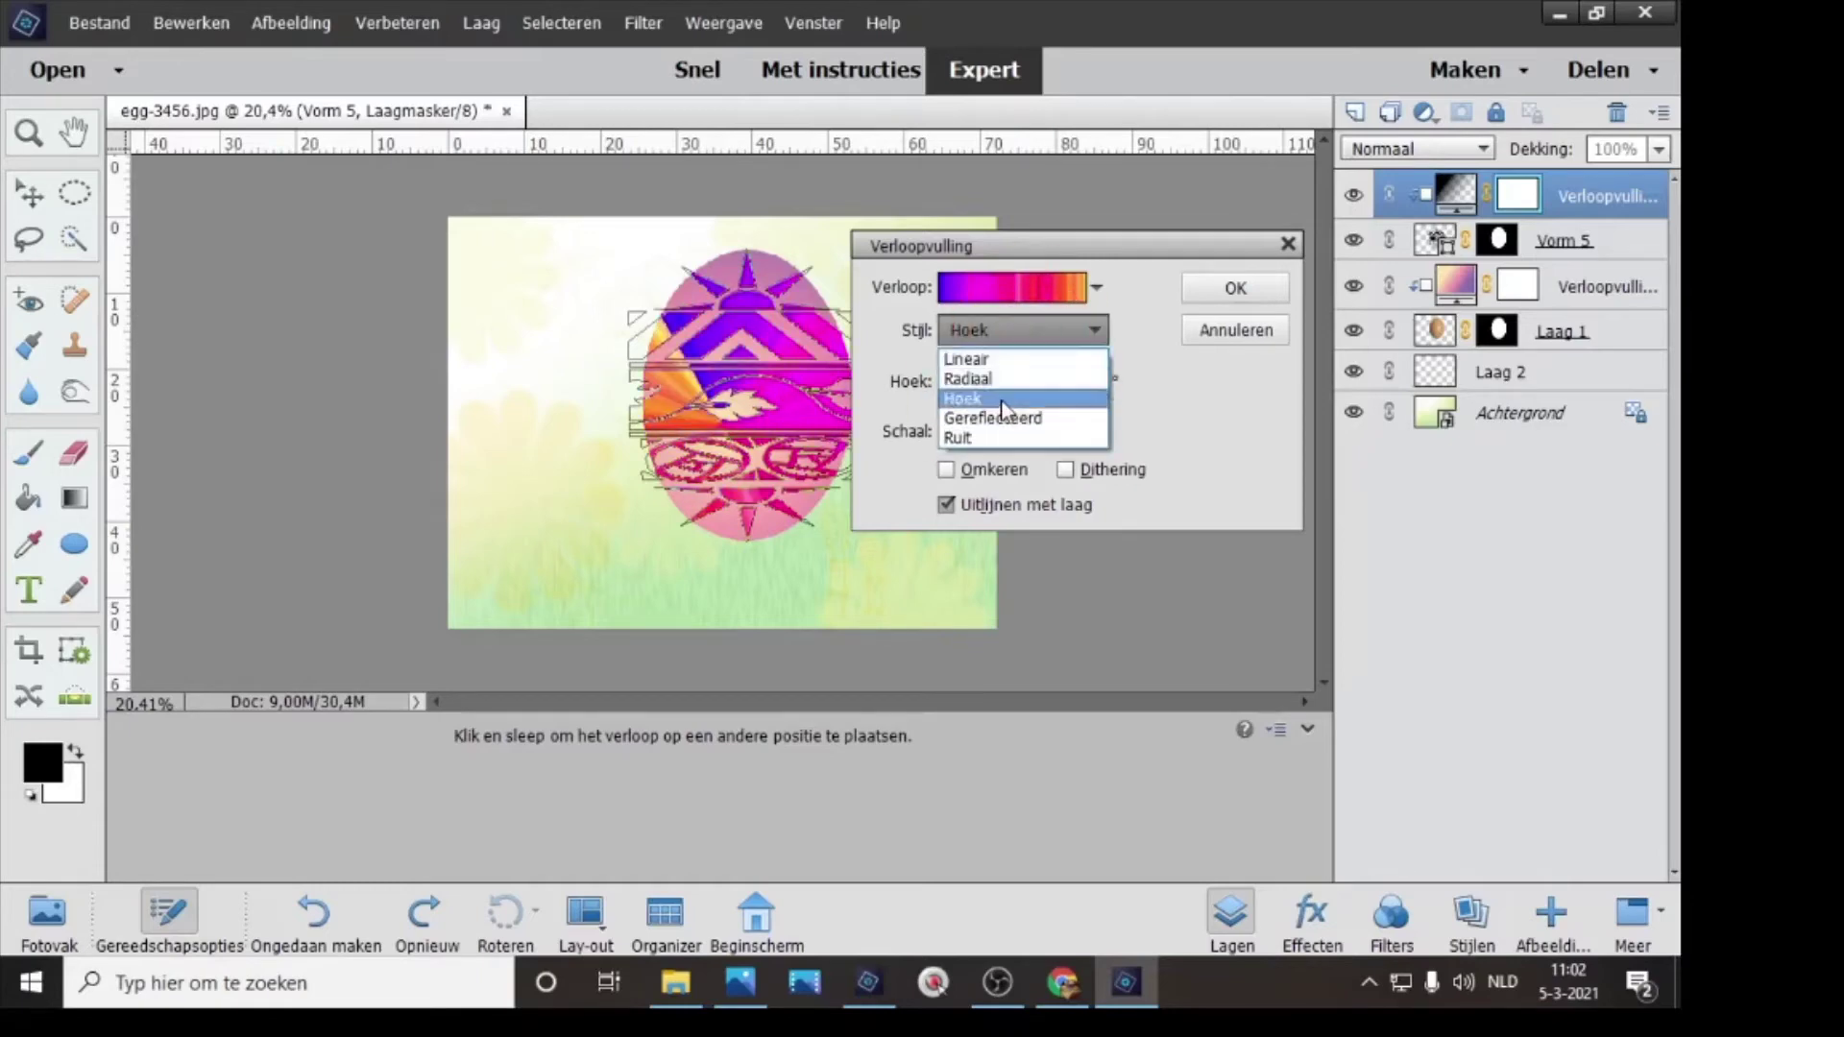
{"action": "left_click", "coordinate": [997, 419]}
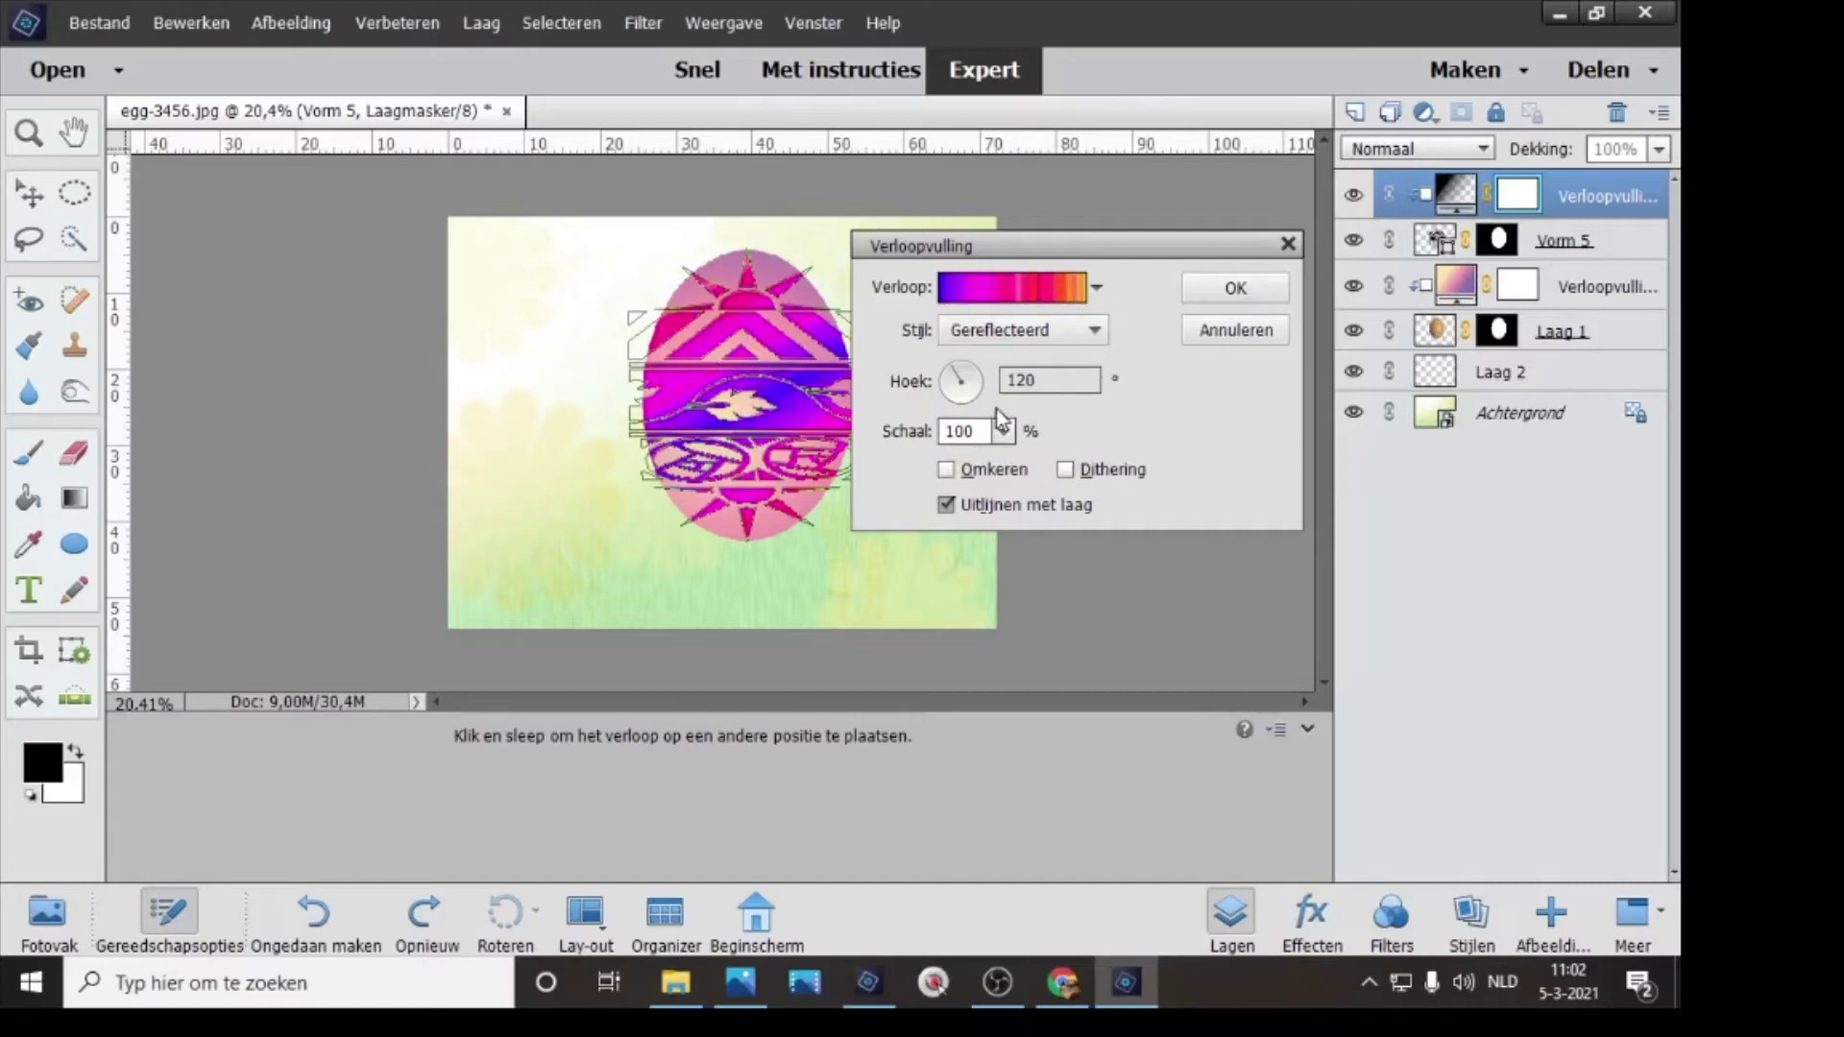
{"action": "left_click", "coordinate": [1033, 331]}
{"action": "left_click", "coordinate": [981, 437]}
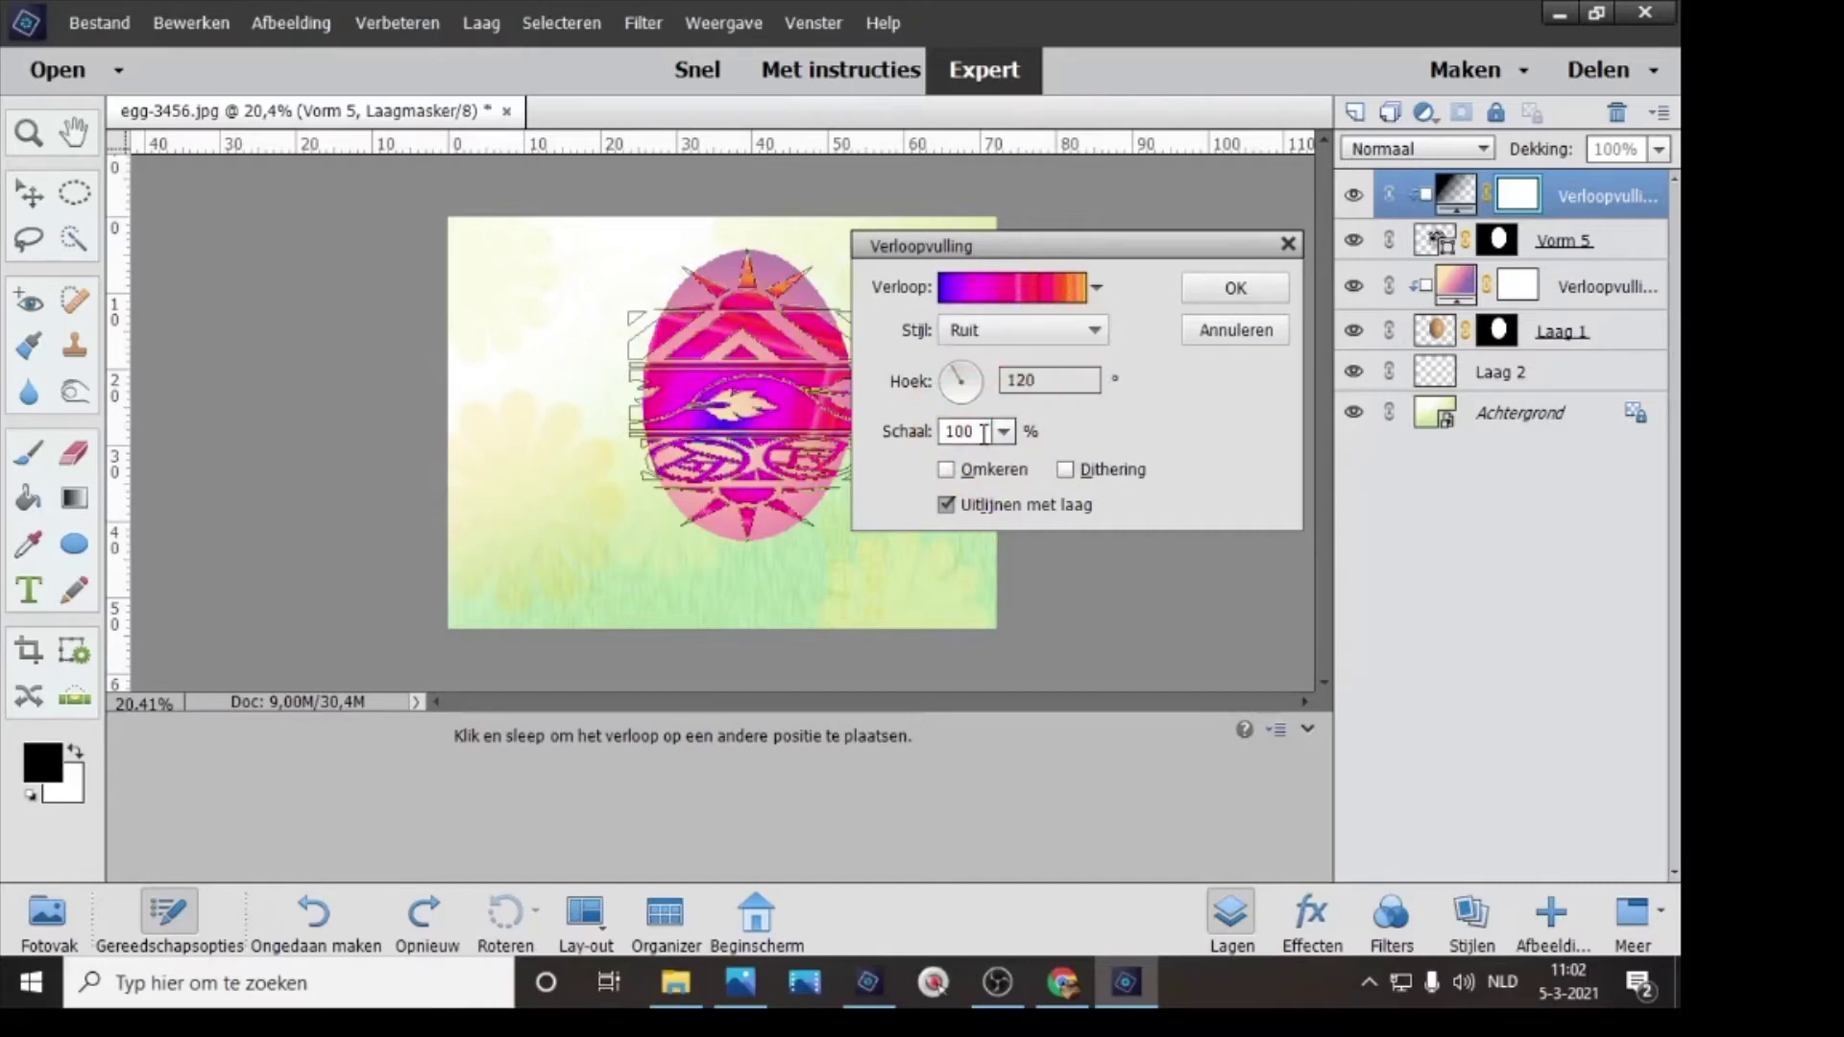
- Set the gradient style to Gereflecteerd, compare it with reversed colours, and apply the fill with Omkeren off
{"action": "left_click", "coordinate": [1016, 331]}
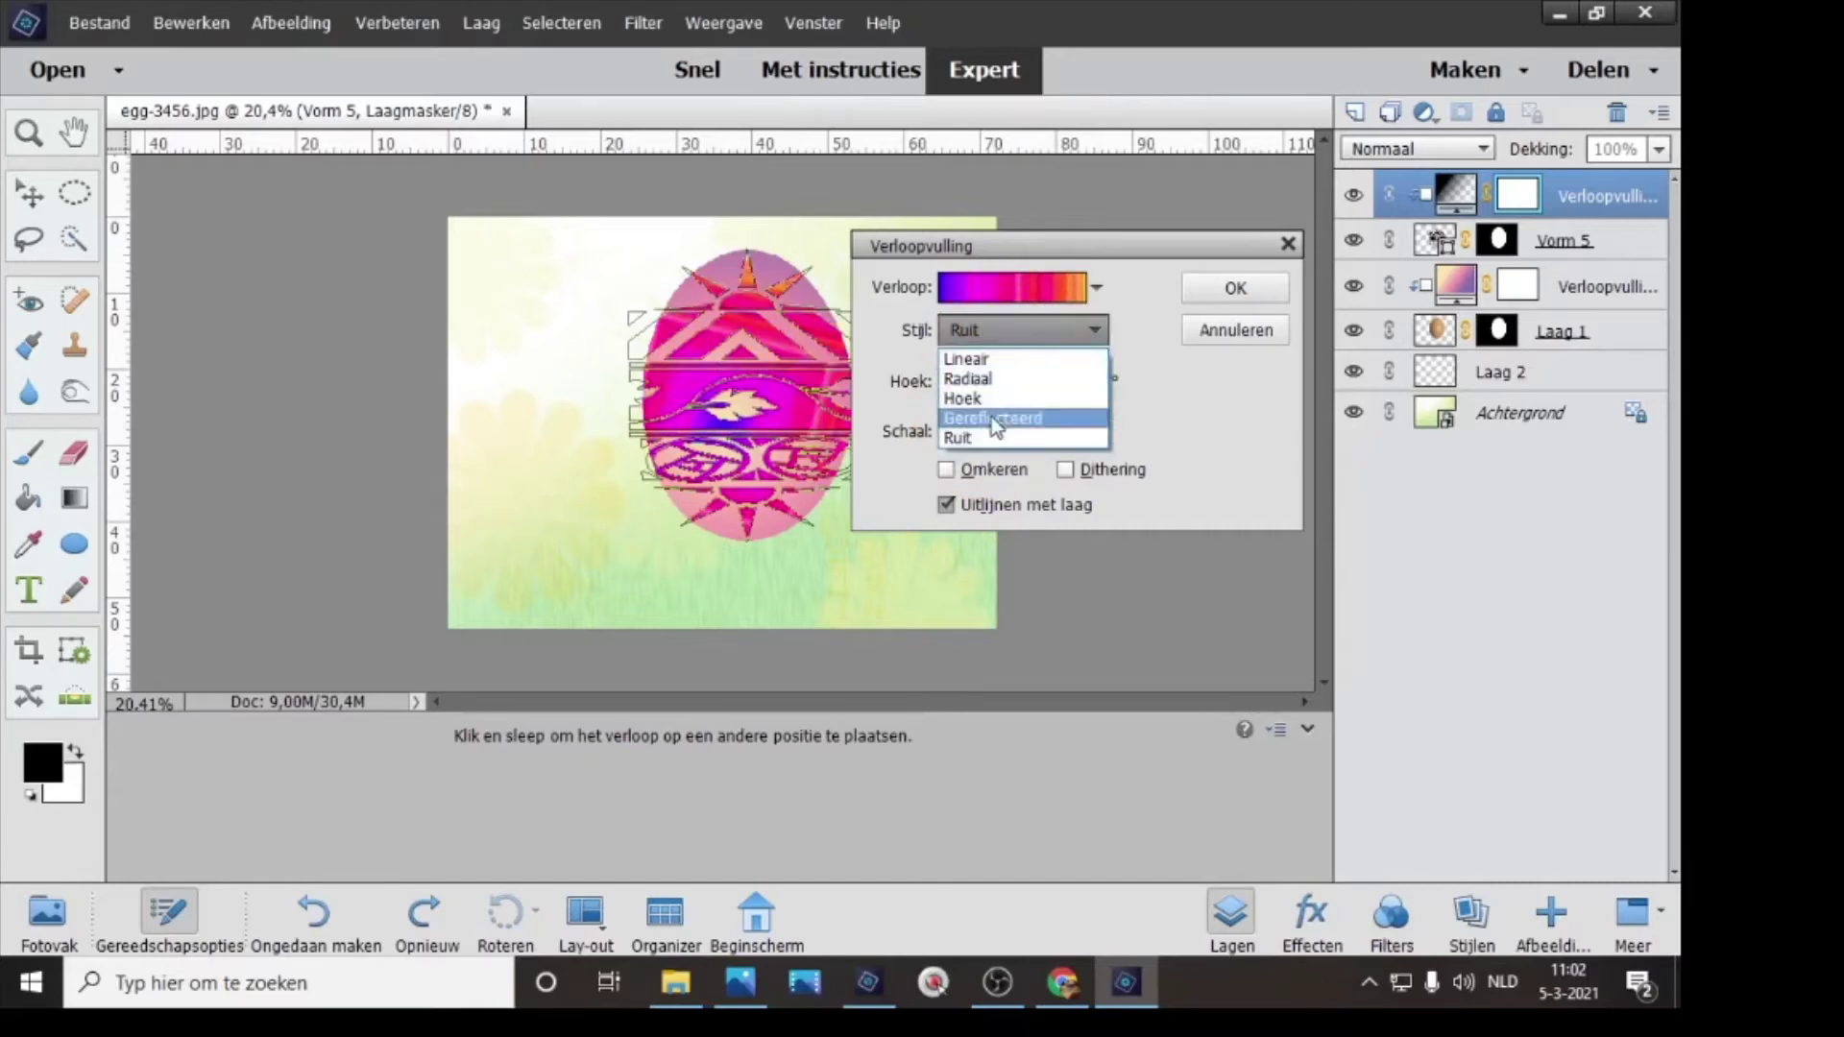
{"action": "left_click", "coordinate": [999, 418]}
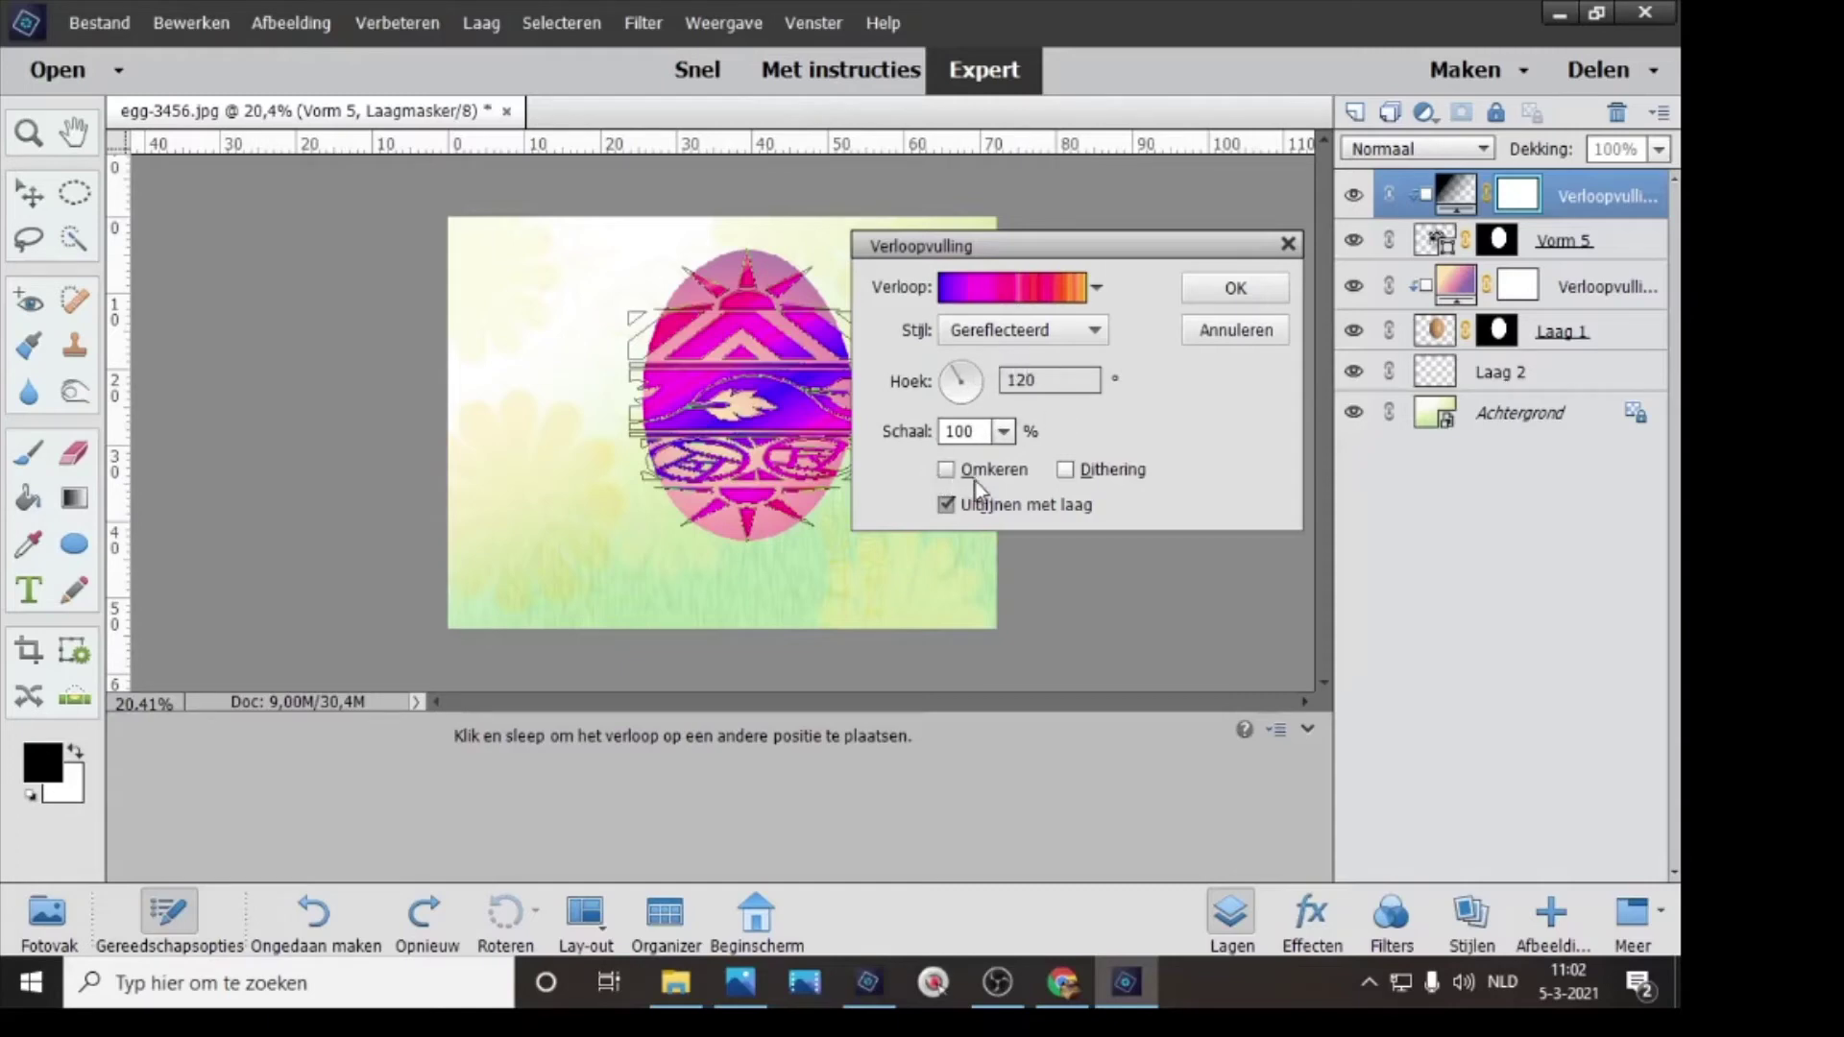
{"action": "left_click", "coordinate": [952, 471]}
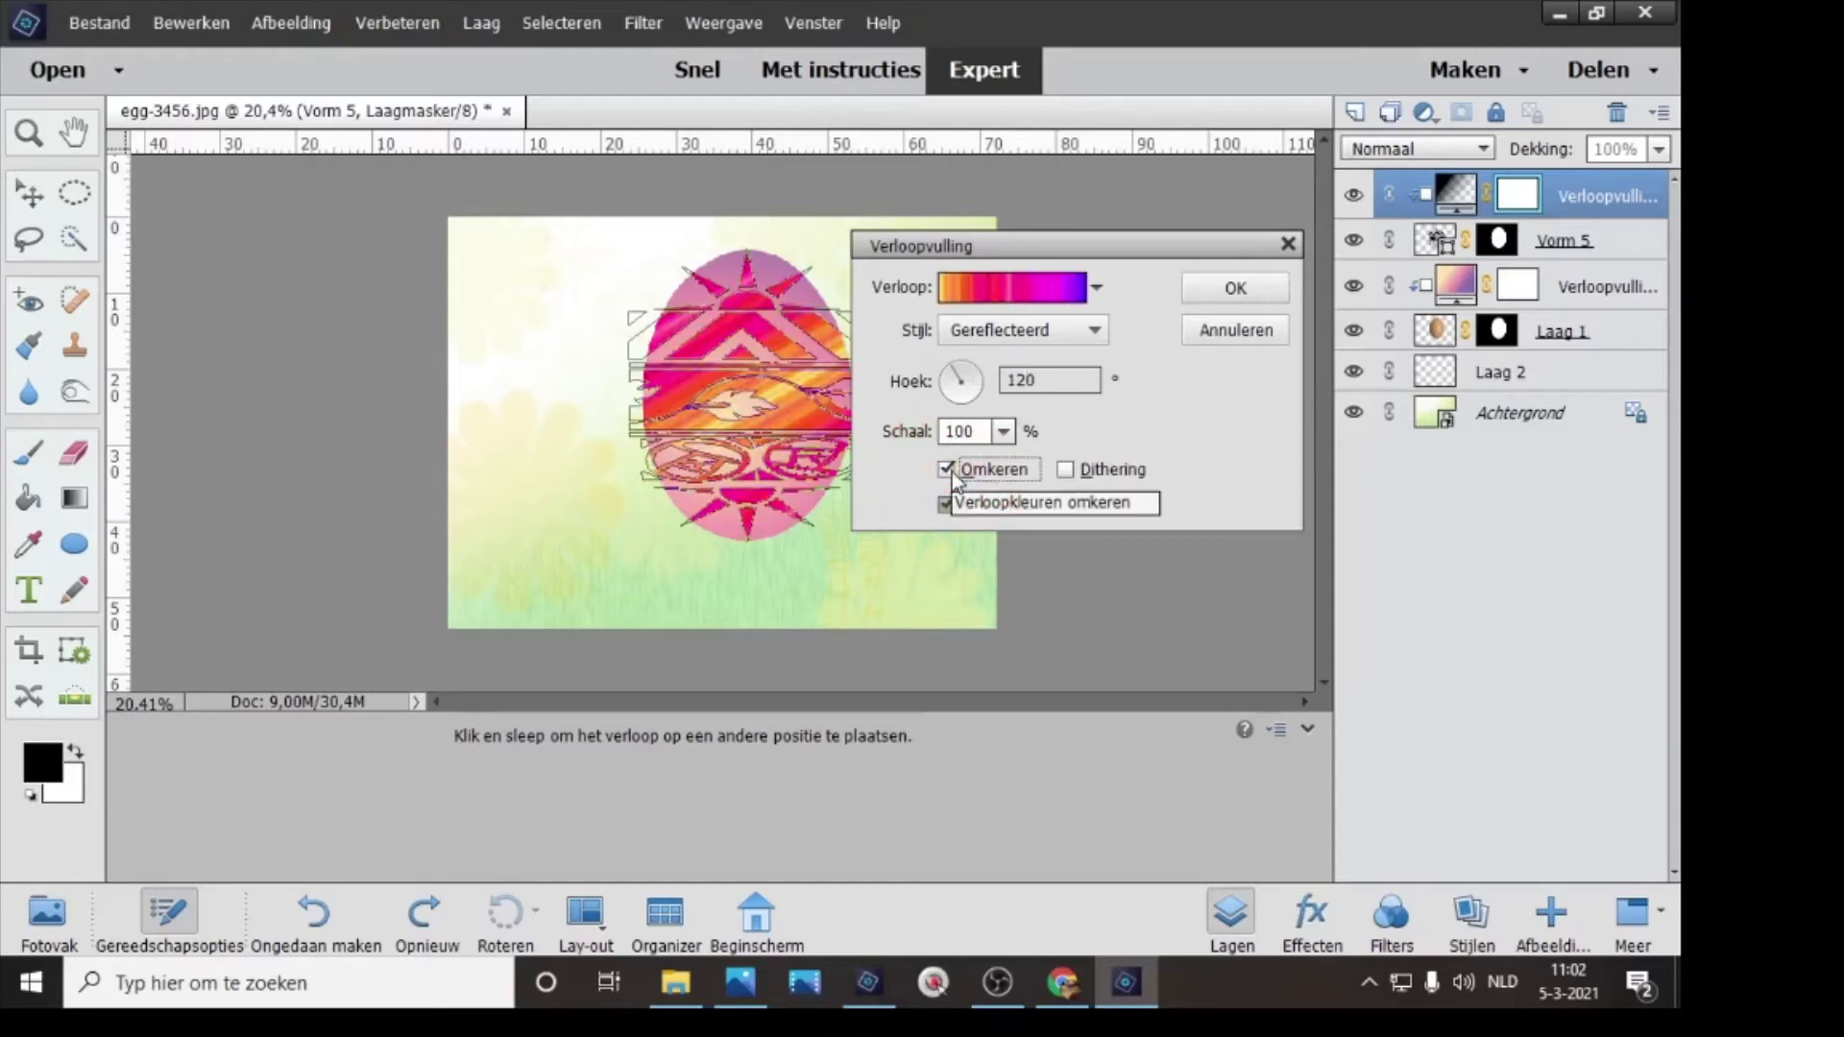
{"action": "left_click", "coordinate": [952, 470]}
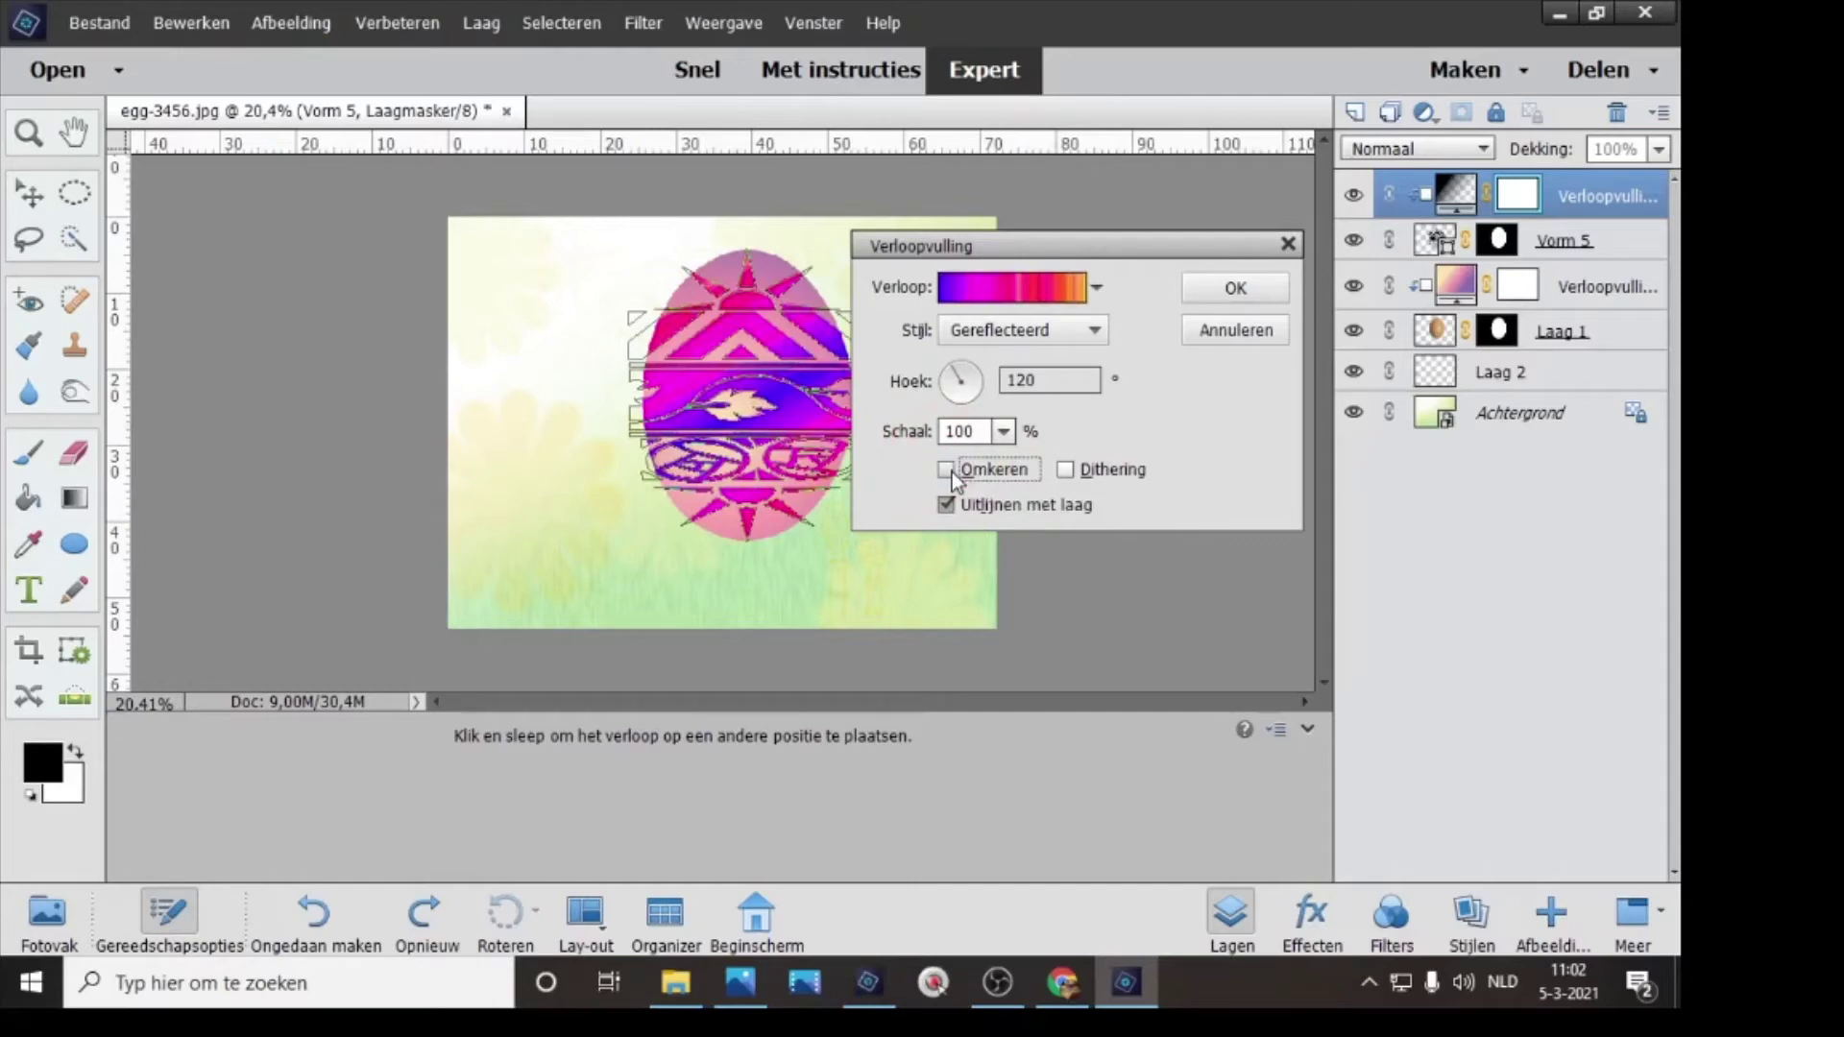
{"action": "left_click", "coordinate": [953, 471]}
{"action": "left_click", "coordinate": [953, 471]}
{"action": "left_click", "coordinate": [1210, 293]}
{"action": "key", "text": "ctrl+F9"}
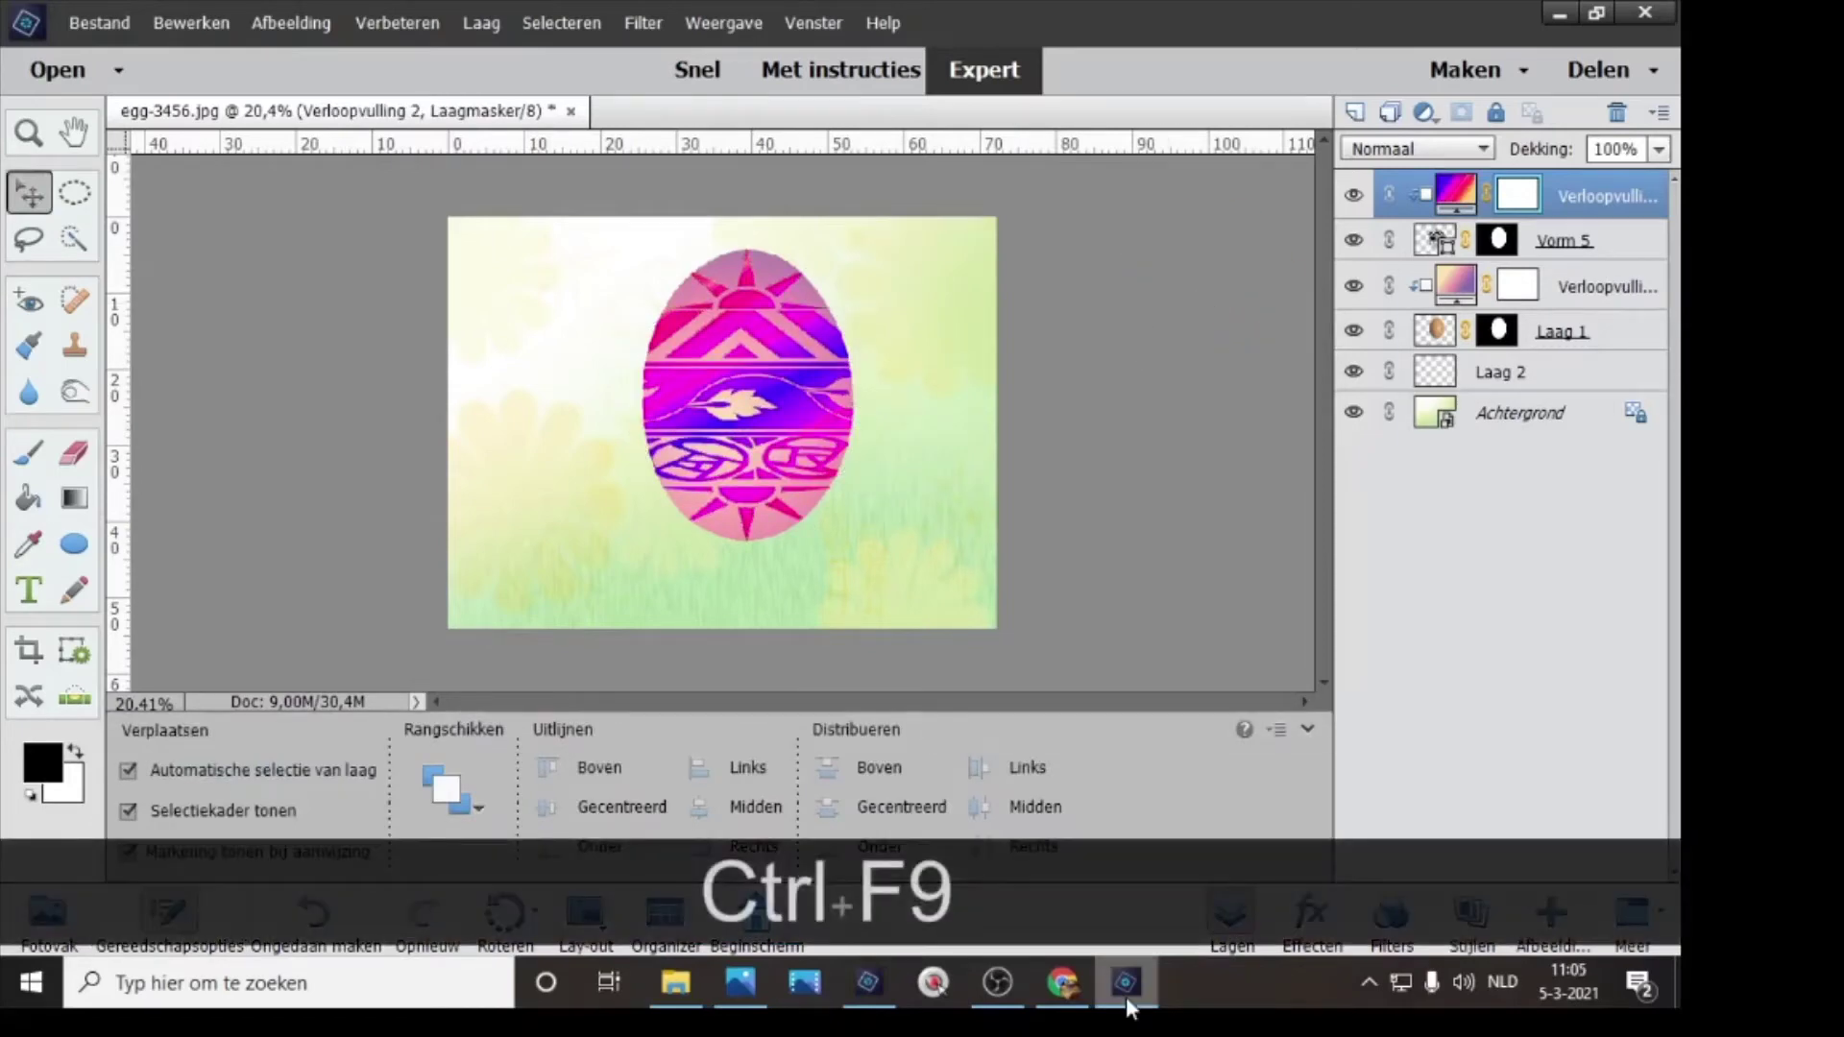
{"action": "mouse_move", "coordinate": [1125, 995]}
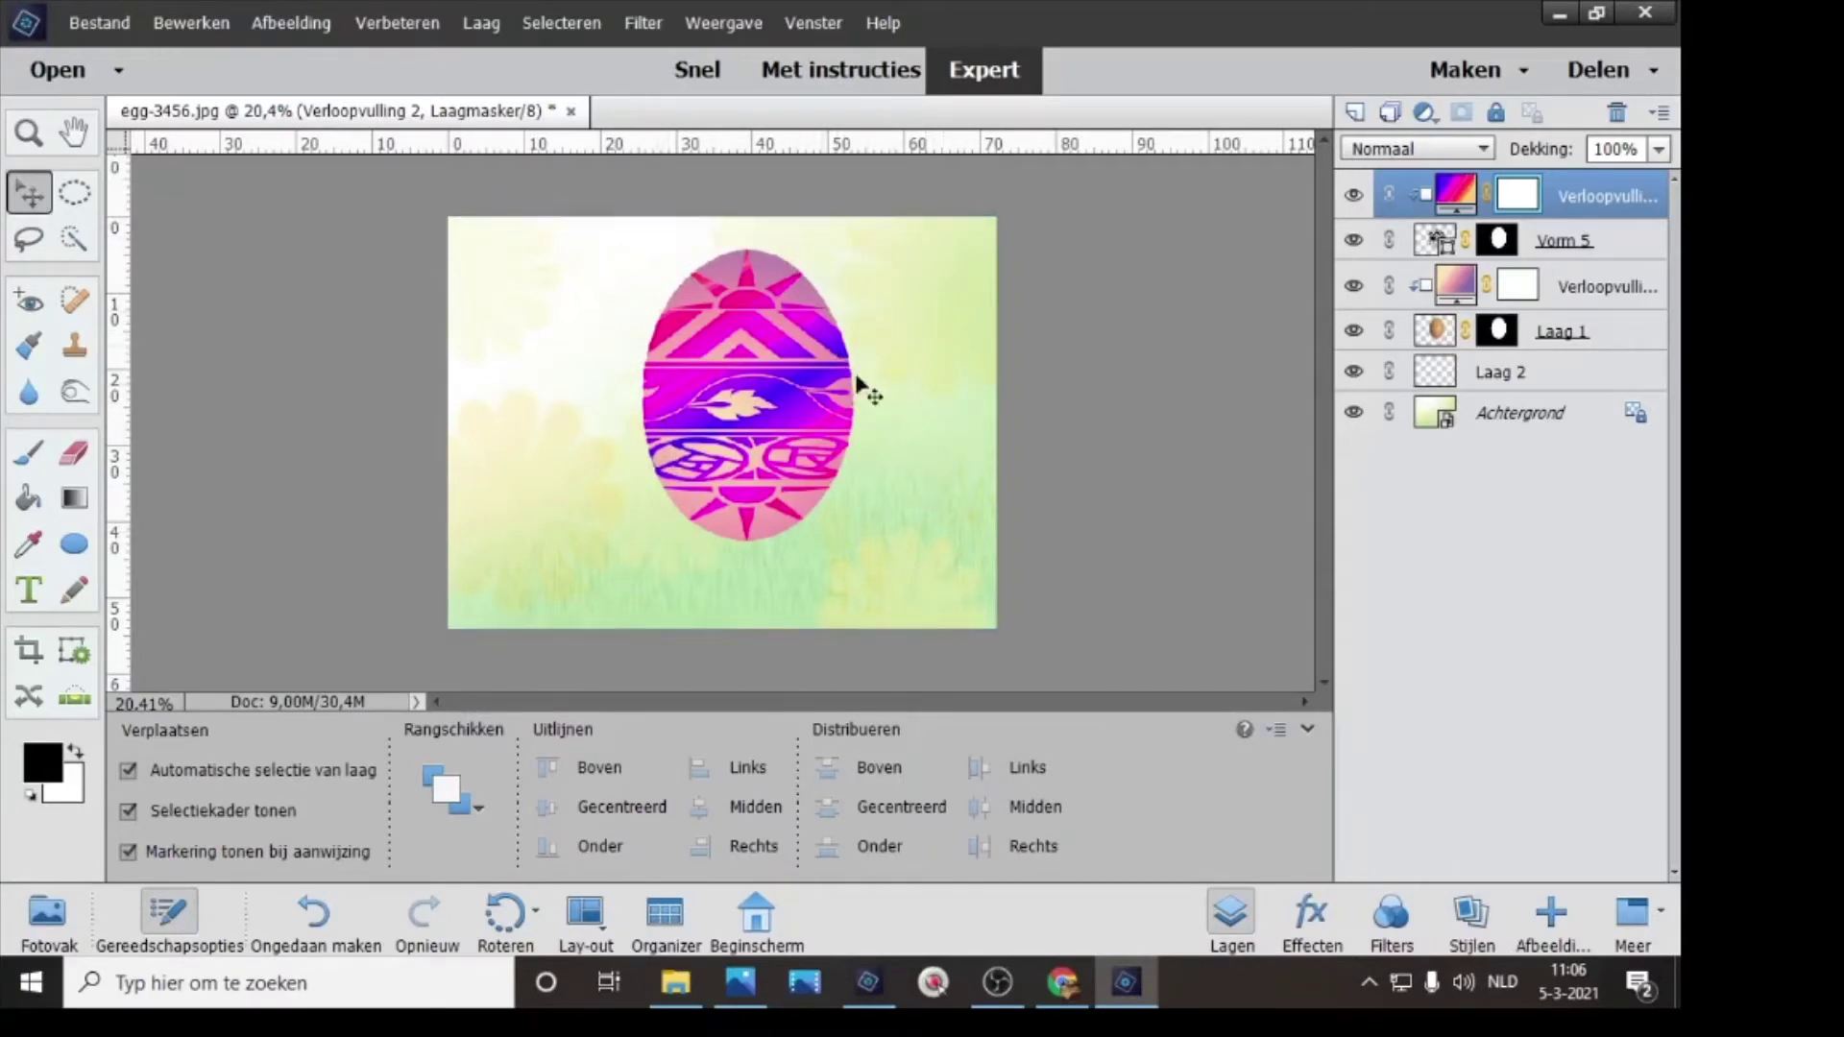
- Add an outer glow (Gloed, Buiten) to the egg layer Laag 1 with size 250 px and the opacity at maximum
{"action": "left_click", "coordinate": [1546, 334]}
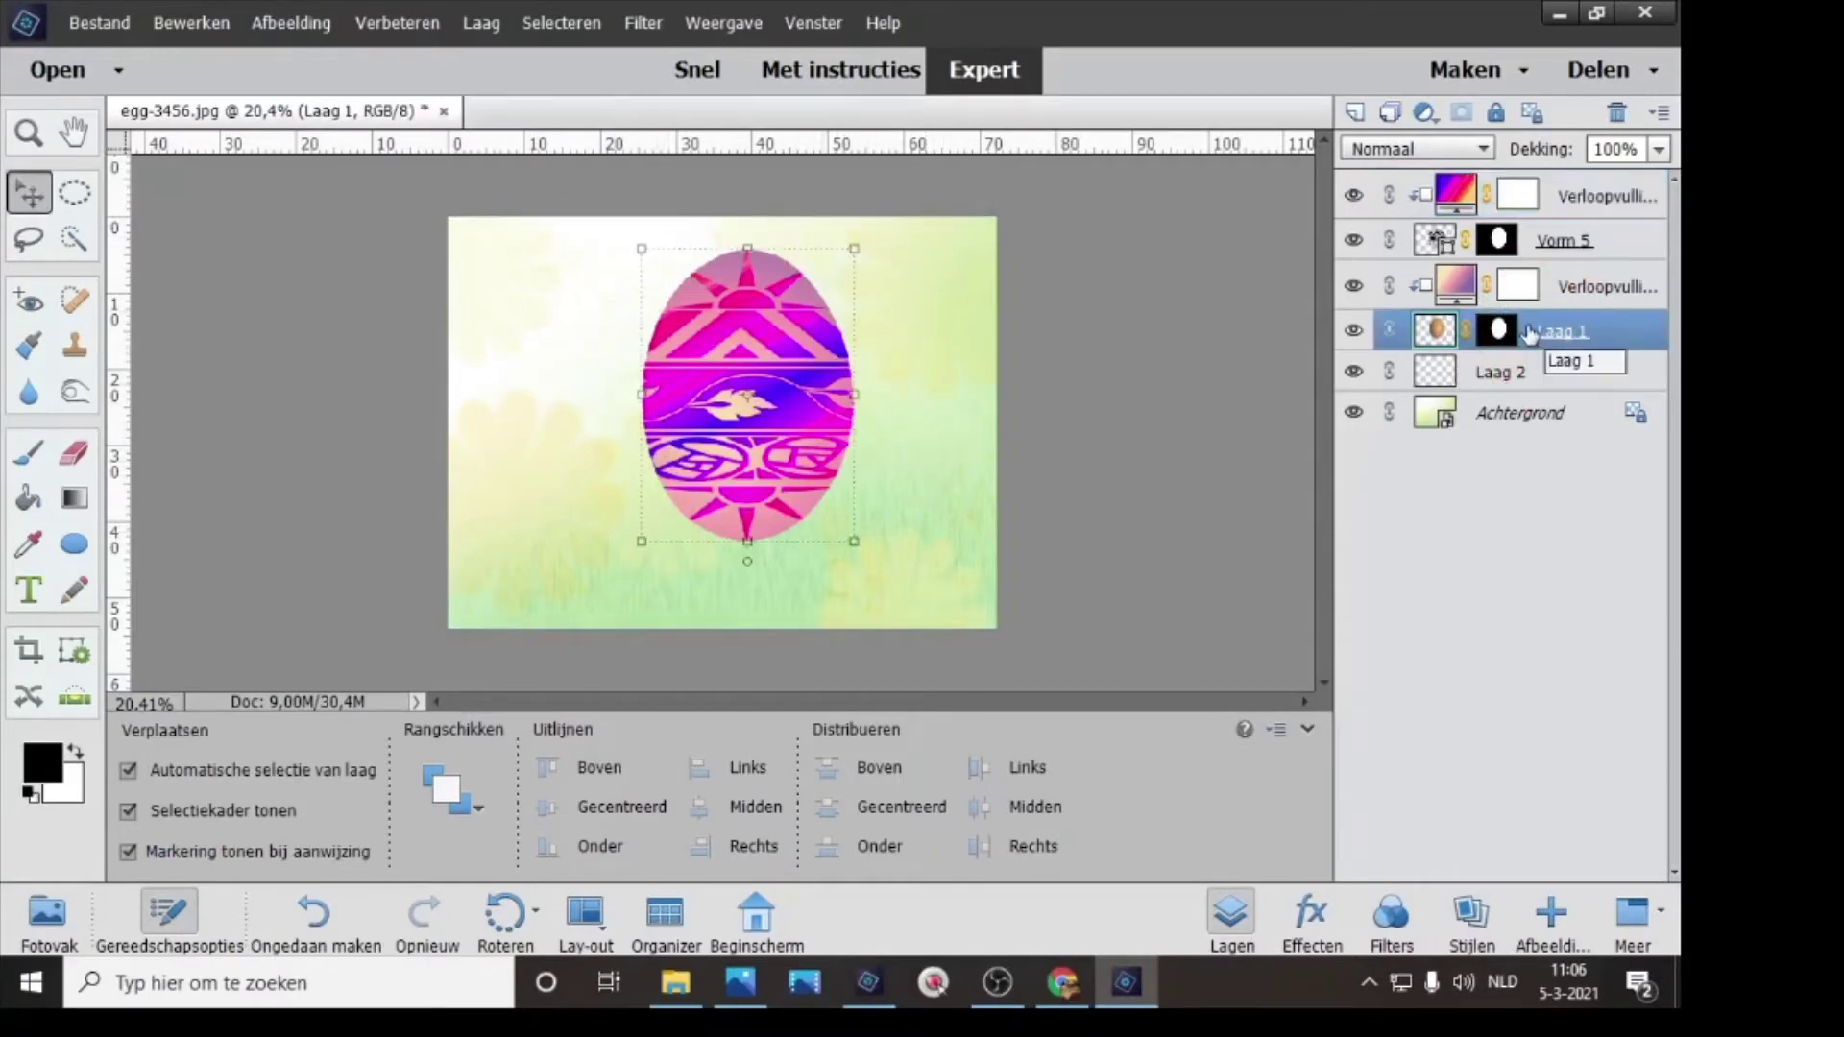
{"action": "left_click", "coordinate": [481, 22]}
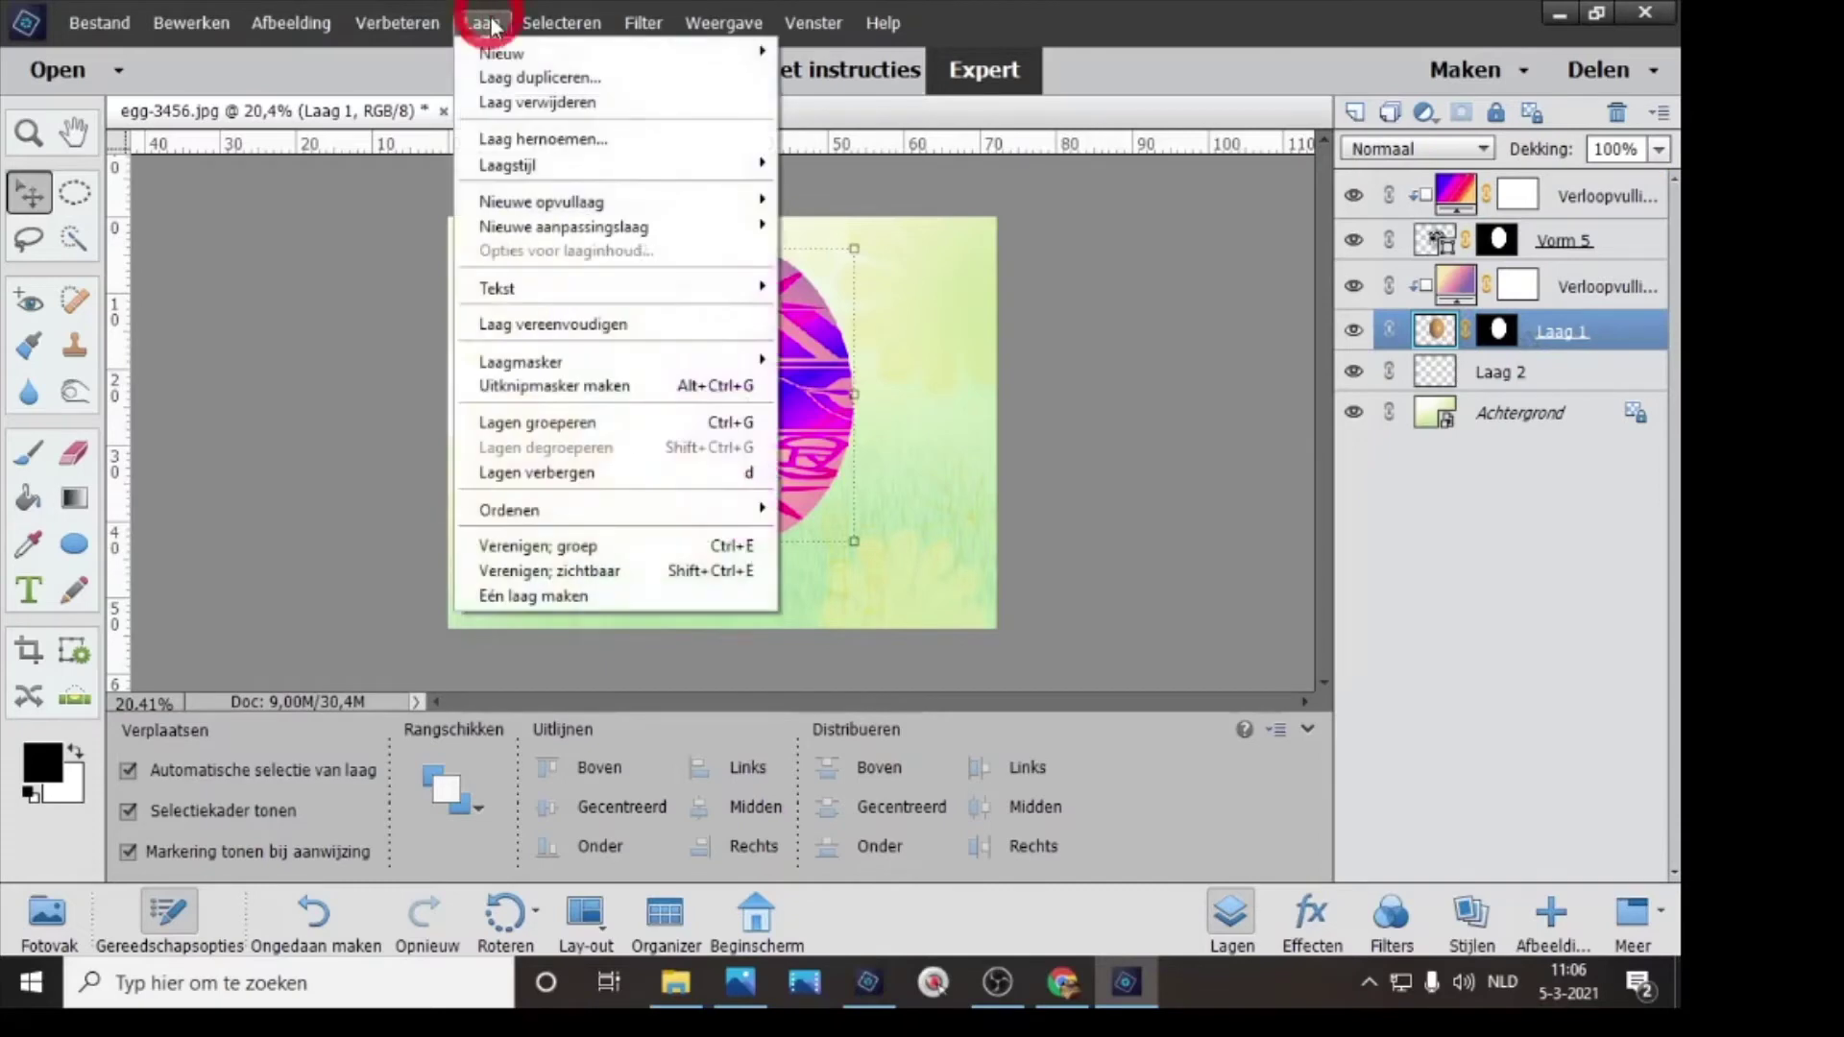
{"action": "mouse_move", "coordinate": [576, 165]}
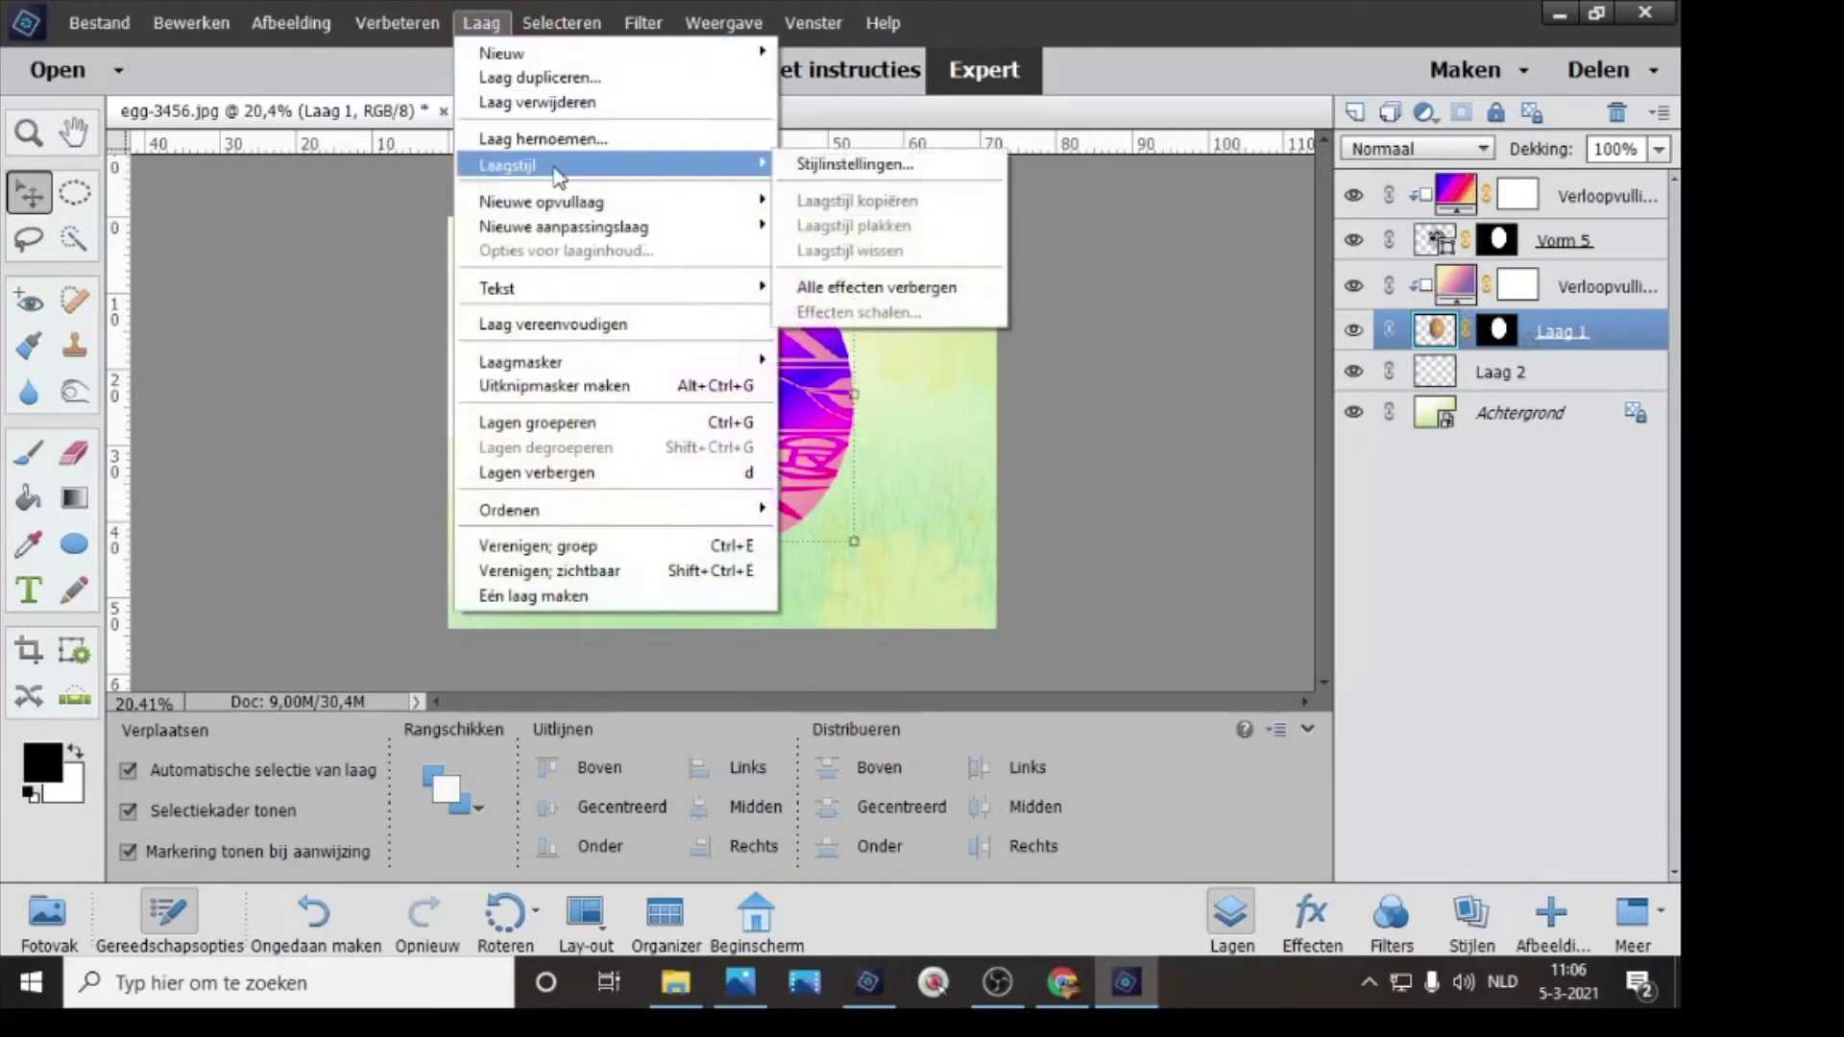
{"action": "left_click", "coordinate": [844, 165]}
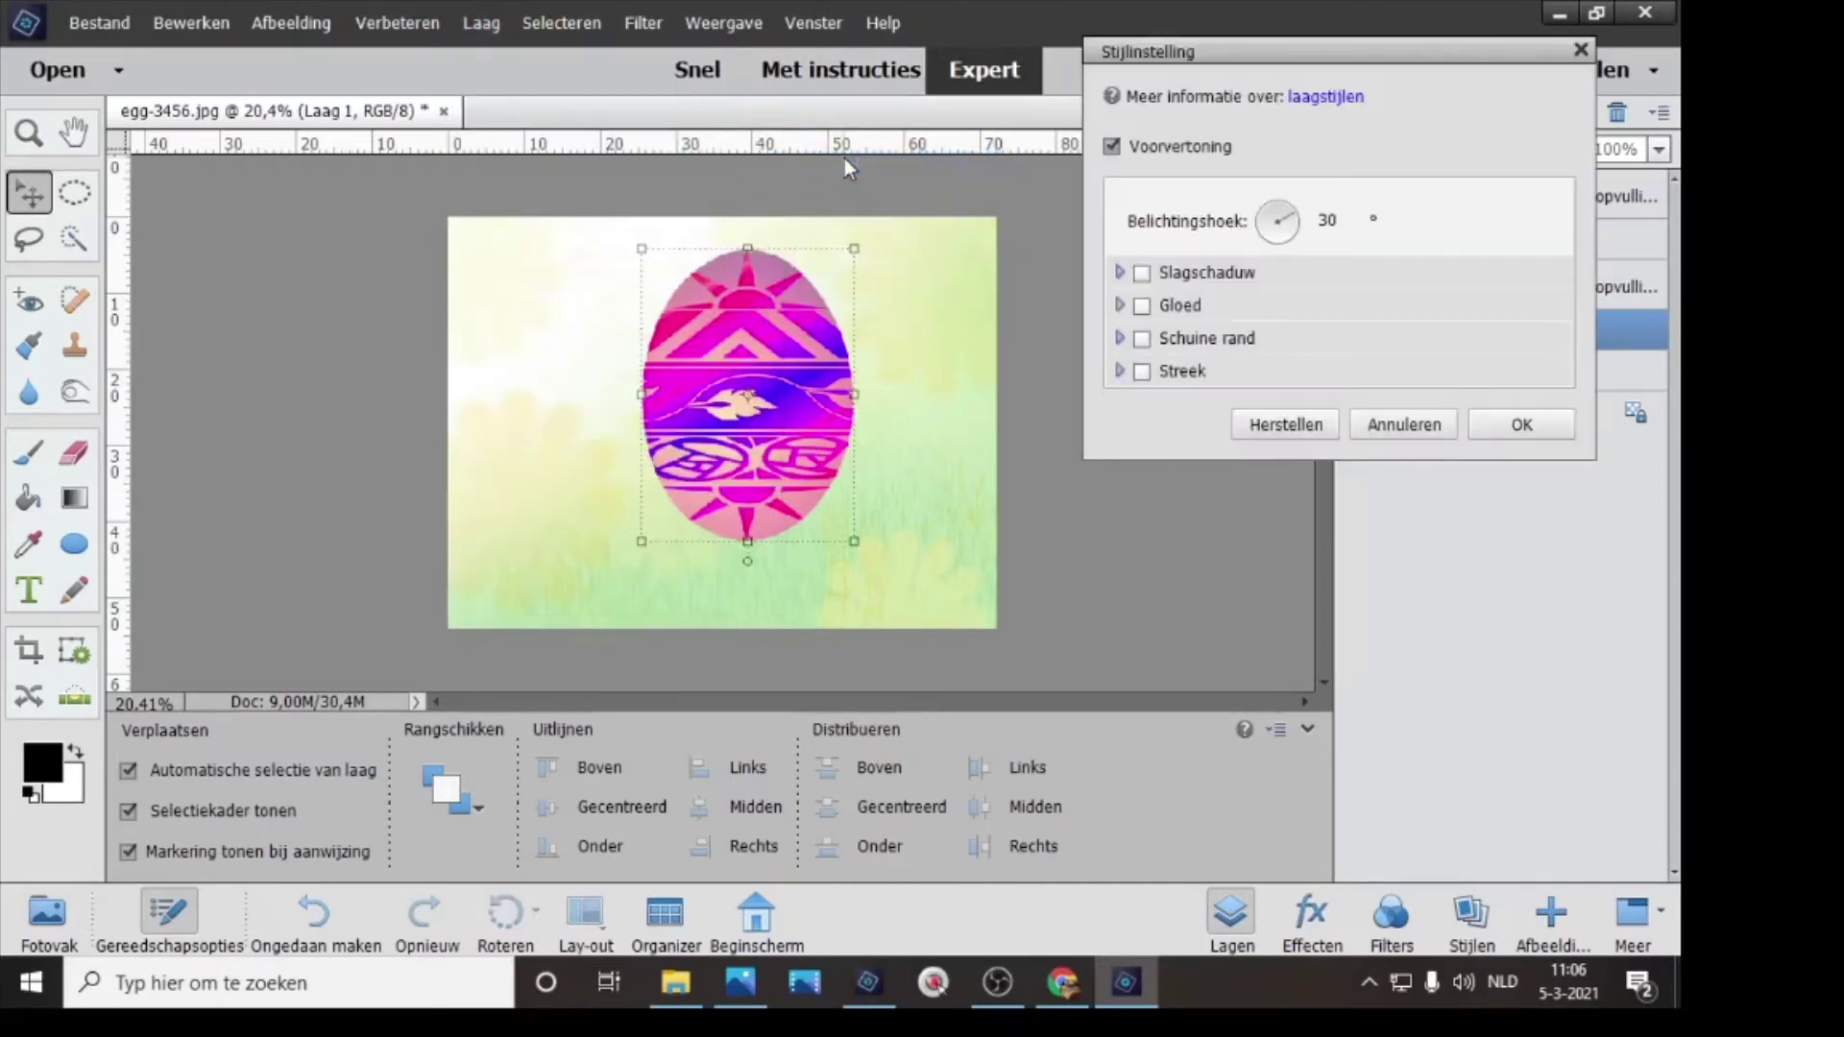
{"action": "left_click", "coordinate": [1143, 304]}
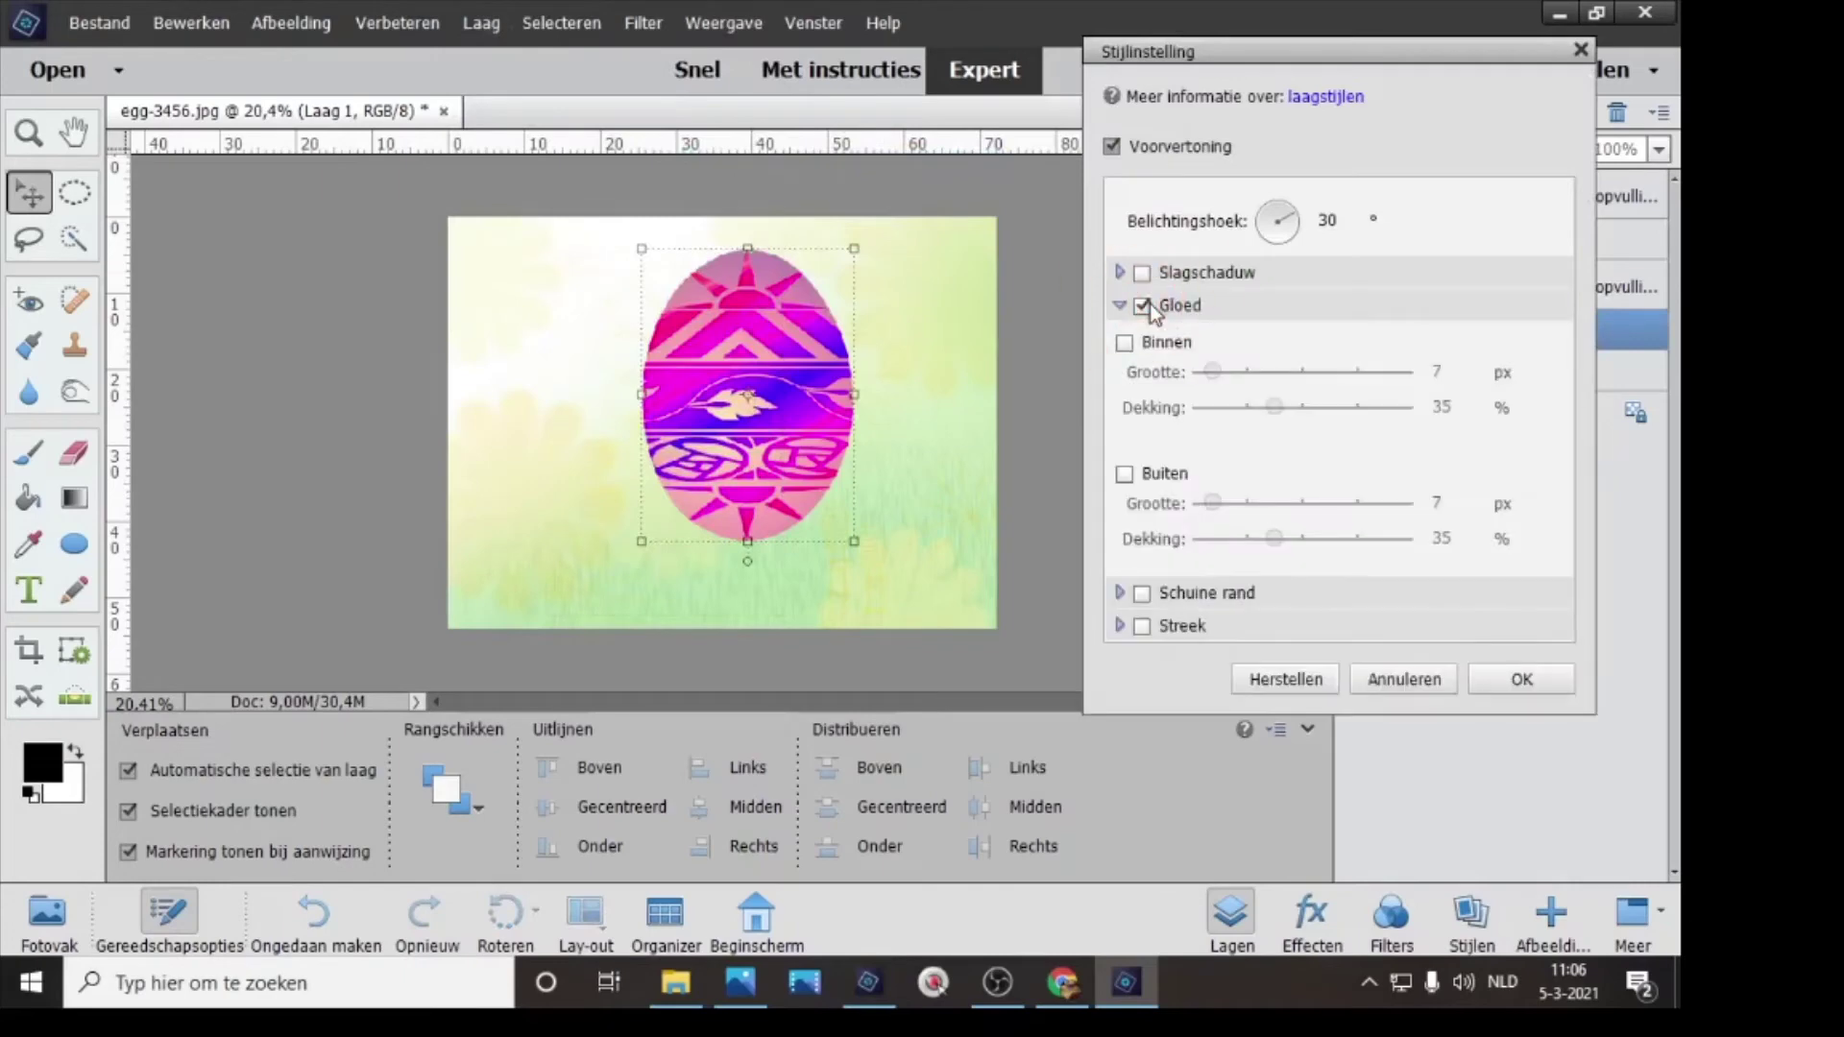
{"action": "left_click", "coordinate": [1123, 475]}
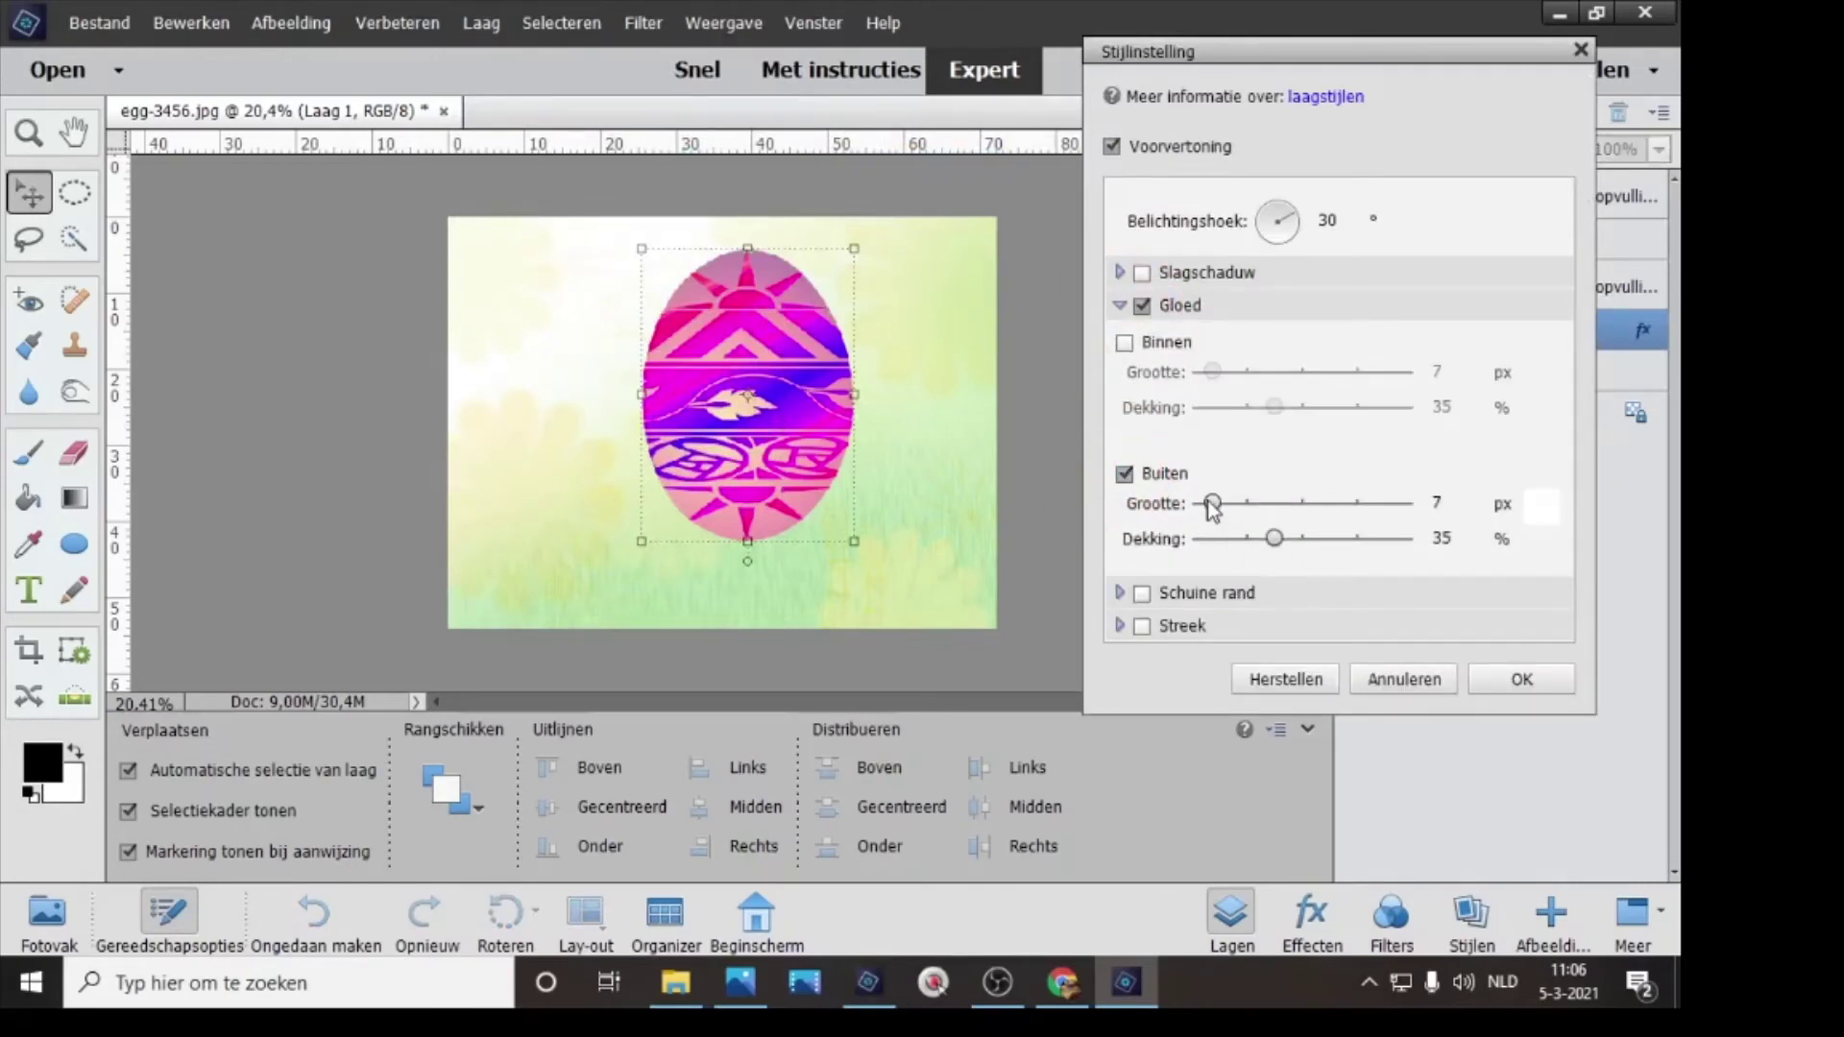
{"action": "left_click_drag", "start_coordinate": [1209, 499], "coordinate": [1489, 514]}
{"action": "left_click_drag", "start_coordinate": [1275, 538], "coordinate": [1405, 546]}
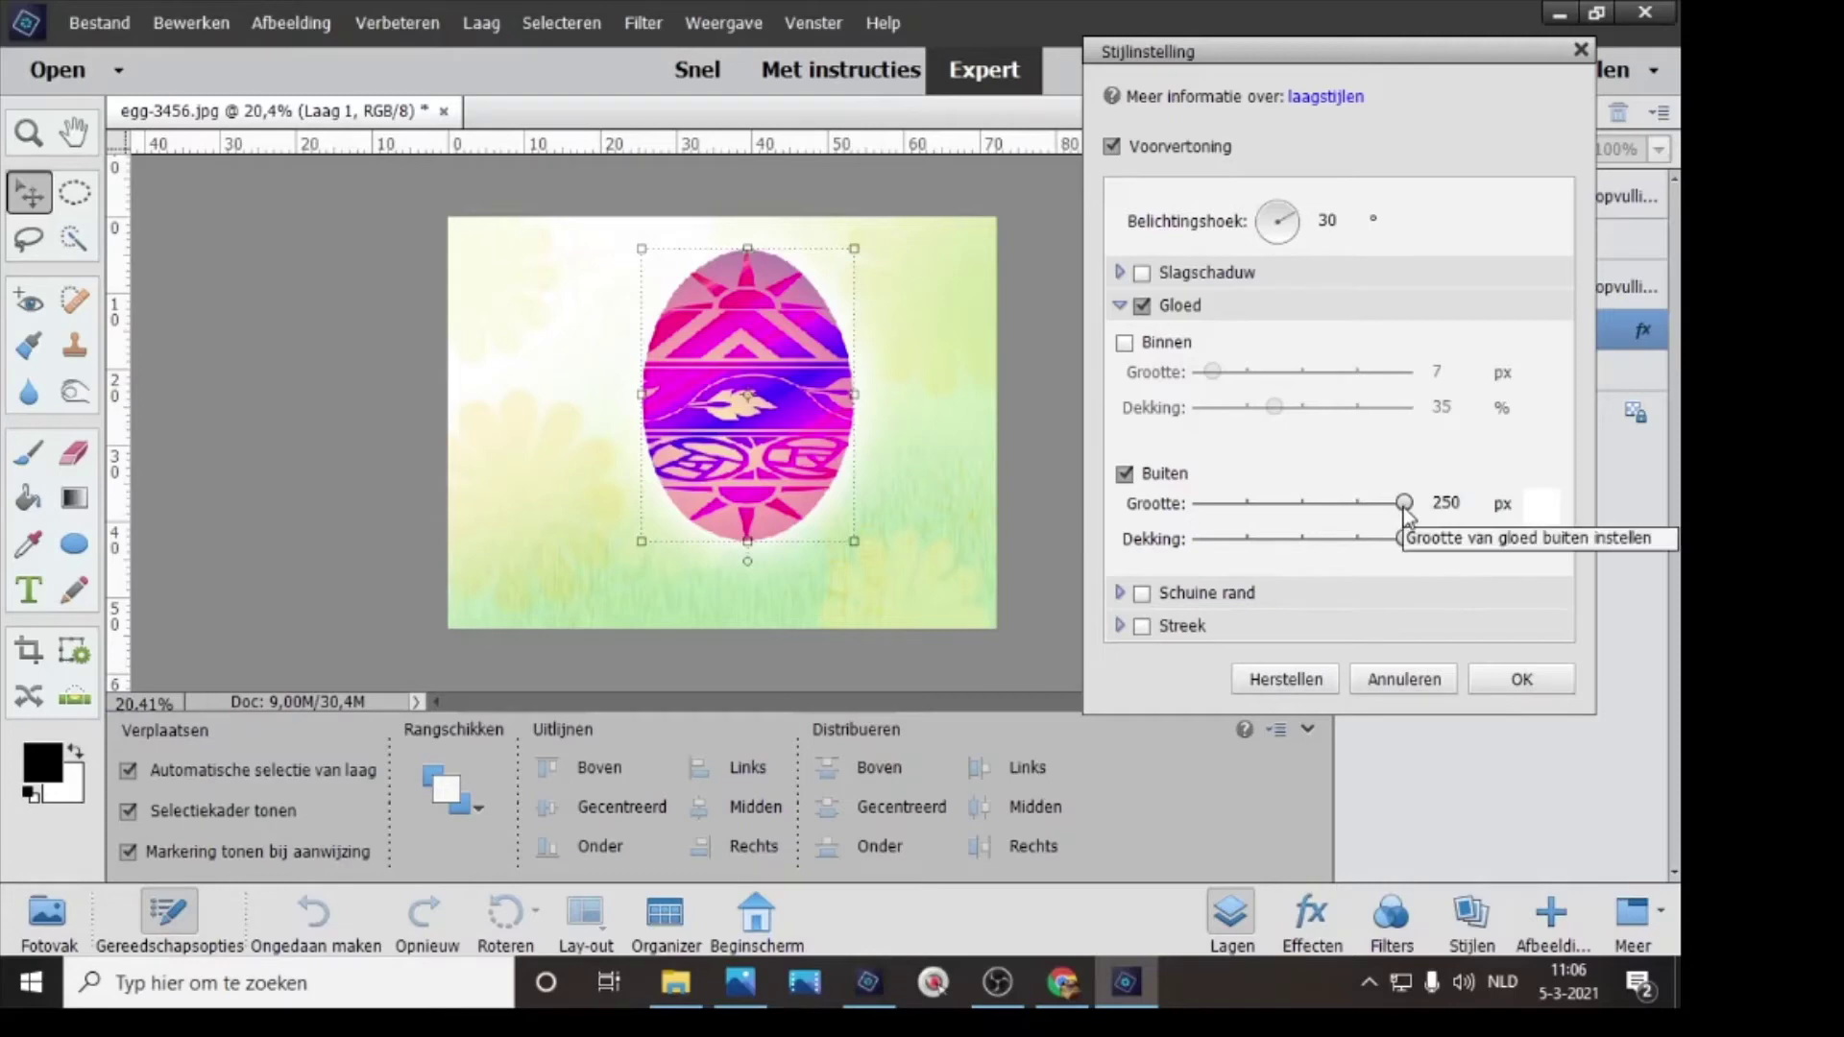
{"action": "left_click", "coordinate": [1519, 683]}
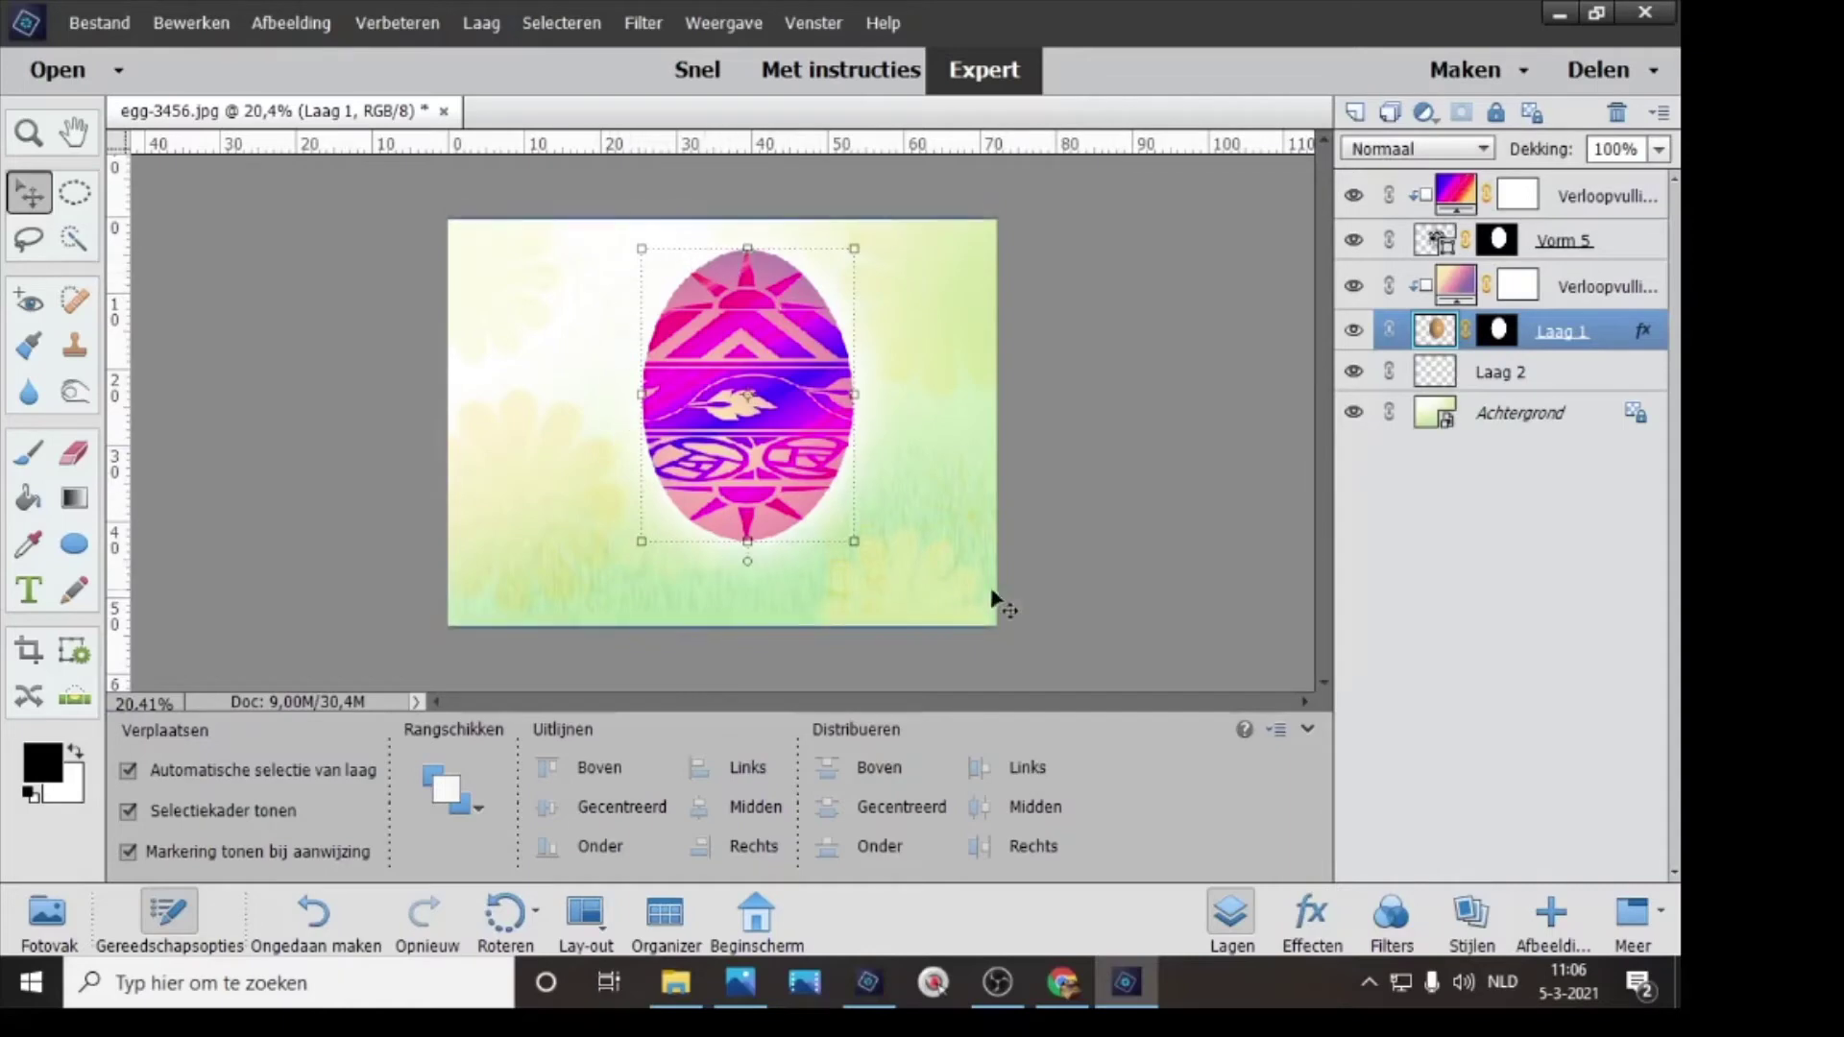
- Place a vertical guide through the middle of the egg
{"action": "left_click", "coordinate": [28, 133]}
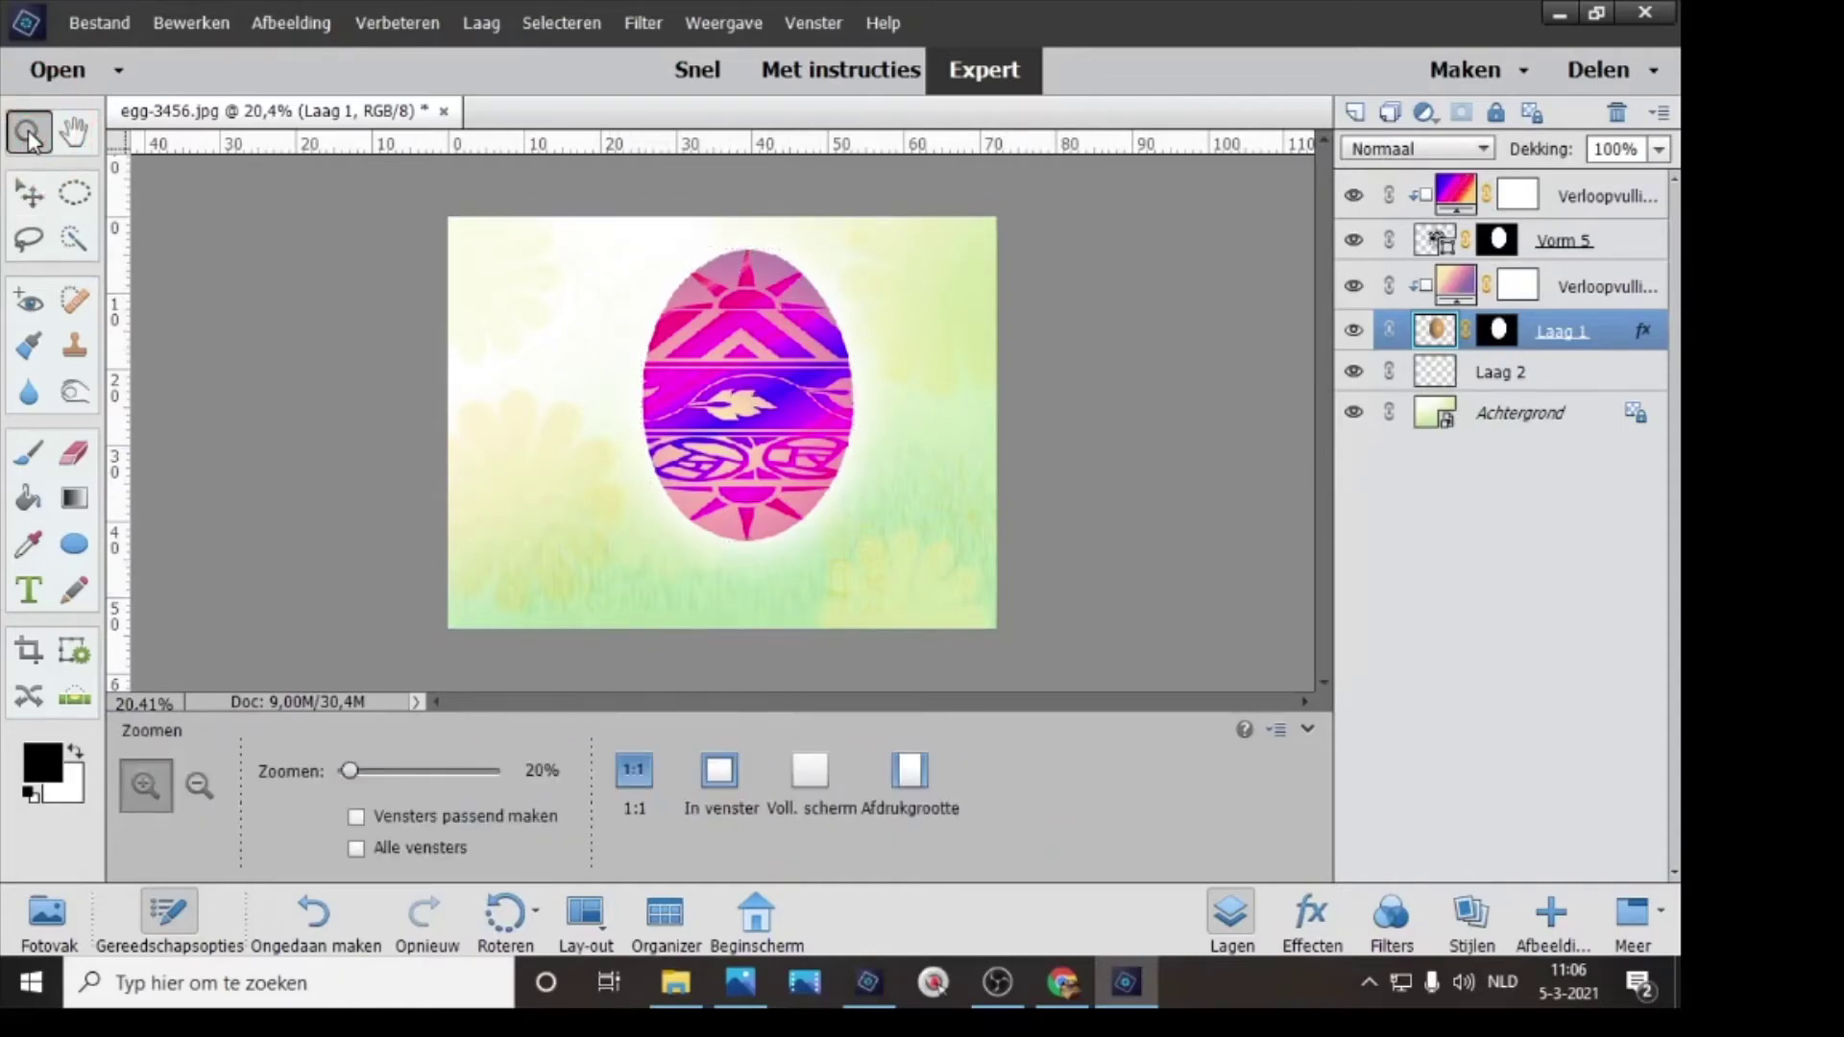
{"action": "left_click", "coordinate": [766, 487]}
{"action": "left_click", "coordinate": [768, 487]}
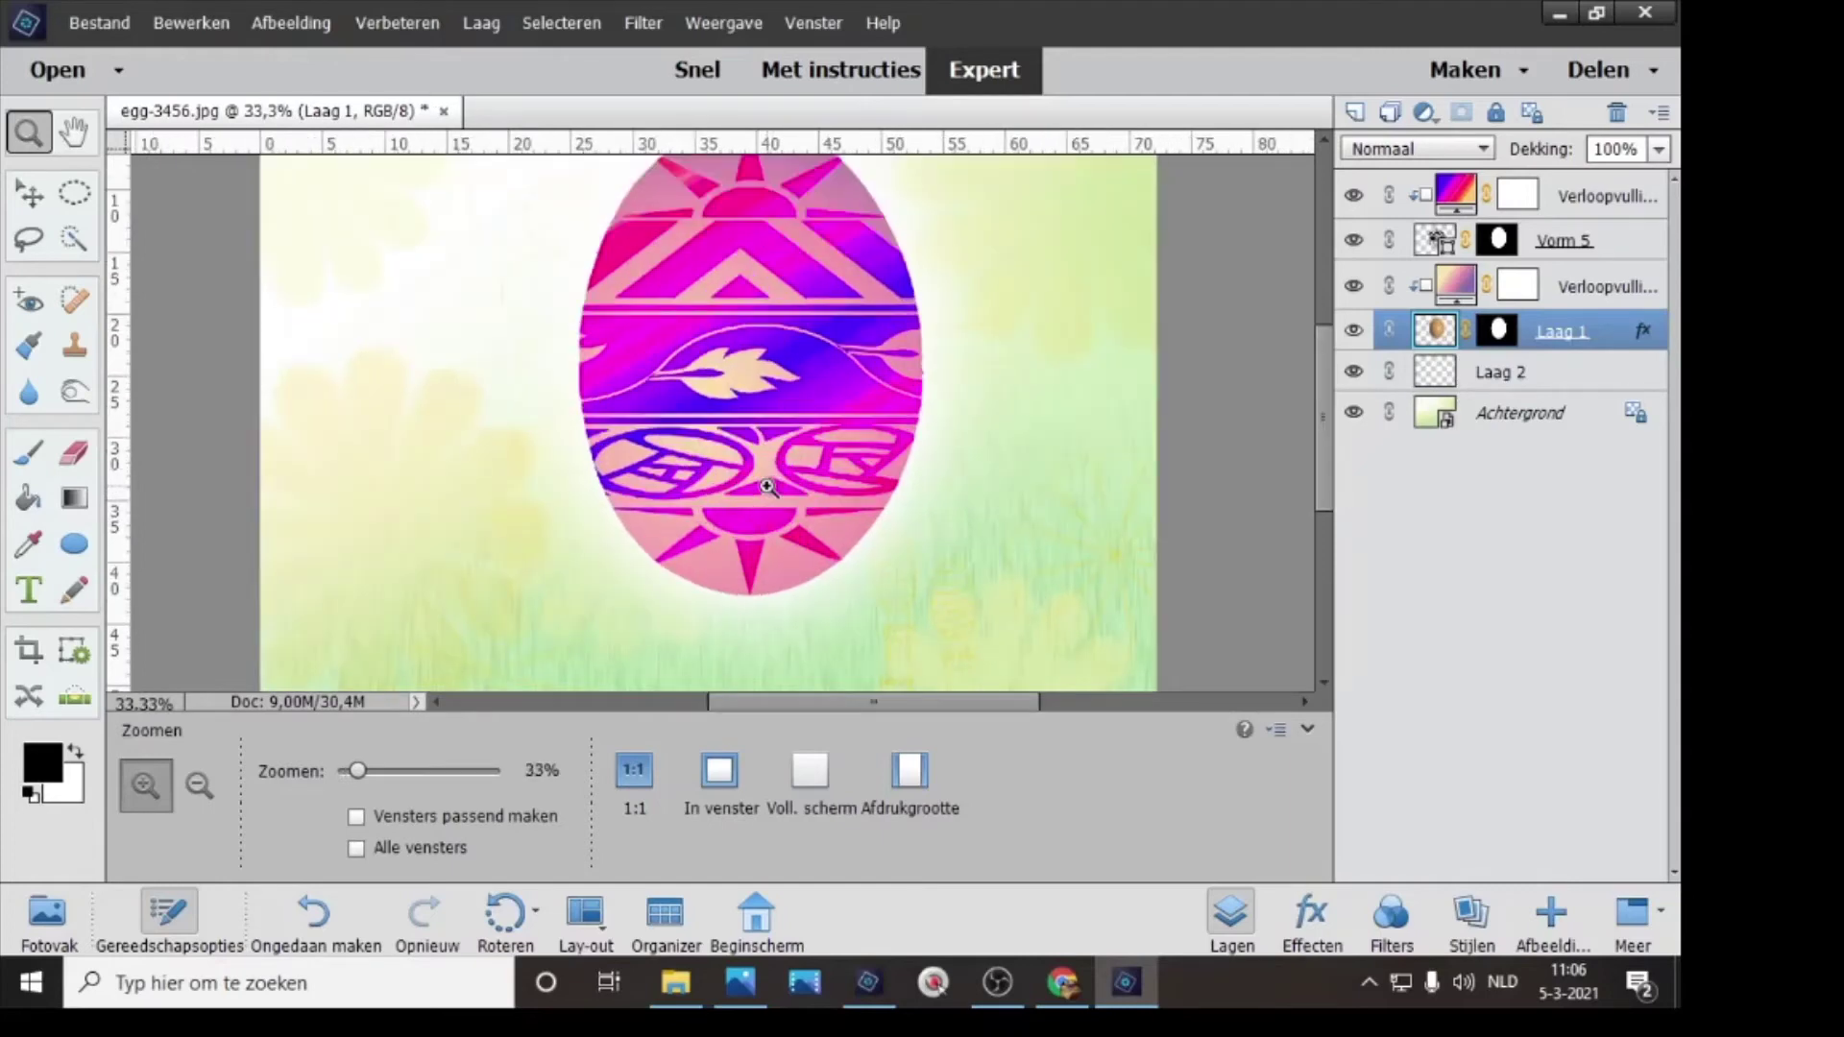
{"action": "left_click", "coordinate": [768, 487]}
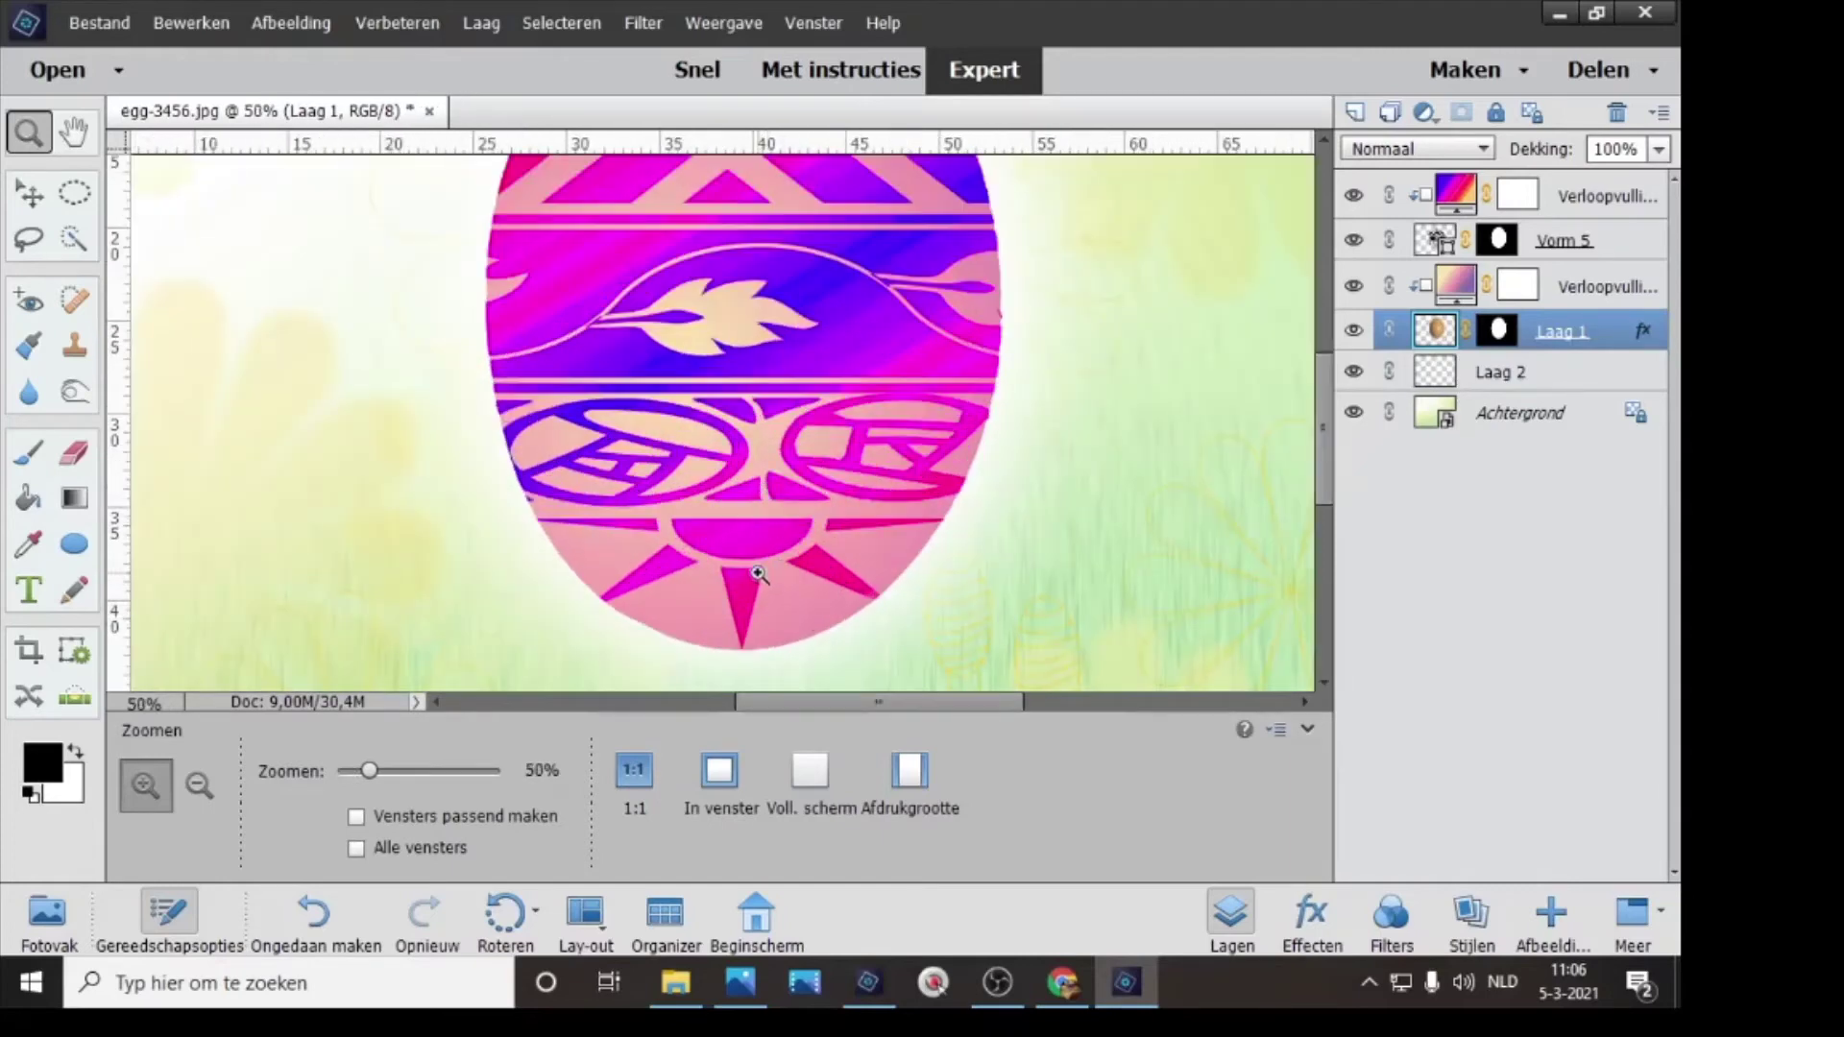
{"action": "left_click_drag", "start_coordinate": [1327, 459], "coordinate": [1329, 514]}
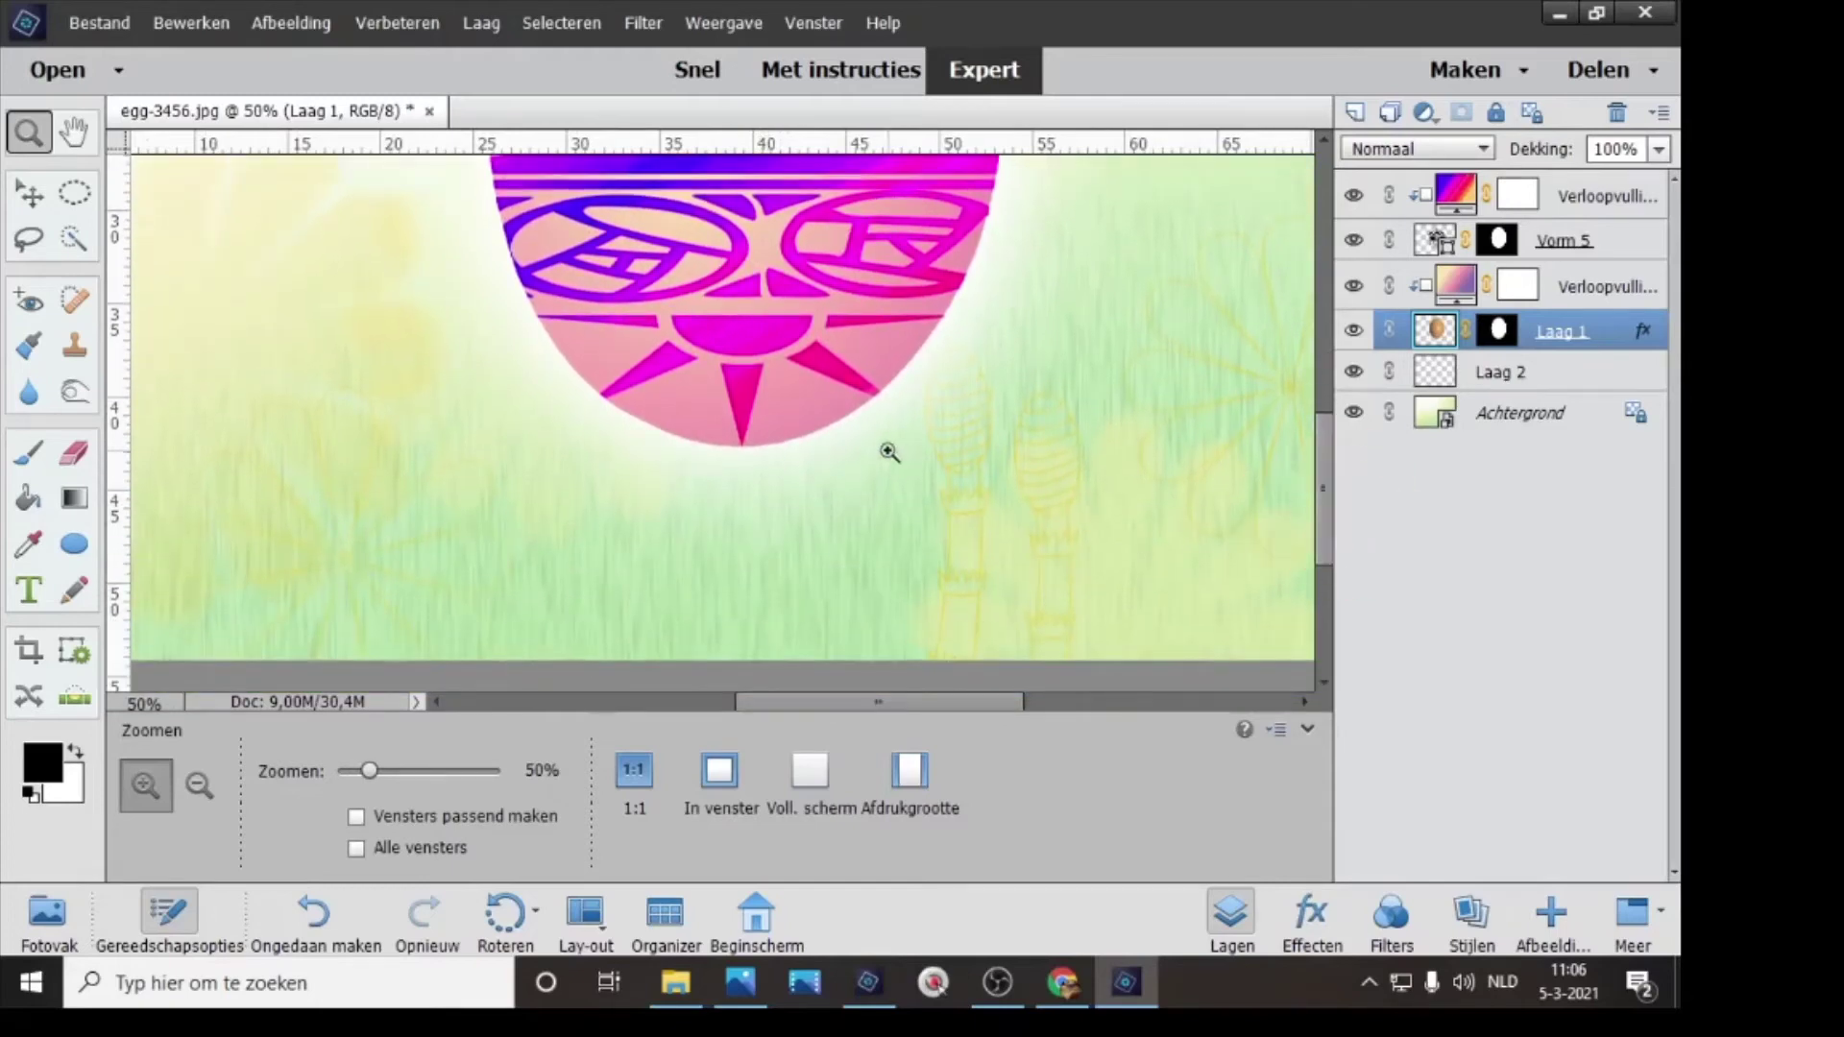
{"action": "double_click", "coordinate": [74, 133]}
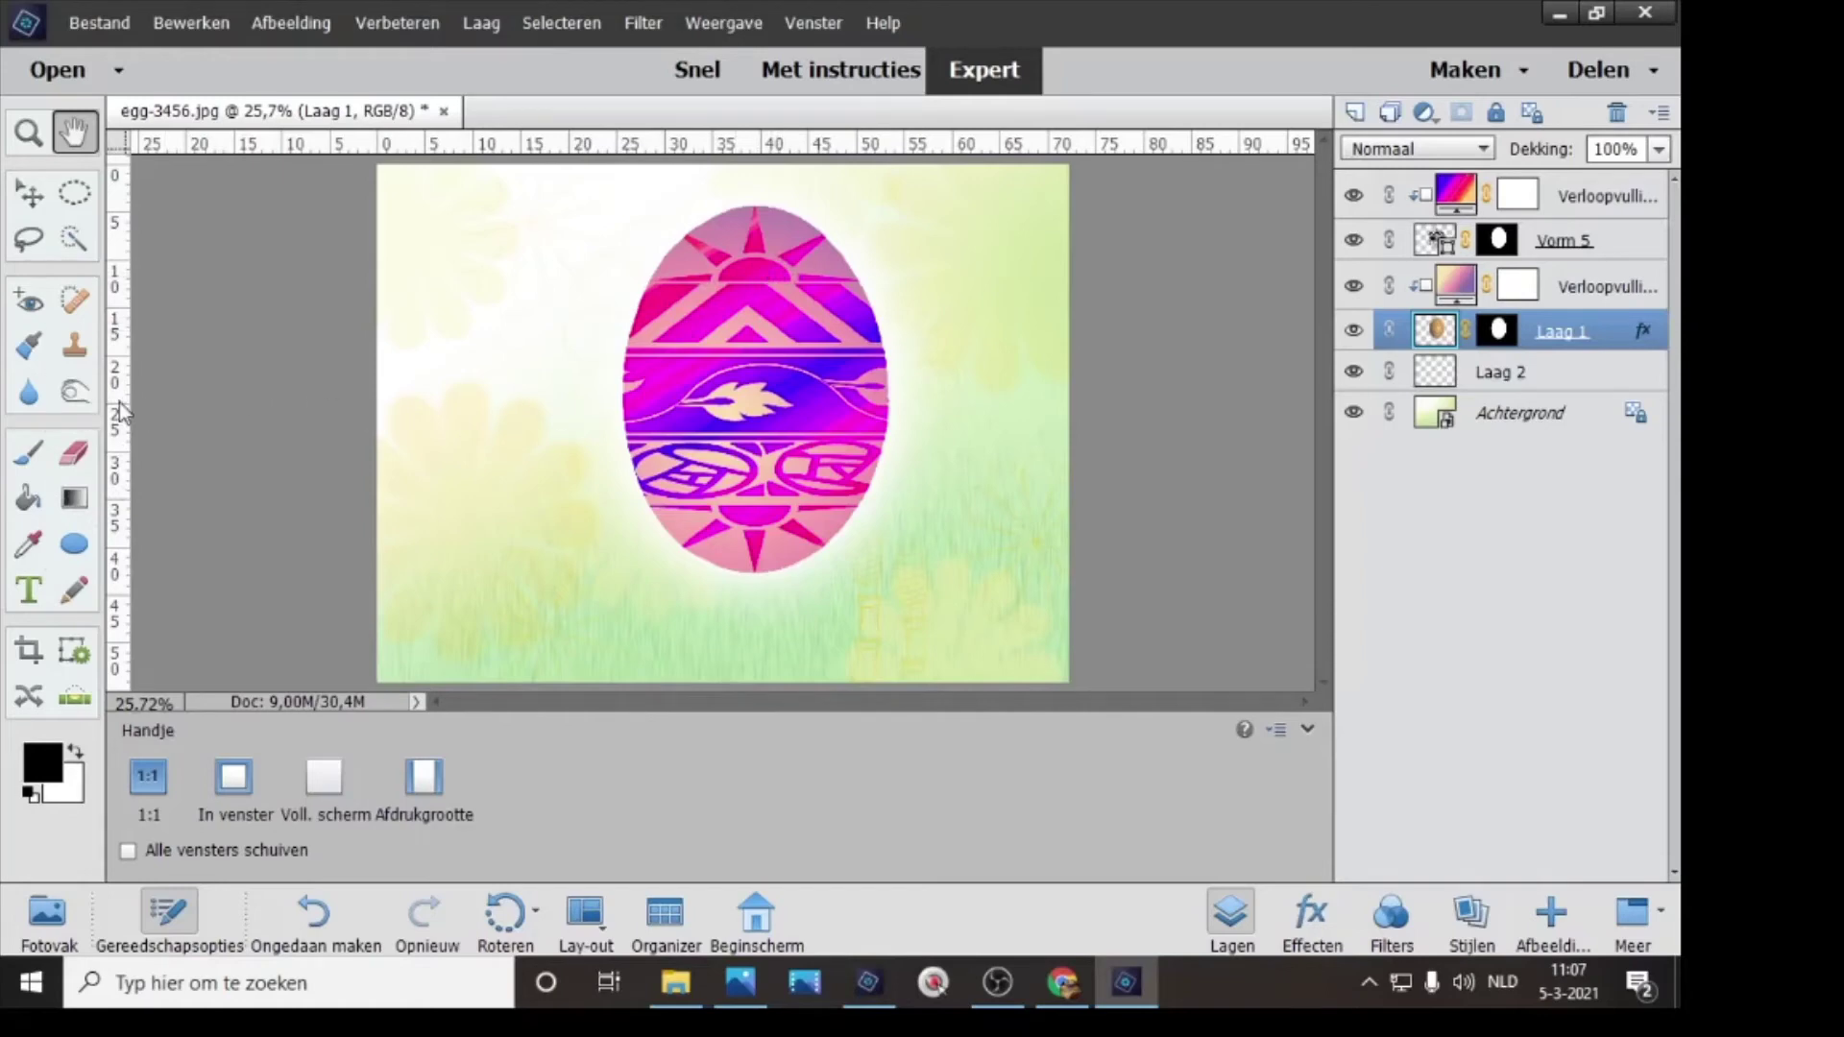
{"action": "left_click_drag", "start_coordinate": [119, 401], "coordinate": [757, 420]}
- Hide the rulers and show them again
{"action": "left_click", "coordinate": [728, 21]}
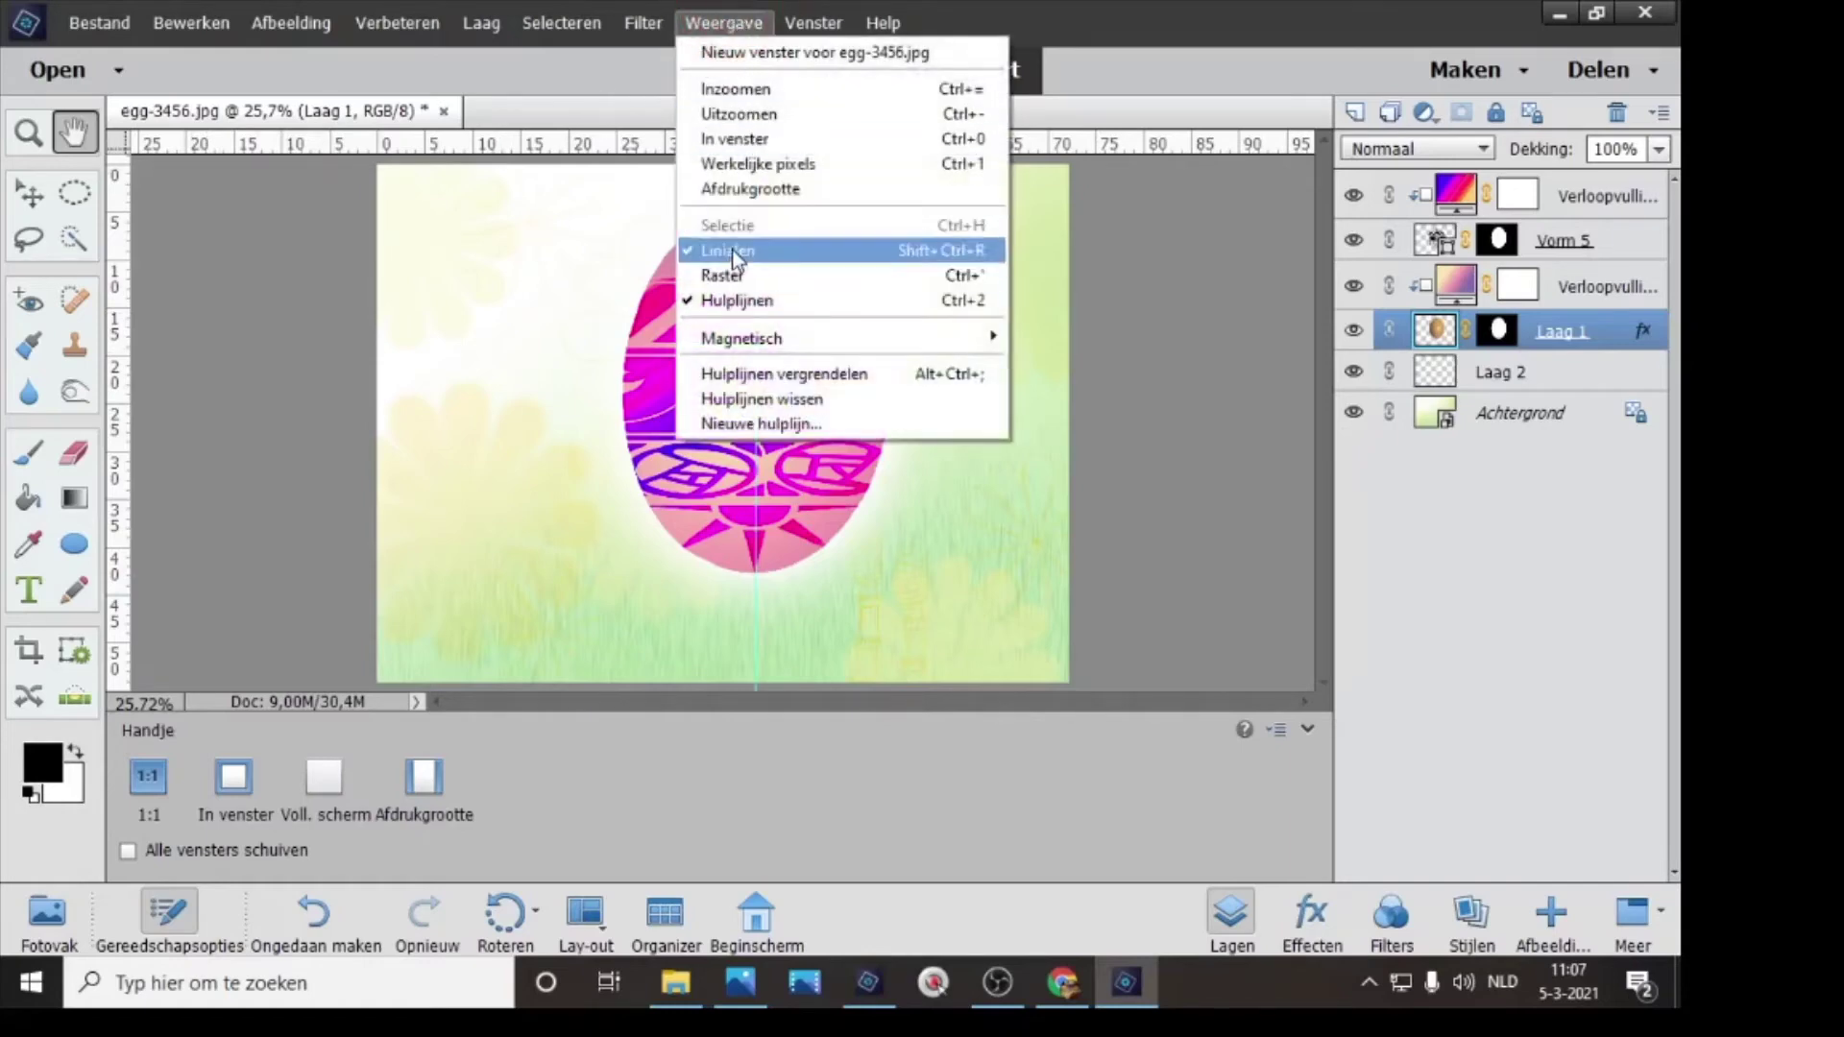
{"action": "left_click", "coordinate": [727, 250]}
{"action": "left_click", "coordinate": [730, 23]}
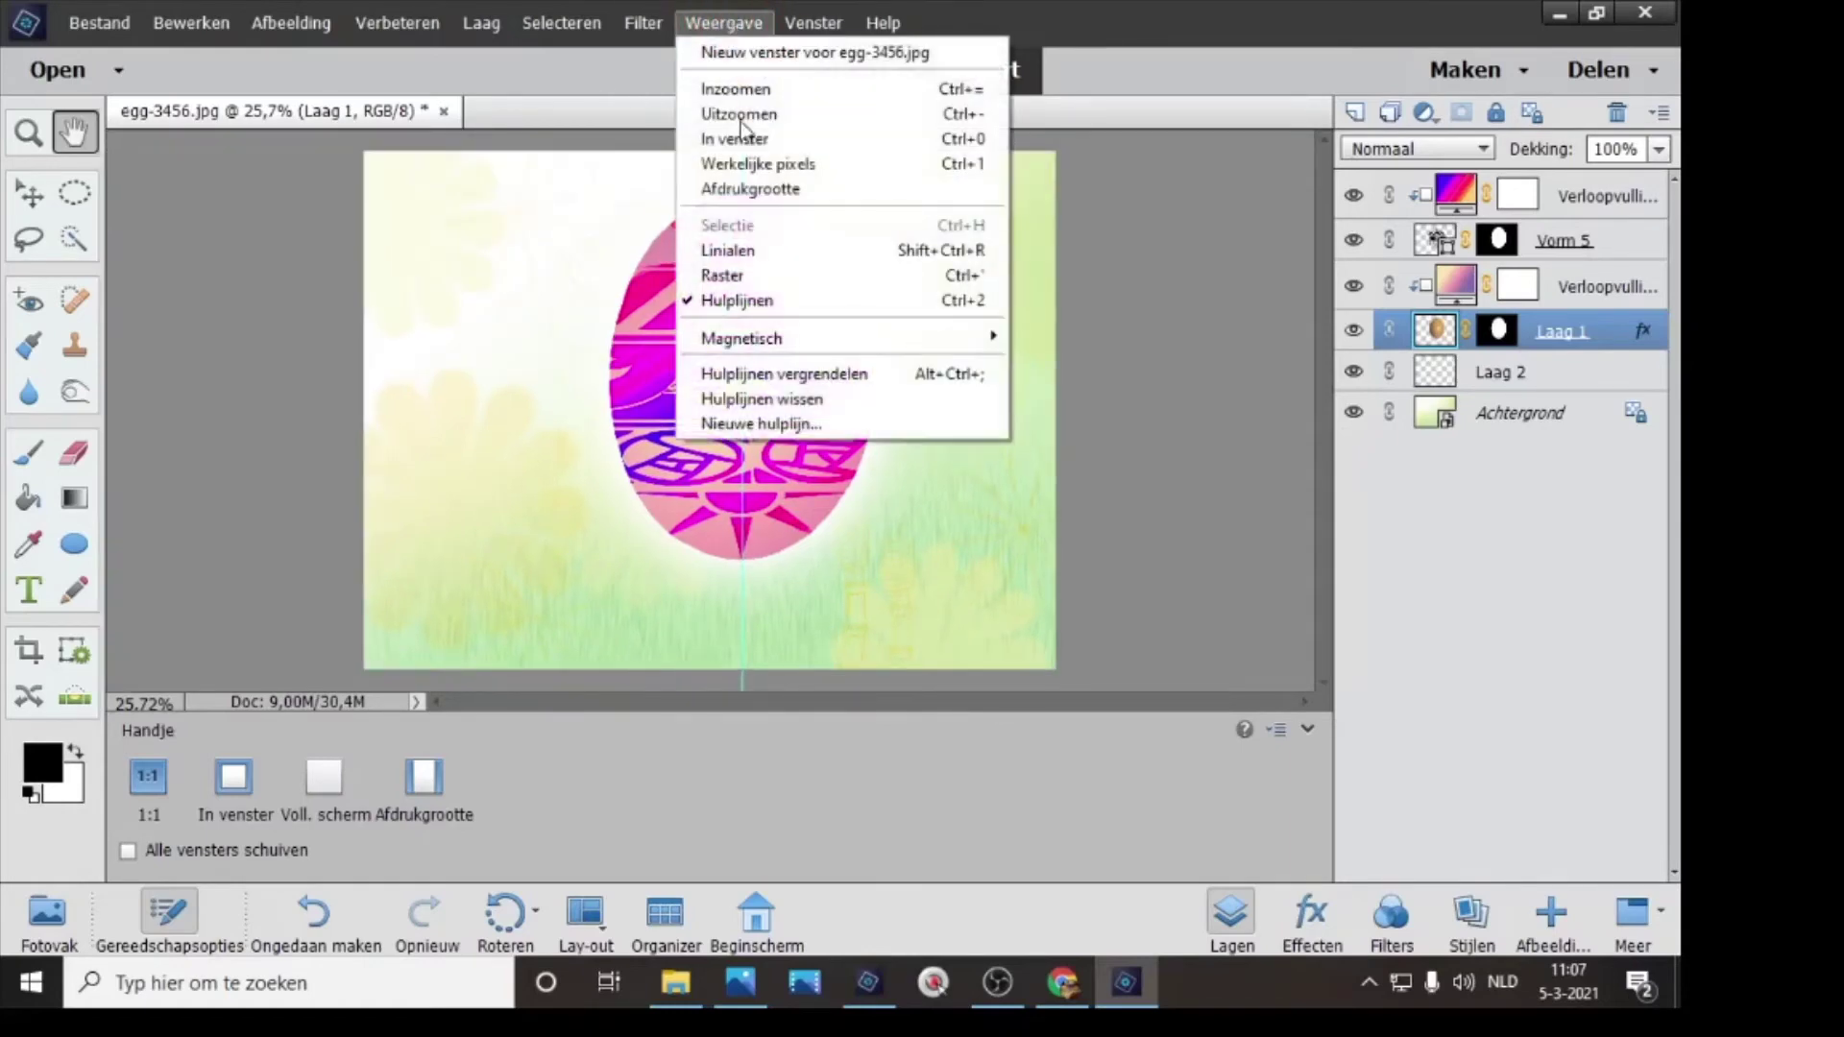
{"action": "left_click", "coordinate": [728, 251]}
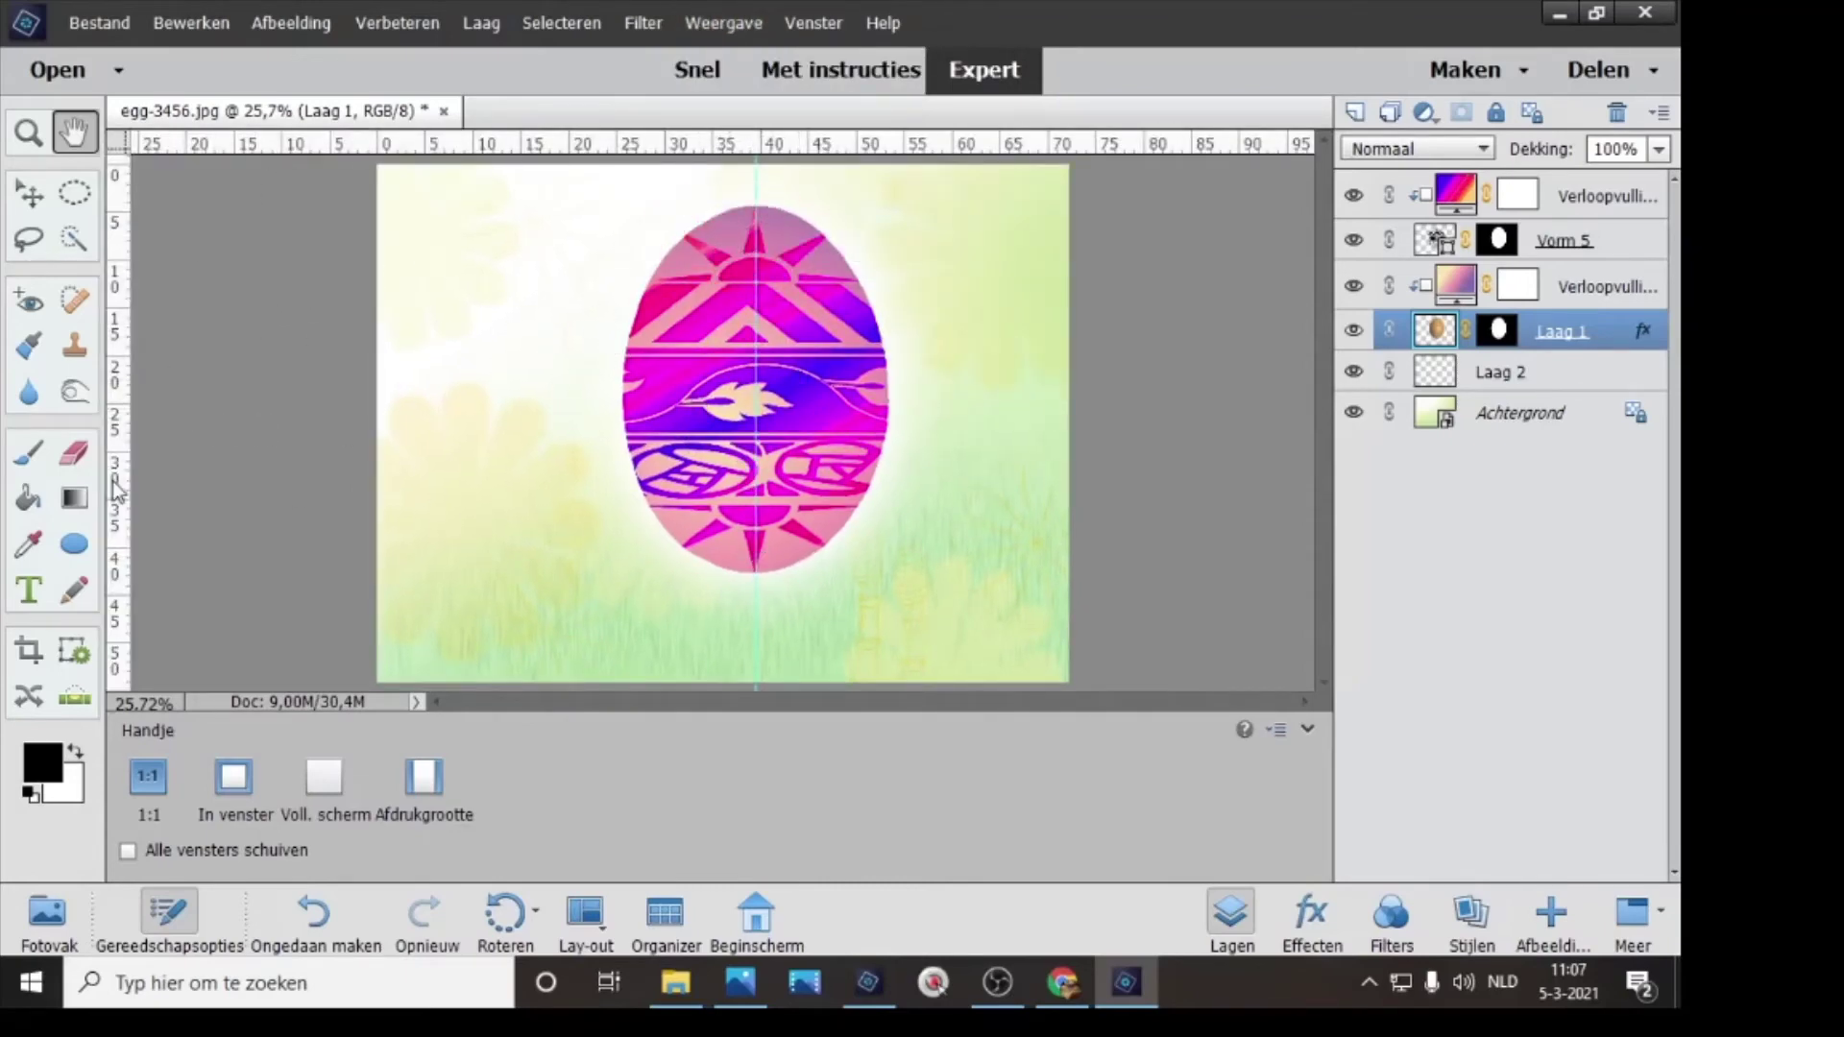
{"action": "key", "text": "ctrl+F9"}
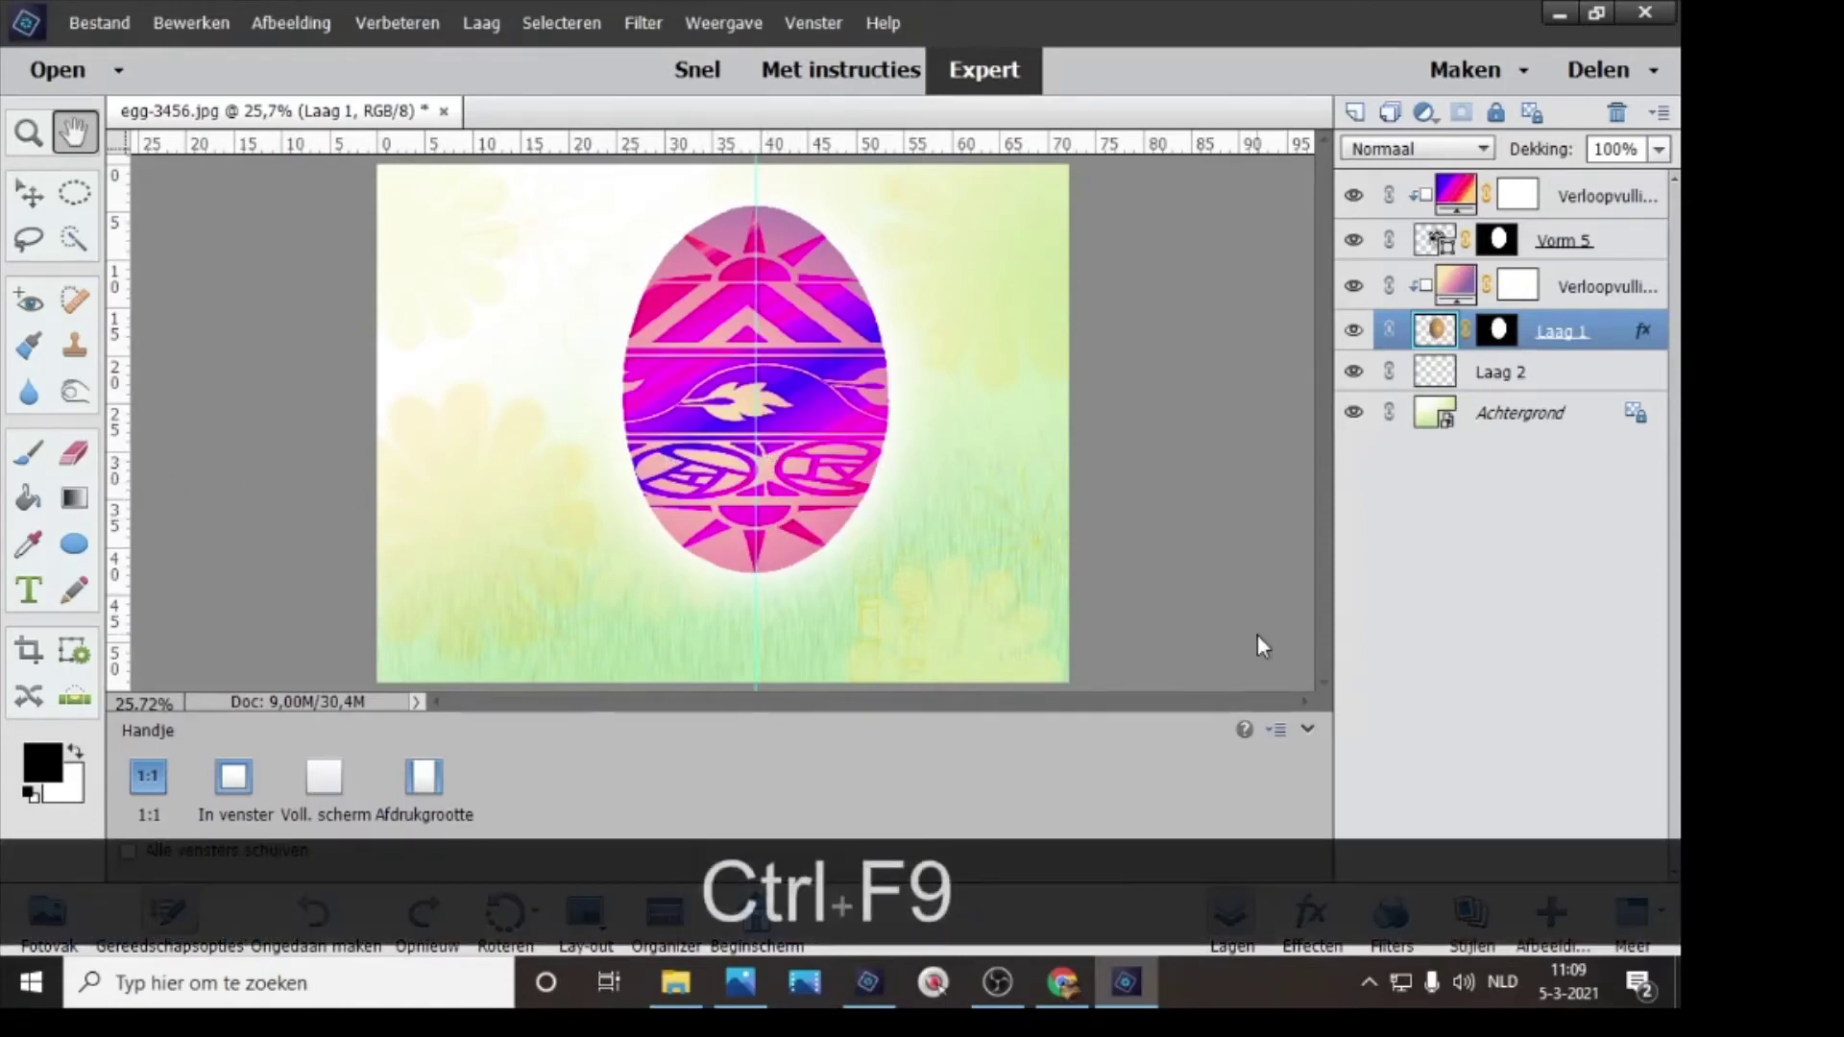
- Add a layer above the top gradient fill and draw a wide, flat black ellipse just below the egg, centred on the guide
{"action": "left_click", "coordinate": [1578, 199]}
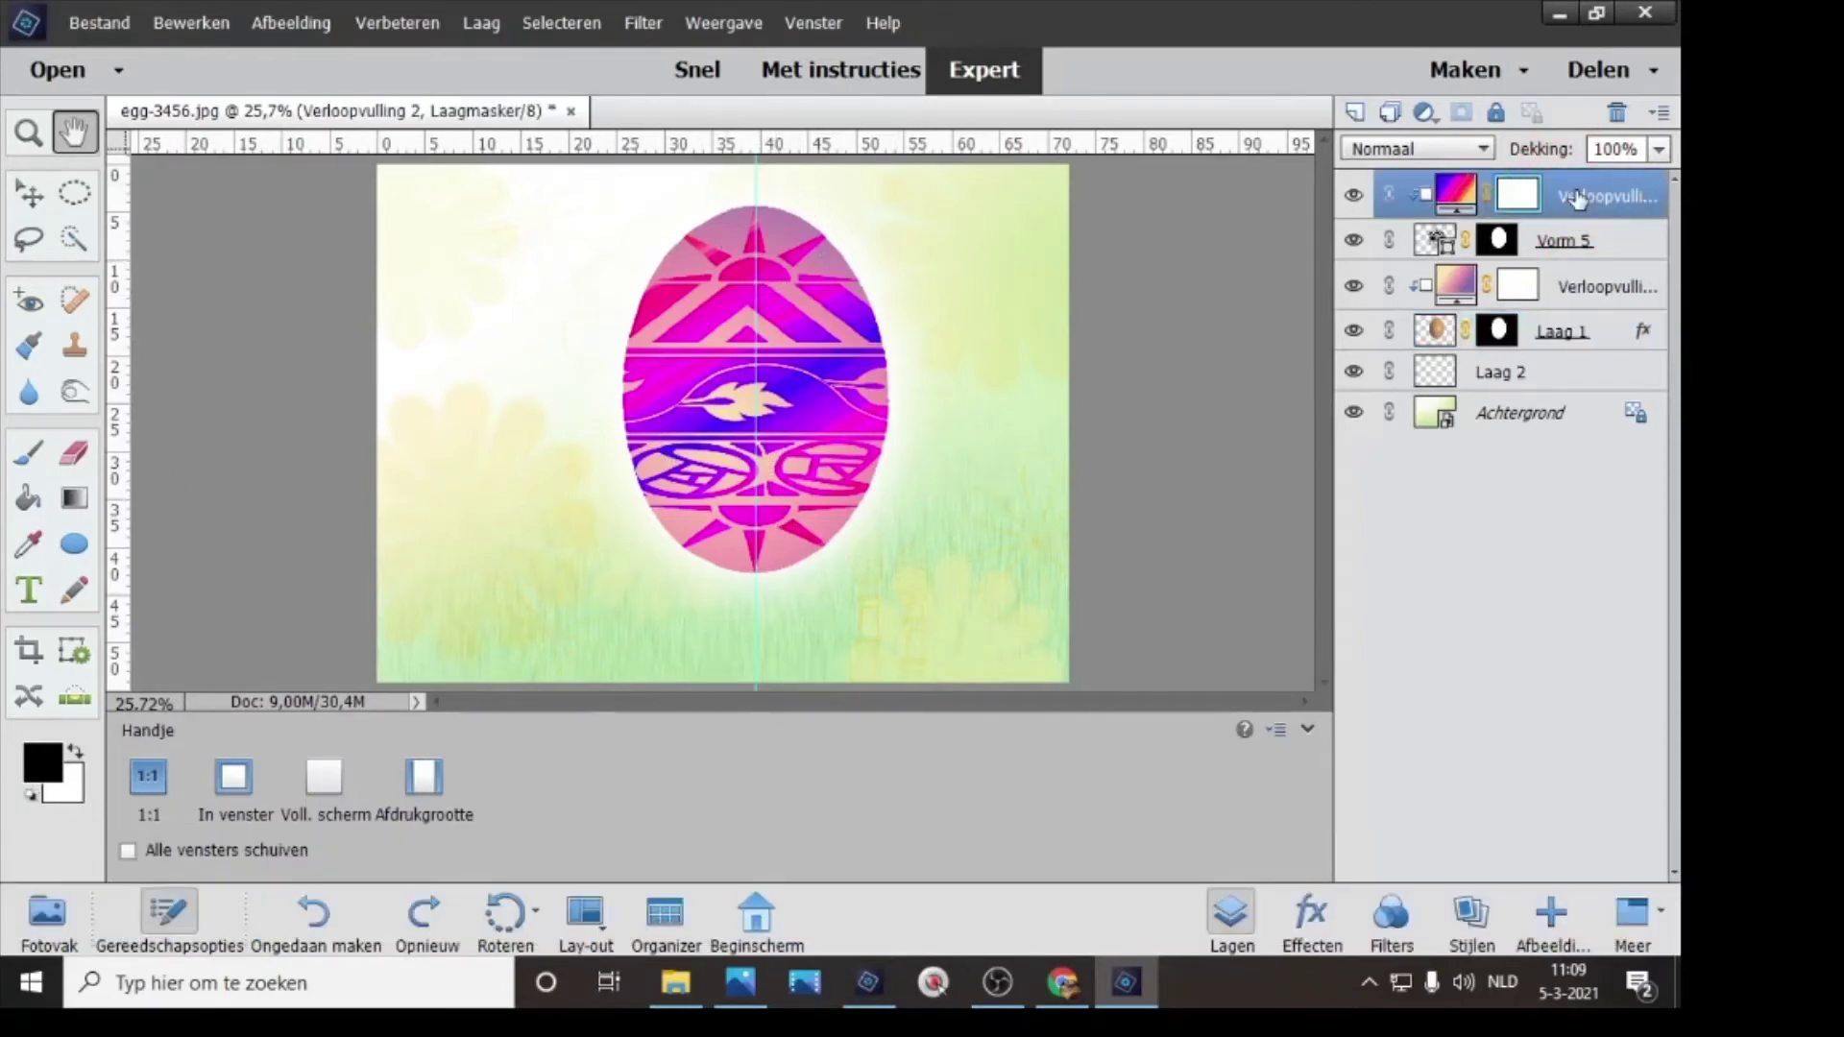
{"action": "left_click", "coordinate": [1354, 113]}
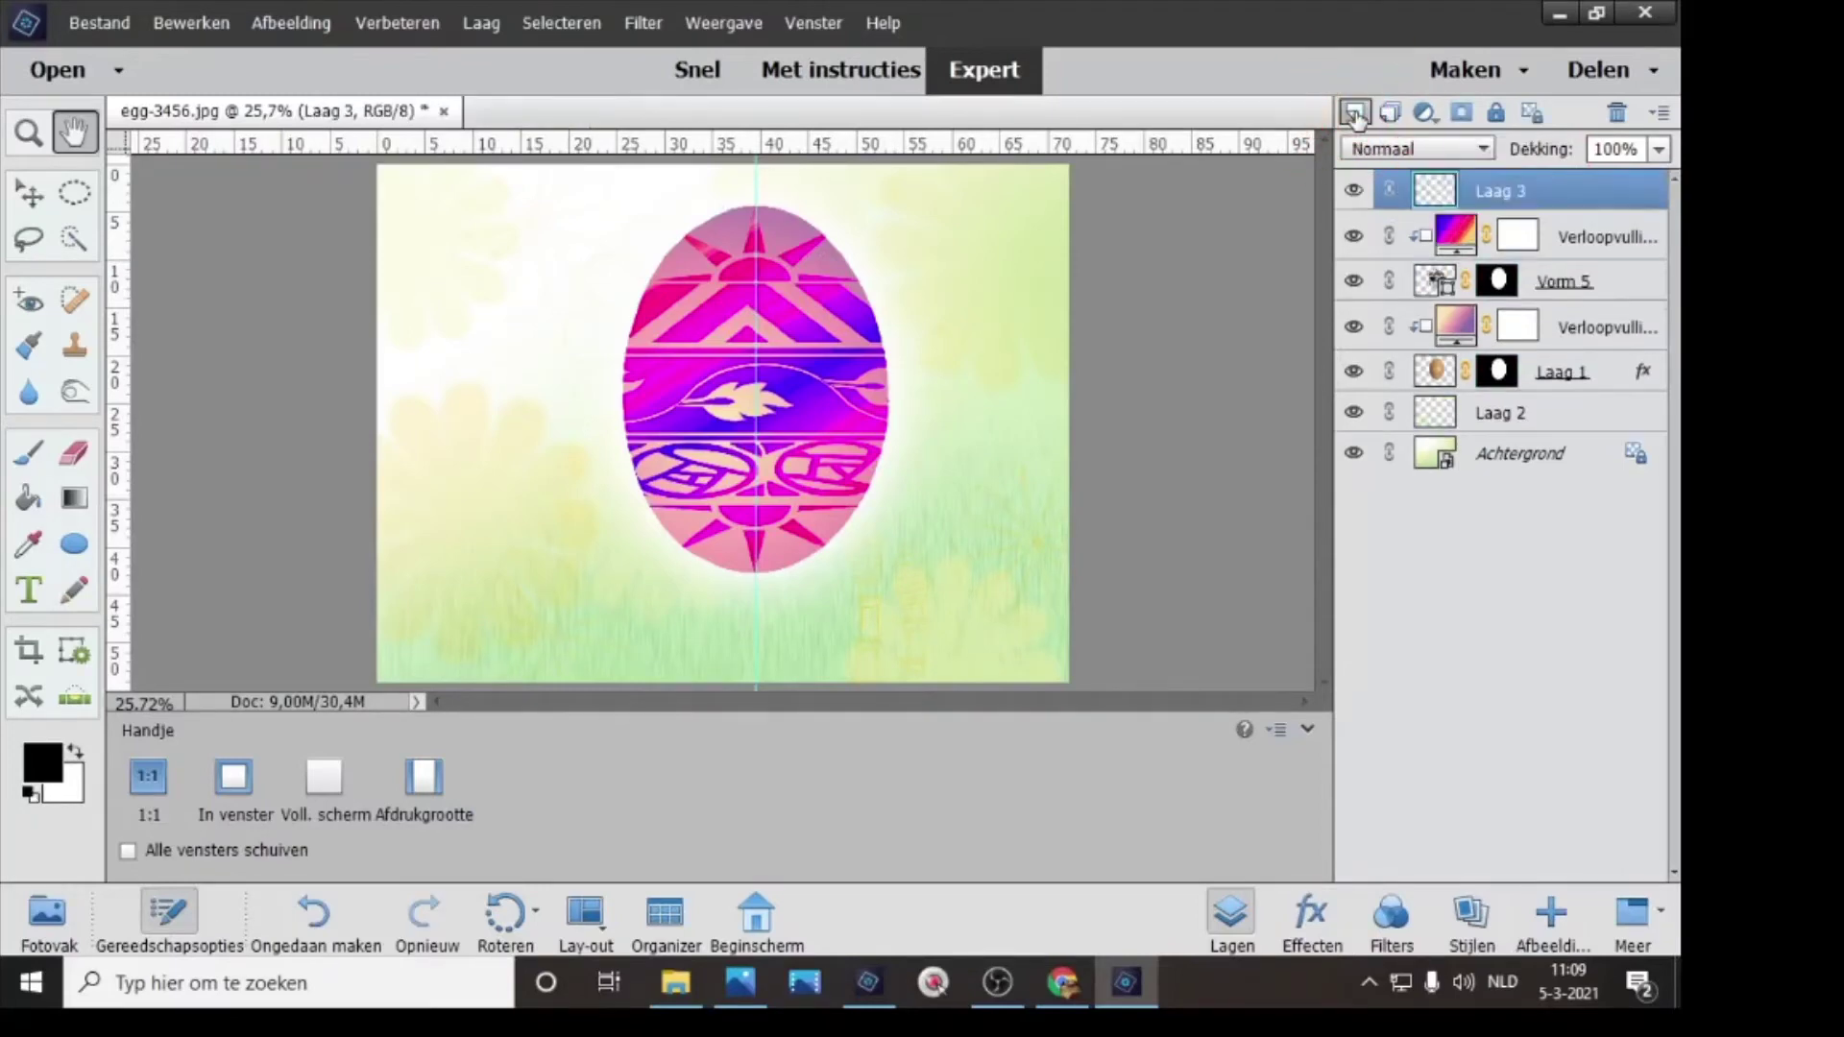
{"action": "left_click", "coordinate": [28, 133]}
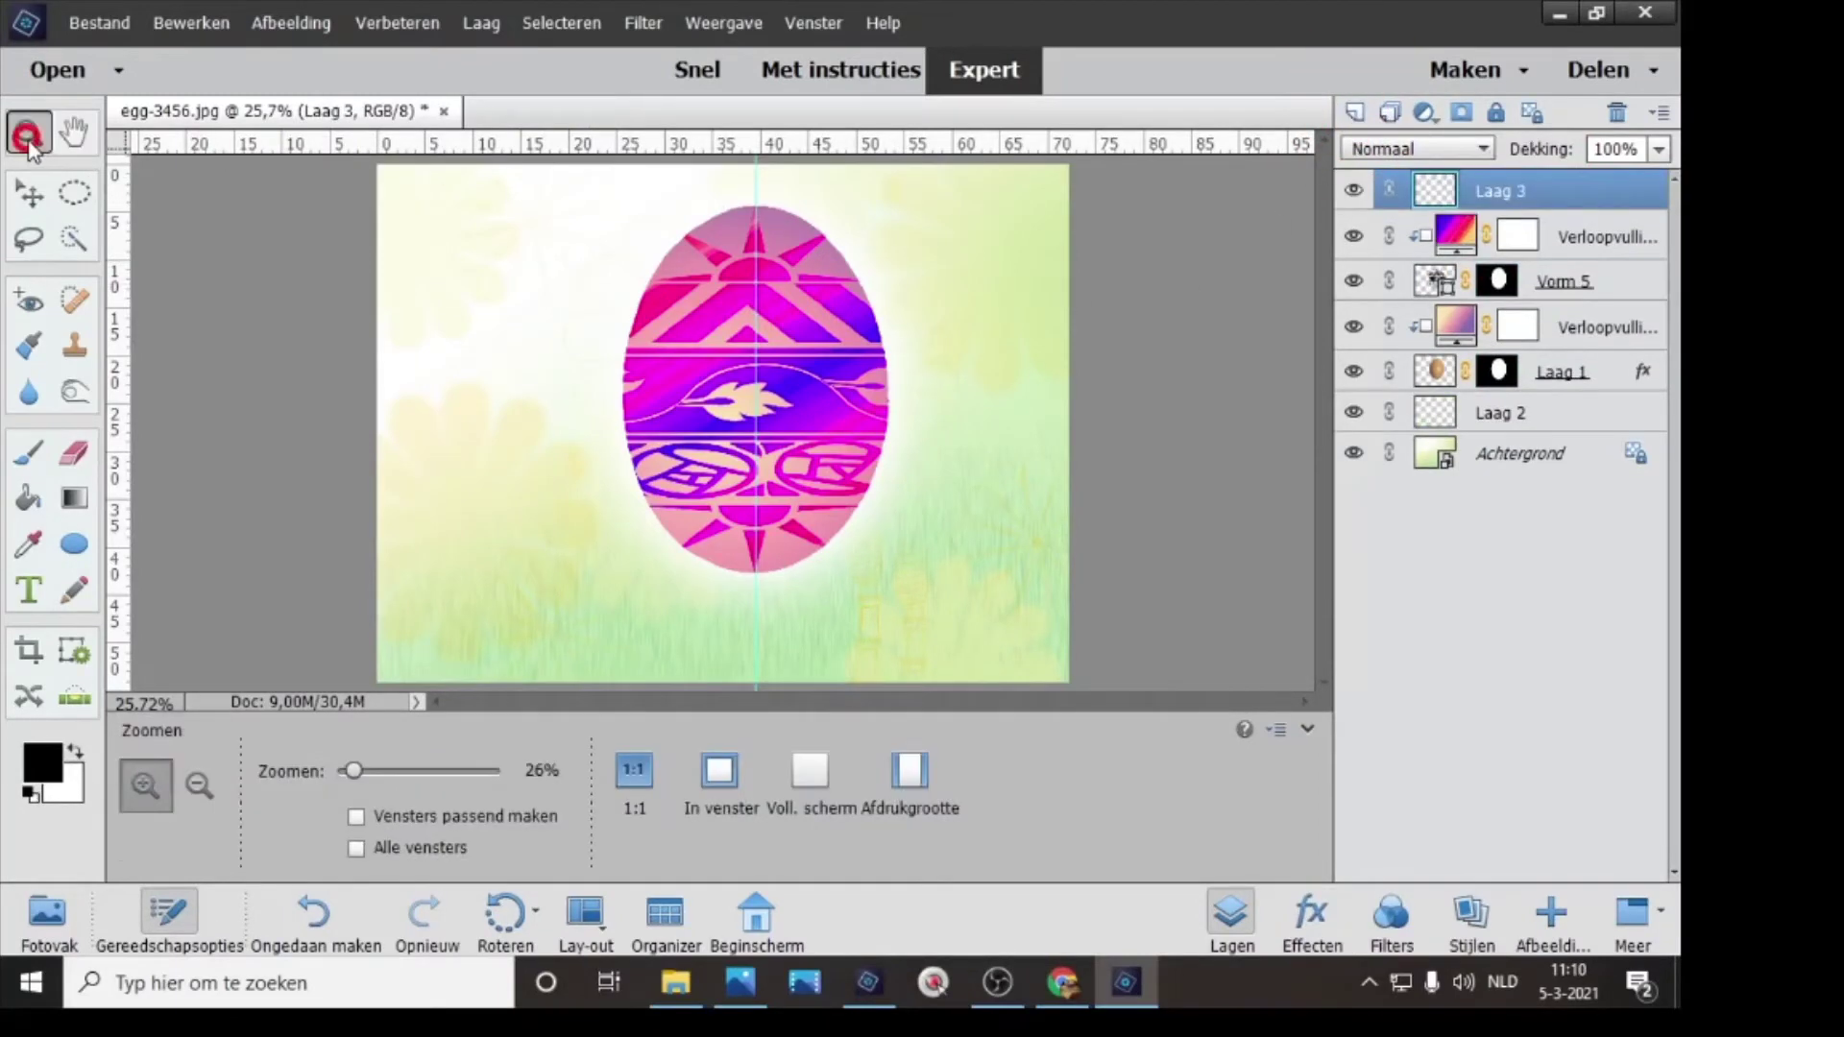
{"action": "left_click", "coordinate": [761, 461]}
{"action": "left_click", "coordinate": [749, 480]}
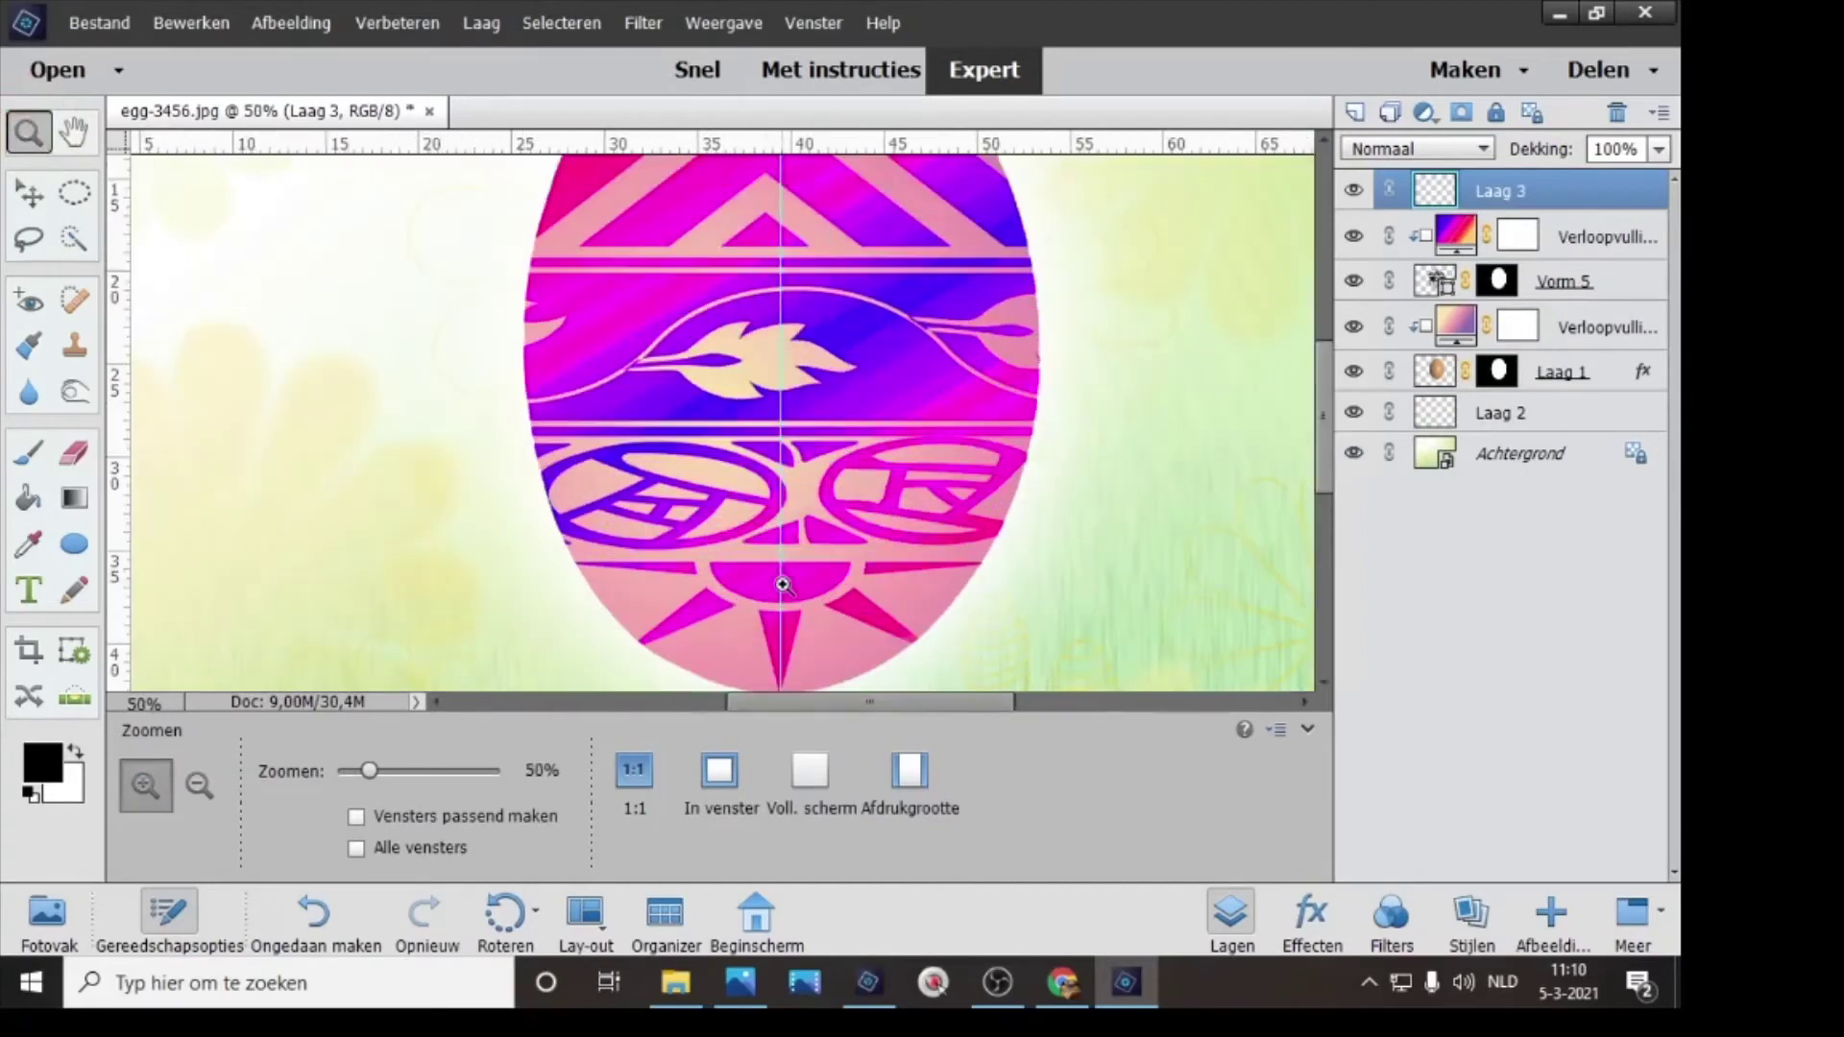
{"action": "left_click_drag", "start_coordinate": [1316, 416], "coordinate": [1300, 501]}
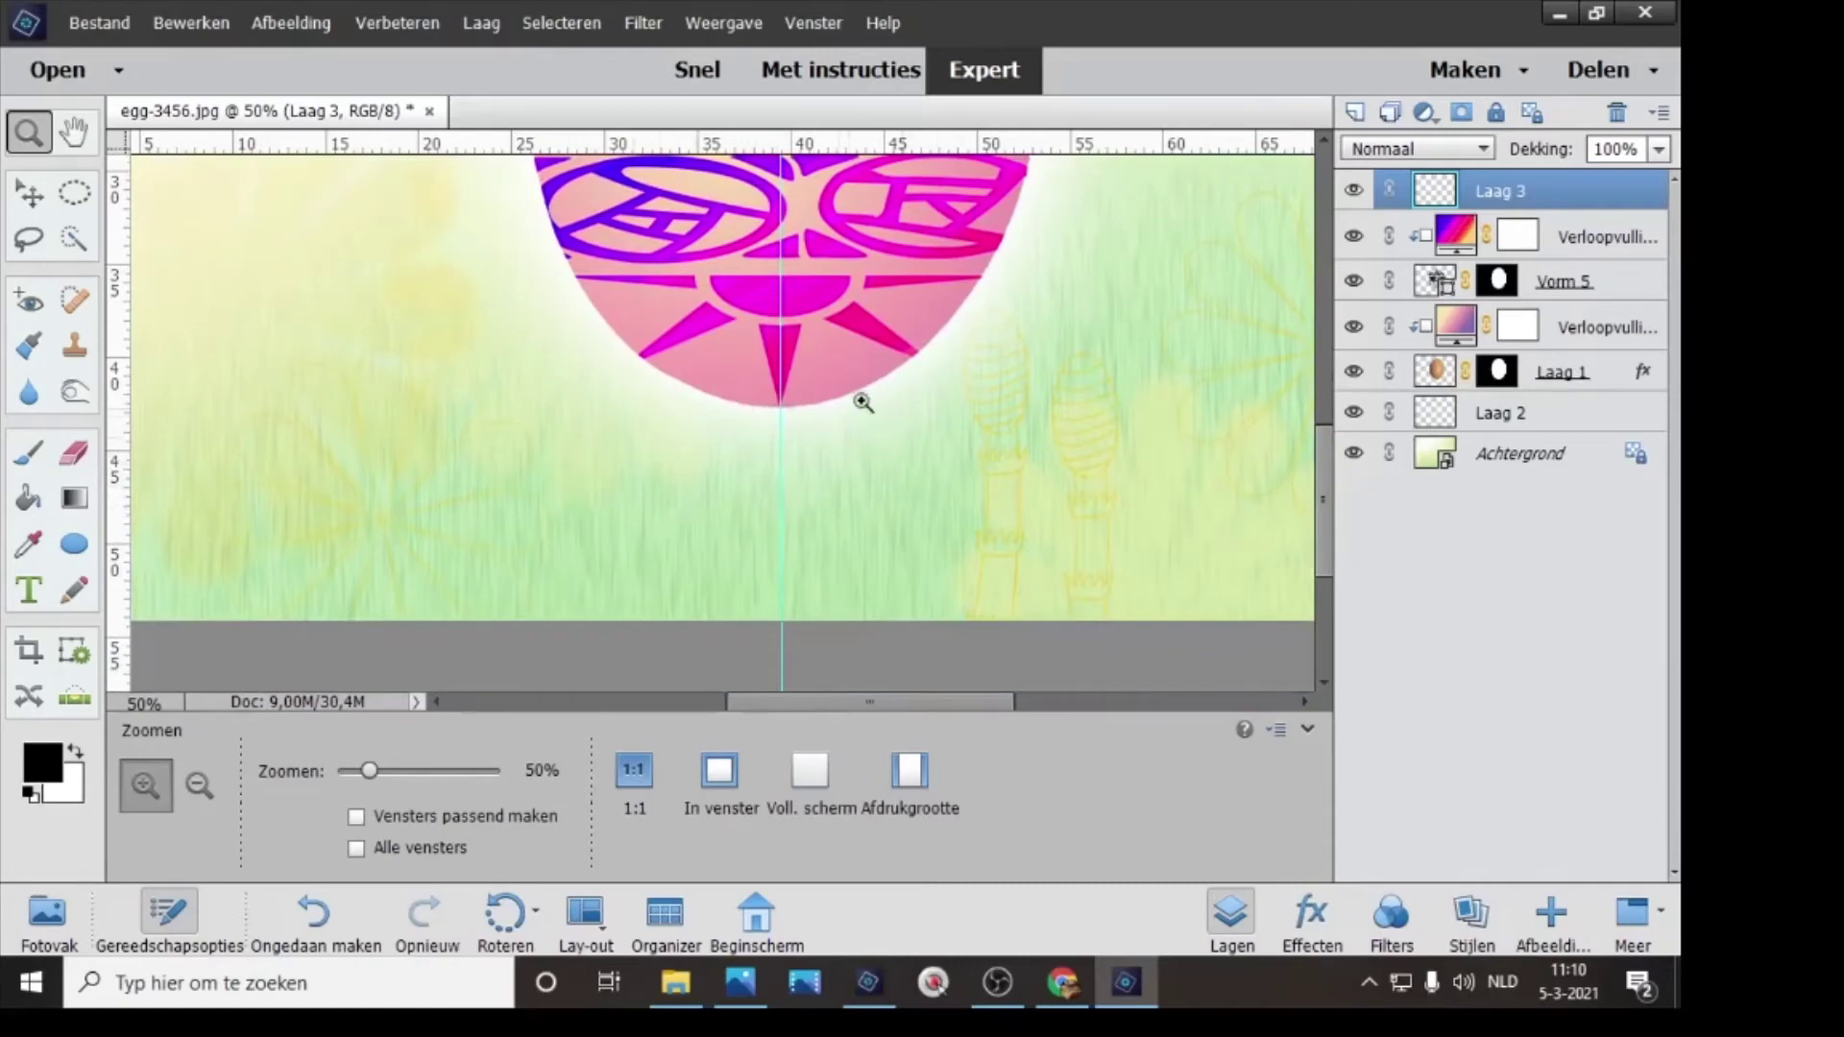
{"action": "left_click", "coordinate": [75, 547]}
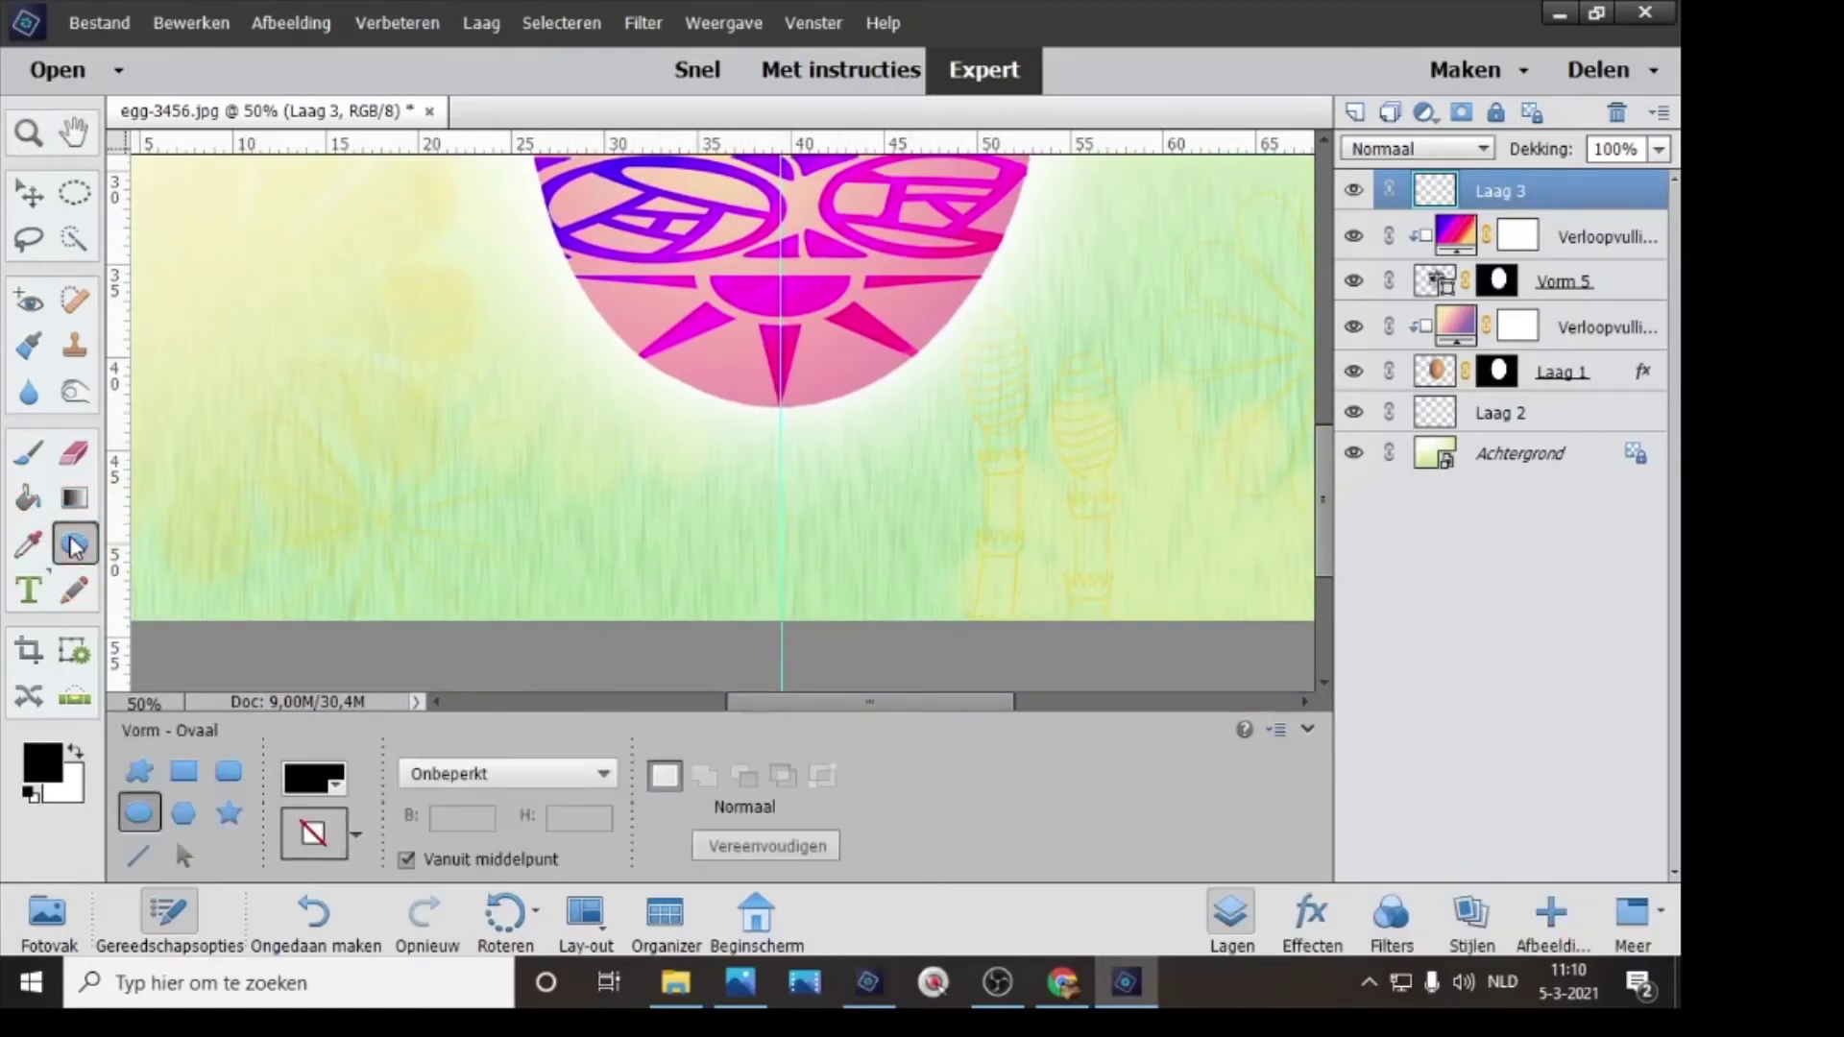
{"action": "left_click", "coordinate": [144, 816]}
{"action": "left_click_drag", "start_coordinate": [782, 442], "coordinate": [971, 460]}
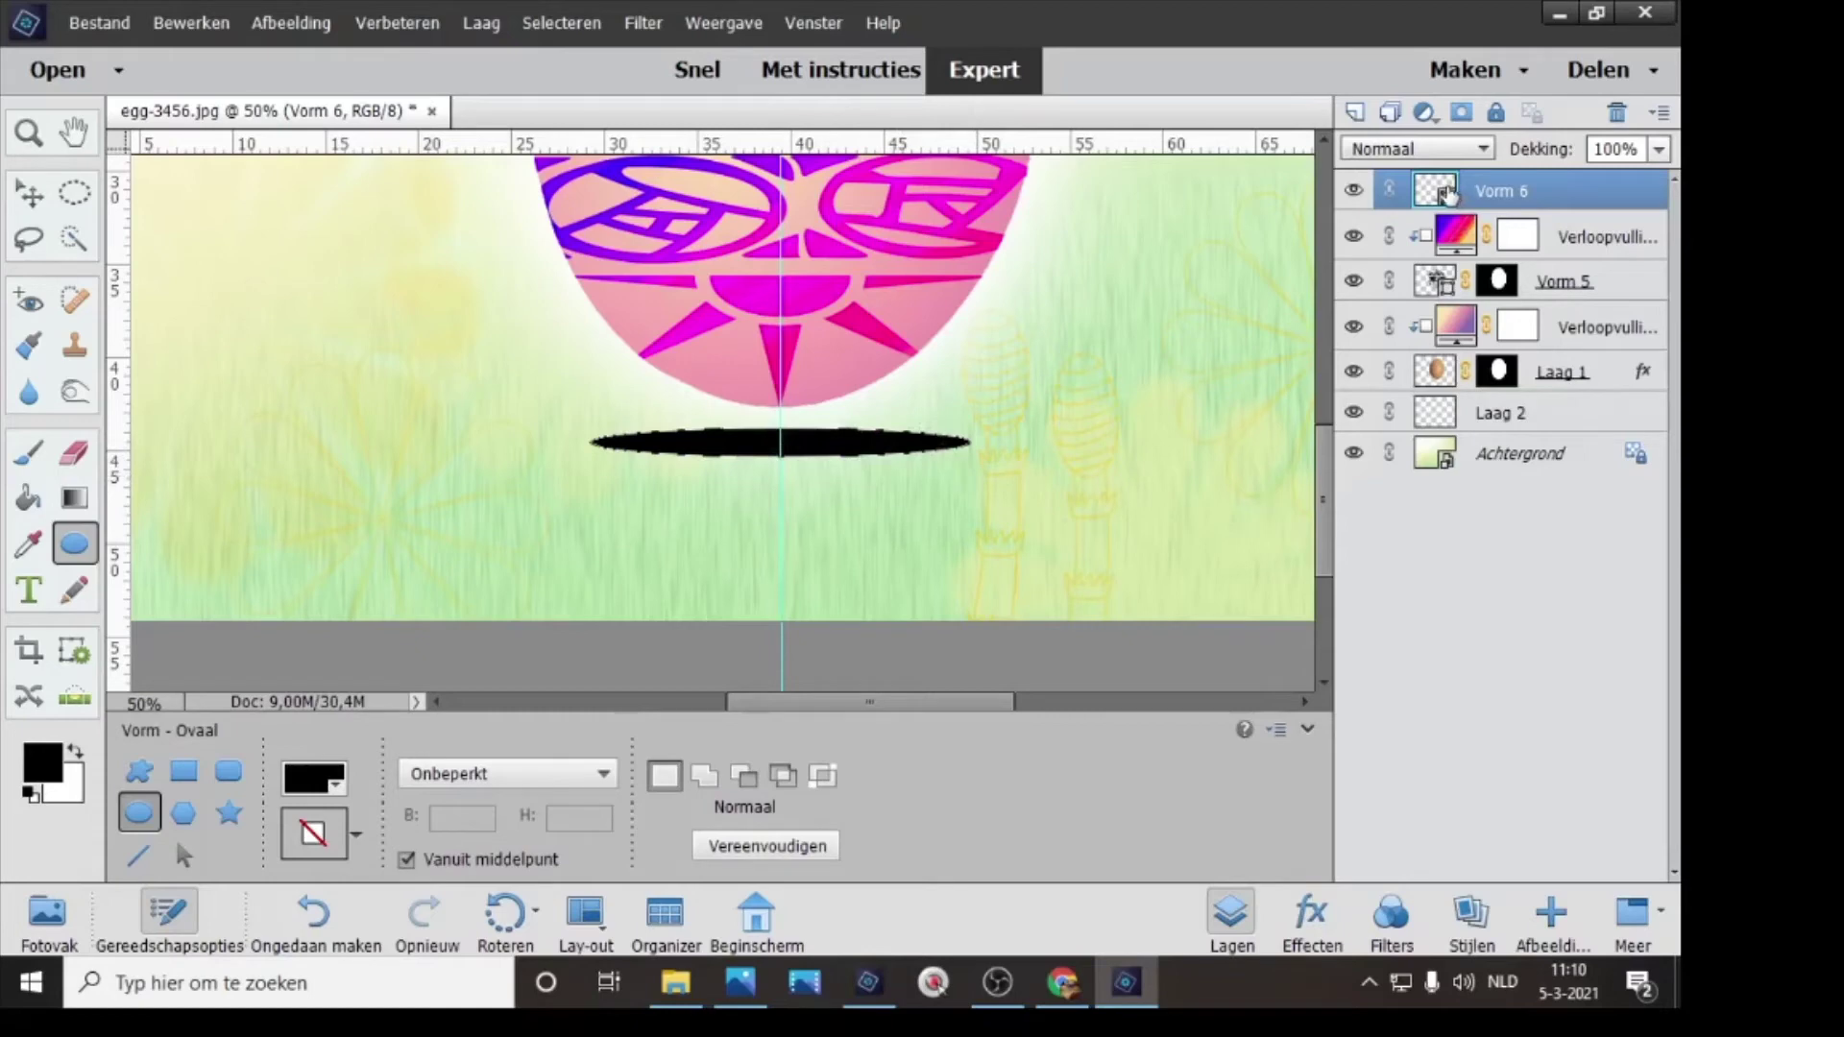
- Simplify the black ellipse's layer and load its outline as a selection
{"action": "right_click", "coordinate": [1497, 193]}
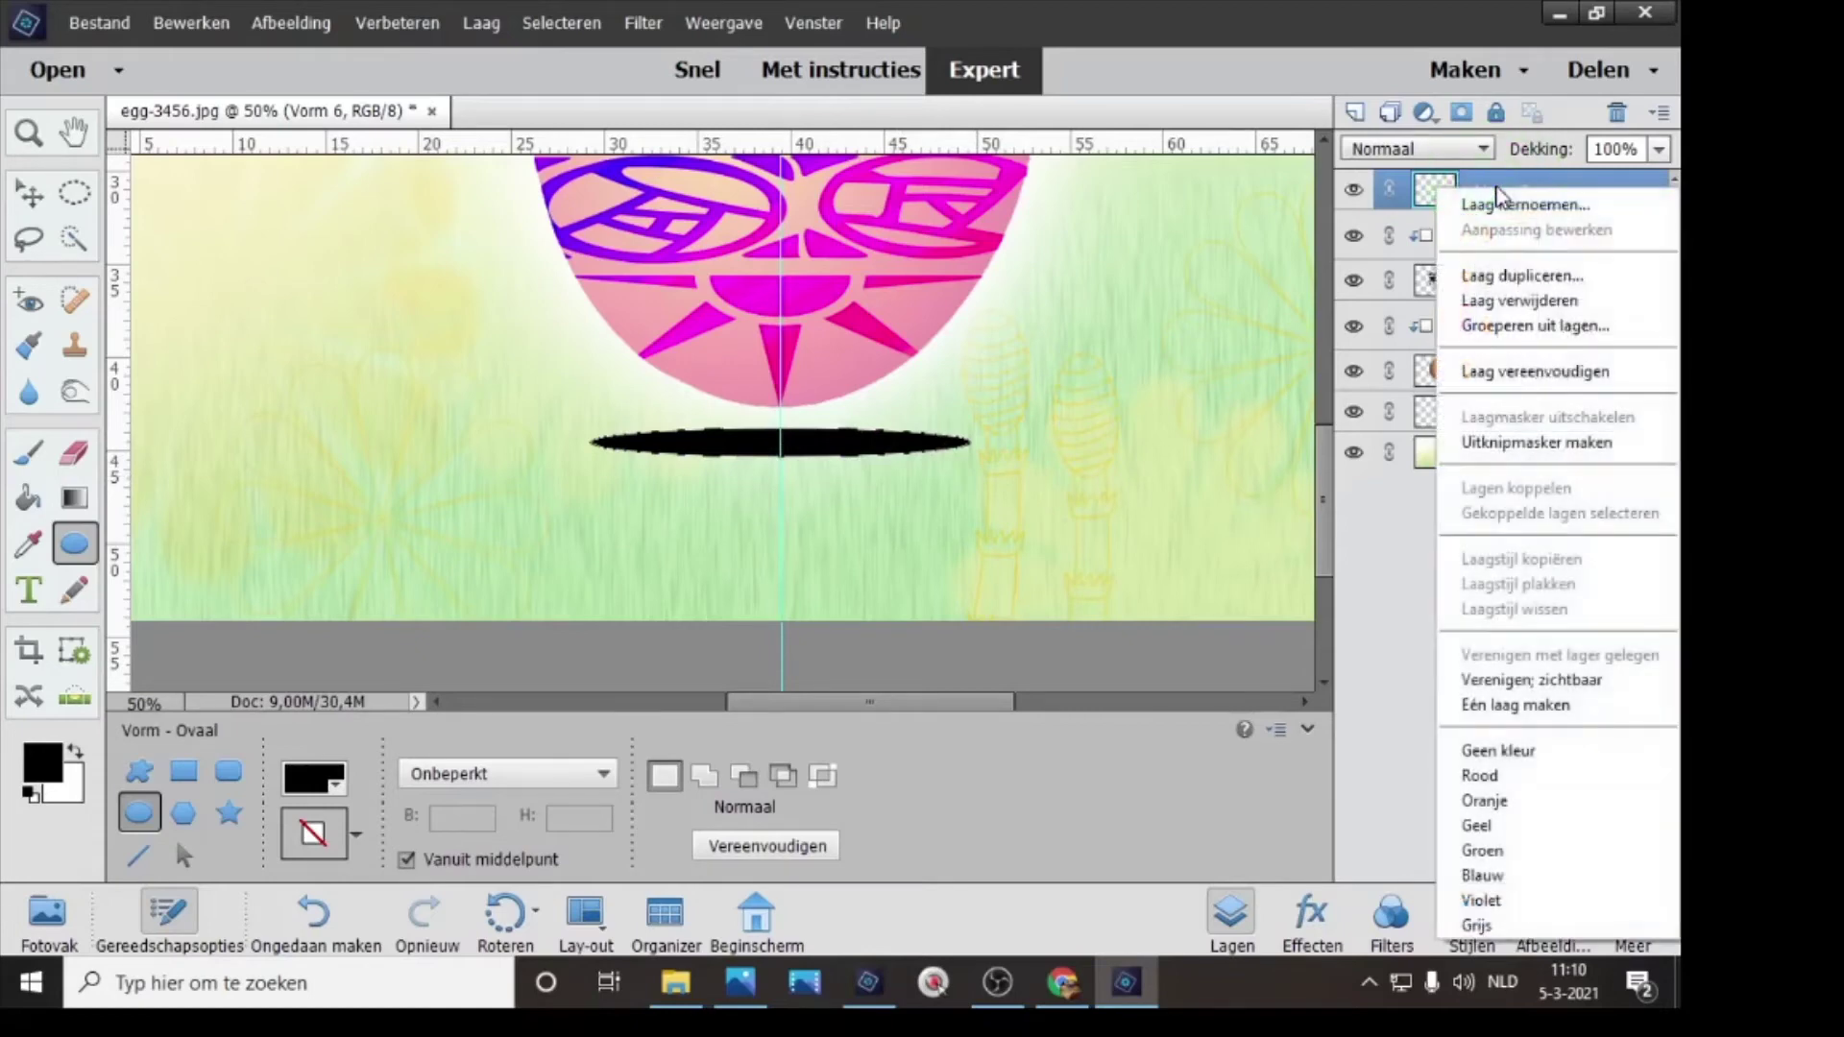
{"action": "left_click", "coordinate": [1505, 375]}
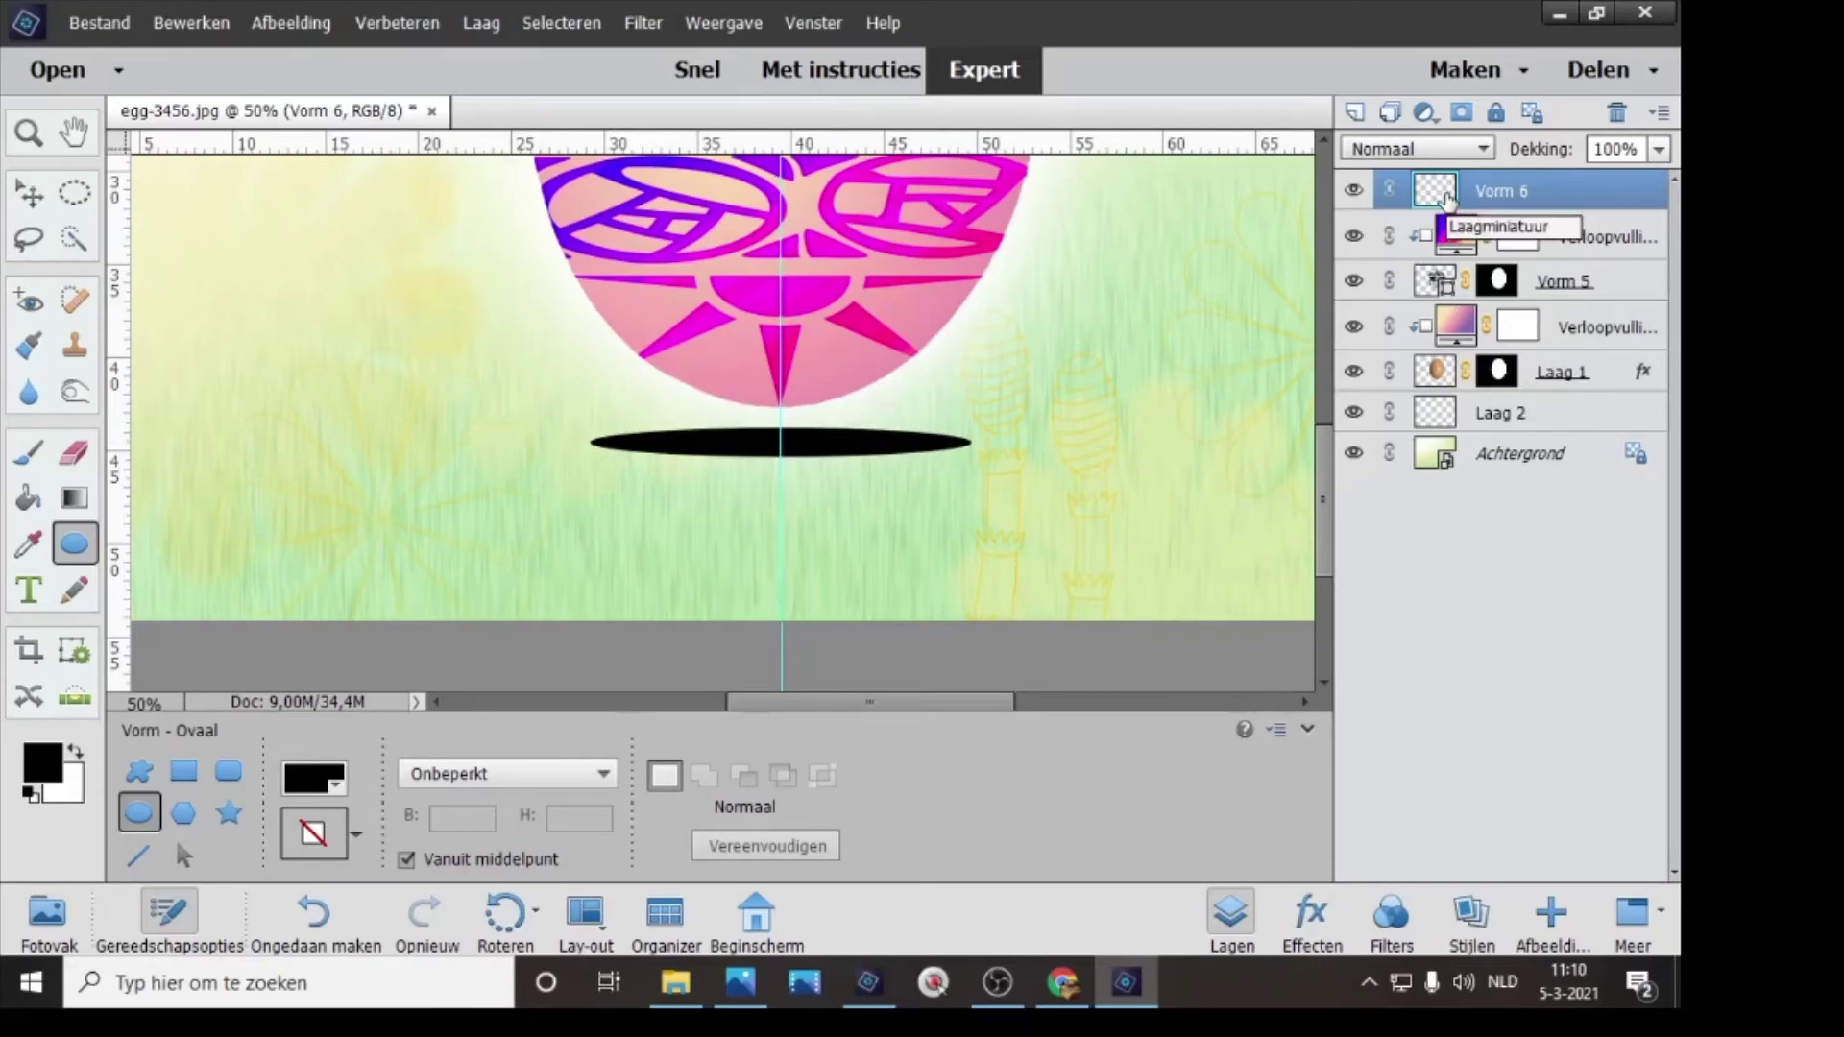
{"action": "key", "text": "ctrl"}
{"action": "left_click", "coordinate": [1443, 195], "text": "ctrl"}
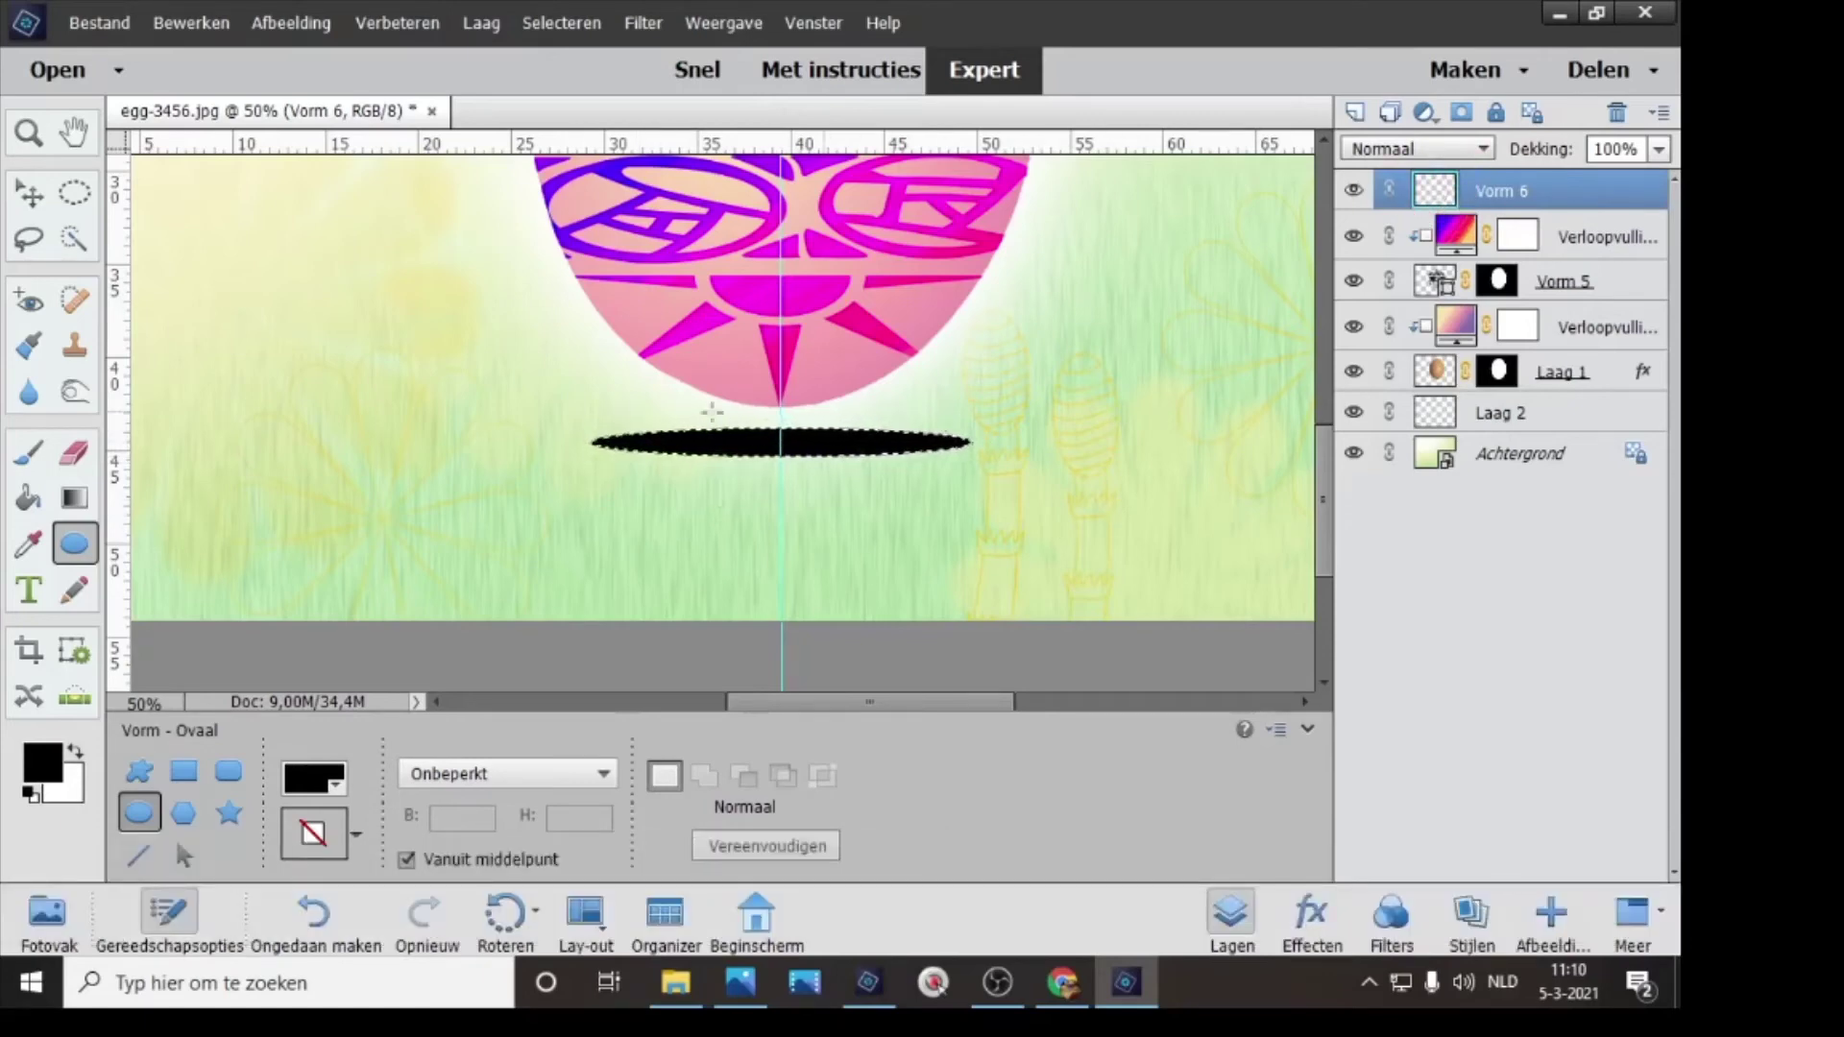
- Fill the selected ellipse with the radial Zwart, wit gradient from the Standaard presets, running from black at the centre to white
{"action": "left_click", "coordinate": [75, 497]}
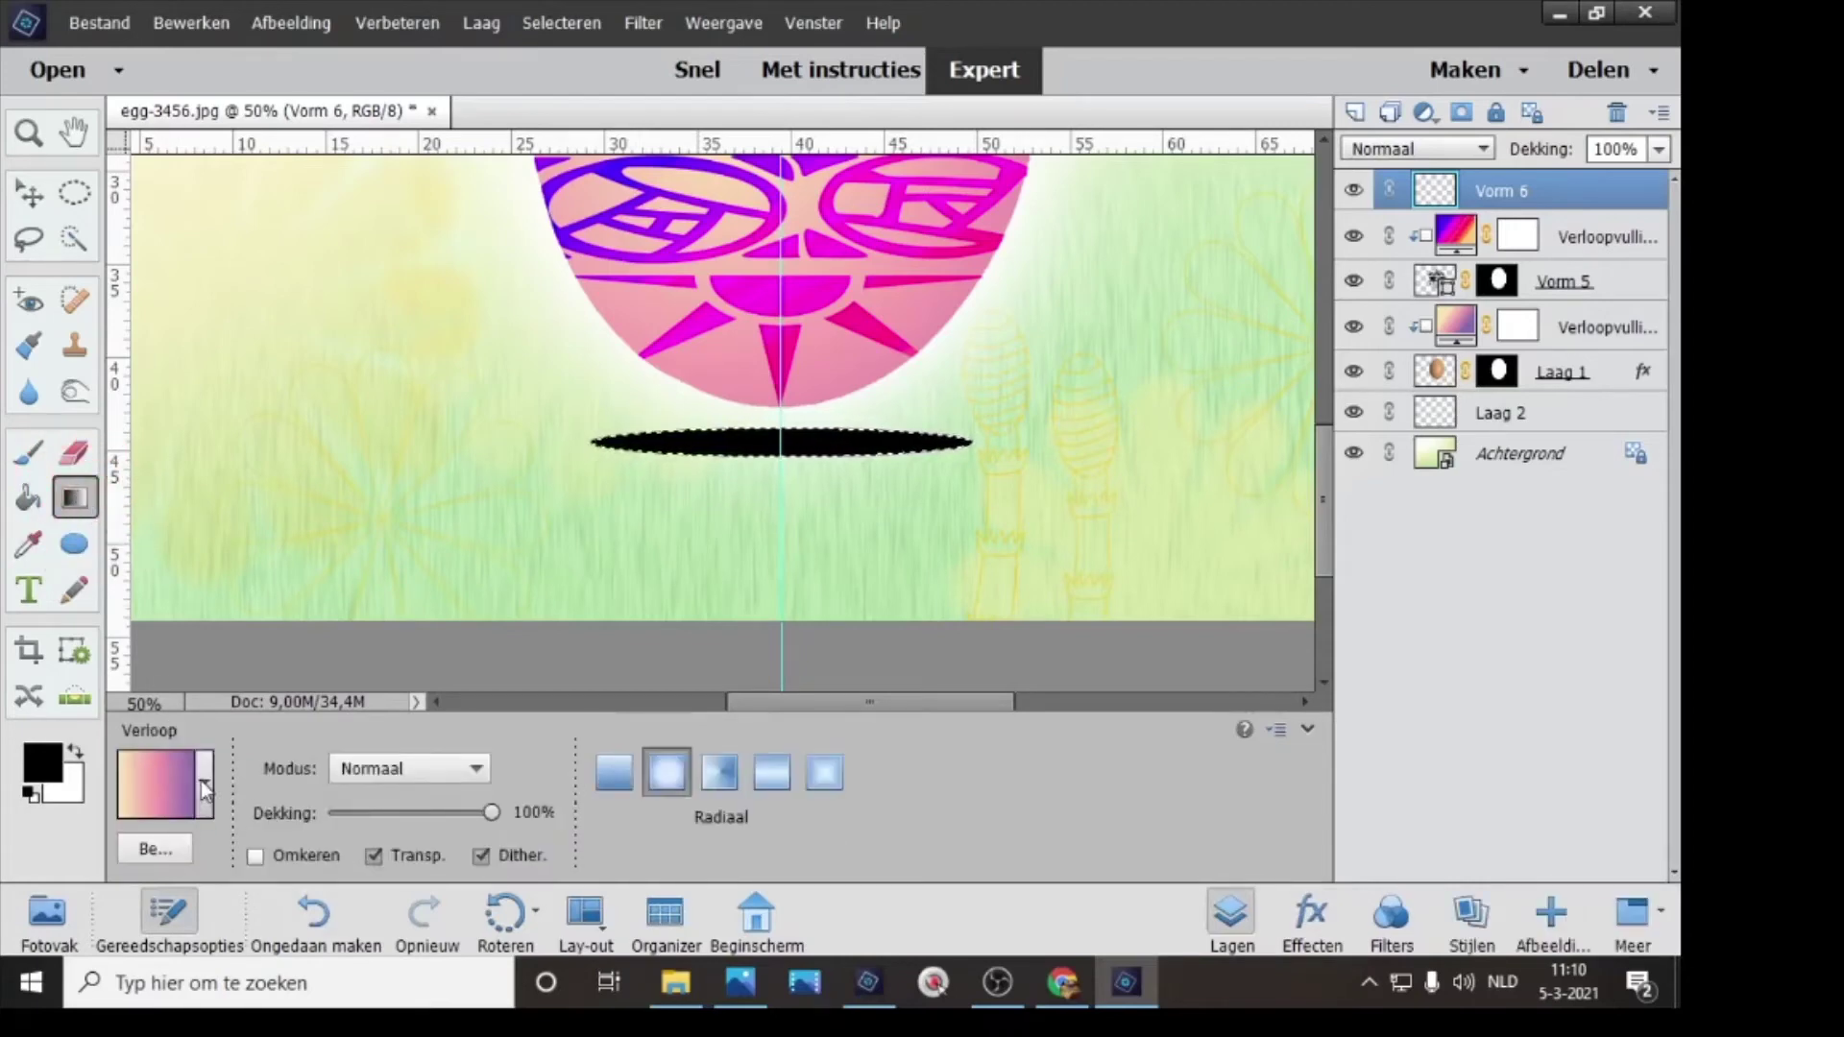
{"action": "left_click", "coordinate": [175, 790]}
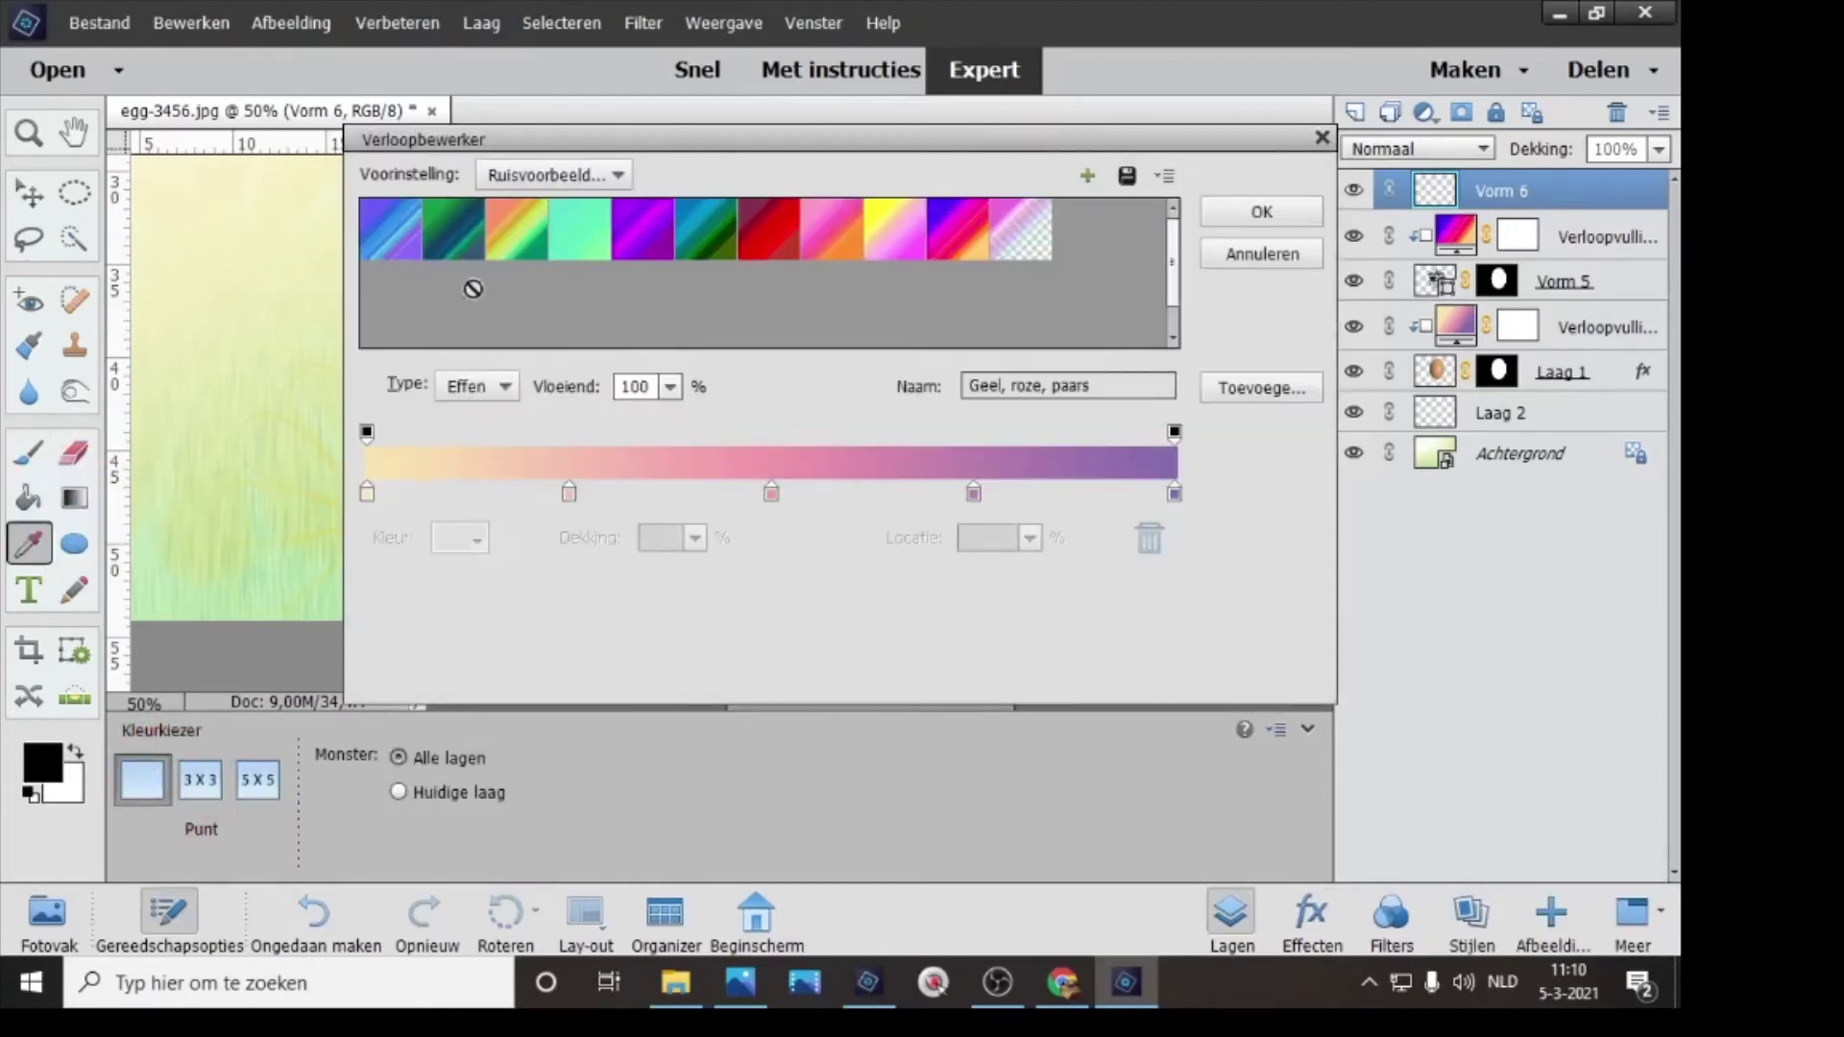
{"action": "left_click", "coordinate": [549, 176]}
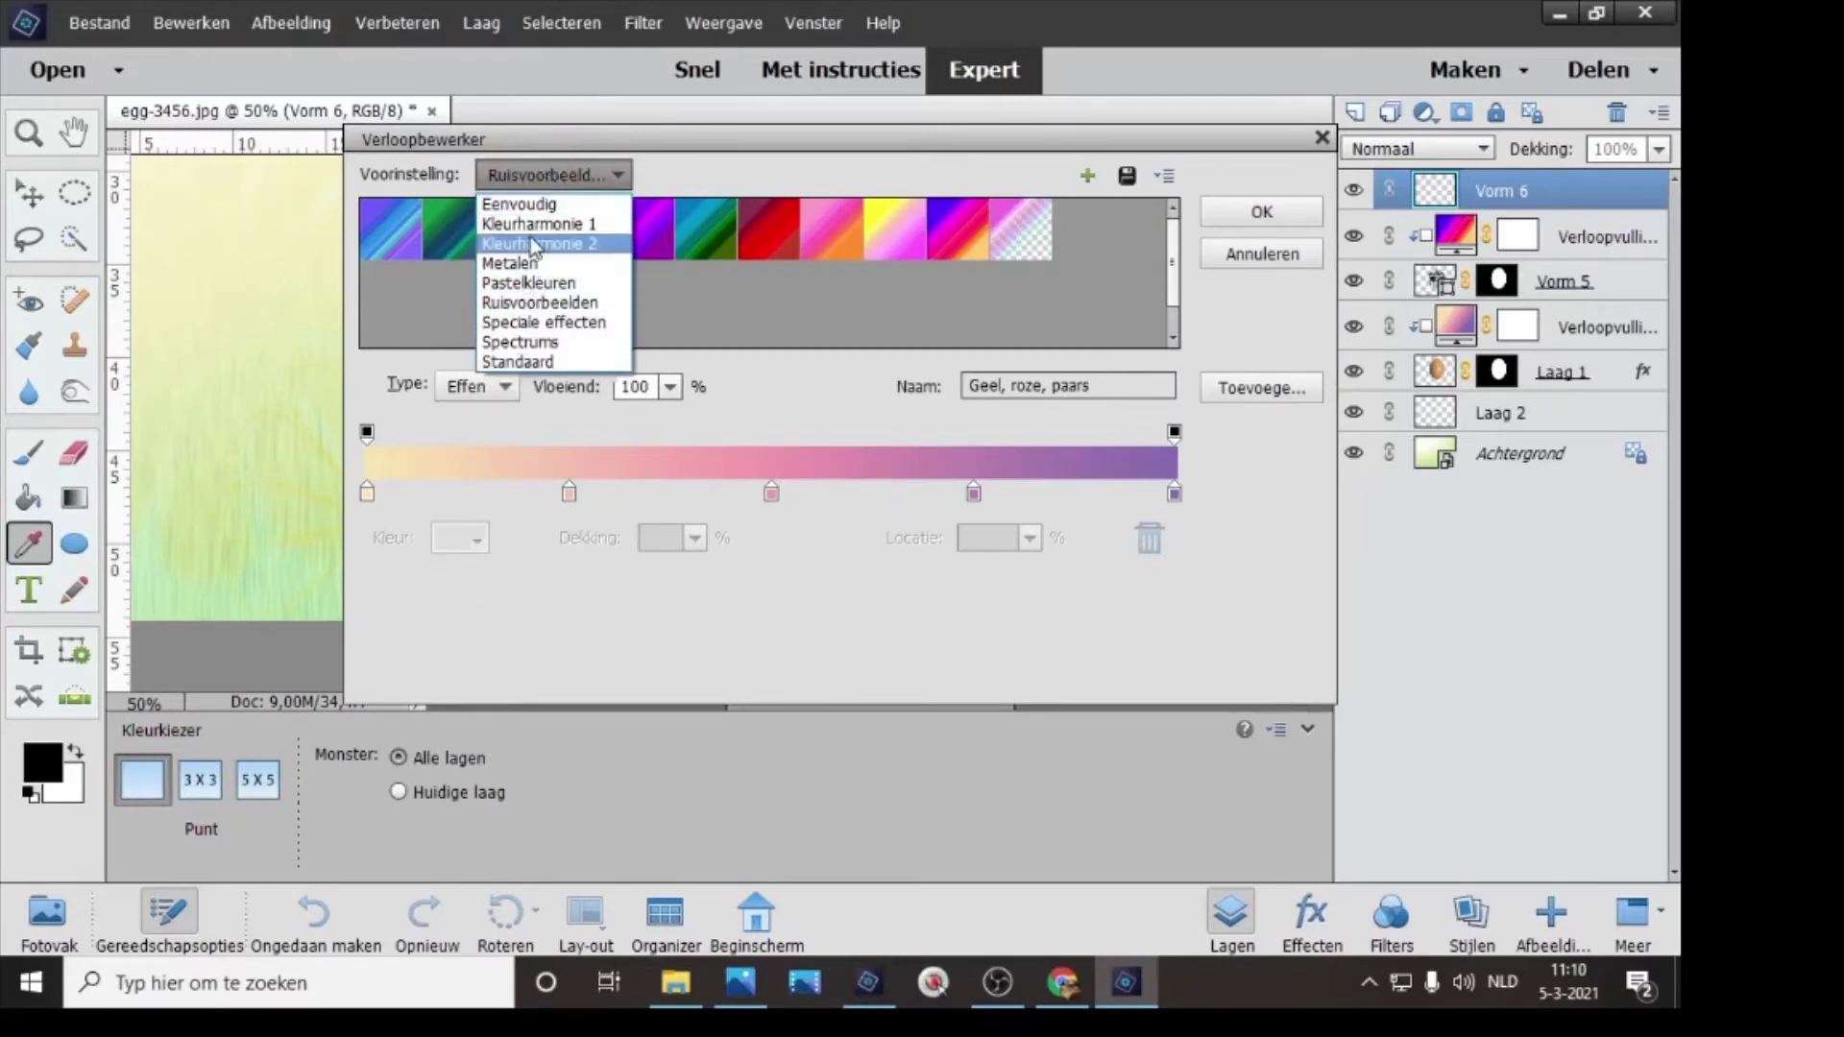
{"action": "left_click", "coordinate": [523, 362]}
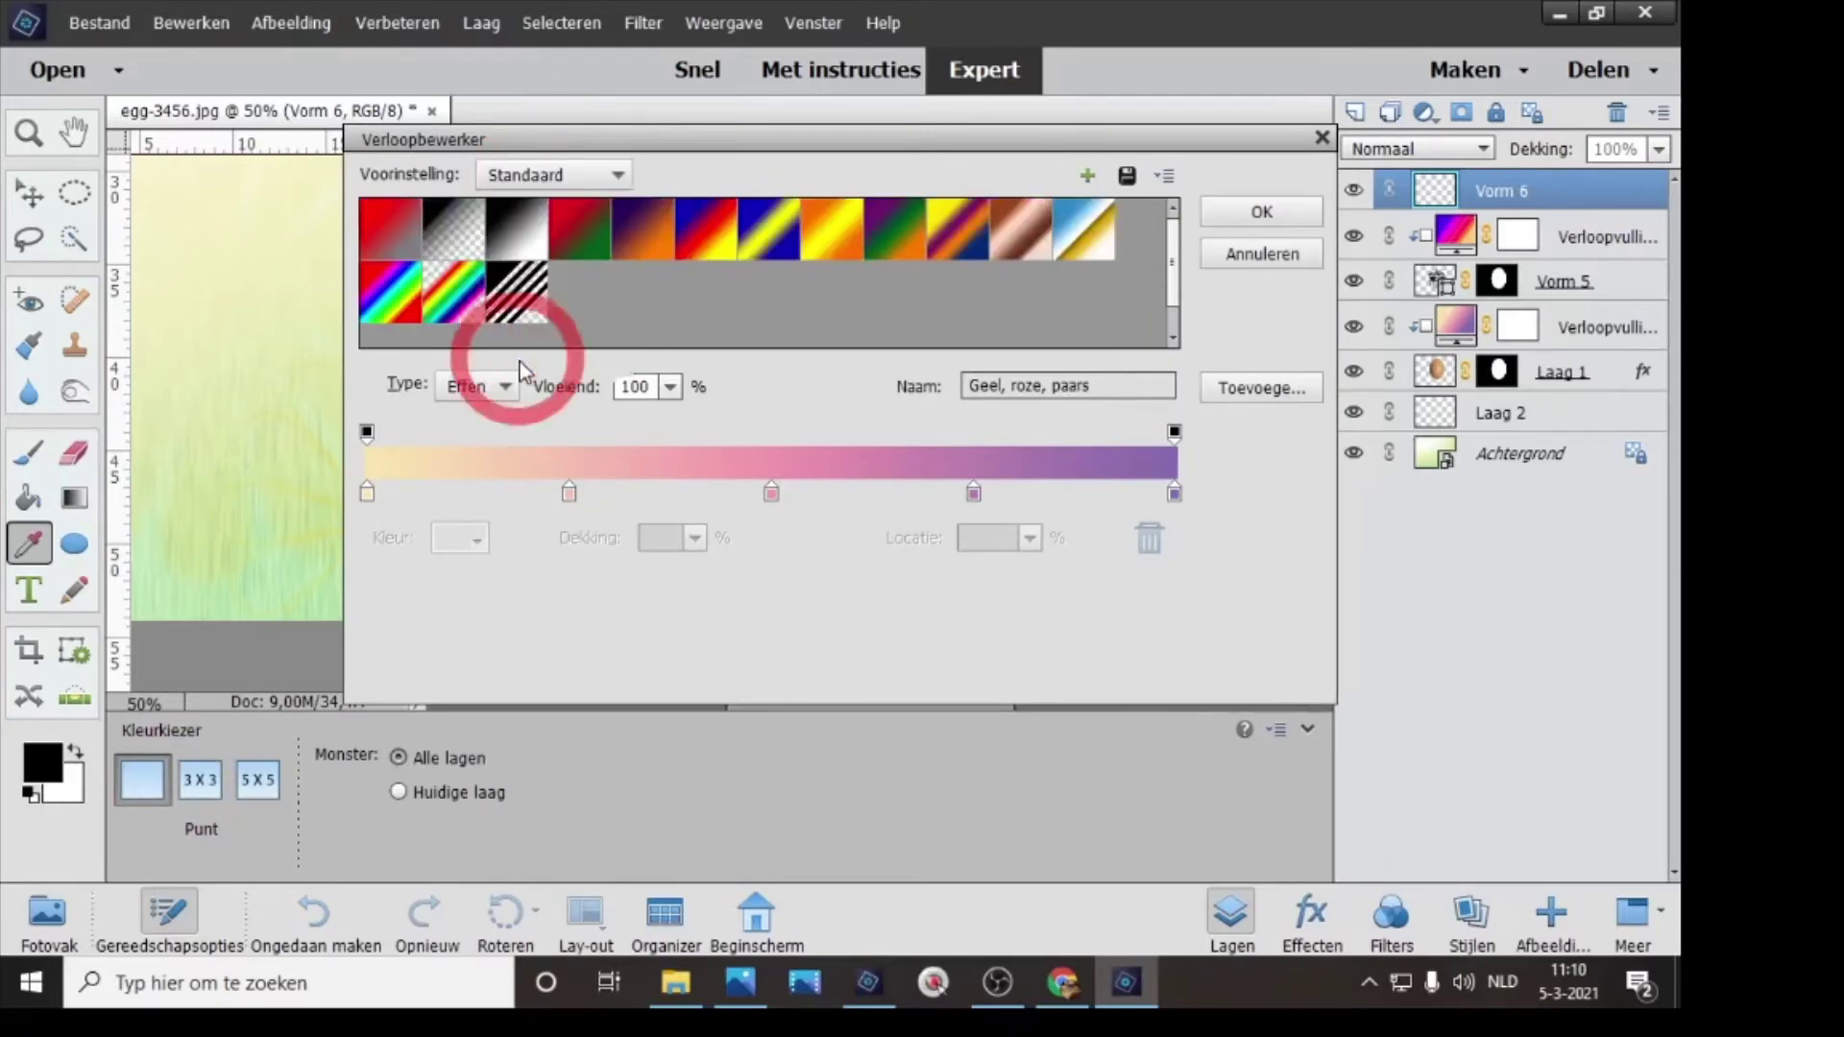
{"action": "left_click", "coordinate": [534, 240]}
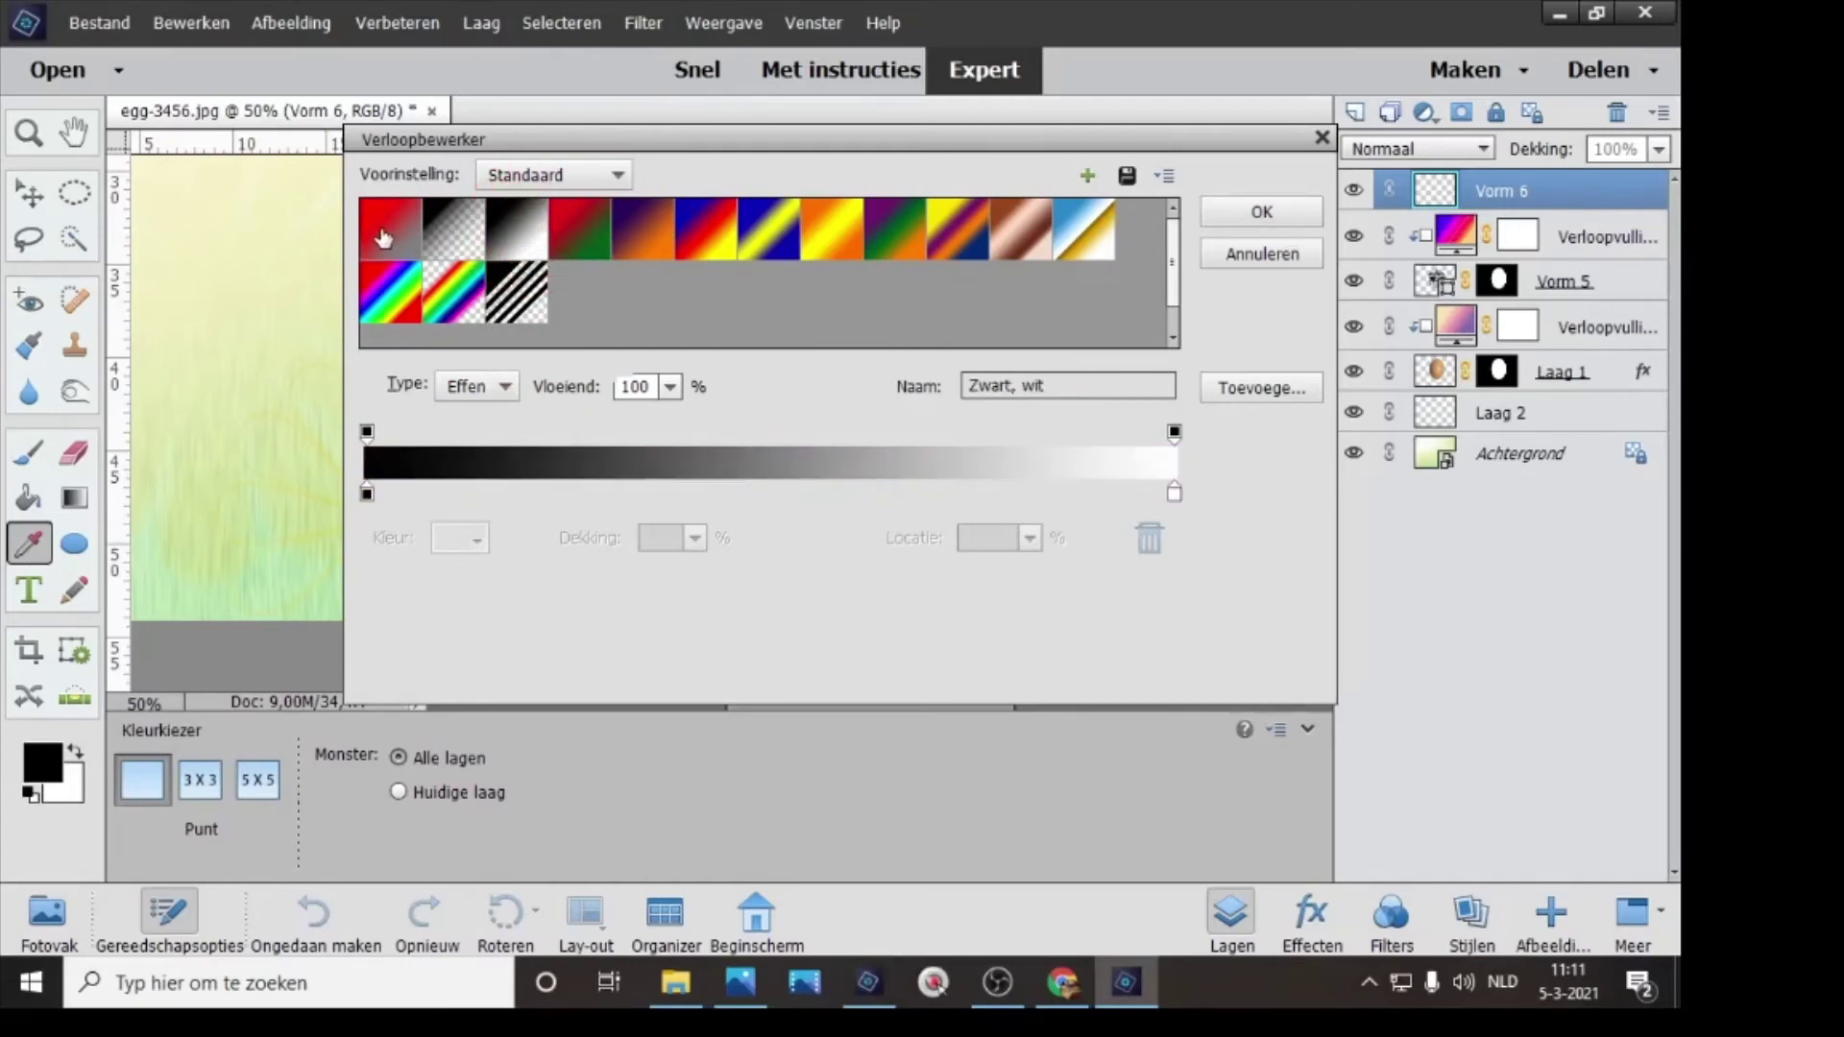
{"action": "left_click", "coordinate": [520, 227]}
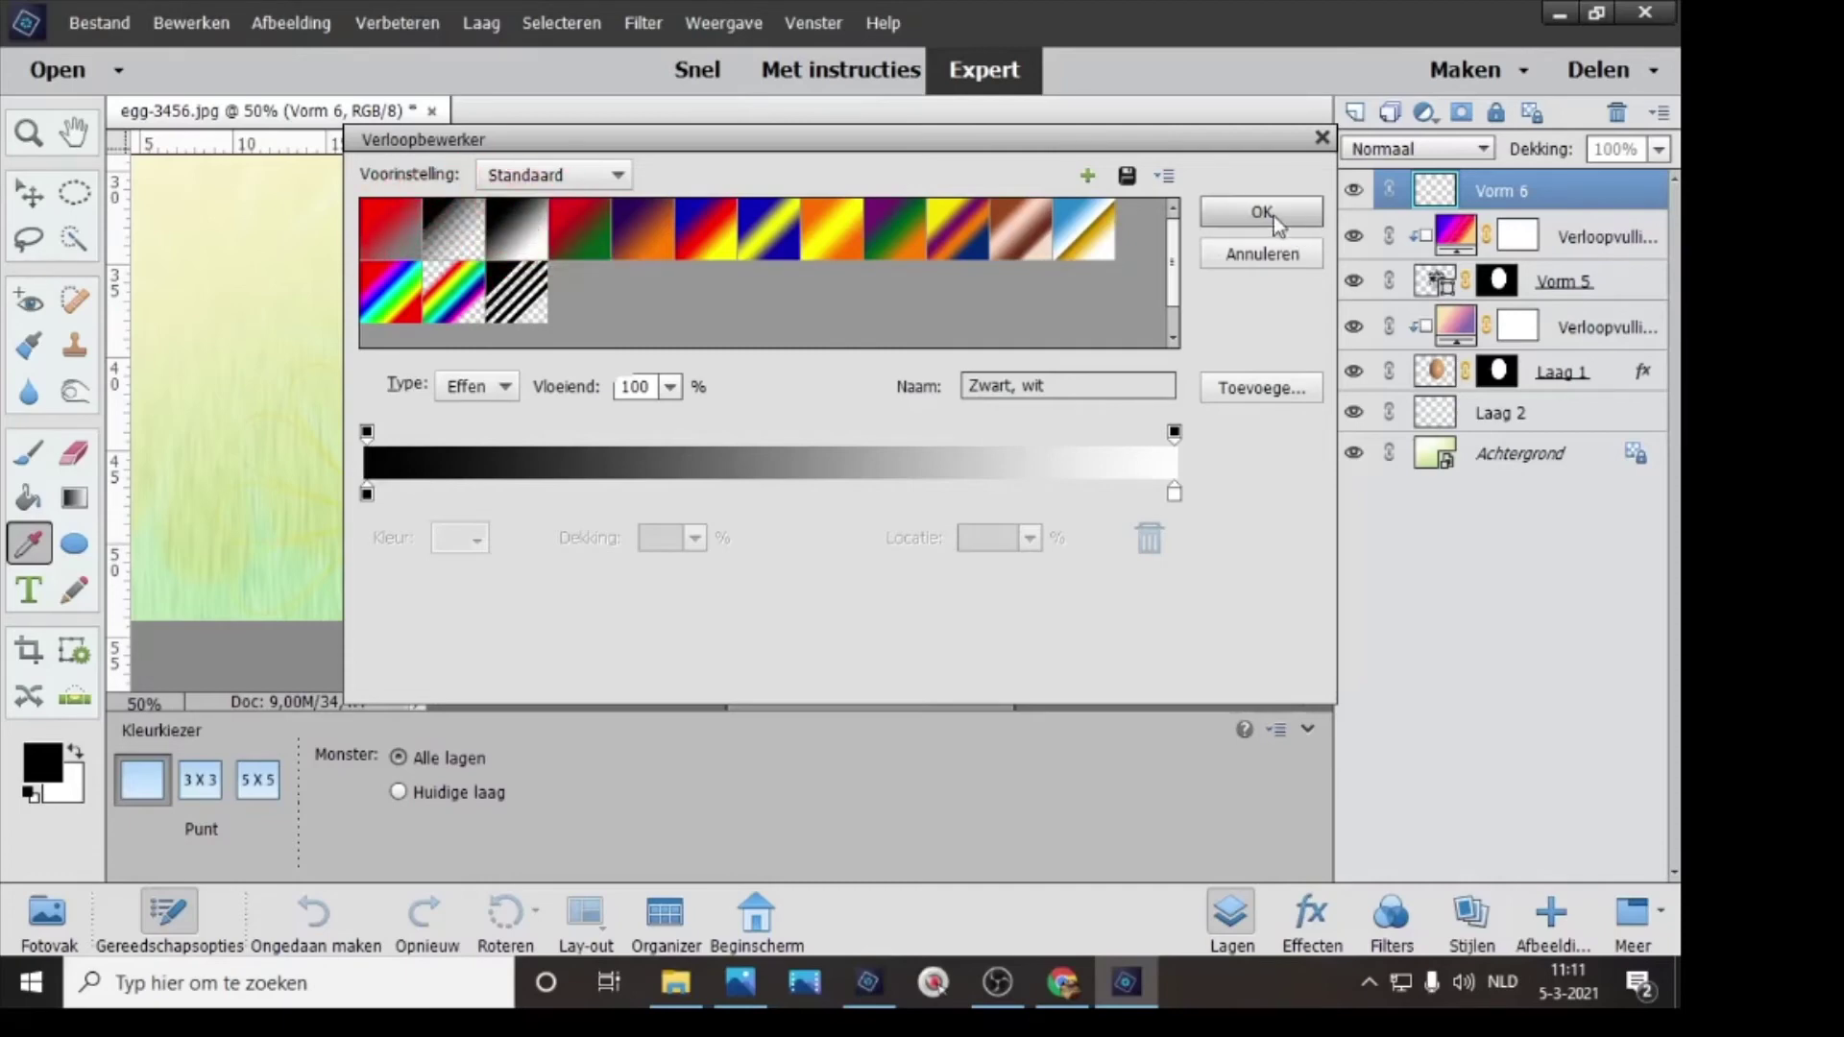
{"action": "left_click", "coordinate": [1305, 211]}
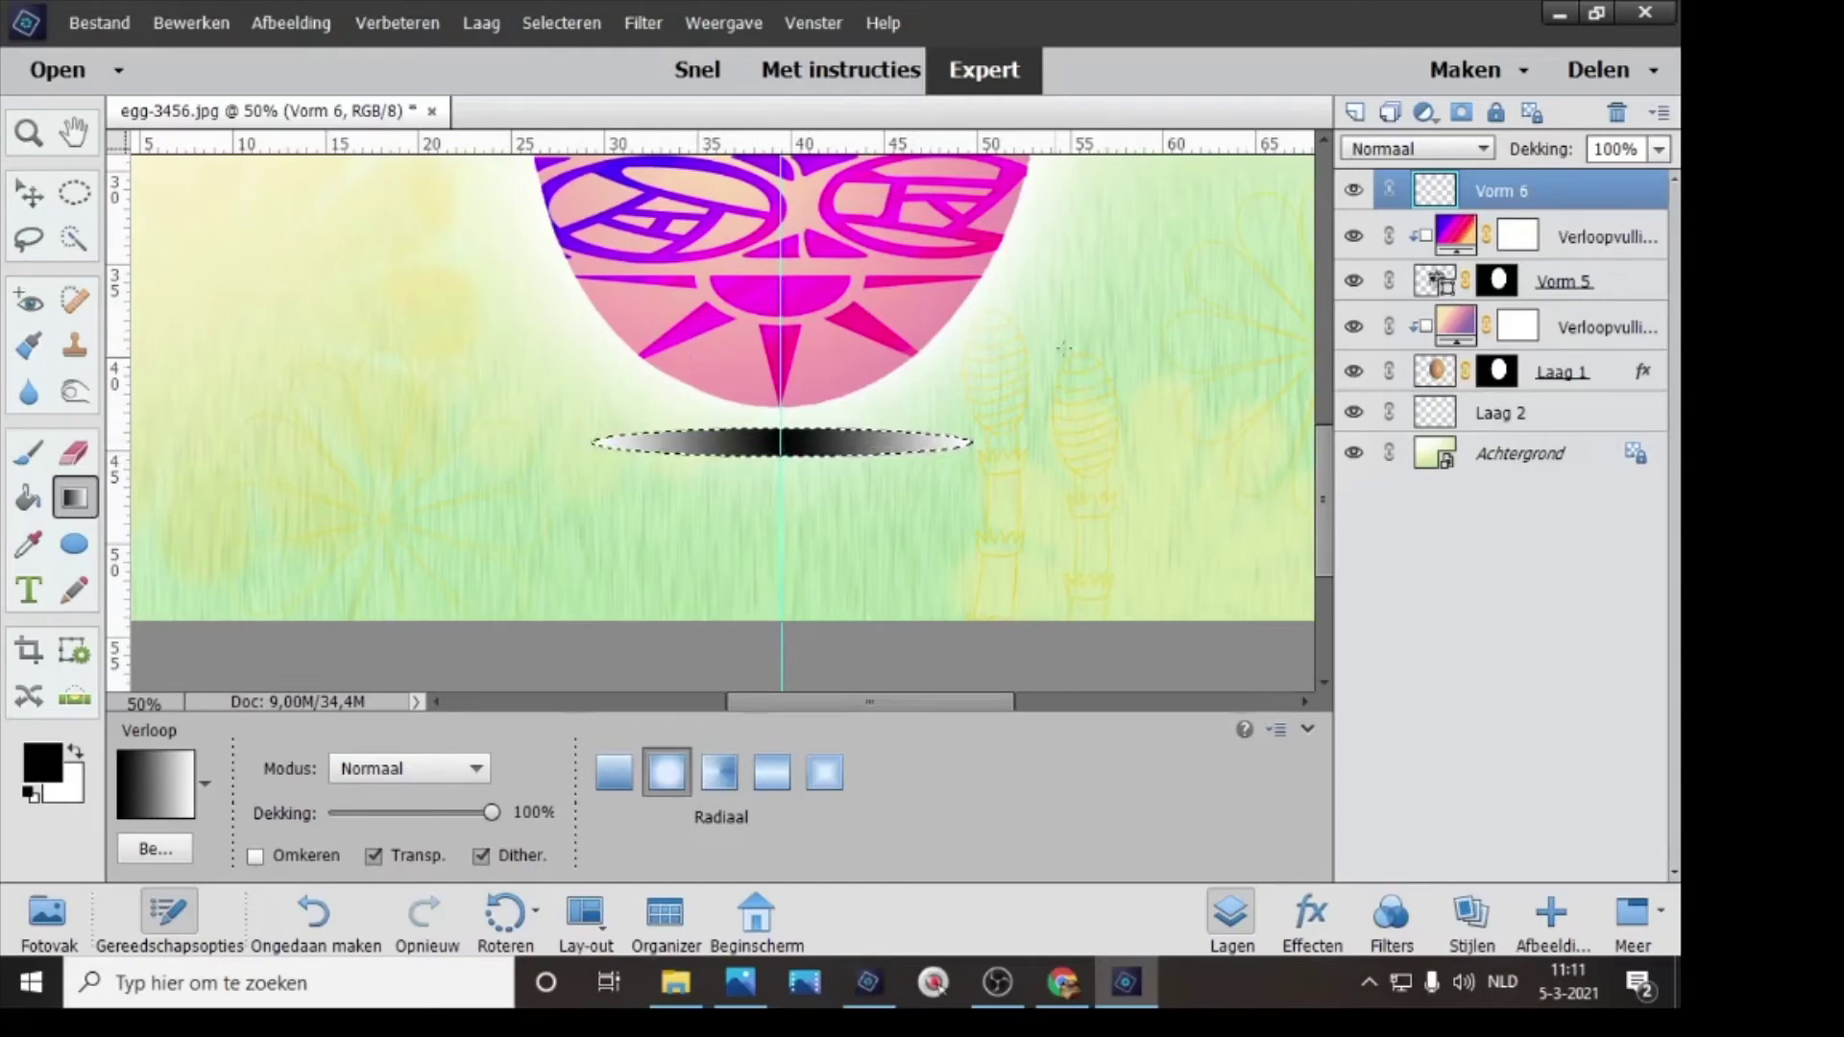
- Set the shadow ellipse layer's blend mode to Lichtsterkte and its opacity to 50%
{"action": "left_click", "coordinate": [1398, 148]}
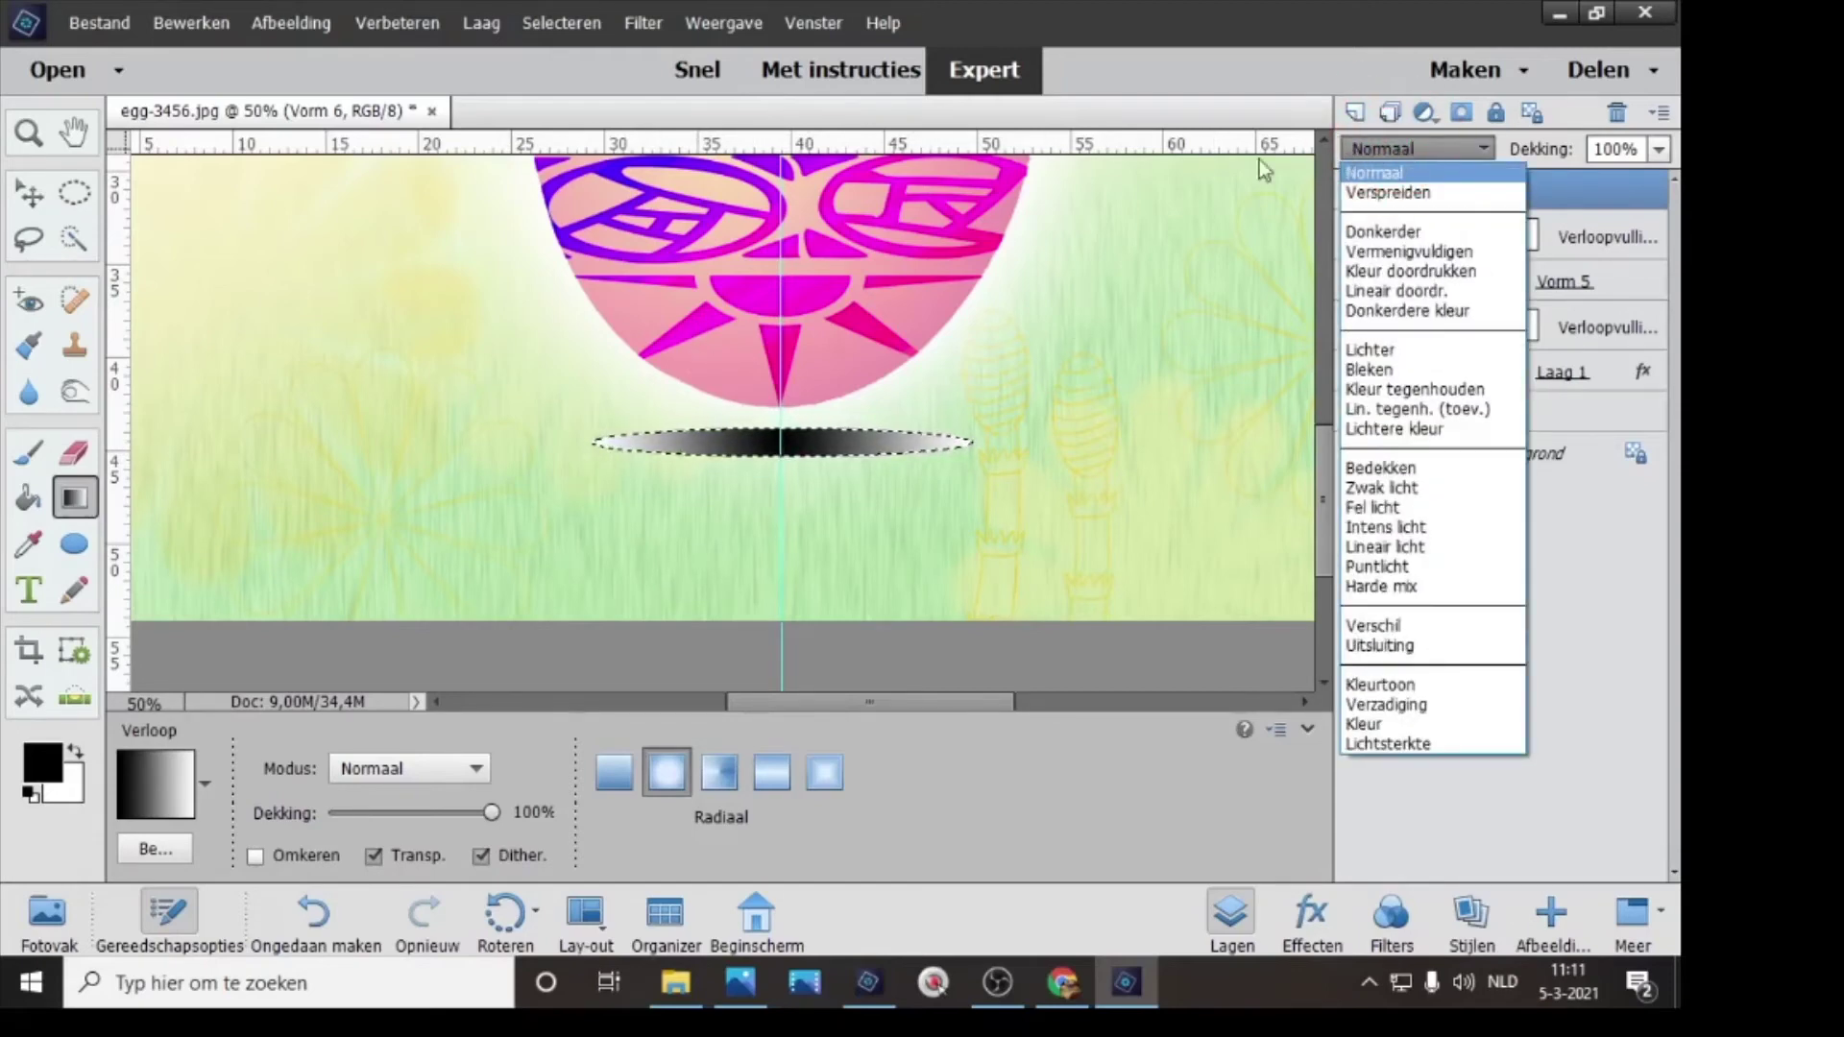
{"action": "left_click", "coordinate": [1526, 146]}
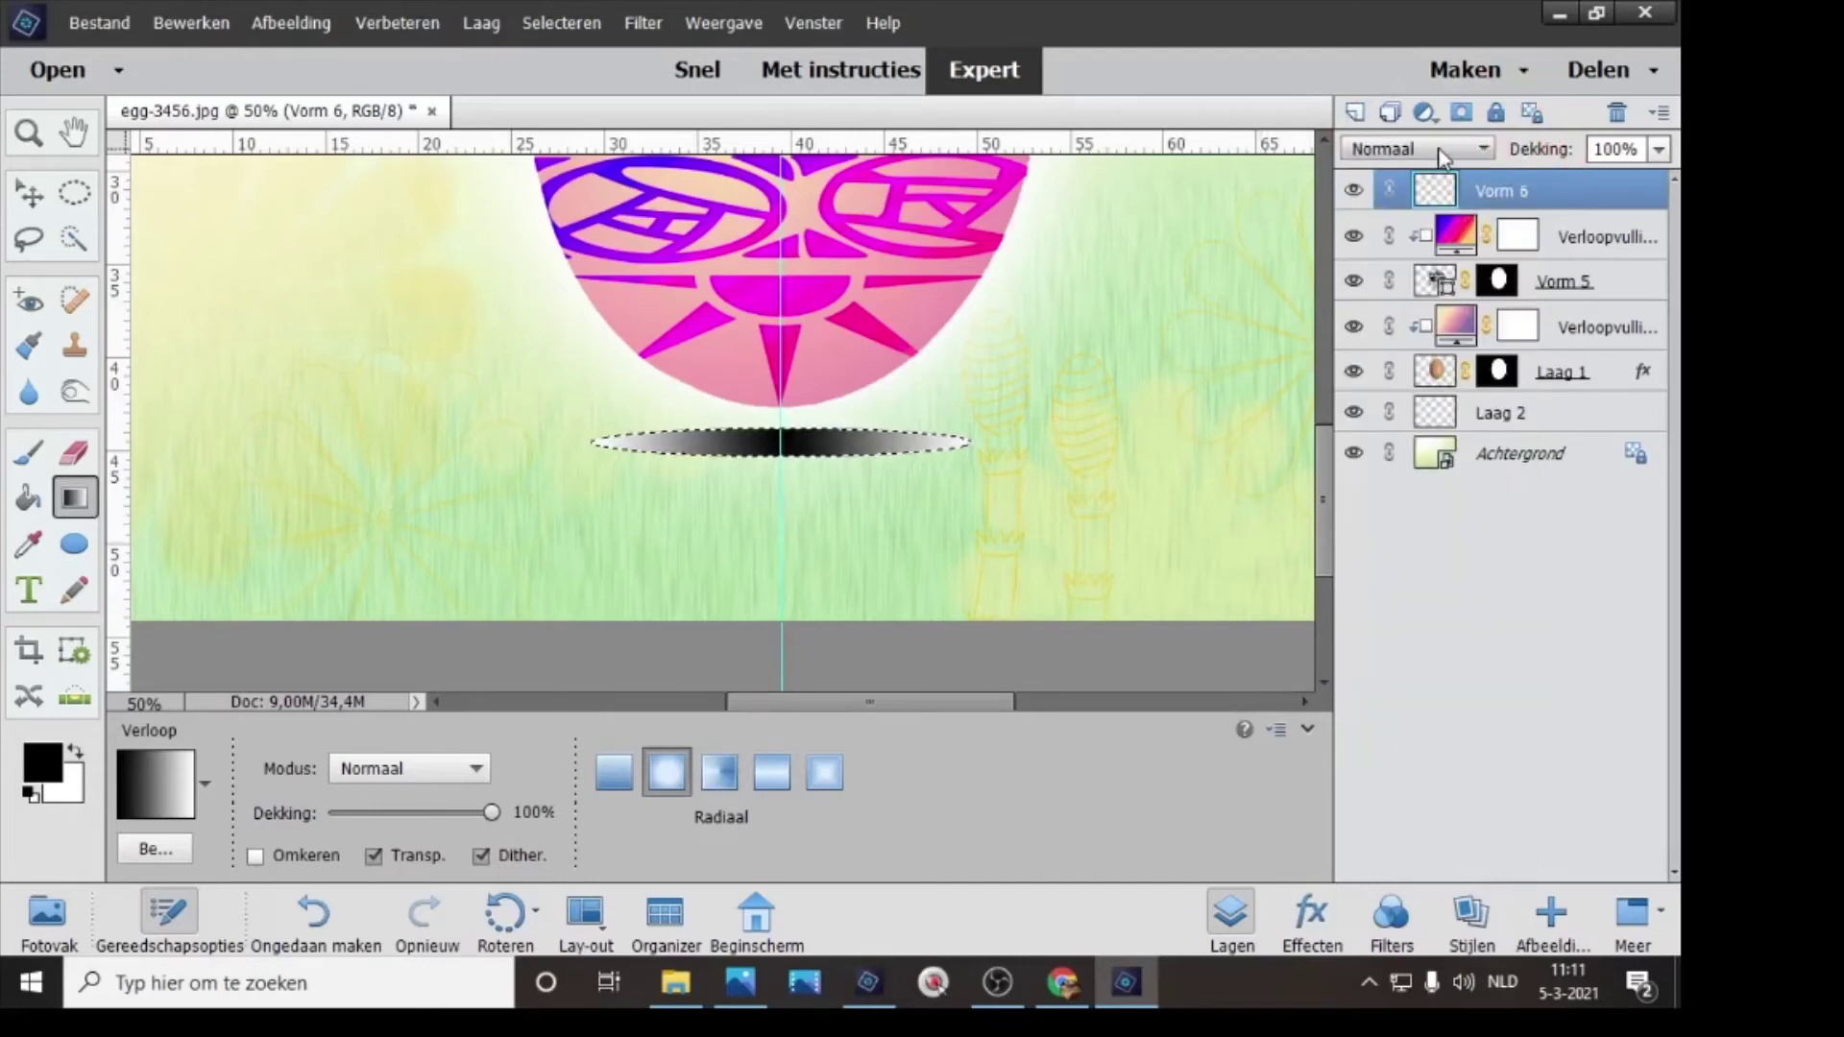
{"action": "left_click", "coordinate": [1431, 153]}
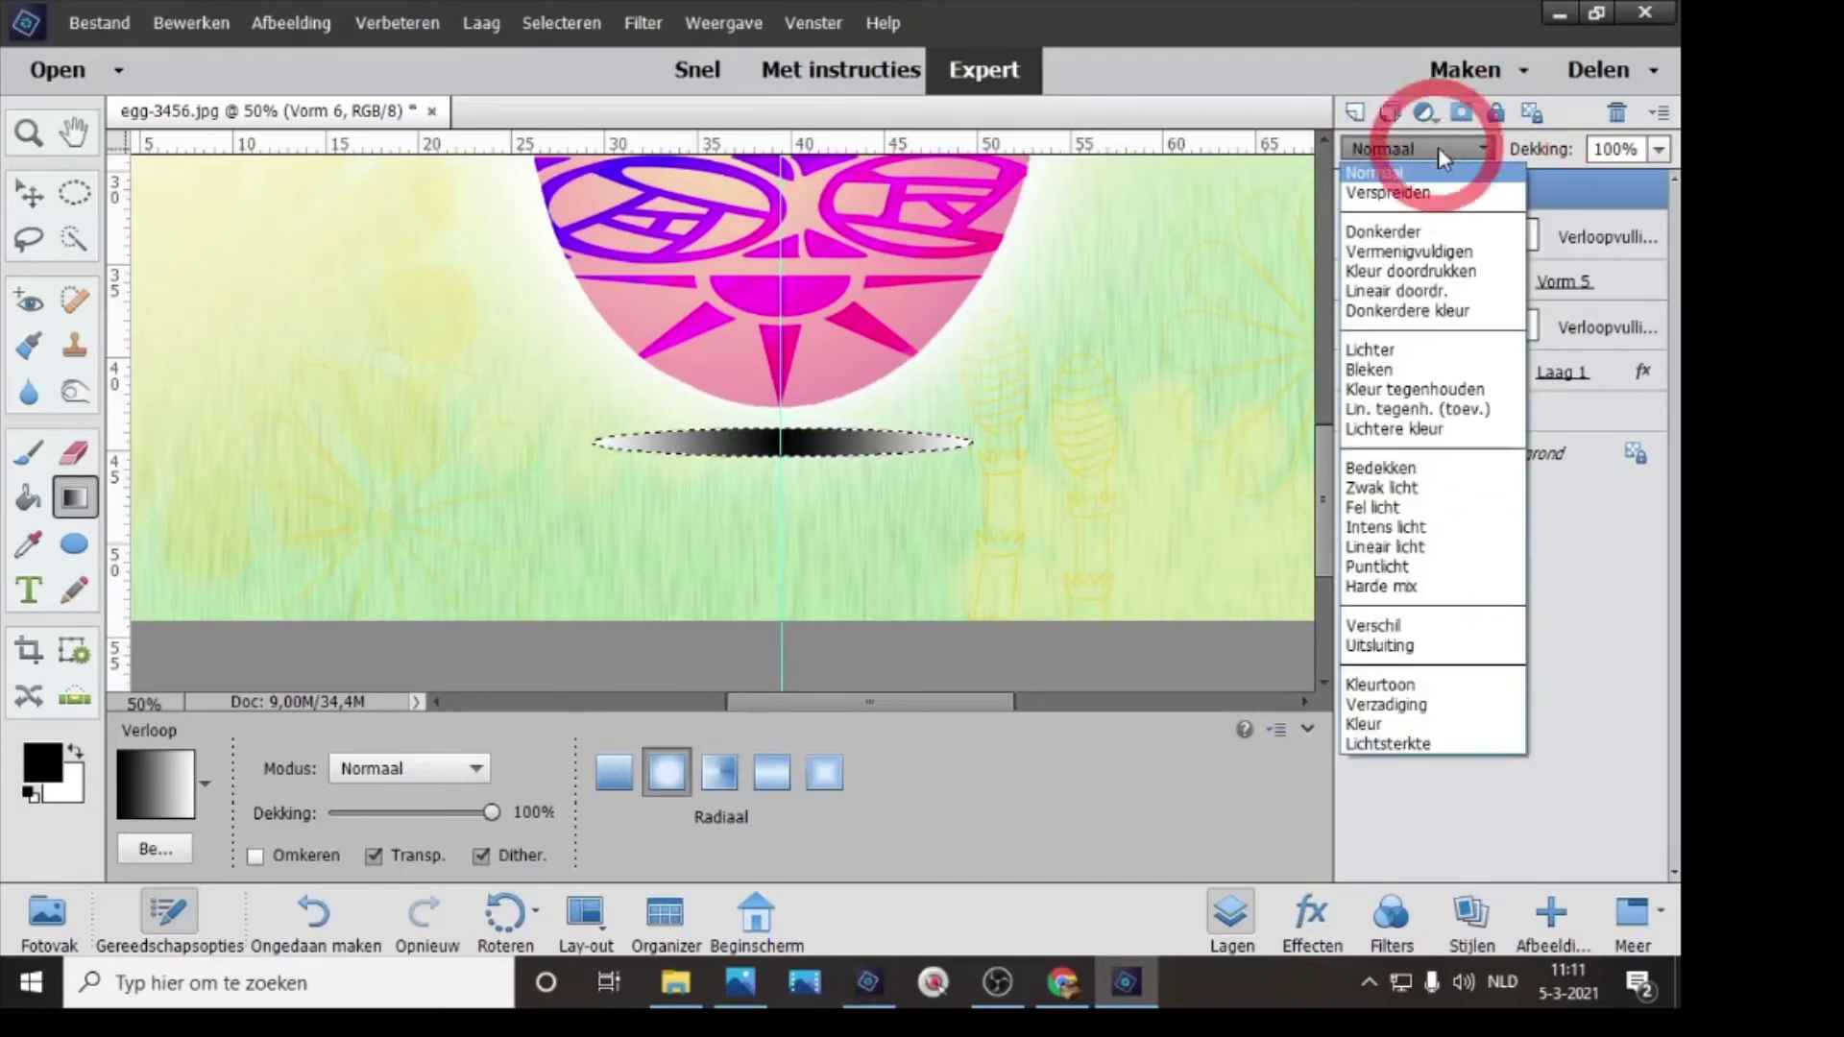
{"action": "left_click", "coordinate": [1385, 745]}
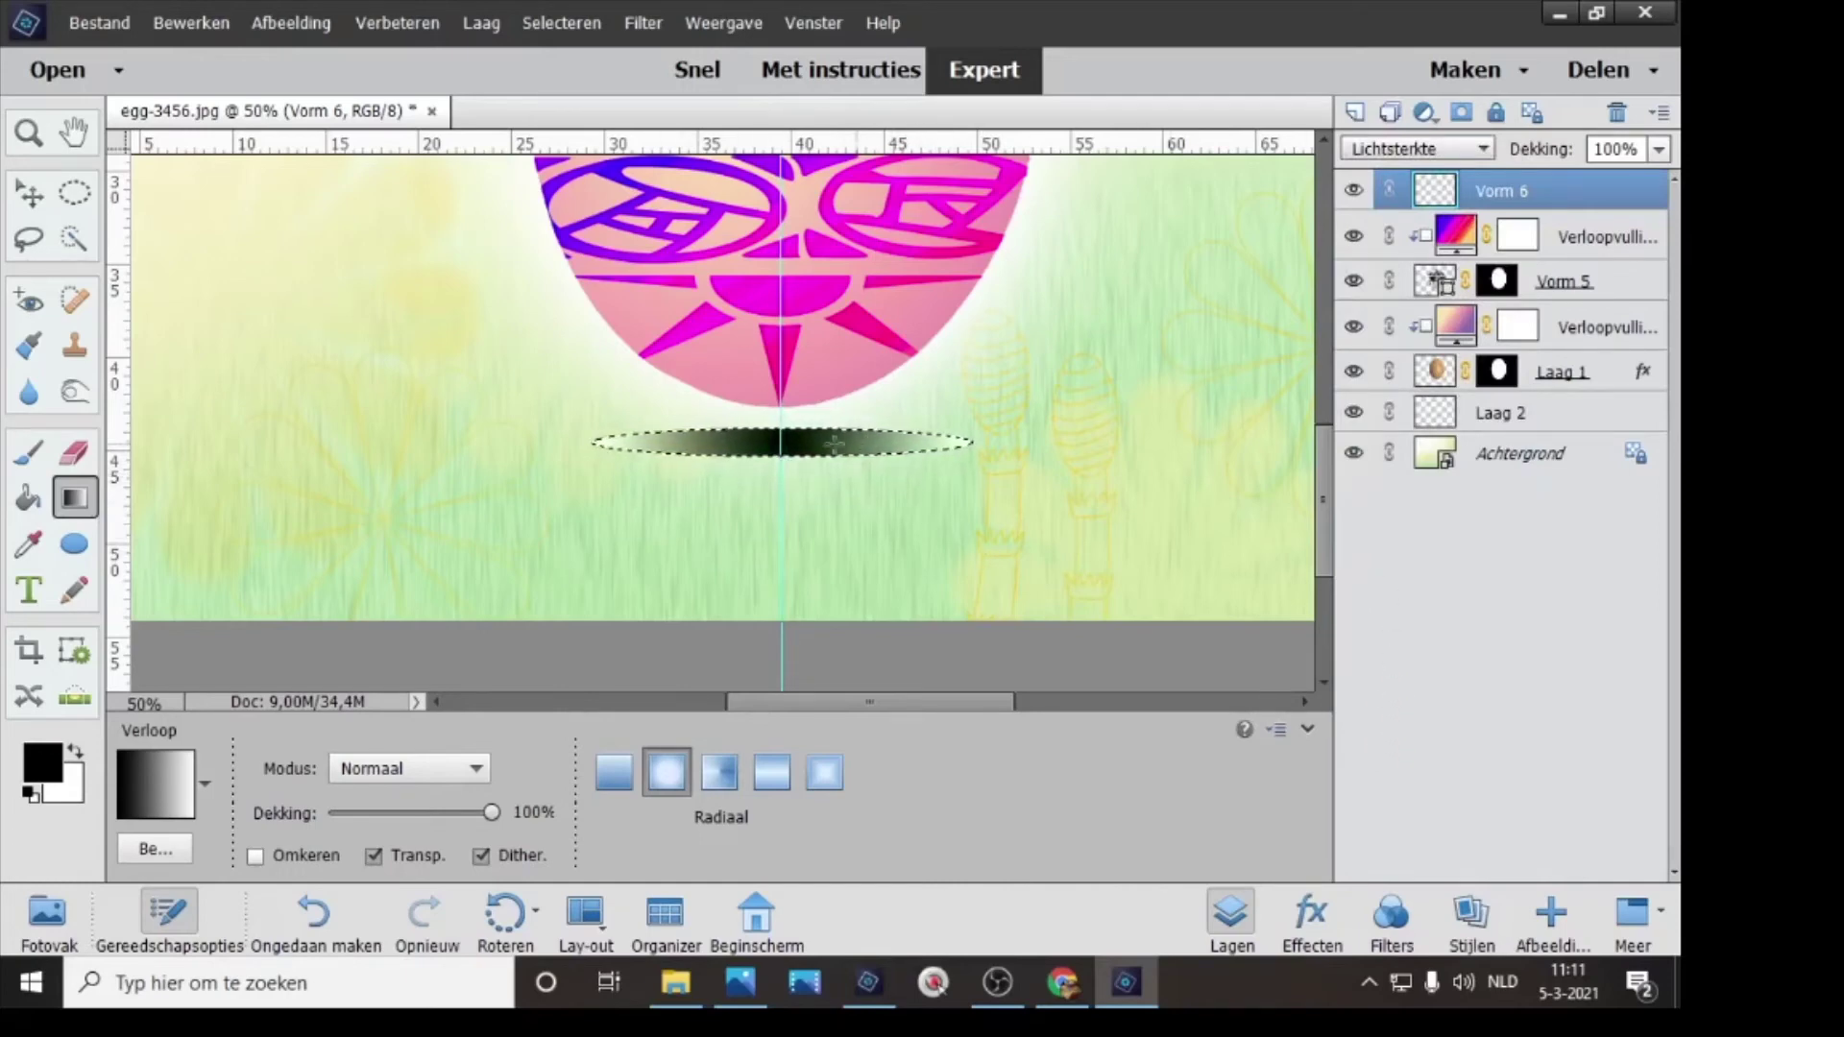
{"action": "left_click", "coordinate": [1655, 151]}
{"action": "left_click_drag", "start_coordinate": [1662, 180], "coordinate": [1594, 176]}
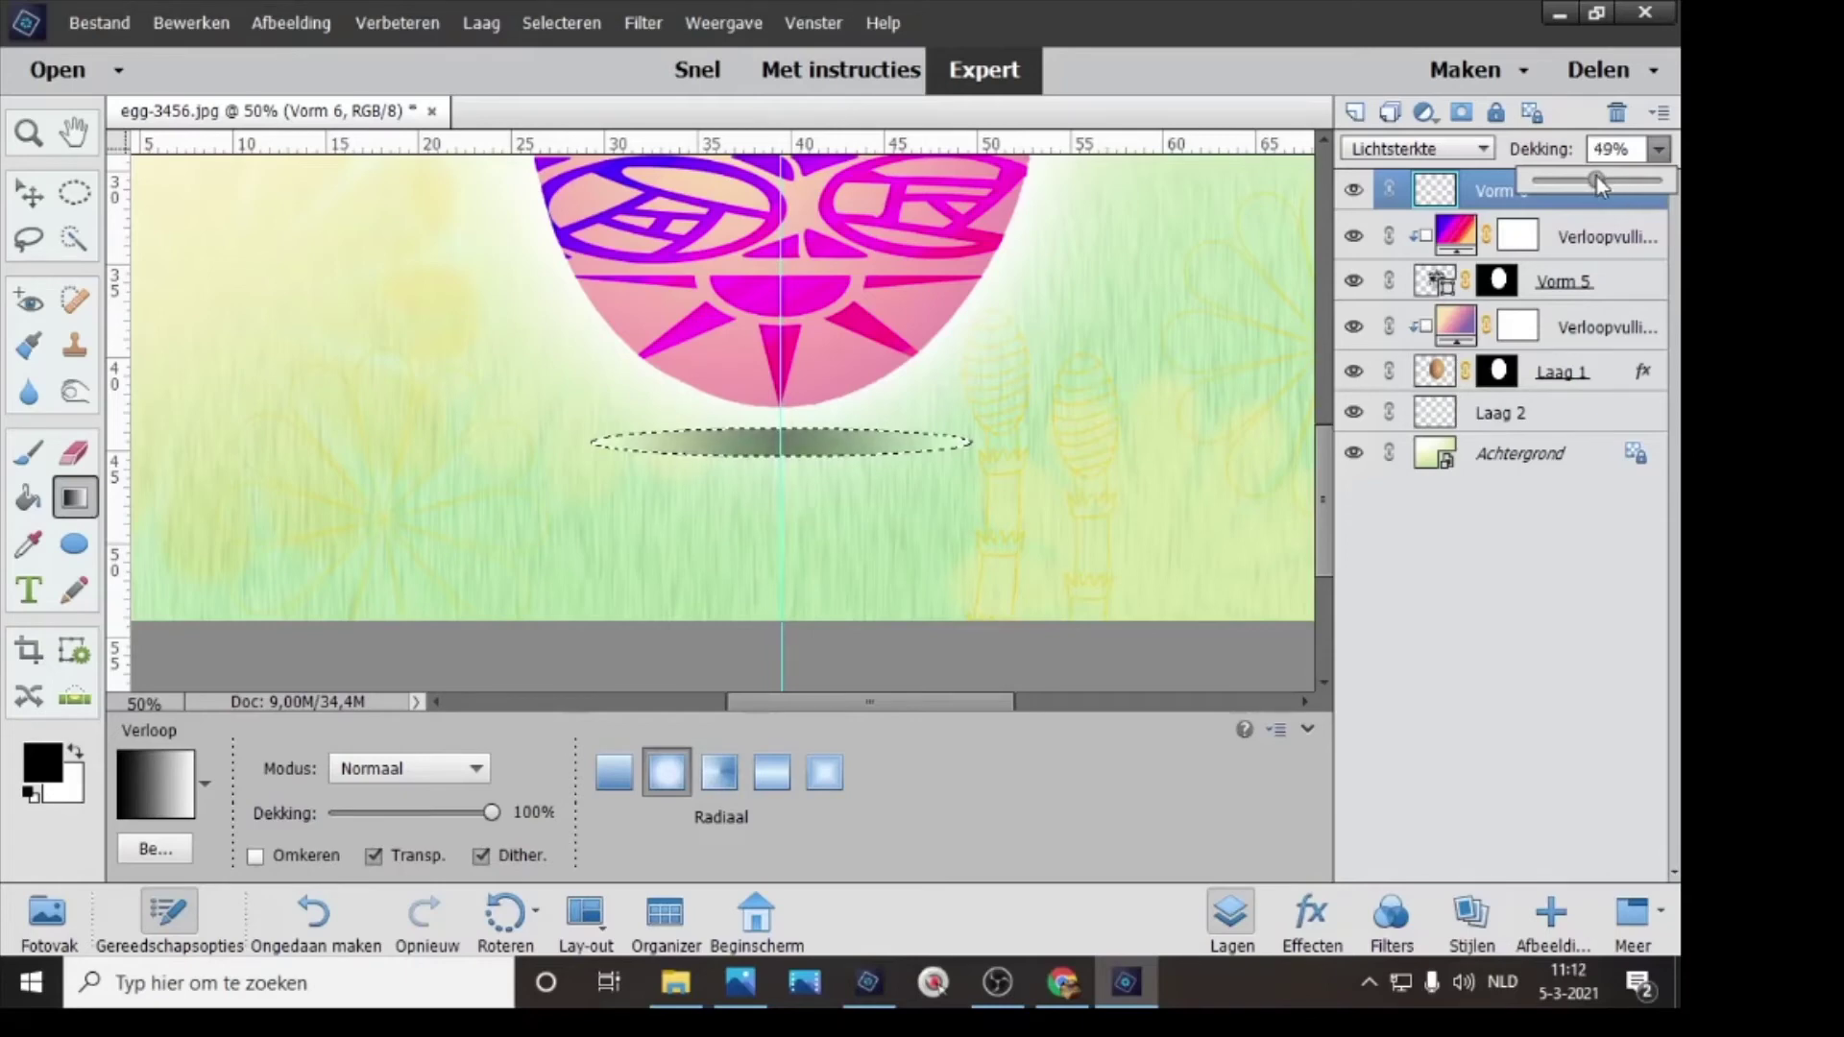
{"action": "left_click_drag", "start_coordinate": [1596, 177], "coordinate": [1597, 177]}
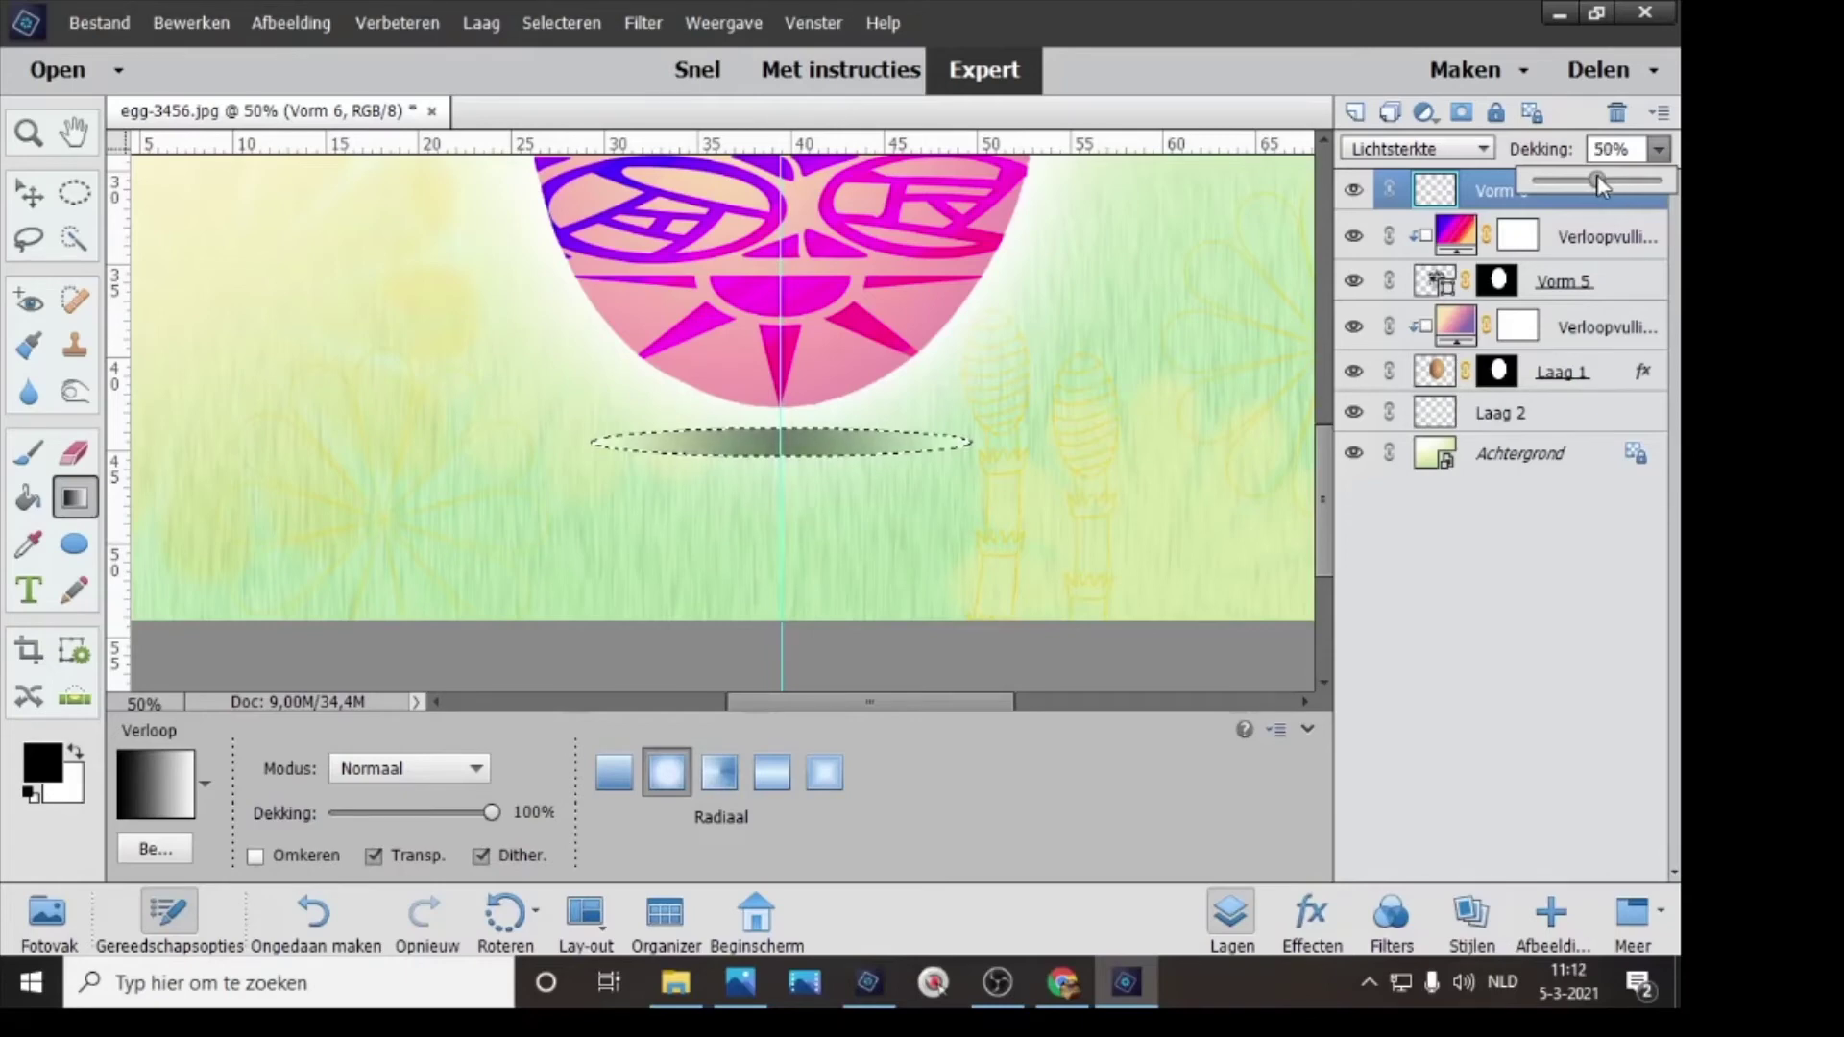
{"action": "left_click", "coordinate": [1251, 344]}
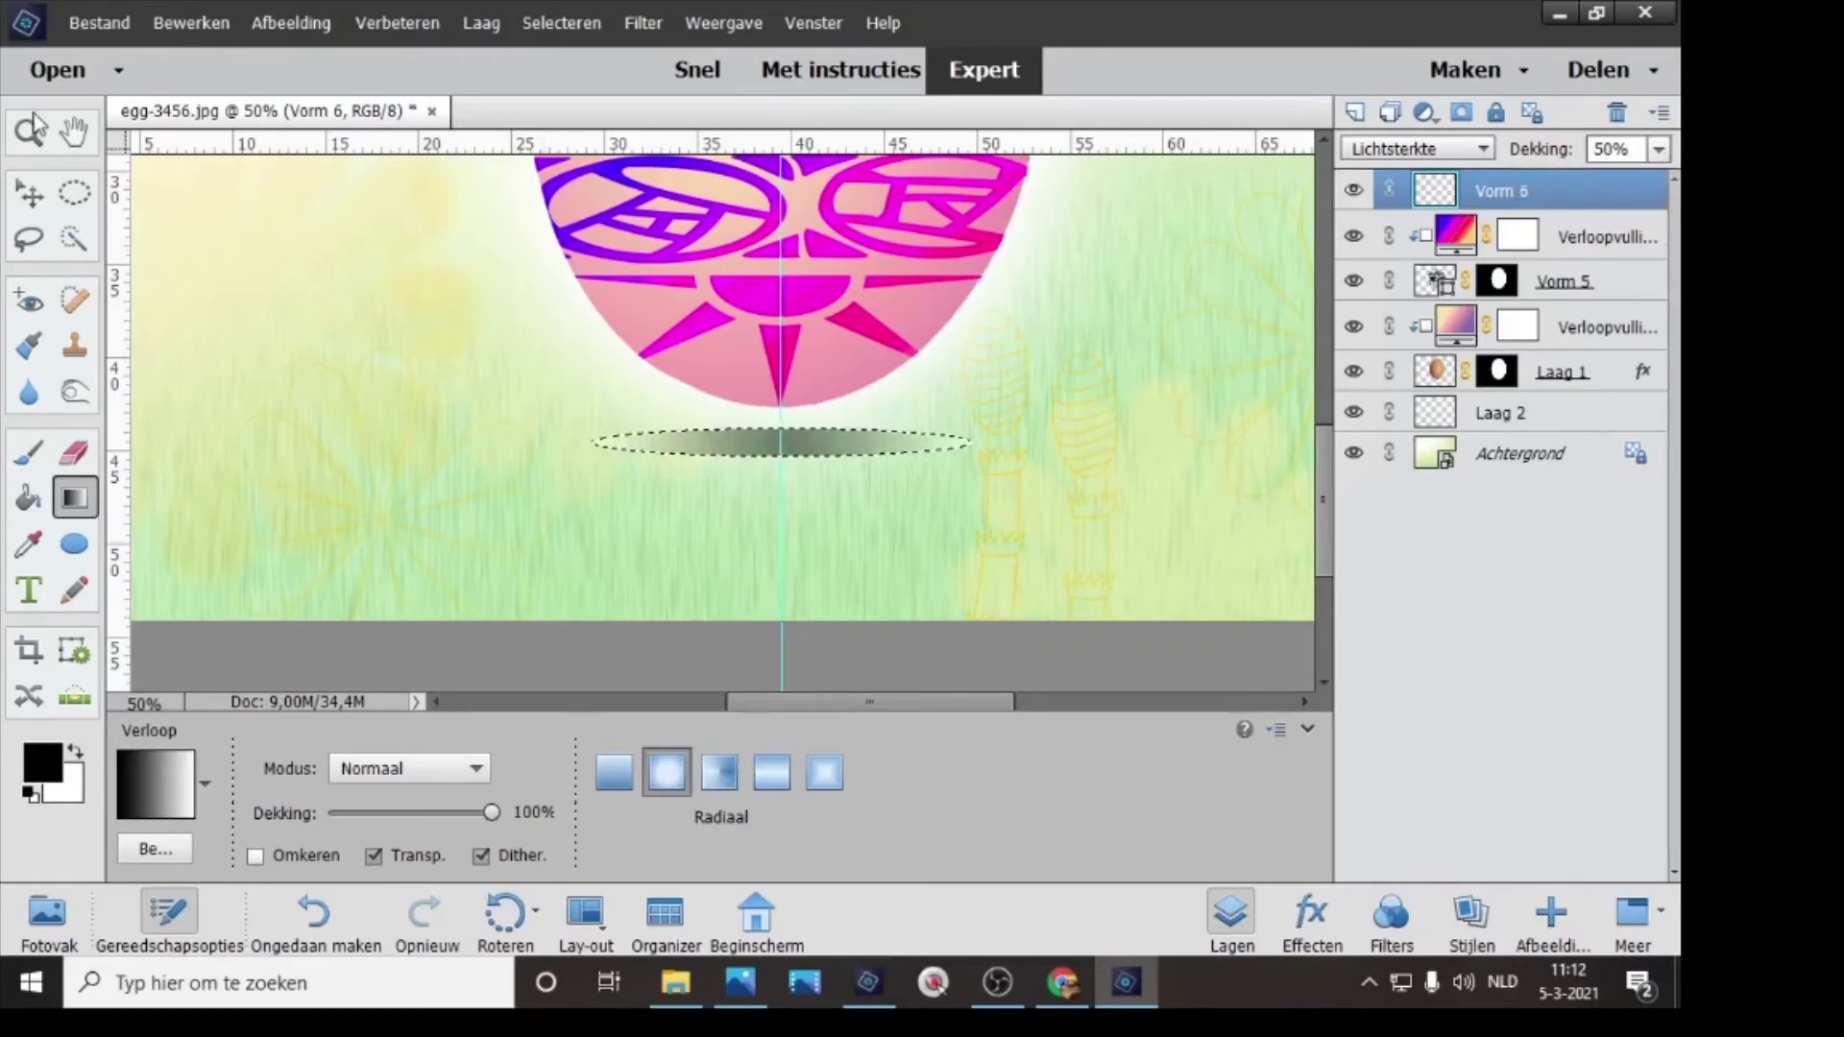
- Fit the whole image in view and hide the guides
{"action": "double_click", "coordinate": [74, 130]}
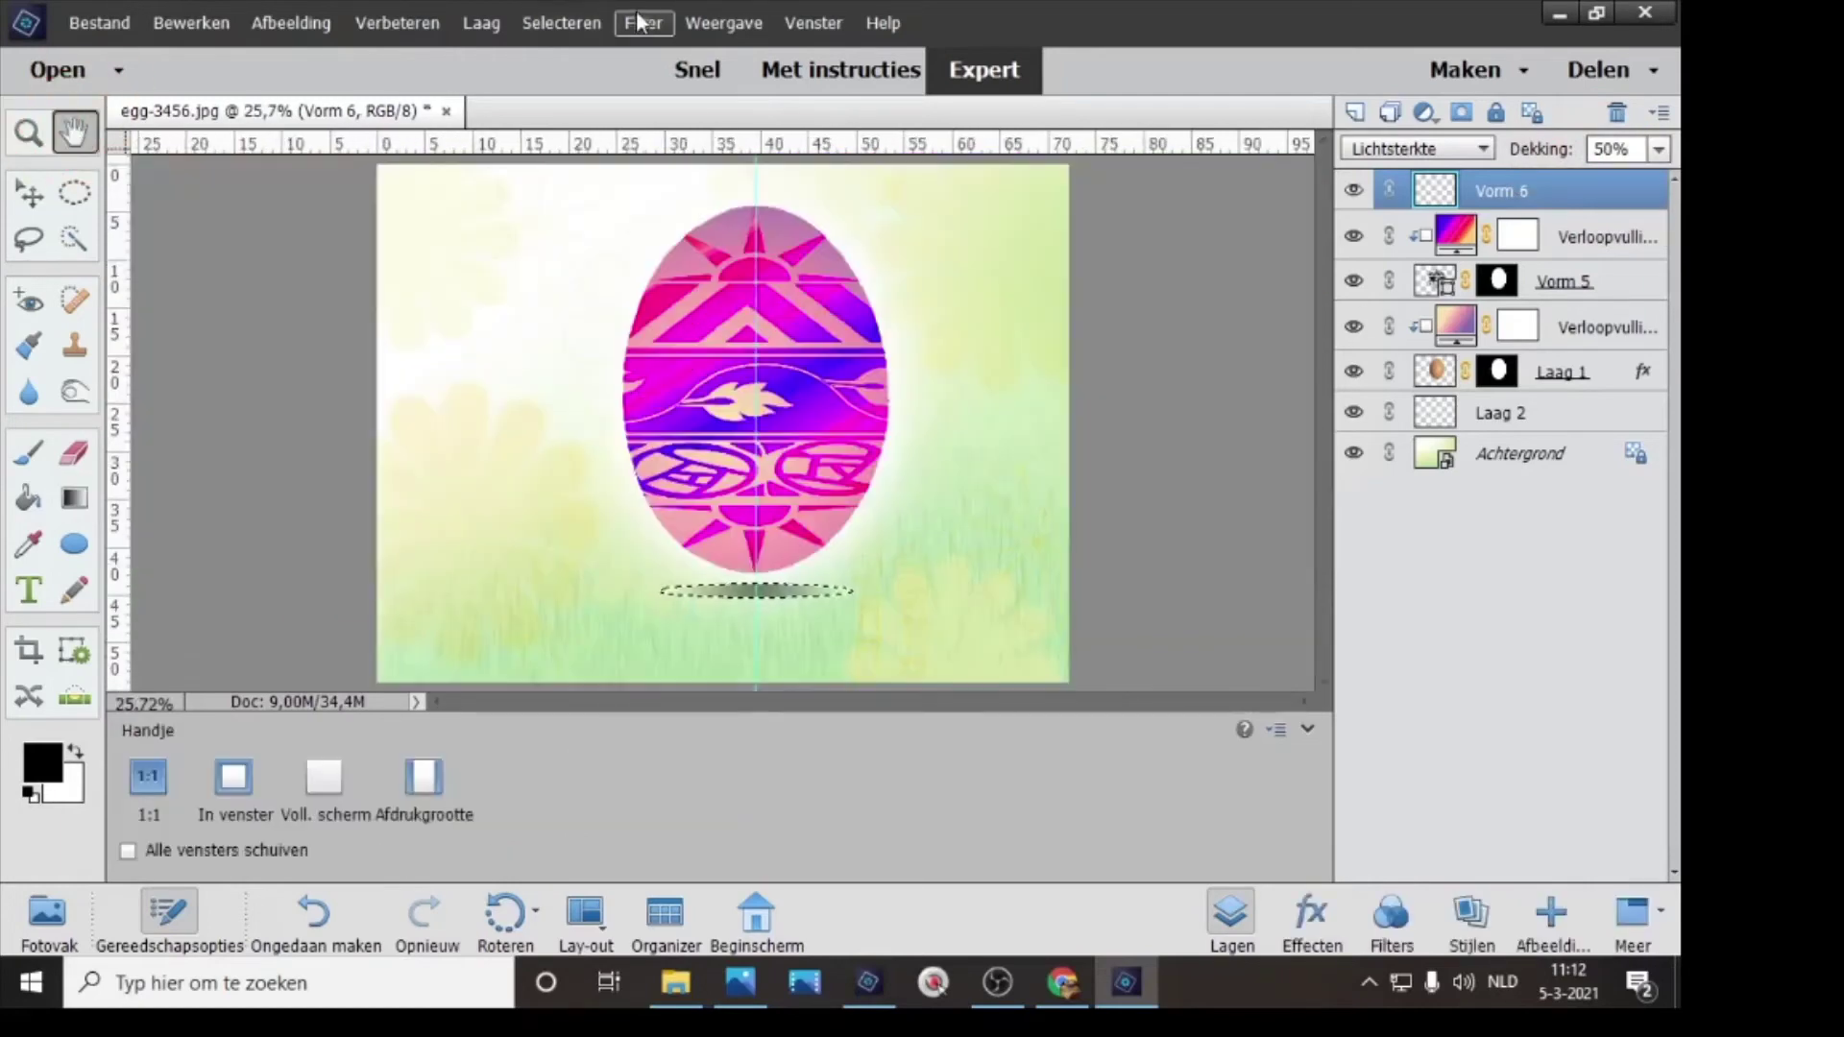
{"action": "left_click", "coordinate": [726, 21]}
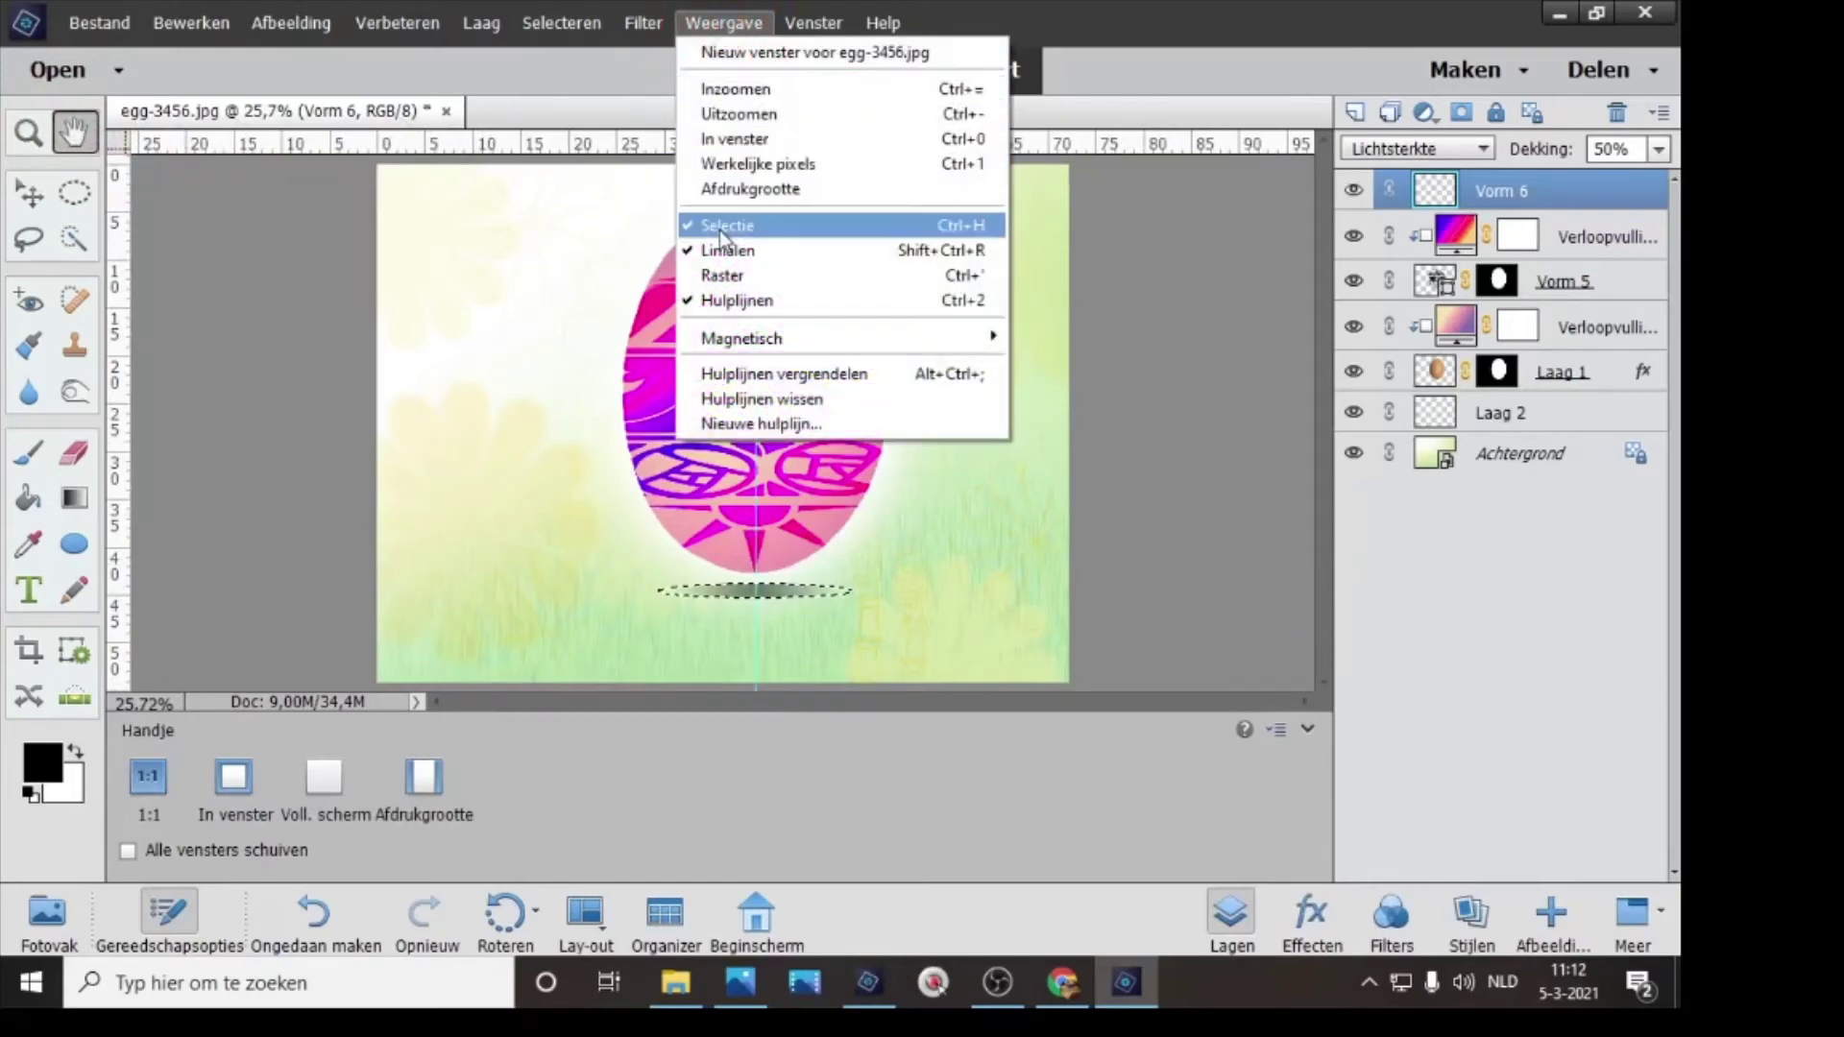
{"action": "left_click", "coordinate": [720, 301]}
- Try to clear the selection outline around the shadow ellipse by deselecting the layers
{"action": "left_click", "coordinate": [559, 29]}
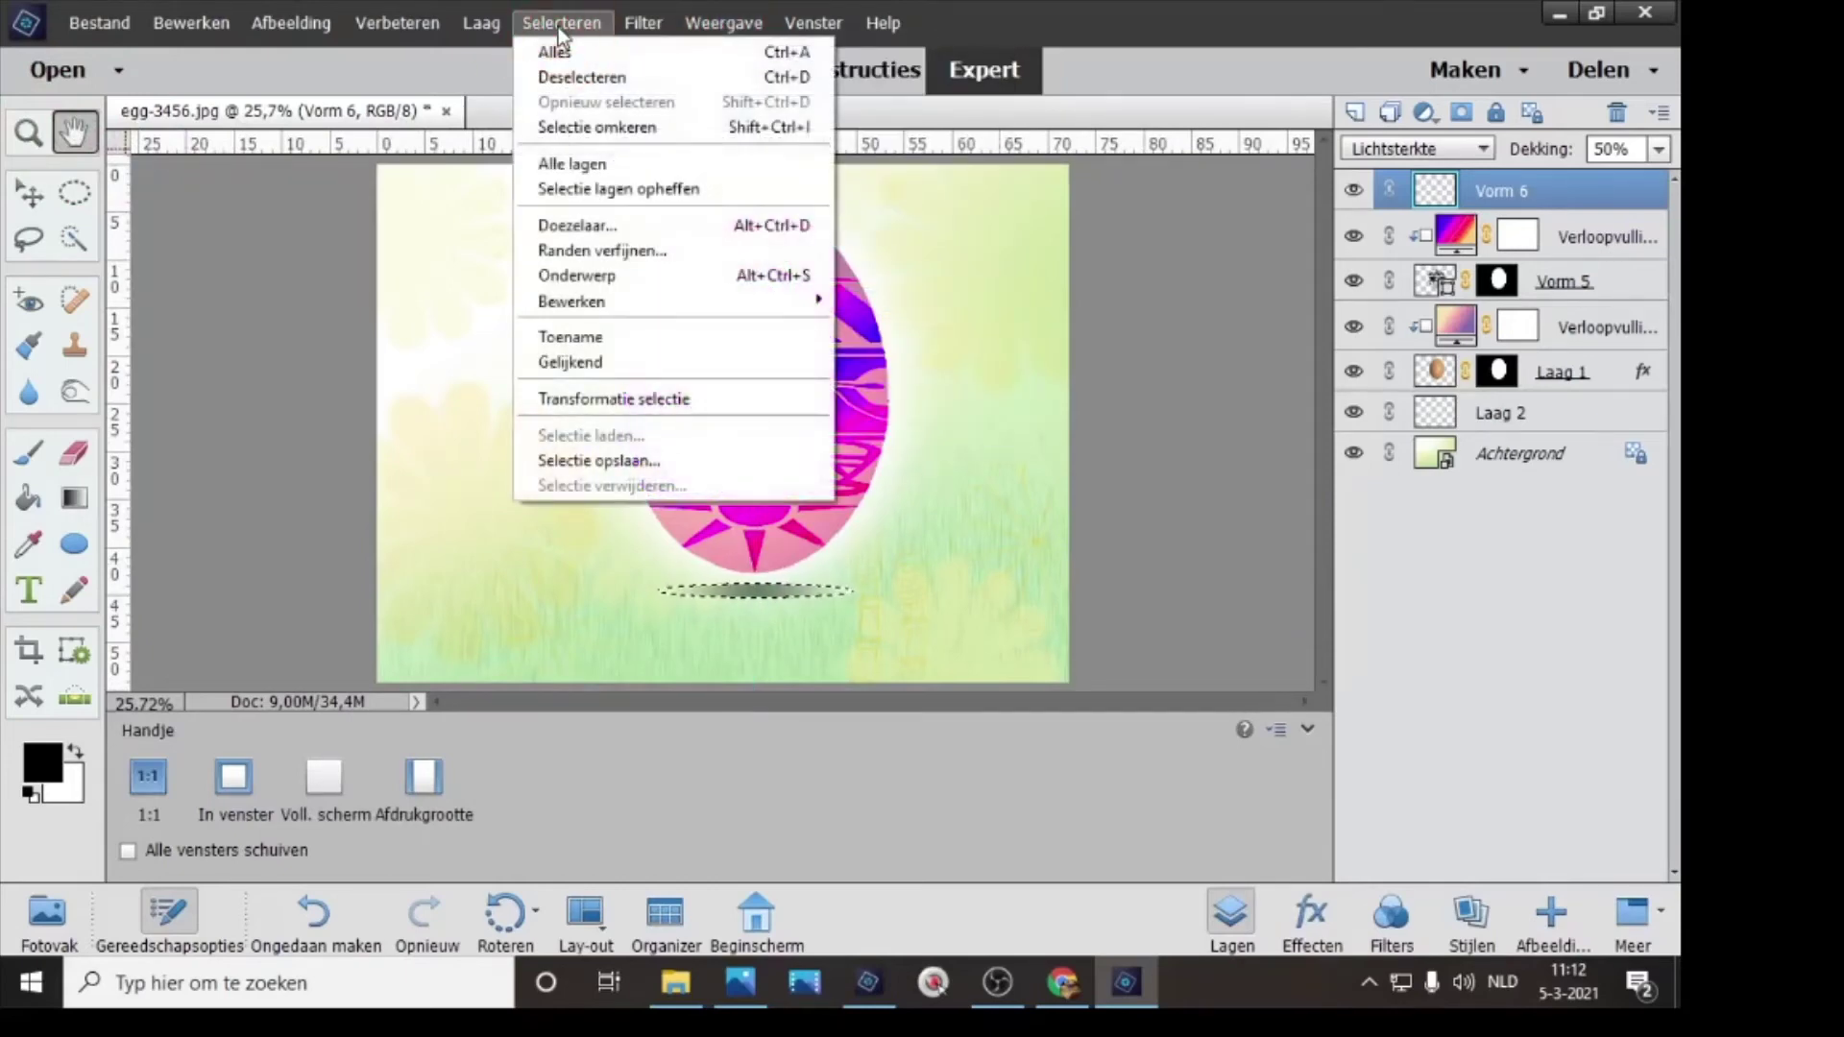
{"action": "left_click", "coordinate": [595, 188]}
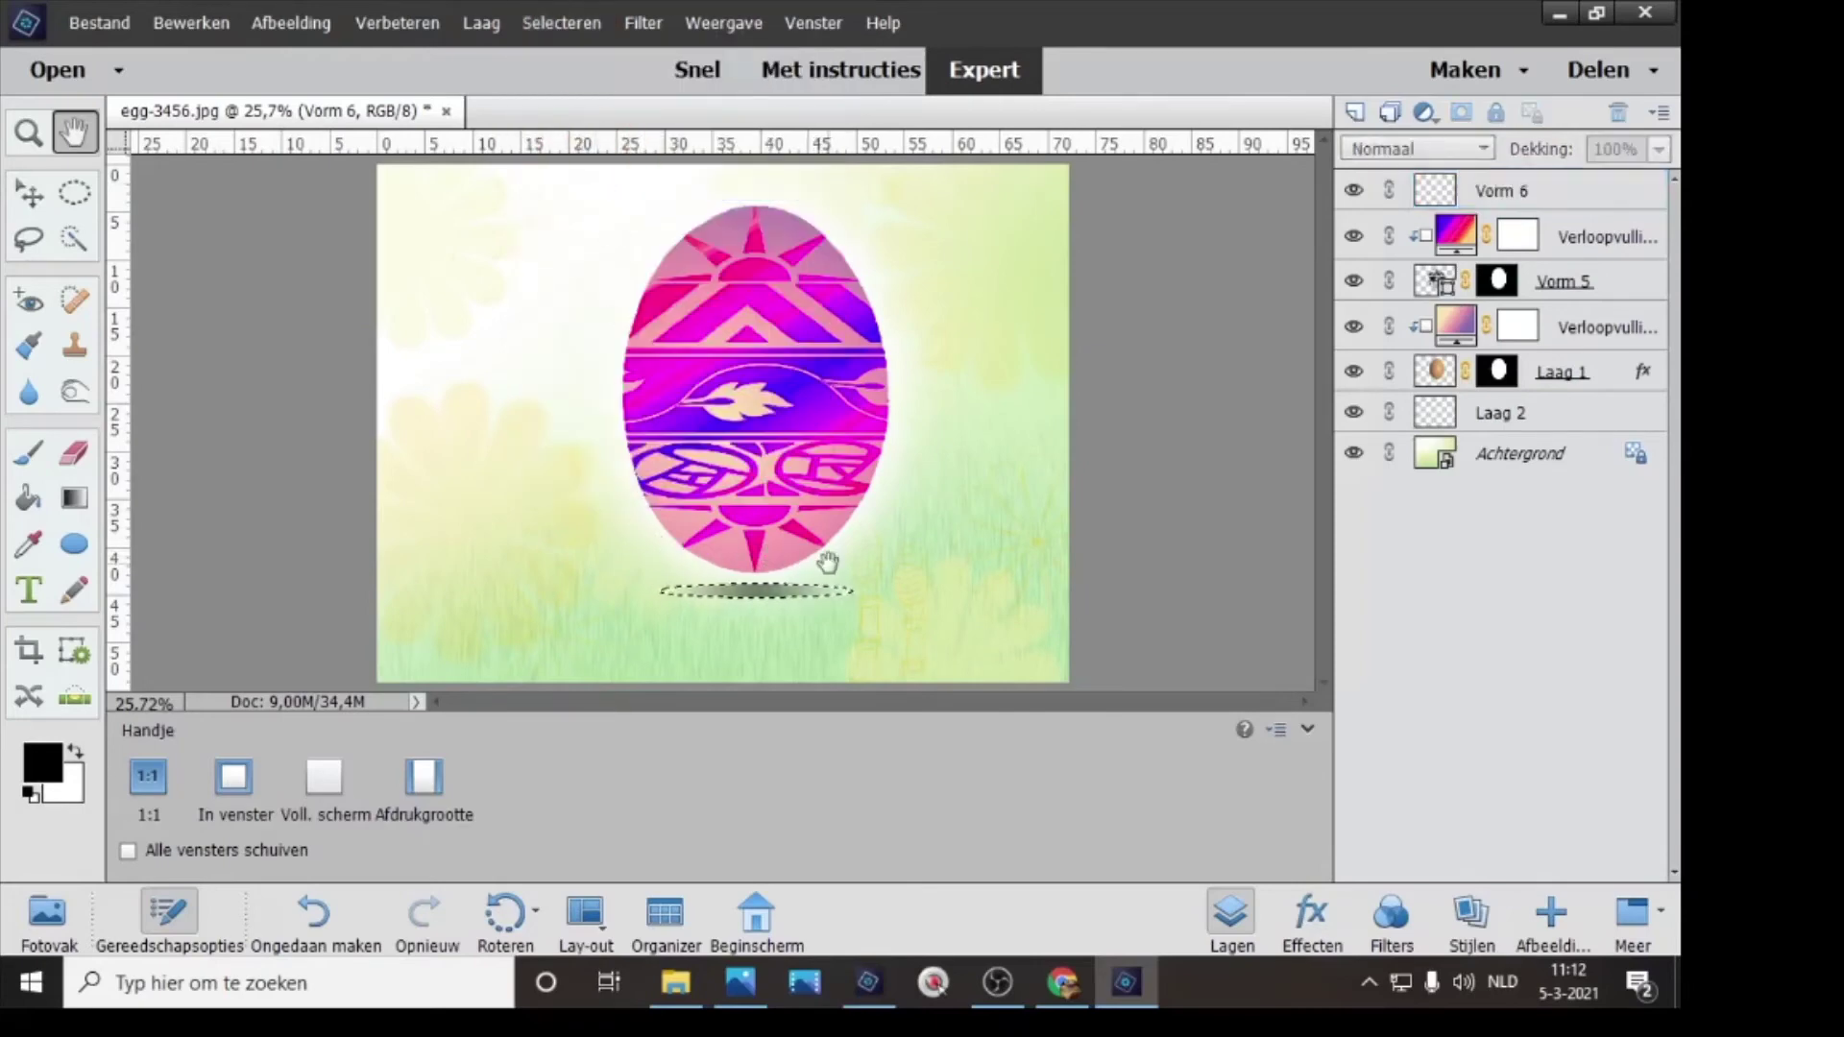
{"action": "left_click", "coordinate": [1508, 459]}
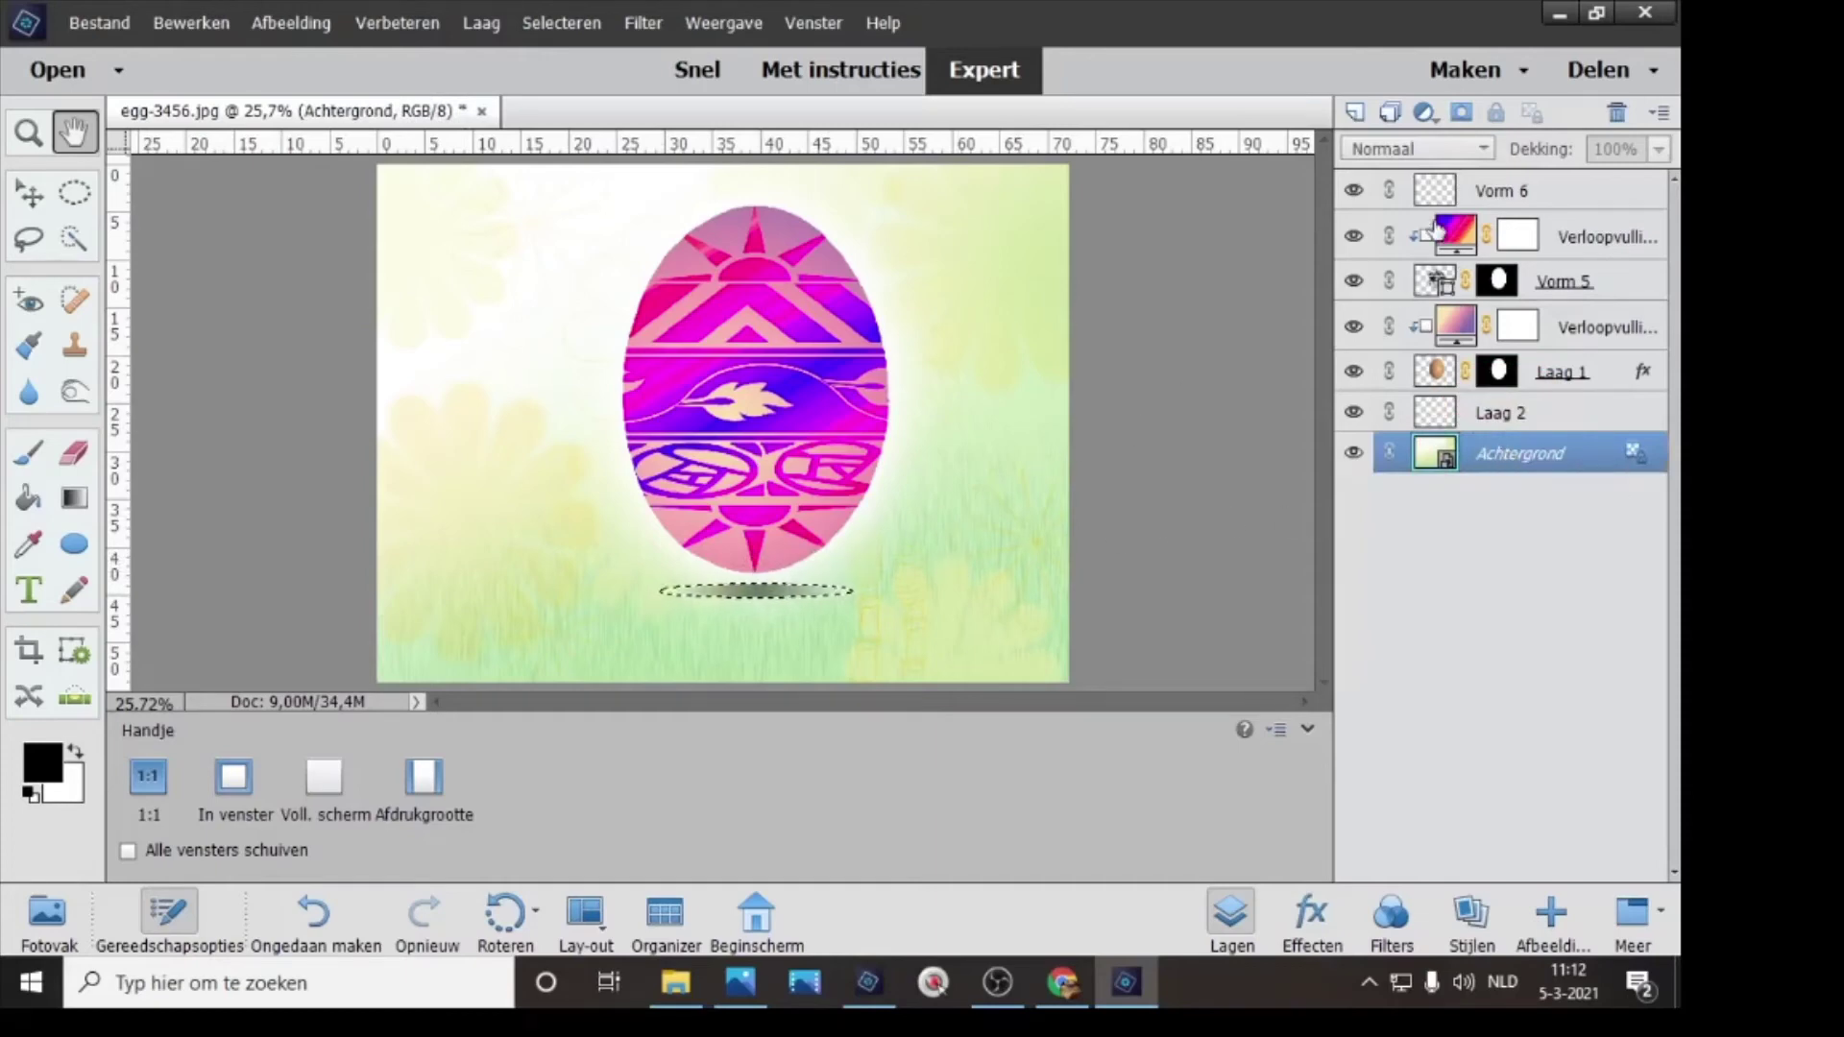
{"action": "left_click", "coordinate": [1431, 192]}
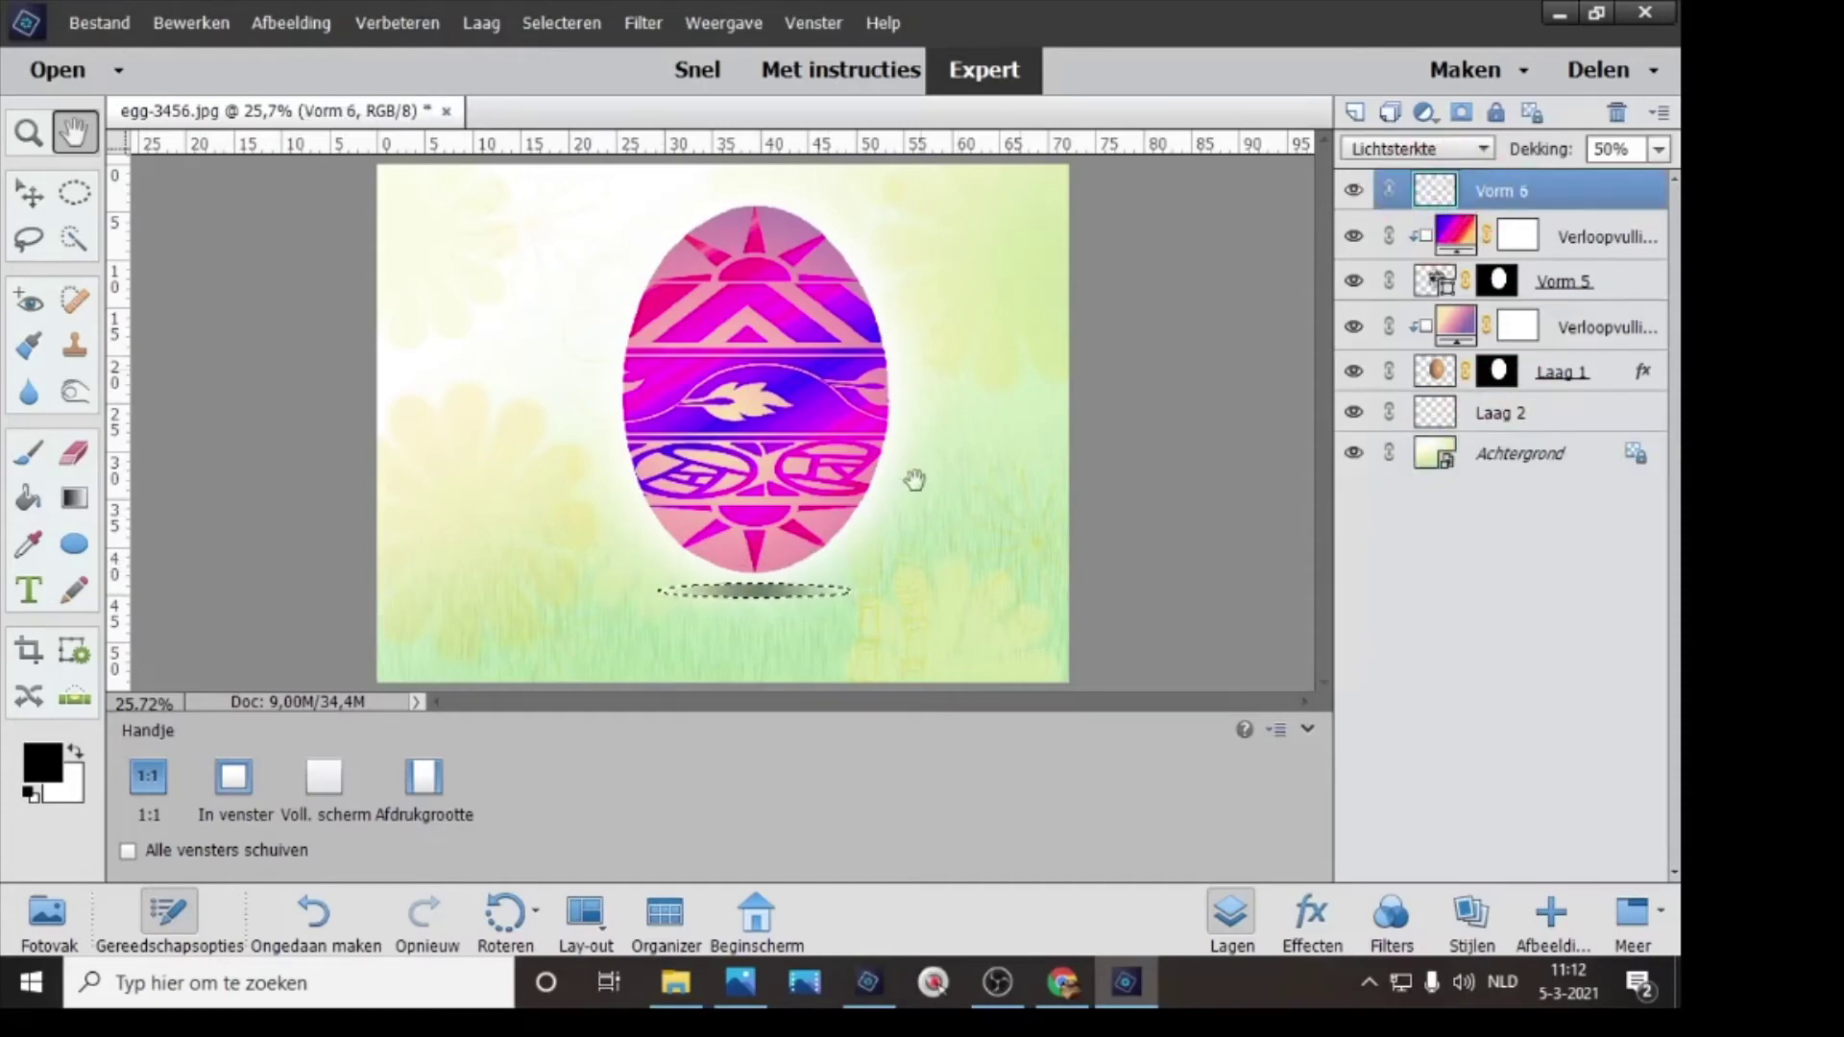
{"action": "left_click", "coordinate": [481, 22]}
{"action": "mouse_move", "coordinate": [562, 22]}
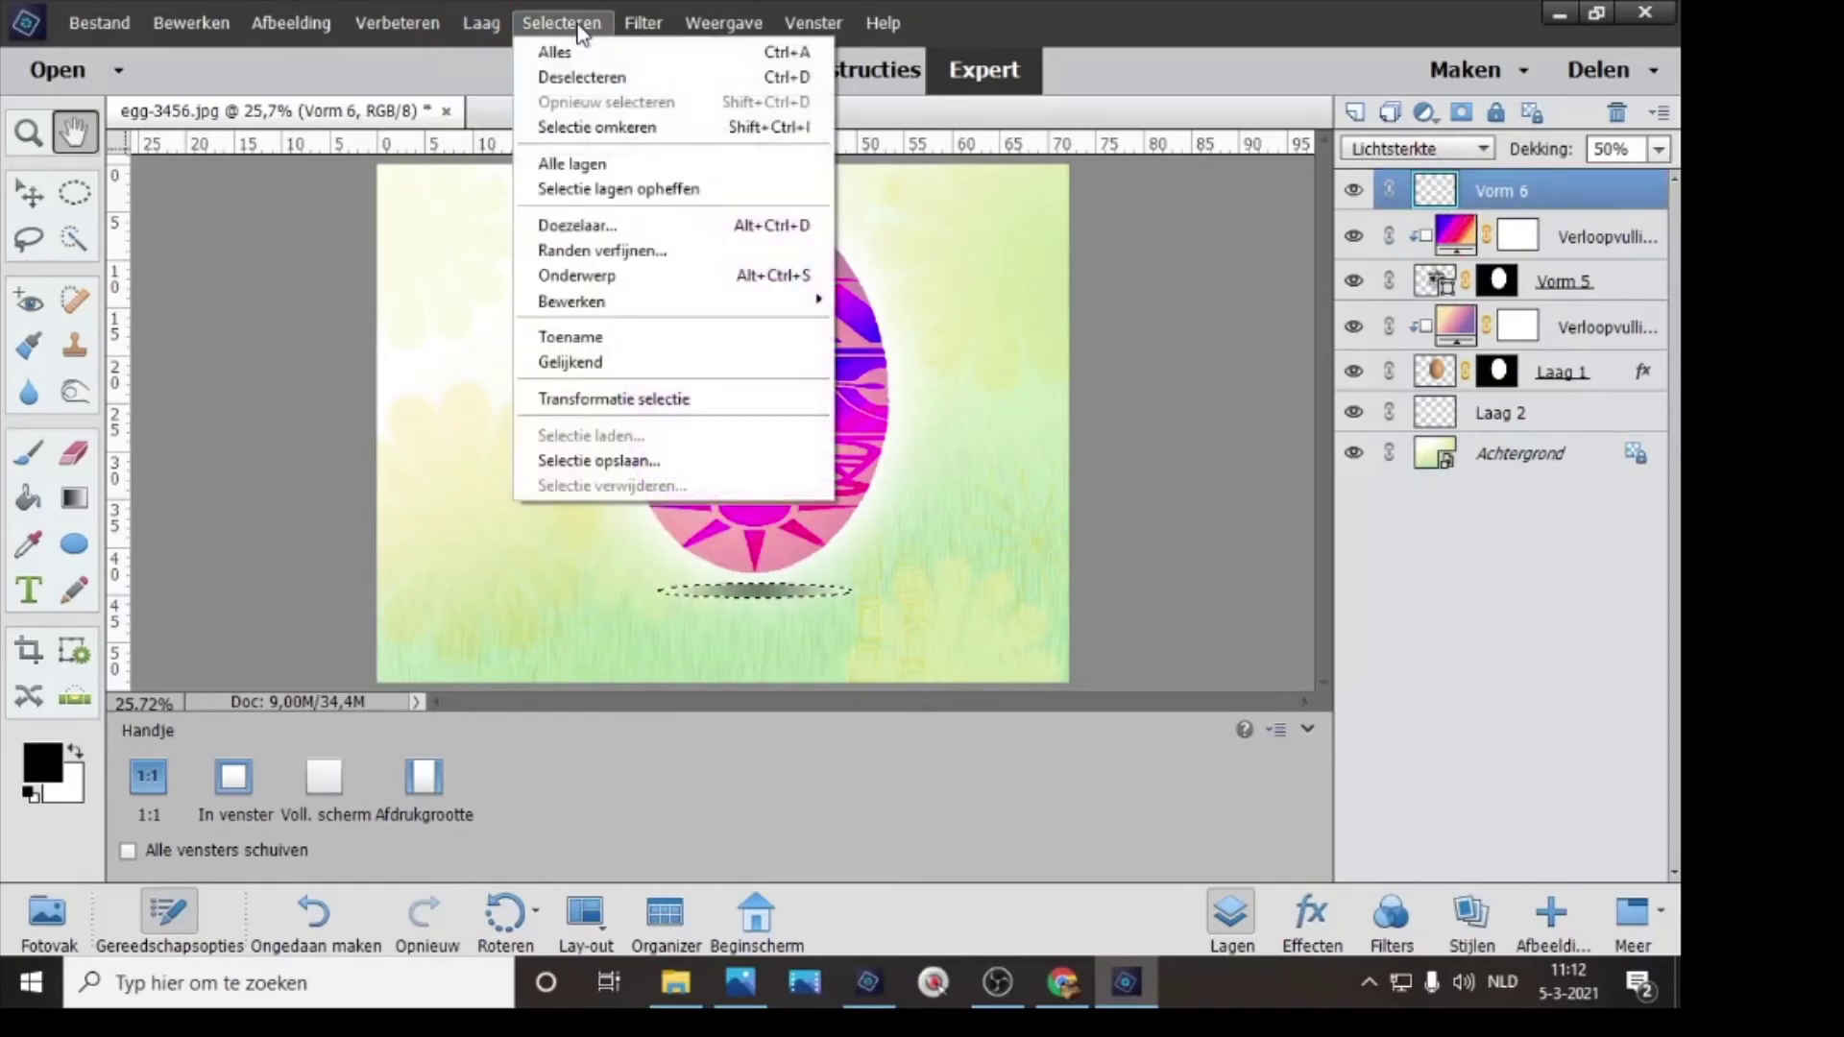
{"action": "left_click", "coordinate": [572, 186]}
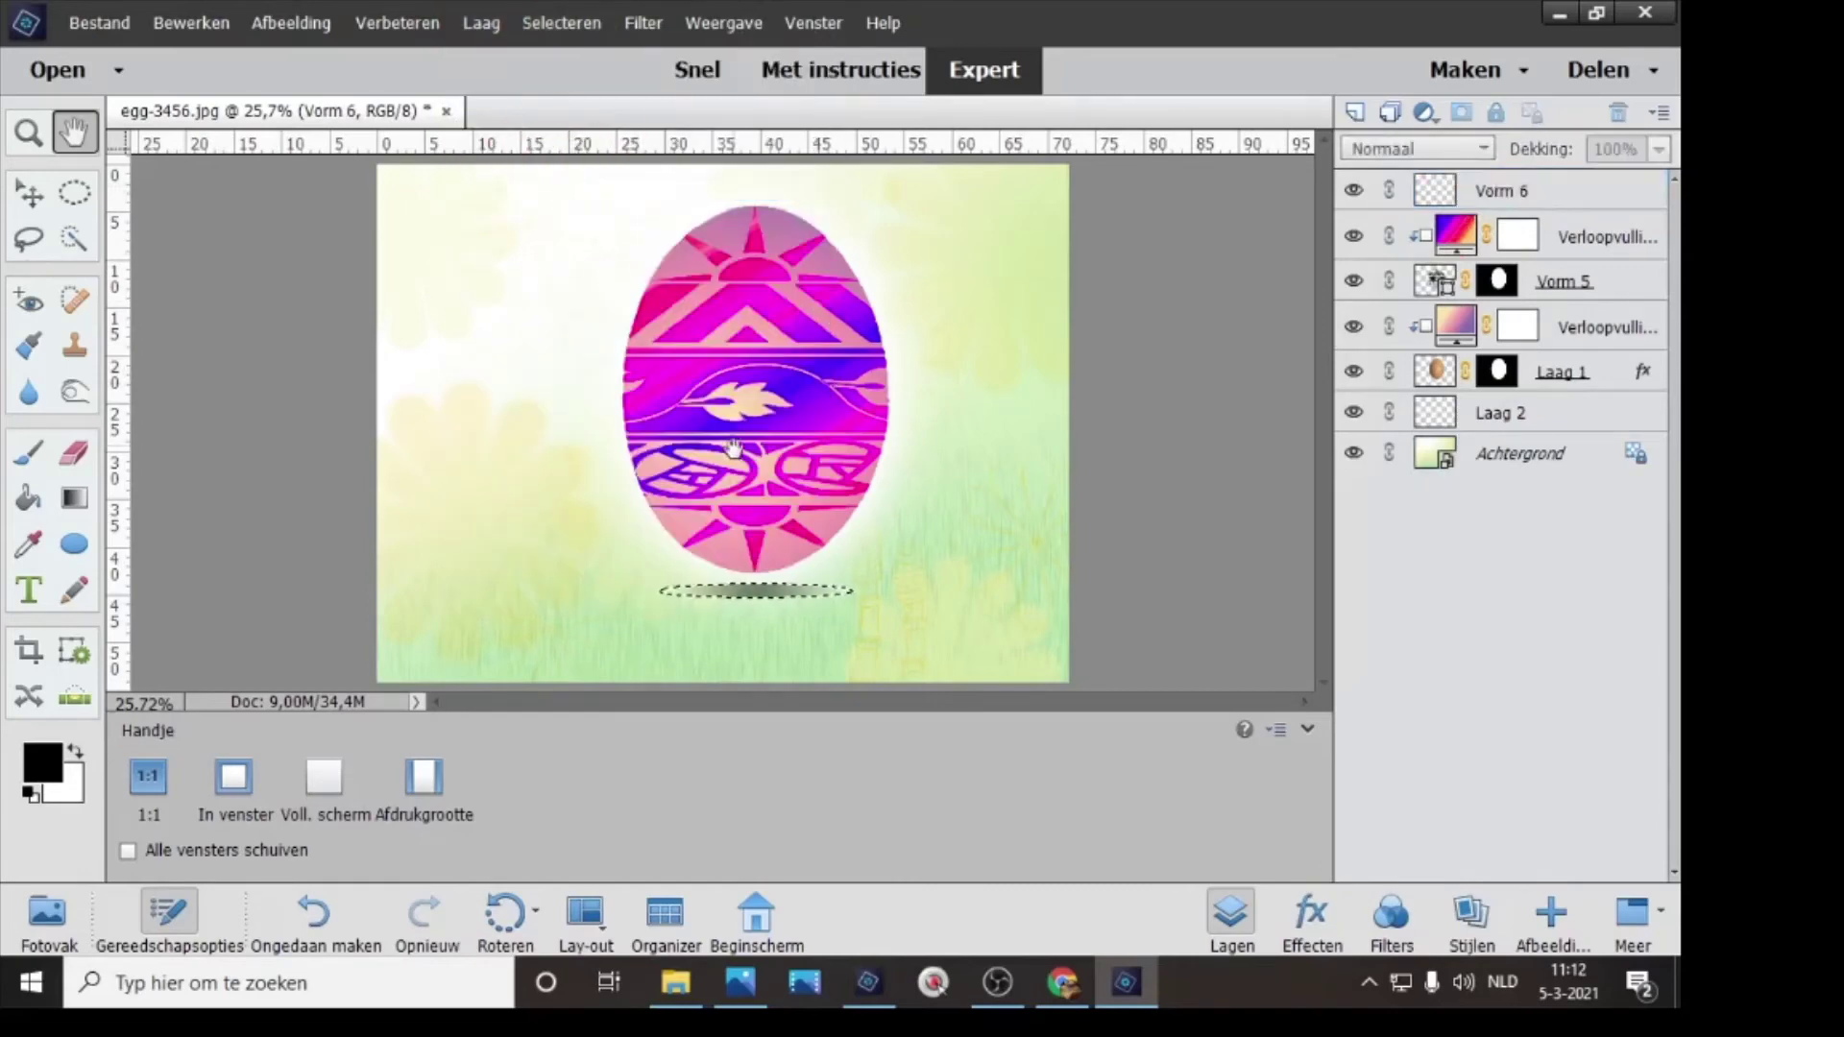
{"action": "left_click", "coordinate": [839, 468]}
{"action": "left_click", "coordinate": [29, 193]}
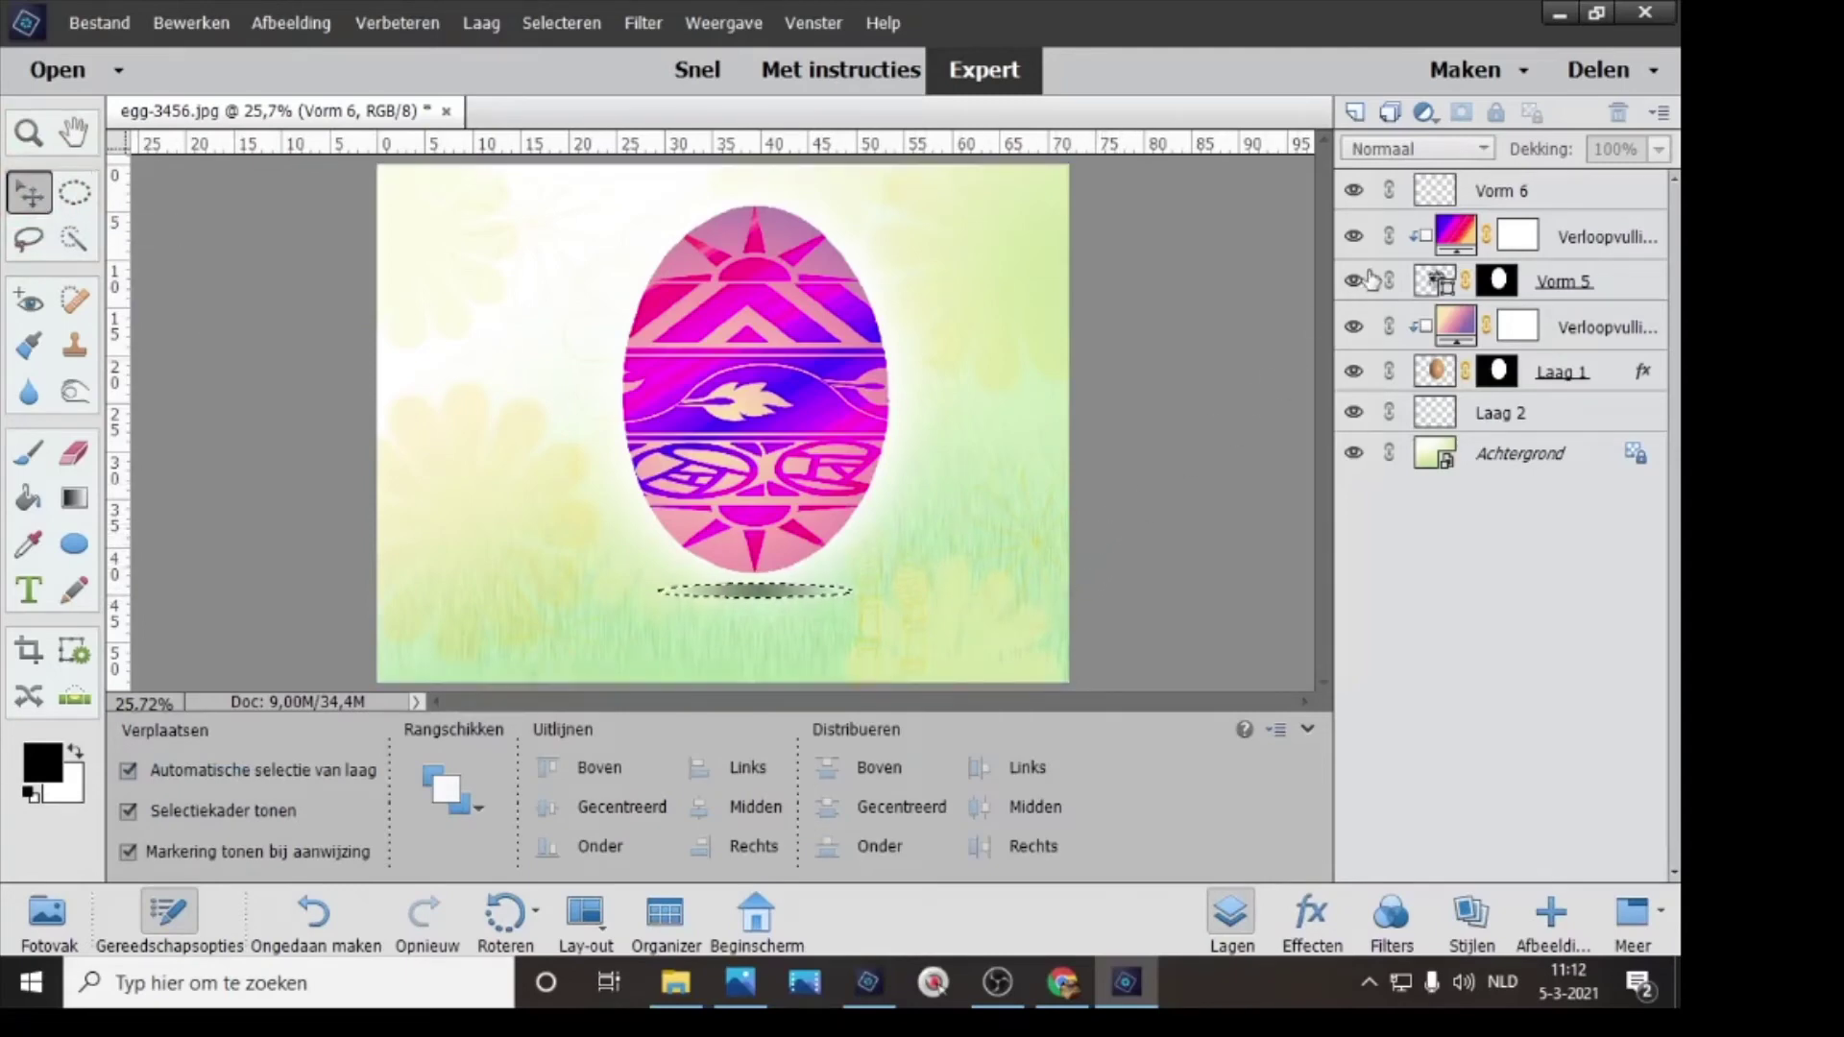
{"action": "left_click", "coordinate": [1432, 198]}
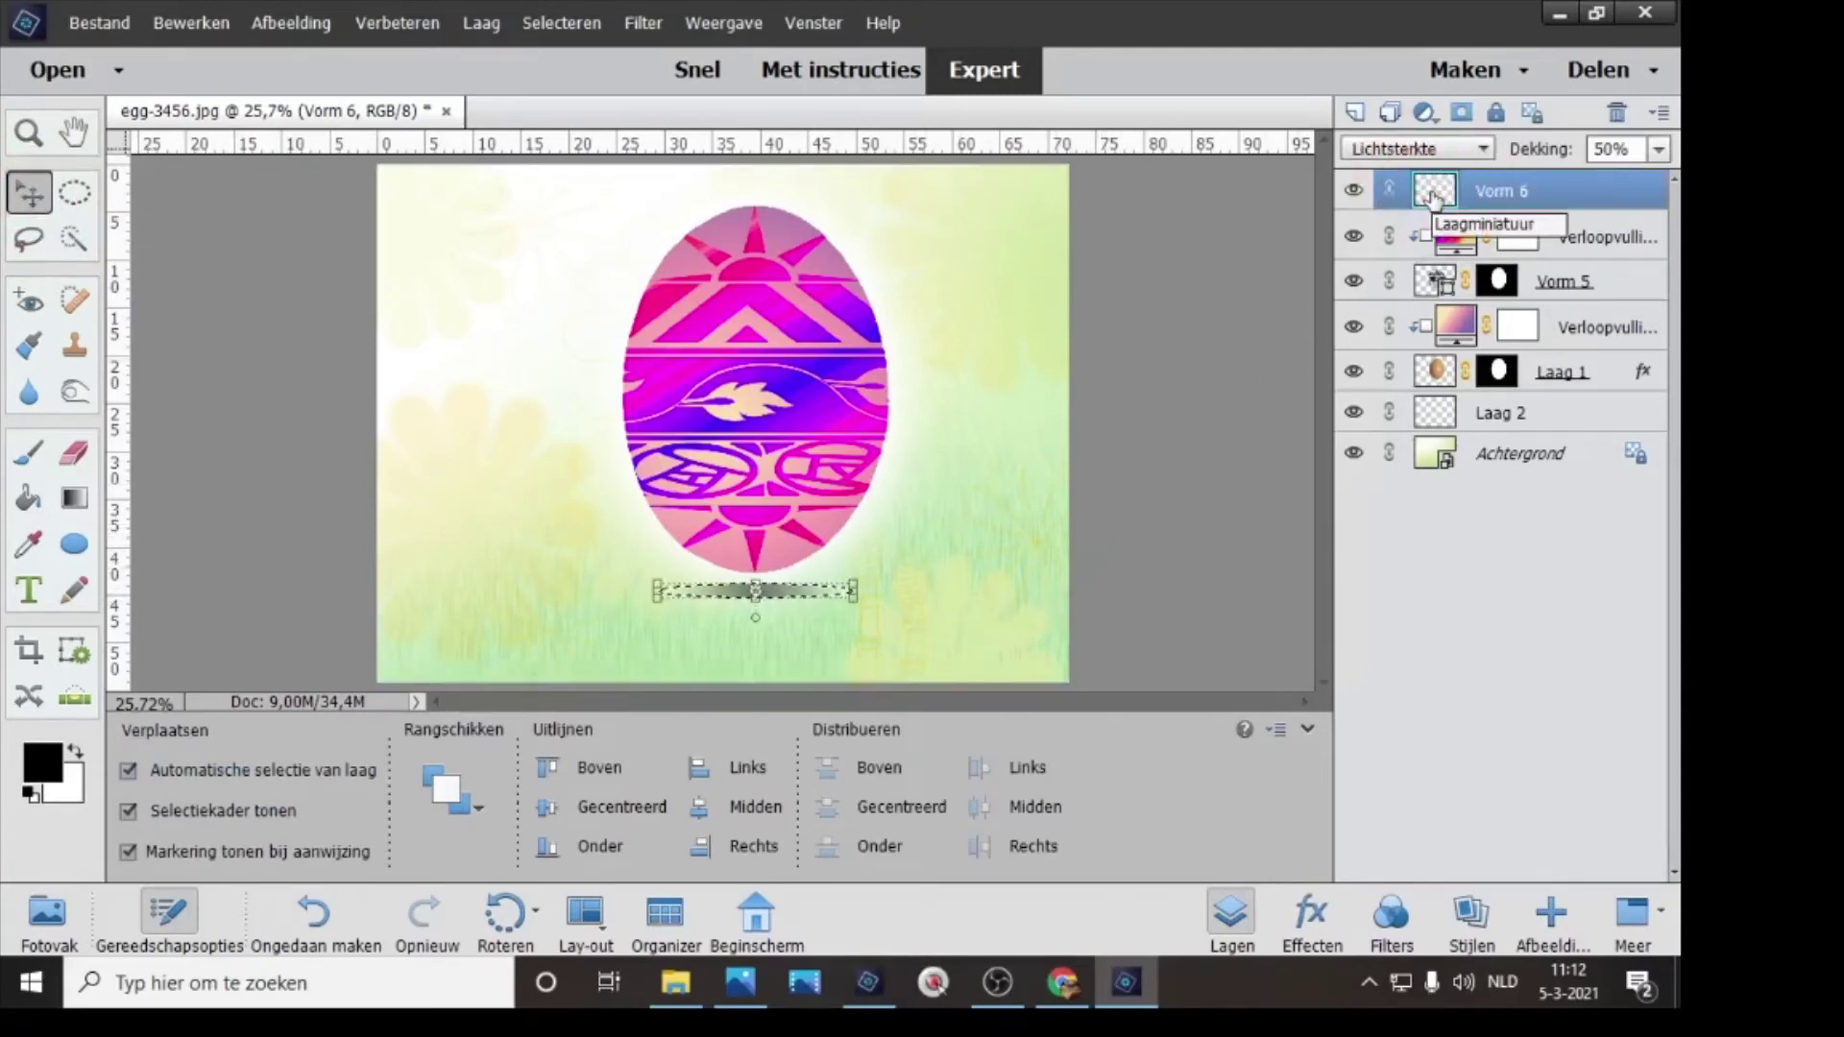
{"action": "left_click", "coordinate": [563, 23]}
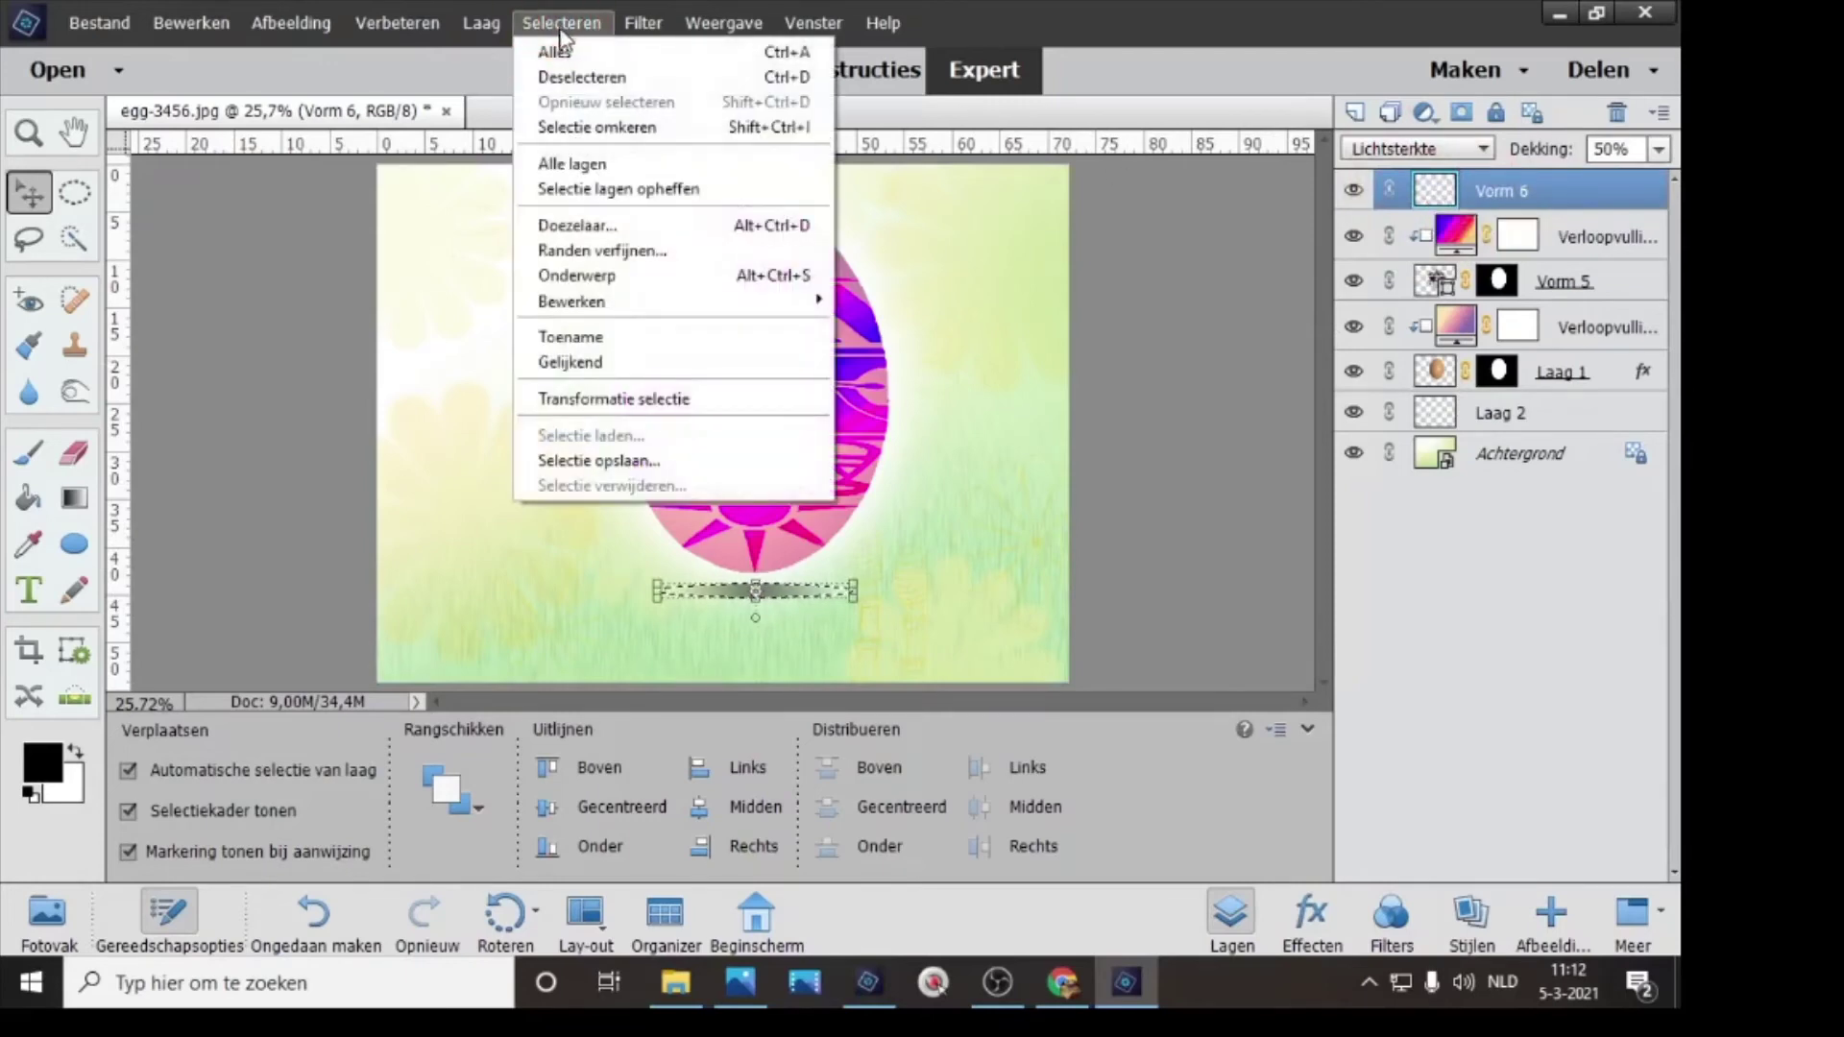
{"action": "left_click", "coordinate": [586, 186]}
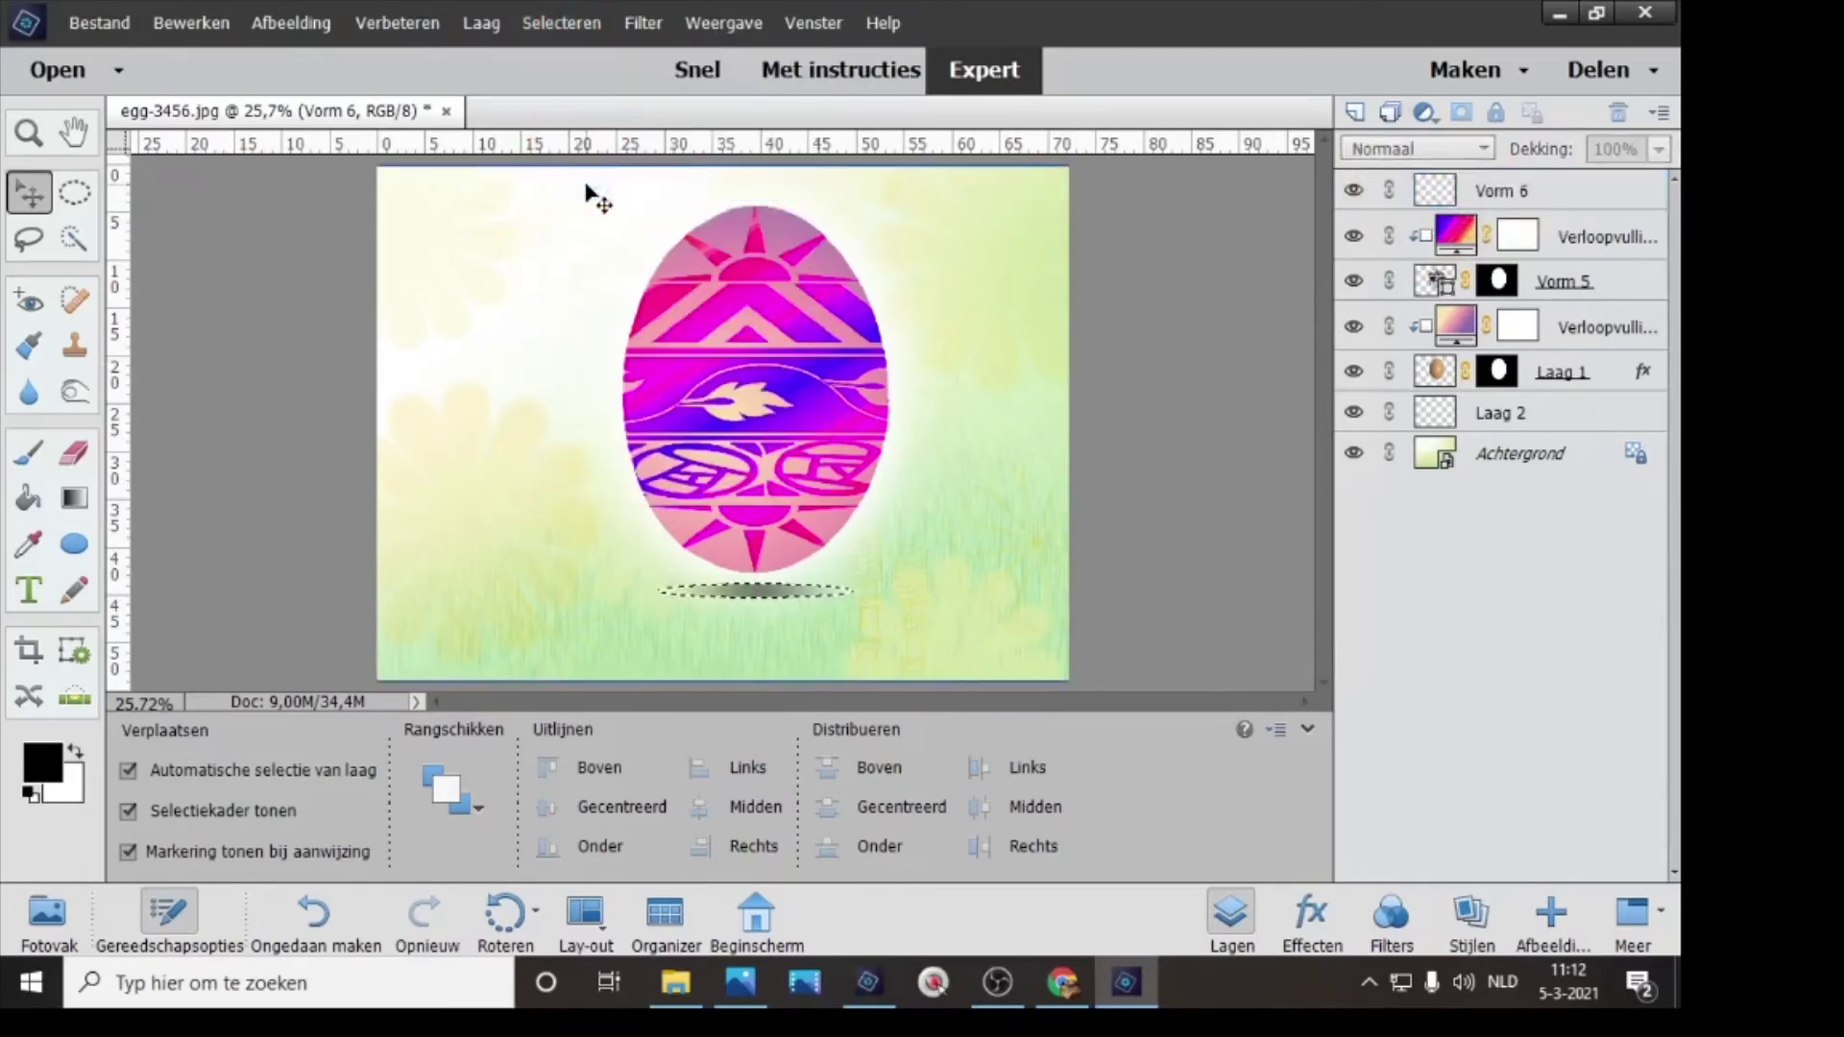
{"action": "left_click", "coordinate": [1436, 192]}
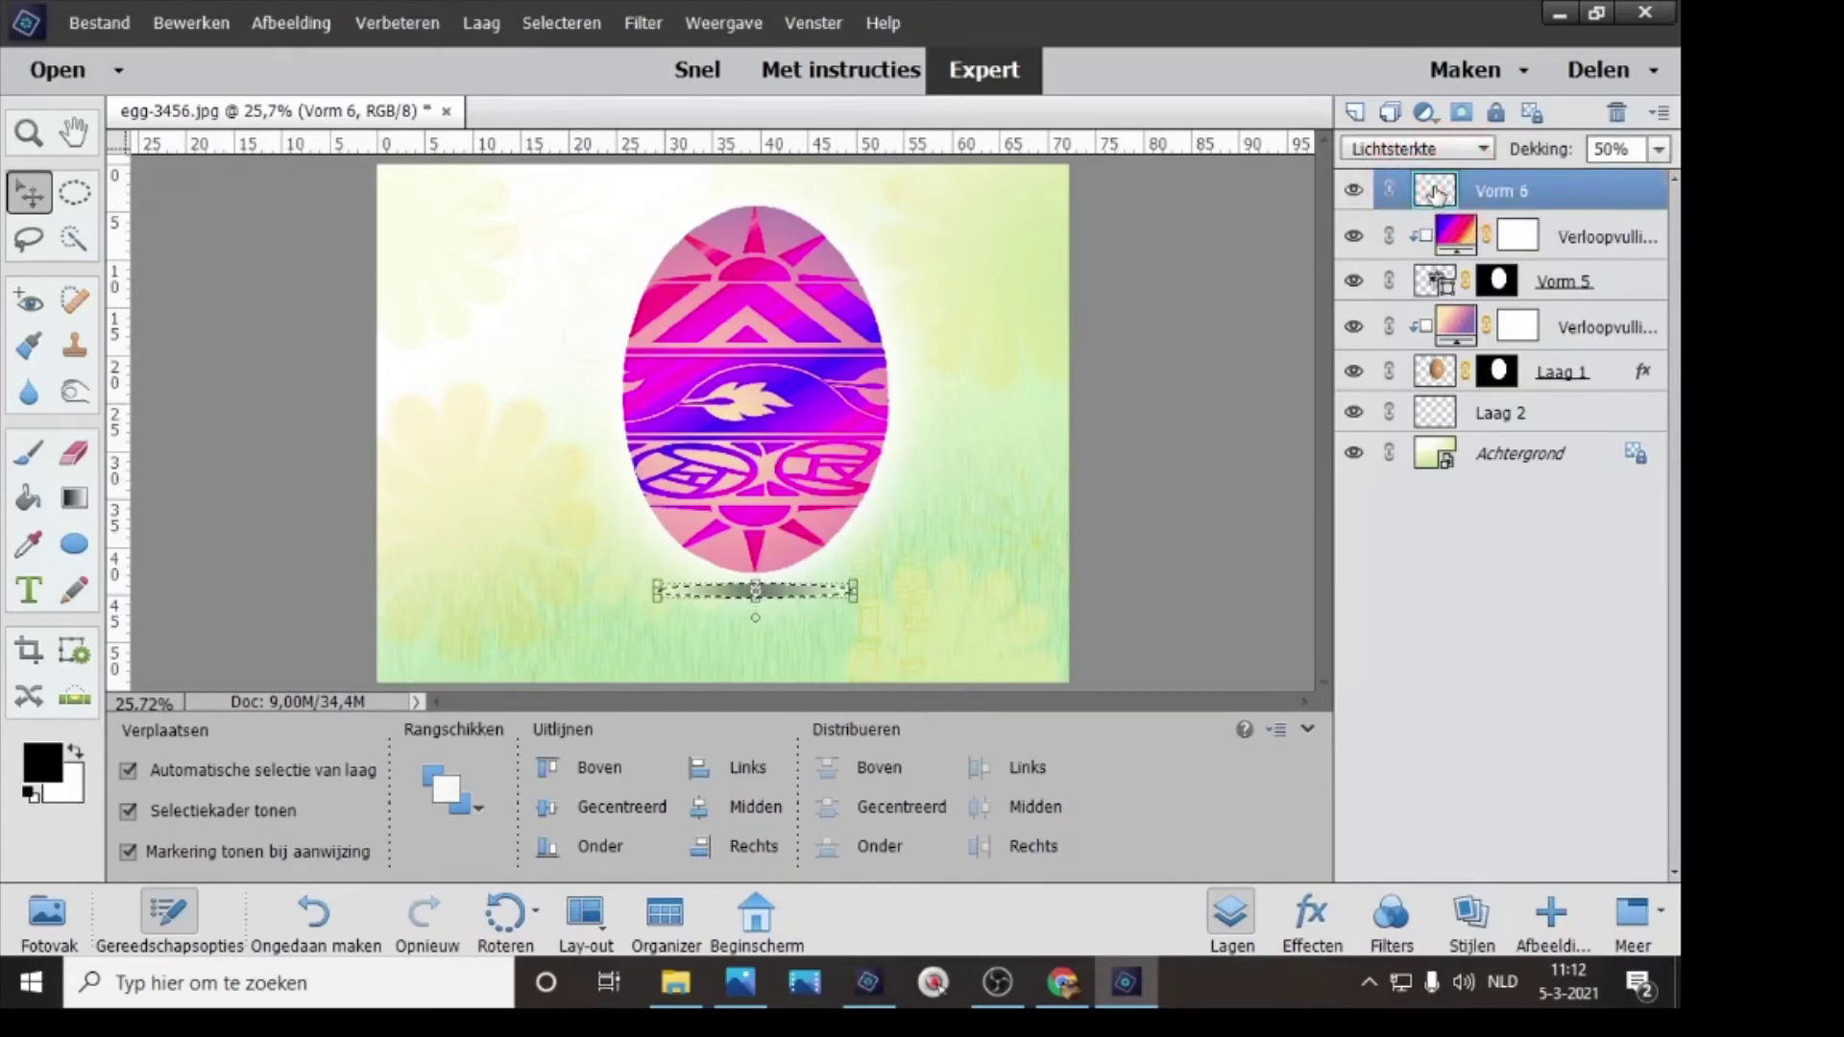
{"action": "left_click", "coordinate": [1185, 217]}
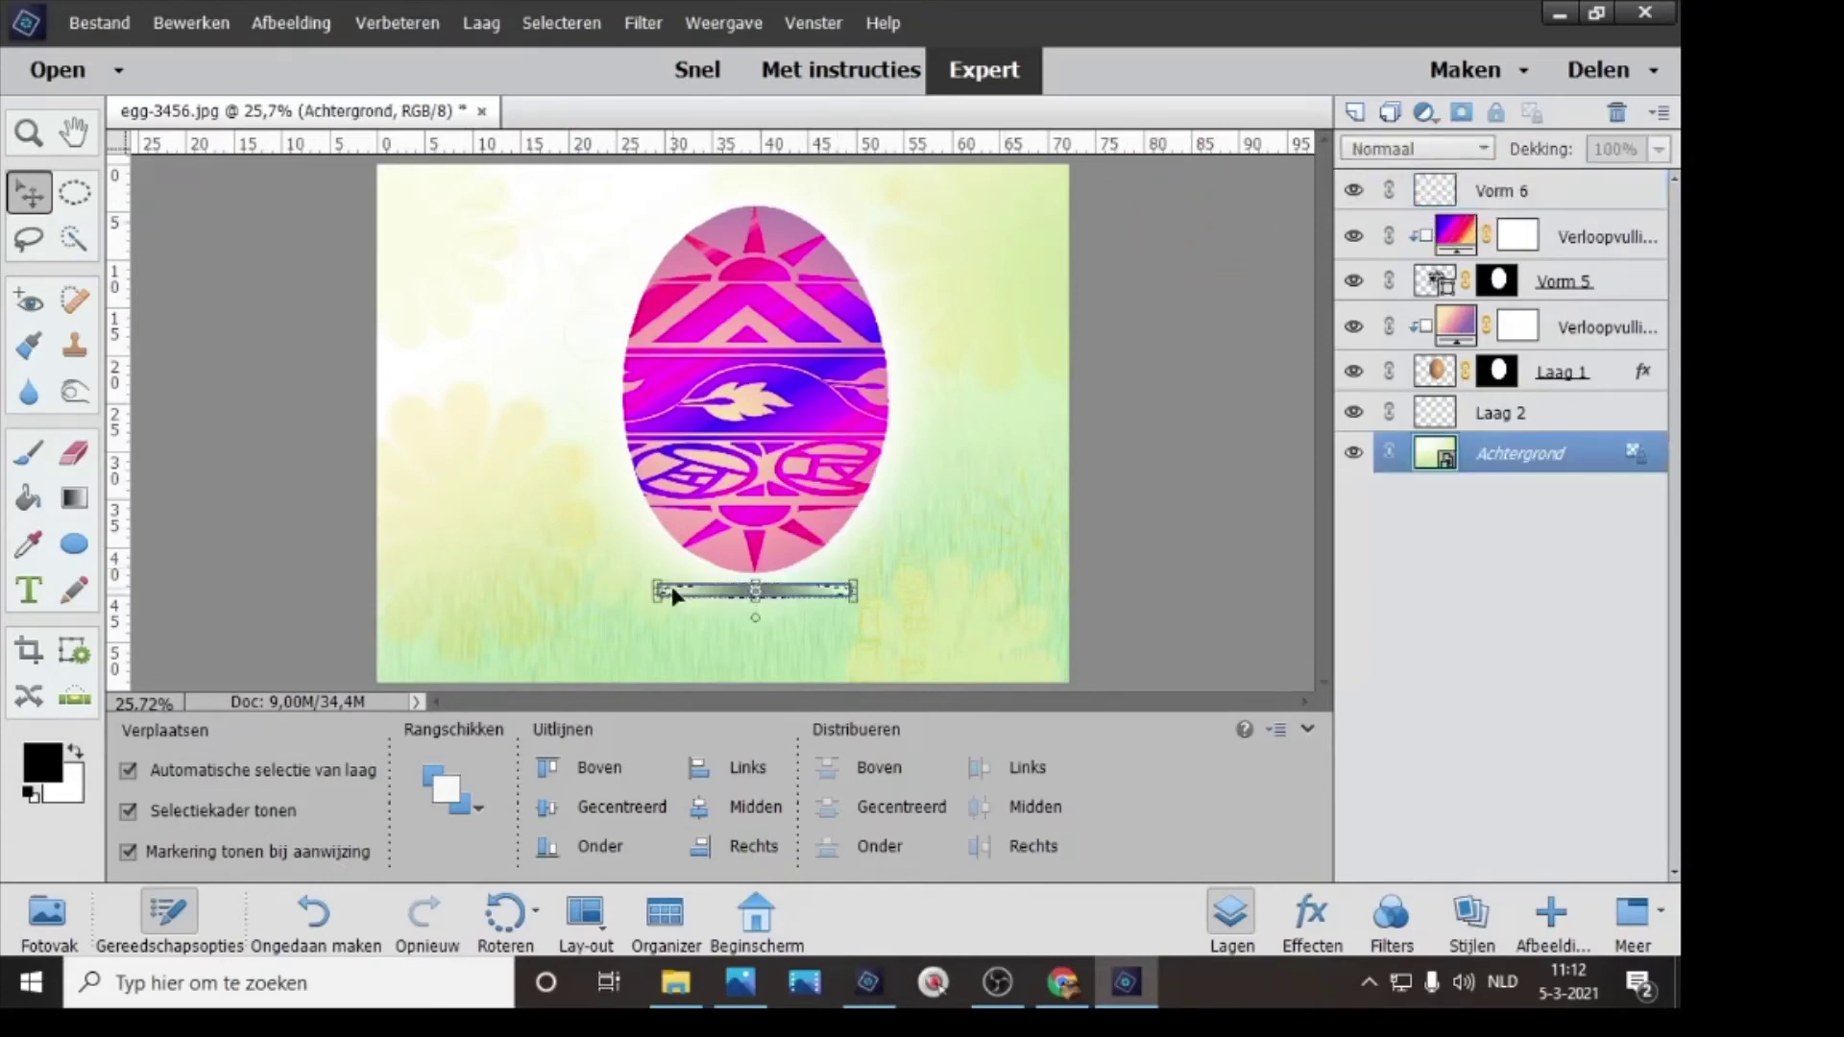
- Add a layer above the shadow ellipse's layer and set the horizontal text font to Gill Sans Ultra Bold Regular
{"action": "left_click", "coordinate": [1505, 194]}
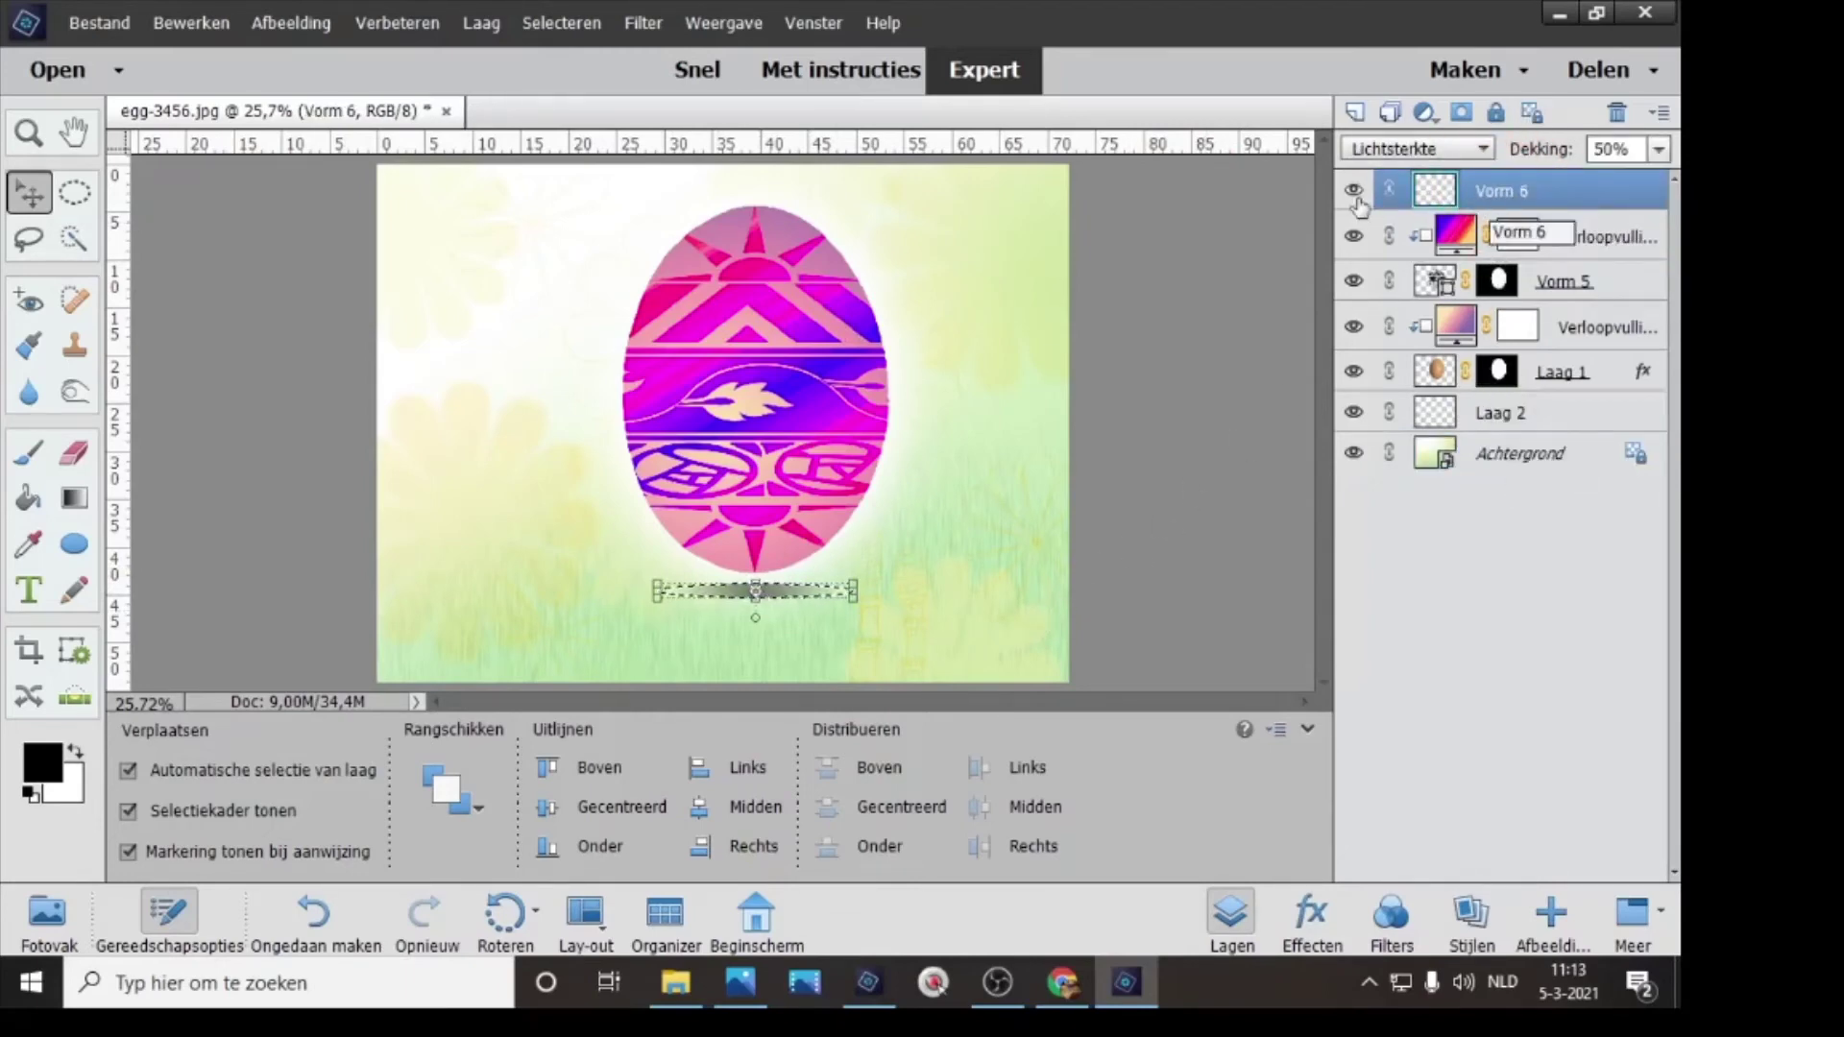
{"action": "left_click", "coordinate": [1354, 113]}
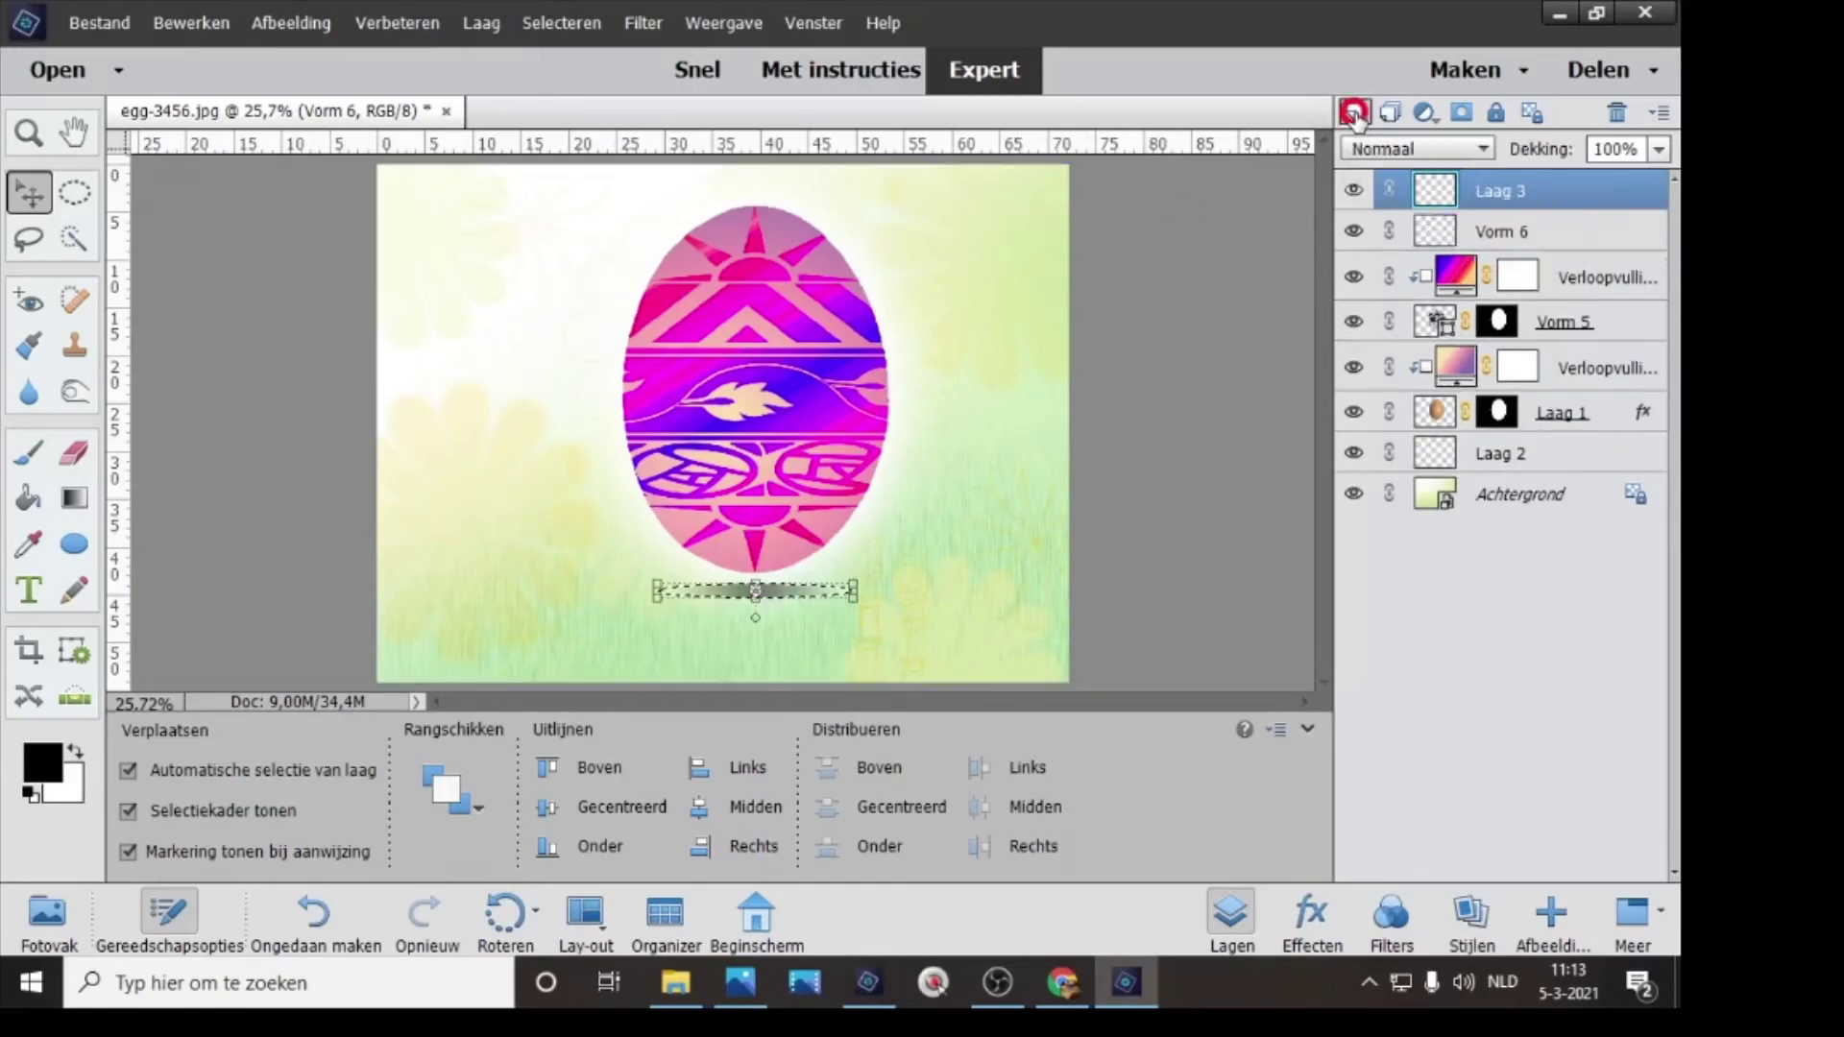
{"action": "left_click", "coordinate": [30, 592]}
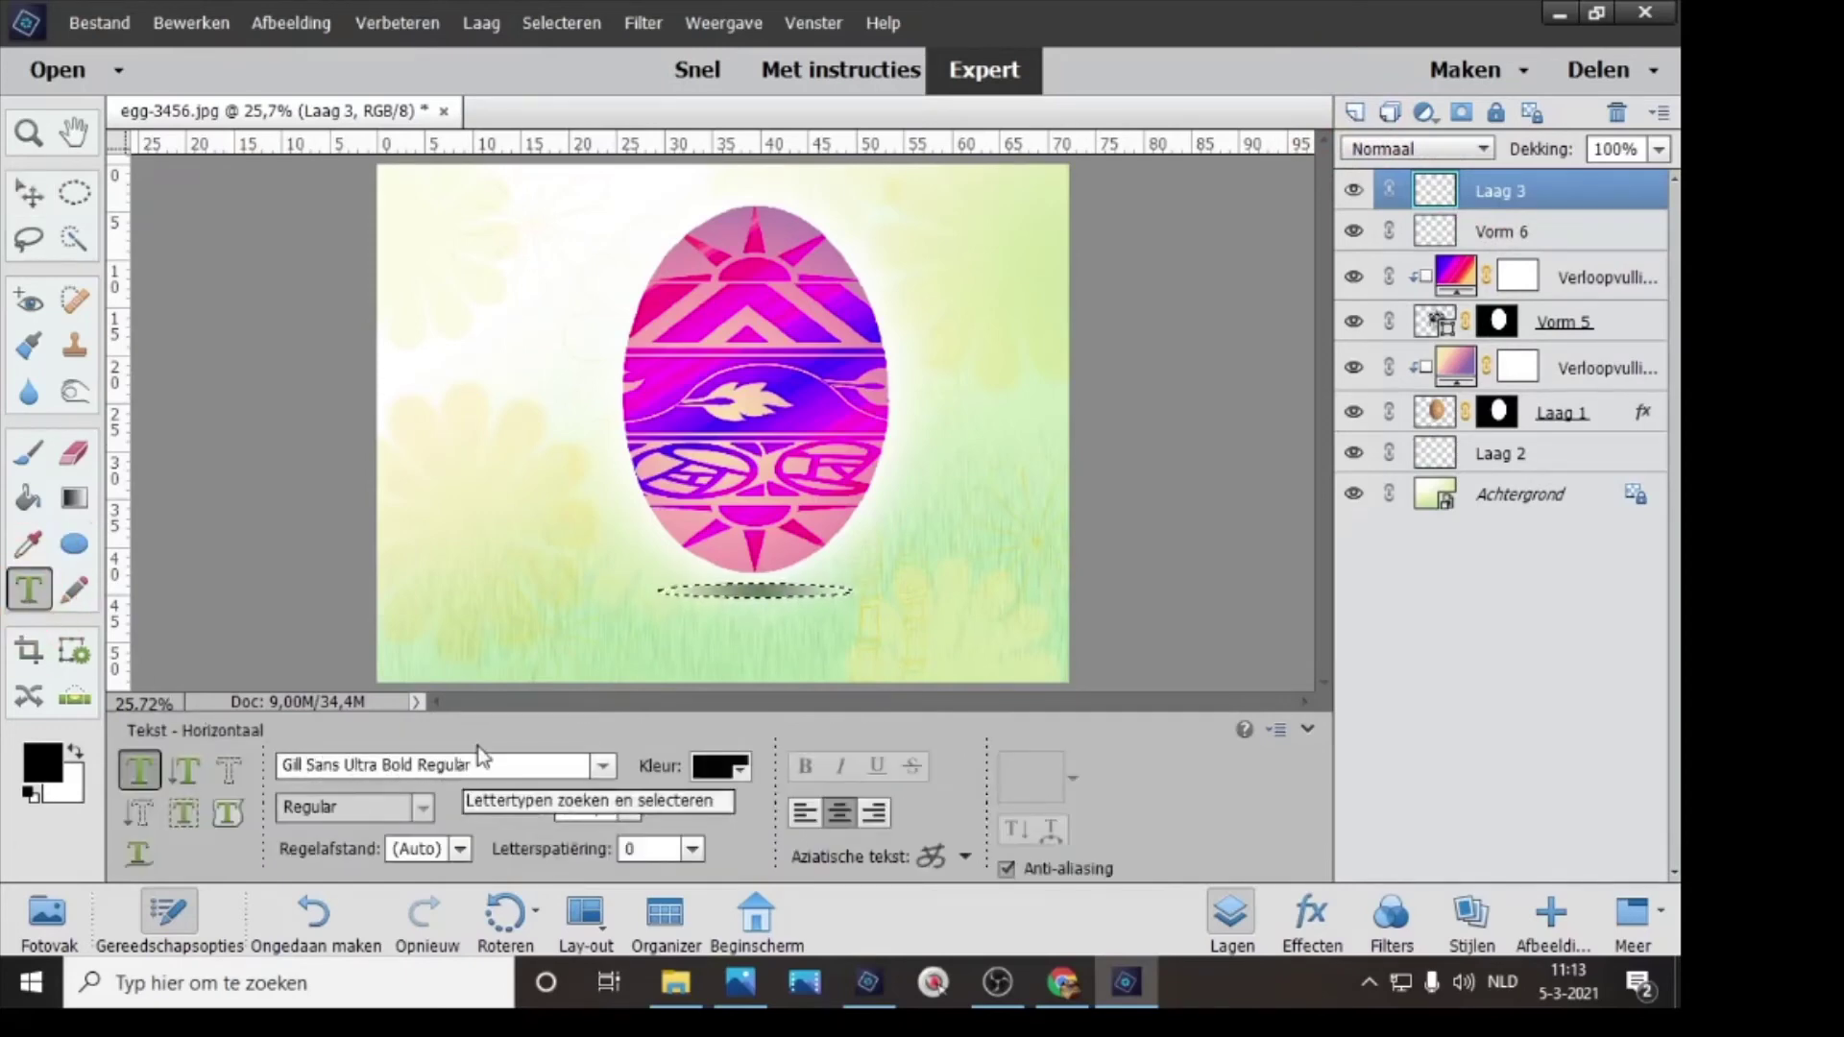
{"action": "left_click", "coordinate": [556, 764]}
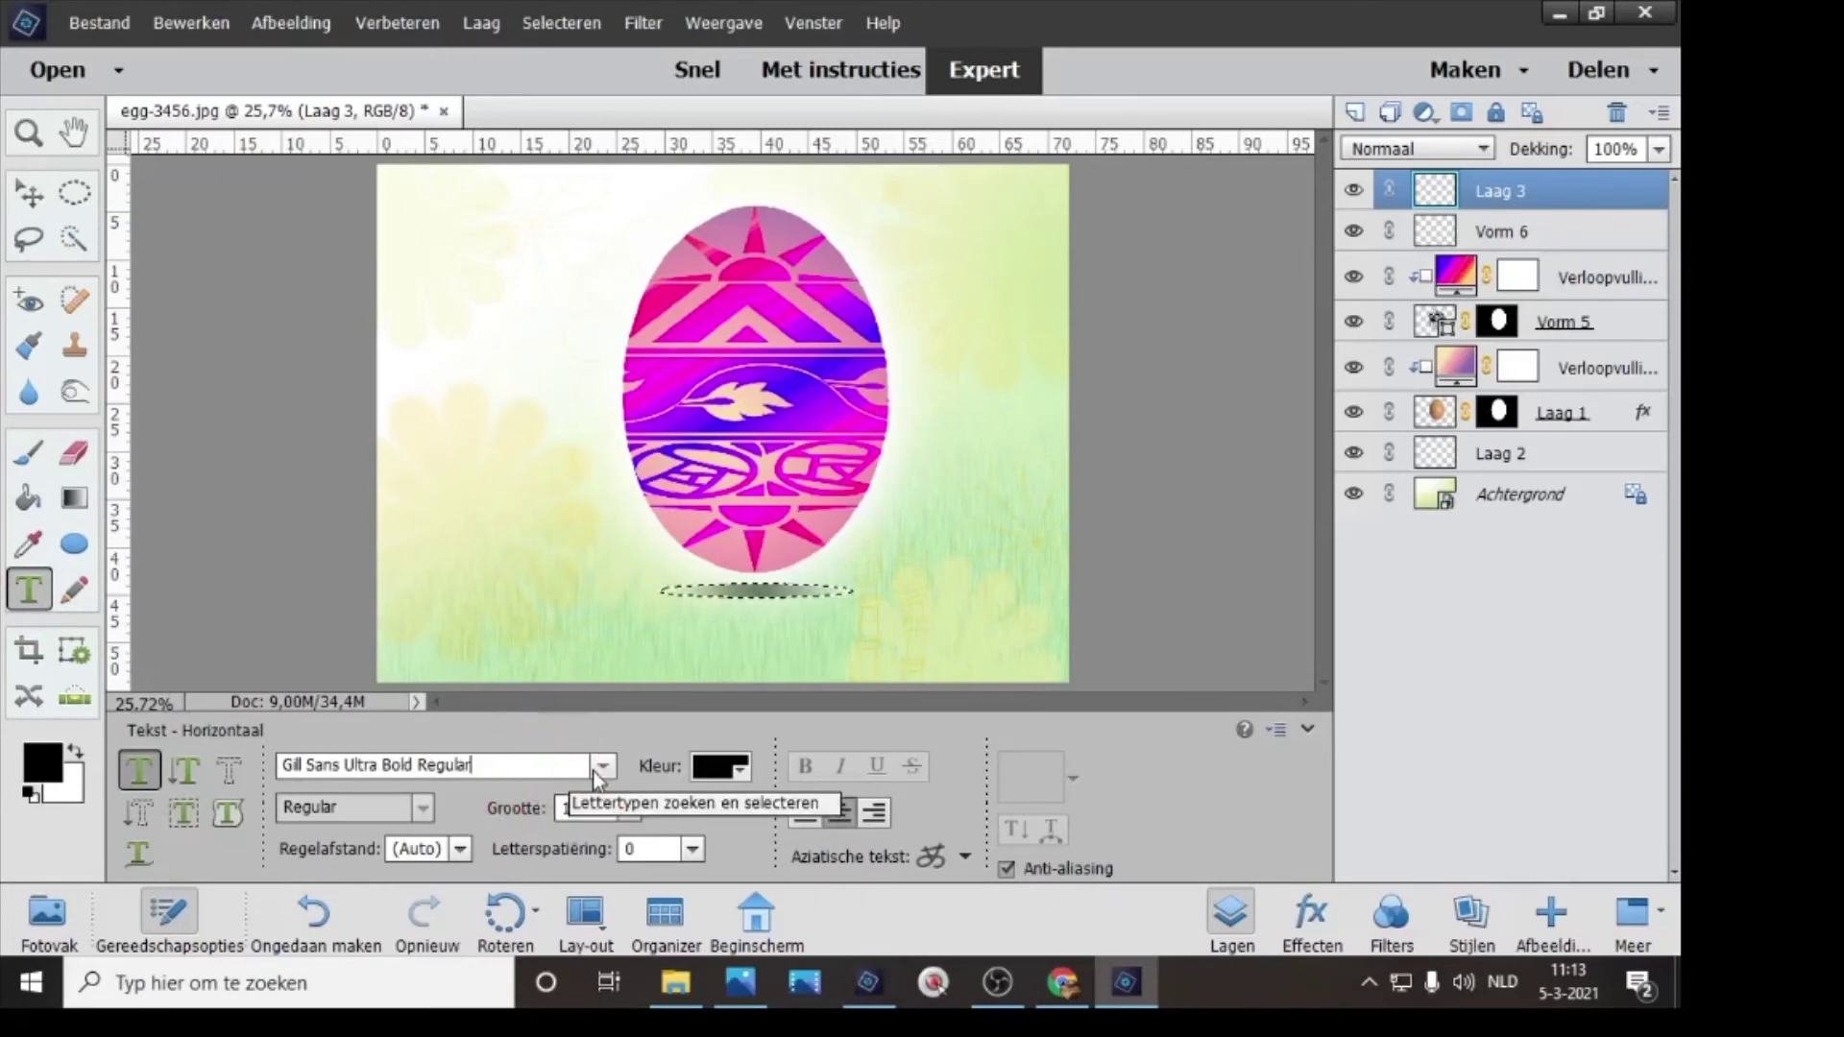
{"action": "left_click", "coordinate": [602, 766]}
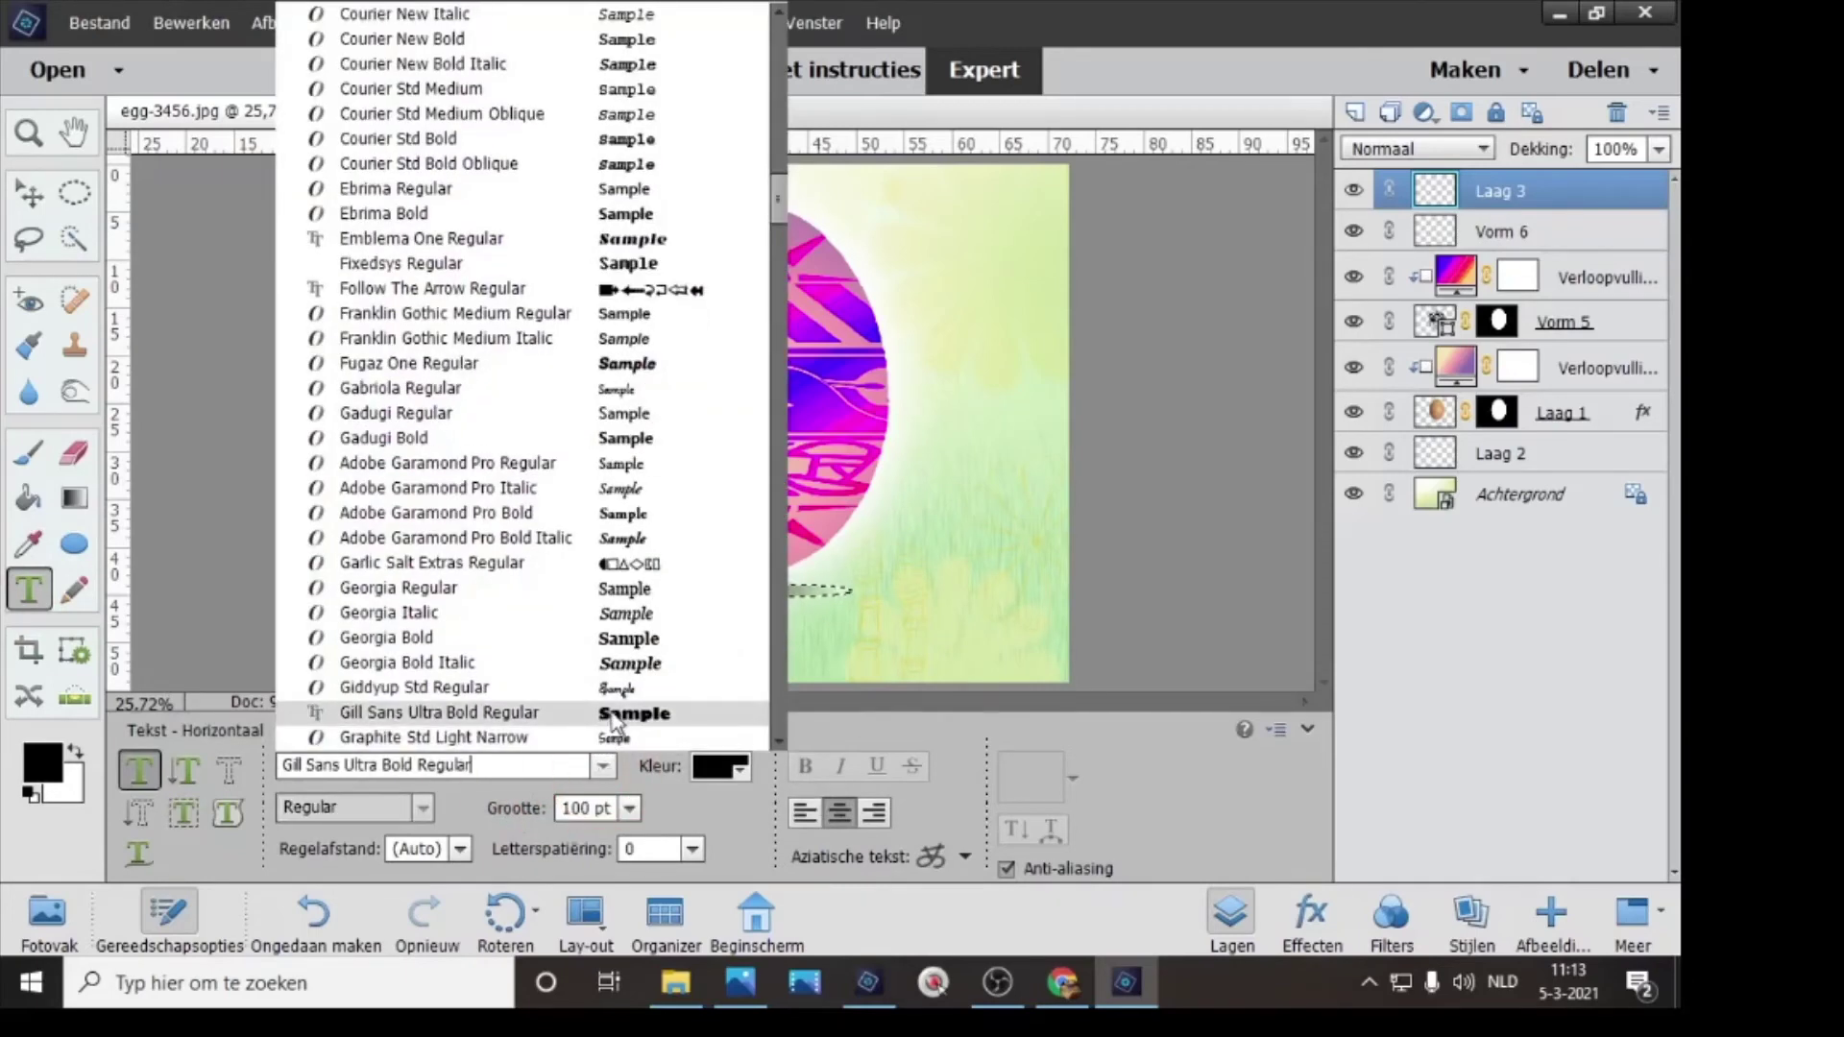
{"action": "left_click", "coordinate": [607, 716]}
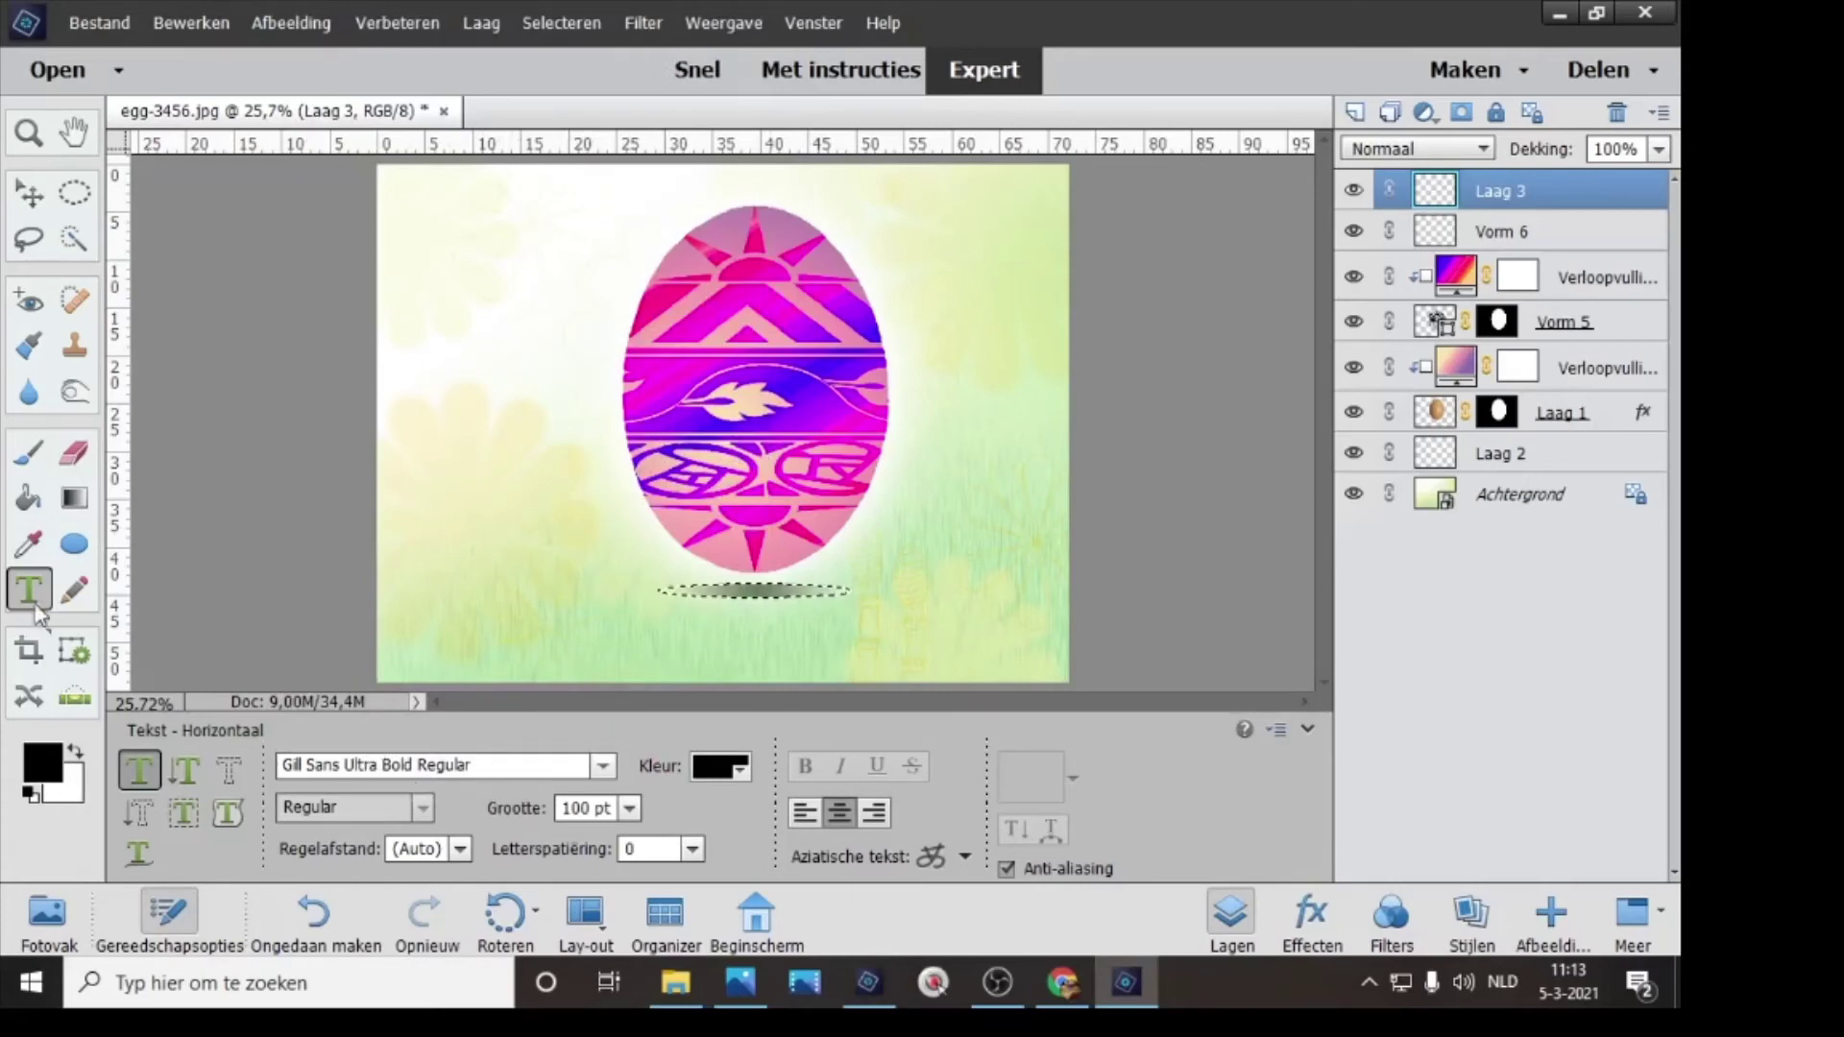
- Add the black 100 pt text "vrolijk" in the upper-left area of the image, beside the egg
{"action": "left_click", "coordinate": [426, 280]}
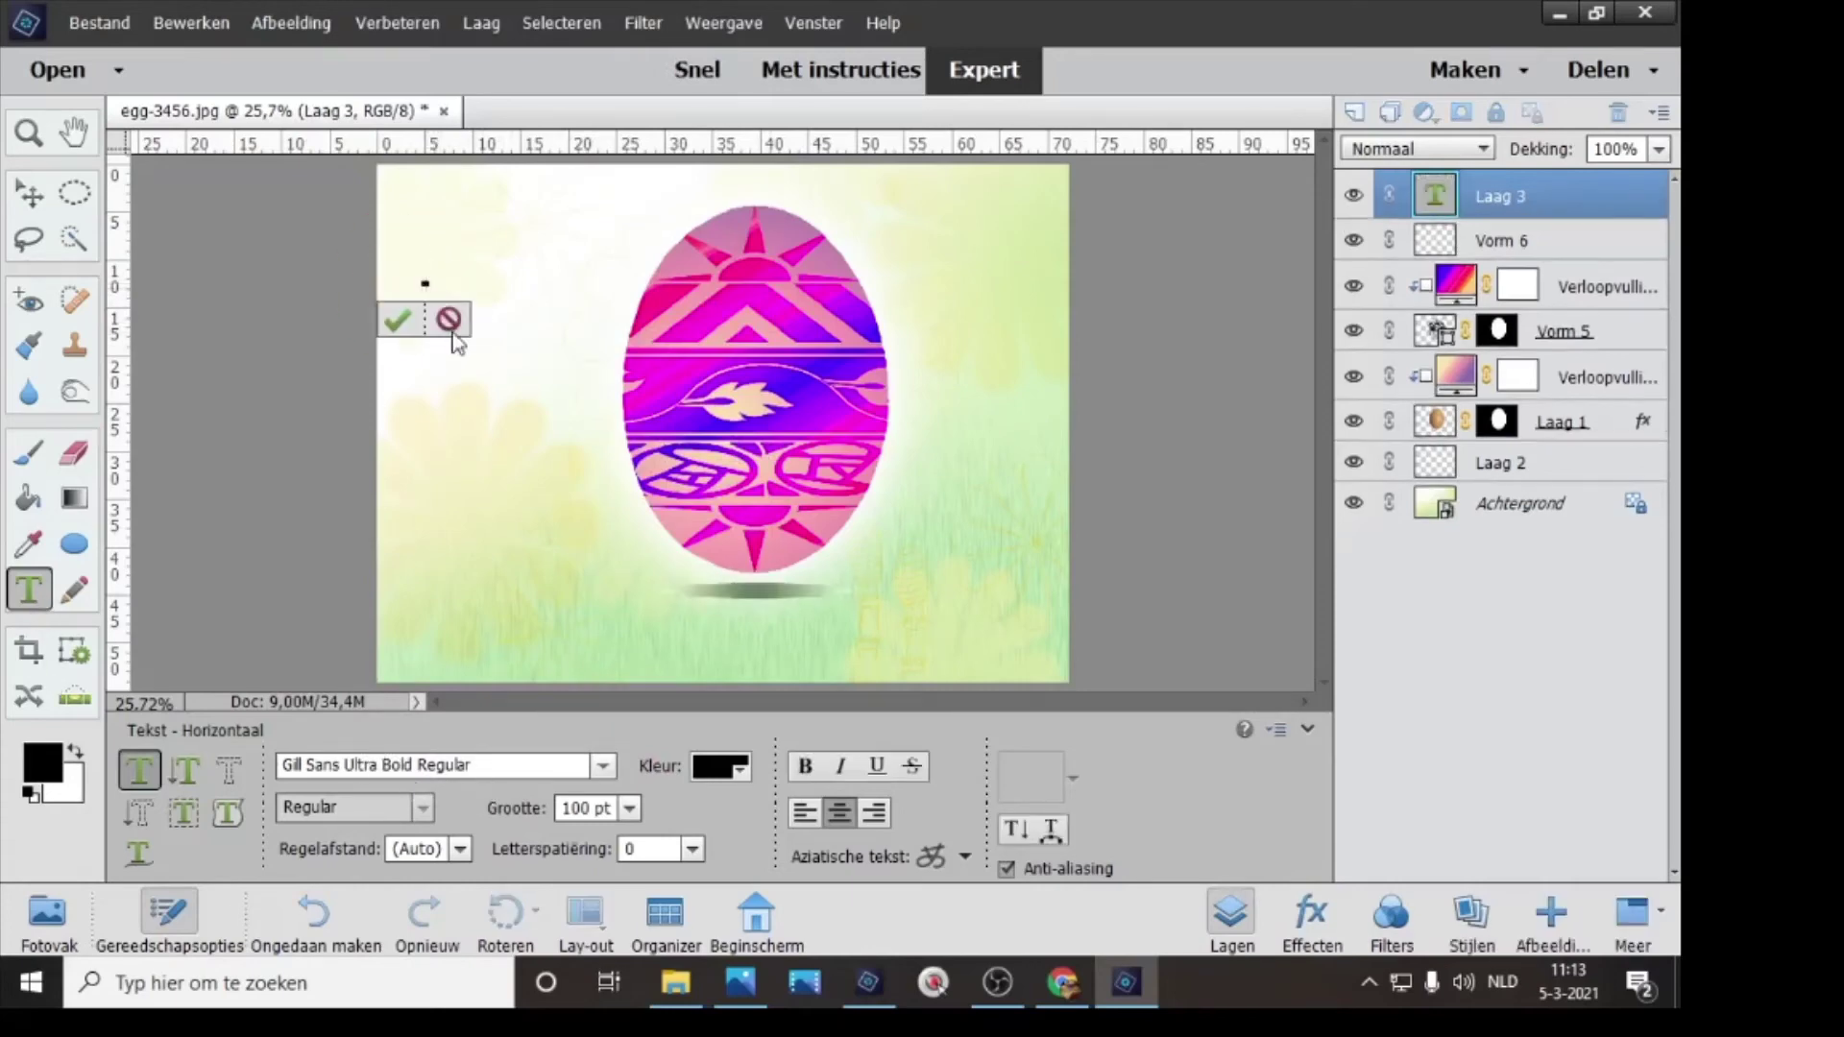
{"action": "type", "text": "vr"}
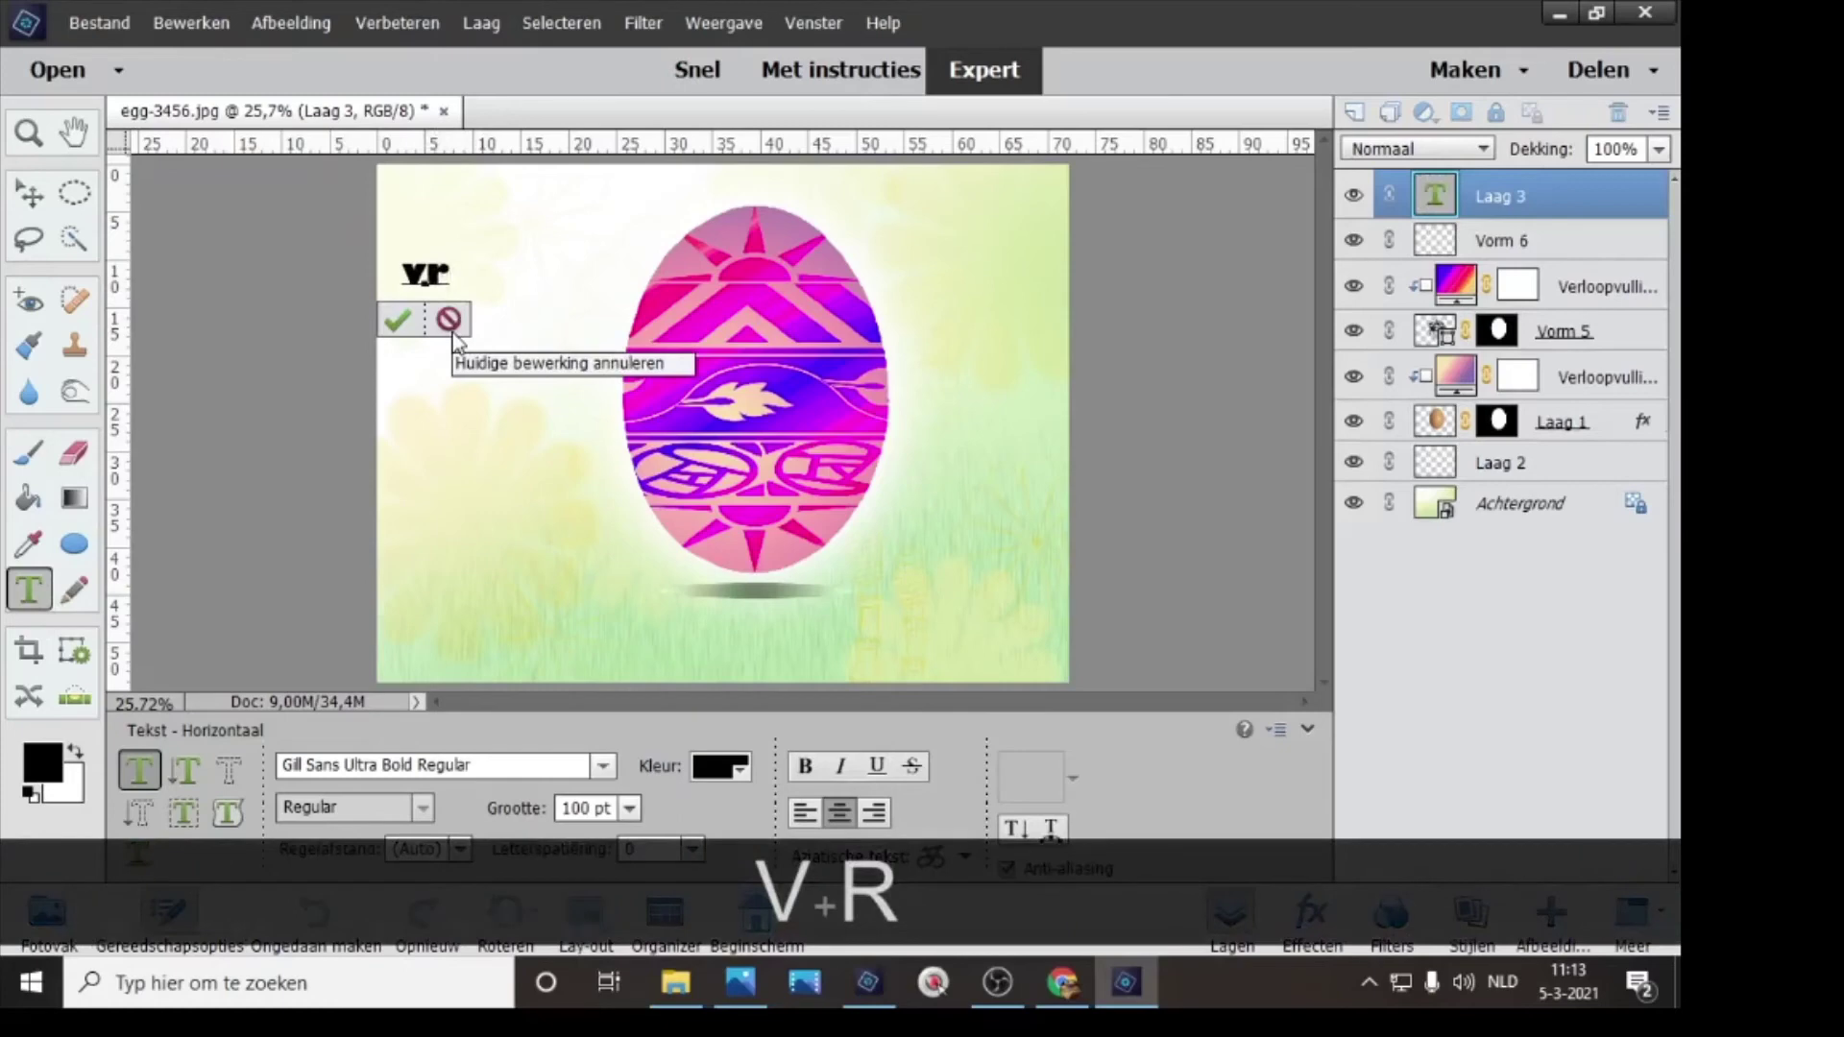
{"action": "type", "text": "olijk"}
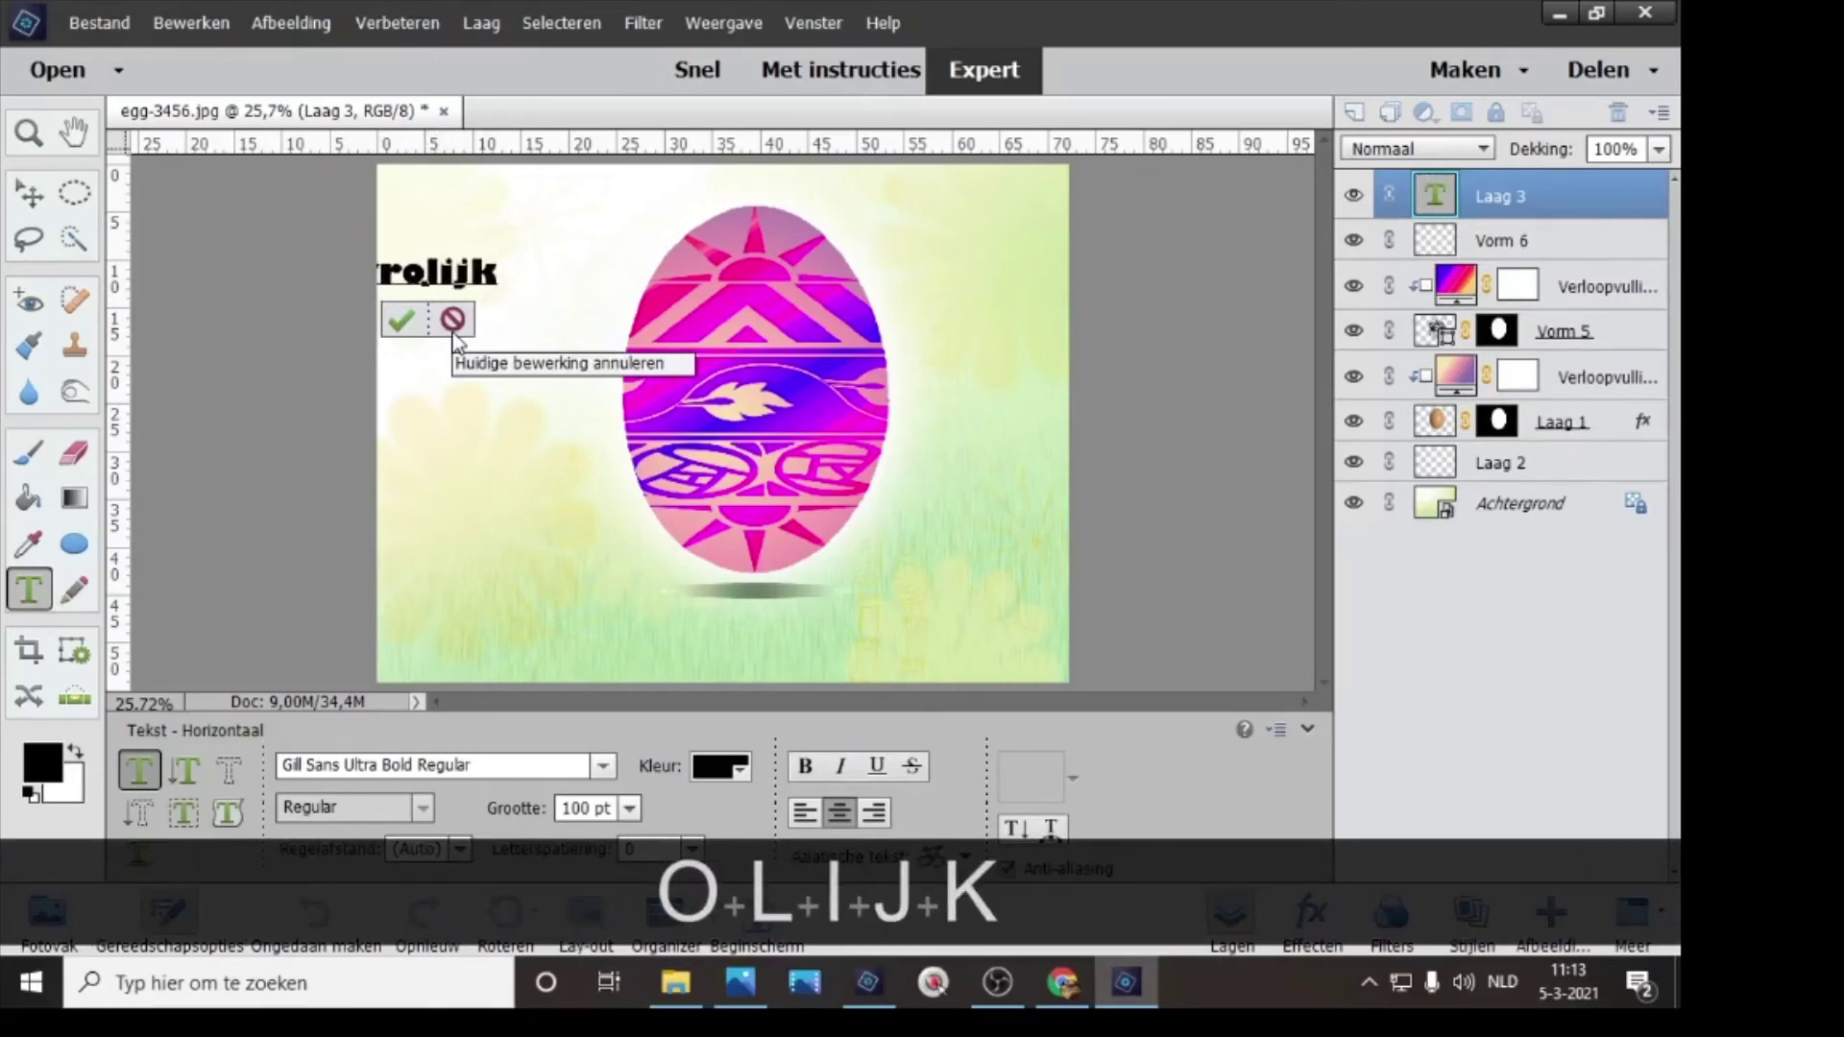
{"action": "left_click", "coordinate": [403, 319]}
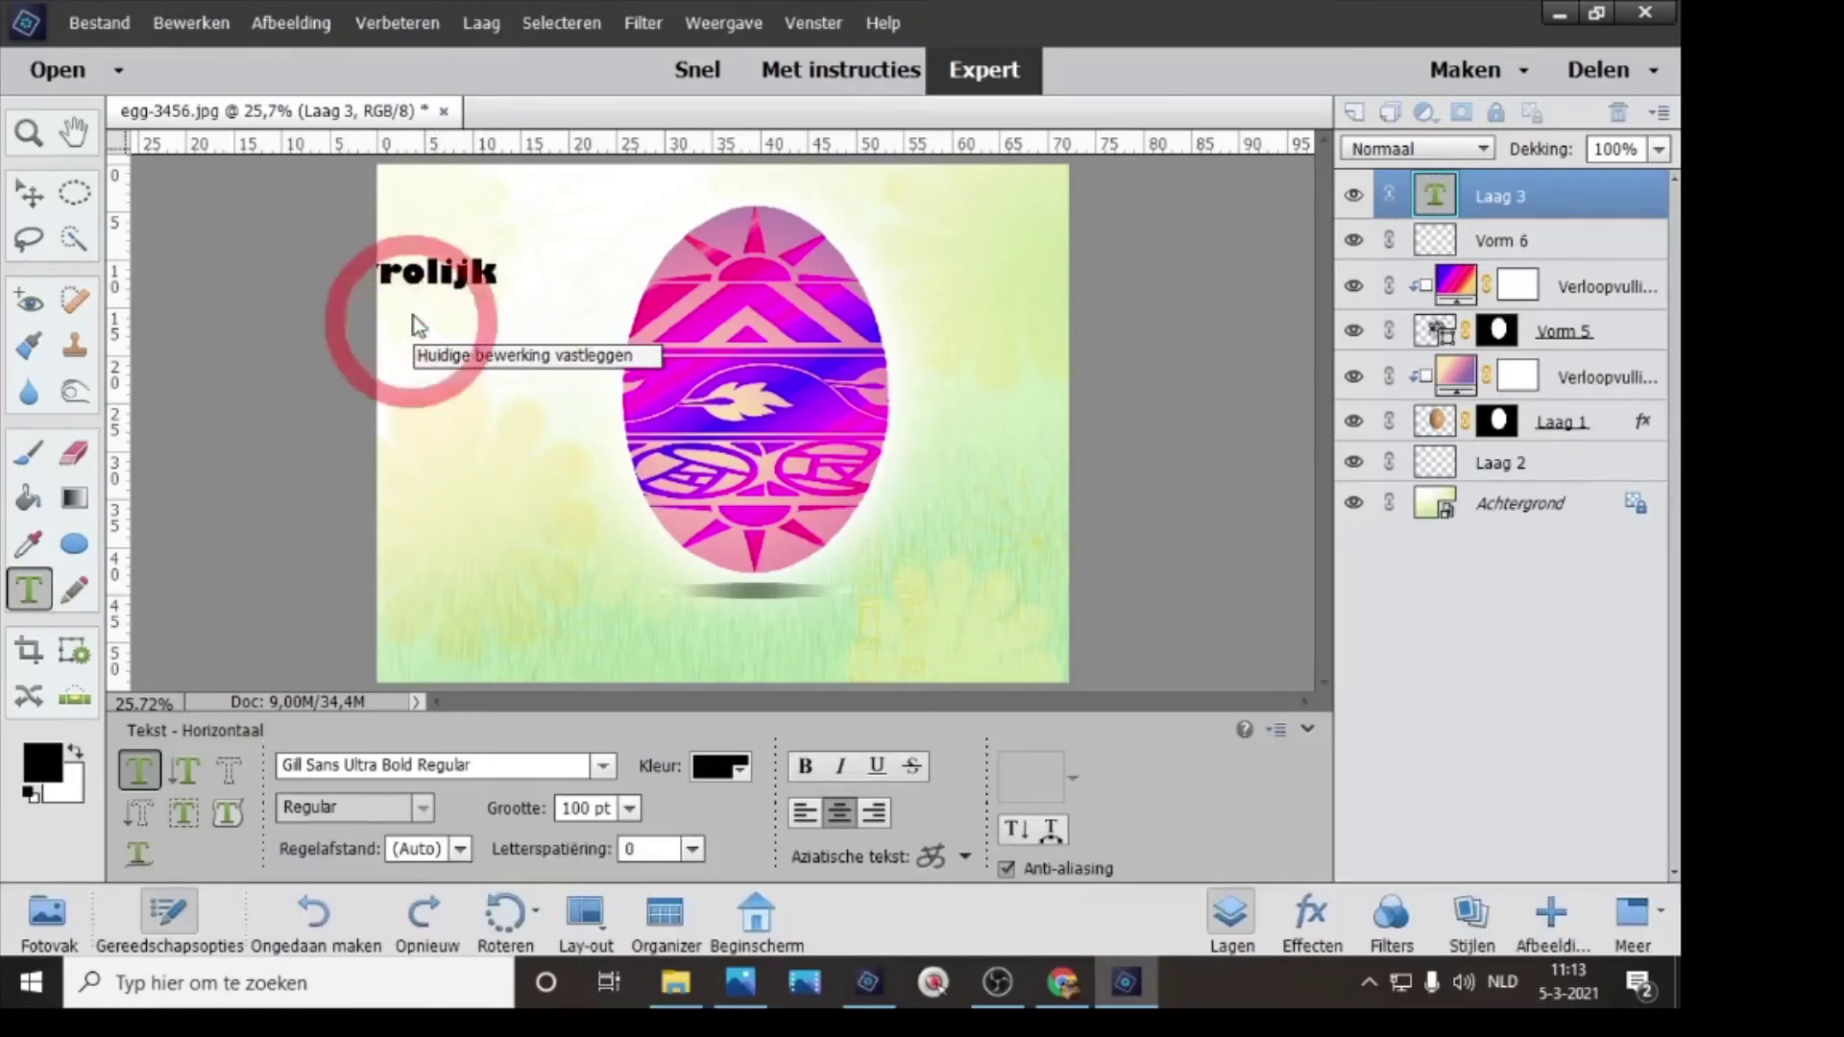
- Rotate the vrolijk text by -24.02 degrees and scale it proportionally to 187.66%, slanting it upward beside the egg's top
{"action": "left_click_drag", "start_coordinate": [419, 286], "coordinate": [409, 354]}
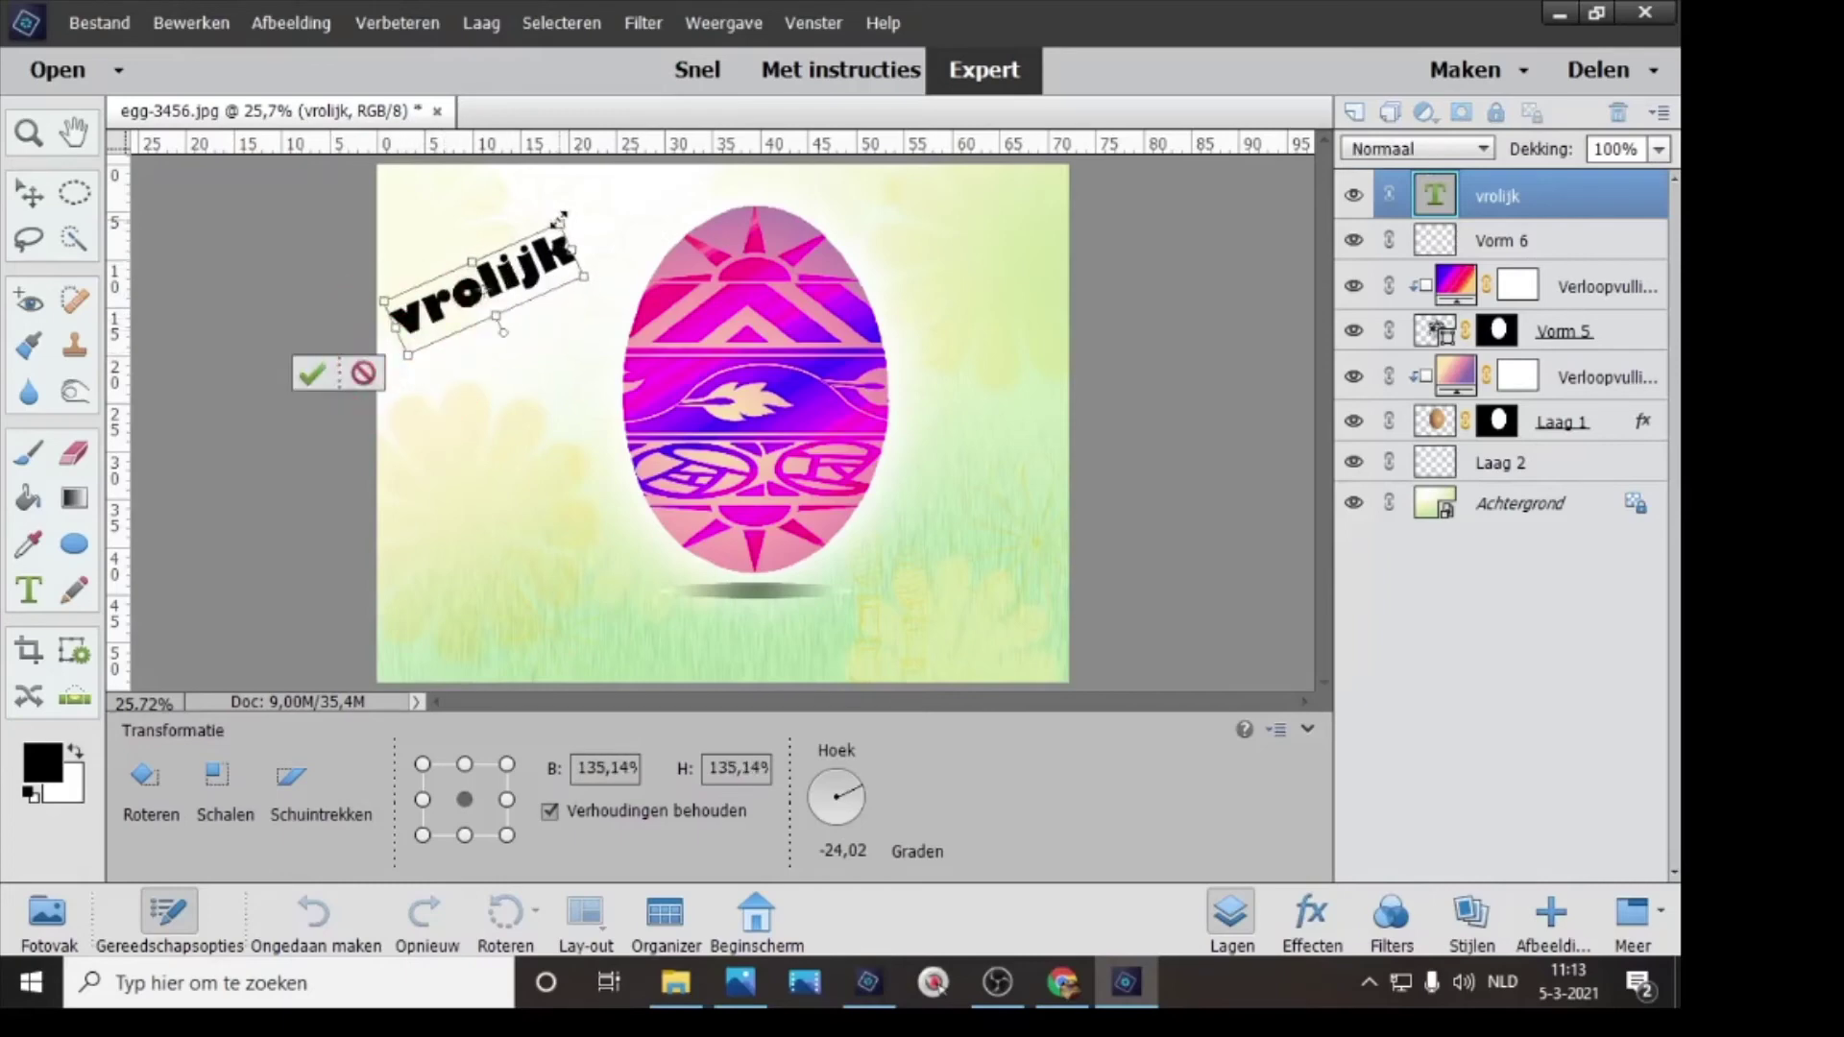
{"action": "left_click_drag", "start_coordinate": [560, 219], "coordinate": [645, 193]}
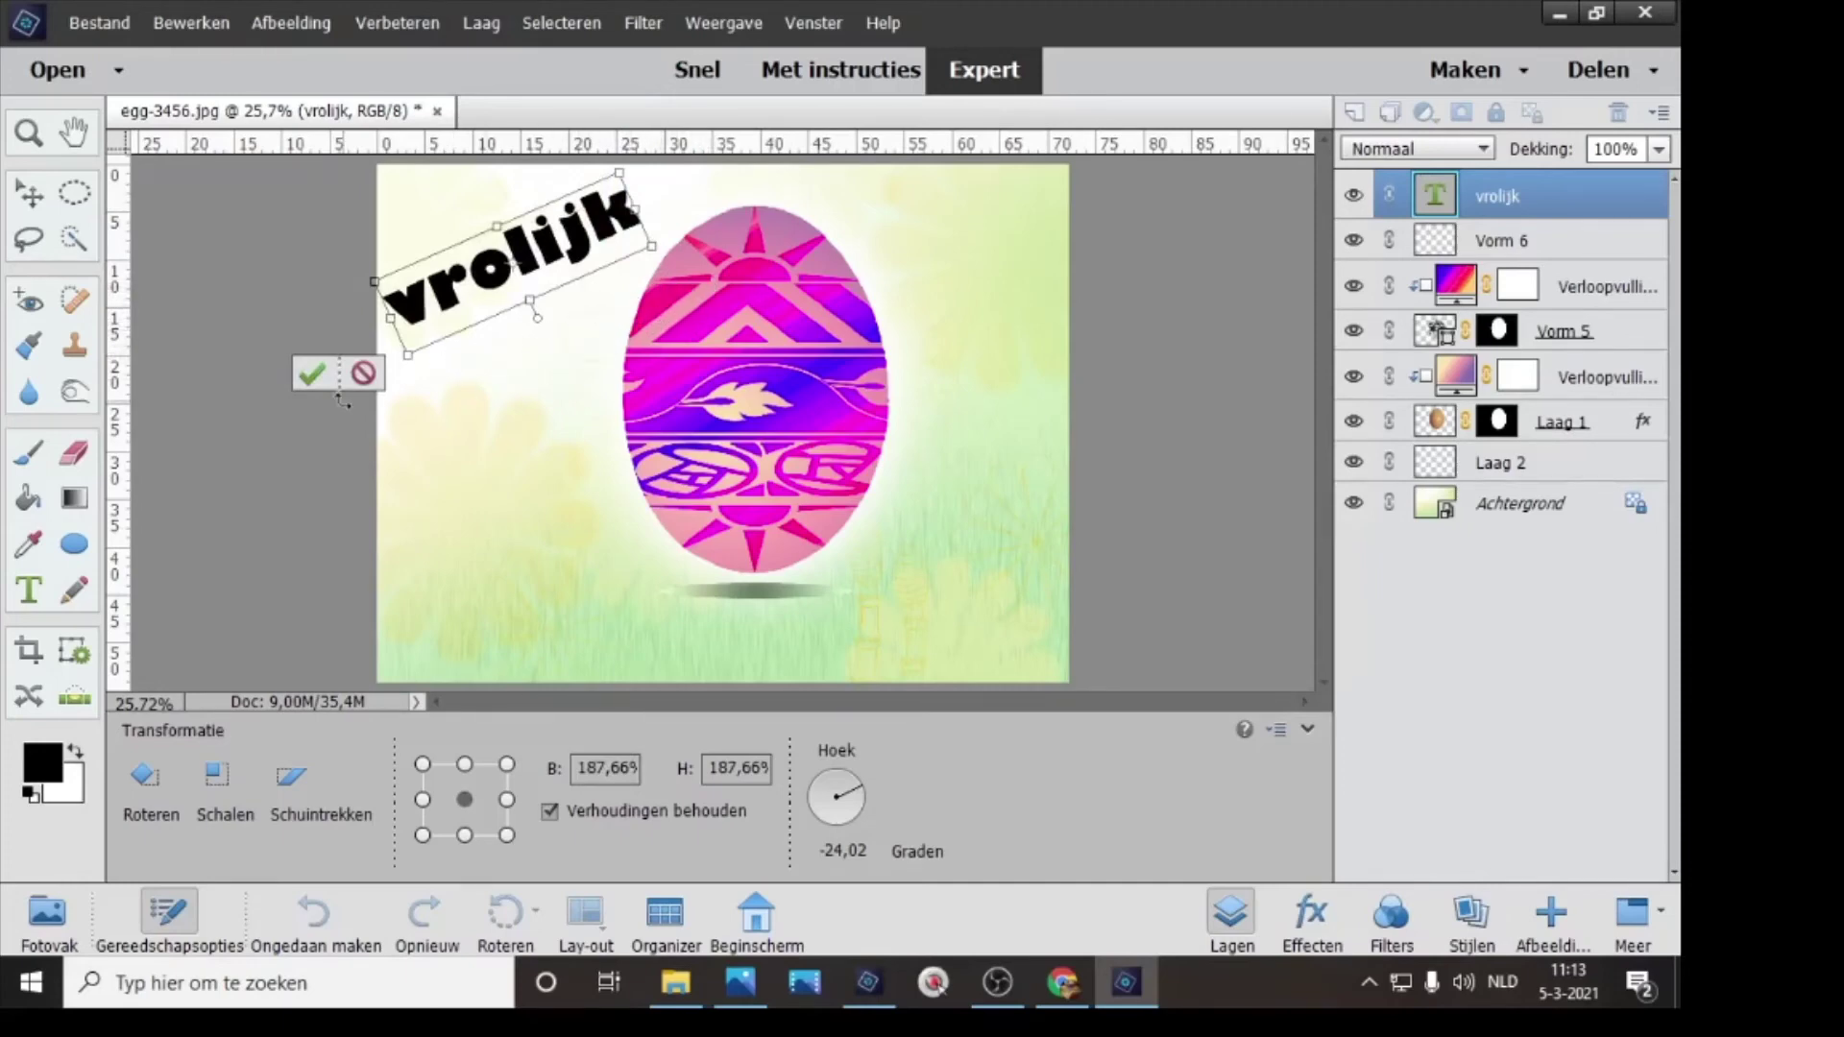
{"action": "left_click", "coordinate": [314, 374]}
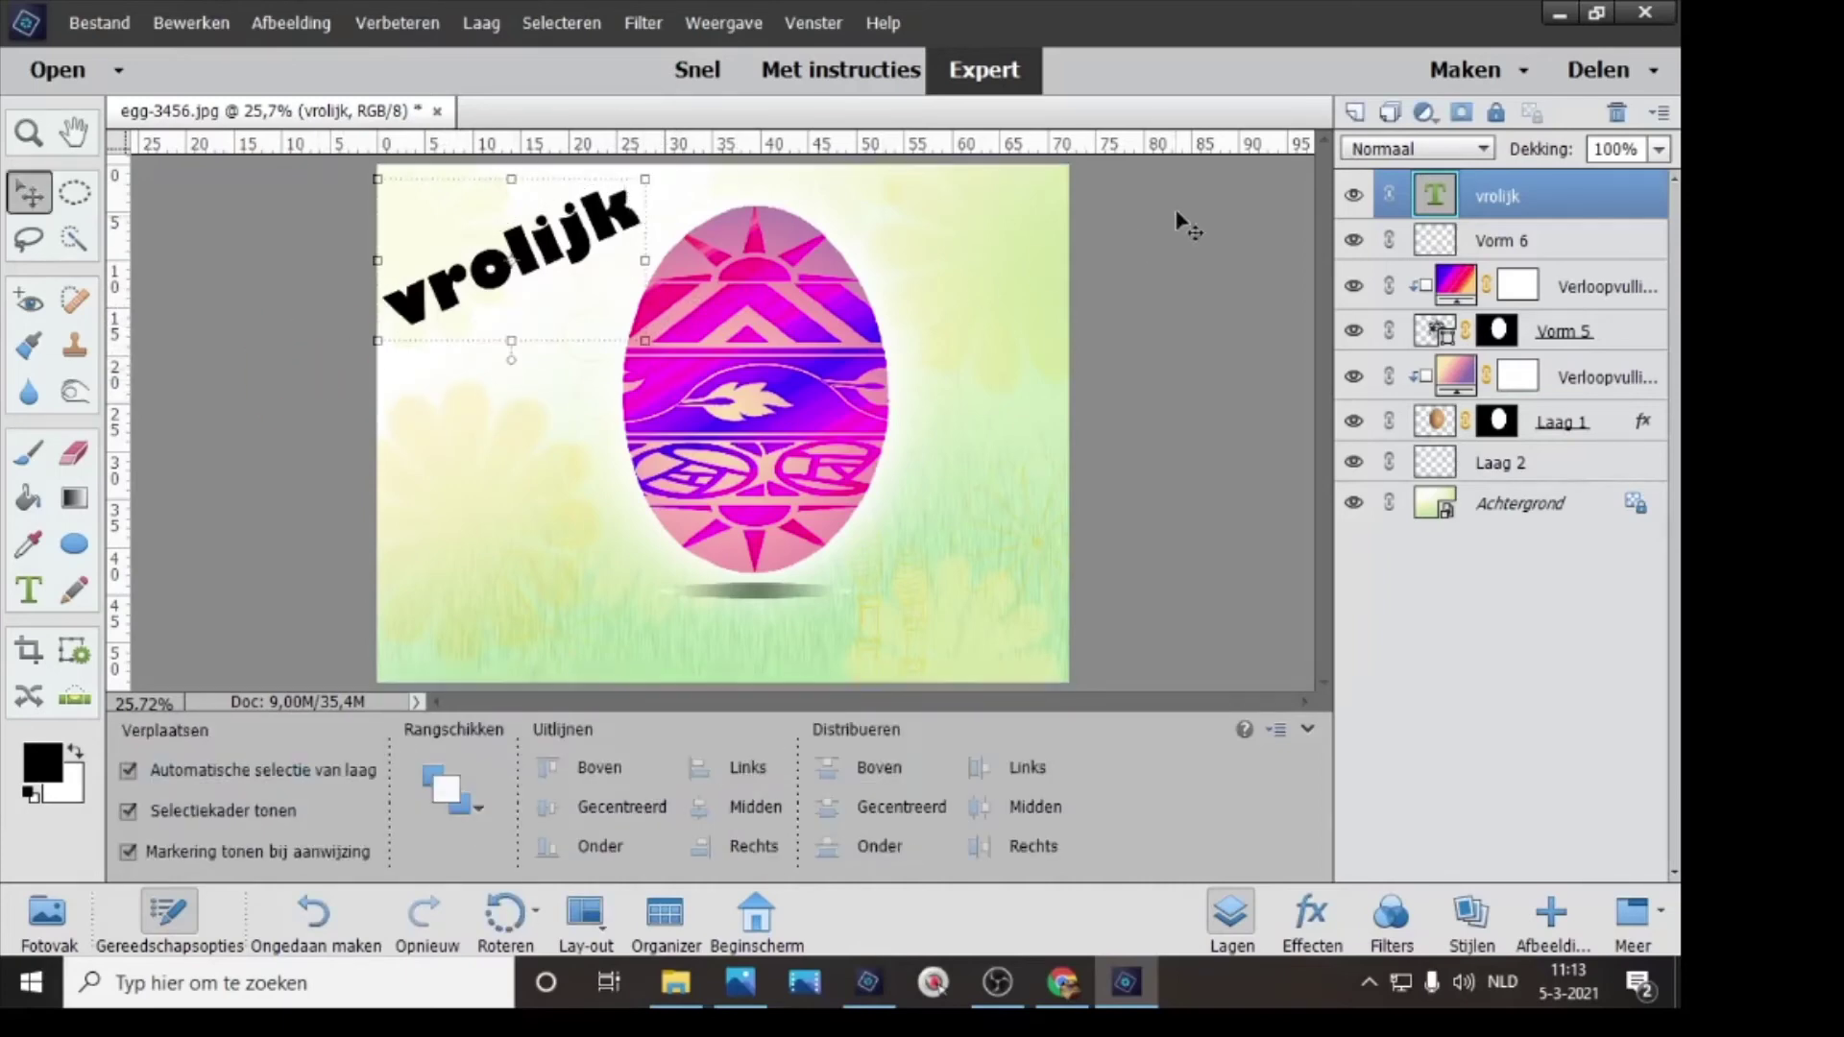
{"action": "left_click", "coordinate": [481, 22]}
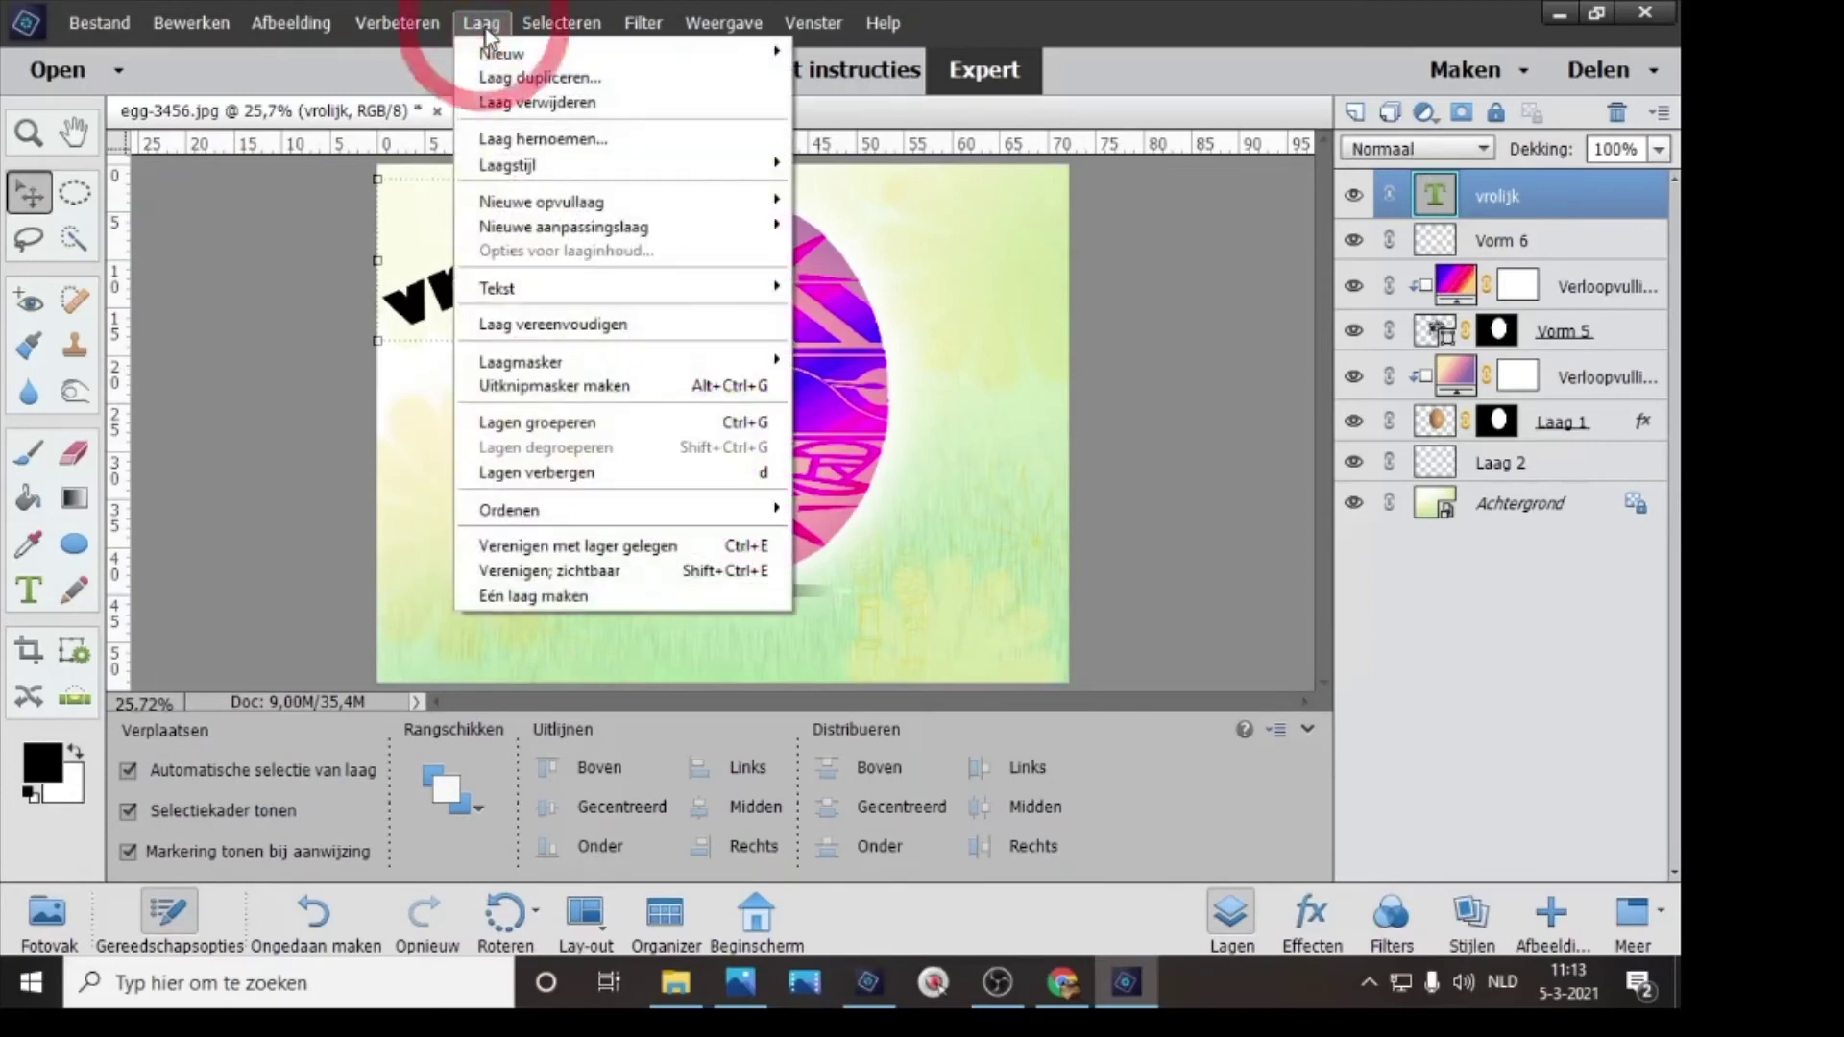
{"action": "mouse_move", "coordinate": [573, 201]}
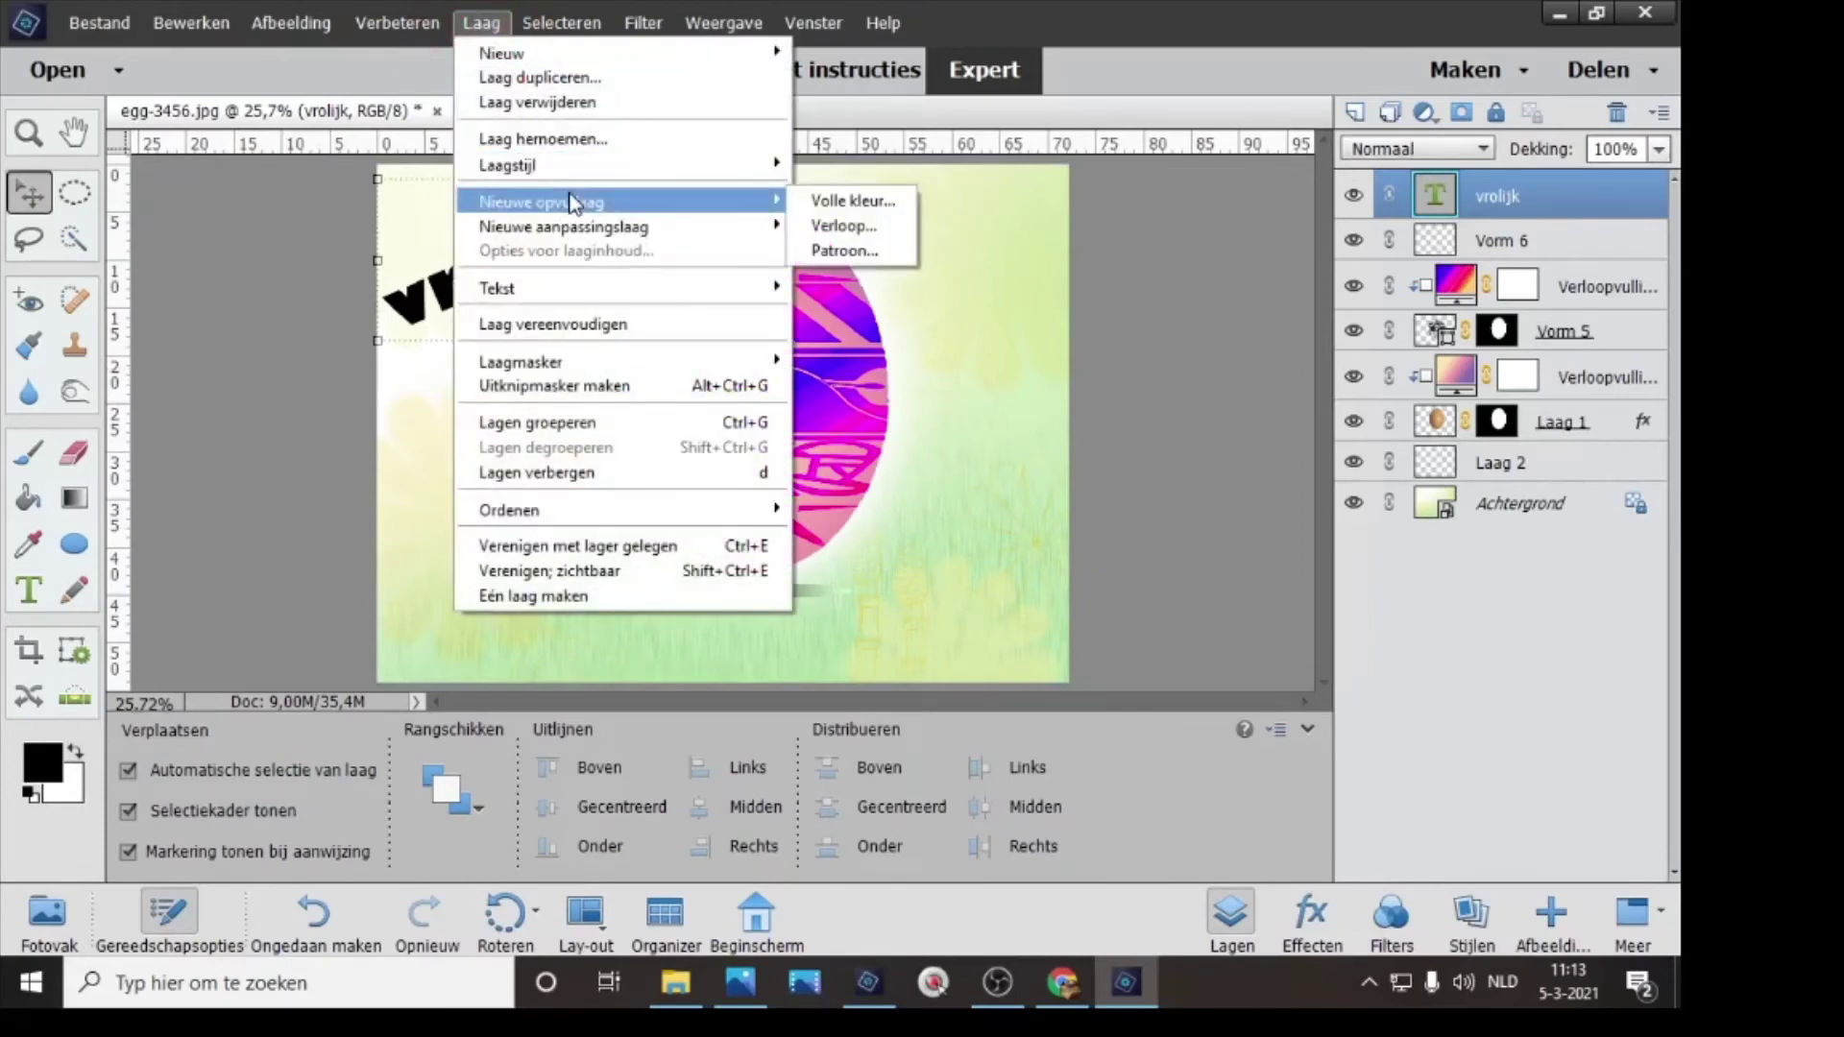
{"action": "left_click", "coordinate": [834, 228]}
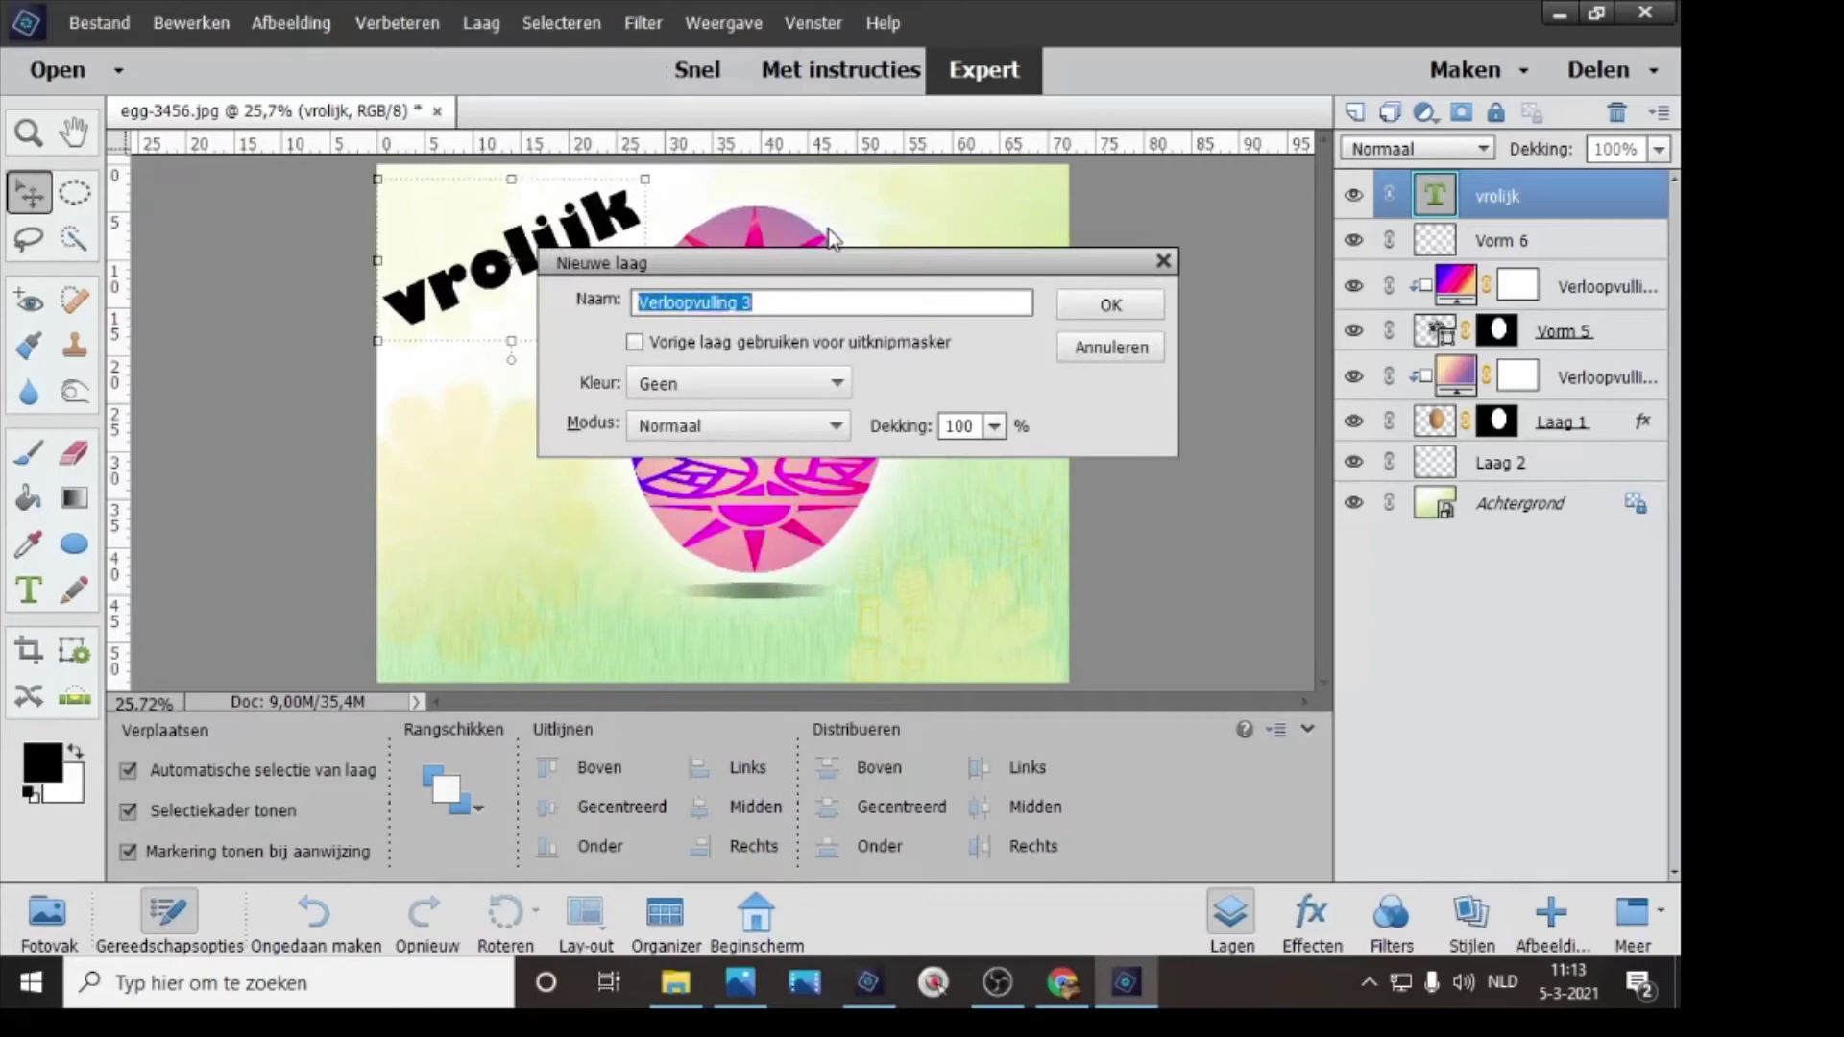
{"action": "left_click", "coordinate": [1078, 307]}
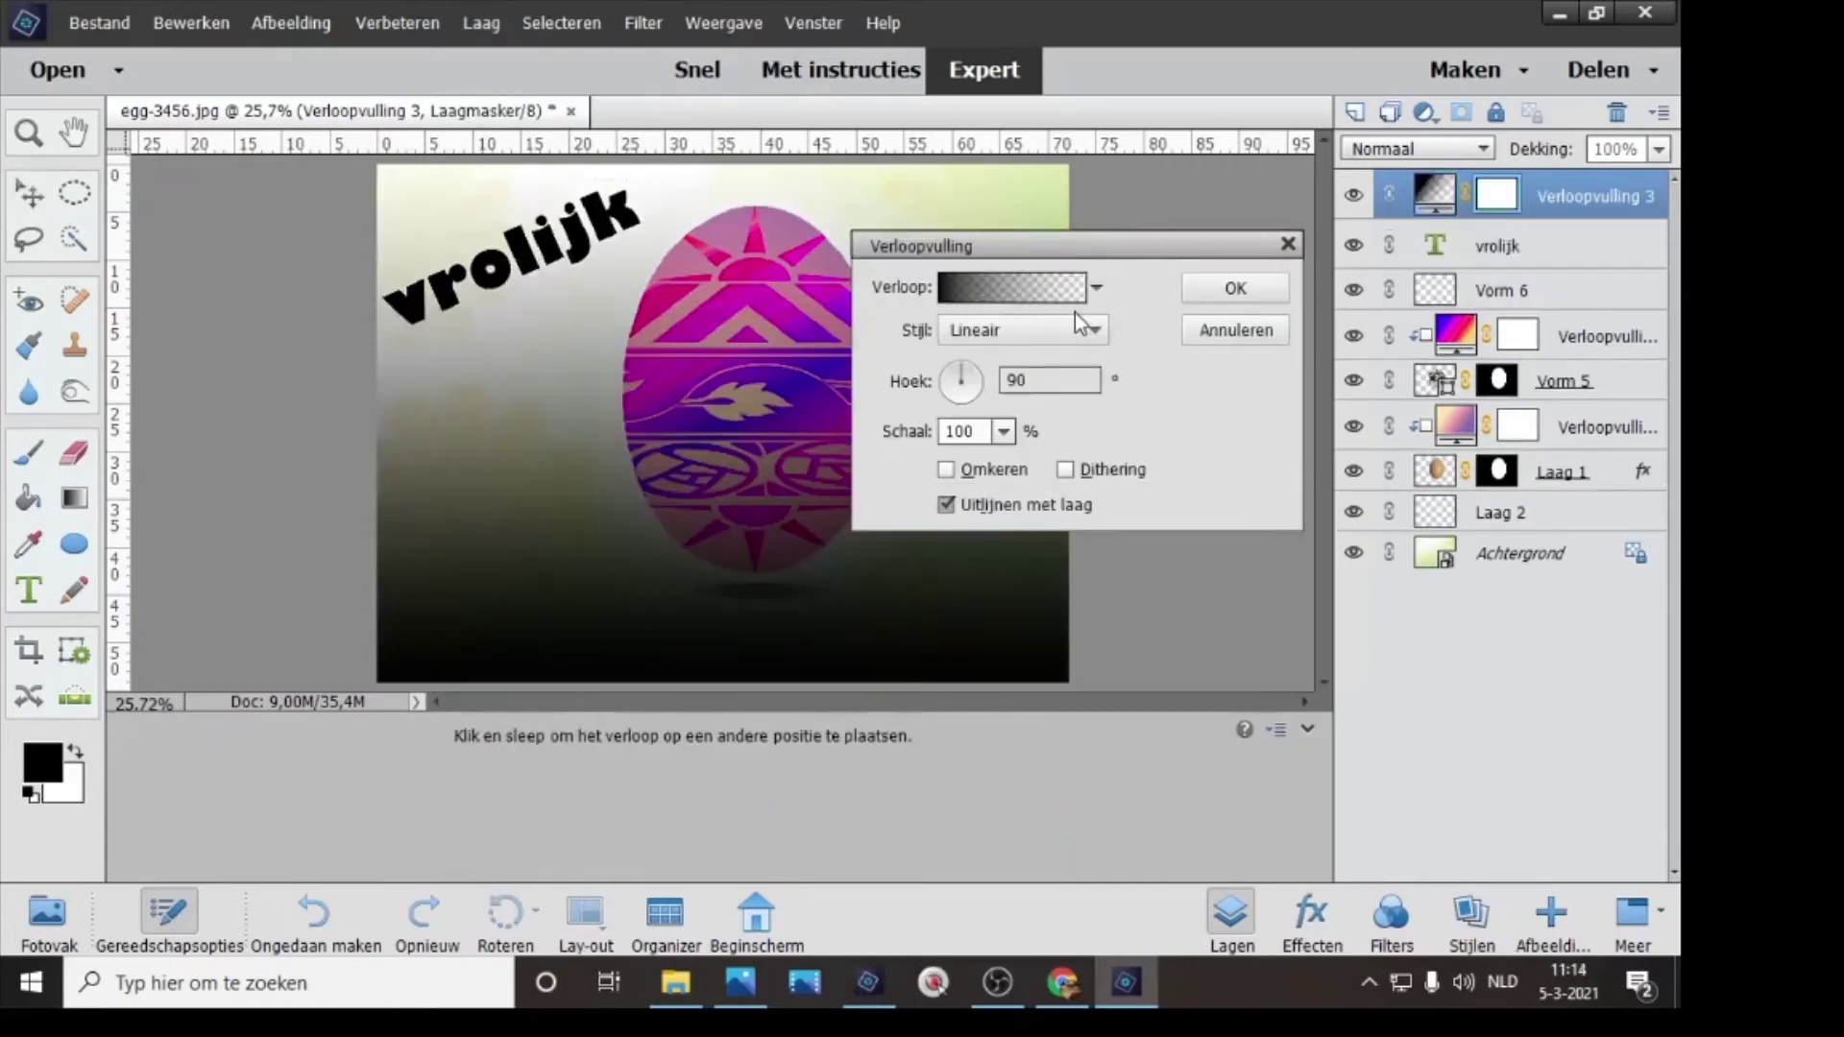
{"action": "left_click", "coordinate": [1213, 329]}
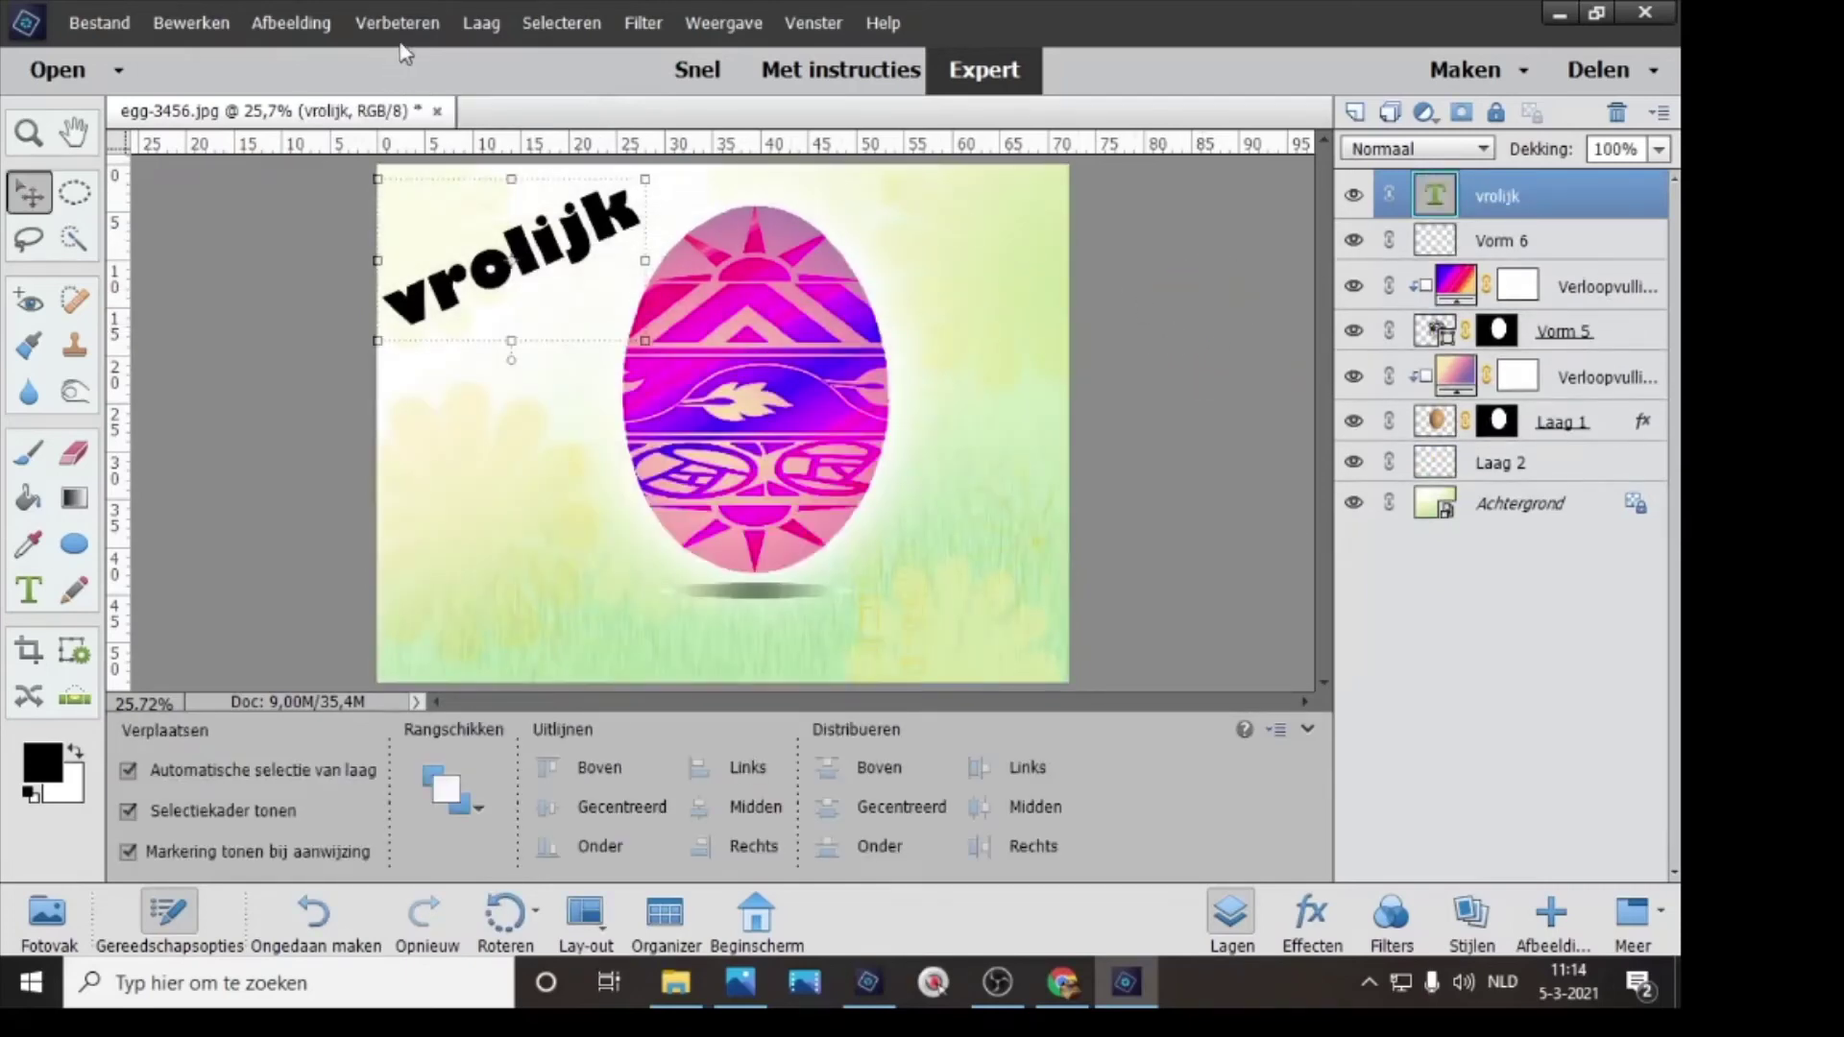
- Add a gradient fill layer above the vrolijk text, using the text layer as its clipping mask
{"action": "left_click", "coordinate": [482, 24]}
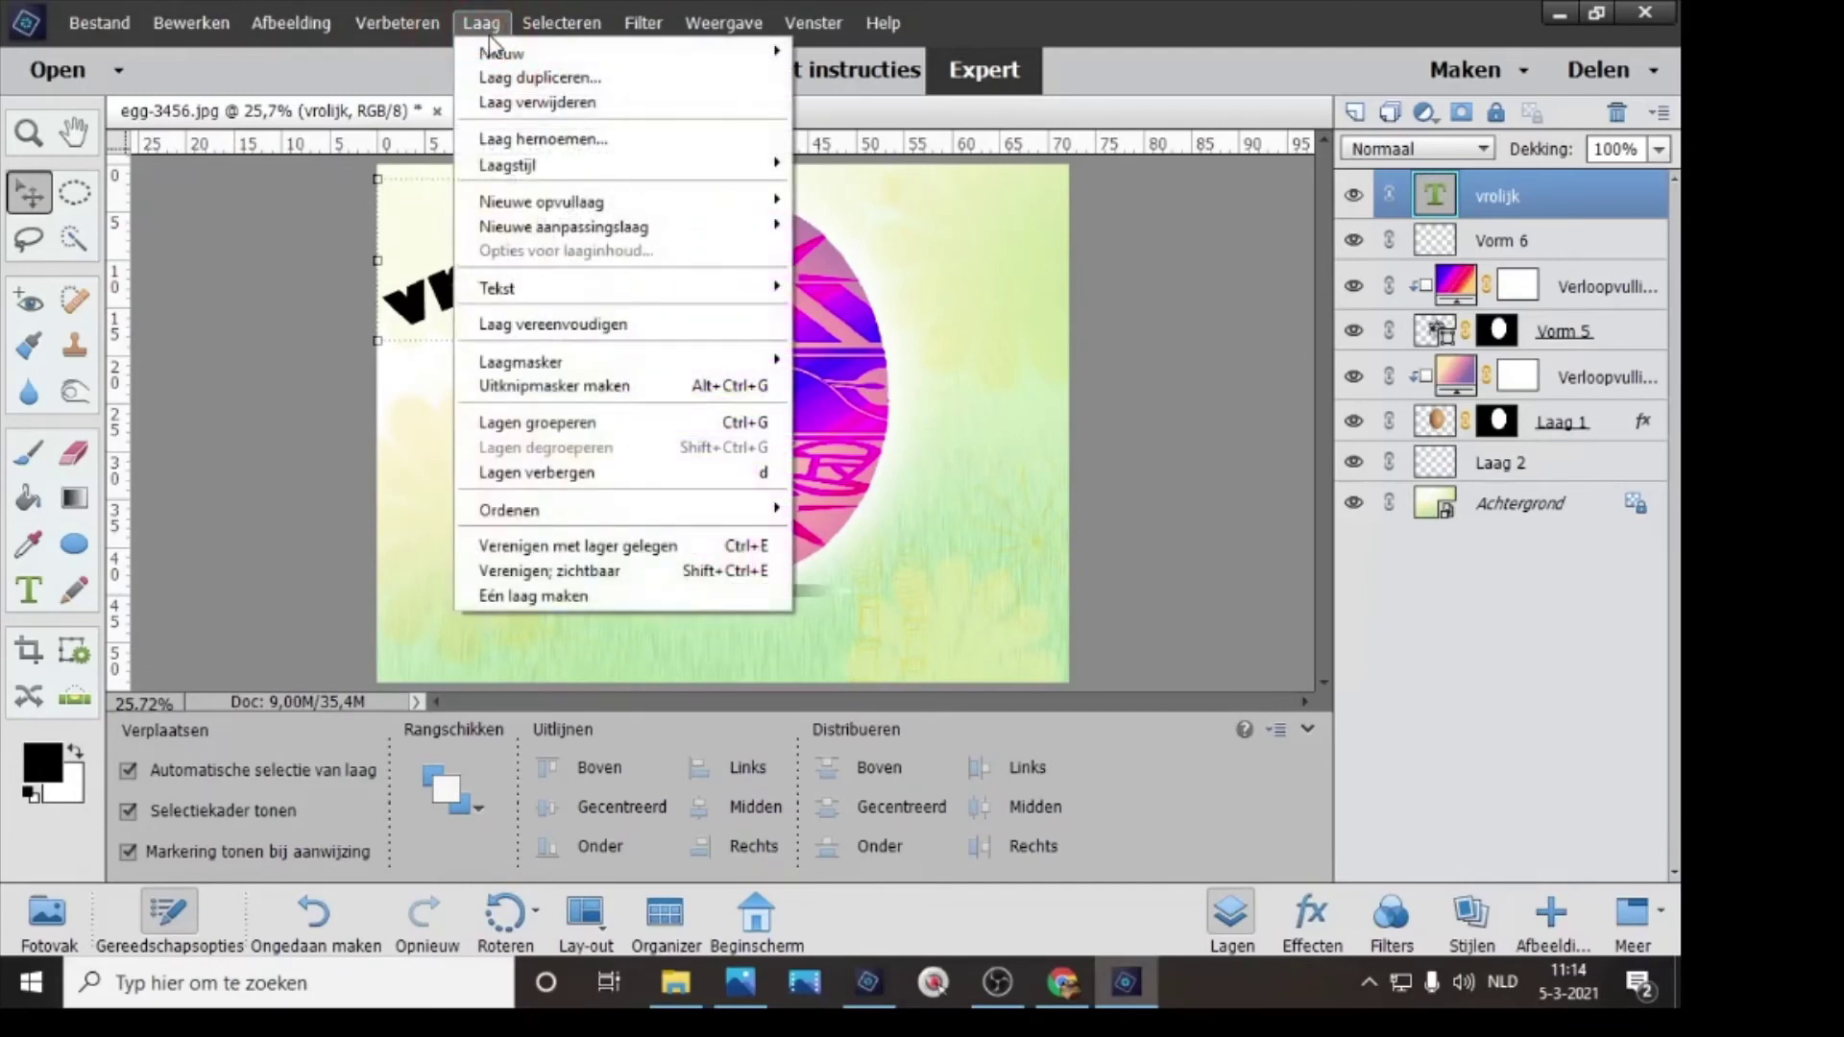
{"action": "mouse_move", "coordinate": [571, 206]}
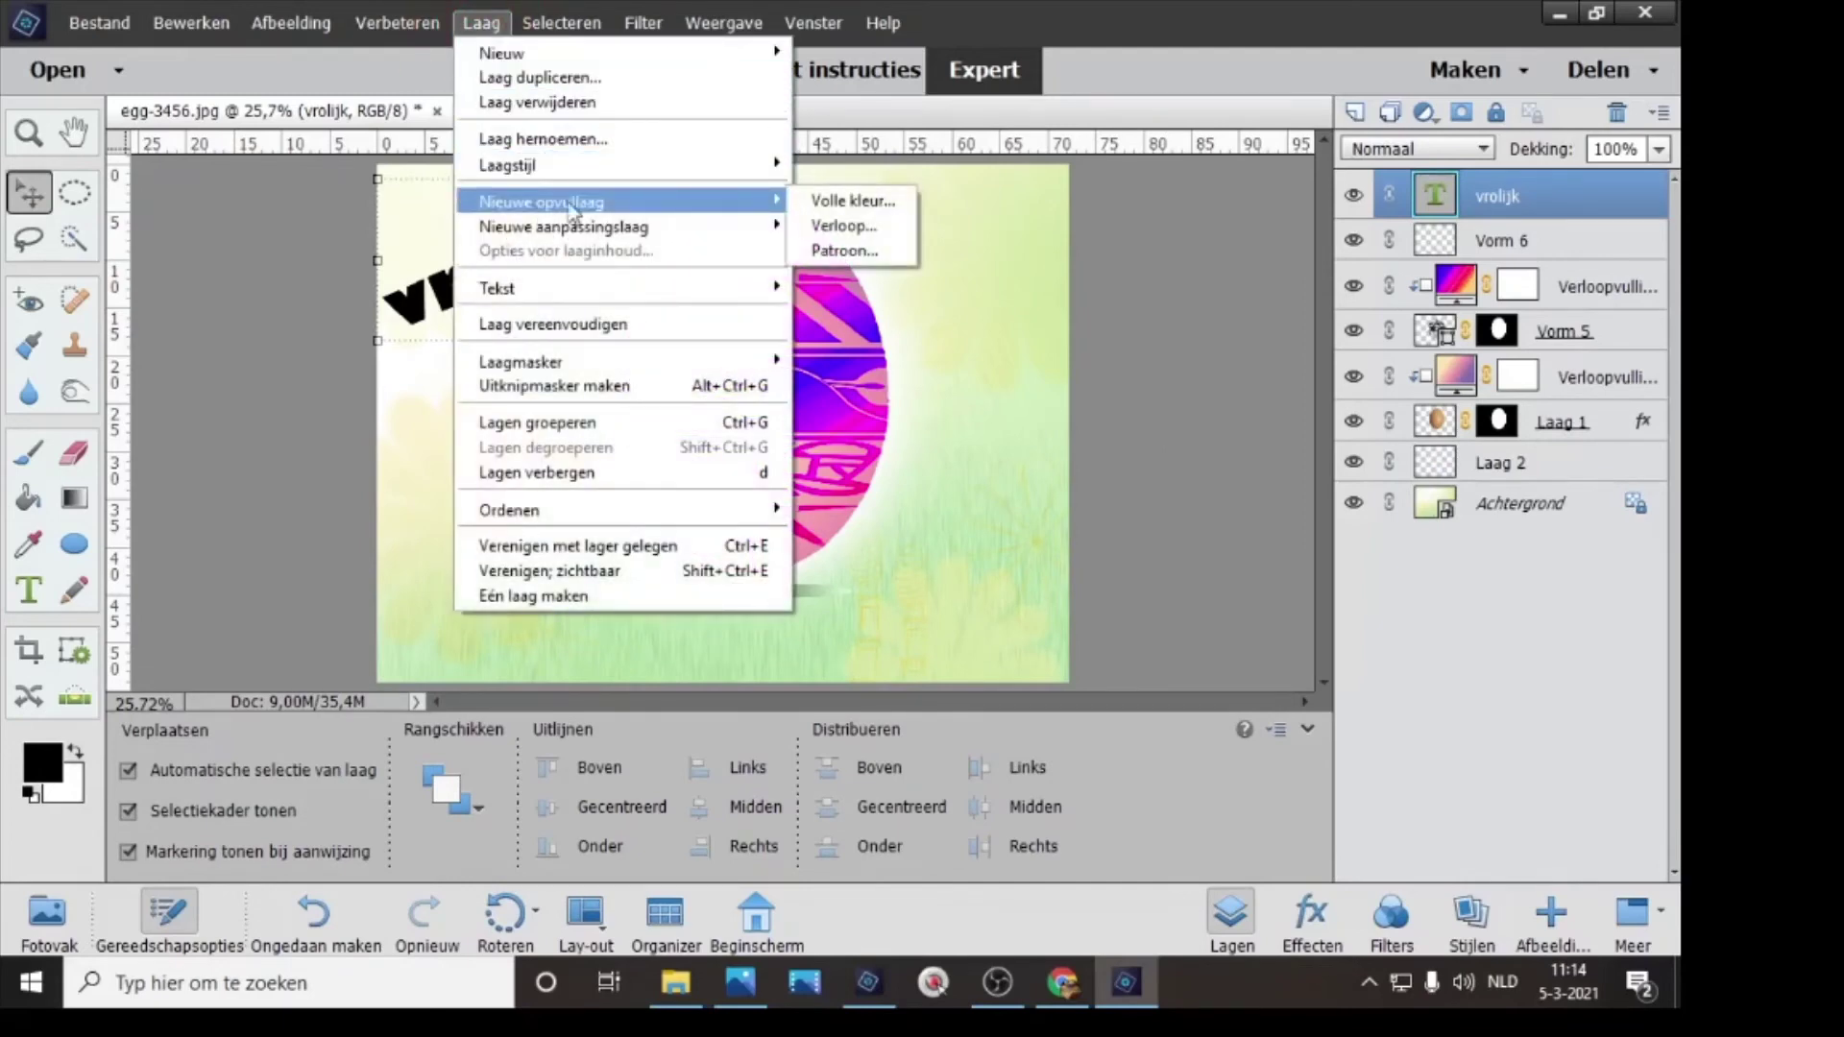
{"action": "left_click", "coordinate": [820, 227]}
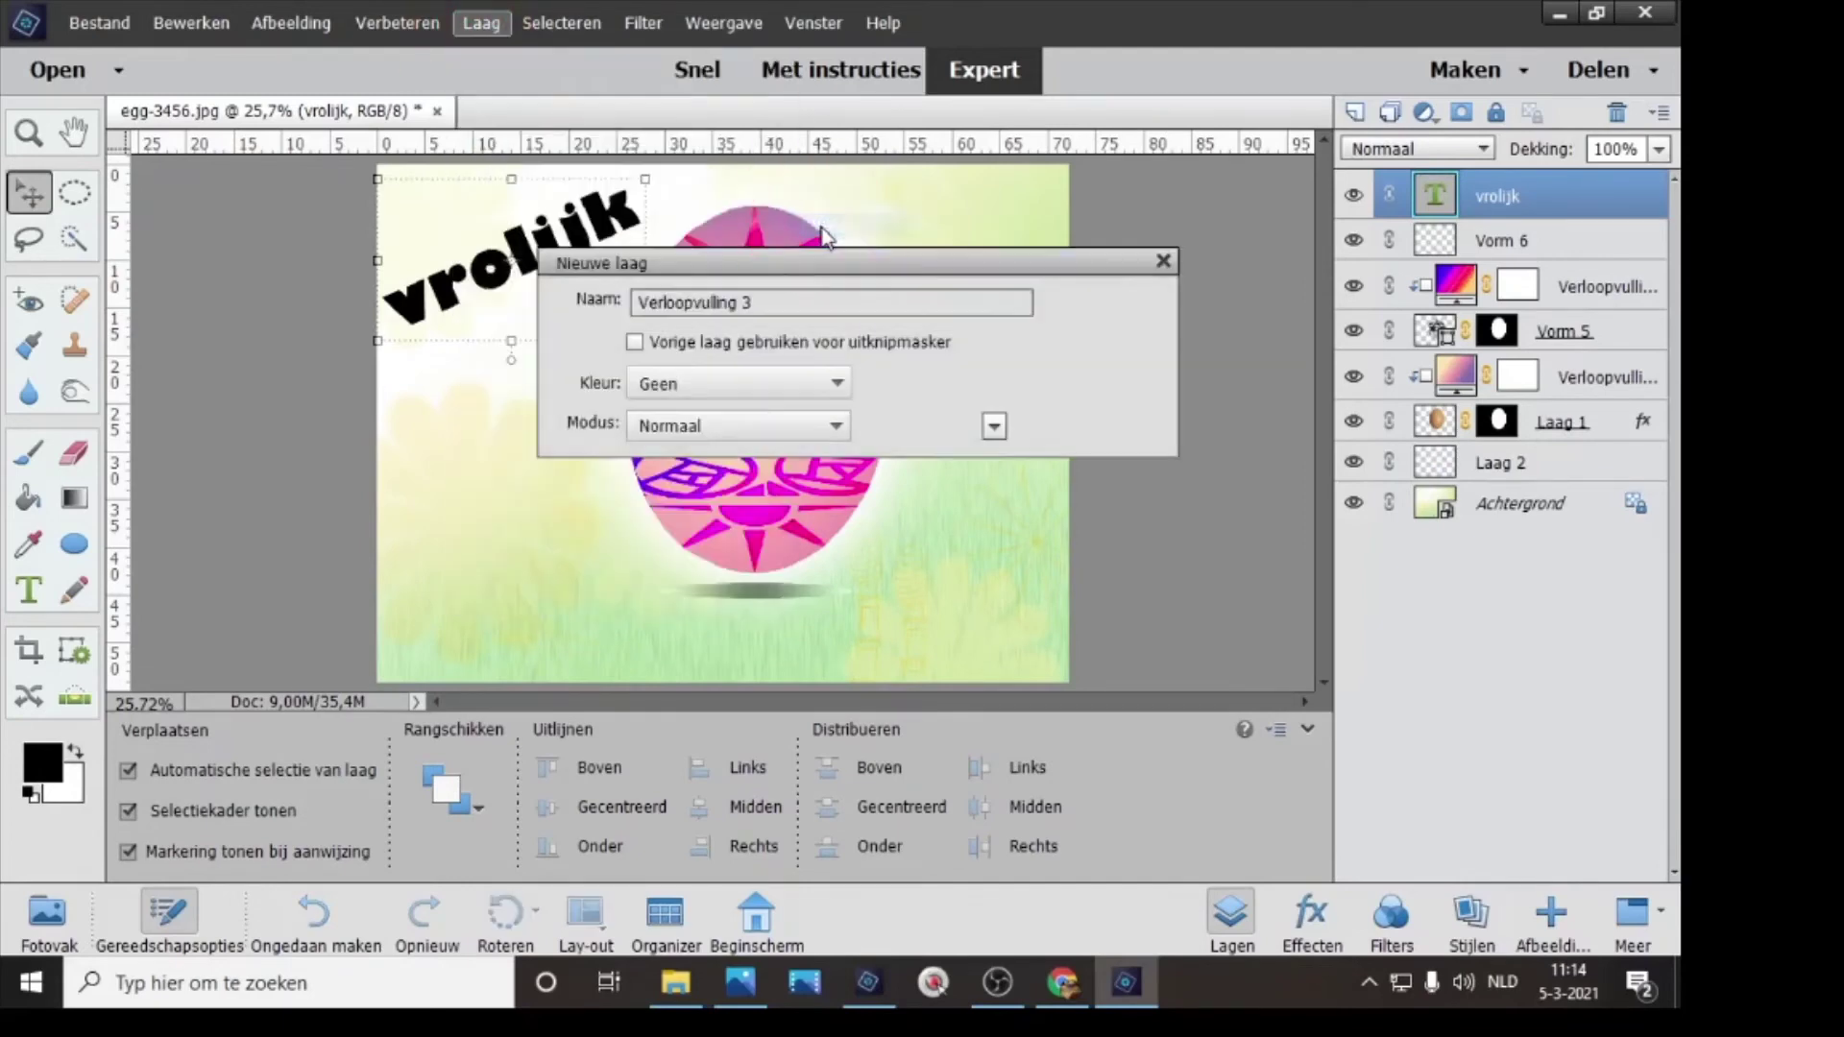
{"action": "left_click", "coordinate": [633, 343]}
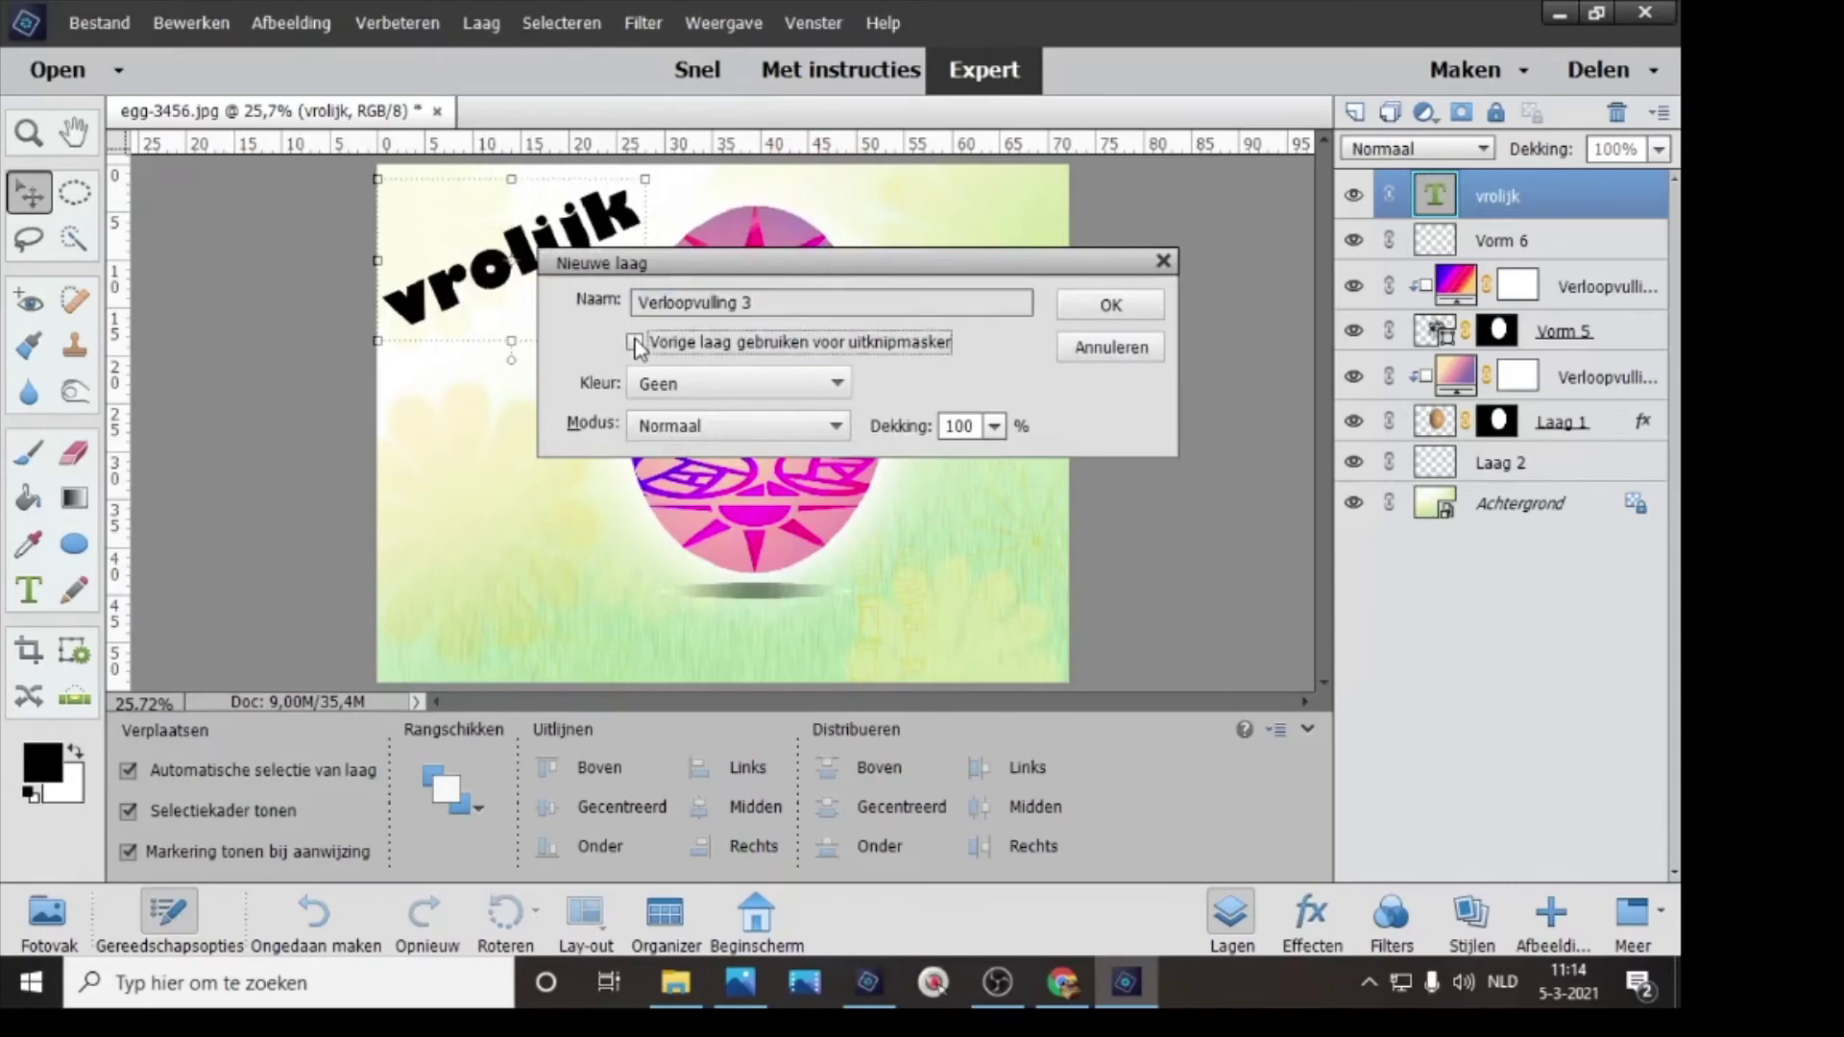
{"action": "left_click", "coordinate": [1110, 306]}
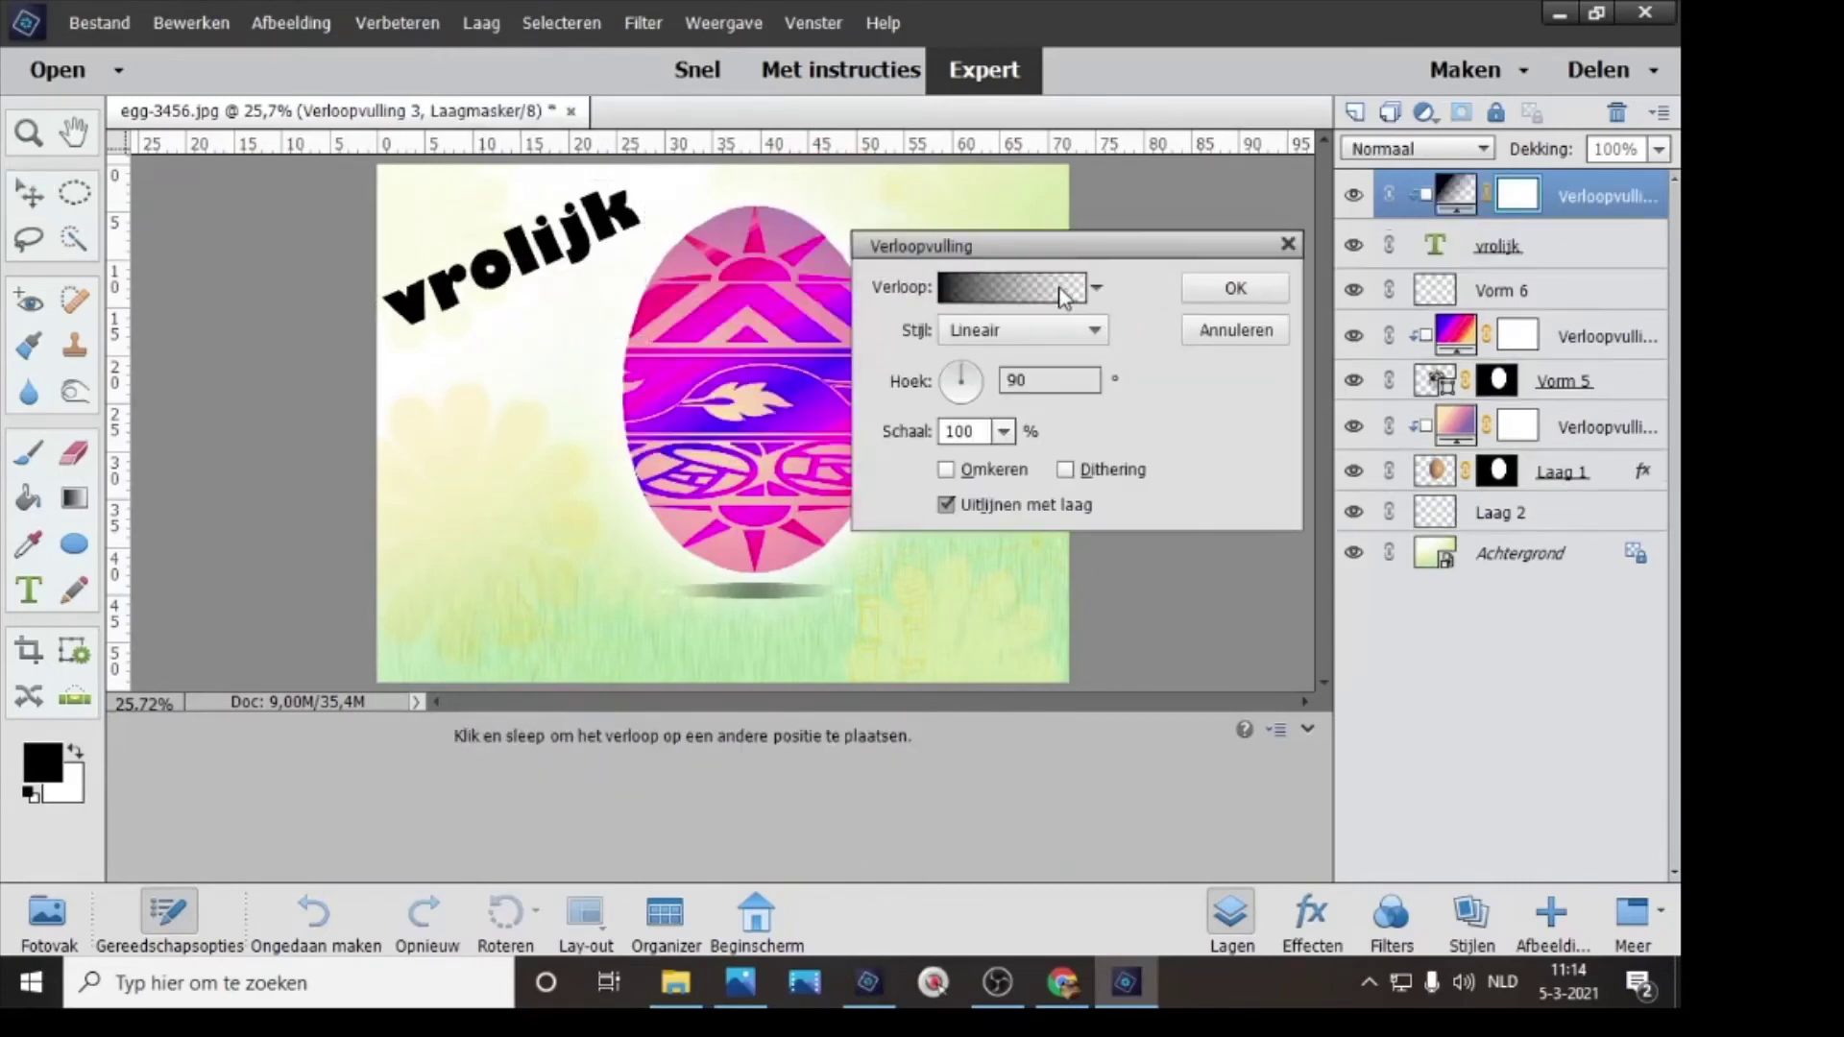
- Choose the Spectrum gradient from the Spectrums presets for the vrolijk fill, with its type set to Effen
{"action": "left_click", "coordinate": [1060, 290]}
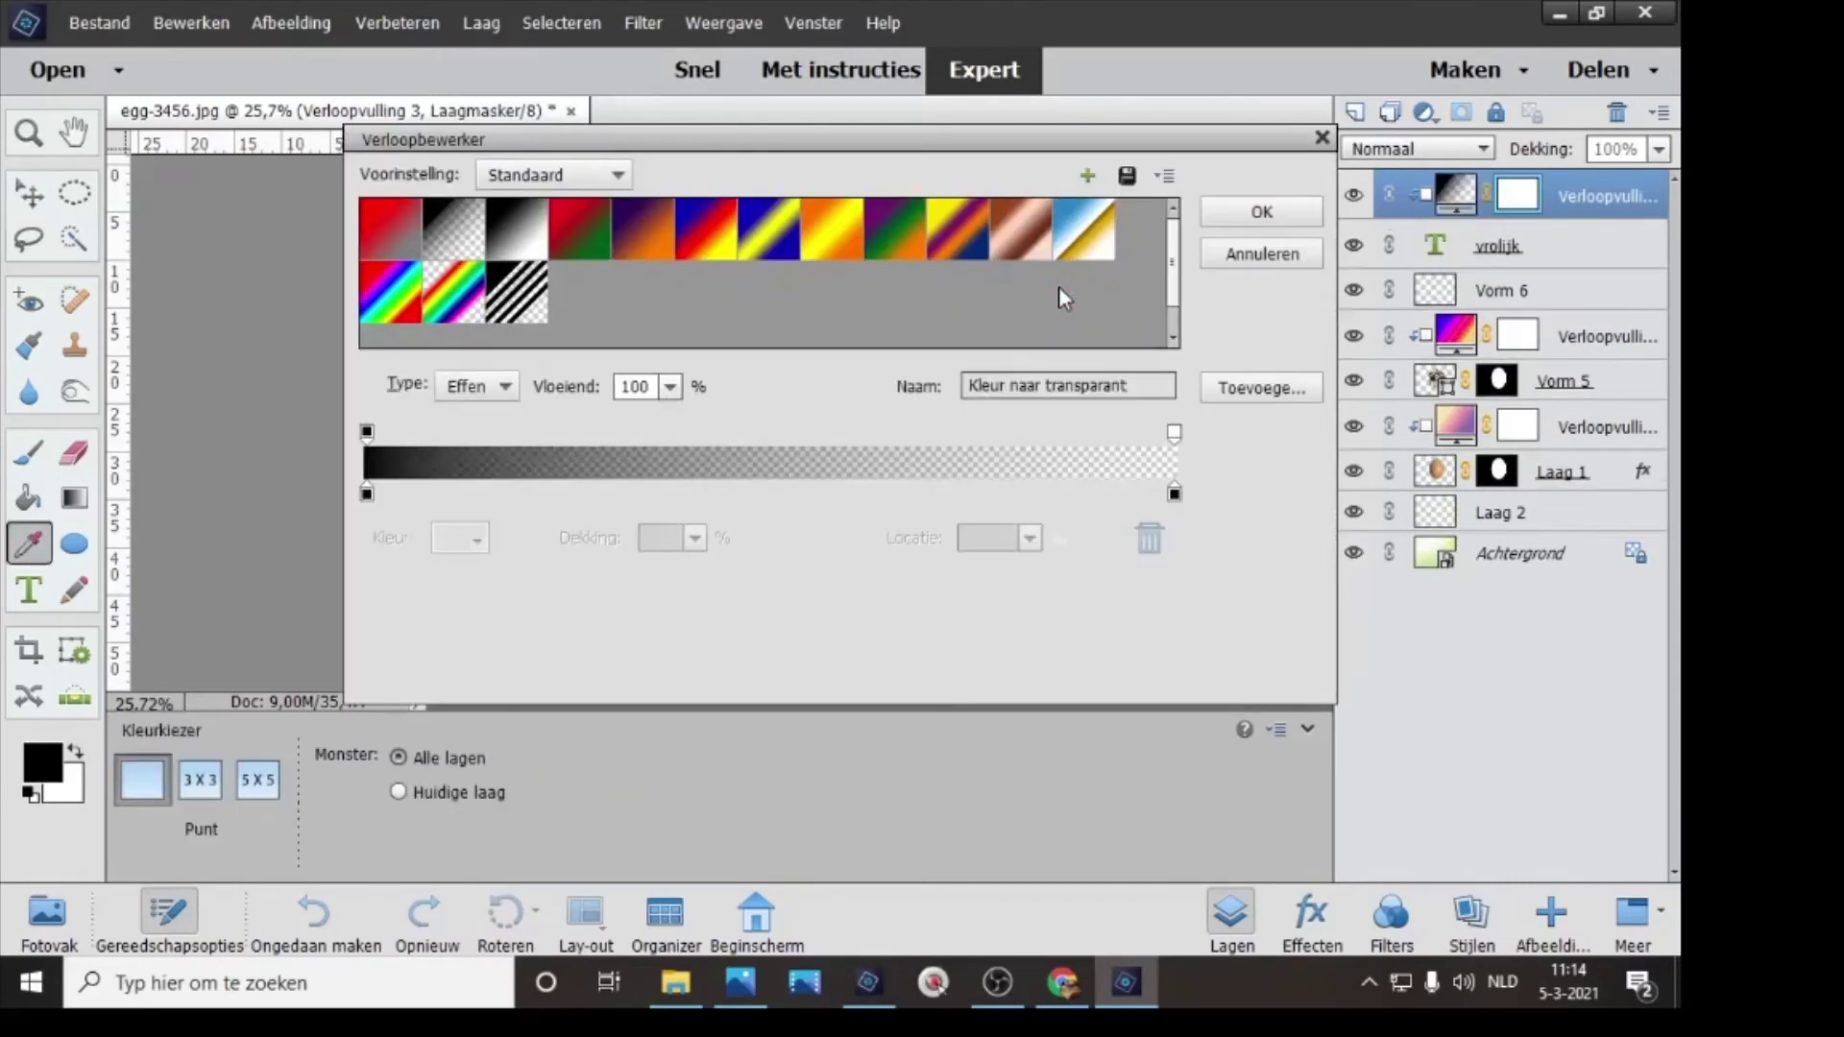
{"action": "left_click", "coordinate": [545, 179]}
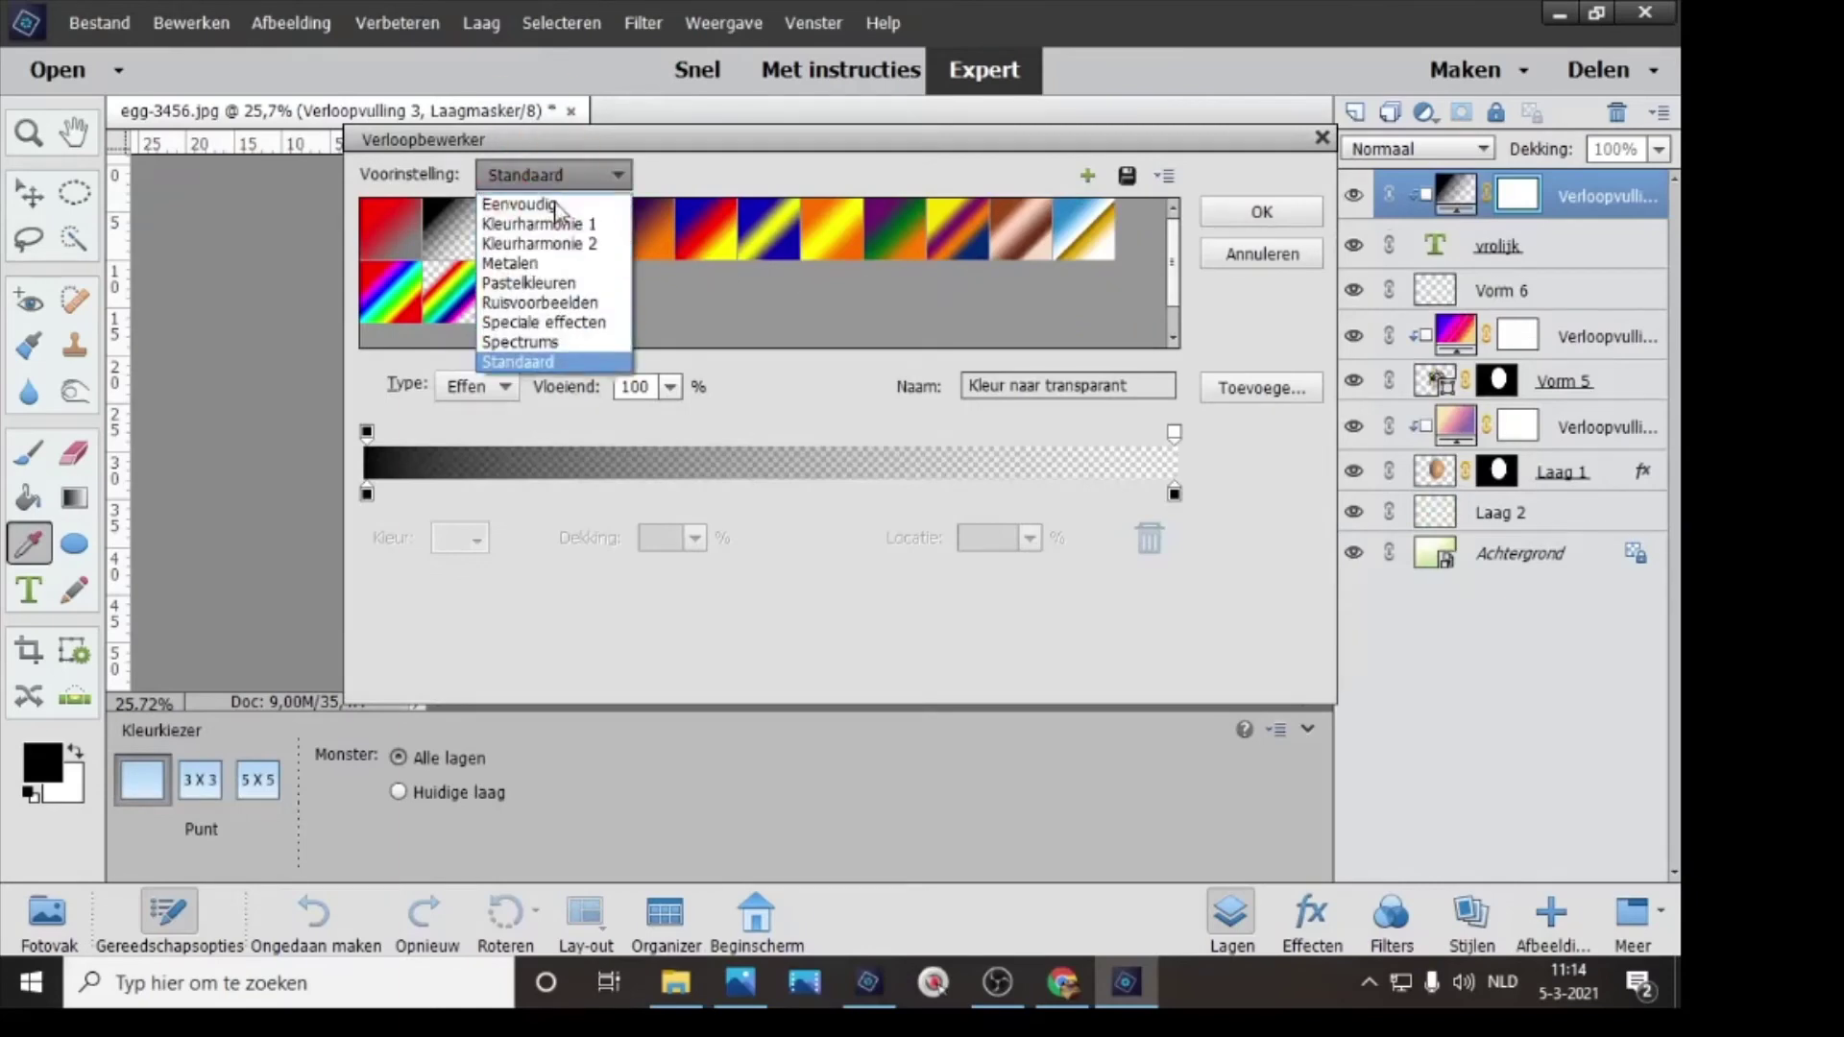
{"action": "left_click", "coordinate": [542, 339]}
{"action": "left_click", "coordinate": [400, 228]}
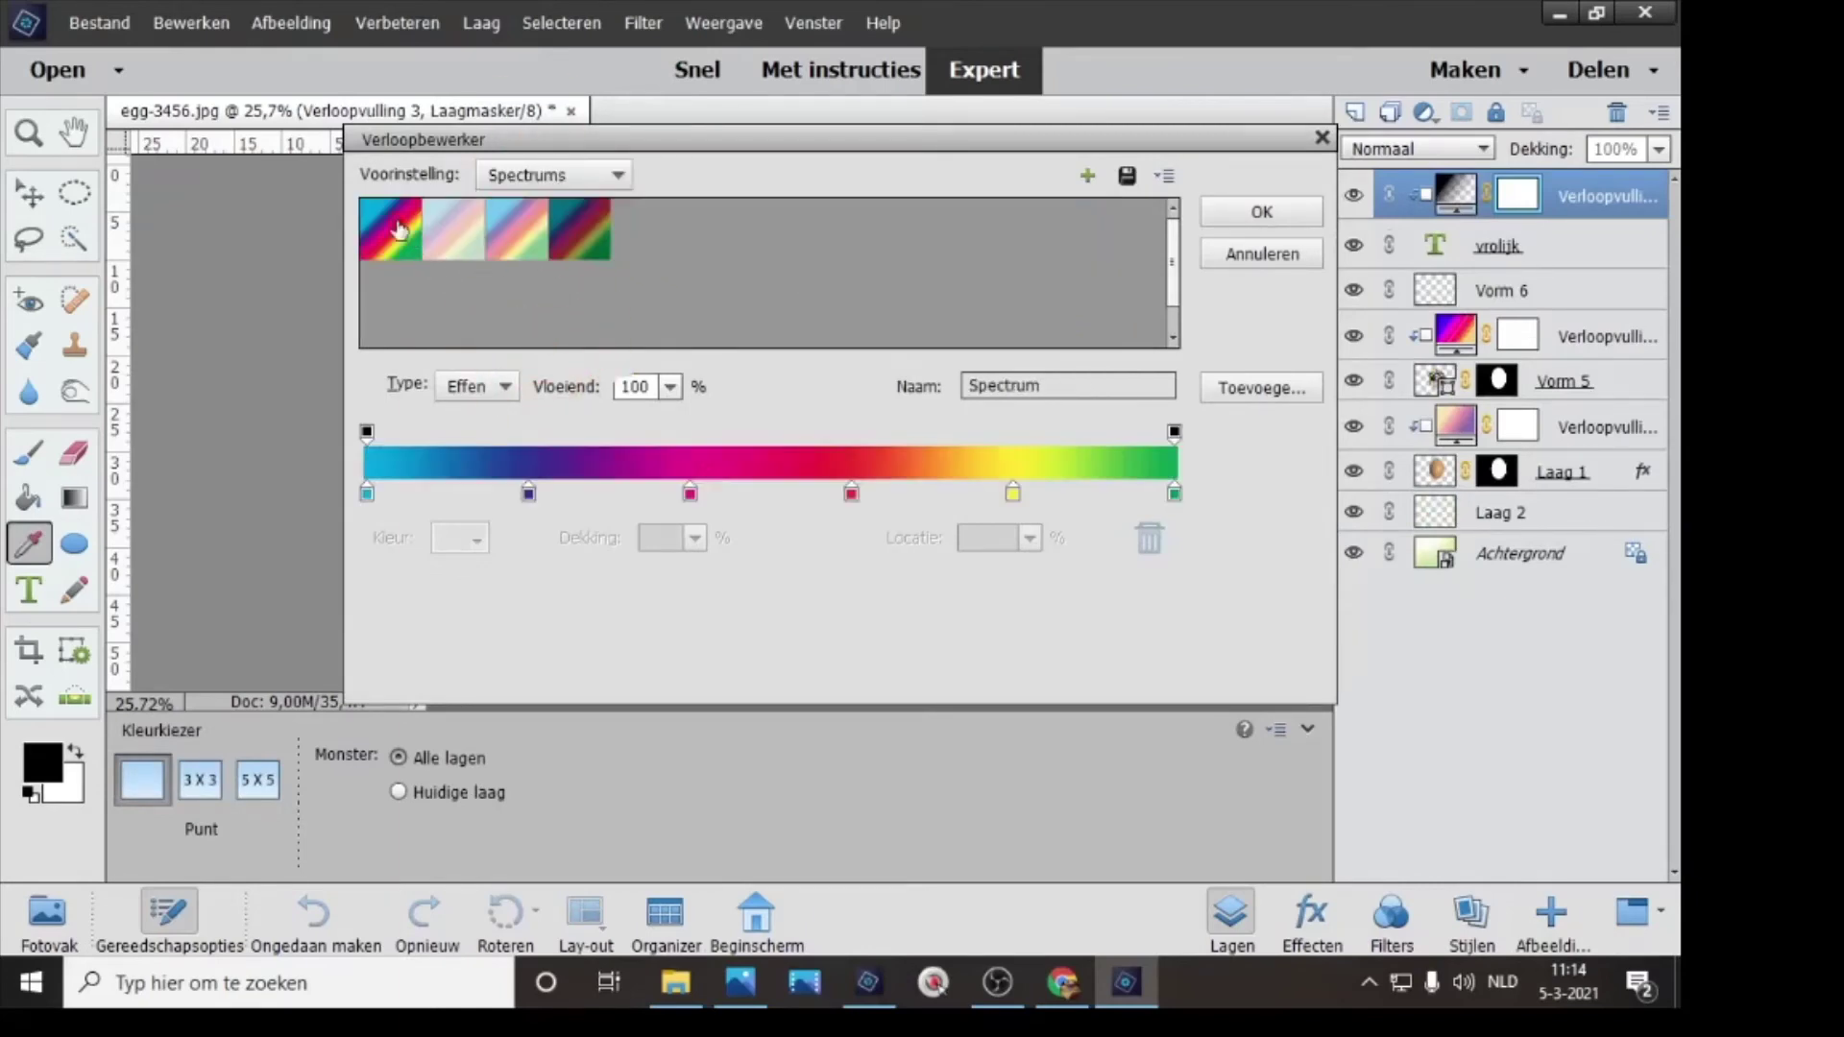
{"action": "double_click", "coordinate": [400, 228]}
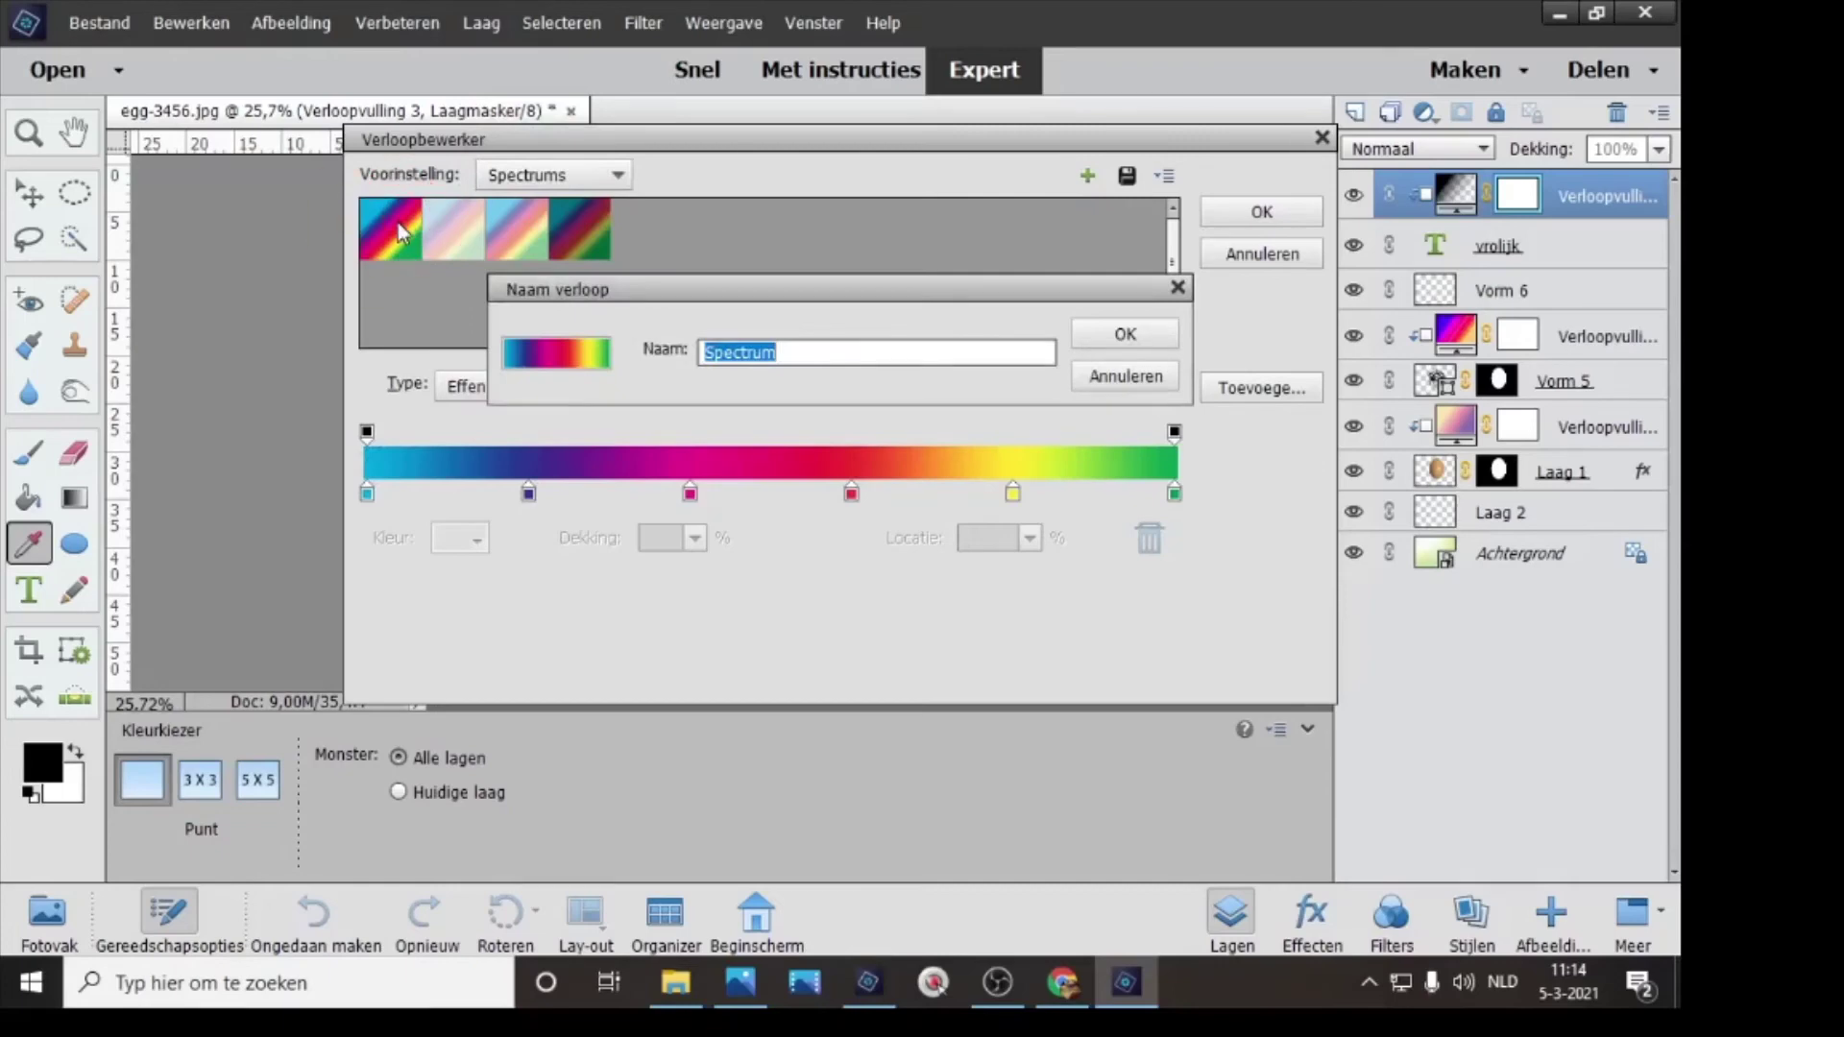
{"action": "left_click", "coordinate": [1125, 335]}
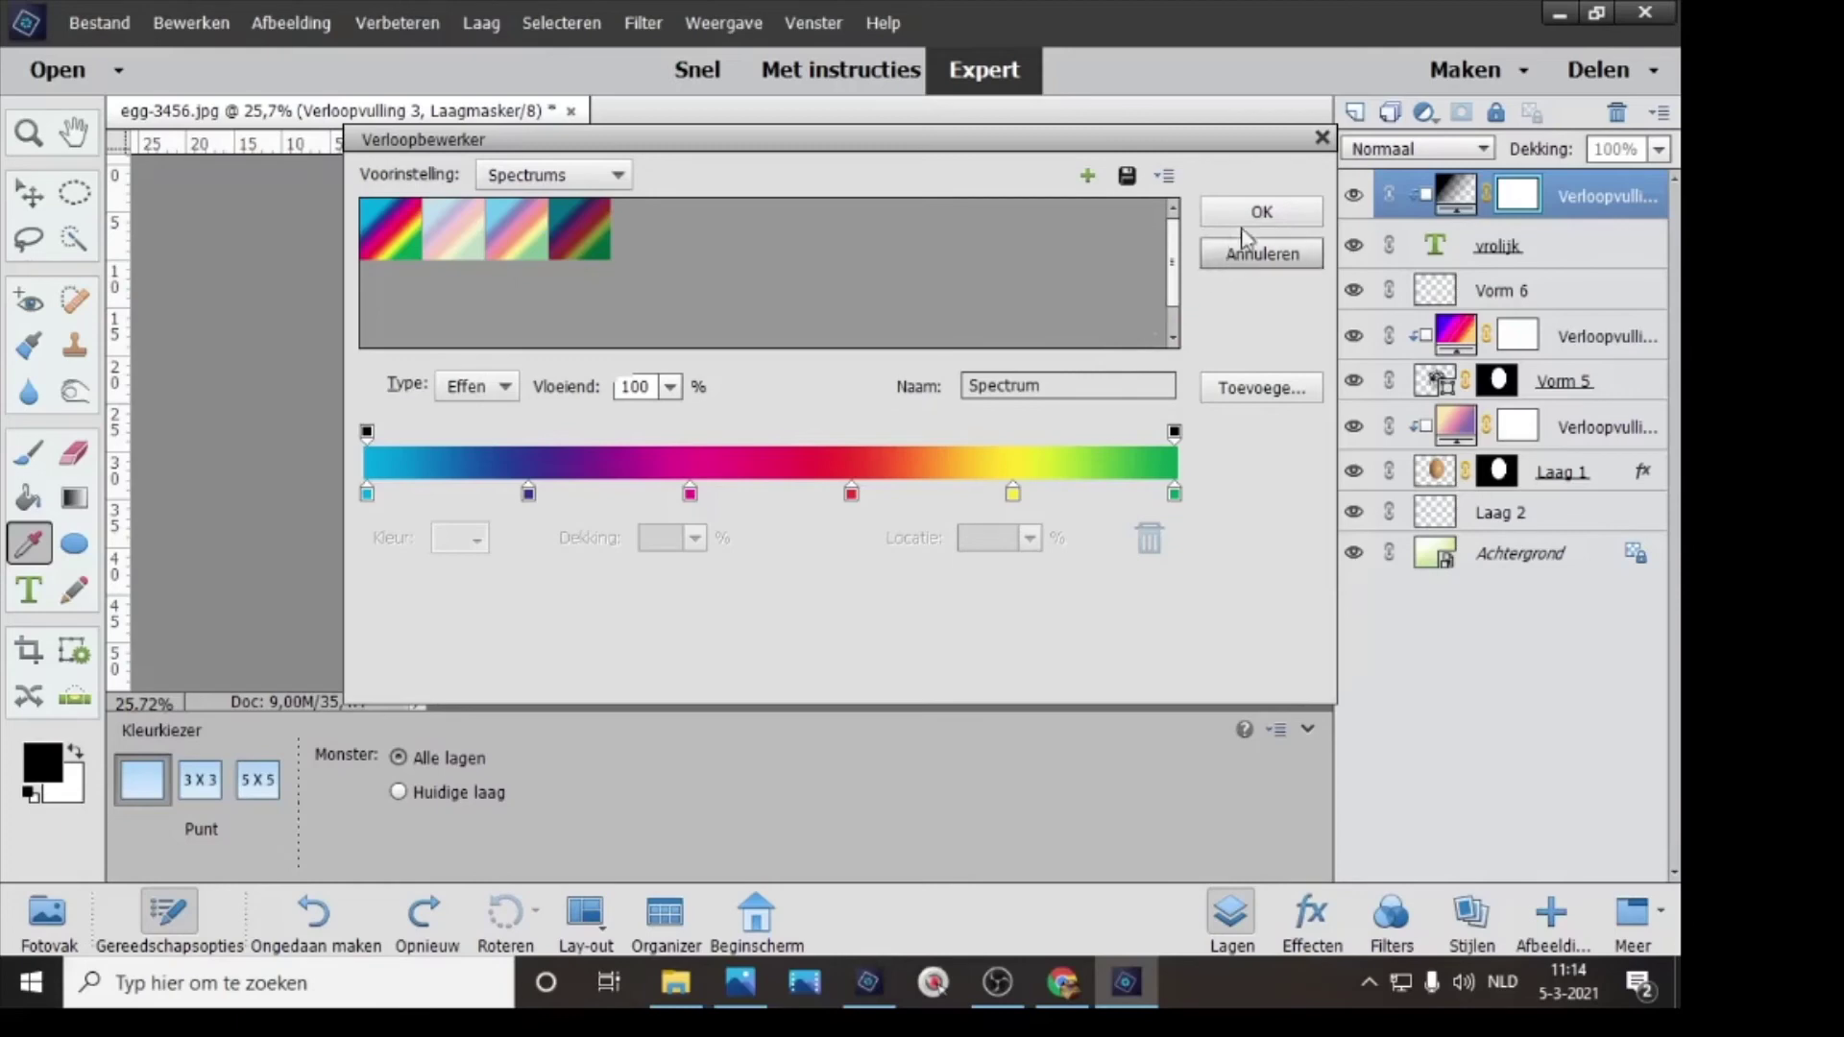
{"action": "left_click", "coordinate": [501, 389]}
{"action": "left_click", "coordinate": [462, 438]}
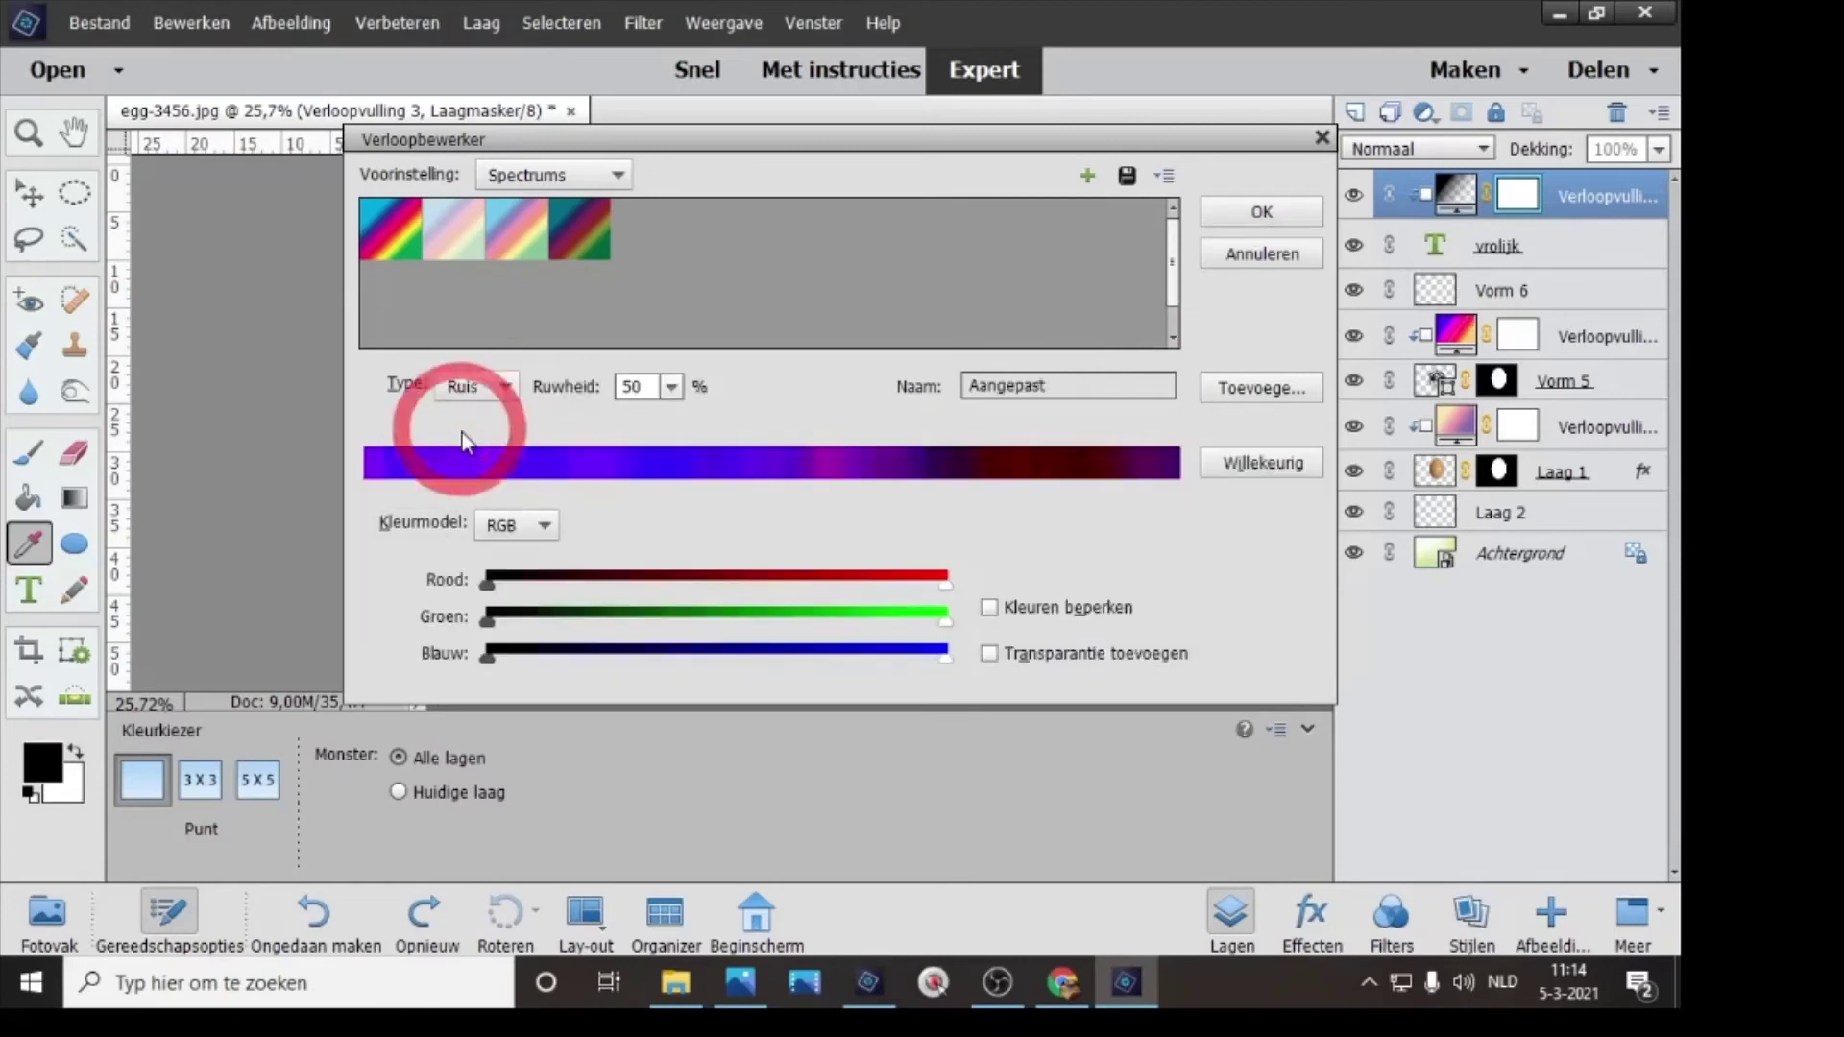
{"action": "left_click", "coordinate": [503, 384]}
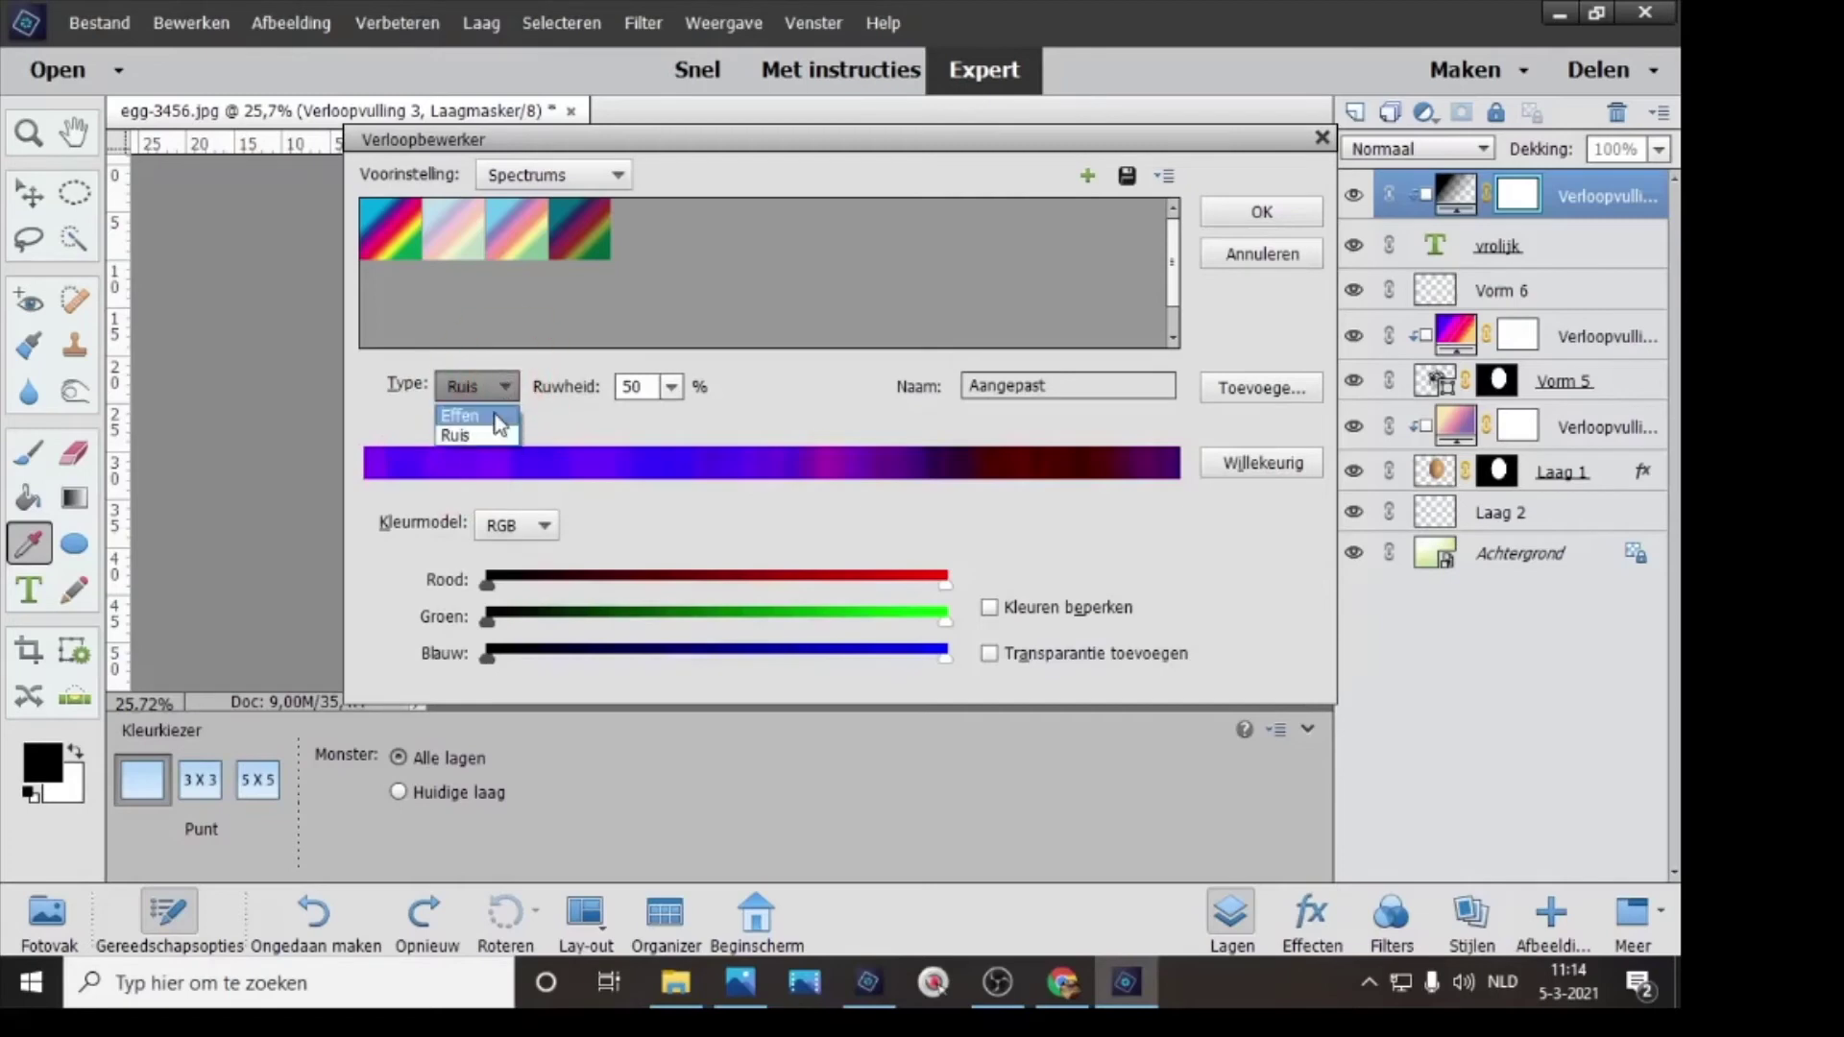
{"action": "left_click", "coordinate": [485, 411]}
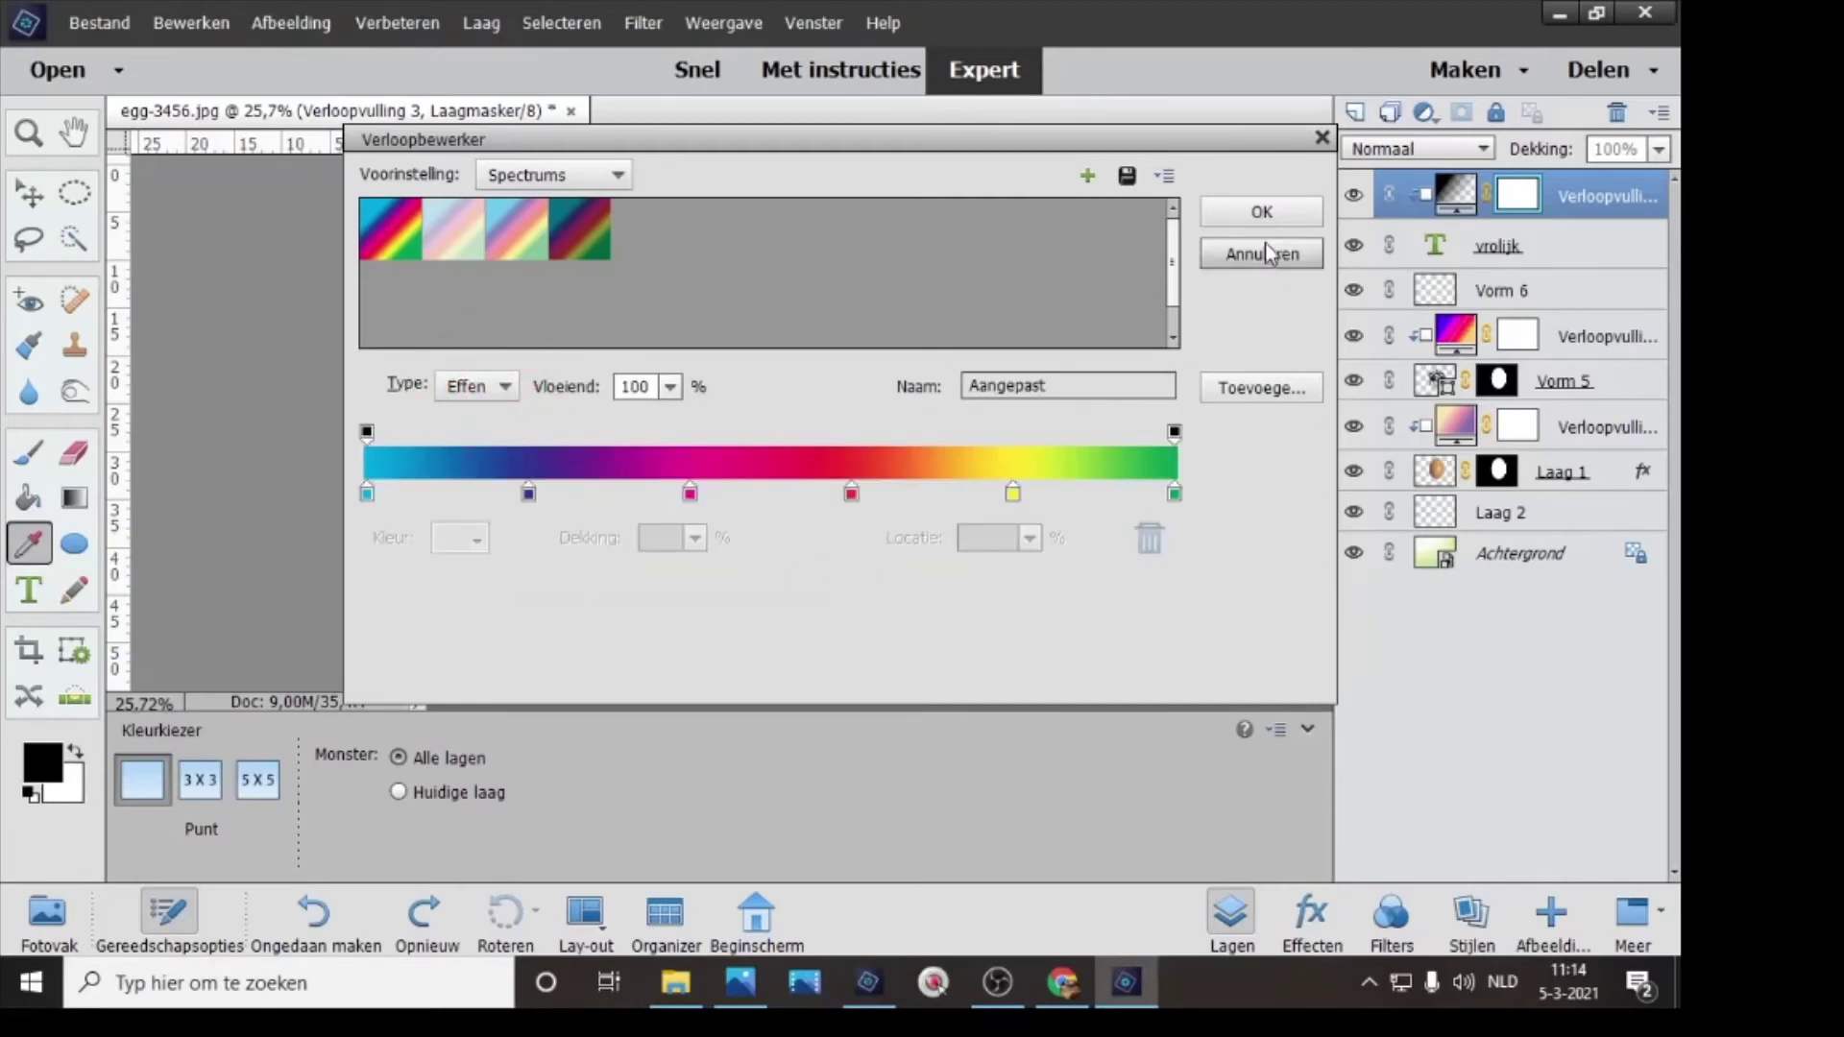
{"action": "left_click", "coordinate": [1261, 212]}
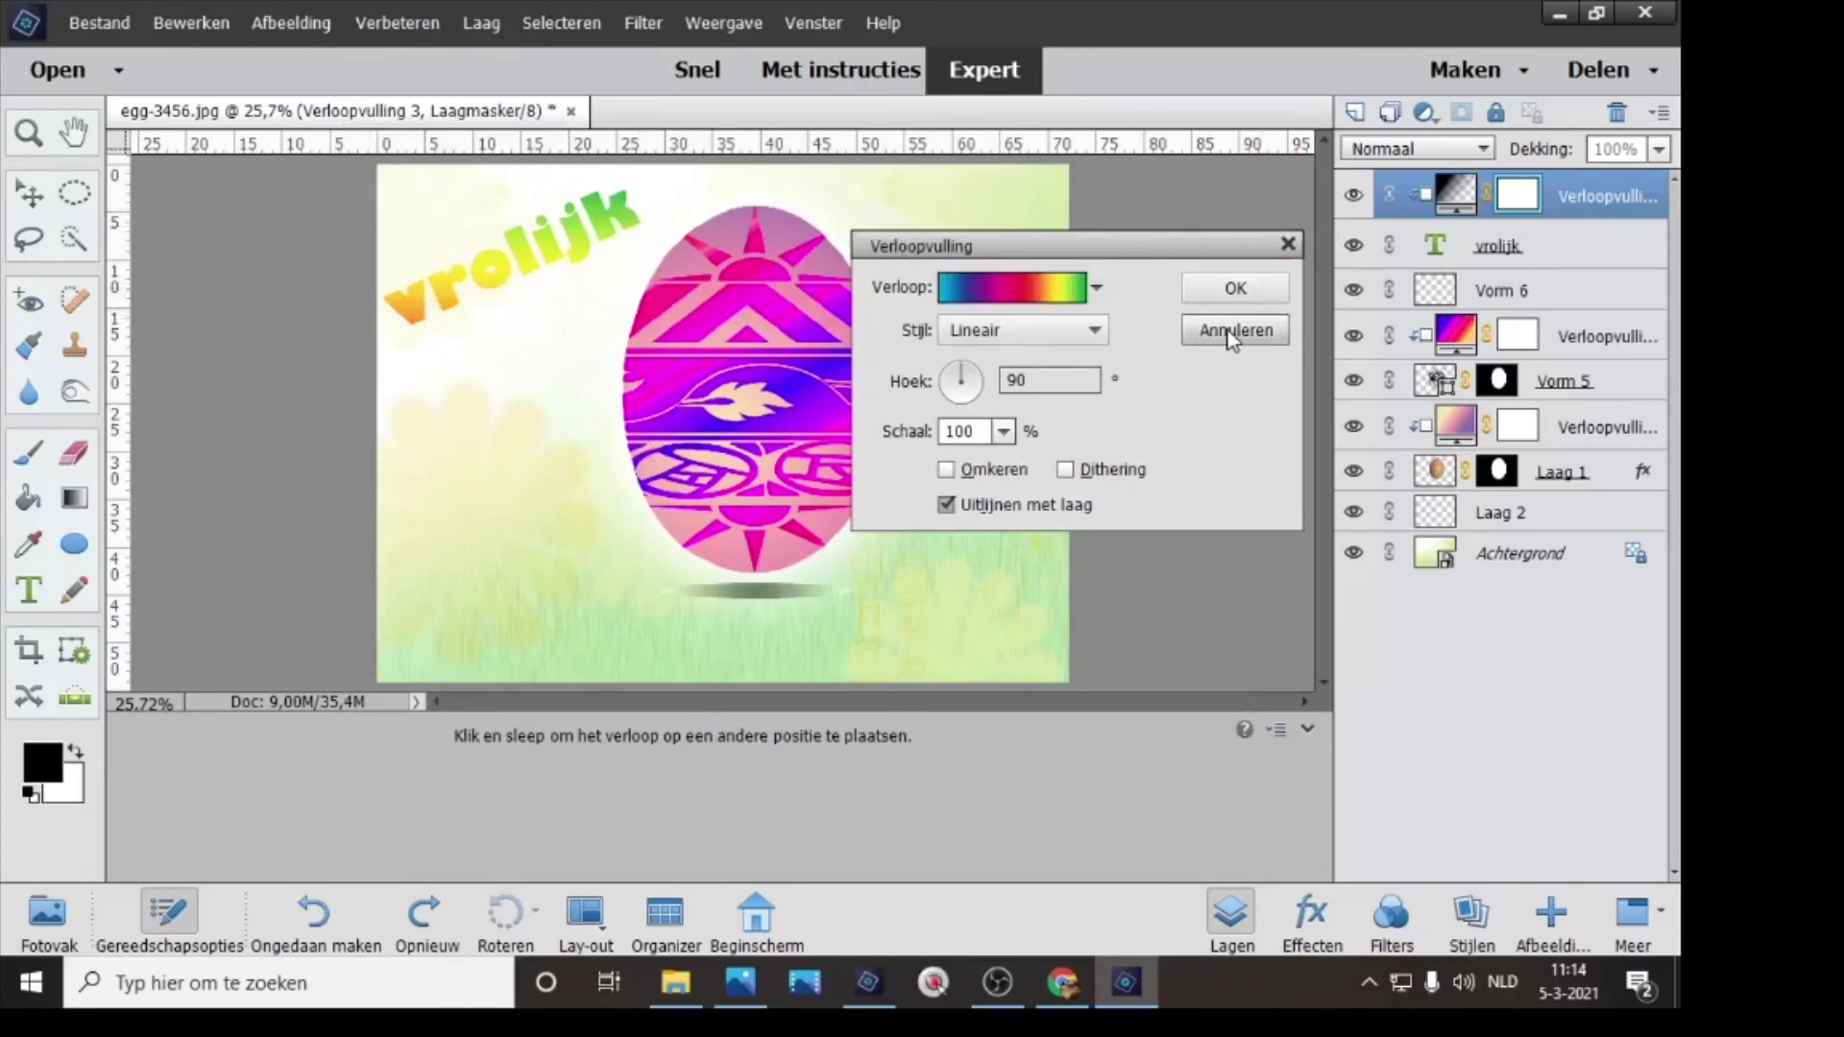
- Try the Radiaal, Hoek, Gereflecteerd, Ruit and Lineair gradient styles on the vrolijk text
{"action": "left_click", "coordinate": [1062, 331]}
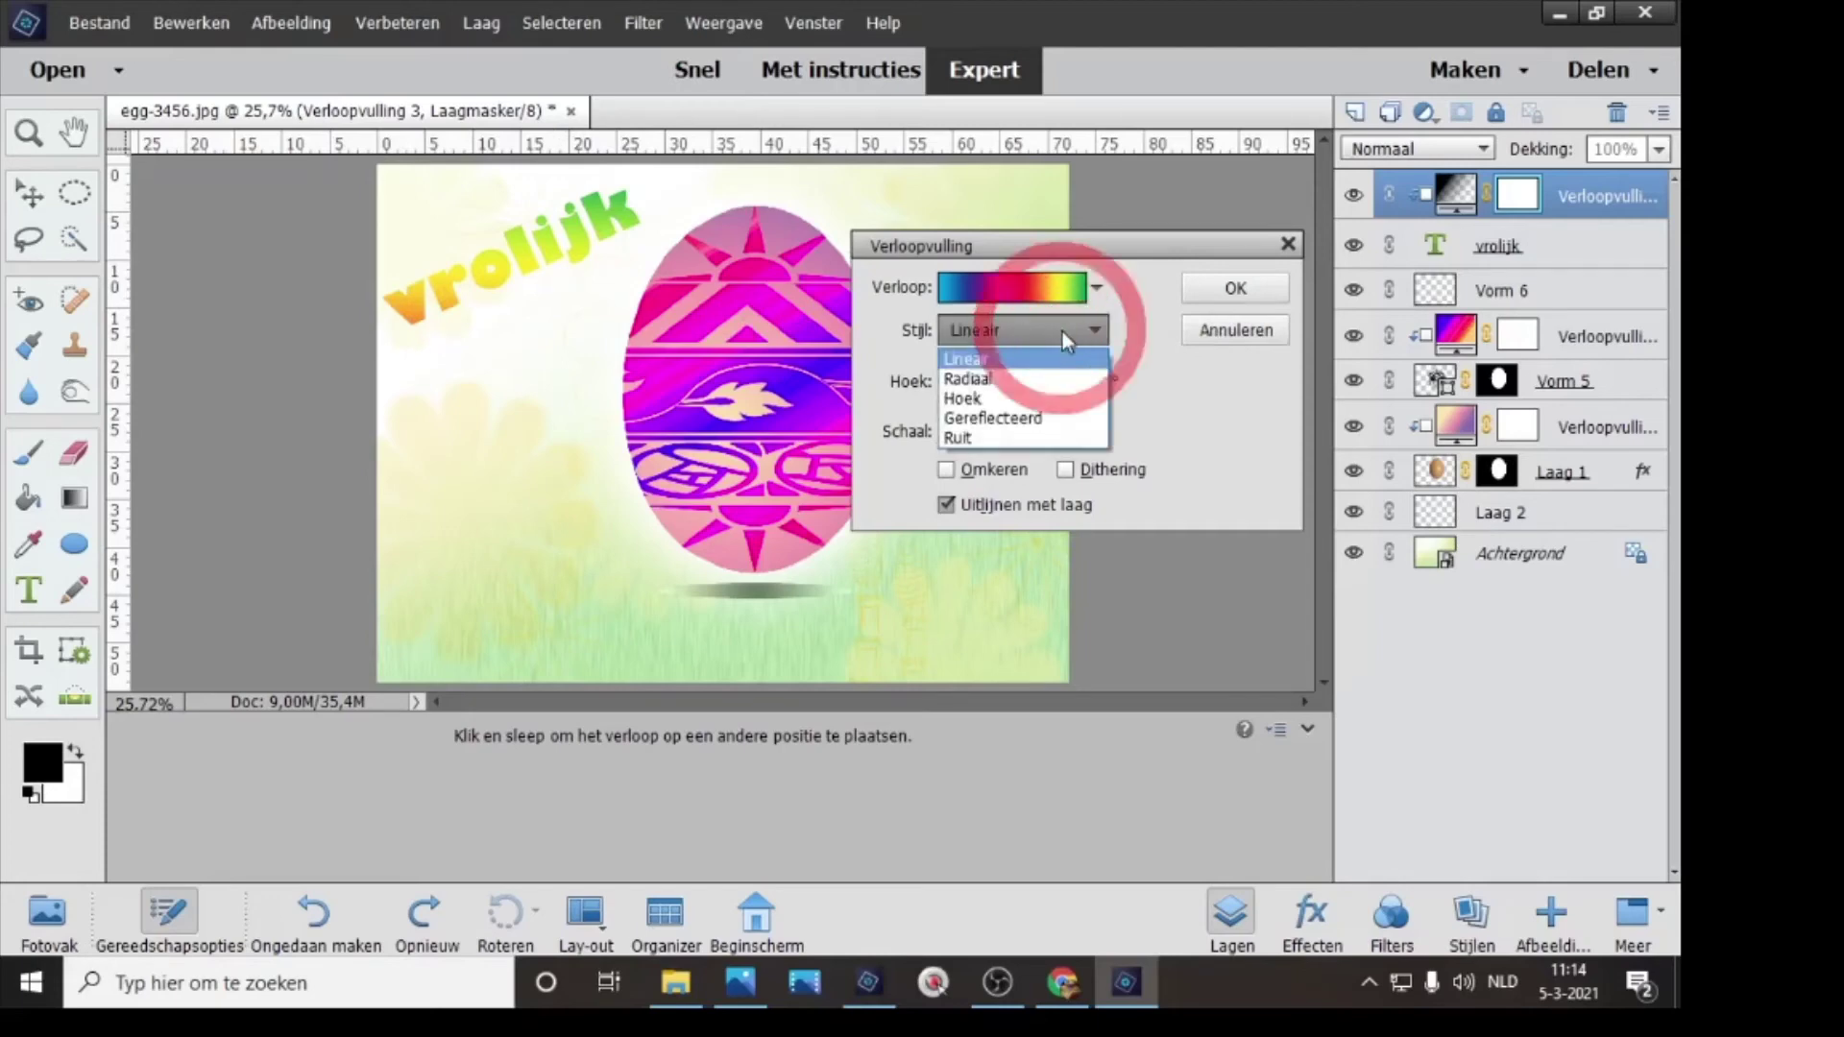
{"action": "left_click", "coordinate": [978, 385]}
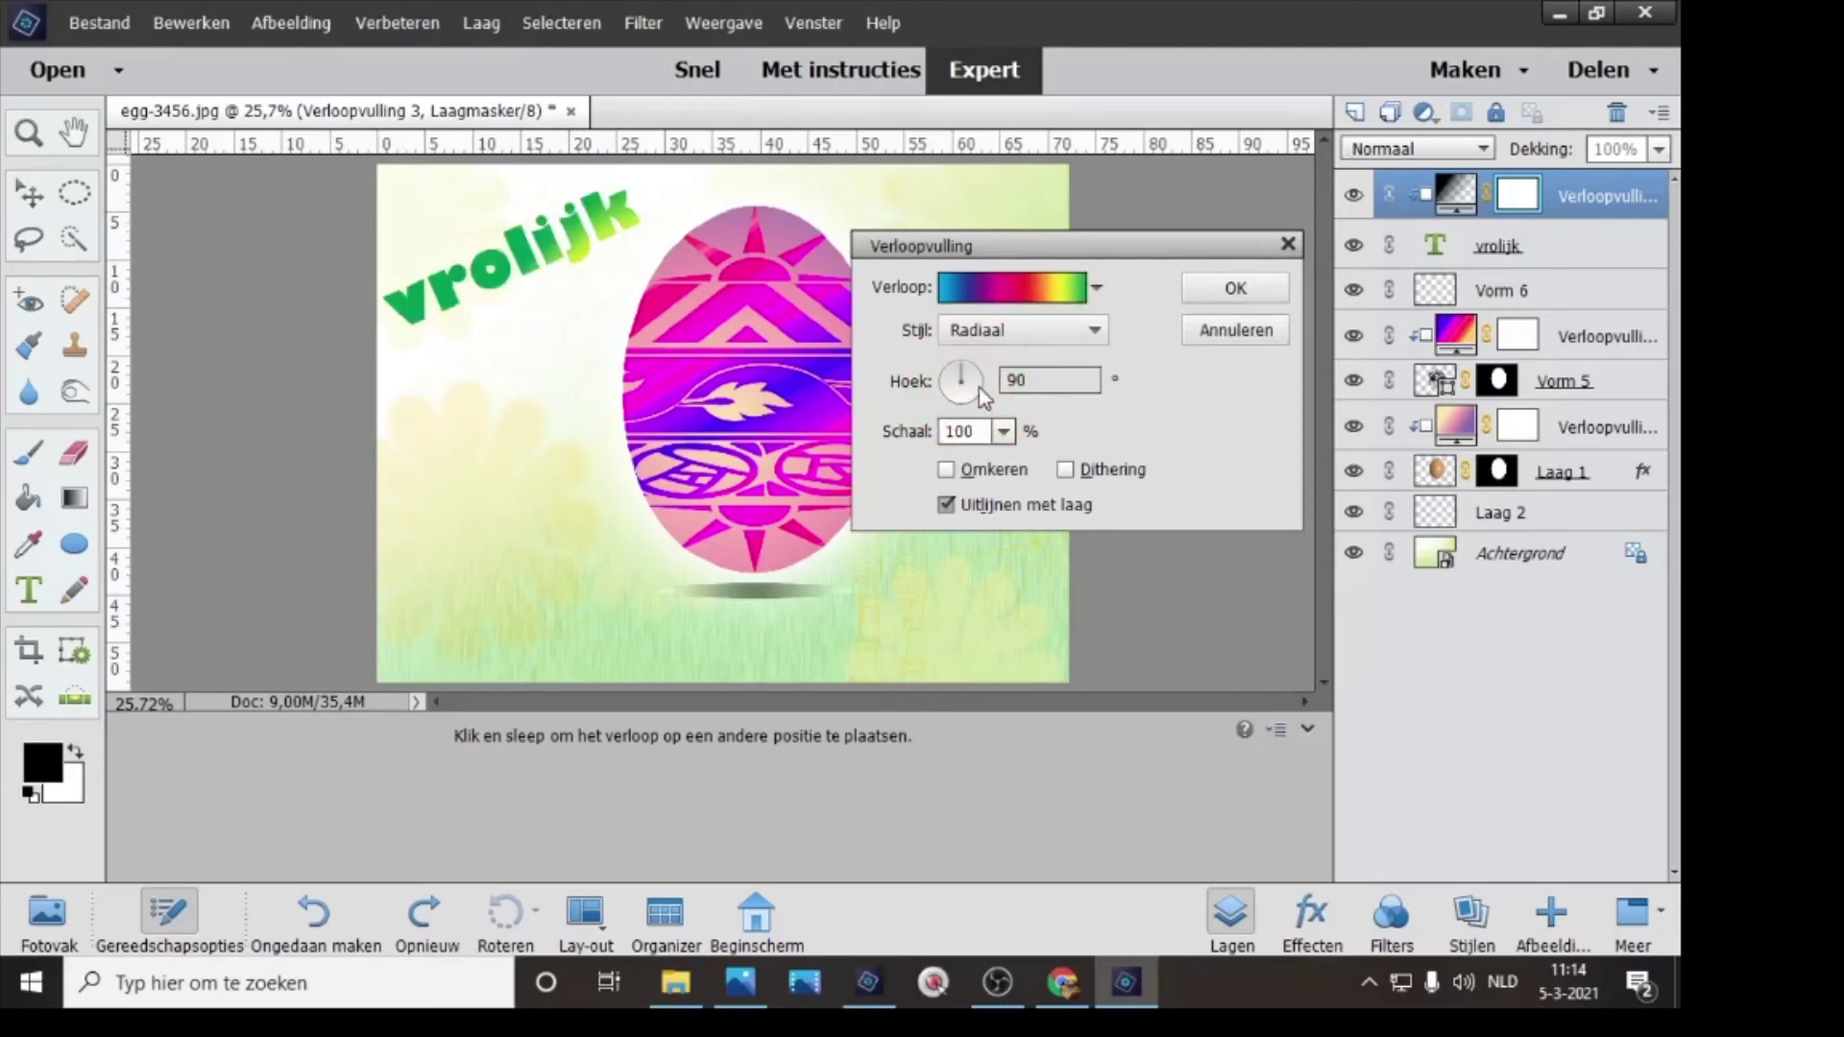
{"action": "left_click", "coordinate": [1016, 333]}
{"action": "left_click", "coordinate": [967, 399]}
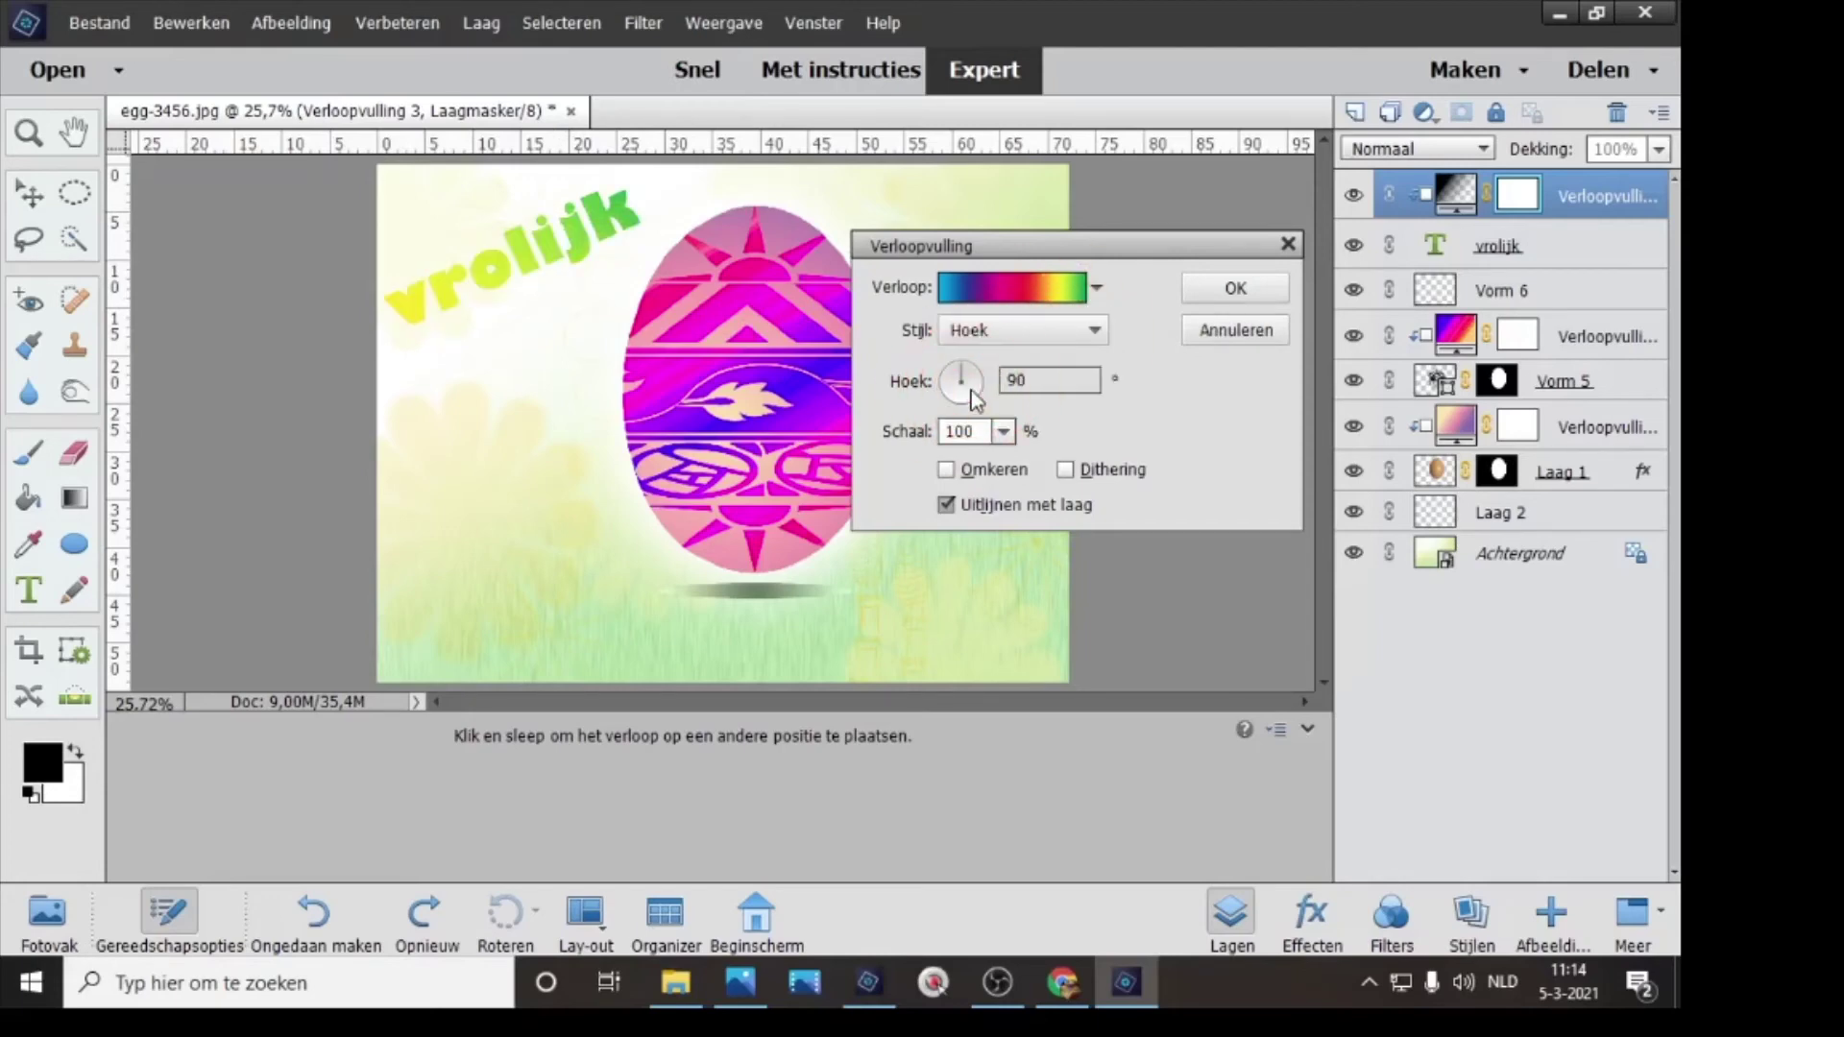
{"action": "left_click", "coordinate": [1004, 329]}
{"action": "left_click", "coordinate": [999, 419]}
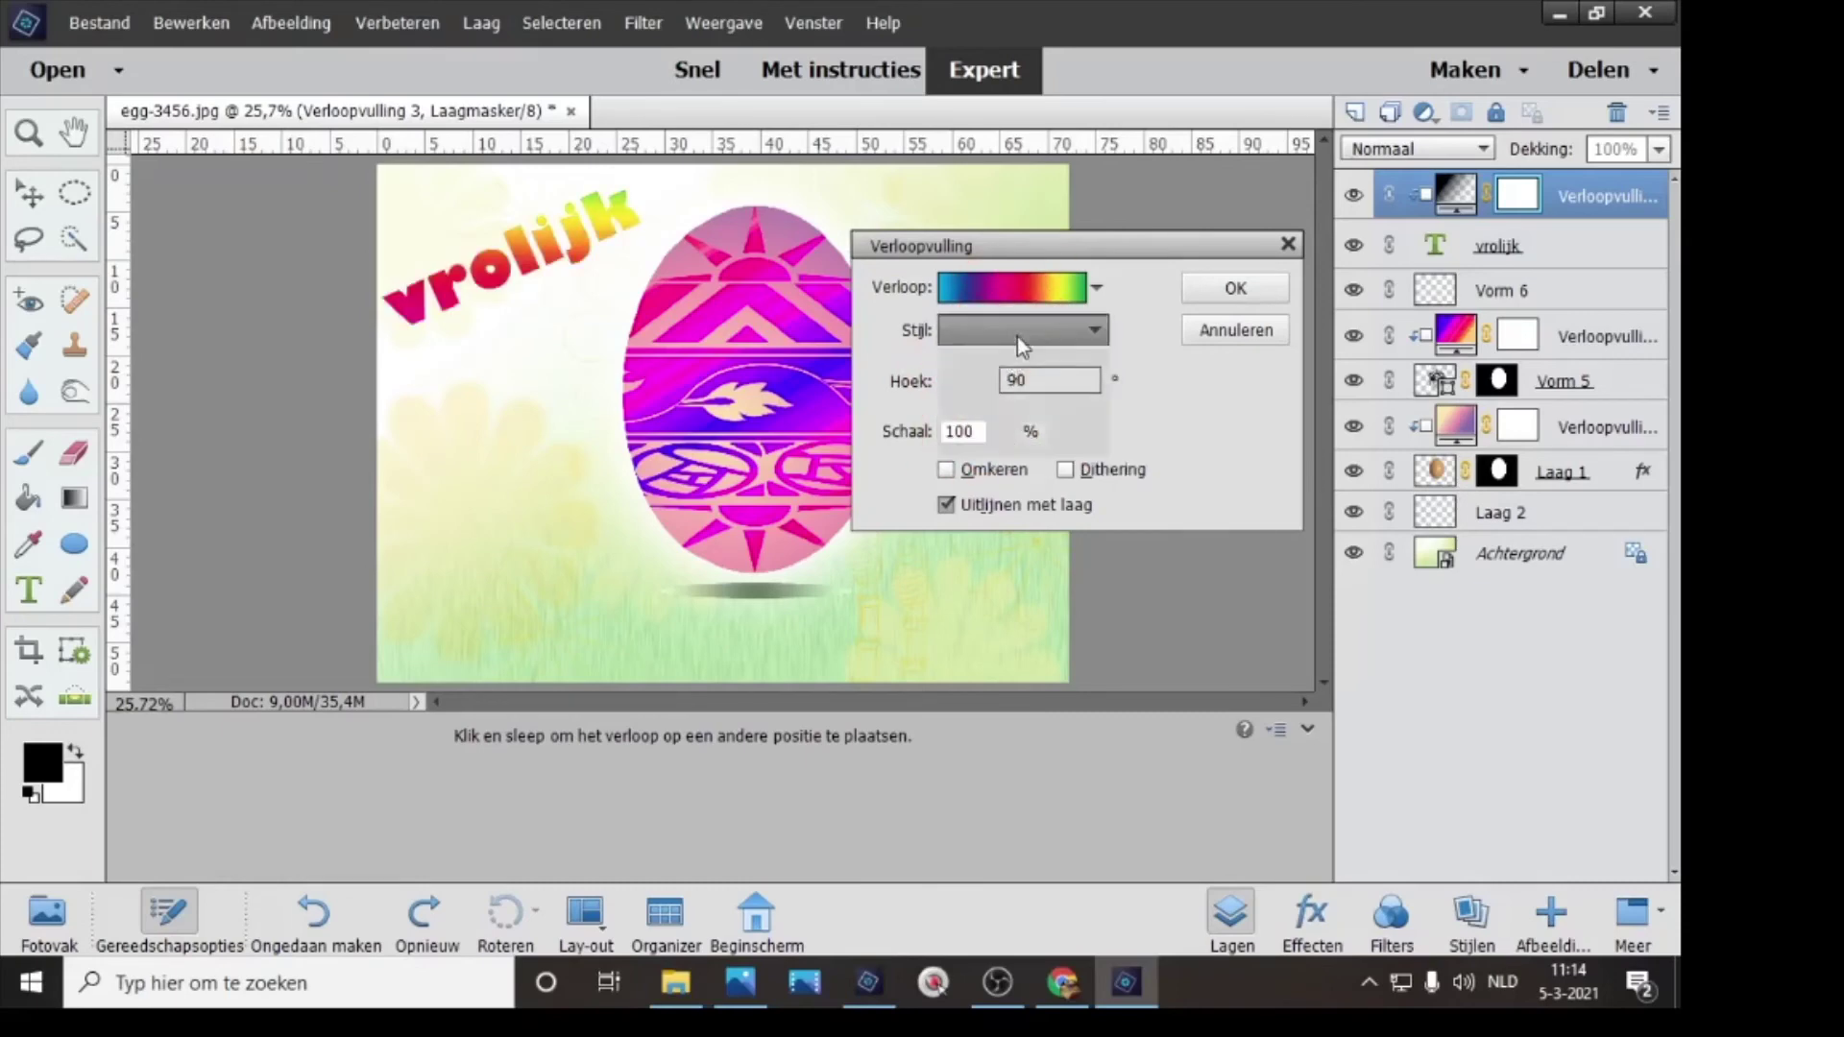
{"action": "left_click", "coordinate": [1017, 333]}
{"action": "left_click", "coordinate": [982, 441]}
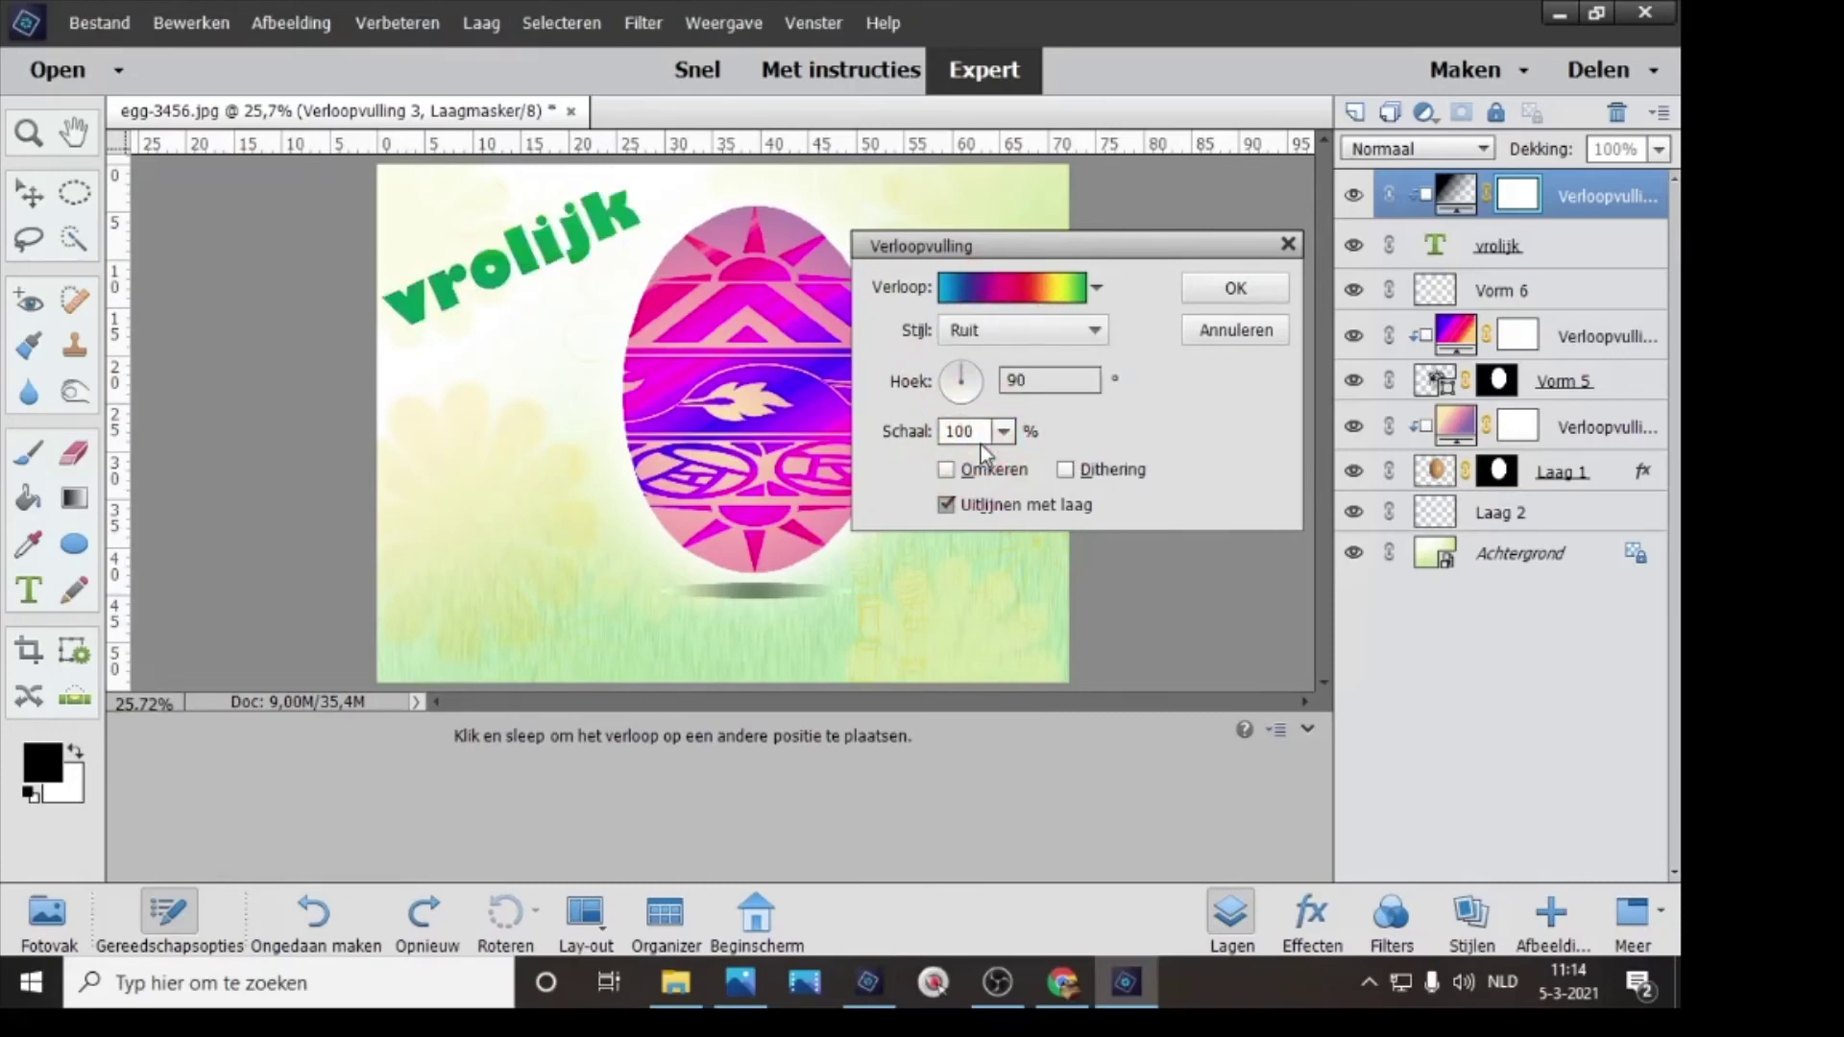
{"action": "left_click", "coordinate": [995, 336]}
{"action": "left_click", "coordinate": [983, 362]}
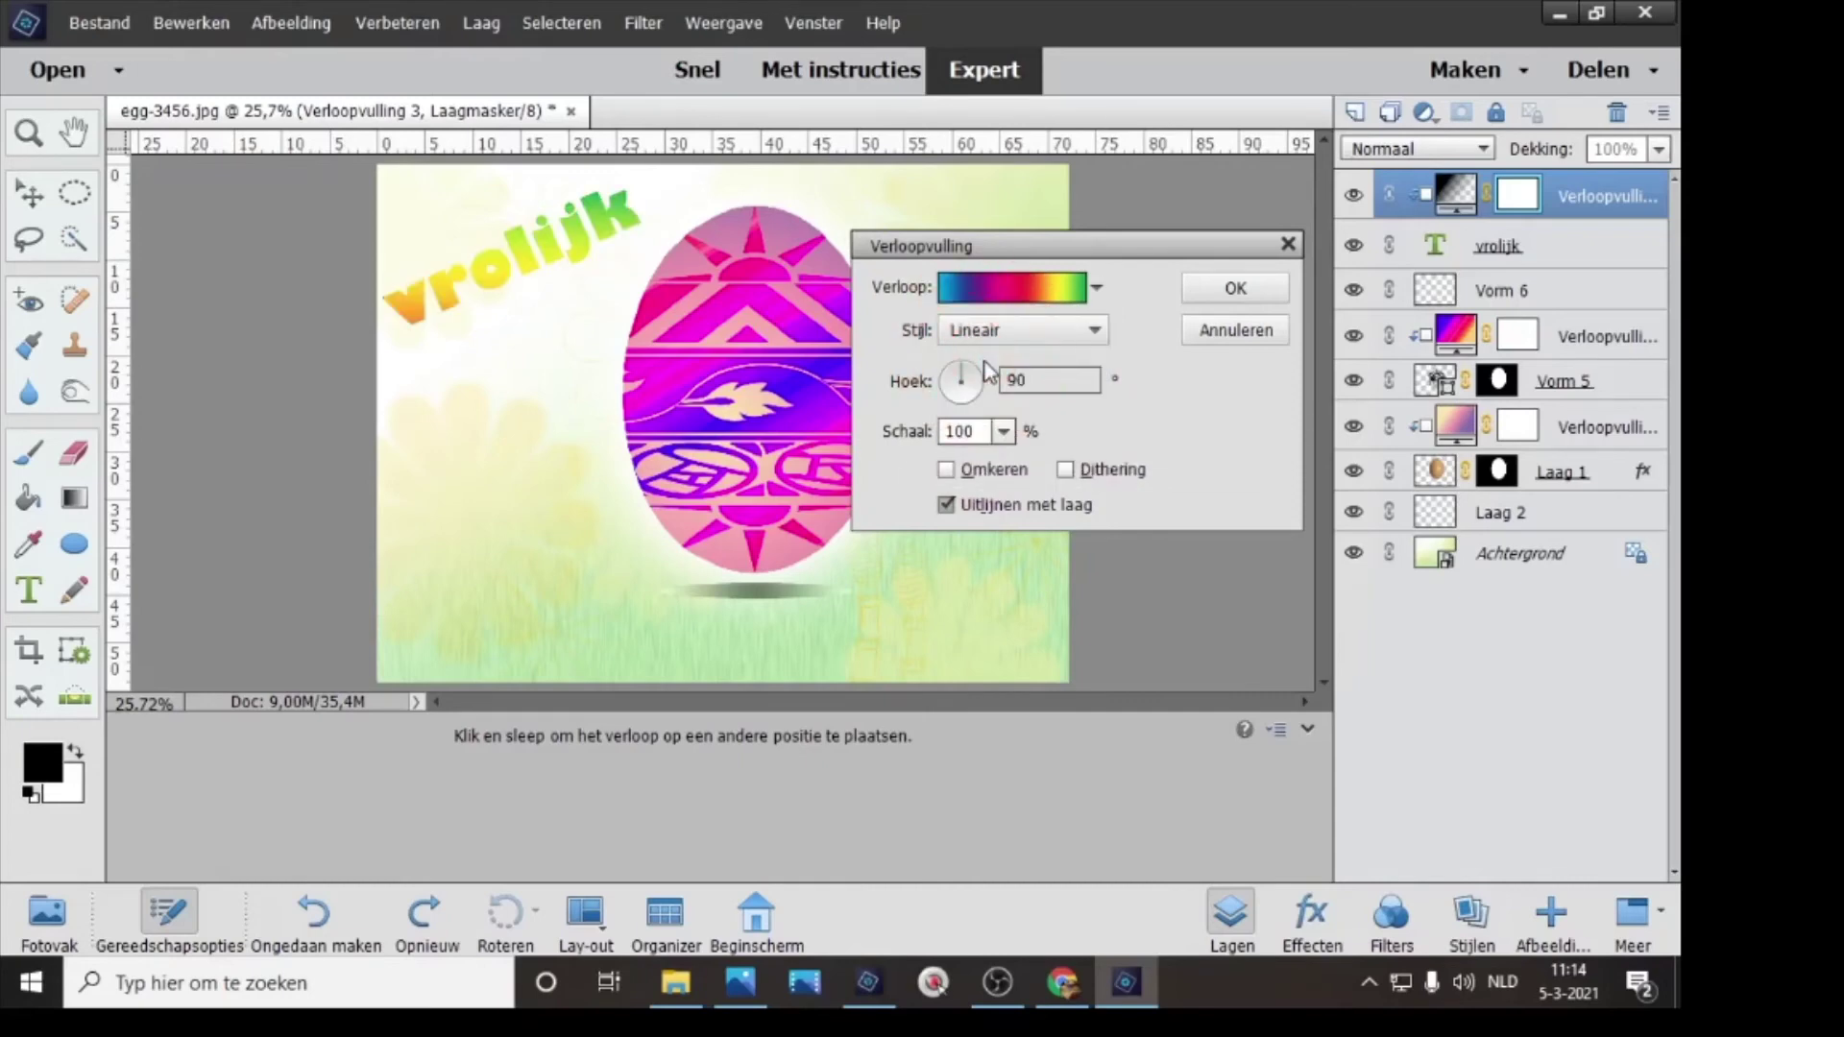
- Set the gradient style of the vrolijk text to Gereflecteerd and apply the fill
{"action": "left_click", "coordinate": [995, 334]}
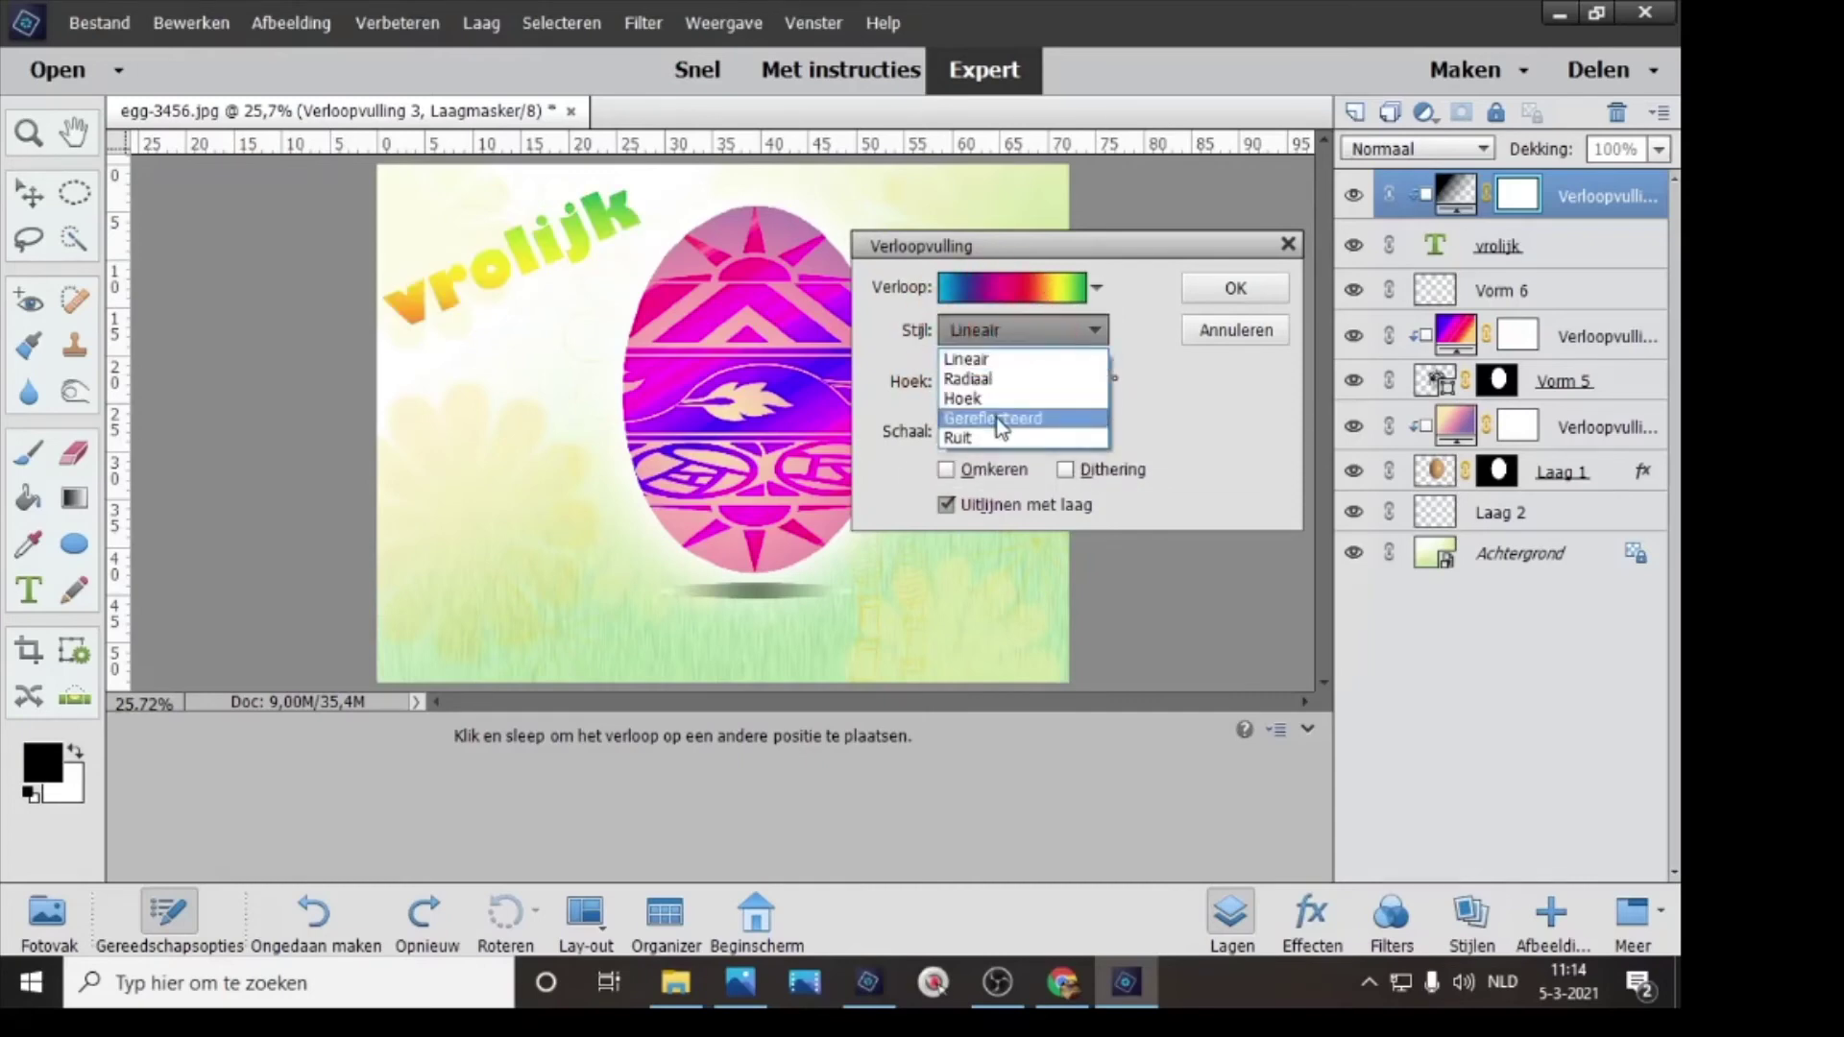
{"action": "left_click", "coordinate": [996, 423]}
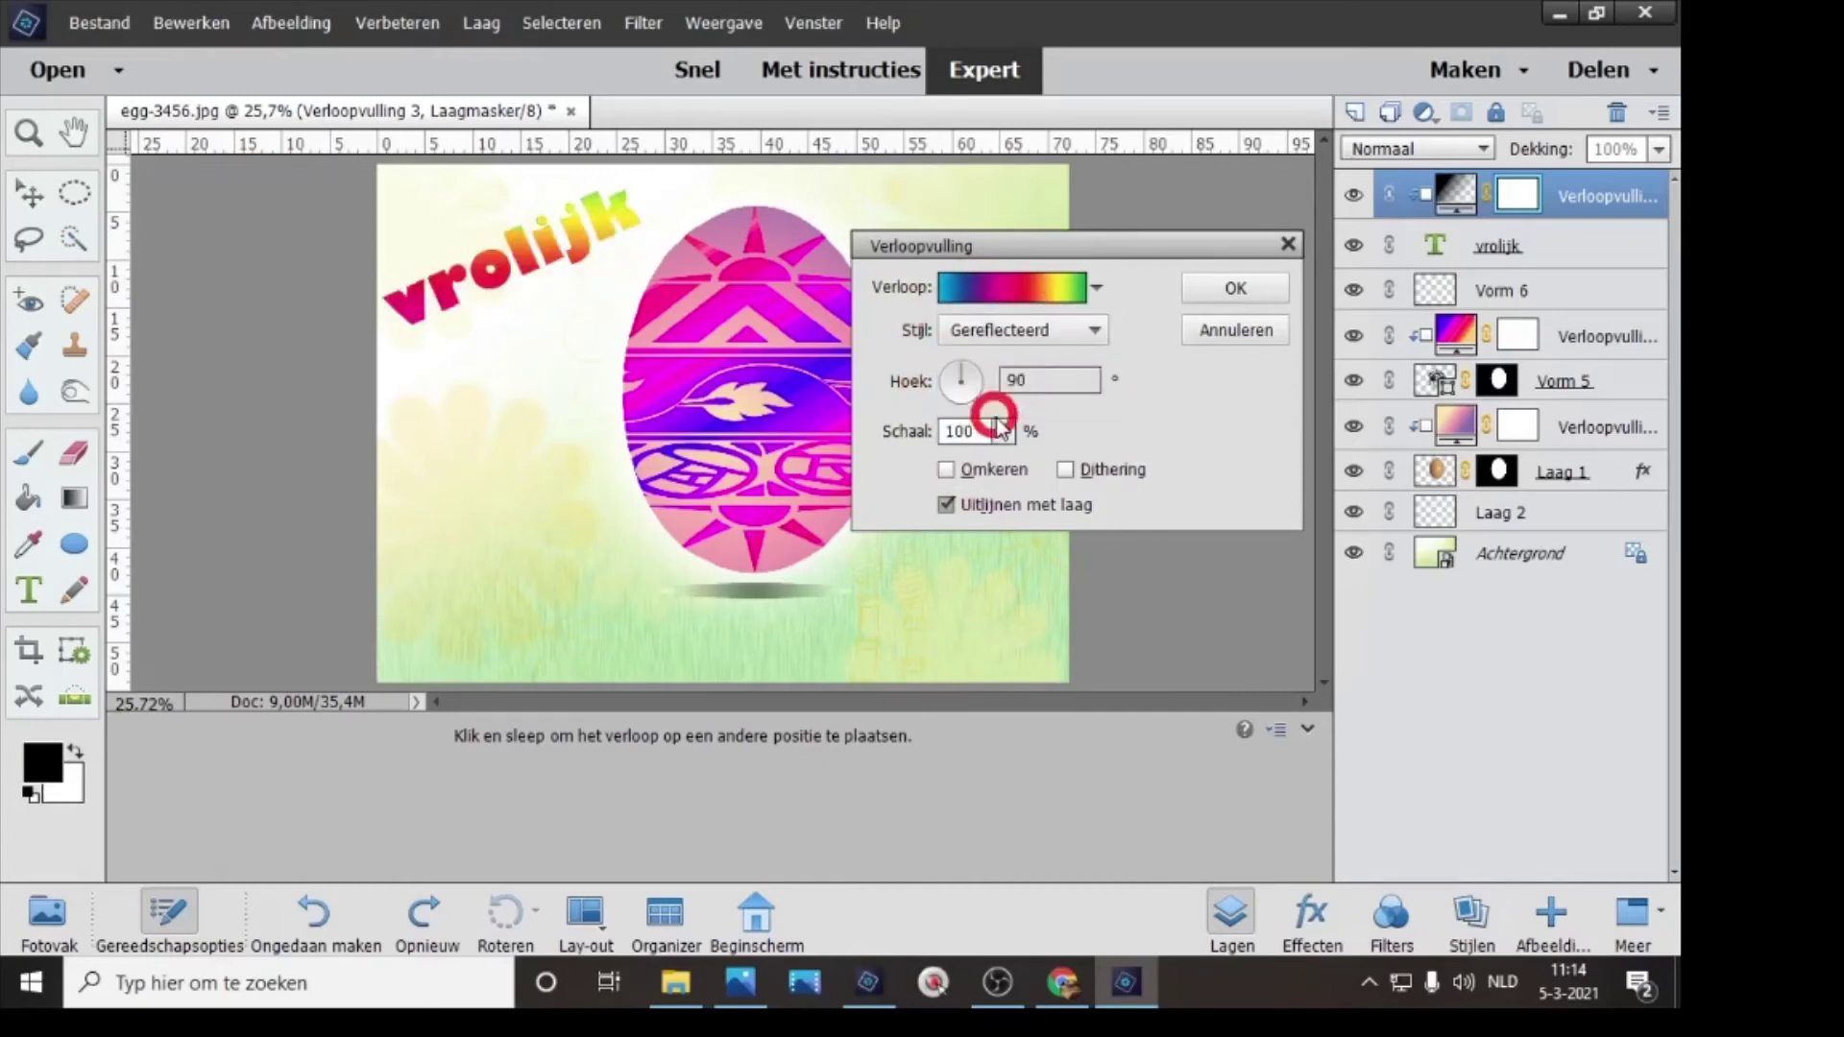
{"action": "left_click", "coordinate": [1238, 288]}
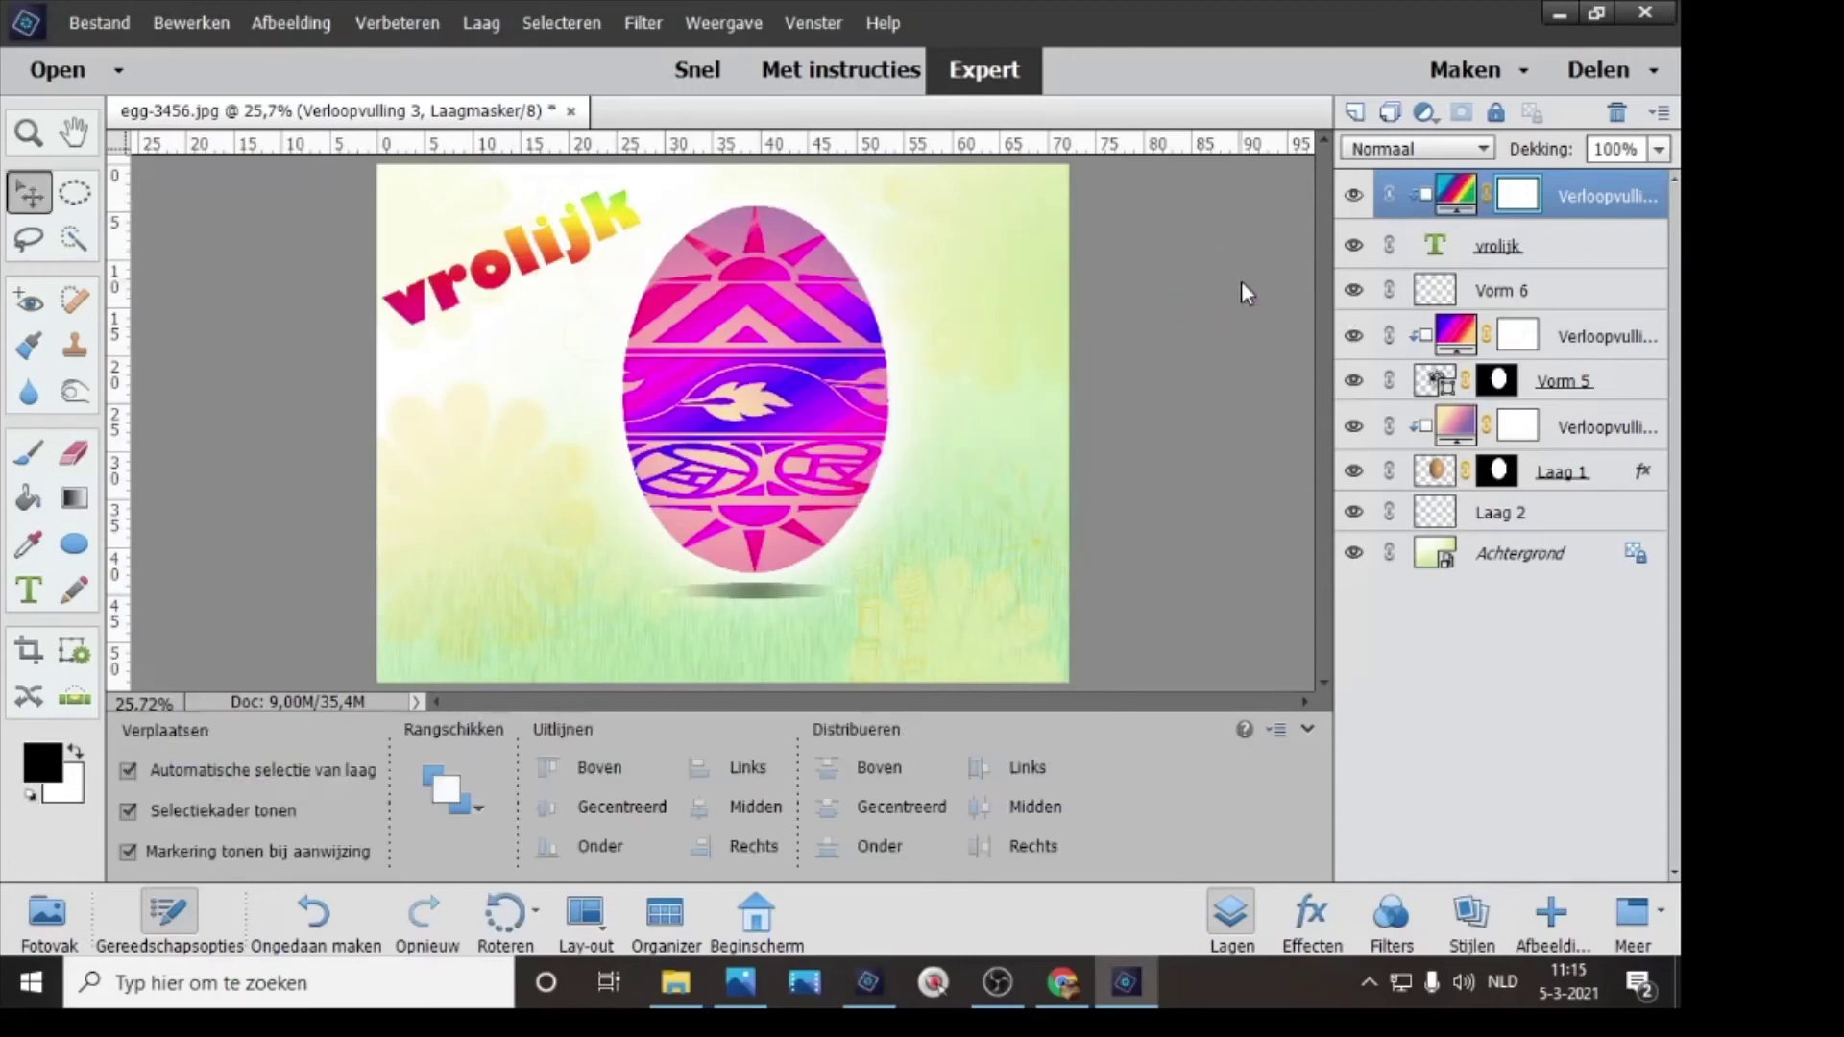
- Add the black 100 pt horizontal text "pasen" in Gill Sans Ultra Bold below the vrolijk text
{"action": "left_click", "coordinate": [28, 593]}
{"action": "left_click", "coordinate": [446, 373]}
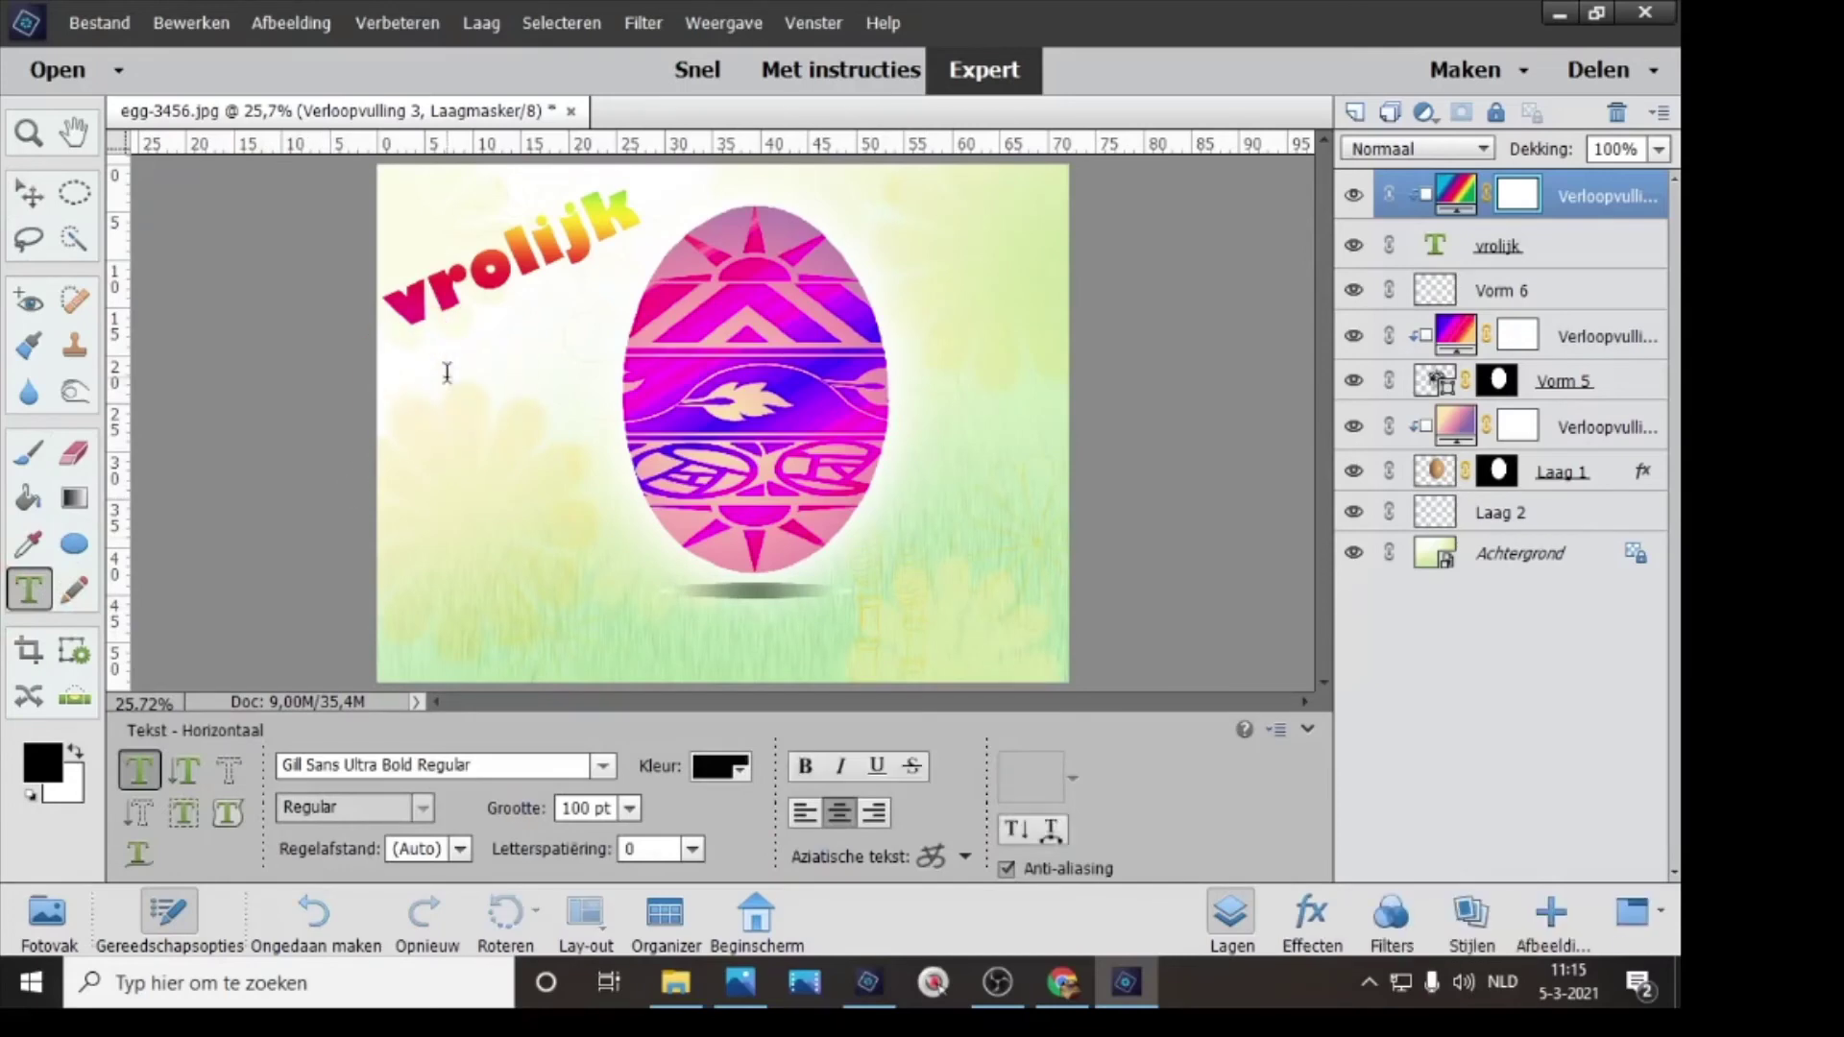
{"action": "type", "text": "pasen"}
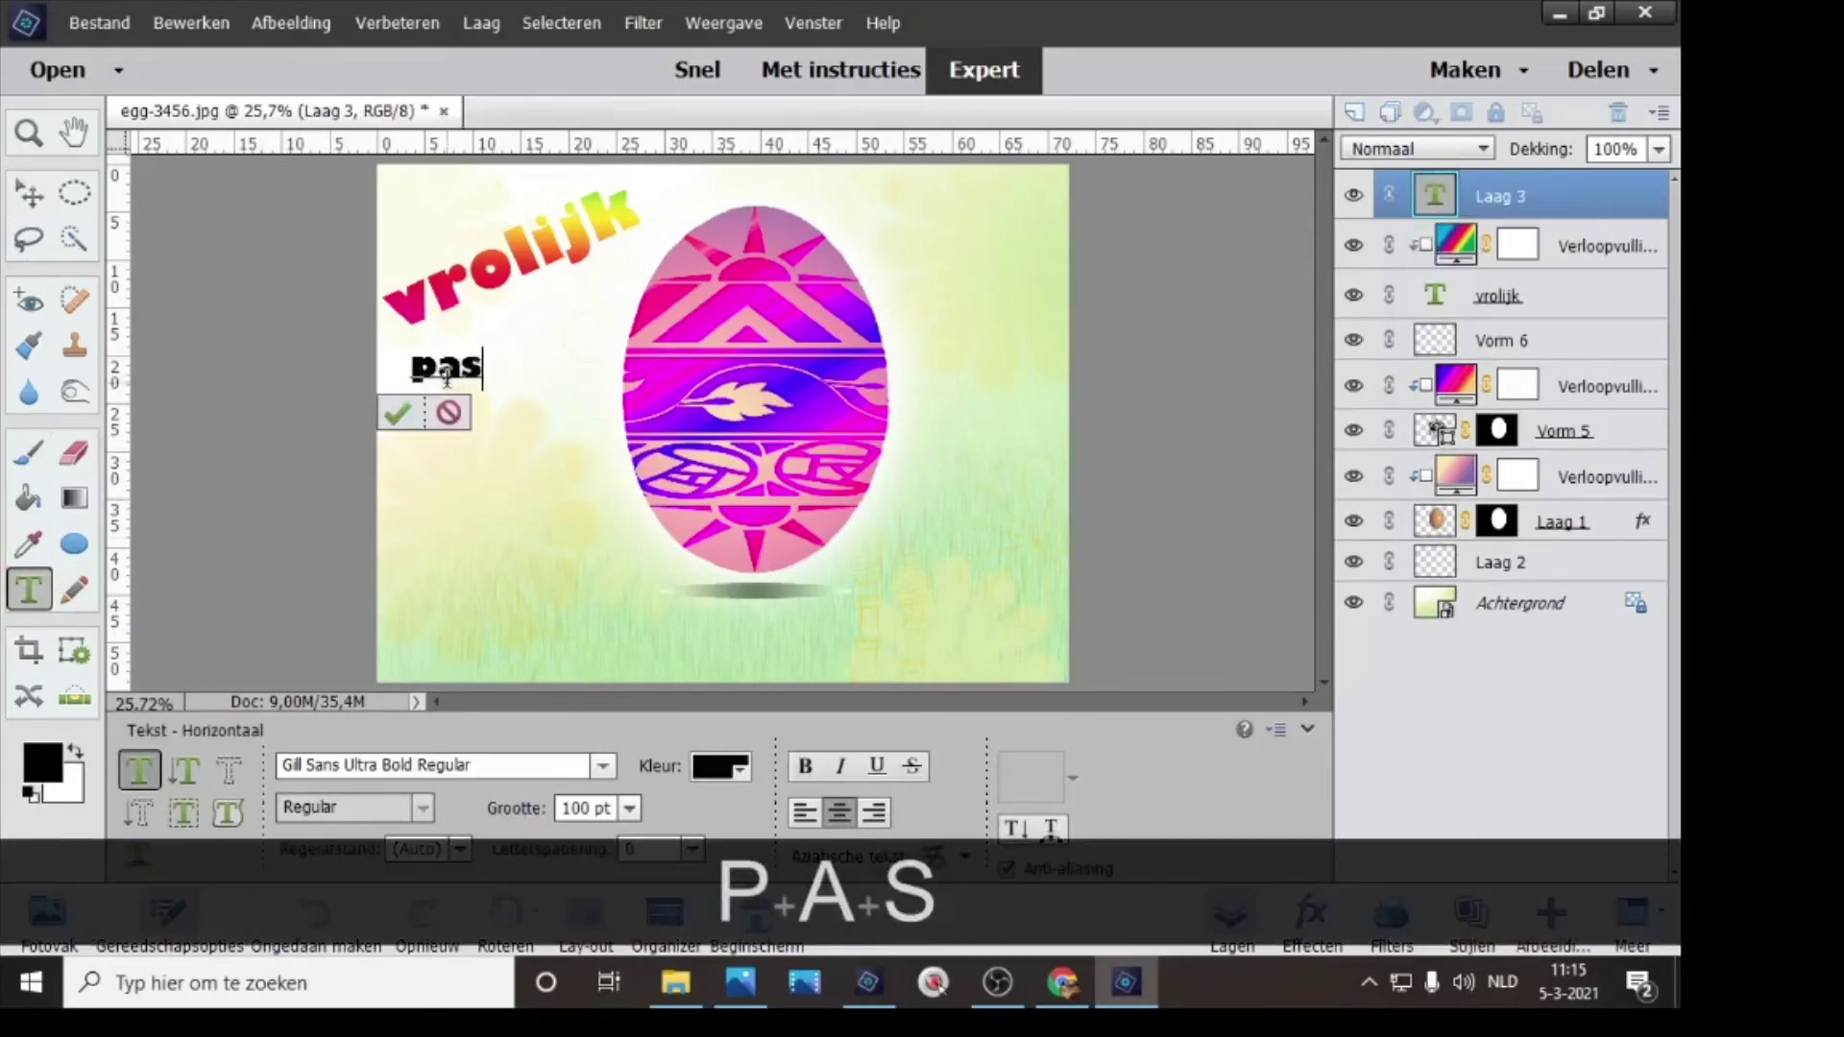
{"action": "left_click", "coordinate": [413, 413]}
- Enlarge the pasen text to about 184%, rotate it about -25 degrees, and place it directly below vrolijk
{"action": "left_click", "coordinate": [495, 377]}
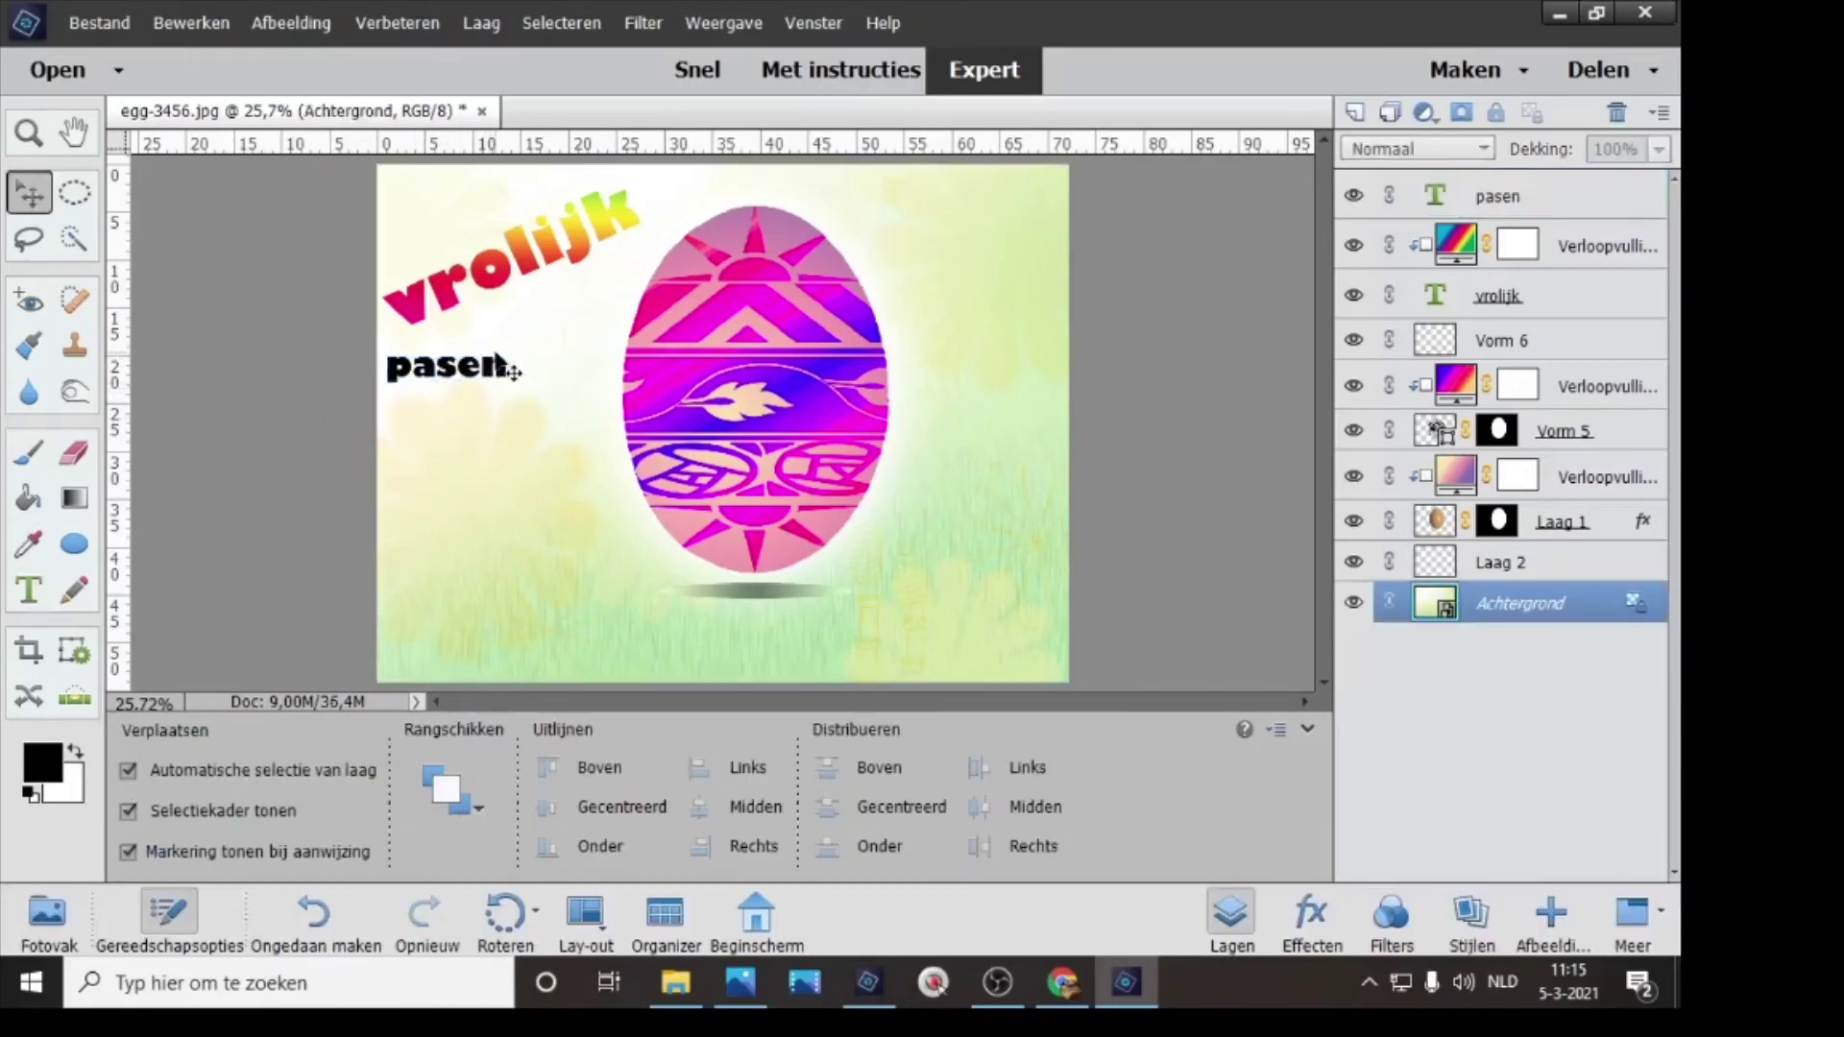
{"action": "left_click", "coordinate": [503, 372]}
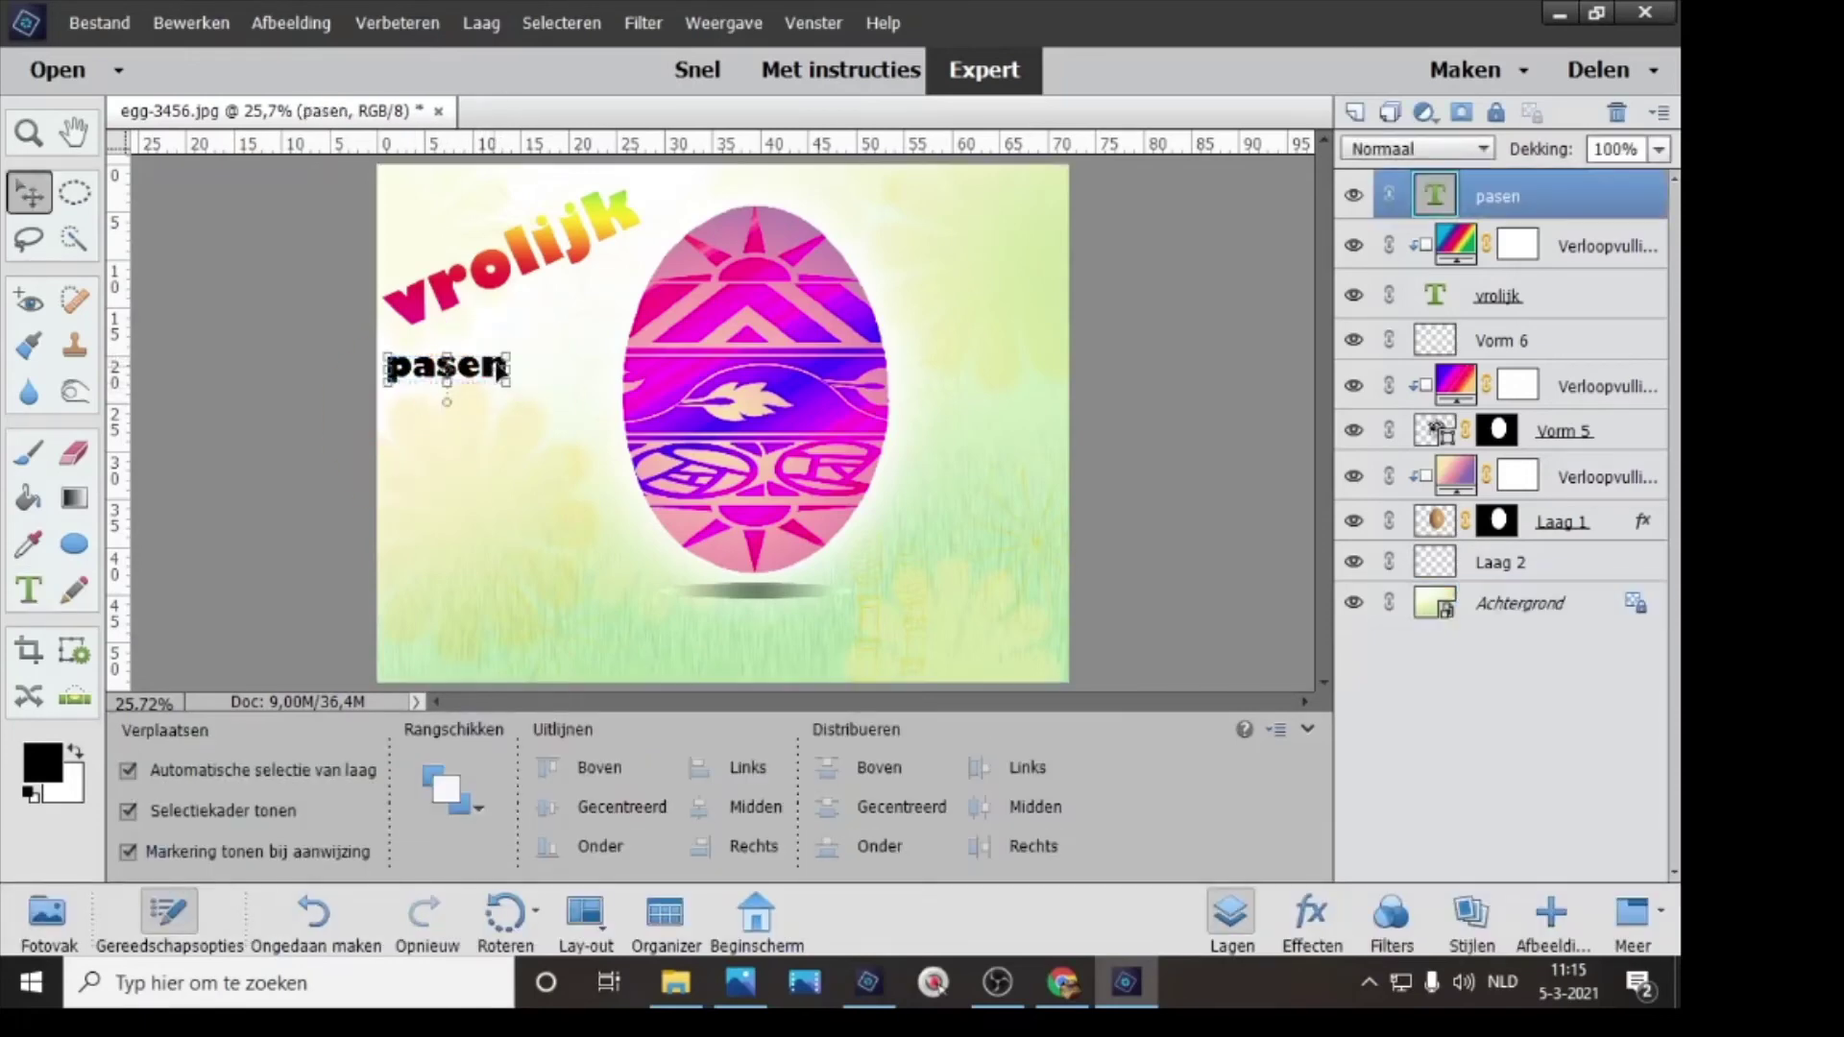
{"action": "left_click_drag", "start_coordinate": [509, 353], "coordinate": [663, 278]}
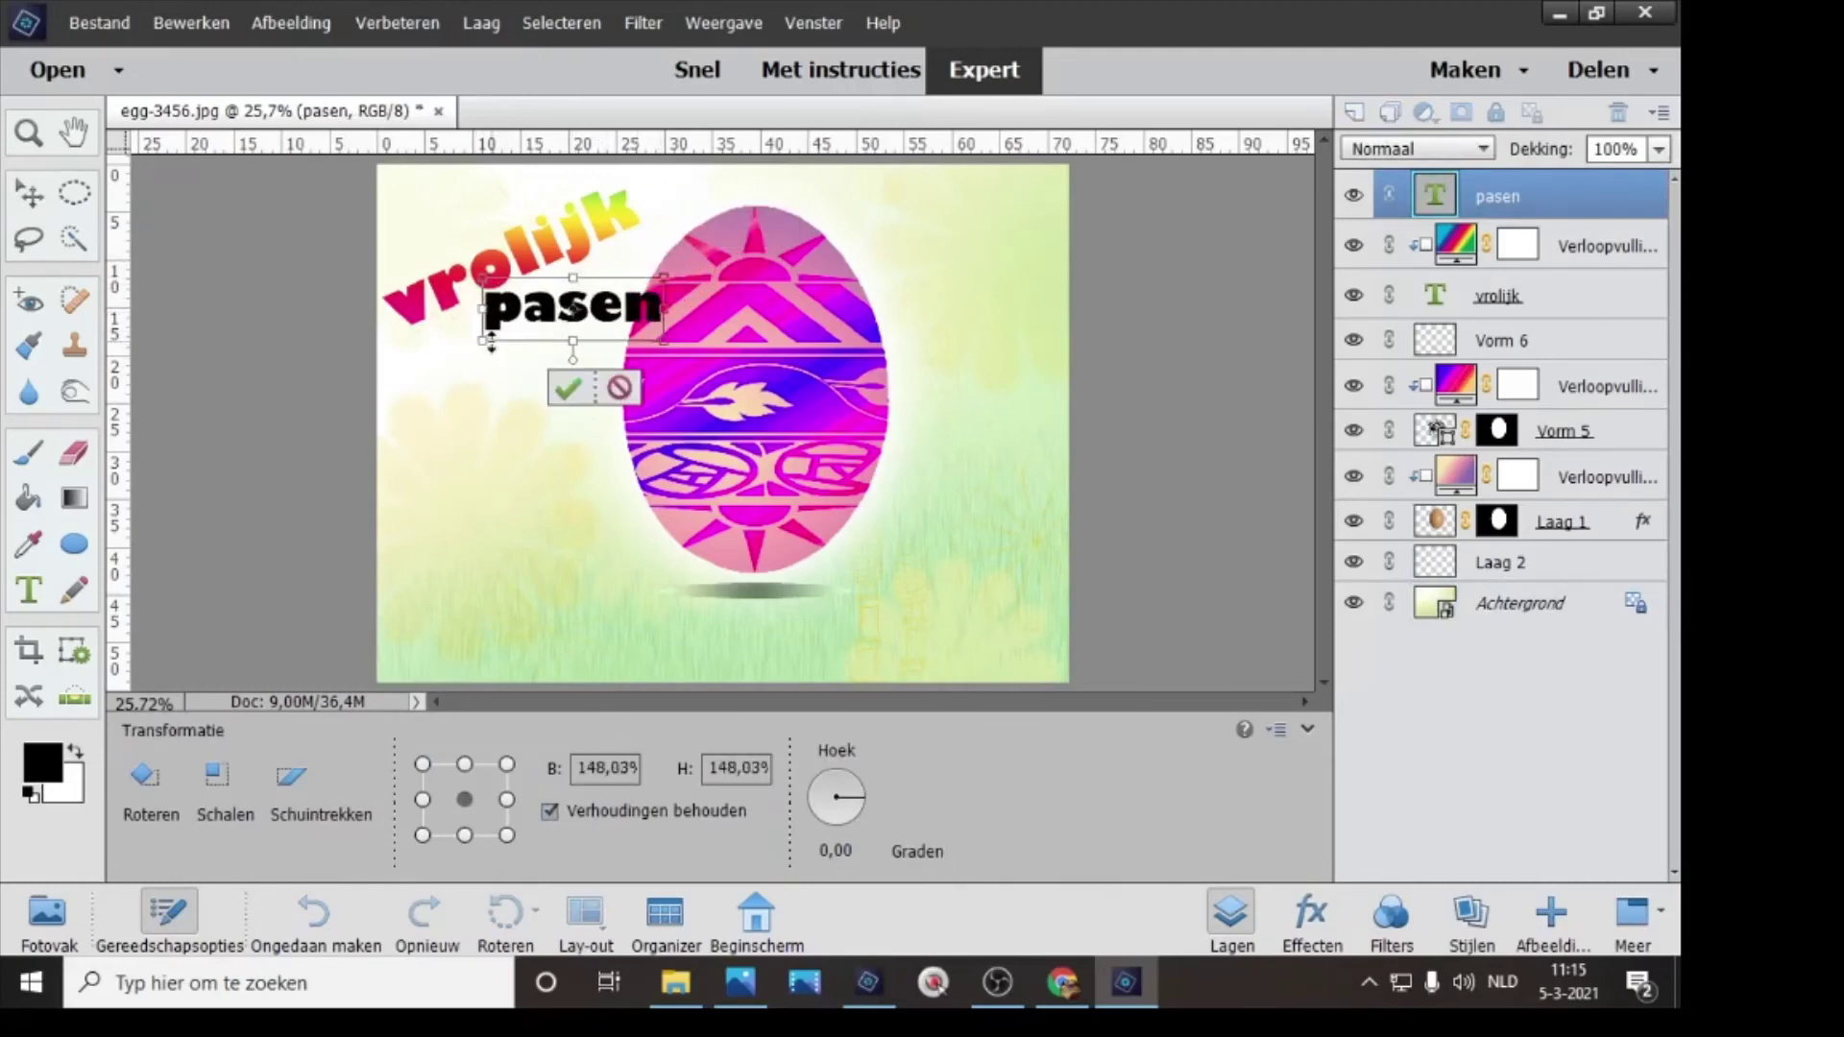
{"action": "left_click_drag", "start_coordinate": [473, 347], "coordinate": [466, 395]}
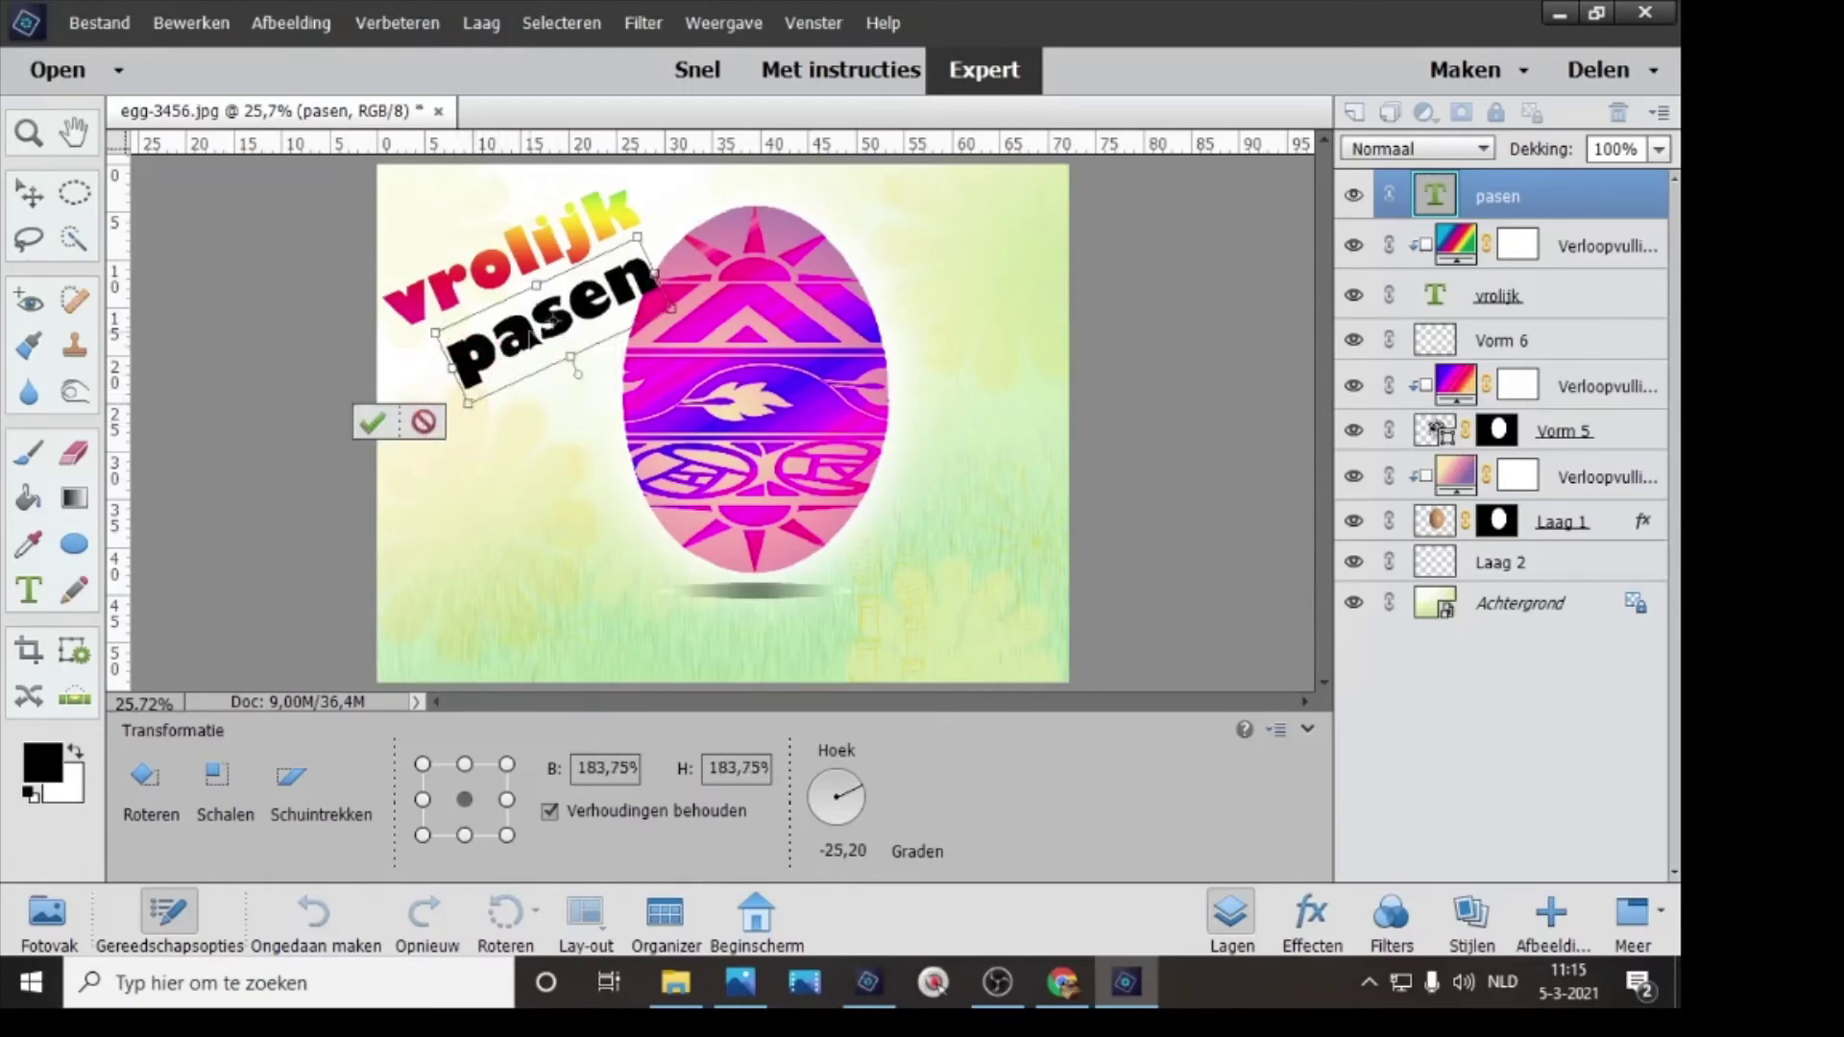
{"action": "left_click_drag", "start_coordinate": [547, 322], "coordinate": [533, 329]}
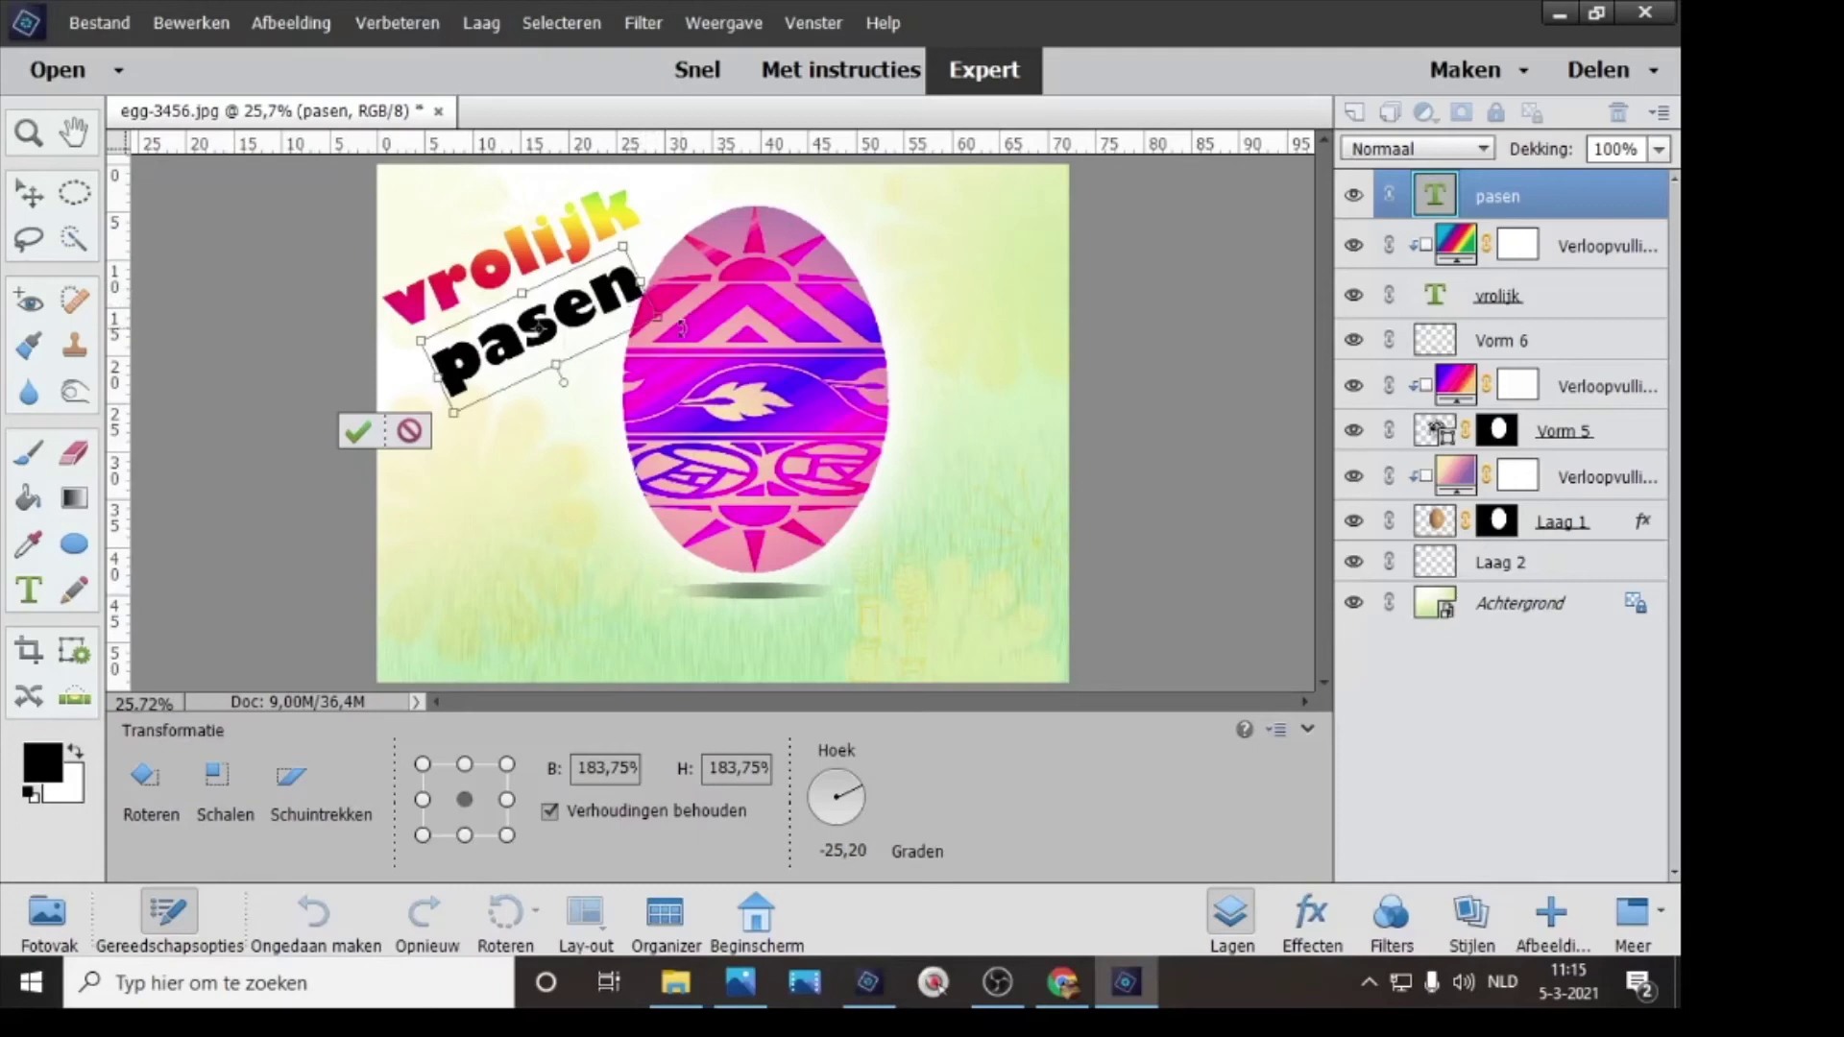
{"action": "left_click", "coordinate": [357, 435]}
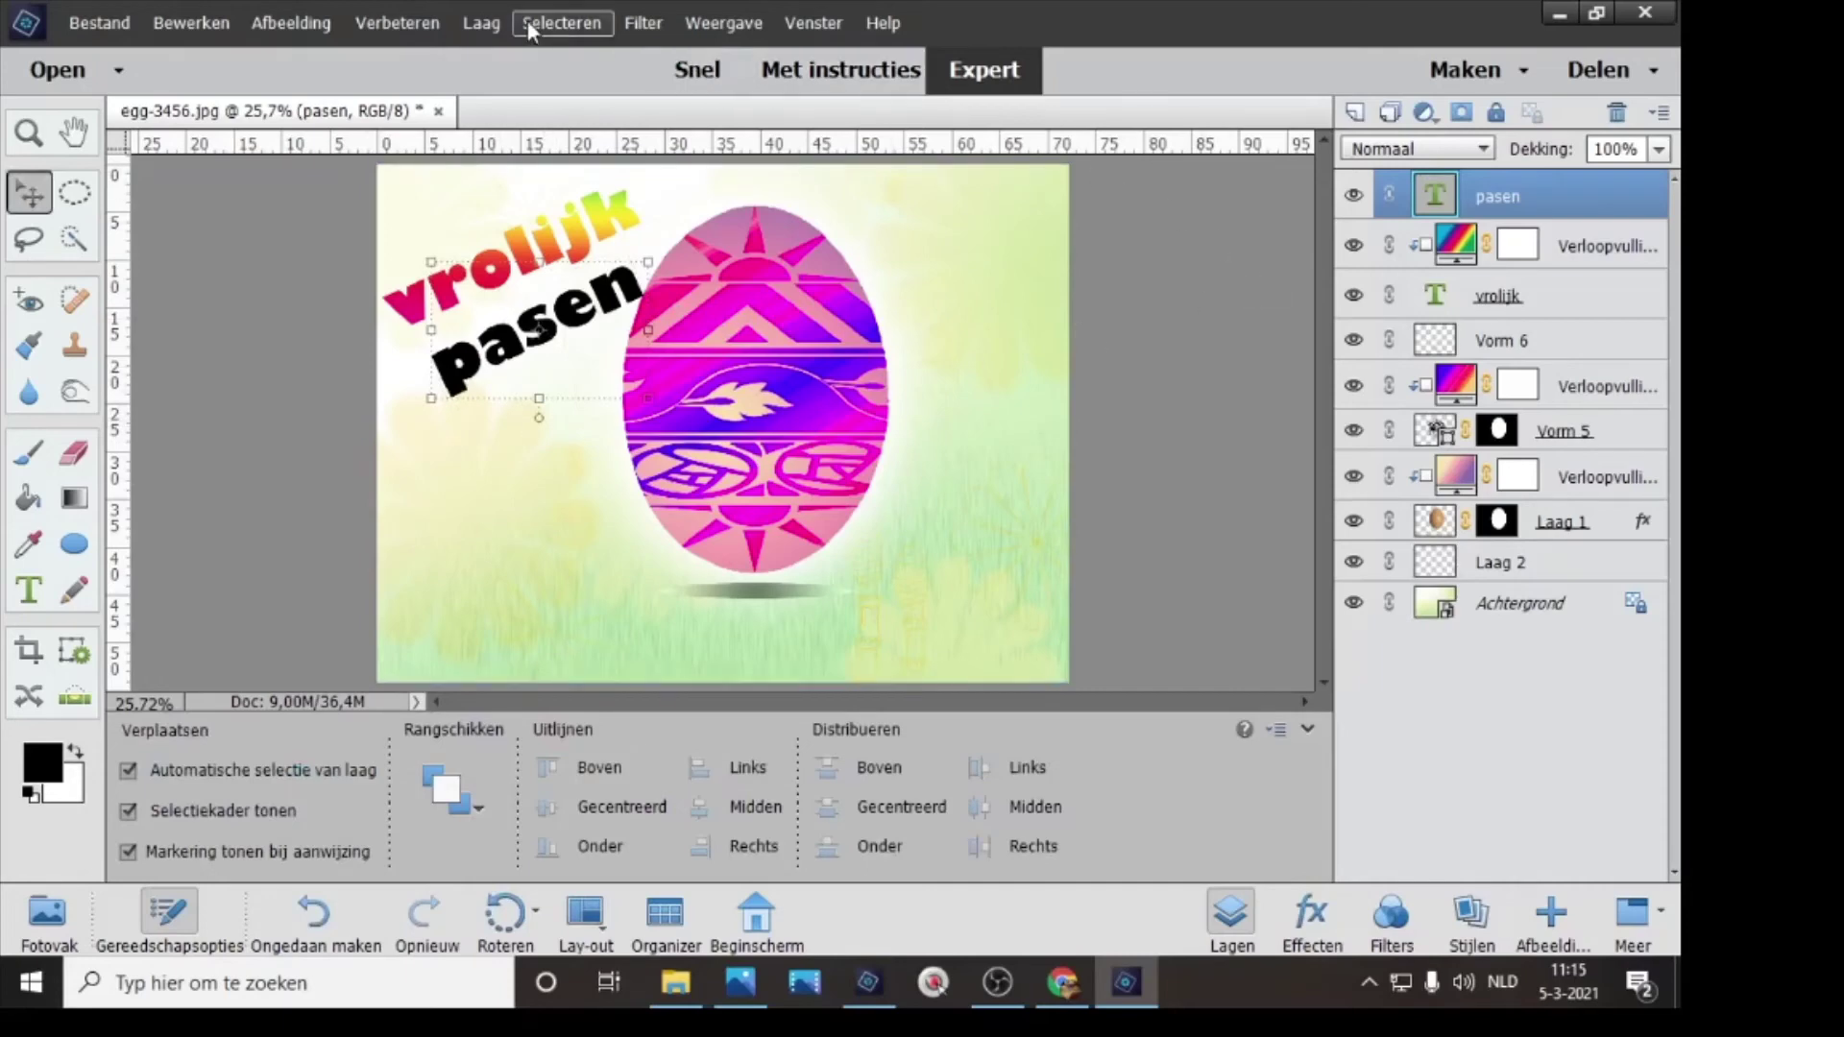
{"action": "left_click", "coordinate": [482, 23]}
{"action": "left_click", "coordinate": [522, 165]}
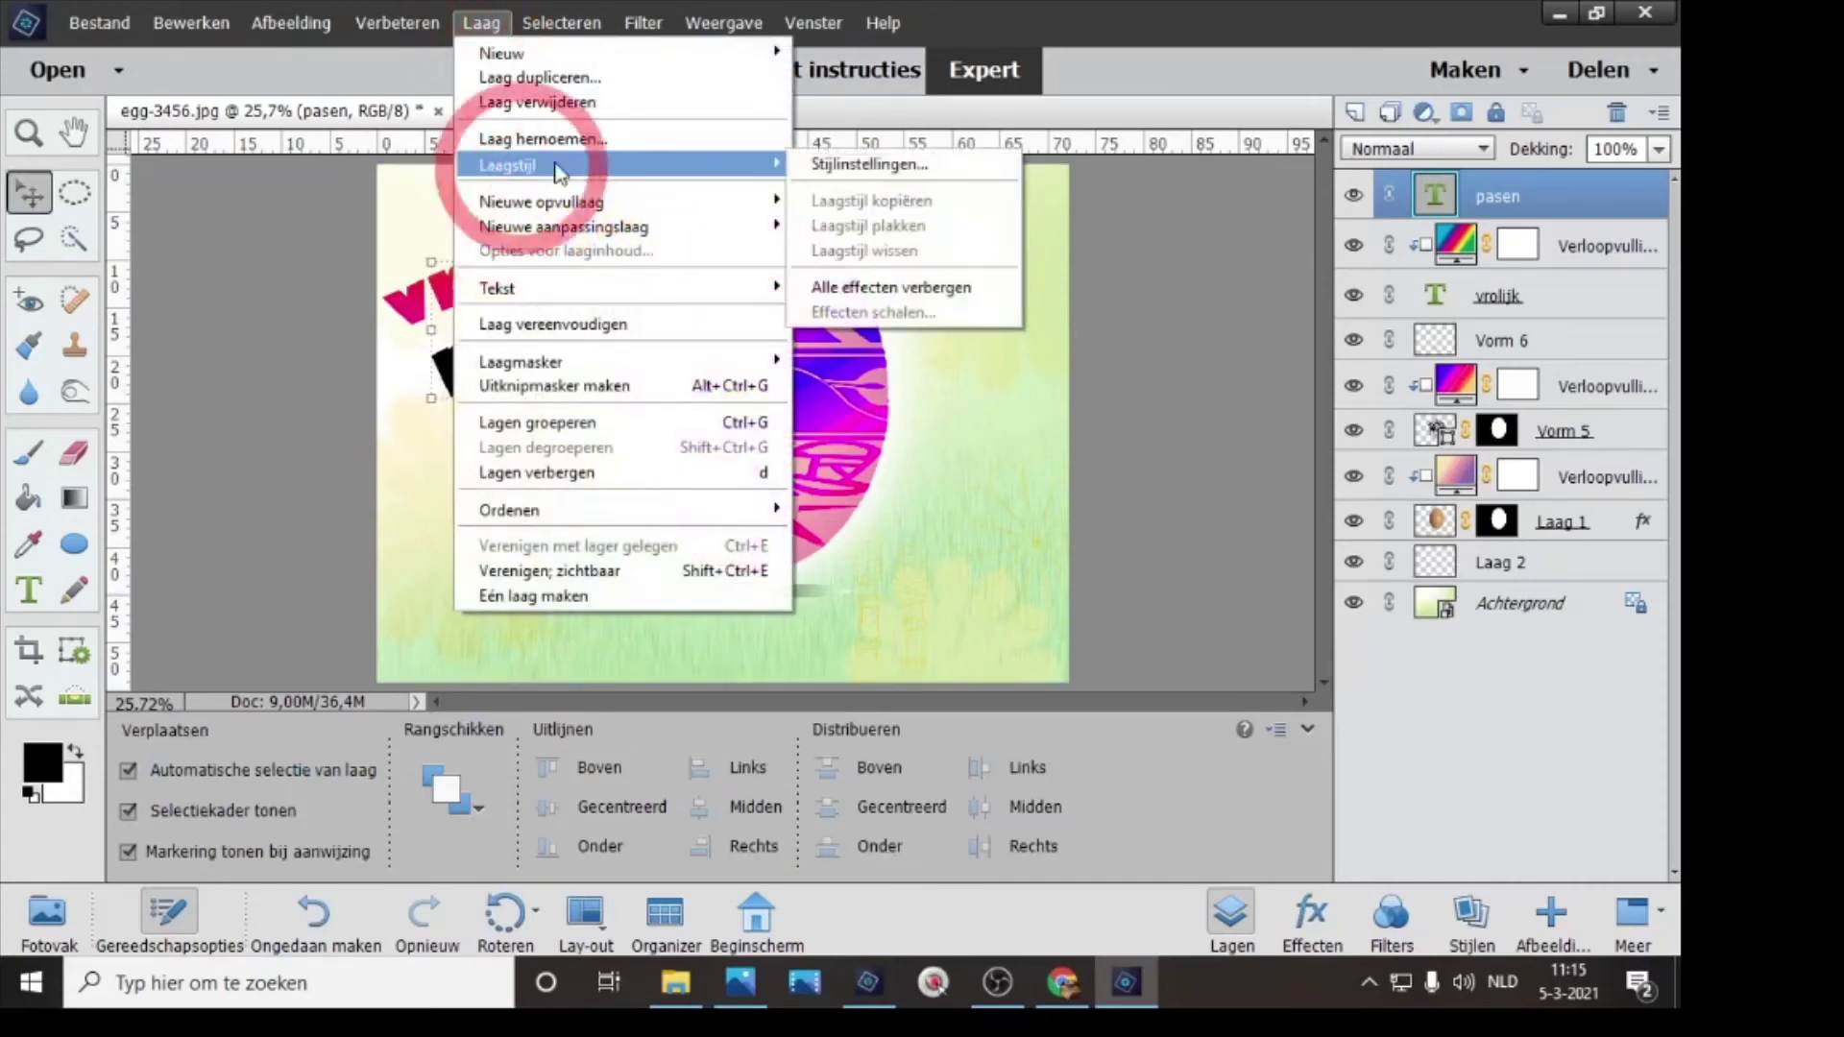
{"action": "left_click", "coordinate": [812, 163]}
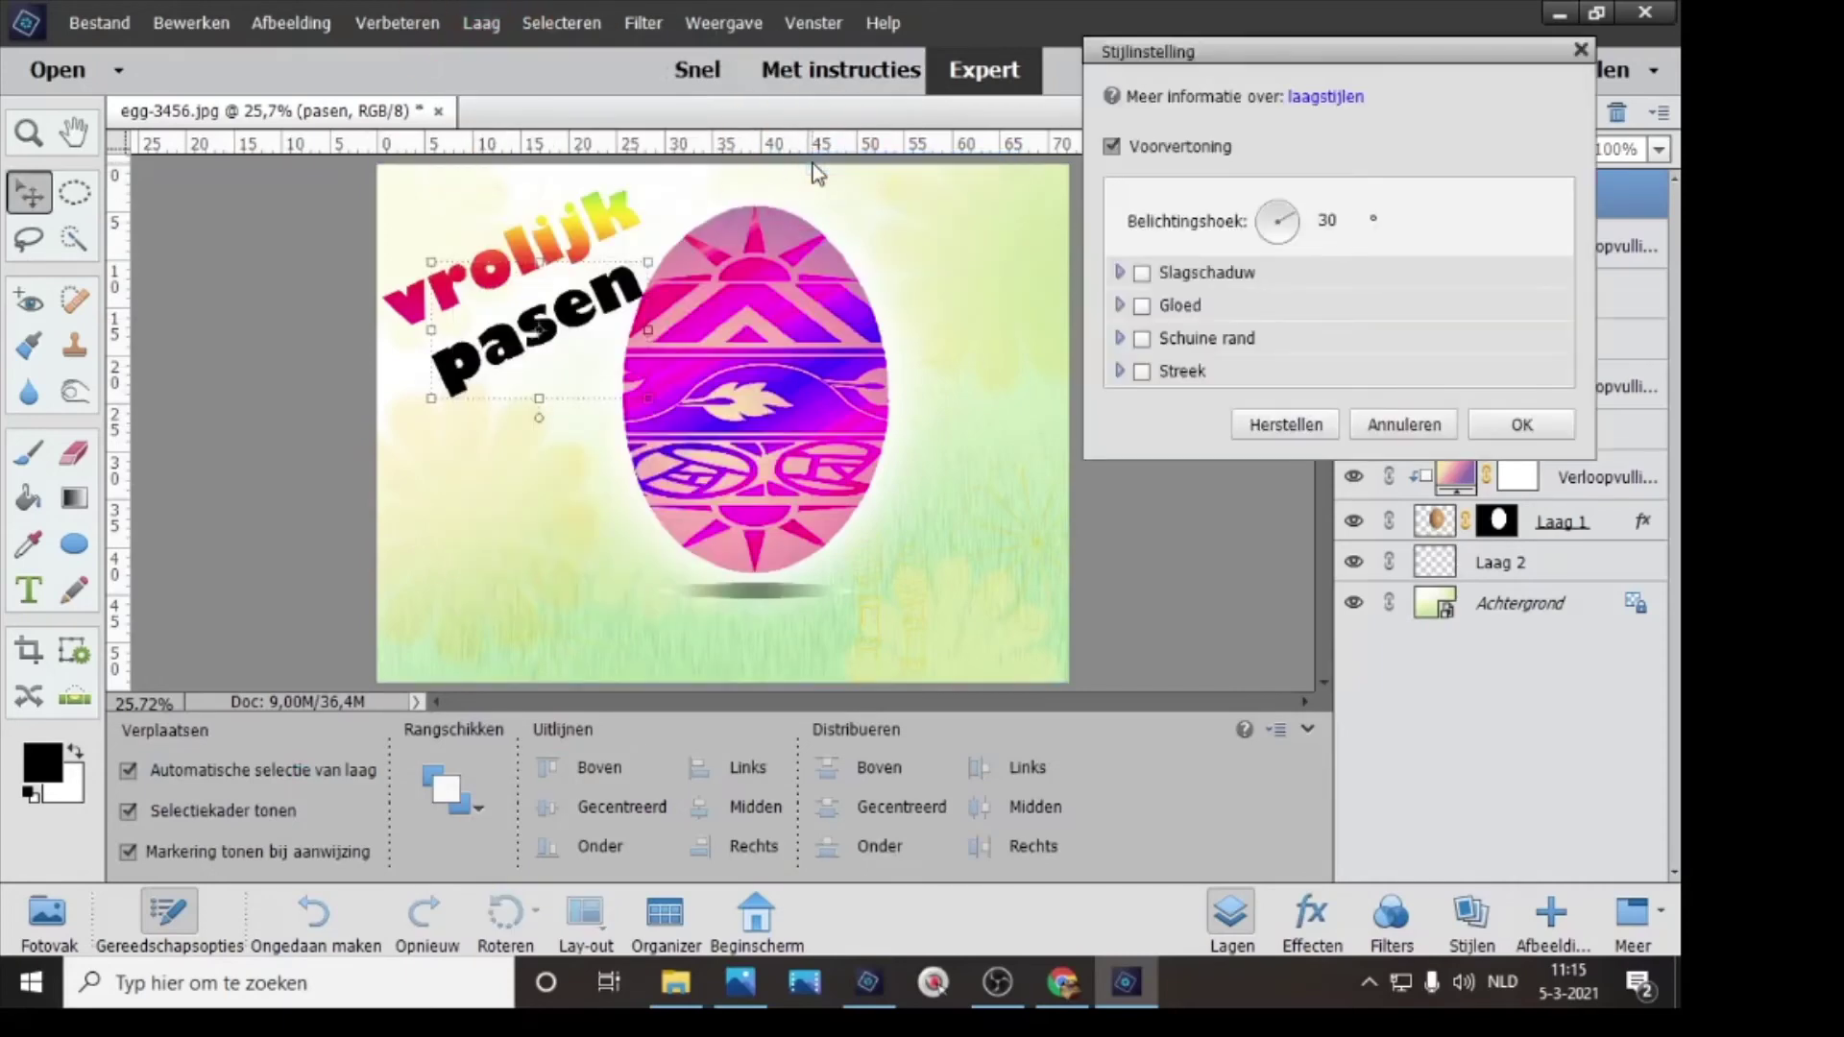
{"action": "left_click", "coordinate": [1400, 422]}
- Add a gradient fill layer above the pasen text, using the previous layer as its clipping mask
{"action": "left_click", "coordinate": [482, 23]}
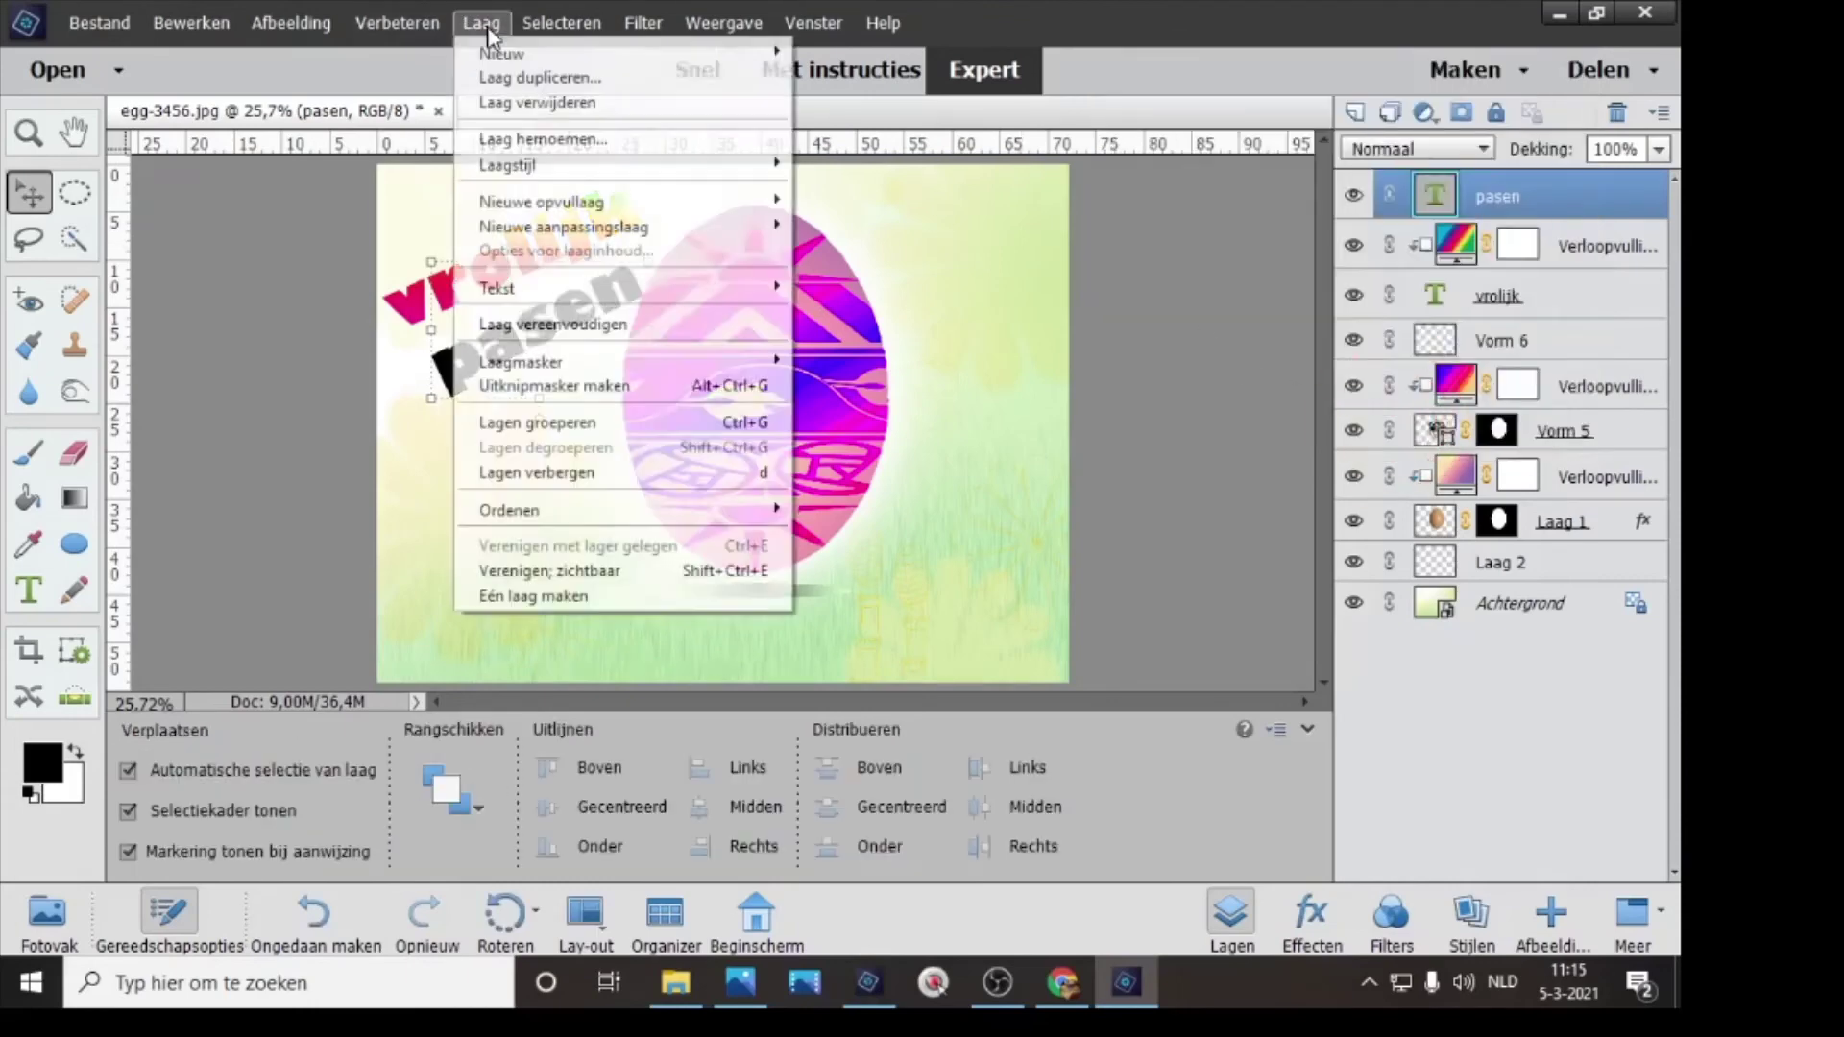
{"action": "mouse_move", "coordinate": [574, 204]}
{"action": "left_click", "coordinate": [862, 226]}
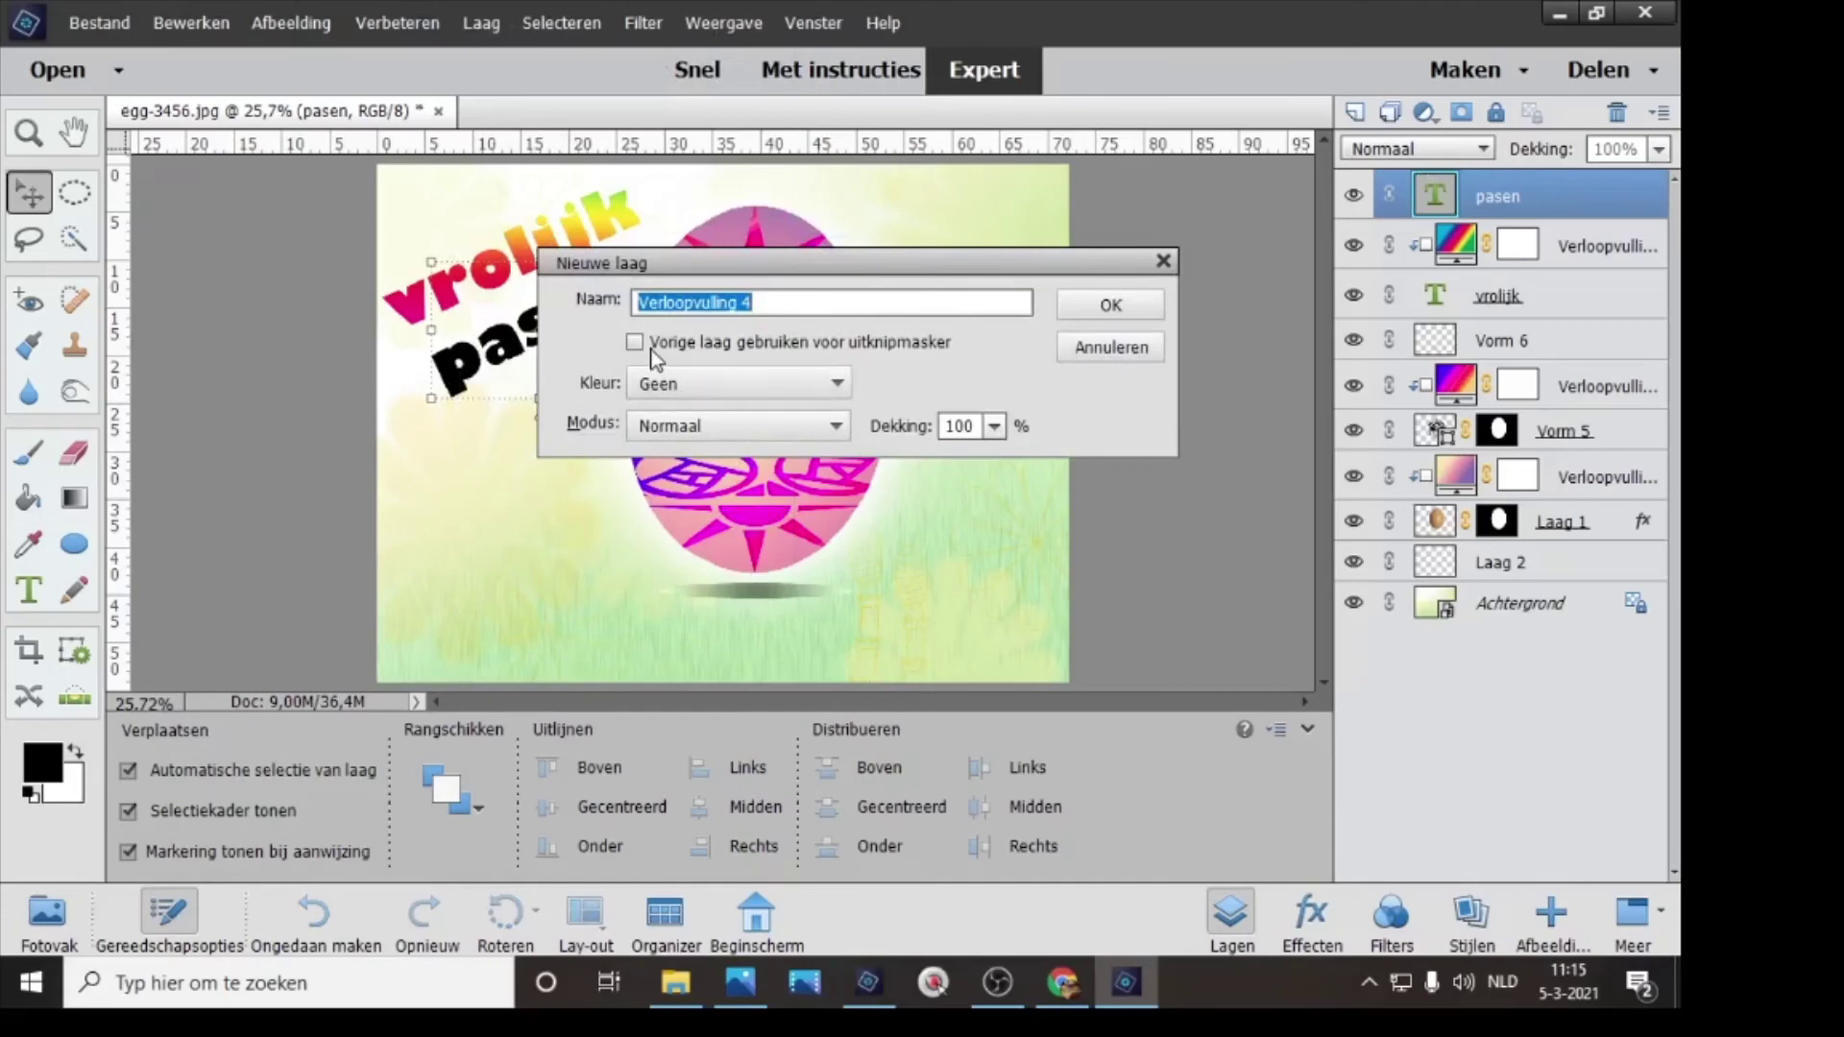
{"action": "left_click", "coordinate": [636, 343]}
{"action": "left_click", "coordinate": [1078, 304]}
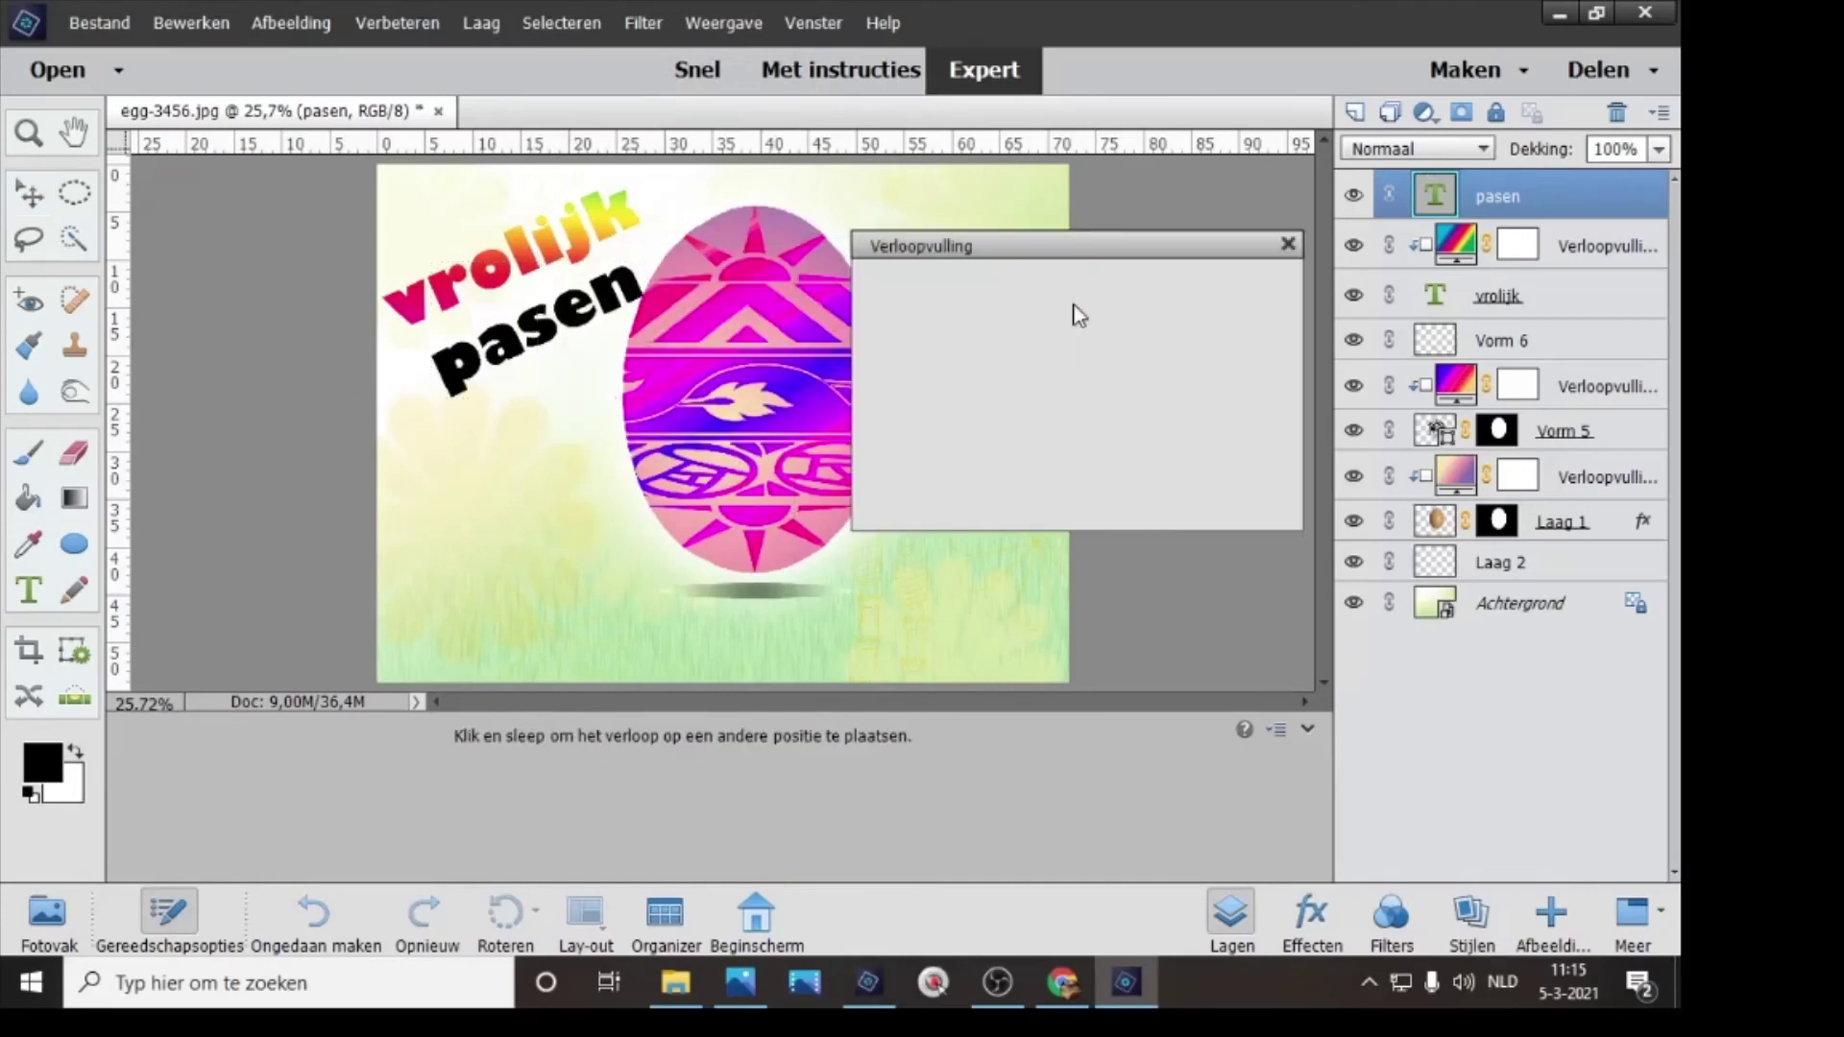
- Choose the Spectrum gradient from the Spectrums presets for the pasen fill and reverse its colours
{"action": "left_click", "coordinate": [1051, 297]}
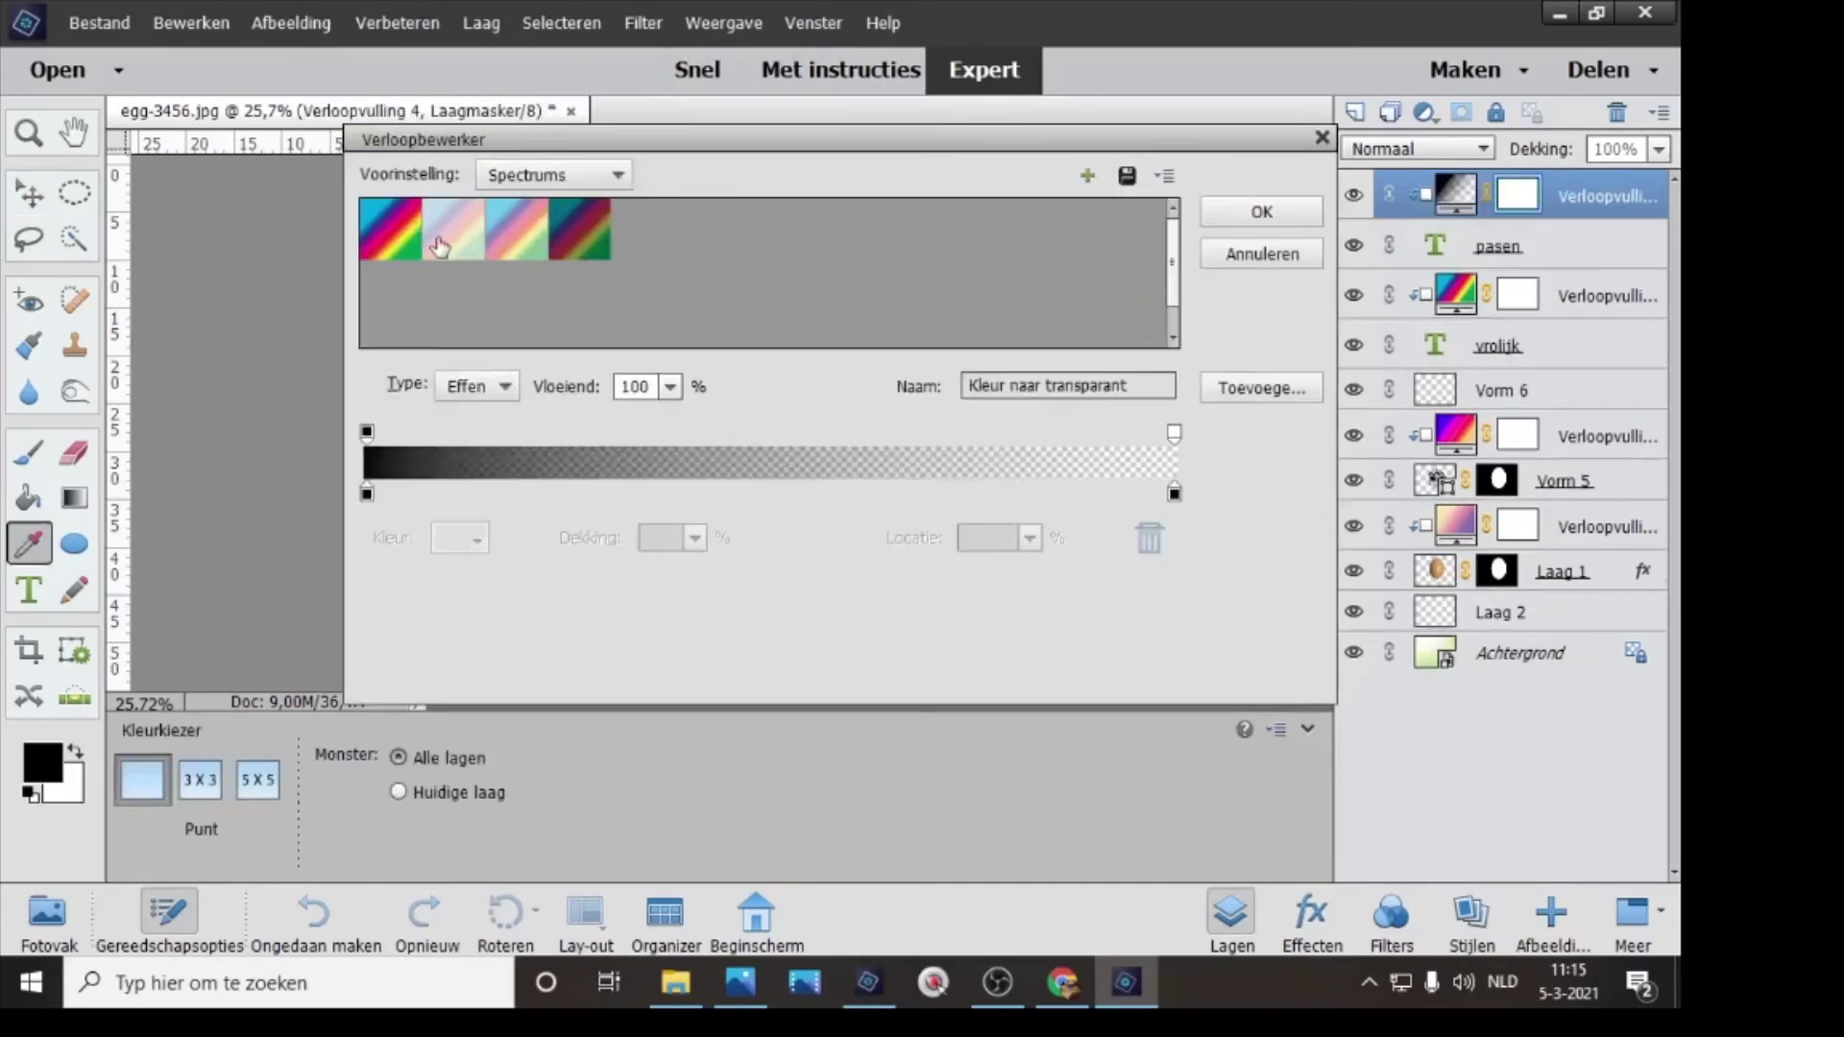
{"action": "left_click", "coordinate": [373, 240]}
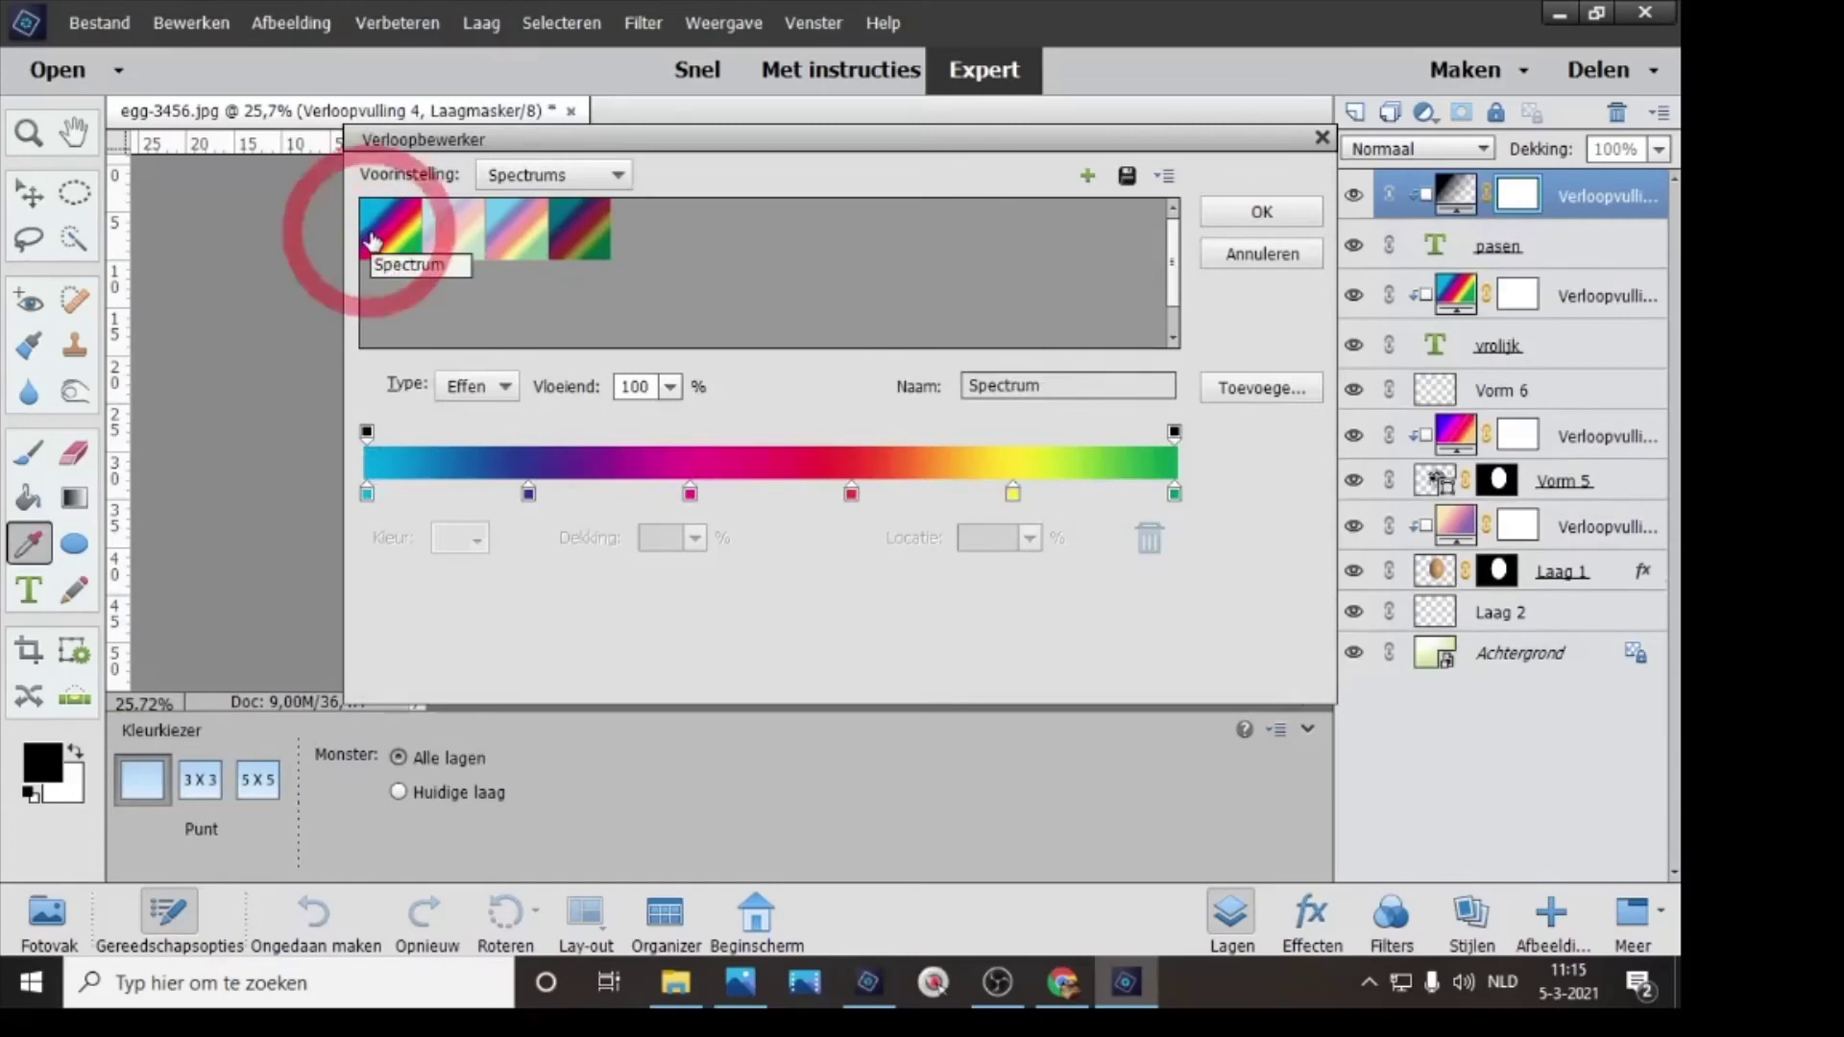
{"action": "left_click", "coordinate": [1218, 207]}
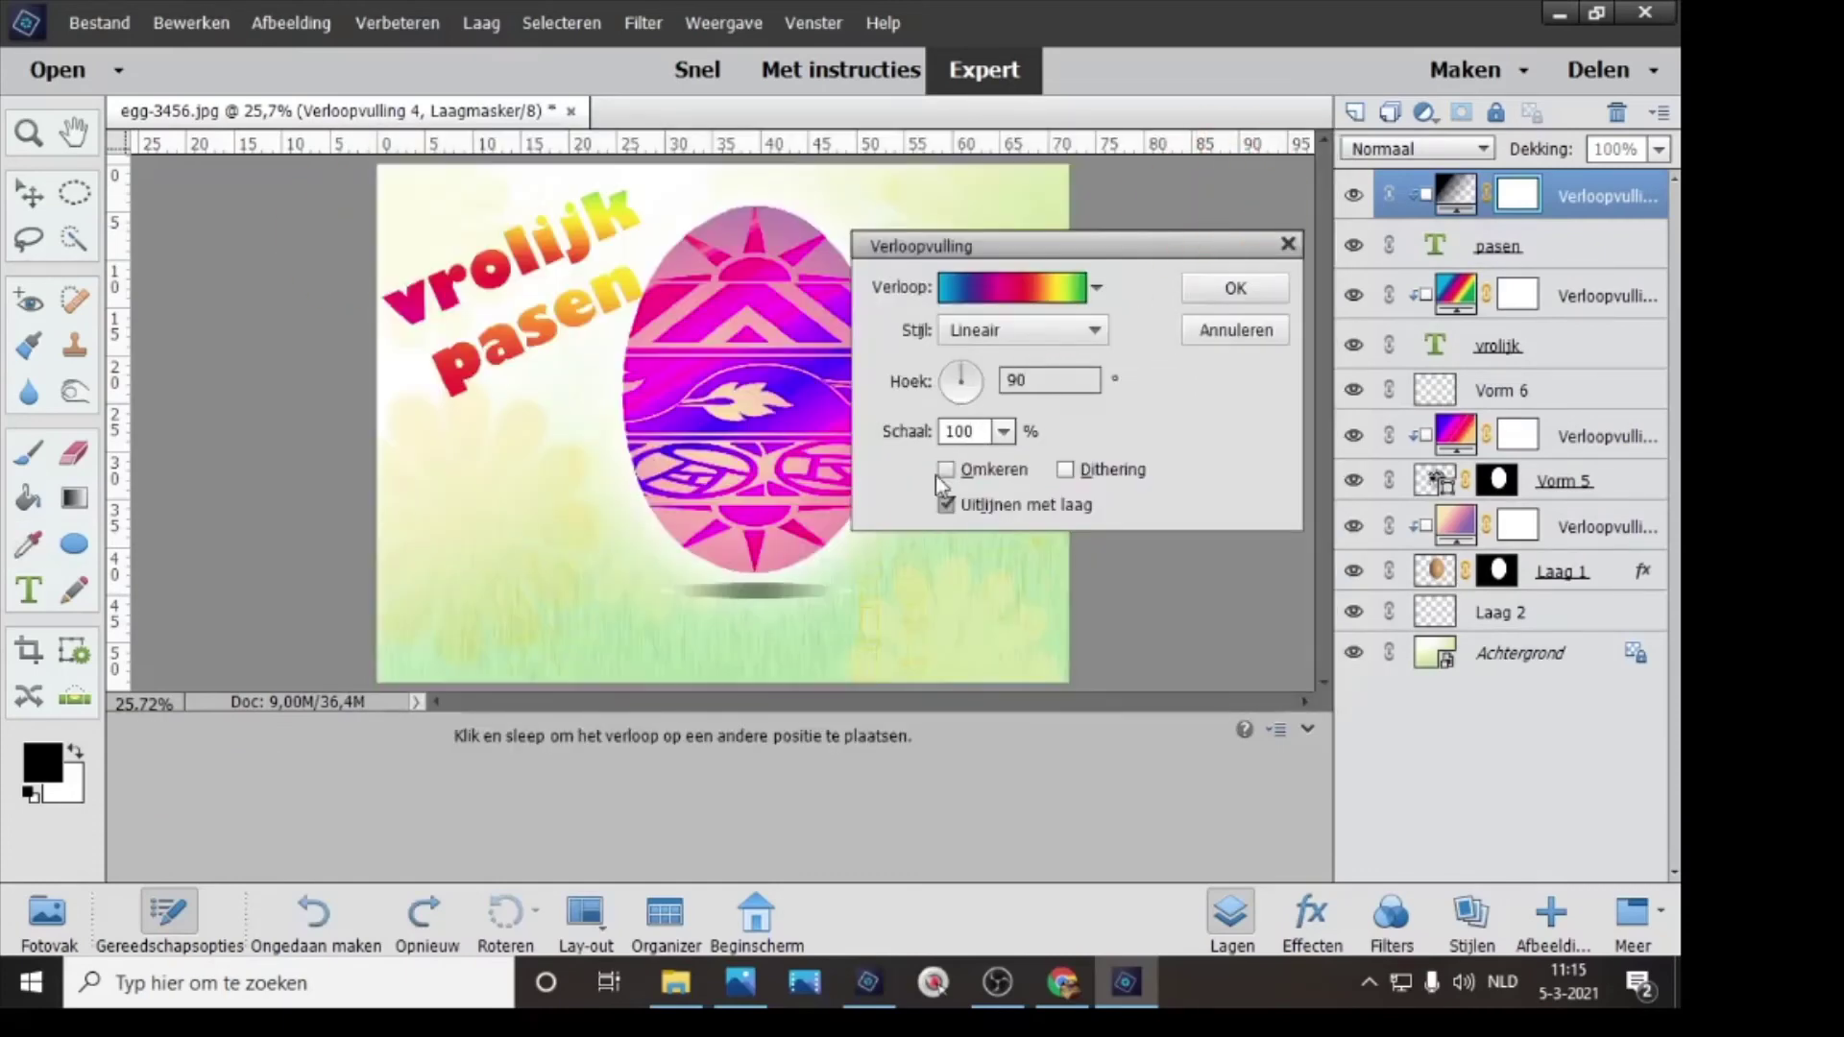
{"action": "left_click", "coordinate": [946, 470]}
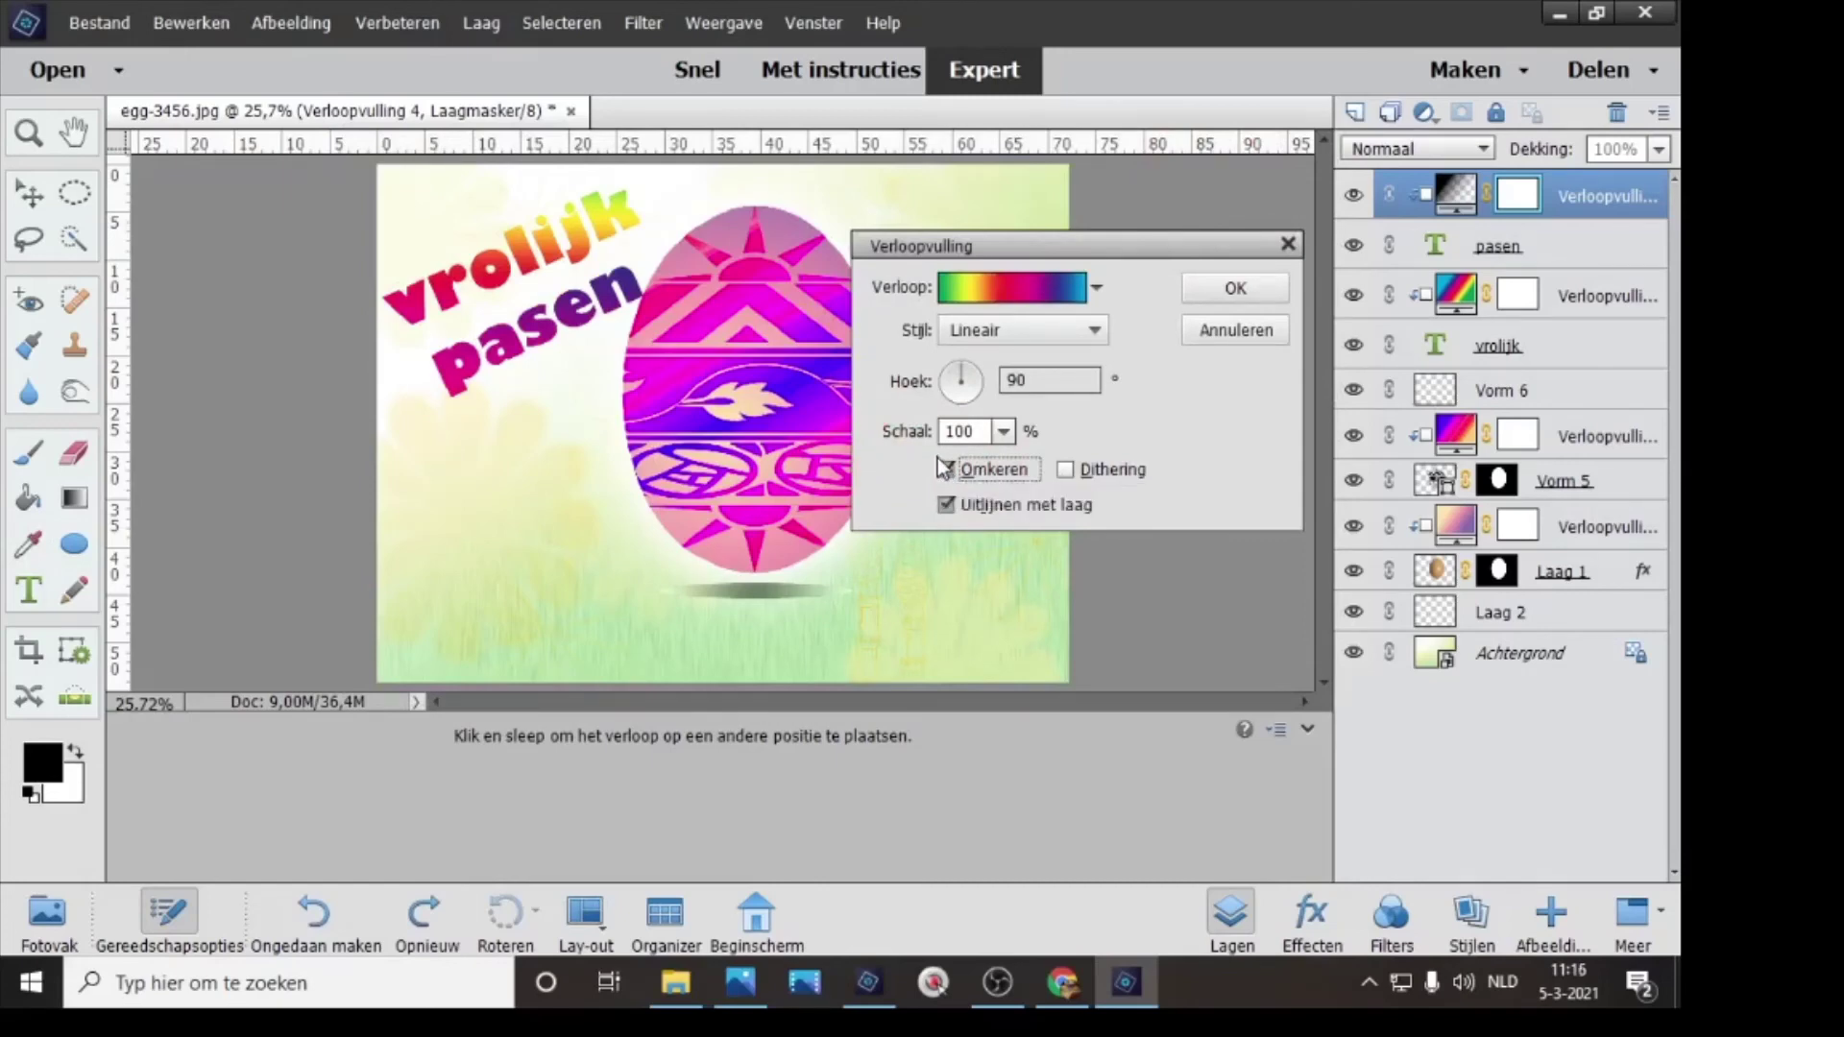
- Try the Radiaal, Hoek, Gereflecteerd and Ruit gradient styles on the pasen text
{"action": "left_click", "coordinate": [1020, 331]}
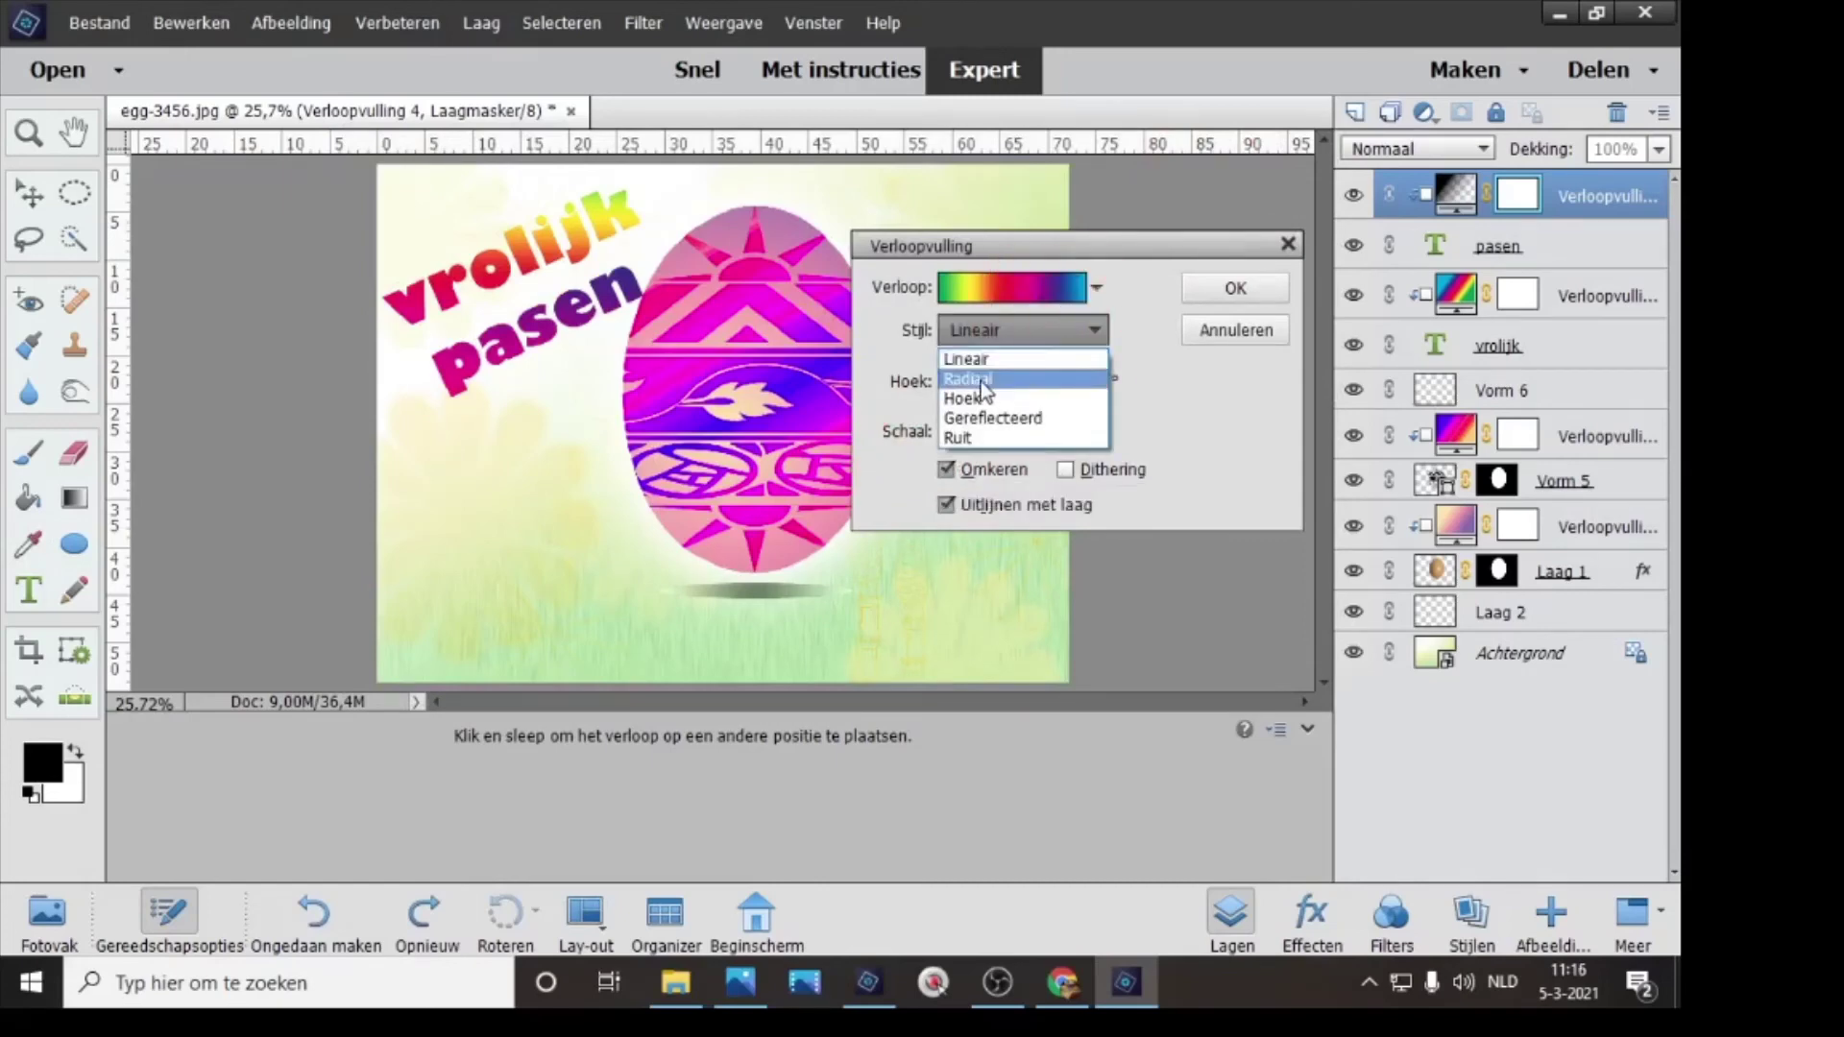
{"action": "left_click", "coordinate": [982, 380]}
{"action": "left_click", "coordinate": [1002, 329]}
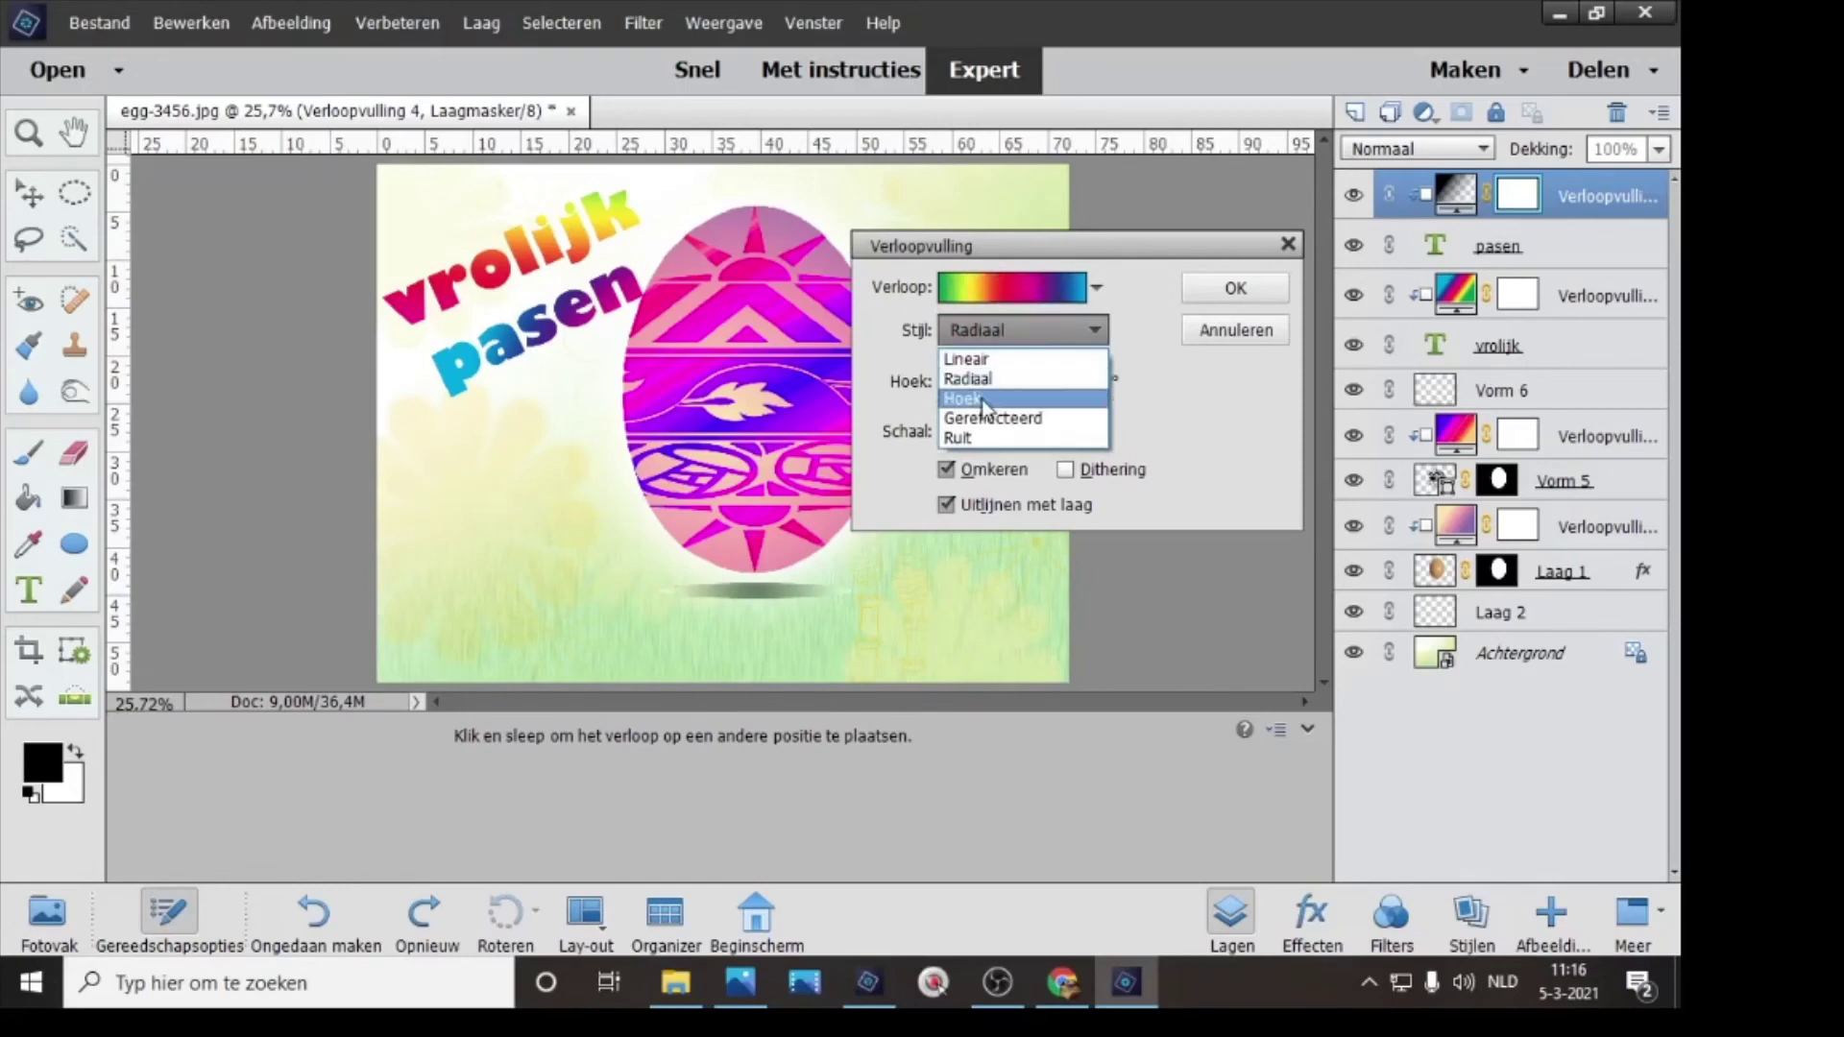
{"action": "left_click", "coordinate": [975, 398]}
{"action": "left_click", "coordinate": [1008, 329]}
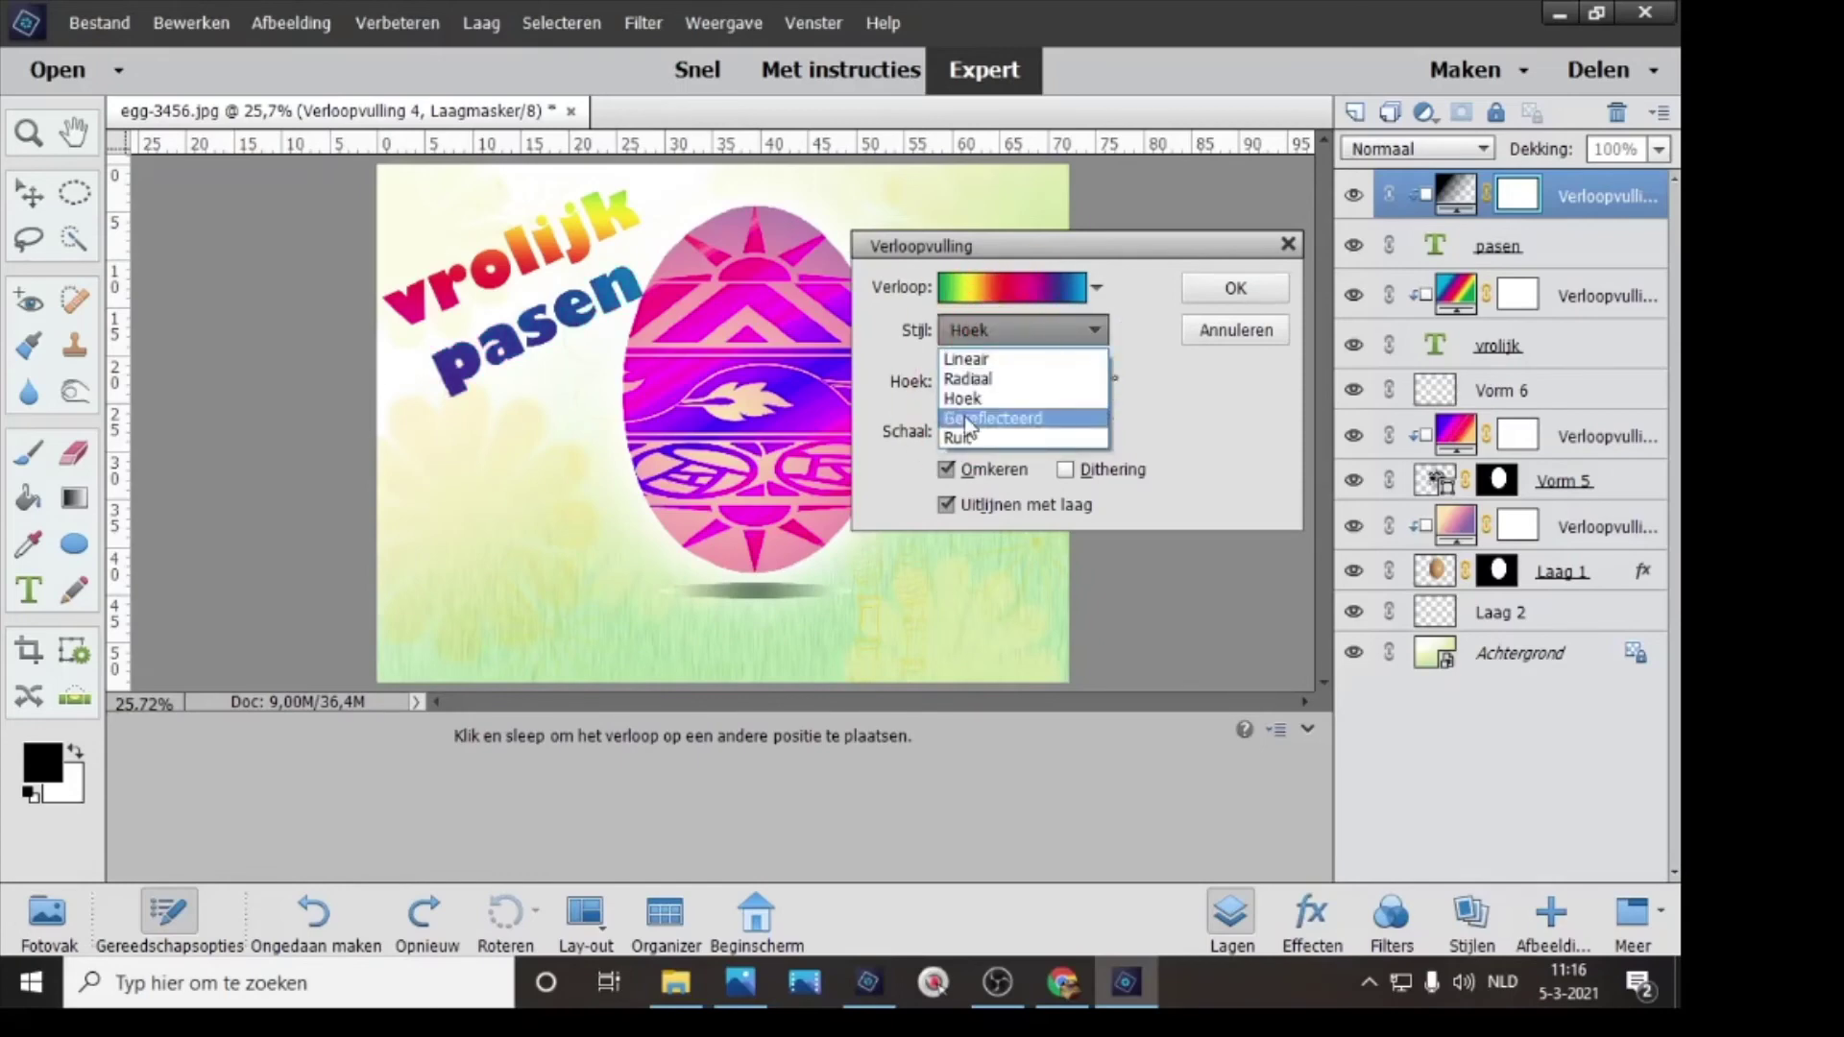
{"action": "left_click", "coordinate": [970, 419]}
{"action": "left_click", "coordinate": [1005, 333]}
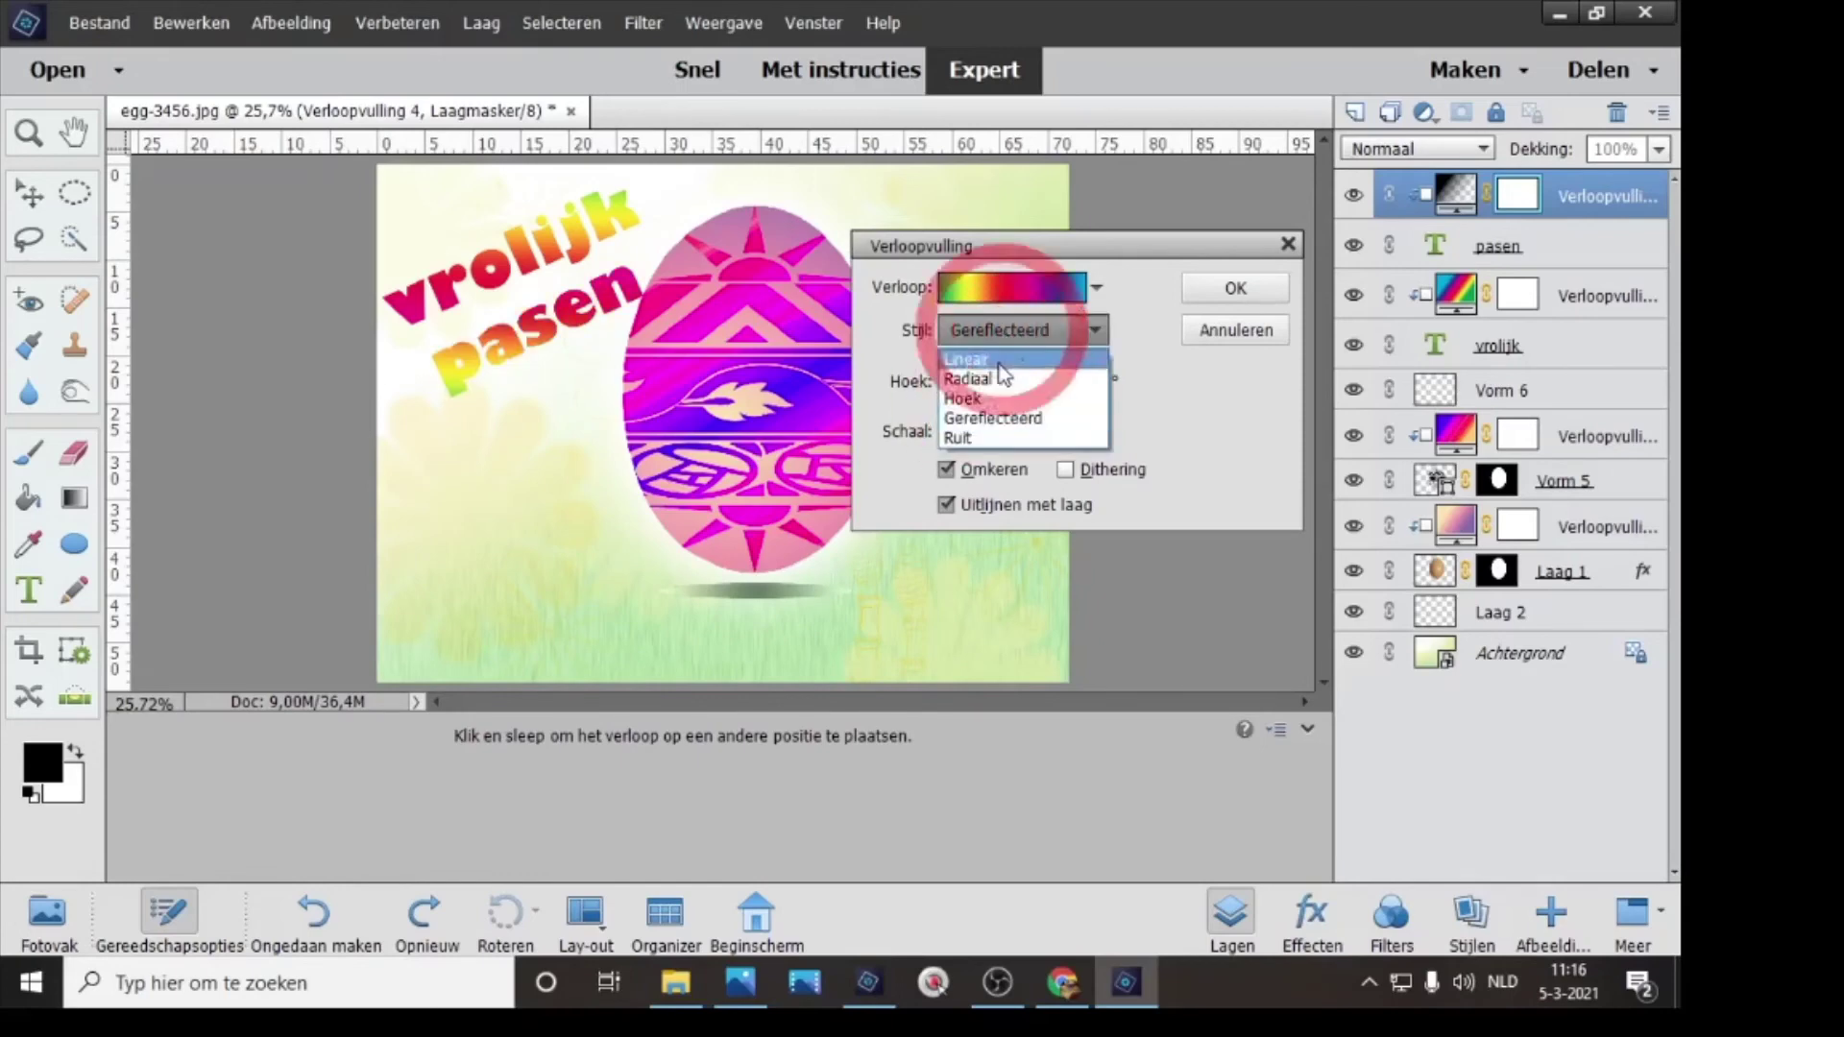
{"action": "left_click", "coordinate": [975, 434]}
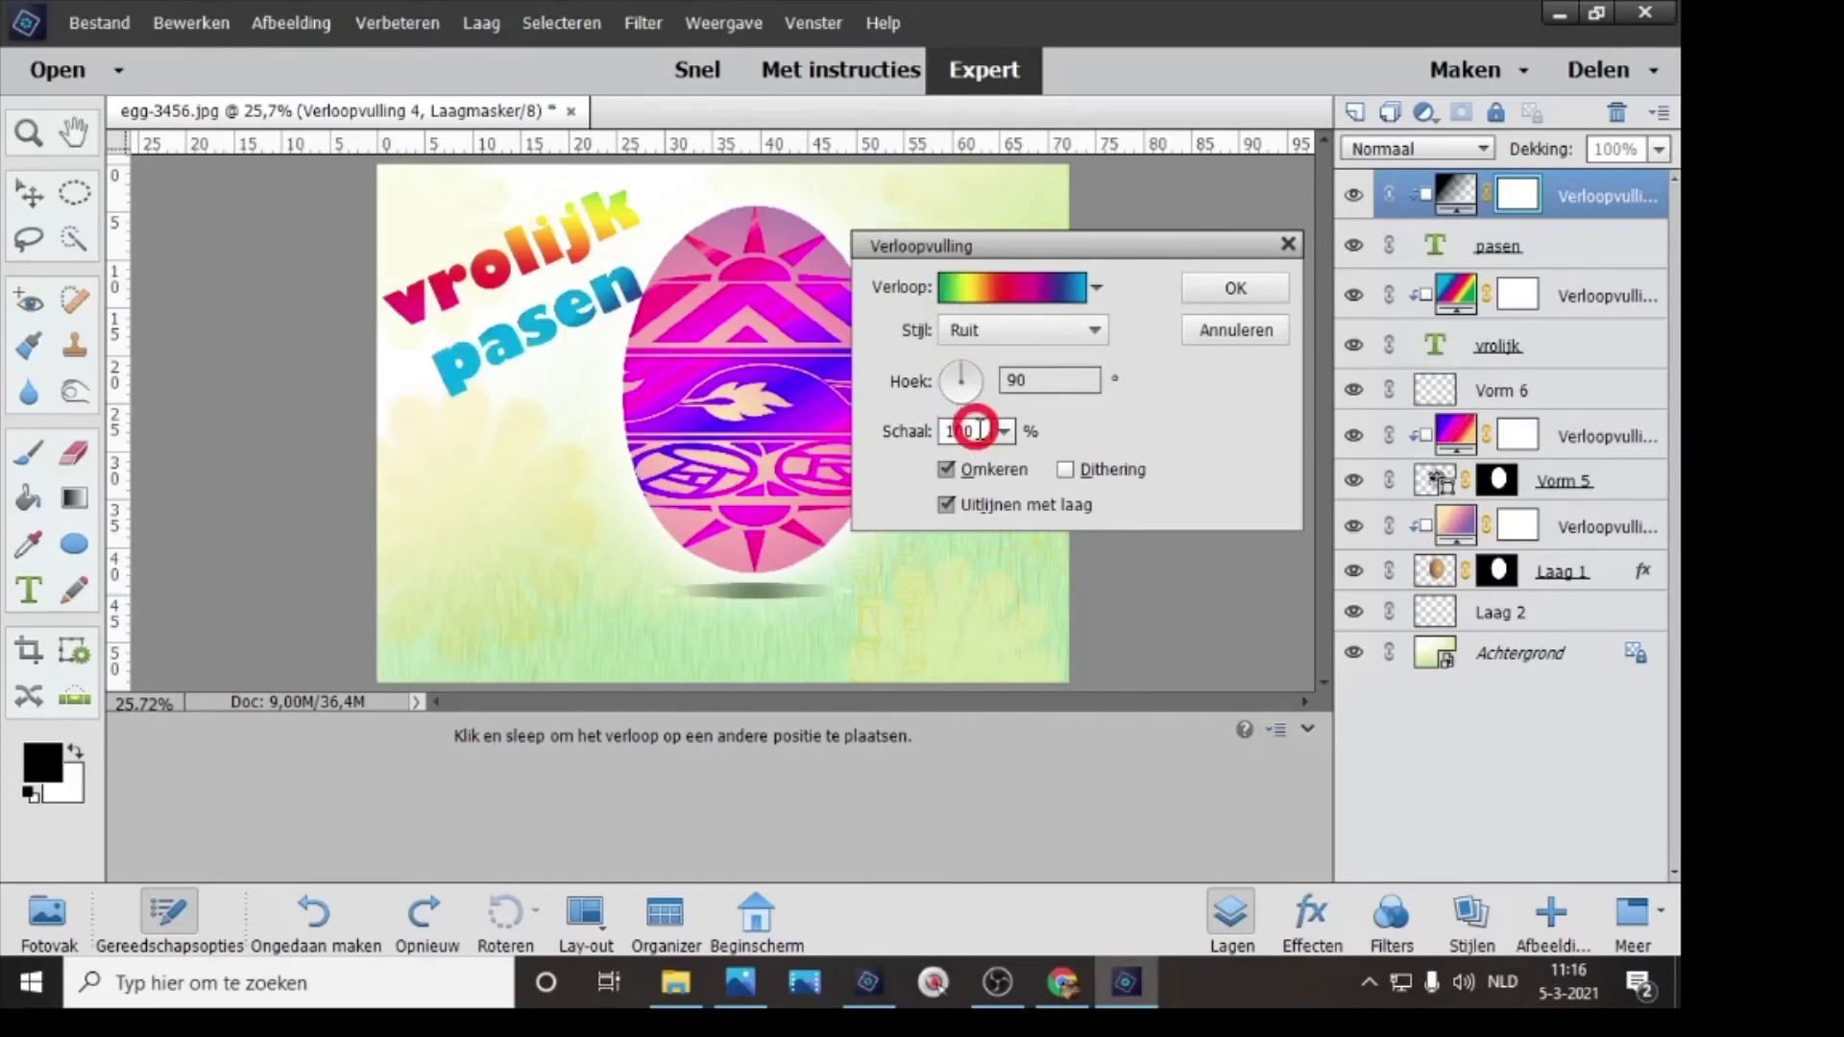
- Set the gradient style of the pasen text to Lineair and apply the fill
{"action": "left_click", "coordinate": [999, 336]}
{"action": "left_click", "coordinate": [981, 361]}
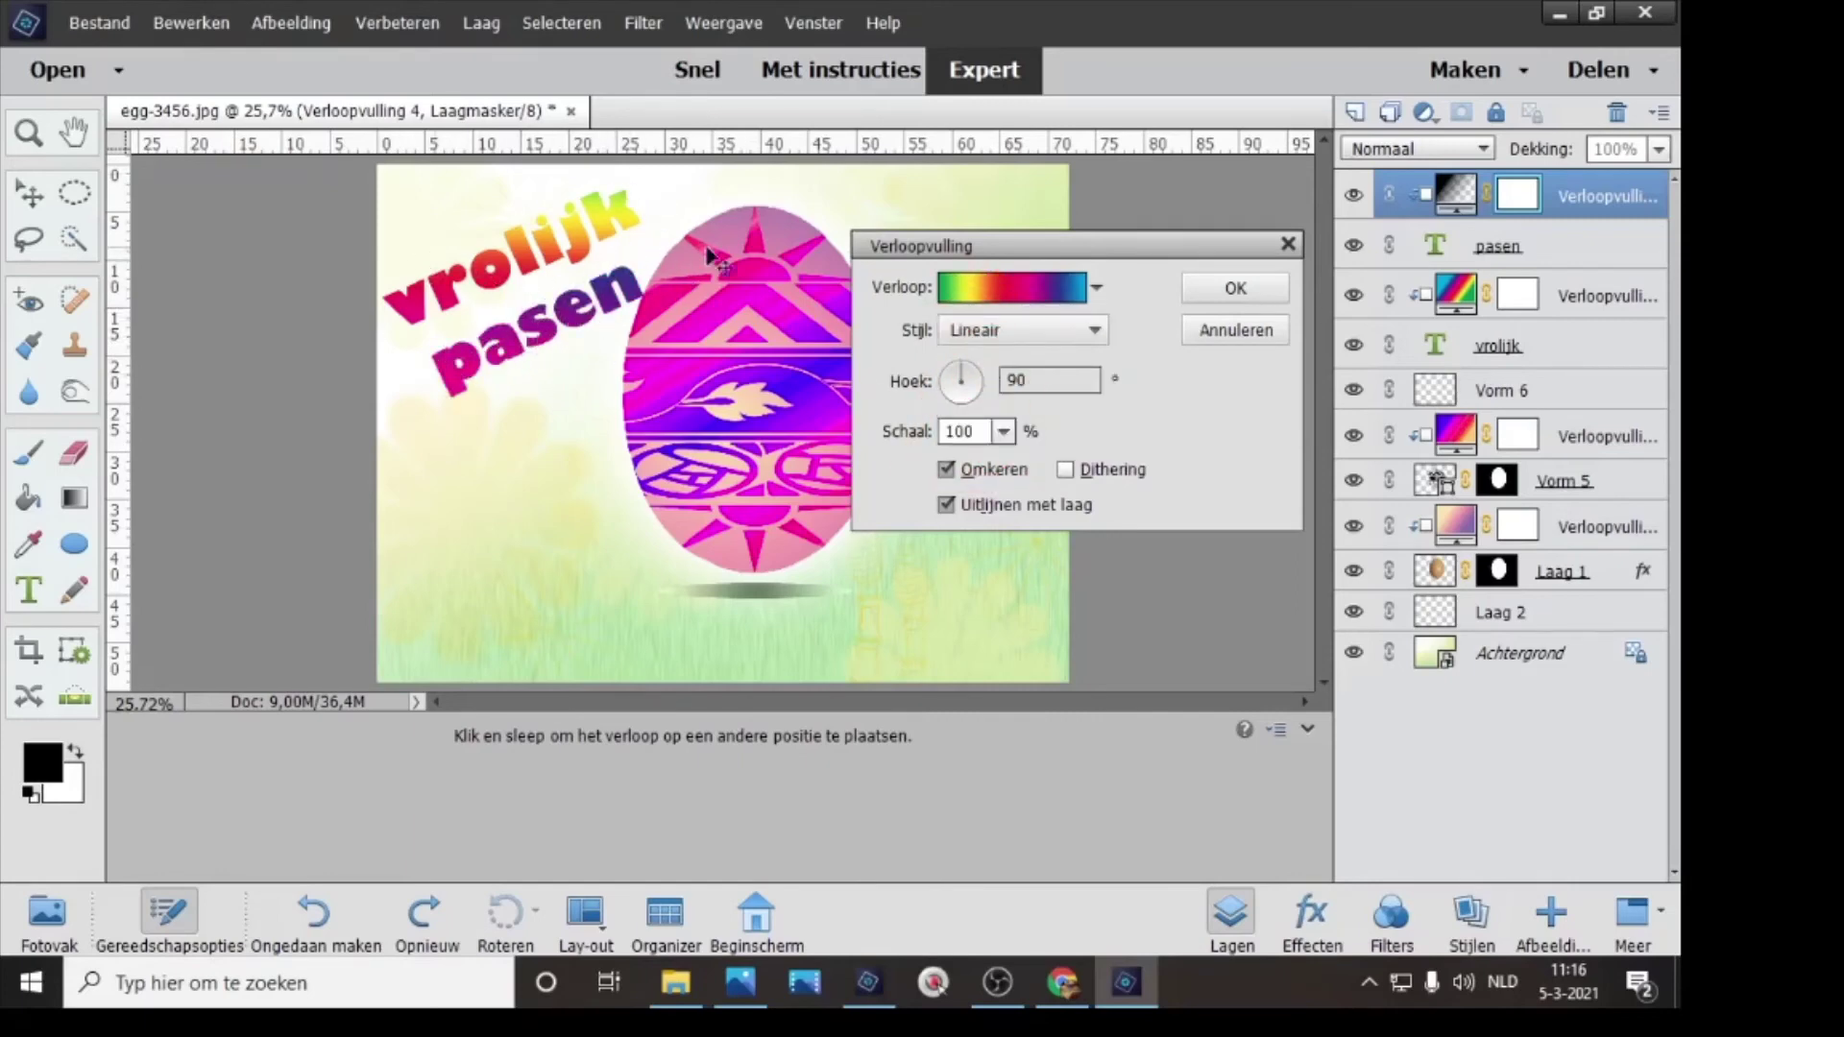
{"action": "left_click", "coordinate": [1266, 294]}
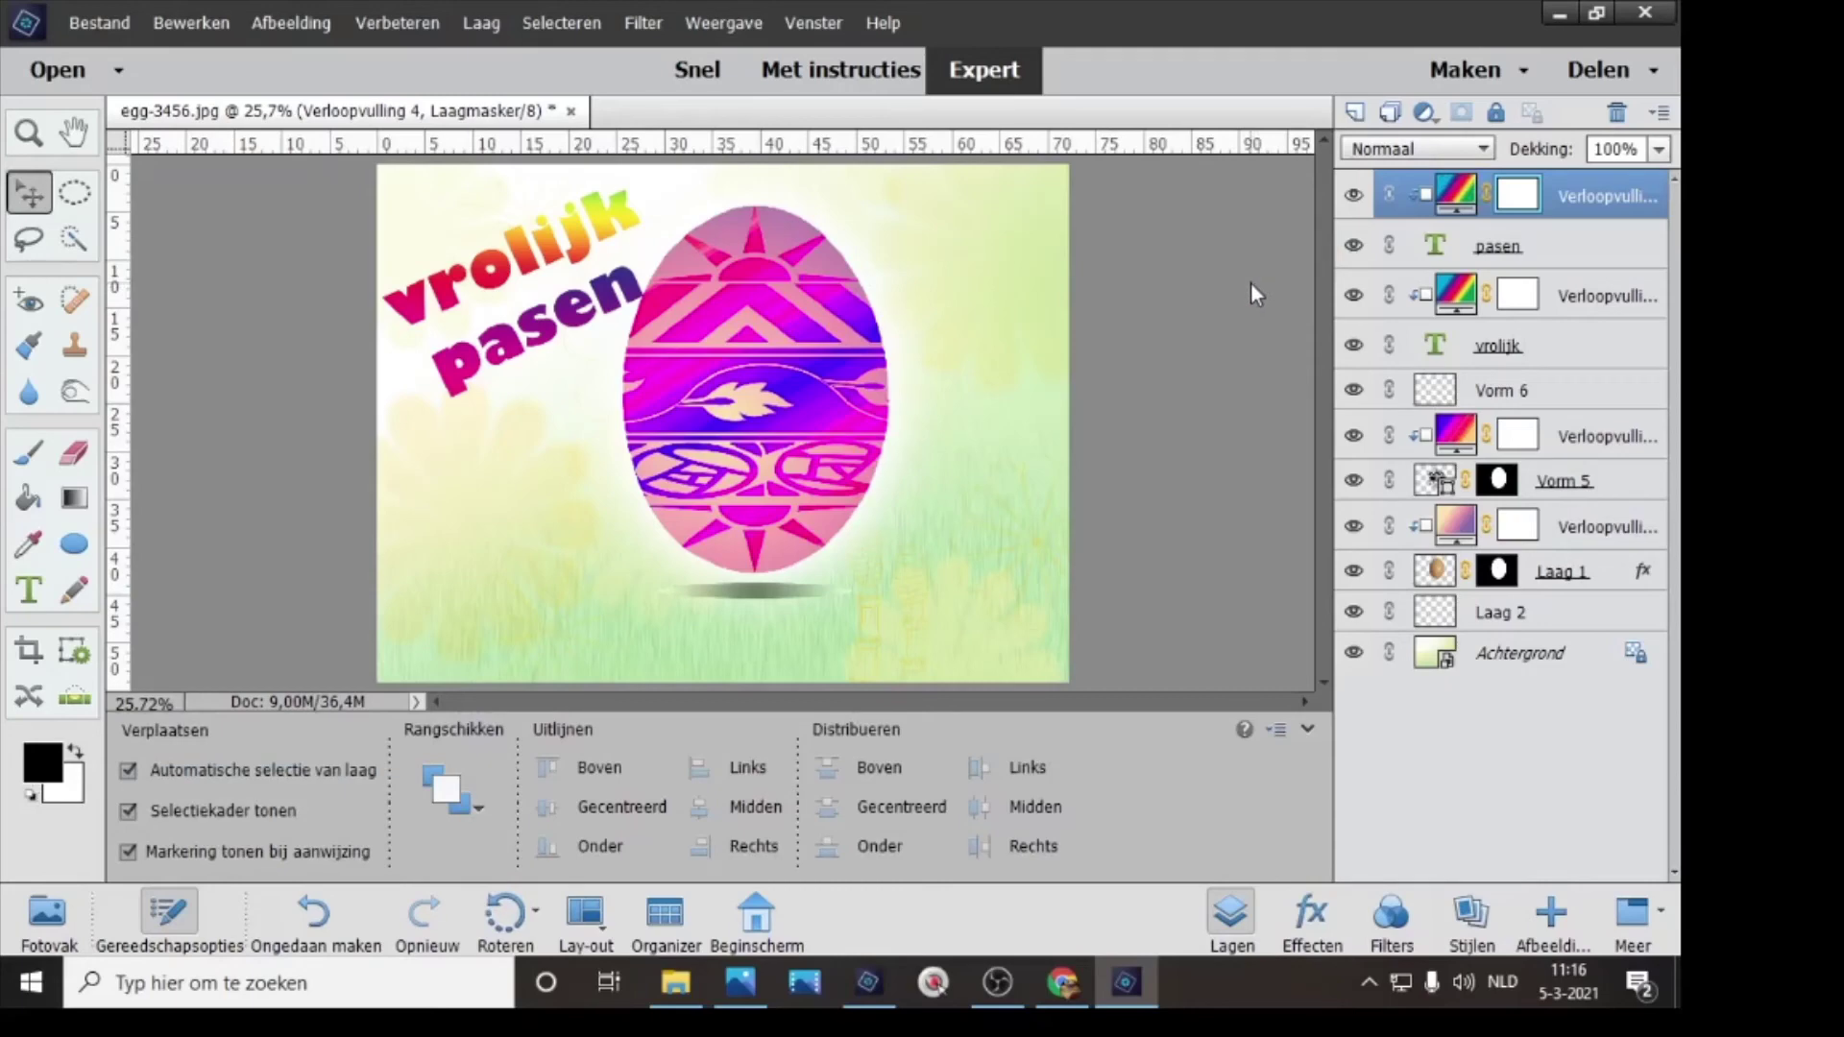
- Open the images rabbit_PNG3786 and chicken_PNG2171 together from the Downloads folder
{"action": "left_click", "coordinate": [52, 71]}
{"action": "left_click", "coordinate": [309, 256]}
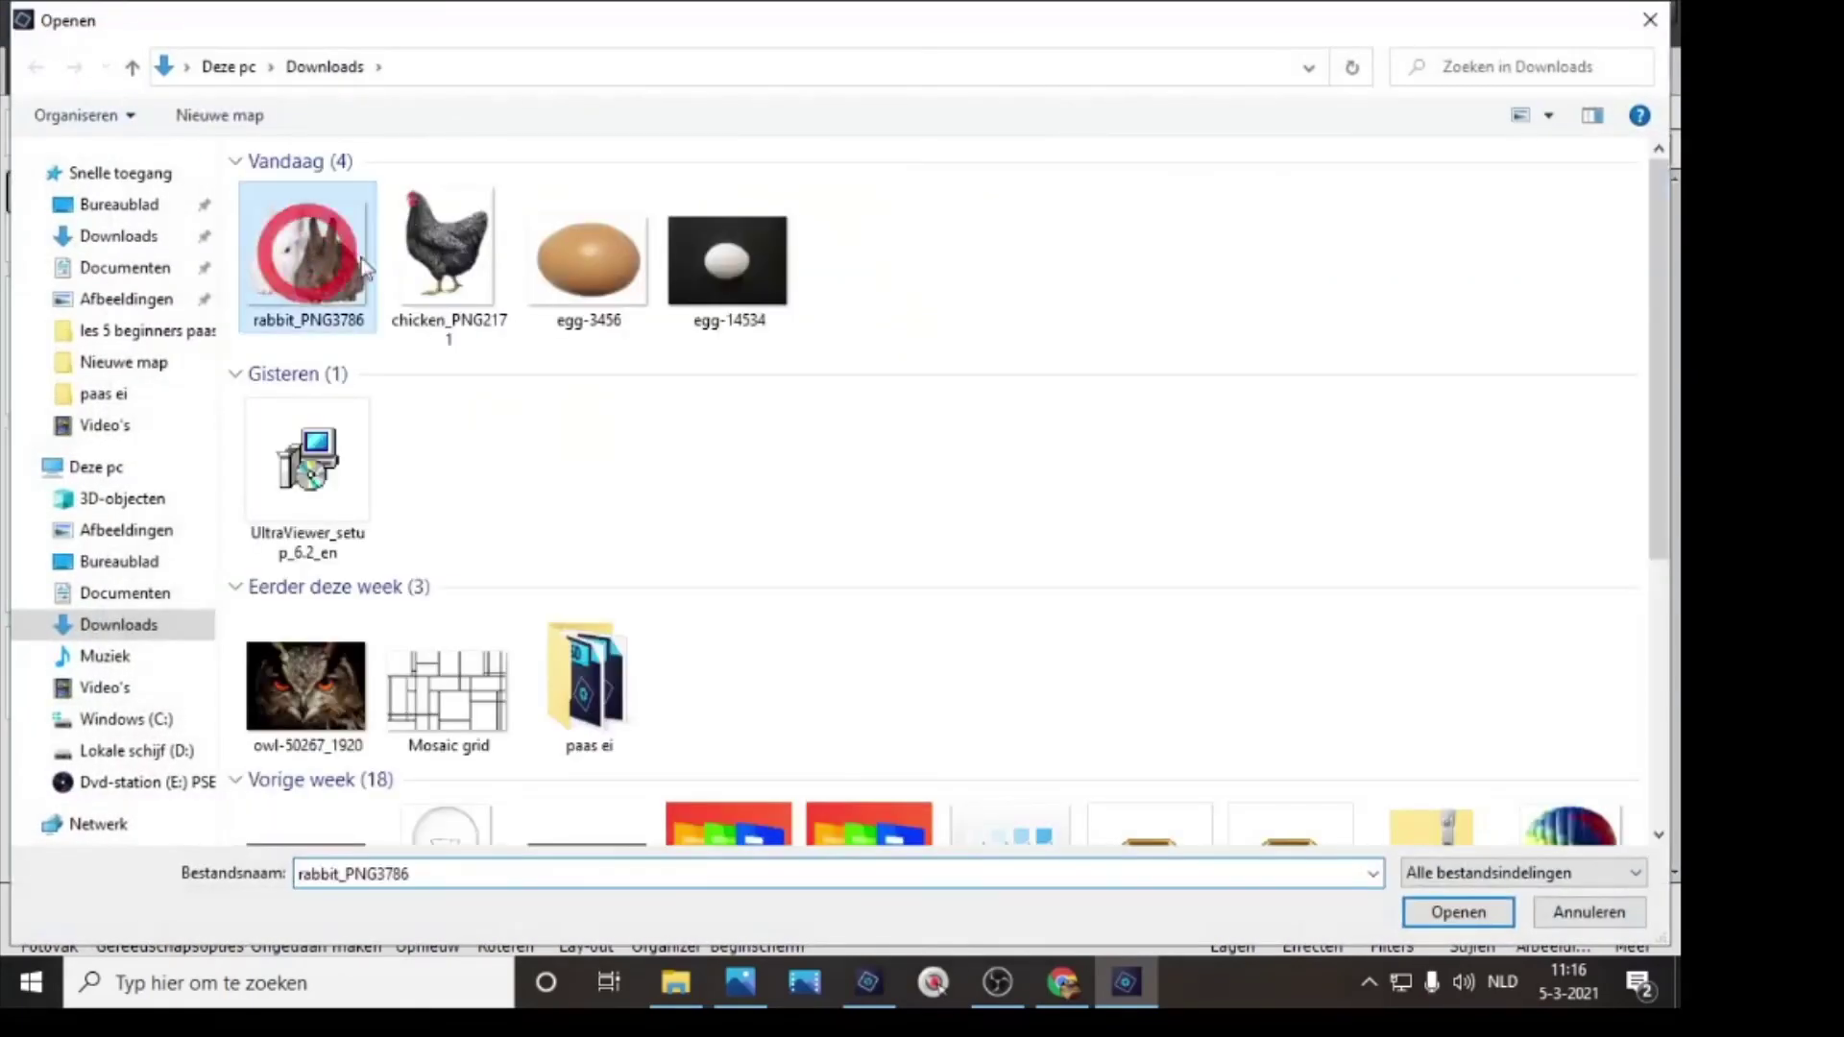
{"action": "left_click", "coordinate": [430, 251], "text": "shift"}
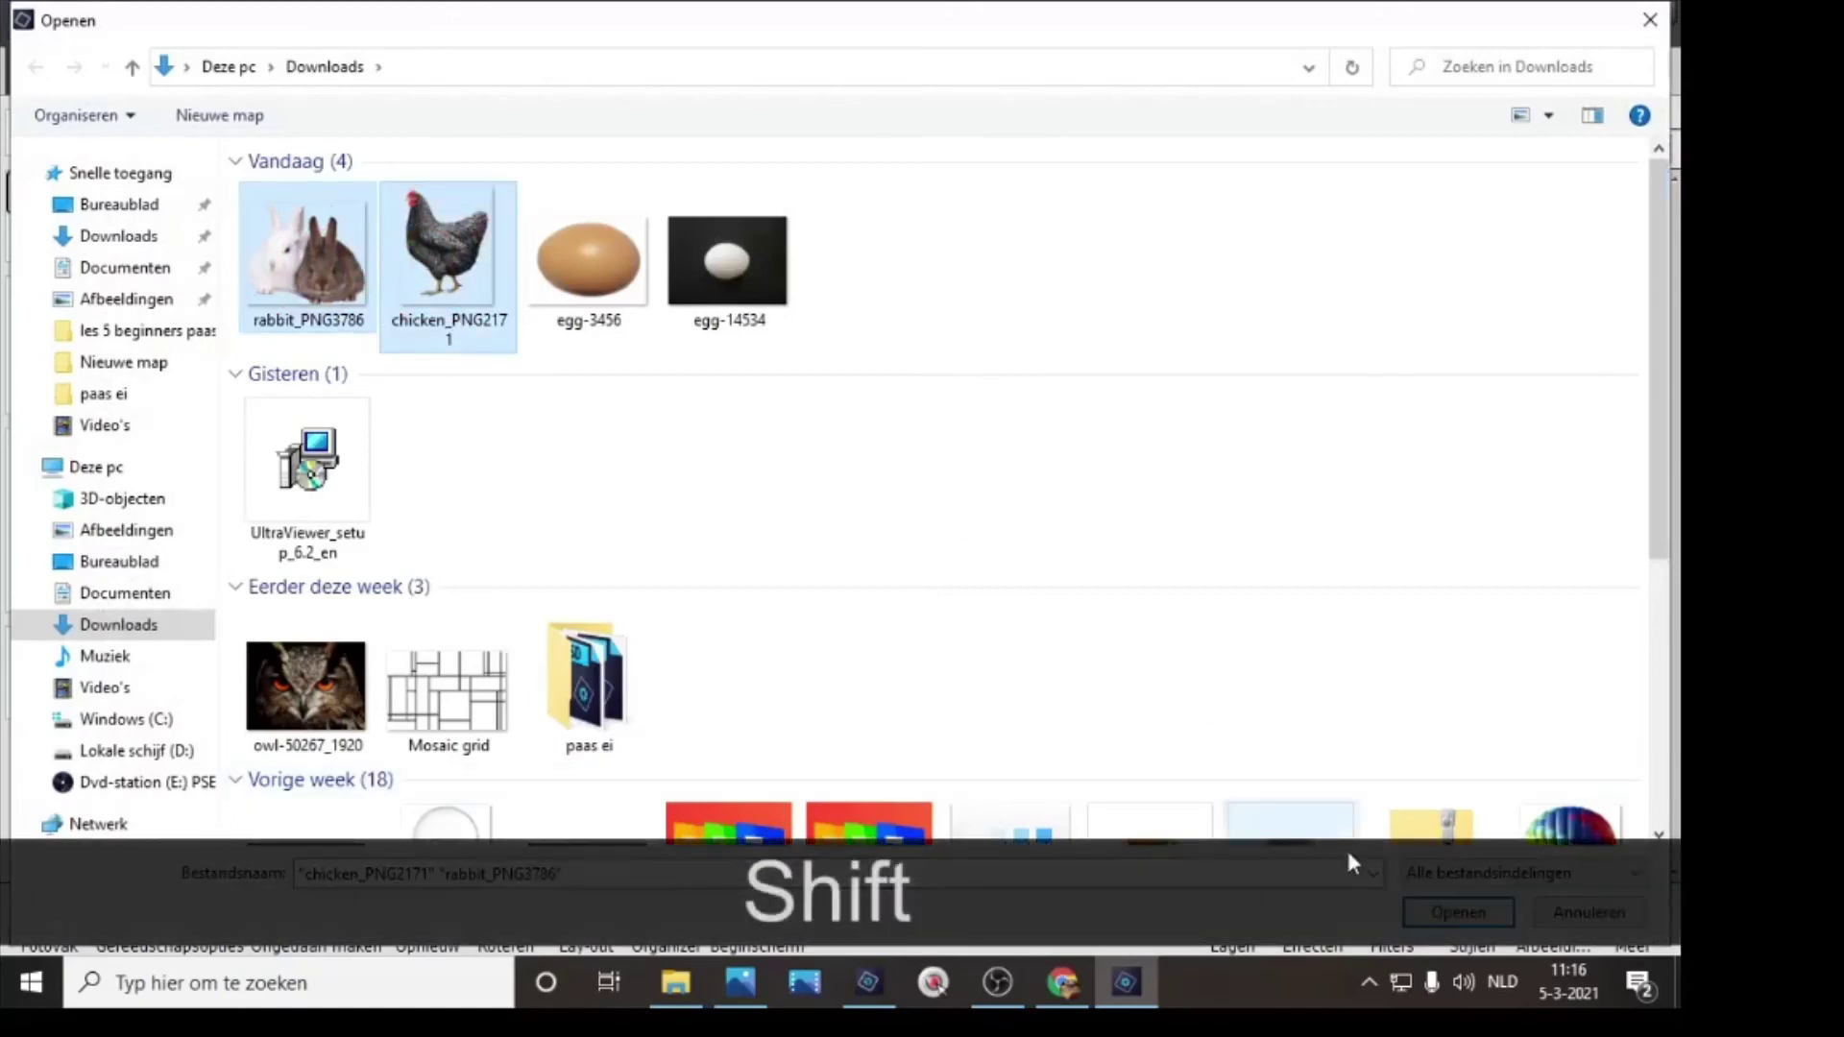
{"action": "left_click", "coordinate": [1427, 909]}
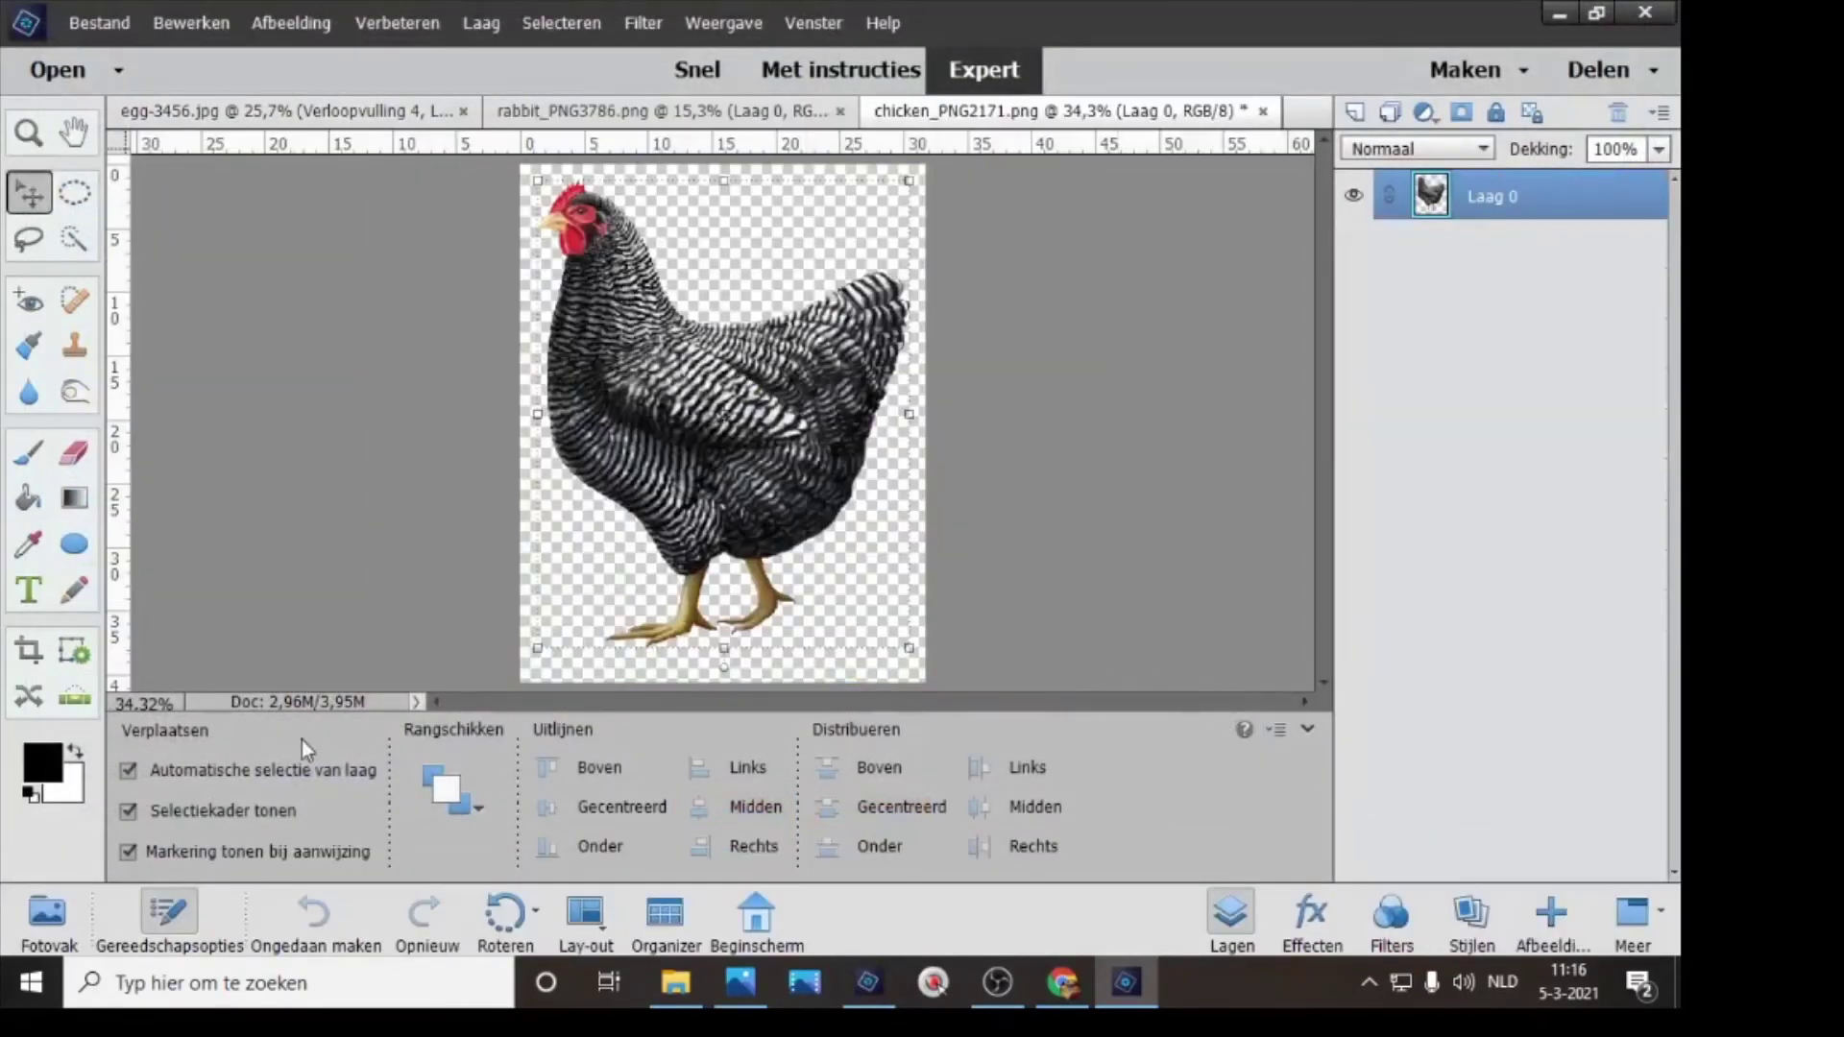
- Return to the egg card and add the open rabbit image to it as a new layer
{"action": "left_click", "coordinate": [46, 922]}
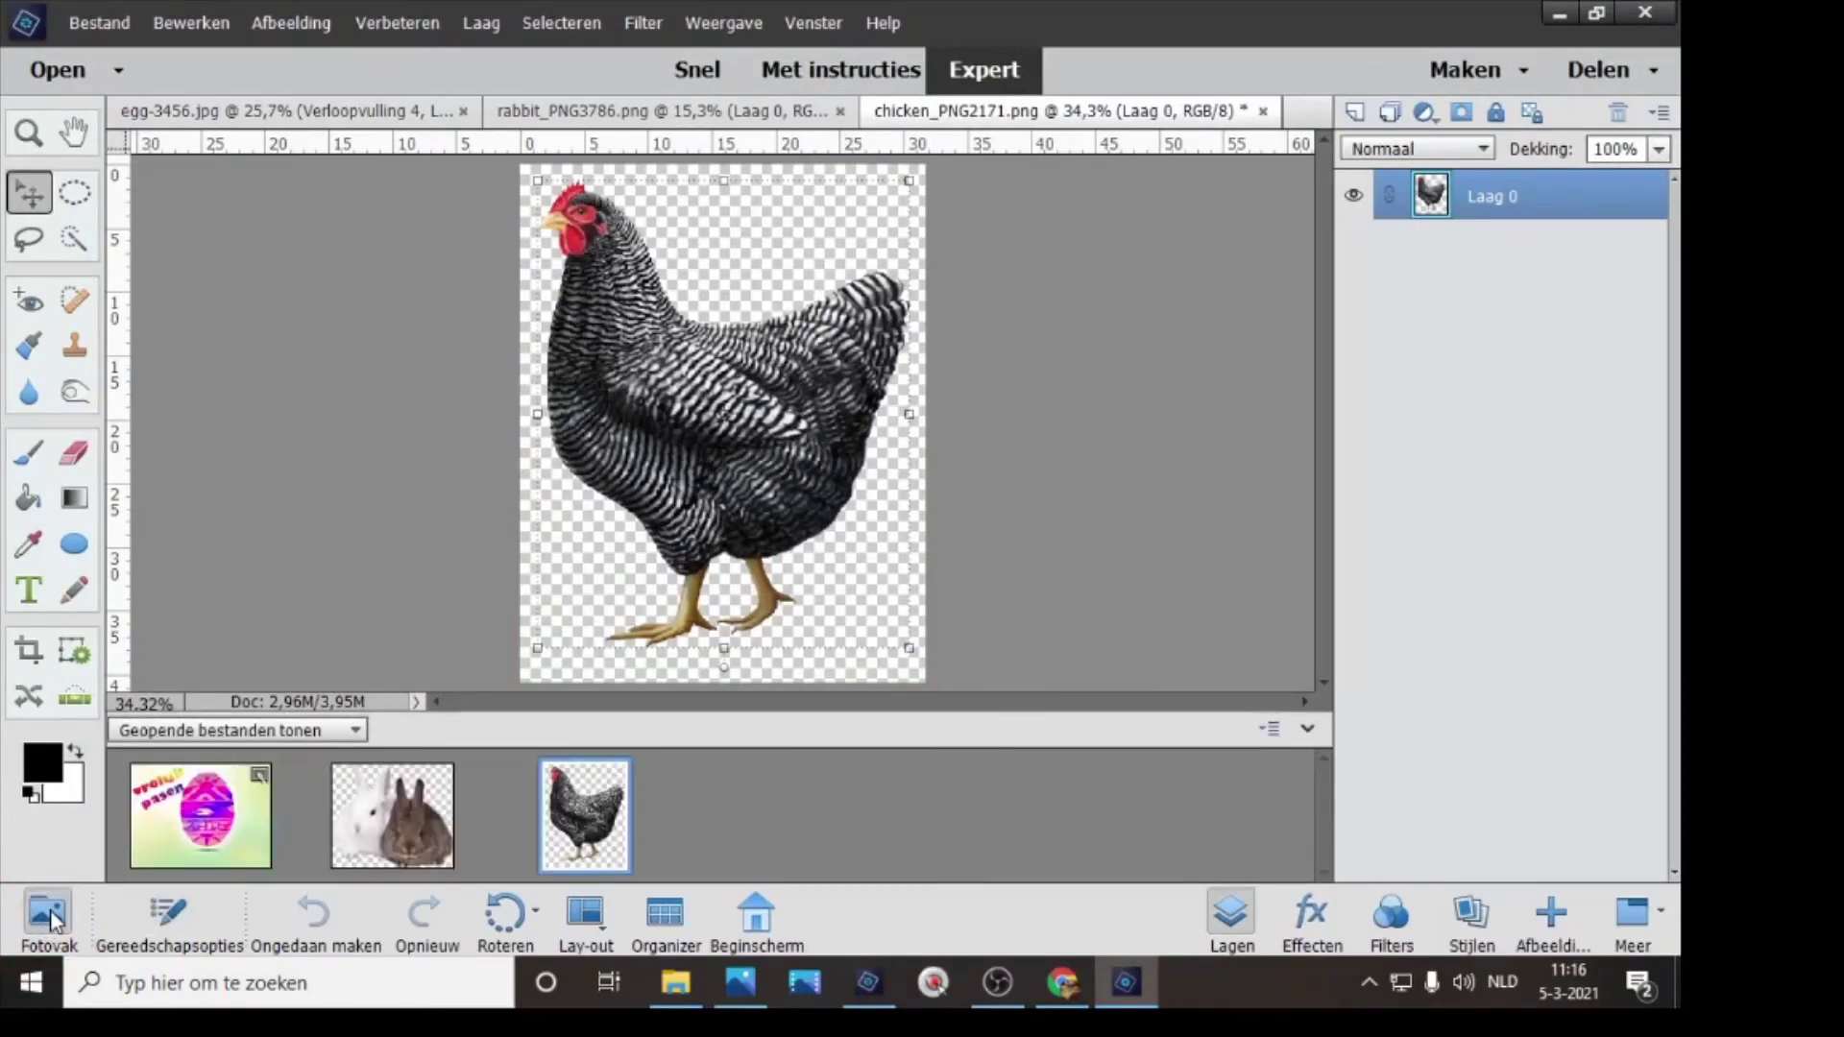
{"action": "left_click", "coordinate": [135, 803]}
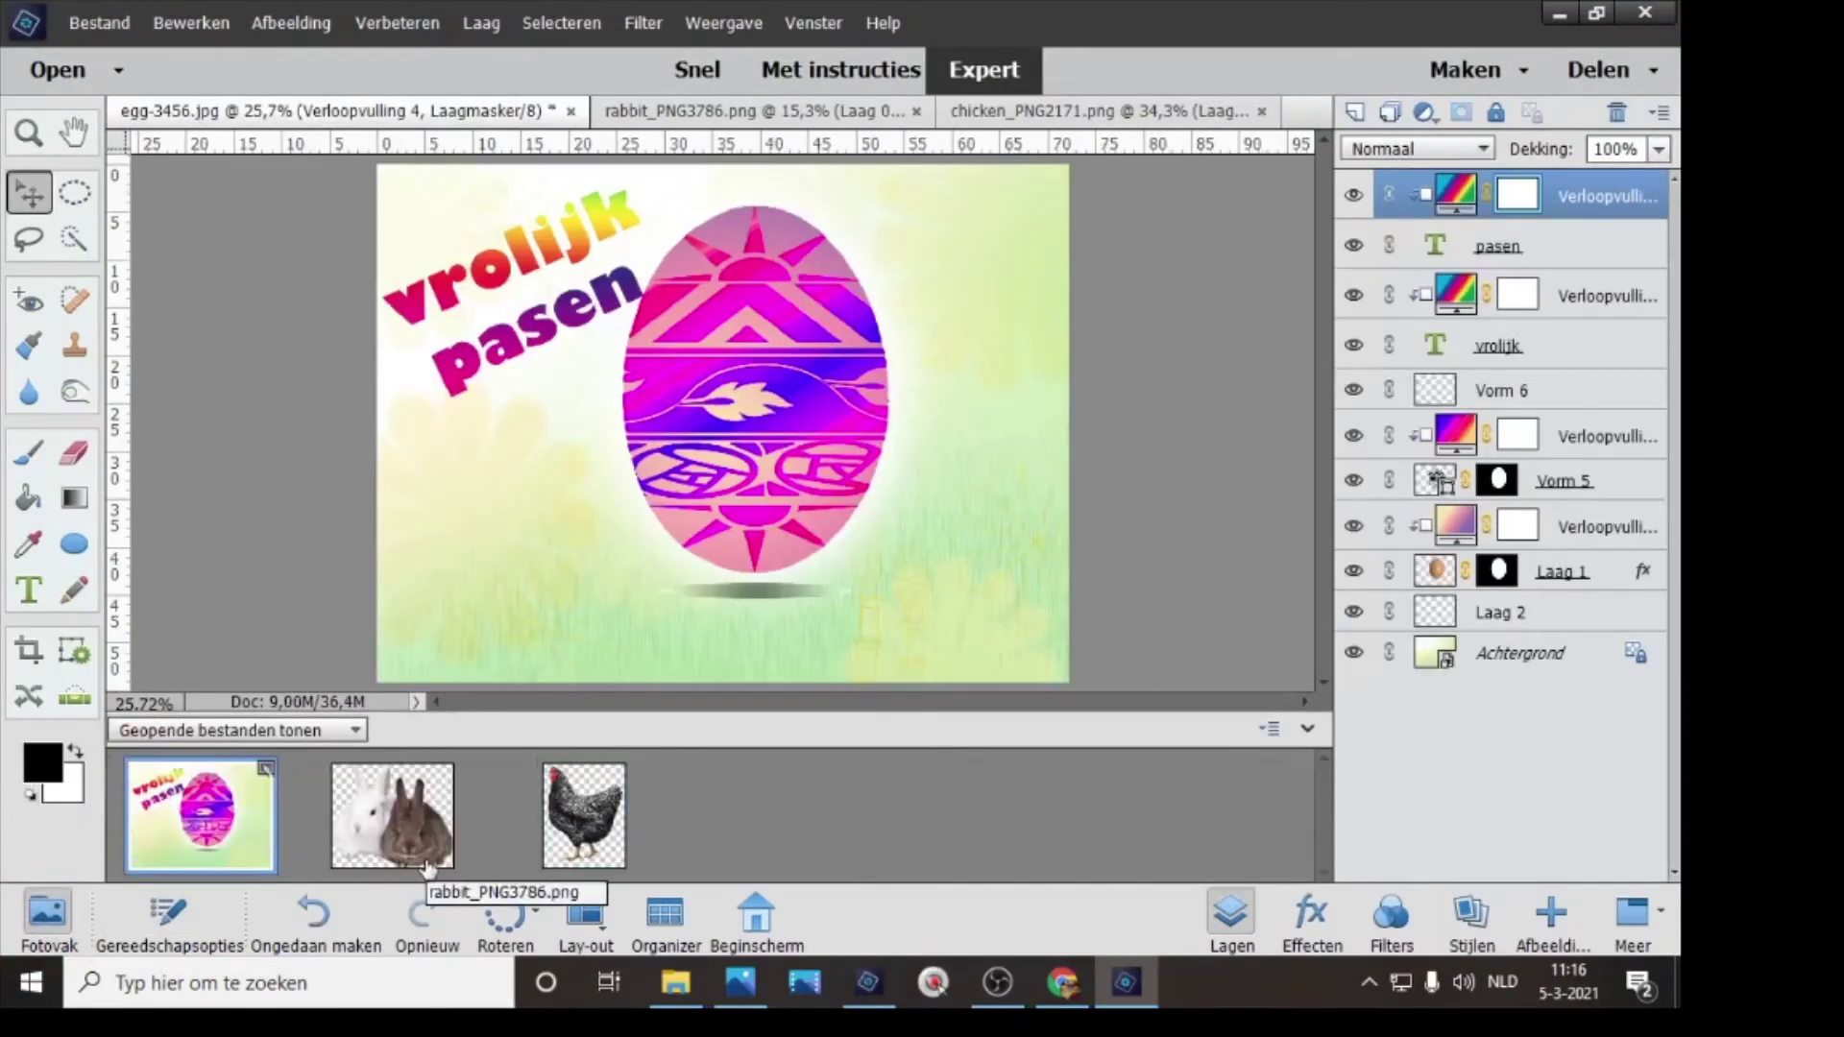
{"action": "left_click_drag", "start_coordinate": [383, 831], "coordinate": [503, 562]}
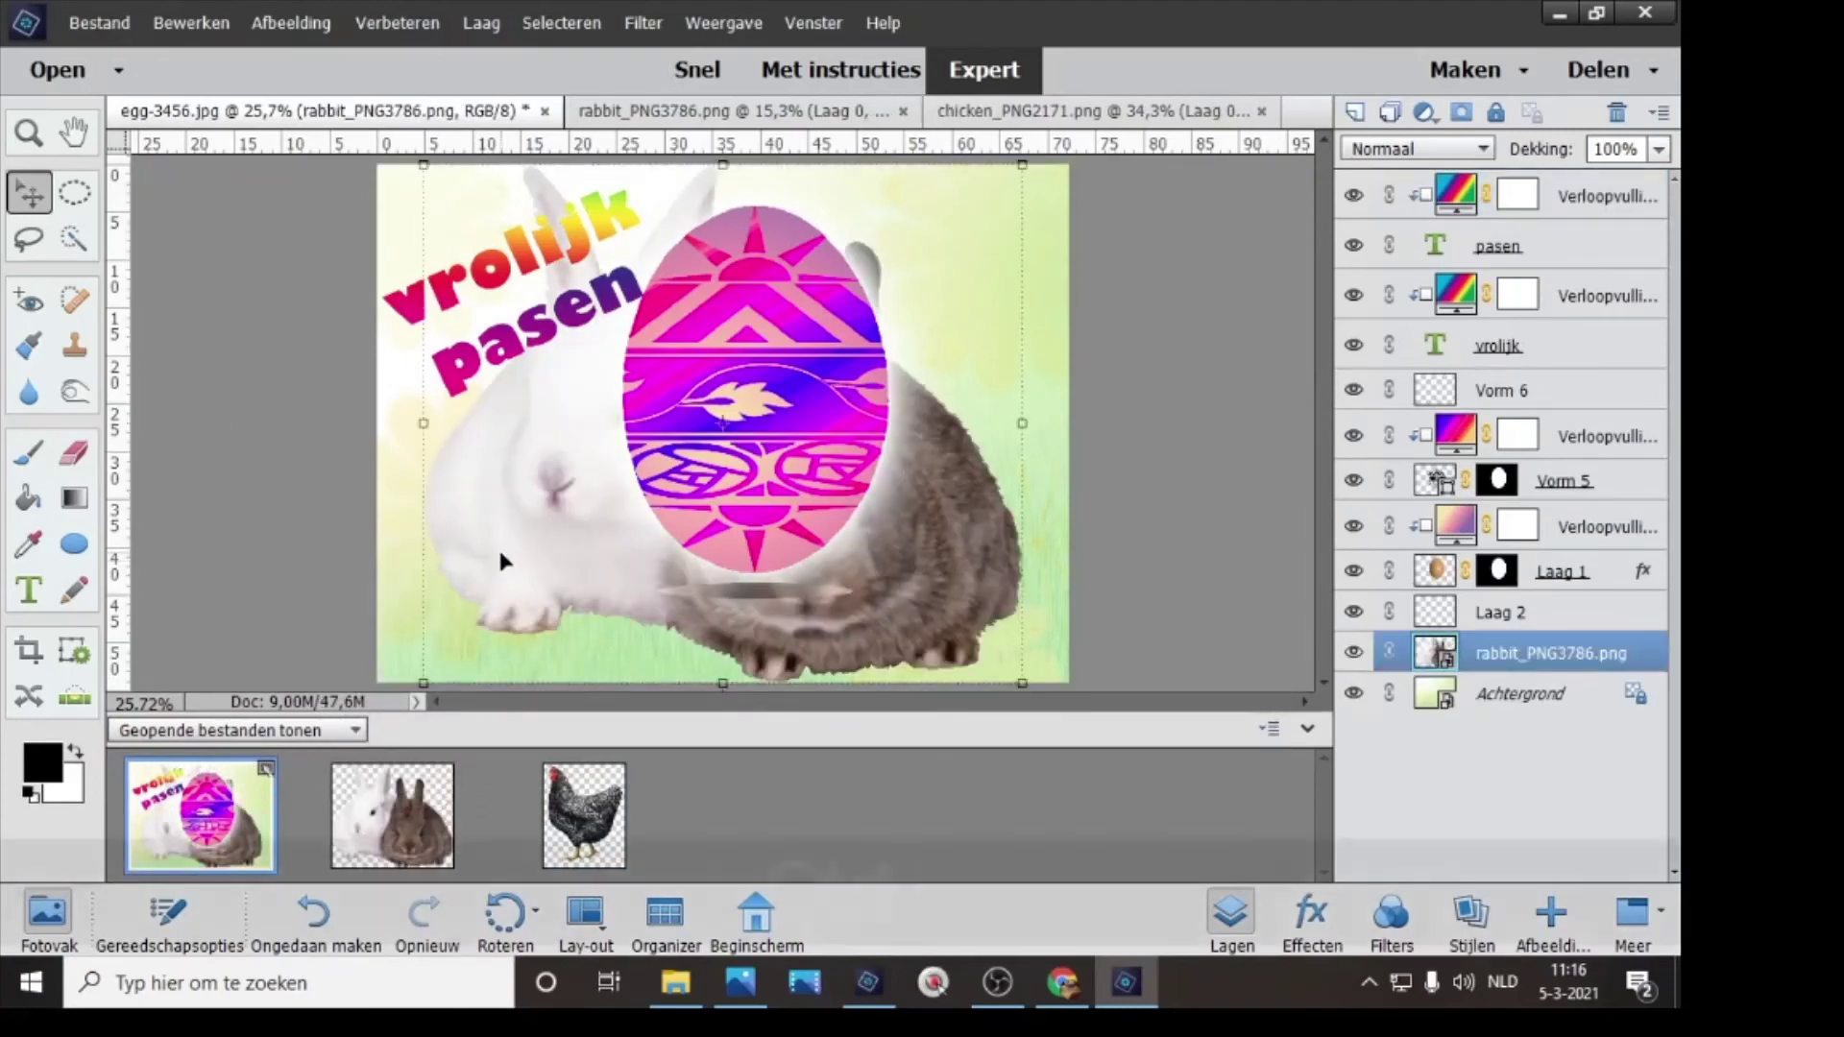
- Shrink the rabbits to a small size, tilt them slightly counterclockwise, and place them on the grass at the card's lower left
{"action": "key", "text": "ctrl+0"}
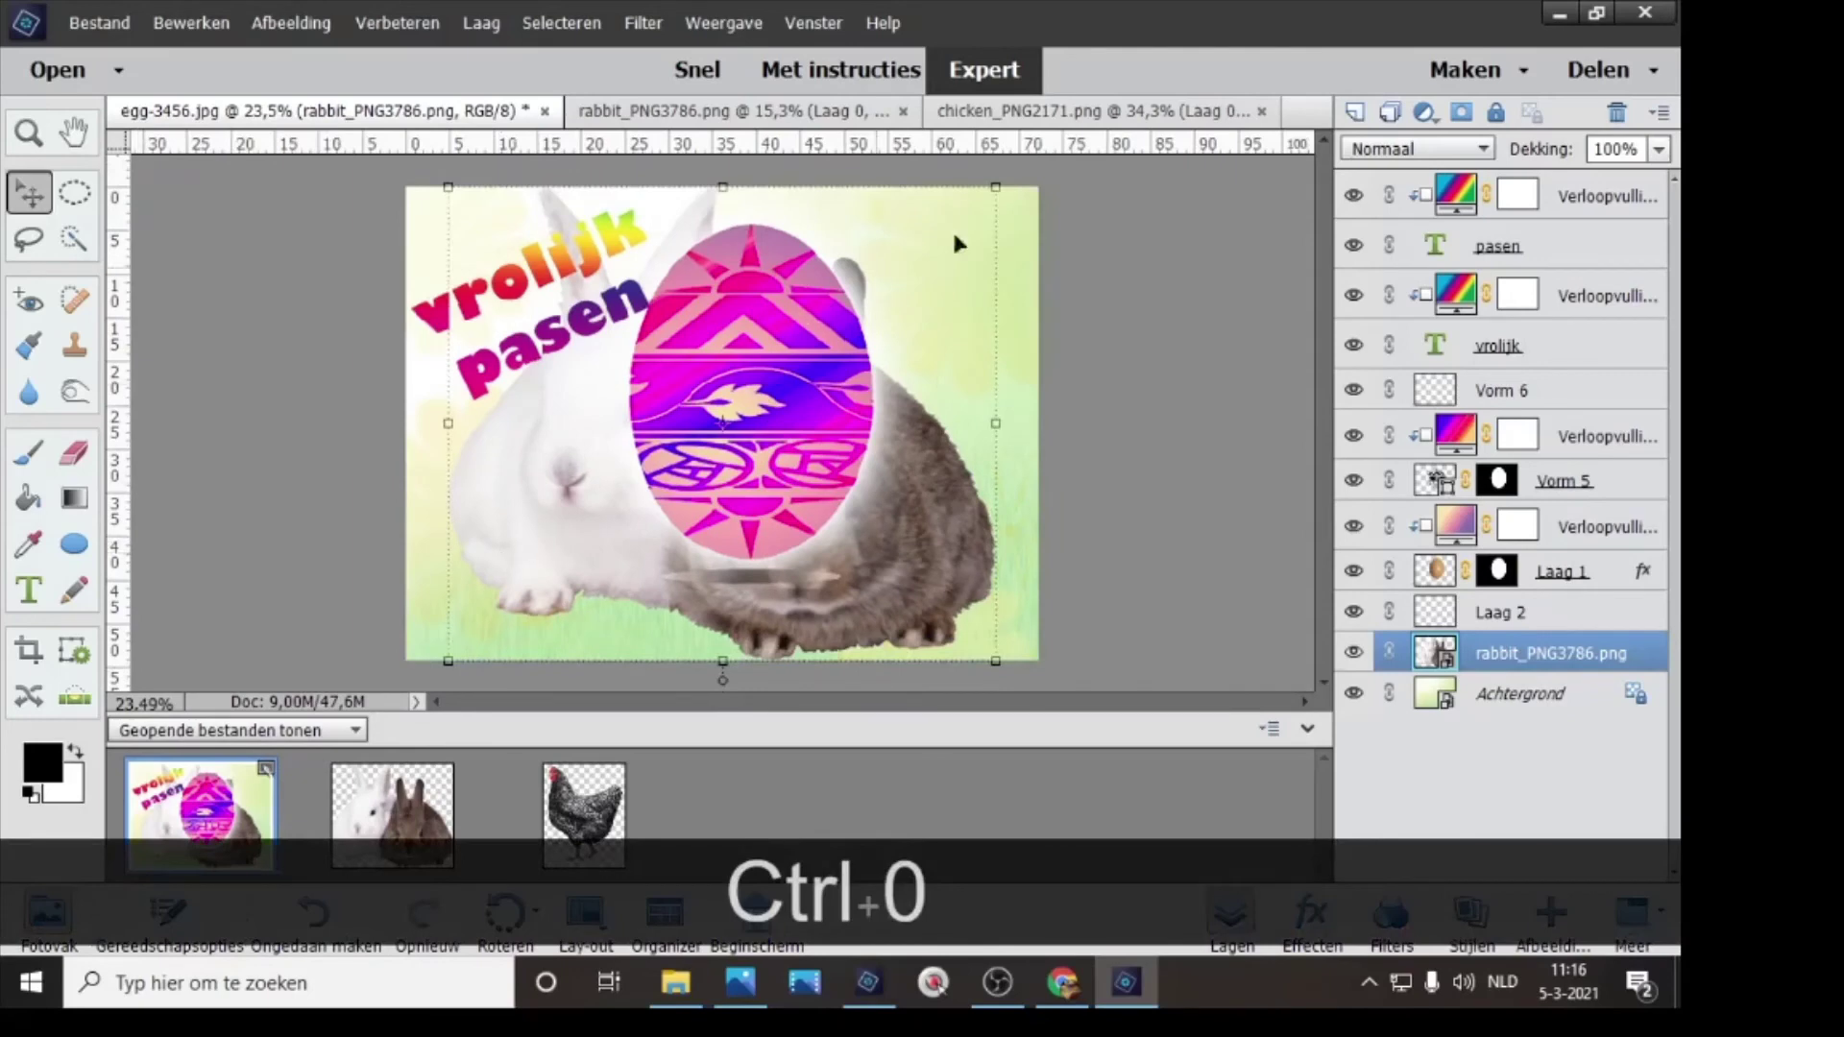
{"action": "left_click_drag", "start_coordinate": [992, 187], "coordinate": [567, 555]}
{"action": "left_click", "coordinate": [35, 920]}
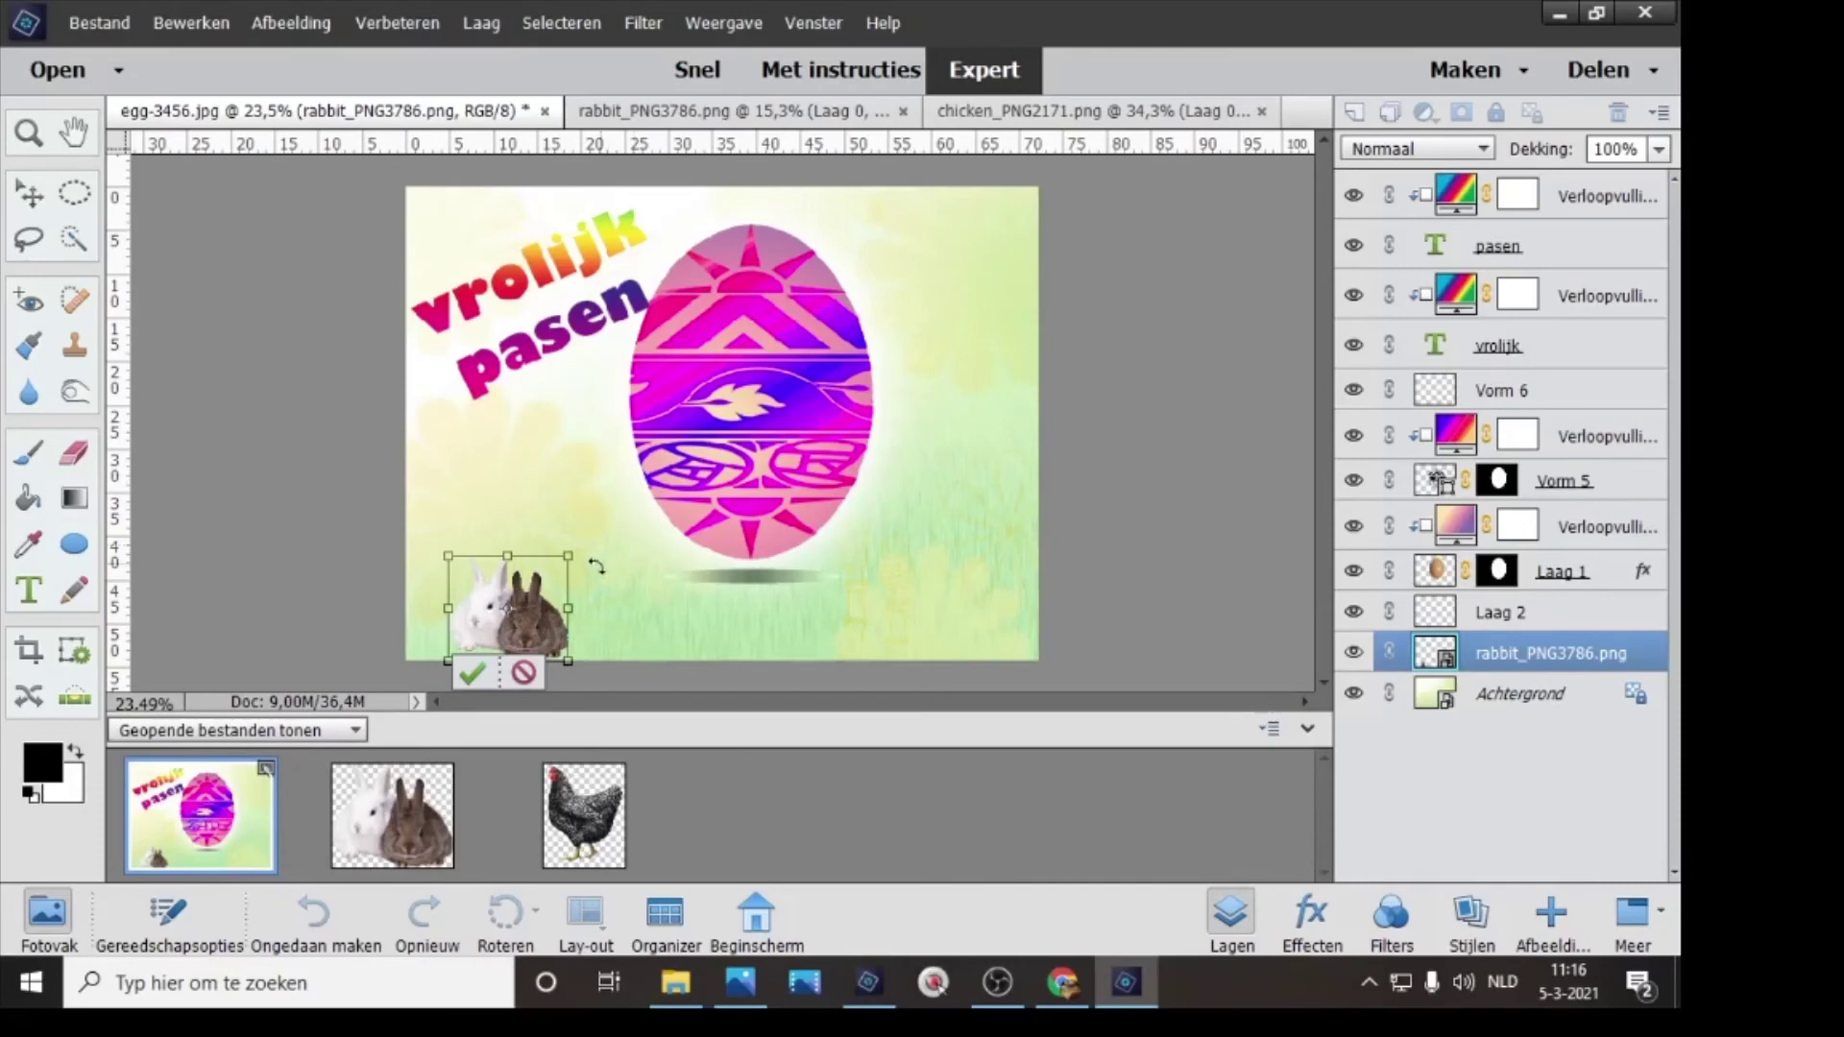
{"action": "left_click_drag", "start_coordinate": [574, 548], "coordinate": [510, 554]}
{"action": "left_click", "coordinate": [449, 672]}
{"action": "left_click_drag", "start_coordinate": [560, 616], "coordinate": [571, 615]}
{"action": "left_click", "coordinate": [481, 650]}
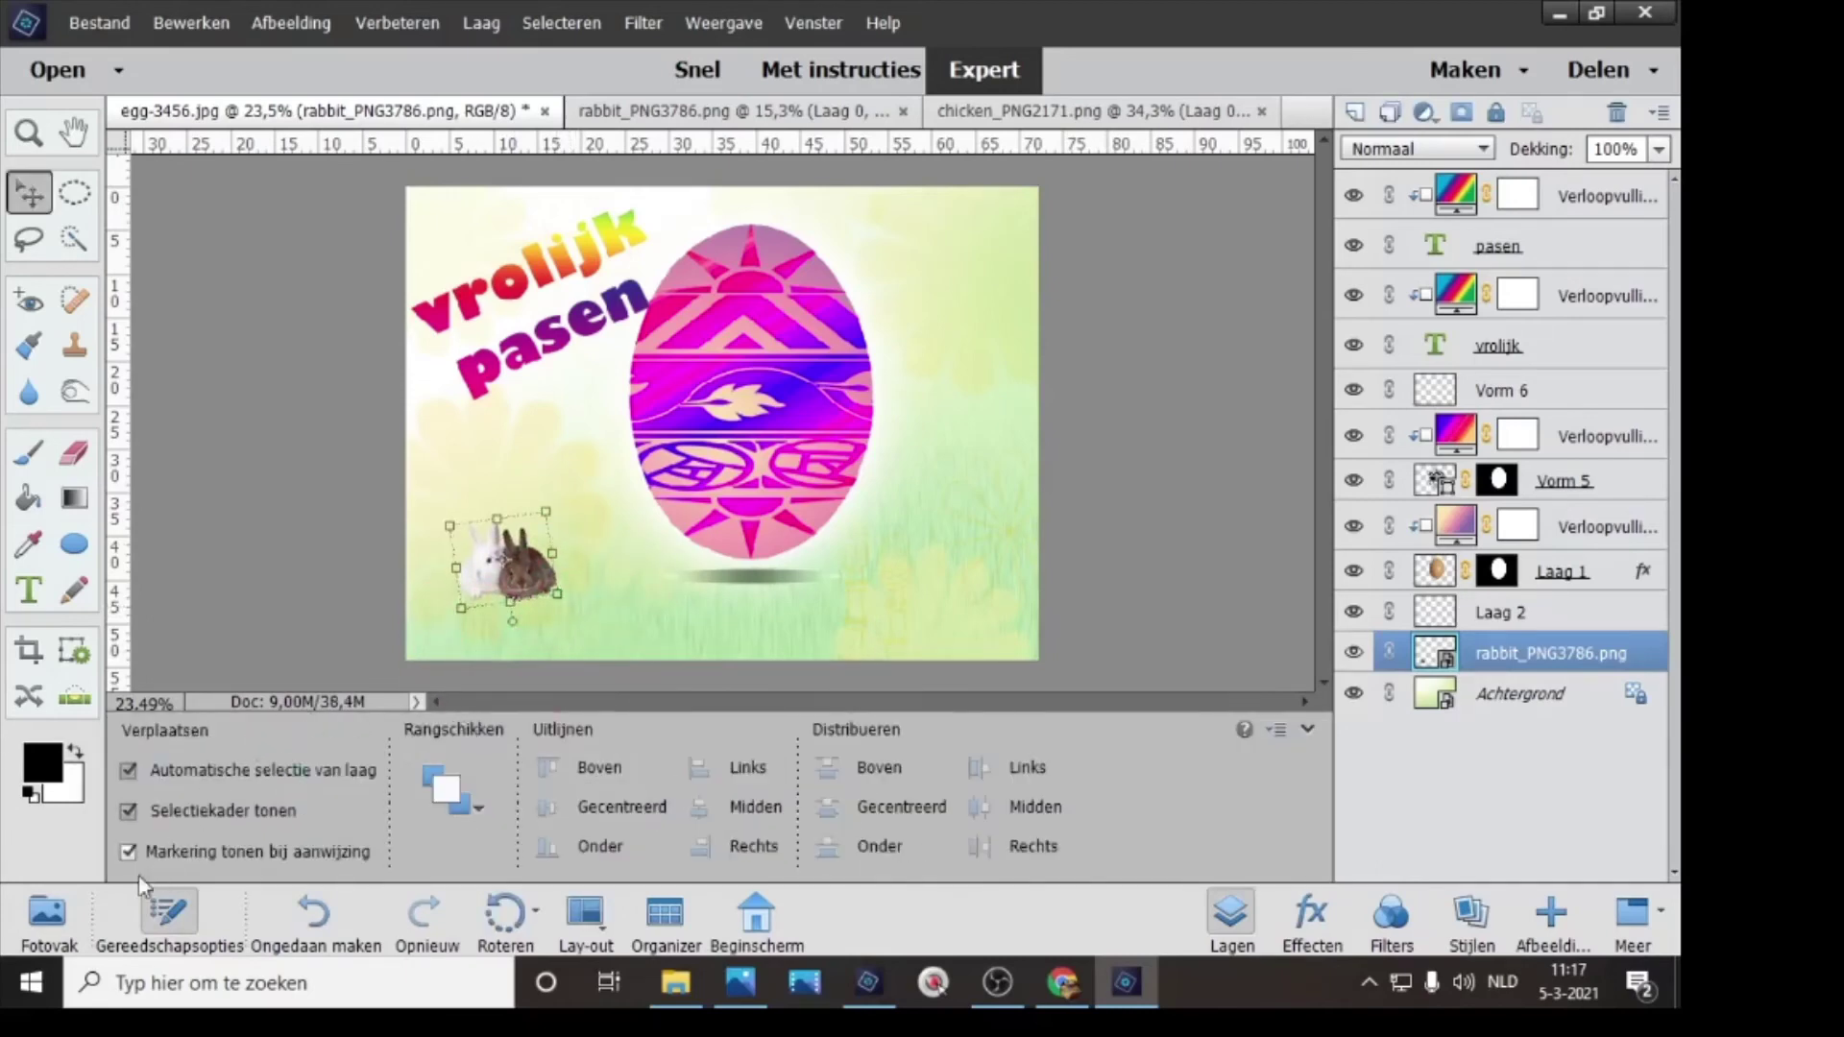
- Add the chicken image to the card, scale it to about 28%, and place it on the grass at the card's lower right
{"action": "left_click", "coordinate": [47, 917]}
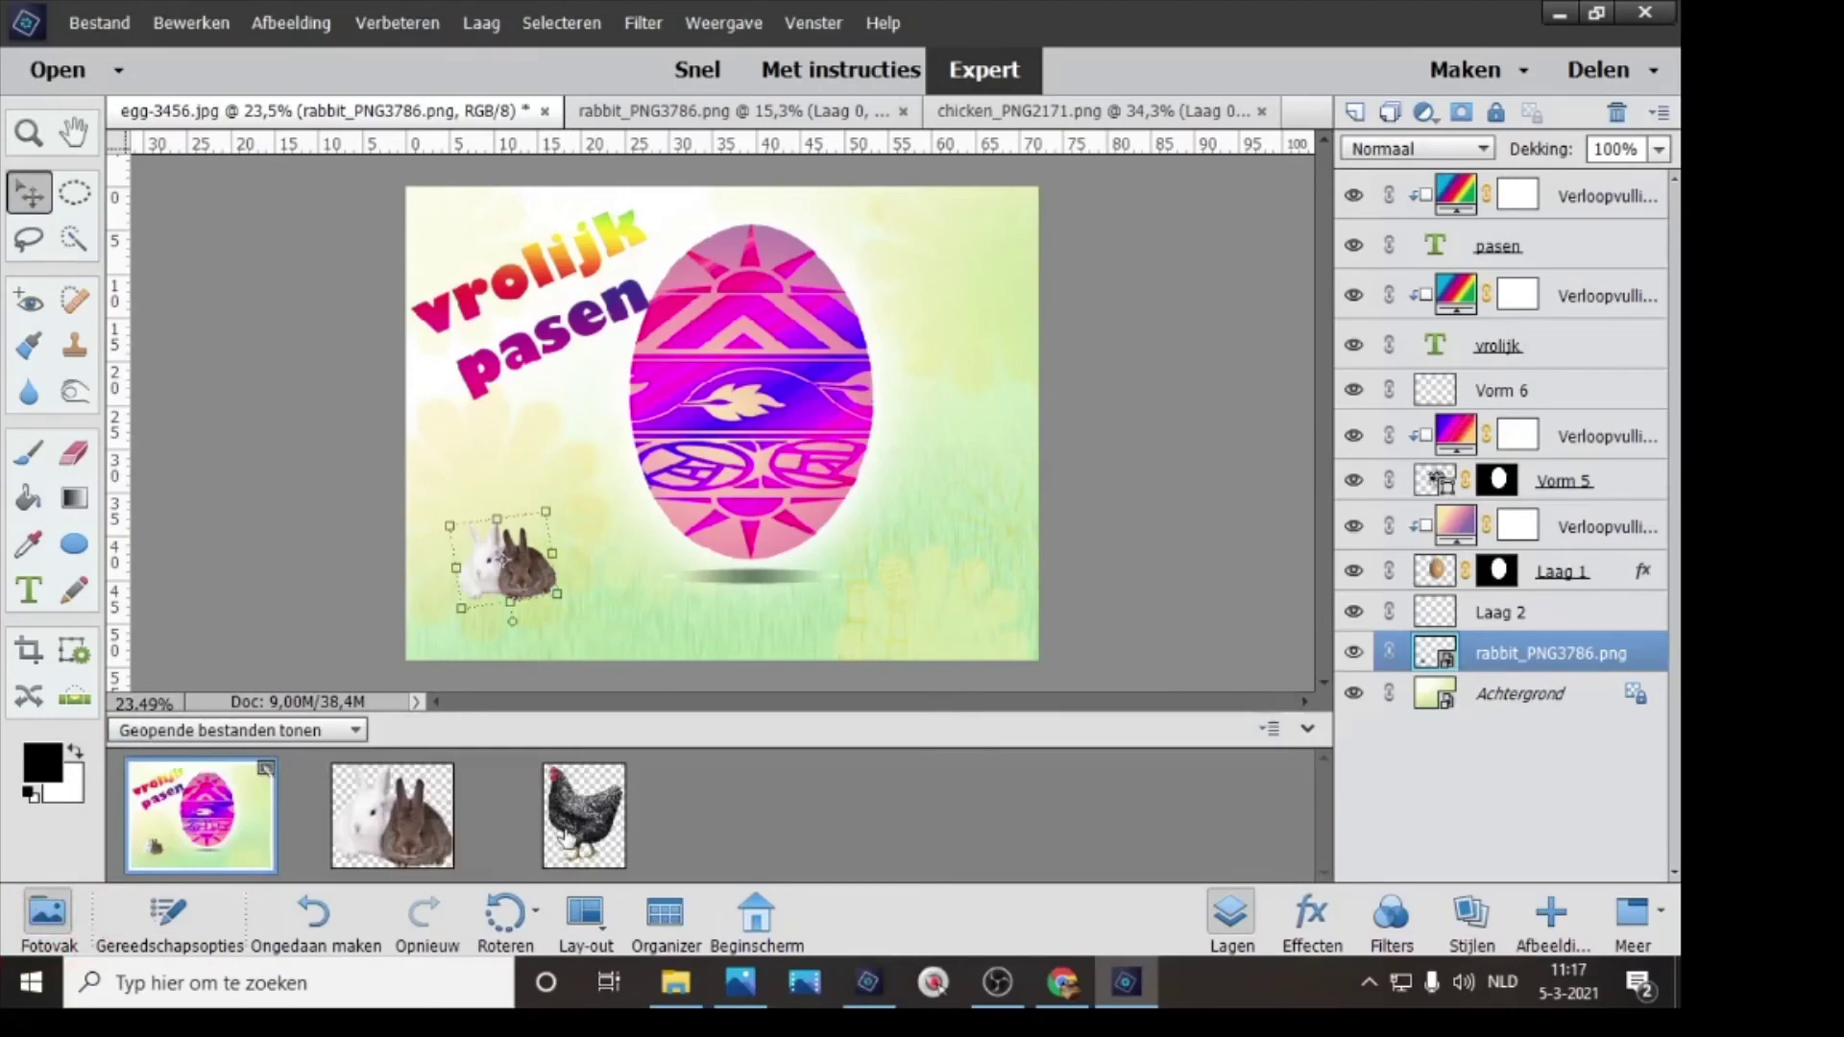
{"action": "left_click_drag", "start_coordinate": [576, 826], "coordinate": [958, 559]}
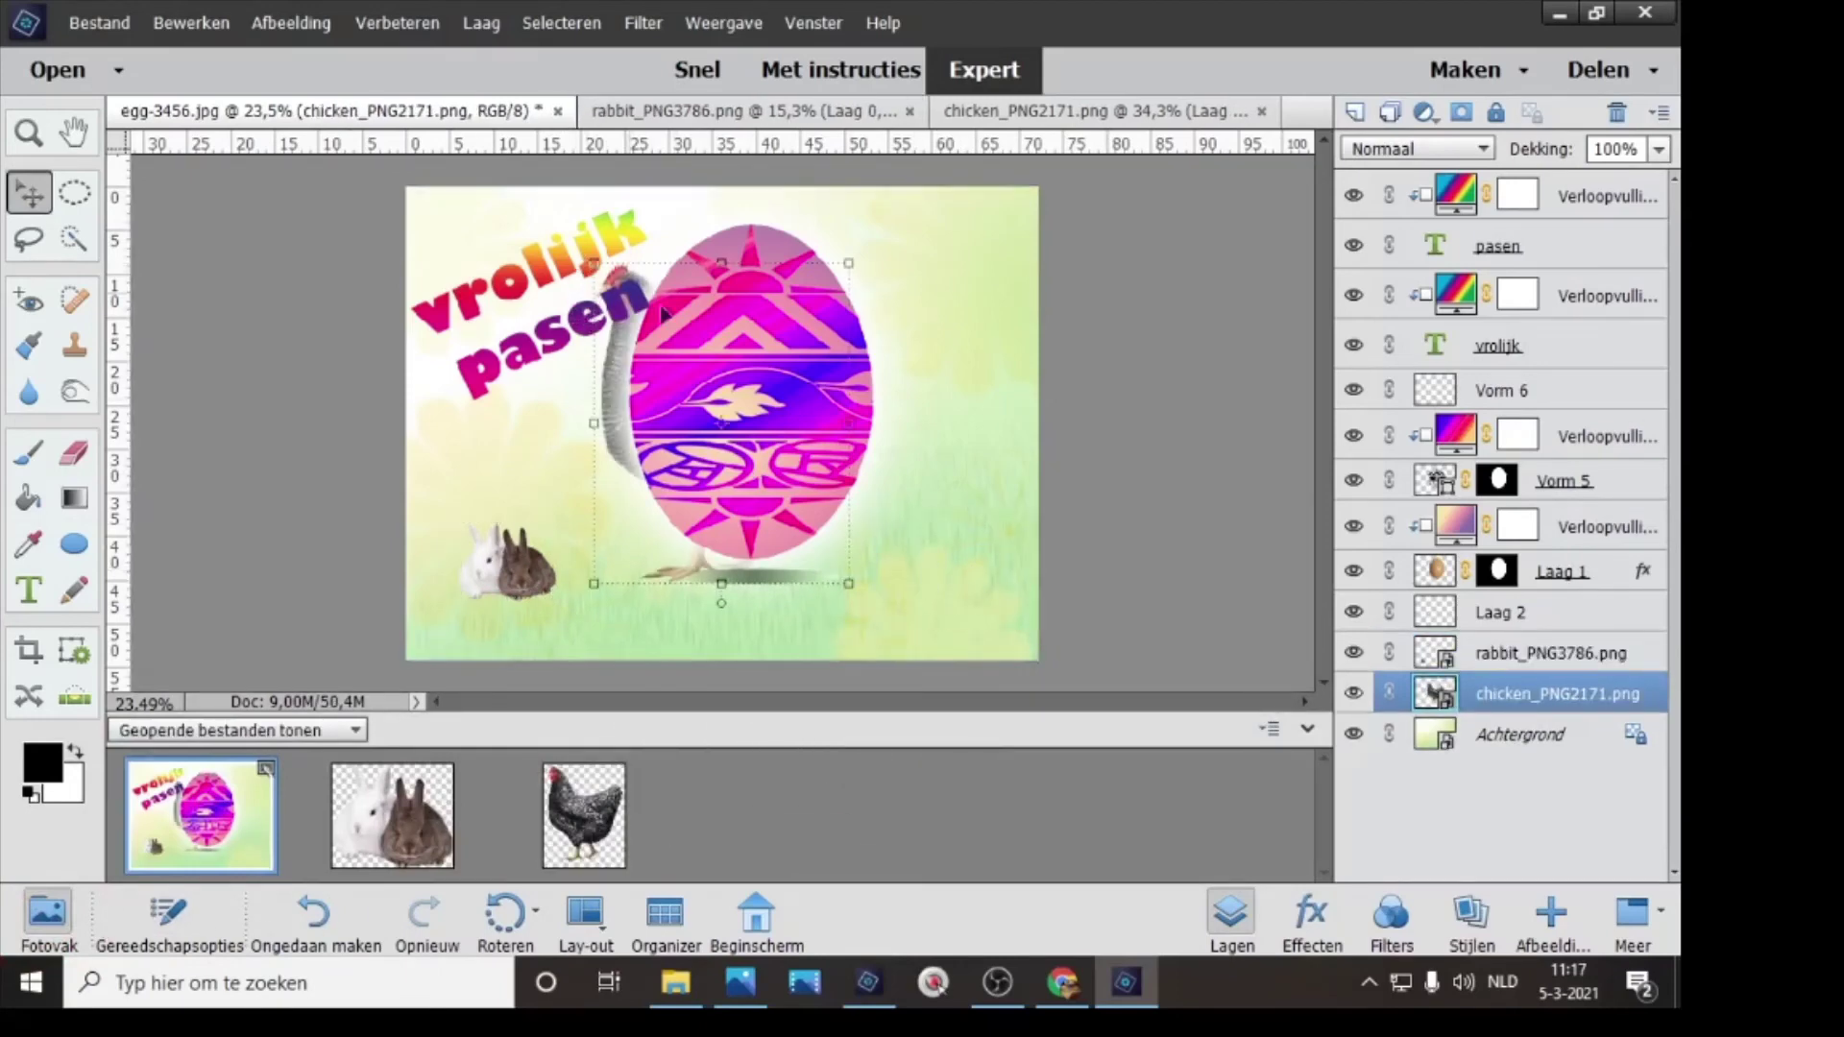
{"action": "left_click_drag", "start_coordinate": [591, 254], "coordinate": [778, 492]}
{"action": "left_click_drag", "start_coordinate": [821, 568], "coordinate": [965, 587]}
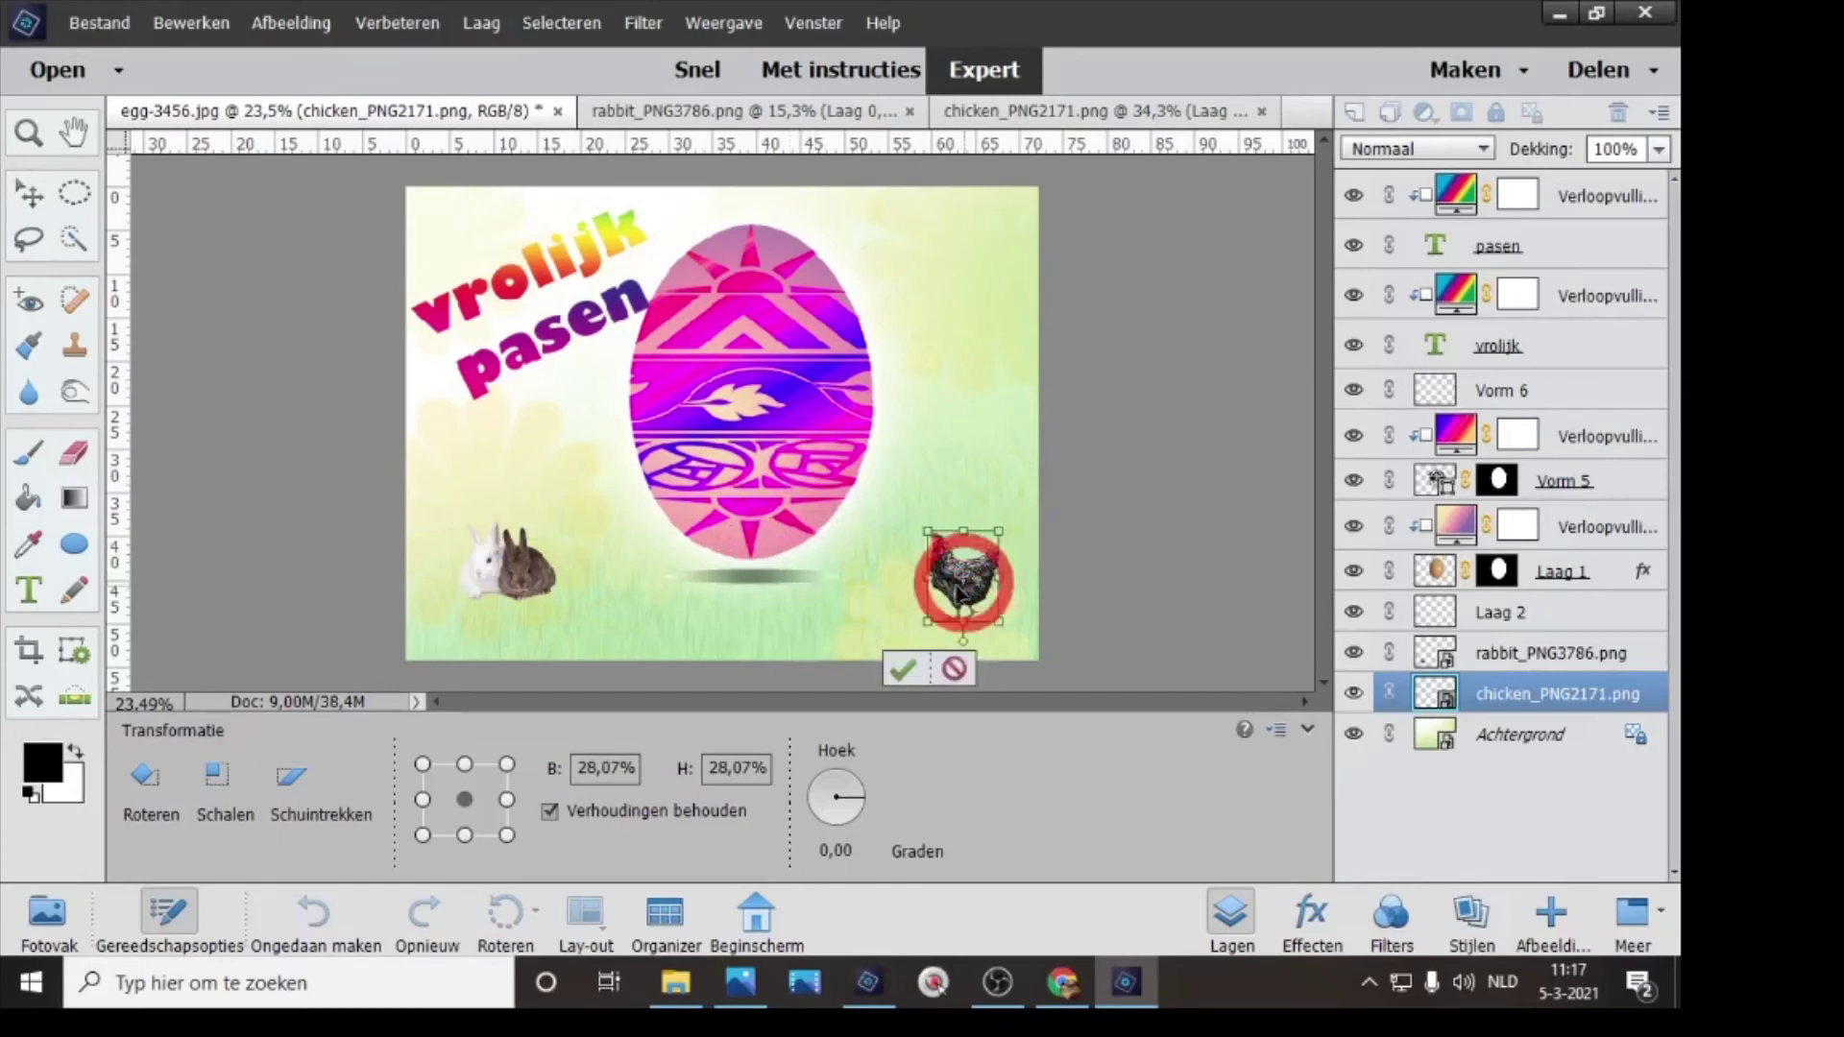
{"action": "left_click", "coordinate": [904, 669]}
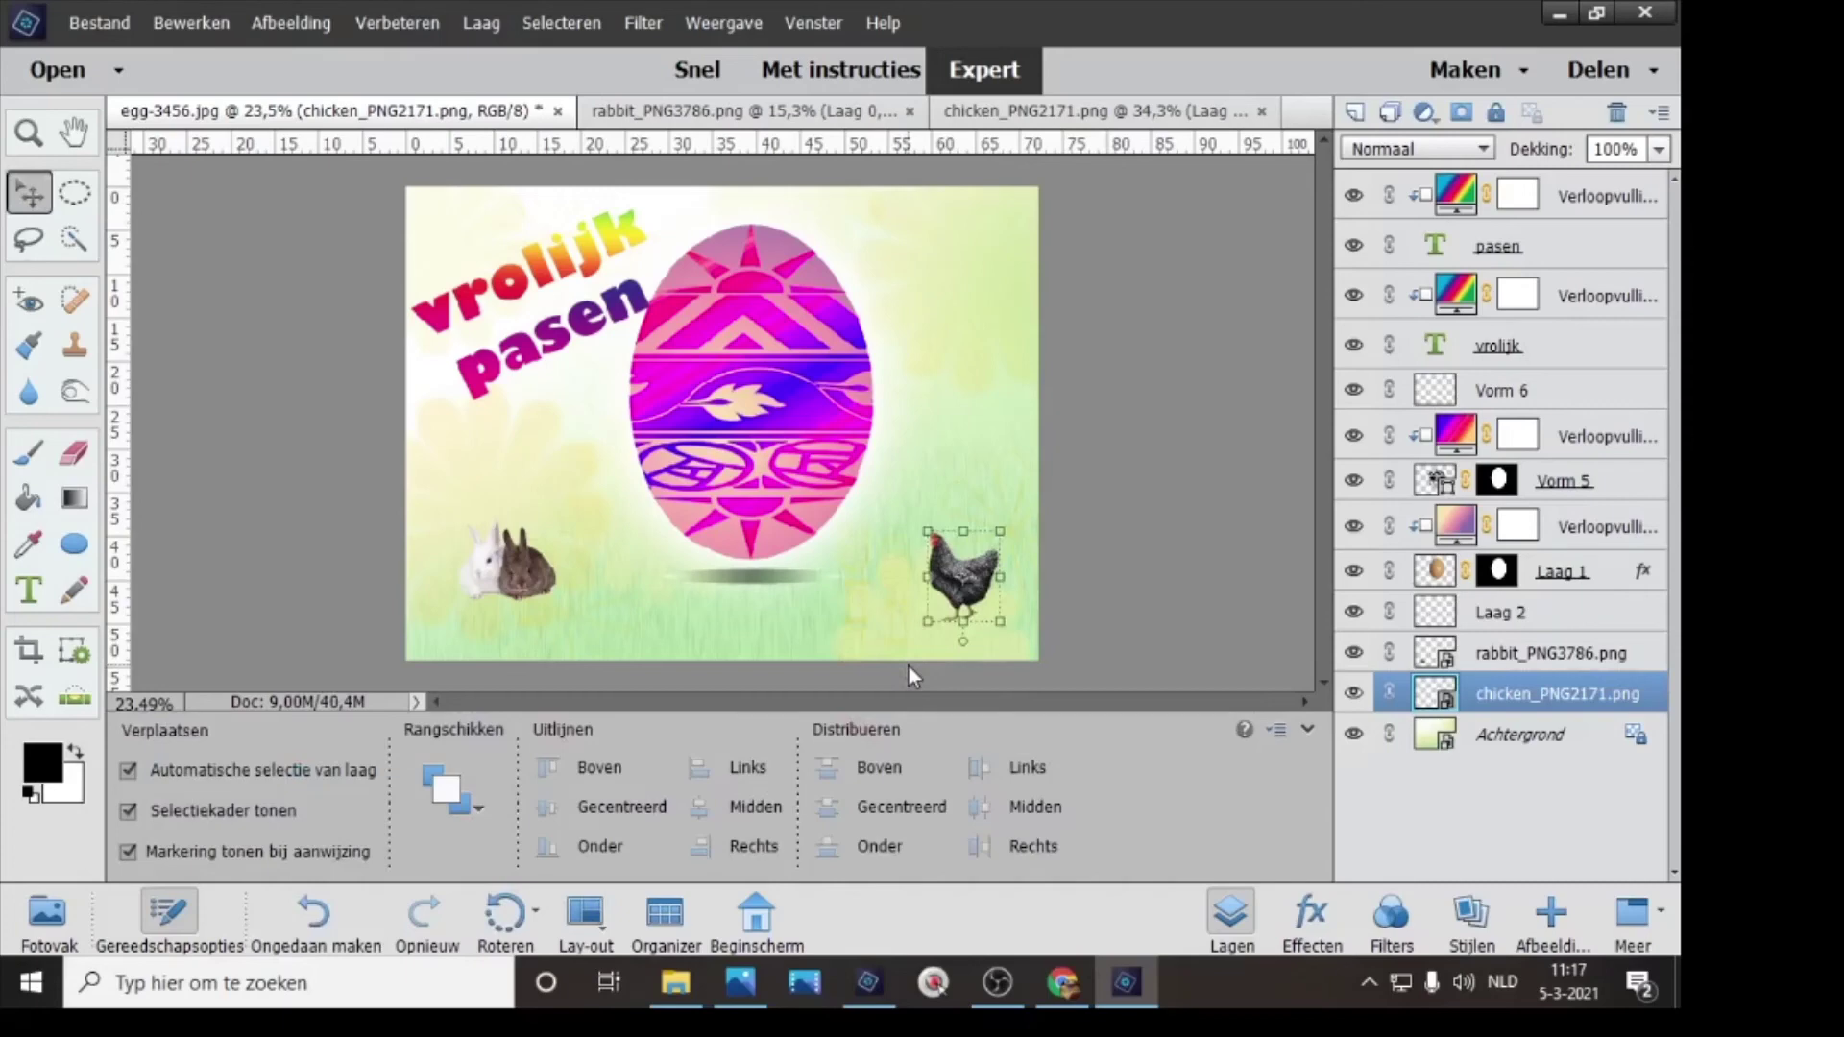
- Move the rabbit layer to the top of the layer stack and the chicken layer directly beneath it
{"action": "left_click", "coordinate": [1424, 394]}
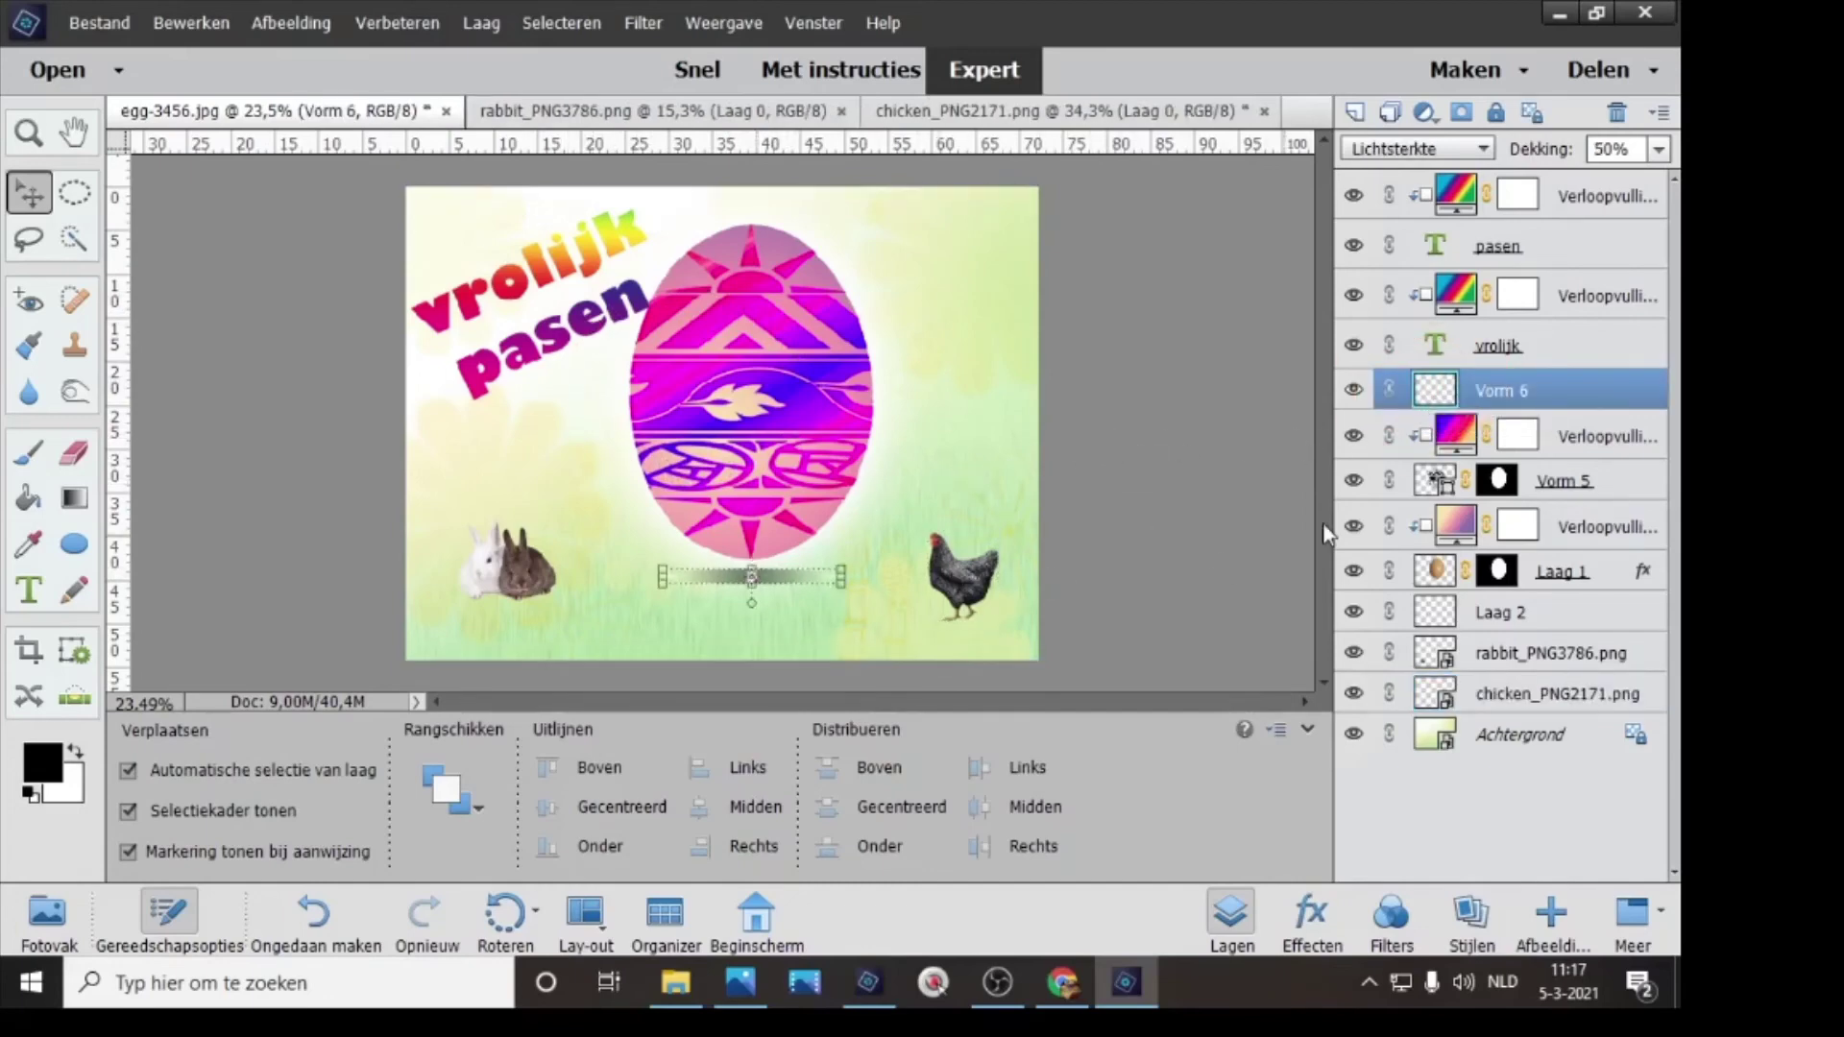
{"action": "key", "text": "shift"}
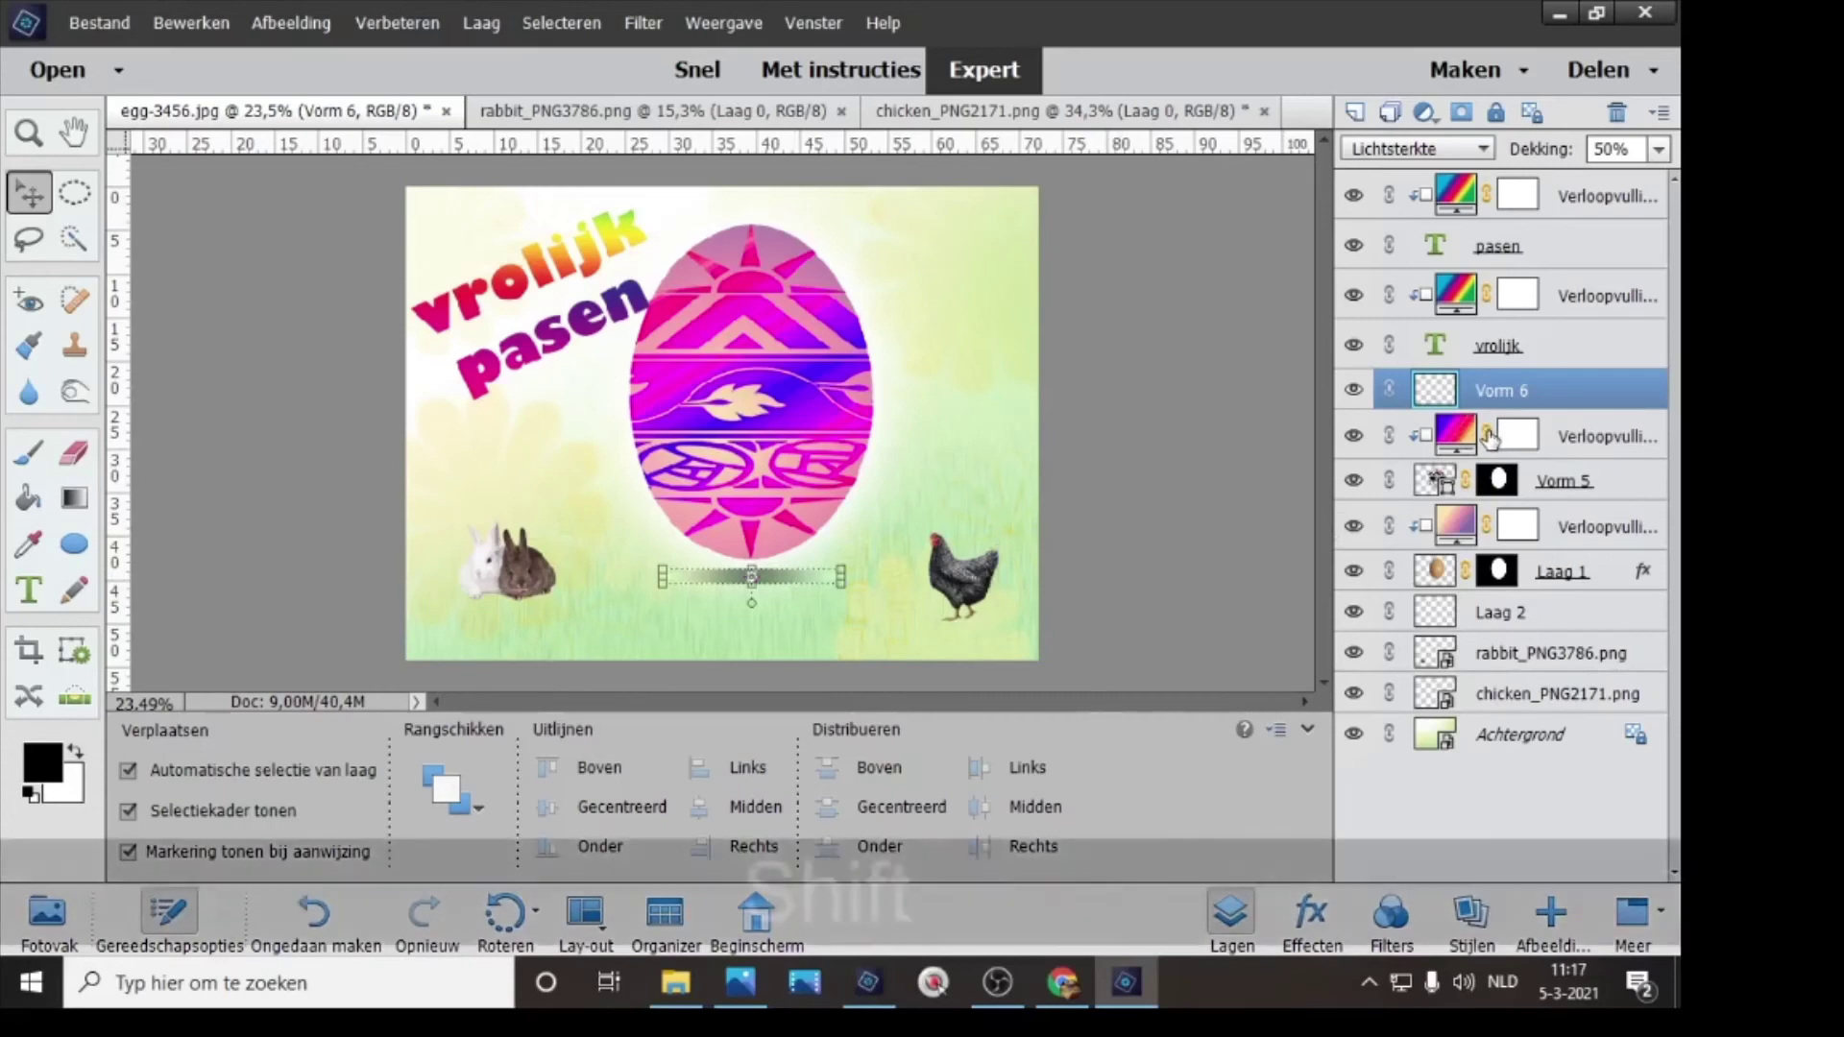
{"action": "left_click", "coordinate": [1431, 655]}
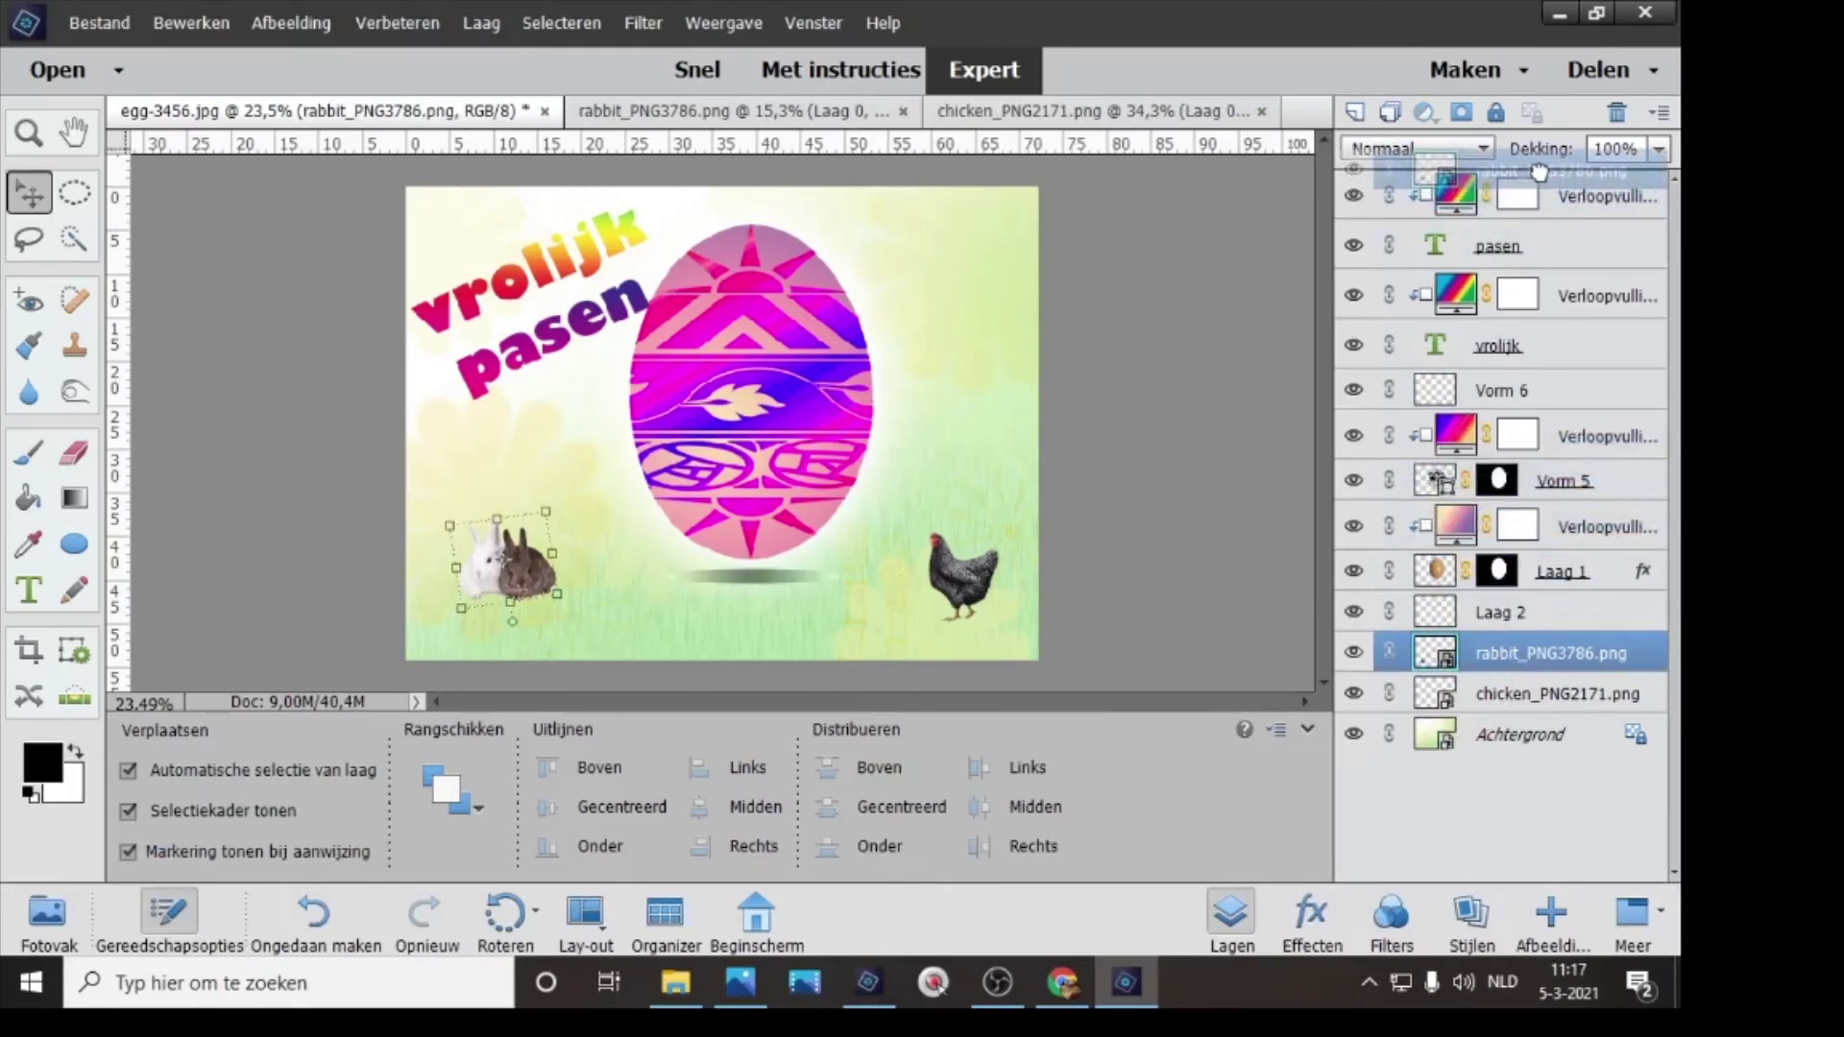
{"action": "left_click", "coordinate": [1538, 171]}
{"action": "left_click_drag", "start_coordinate": [1538, 171], "coordinate": [1538, 173]}
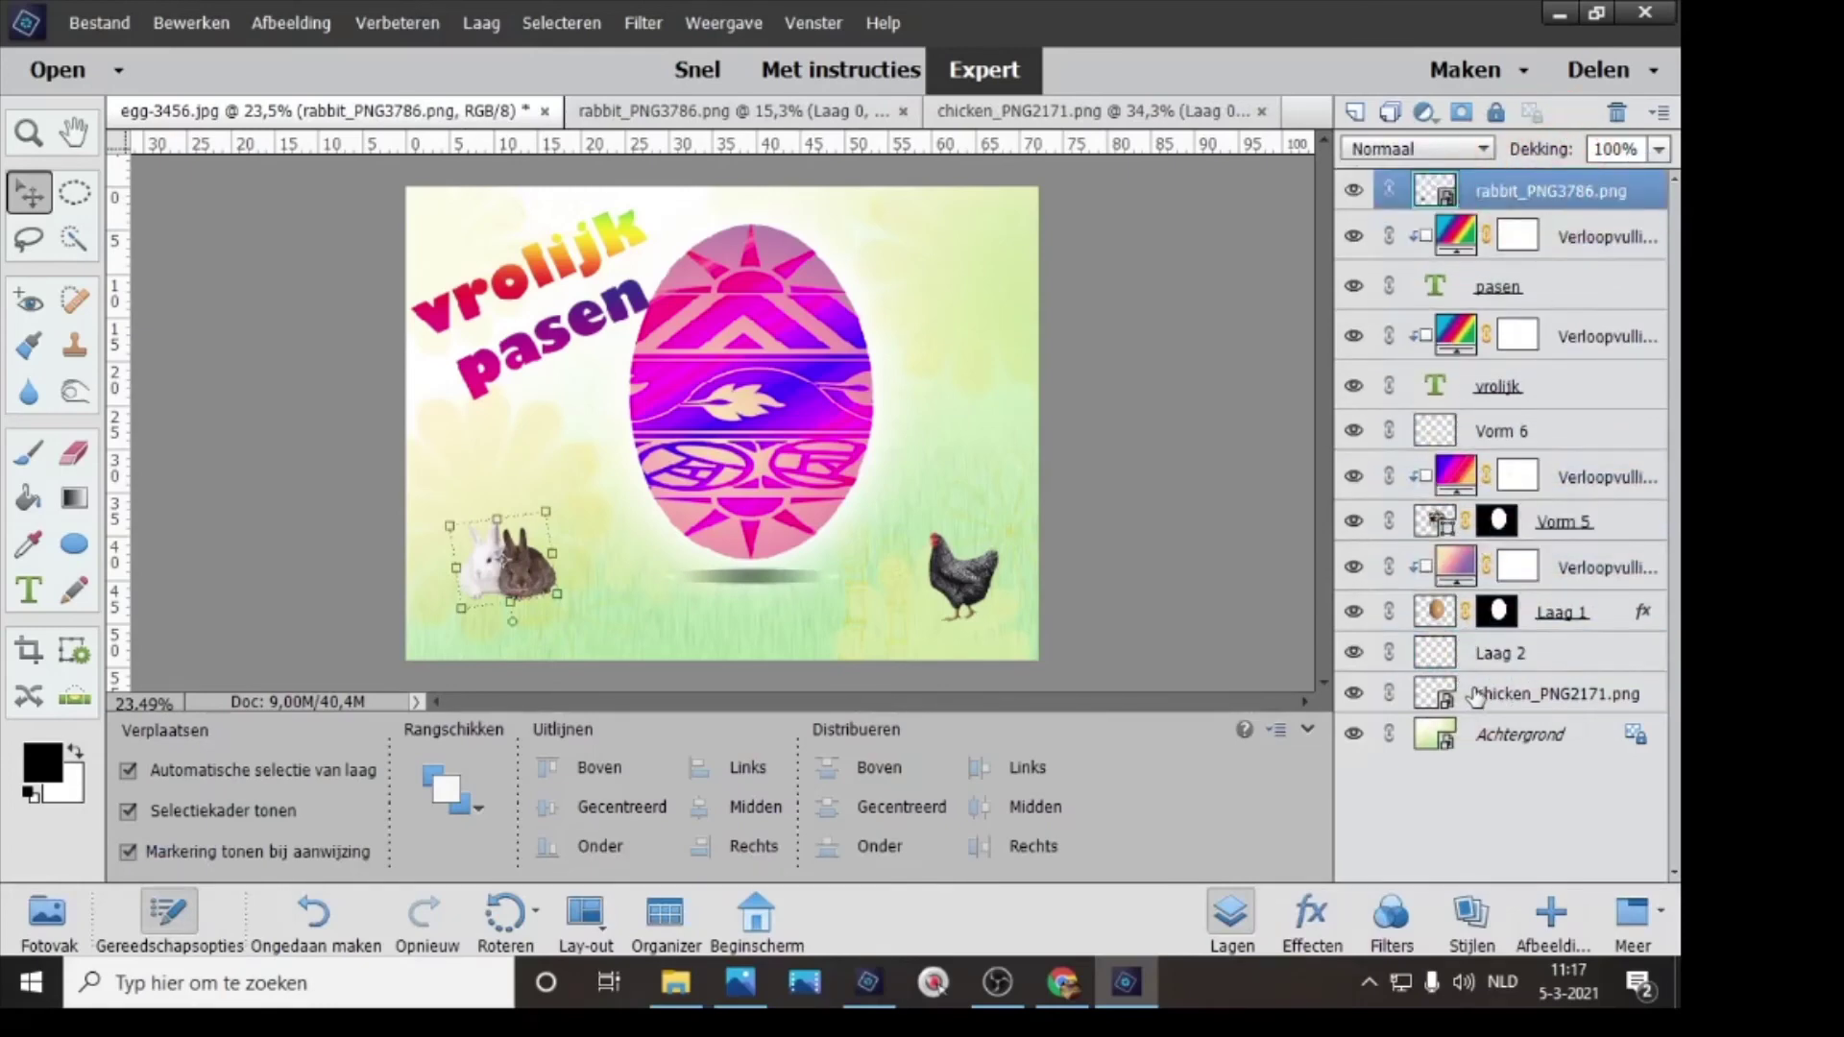
{"action": "left_click_drag", "start_coordinate": [1476, 695], "coordinate": [1505, 163]}
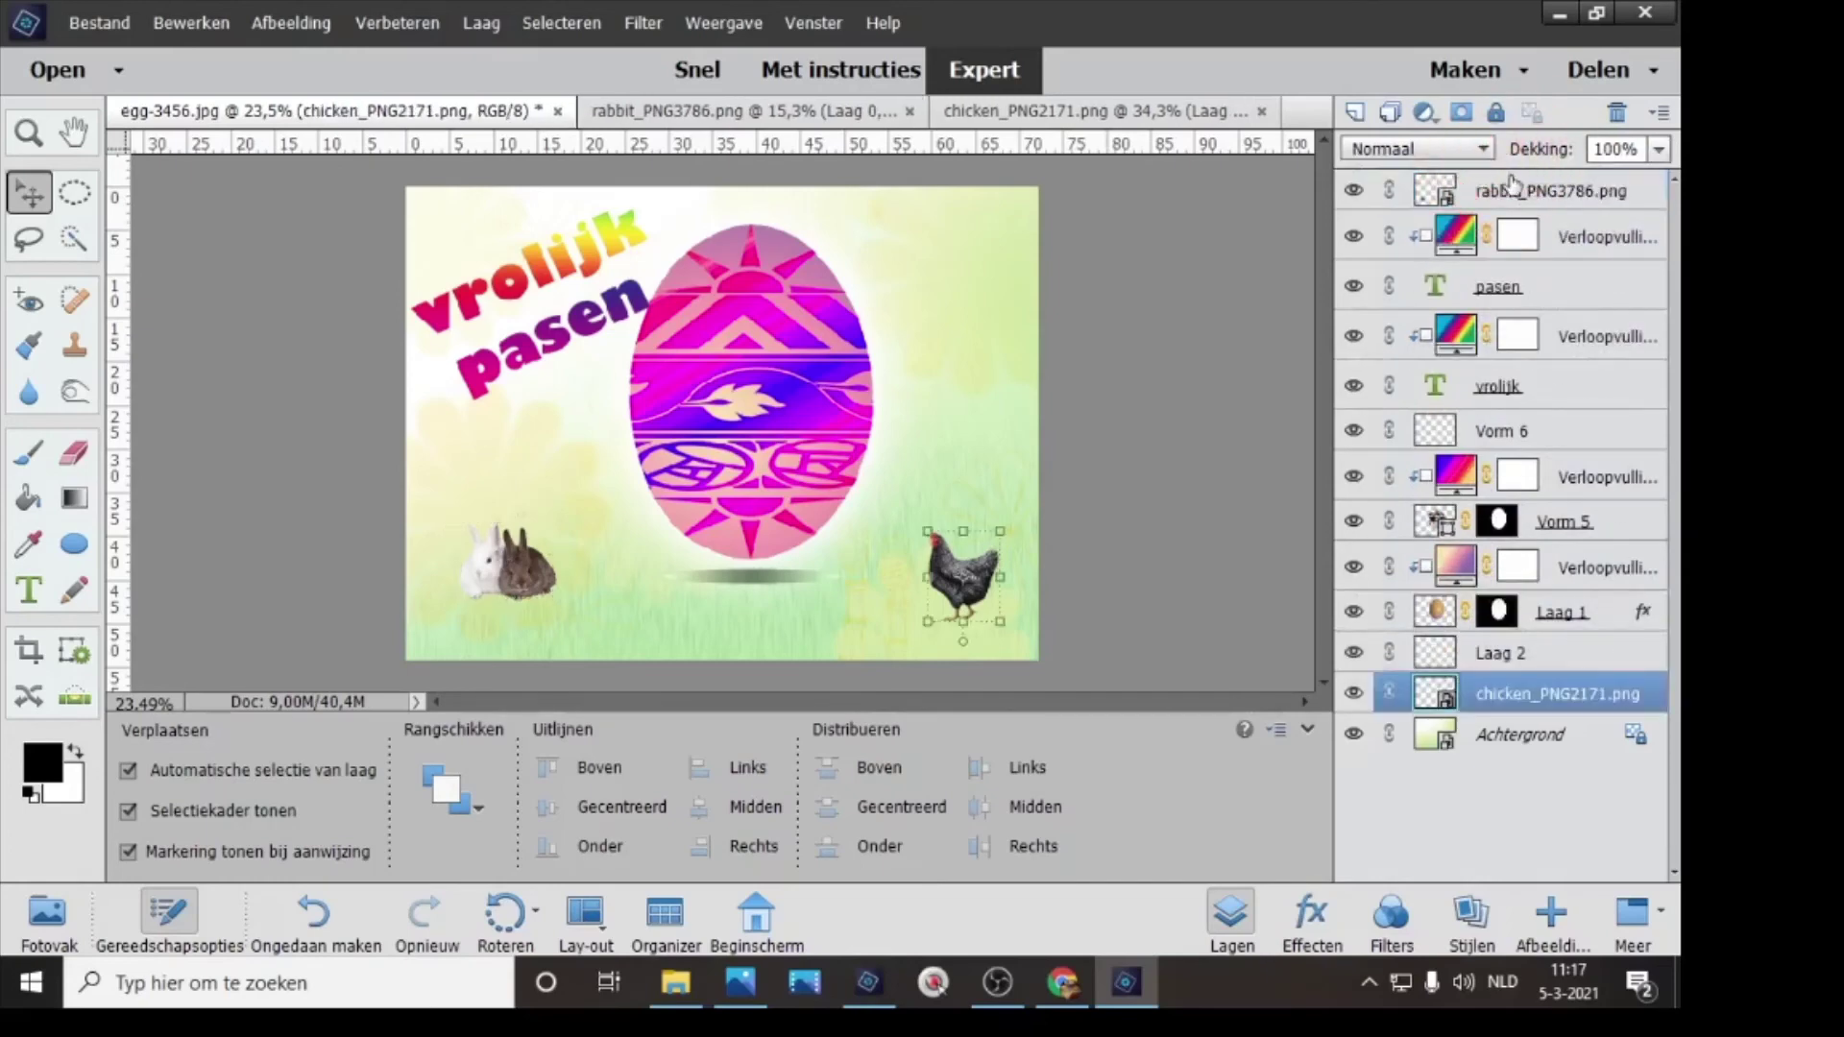
{"action": "left_click_drag", "start_coordinate": [1515, 706], "coordinate": [1528, 203]}
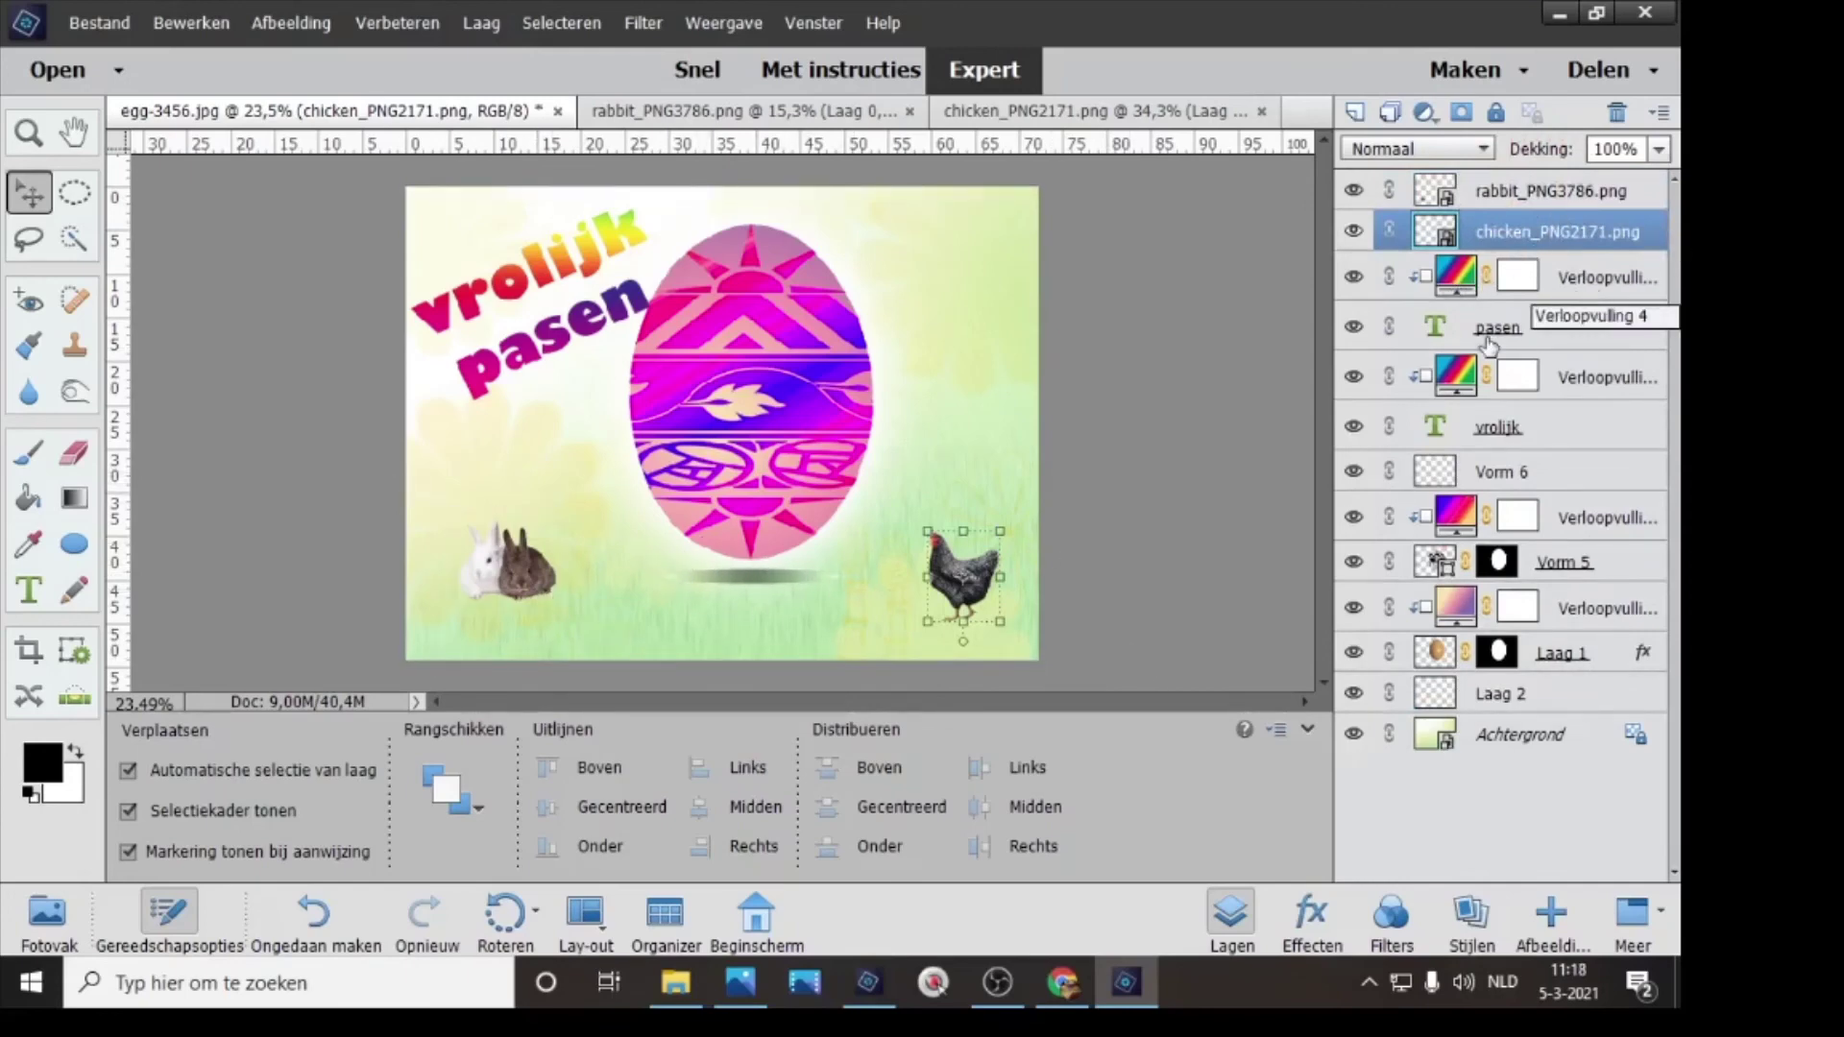
- Select the layers from Vorm 6 down to Laag 1 together and nudge the egg with its shadow right and slightly down, then deselect them
{"action": "left_click", "coordinate": [1459, 471]}
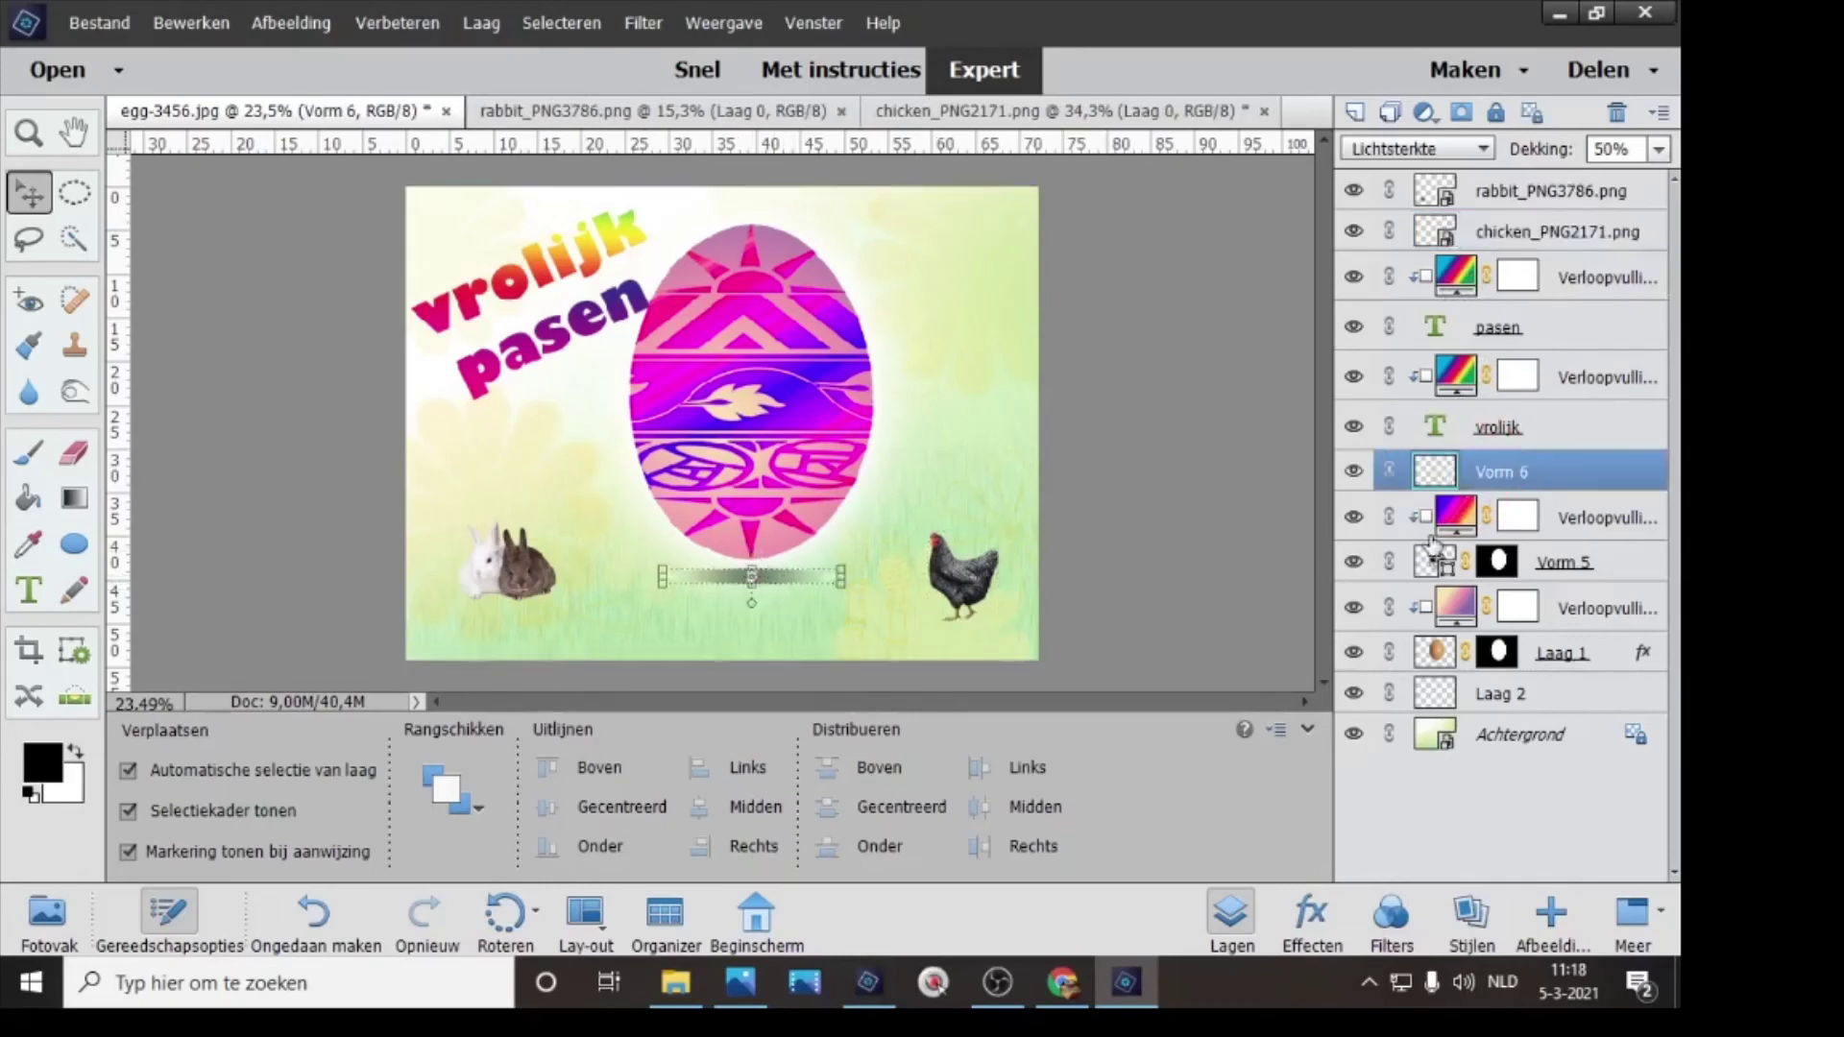
{"action": "key", "text": "shift"}
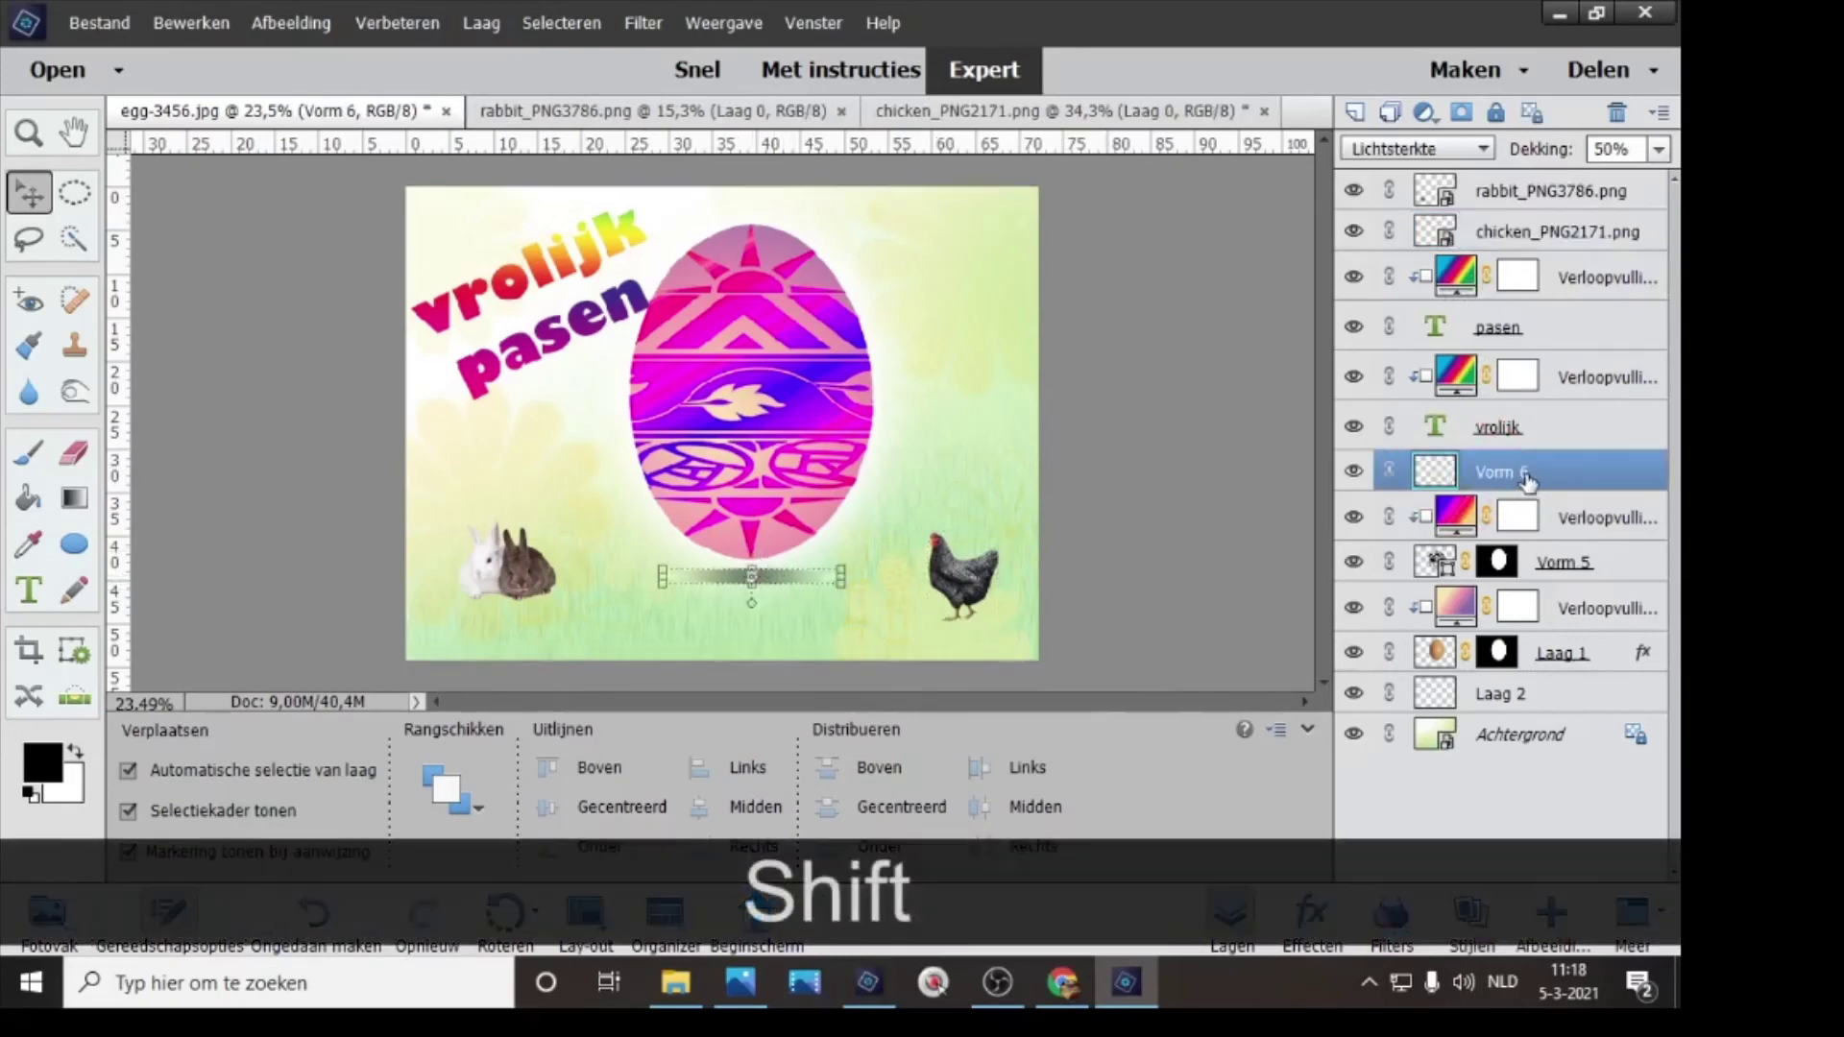
{"action": "left_click", "coordinate": [1536, 655], "text": "shift"}
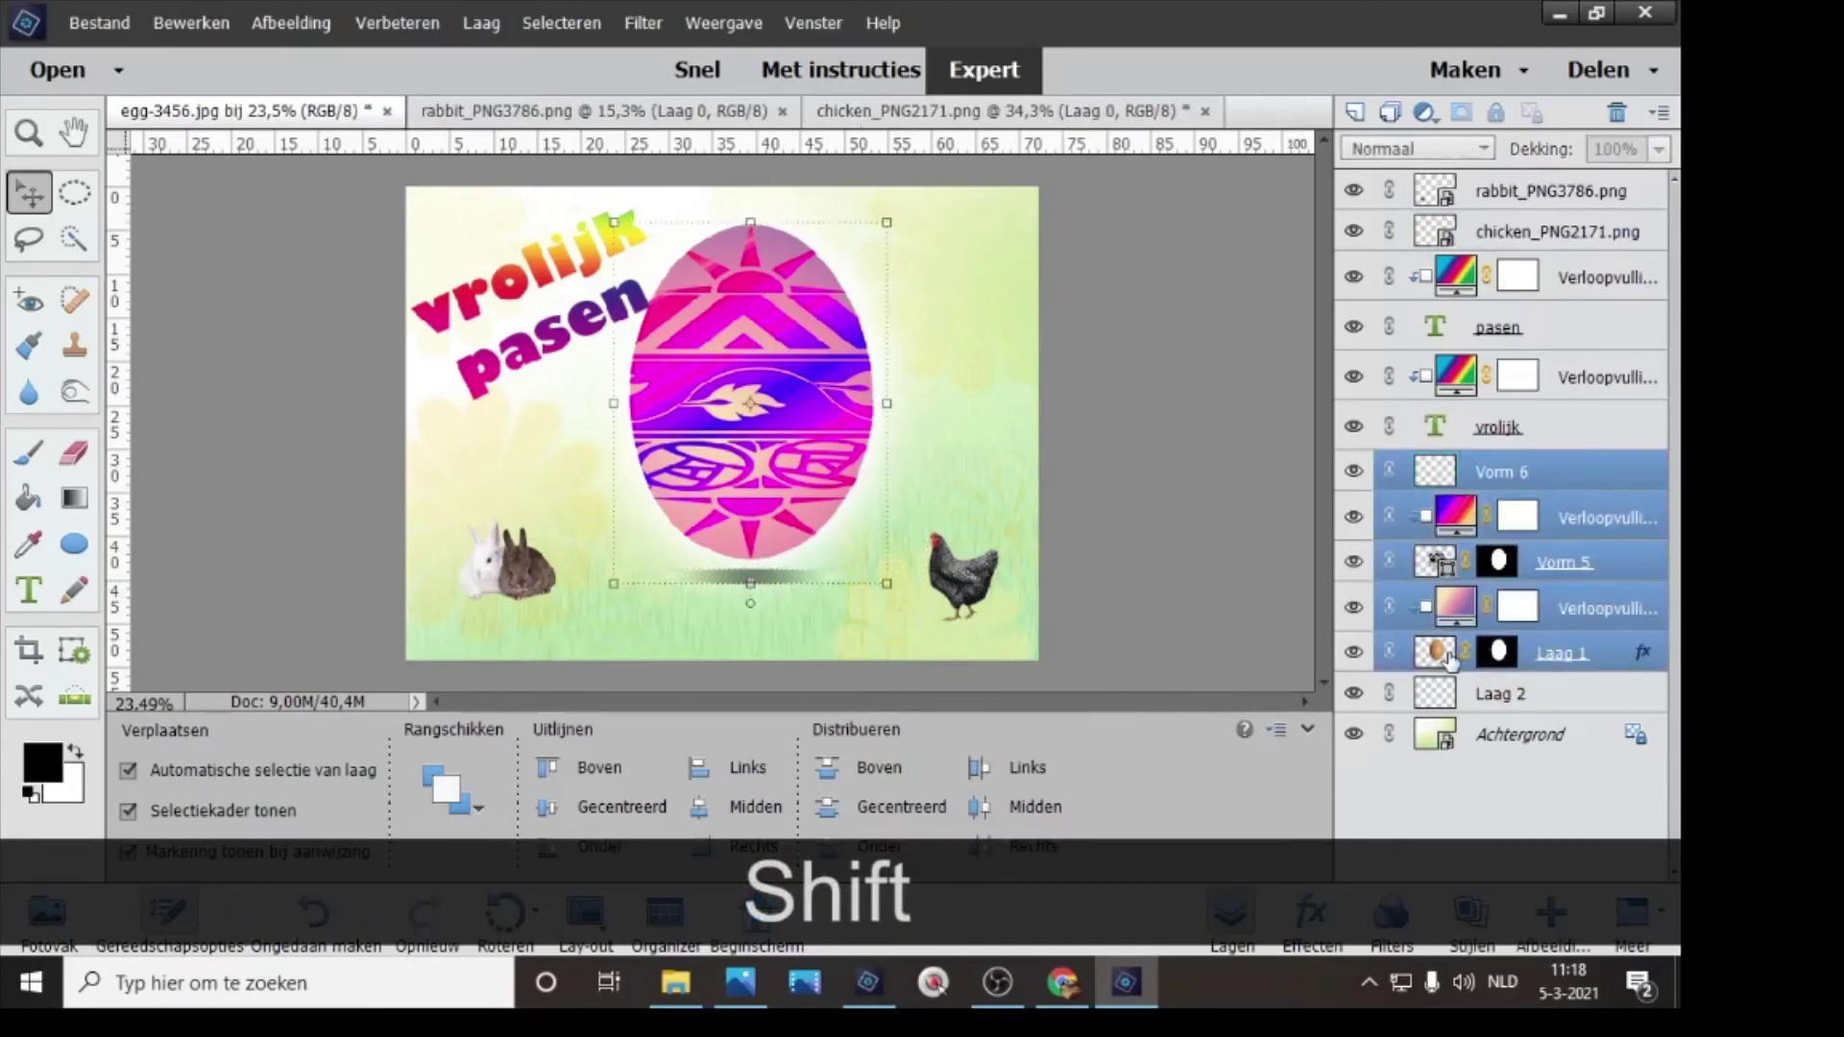
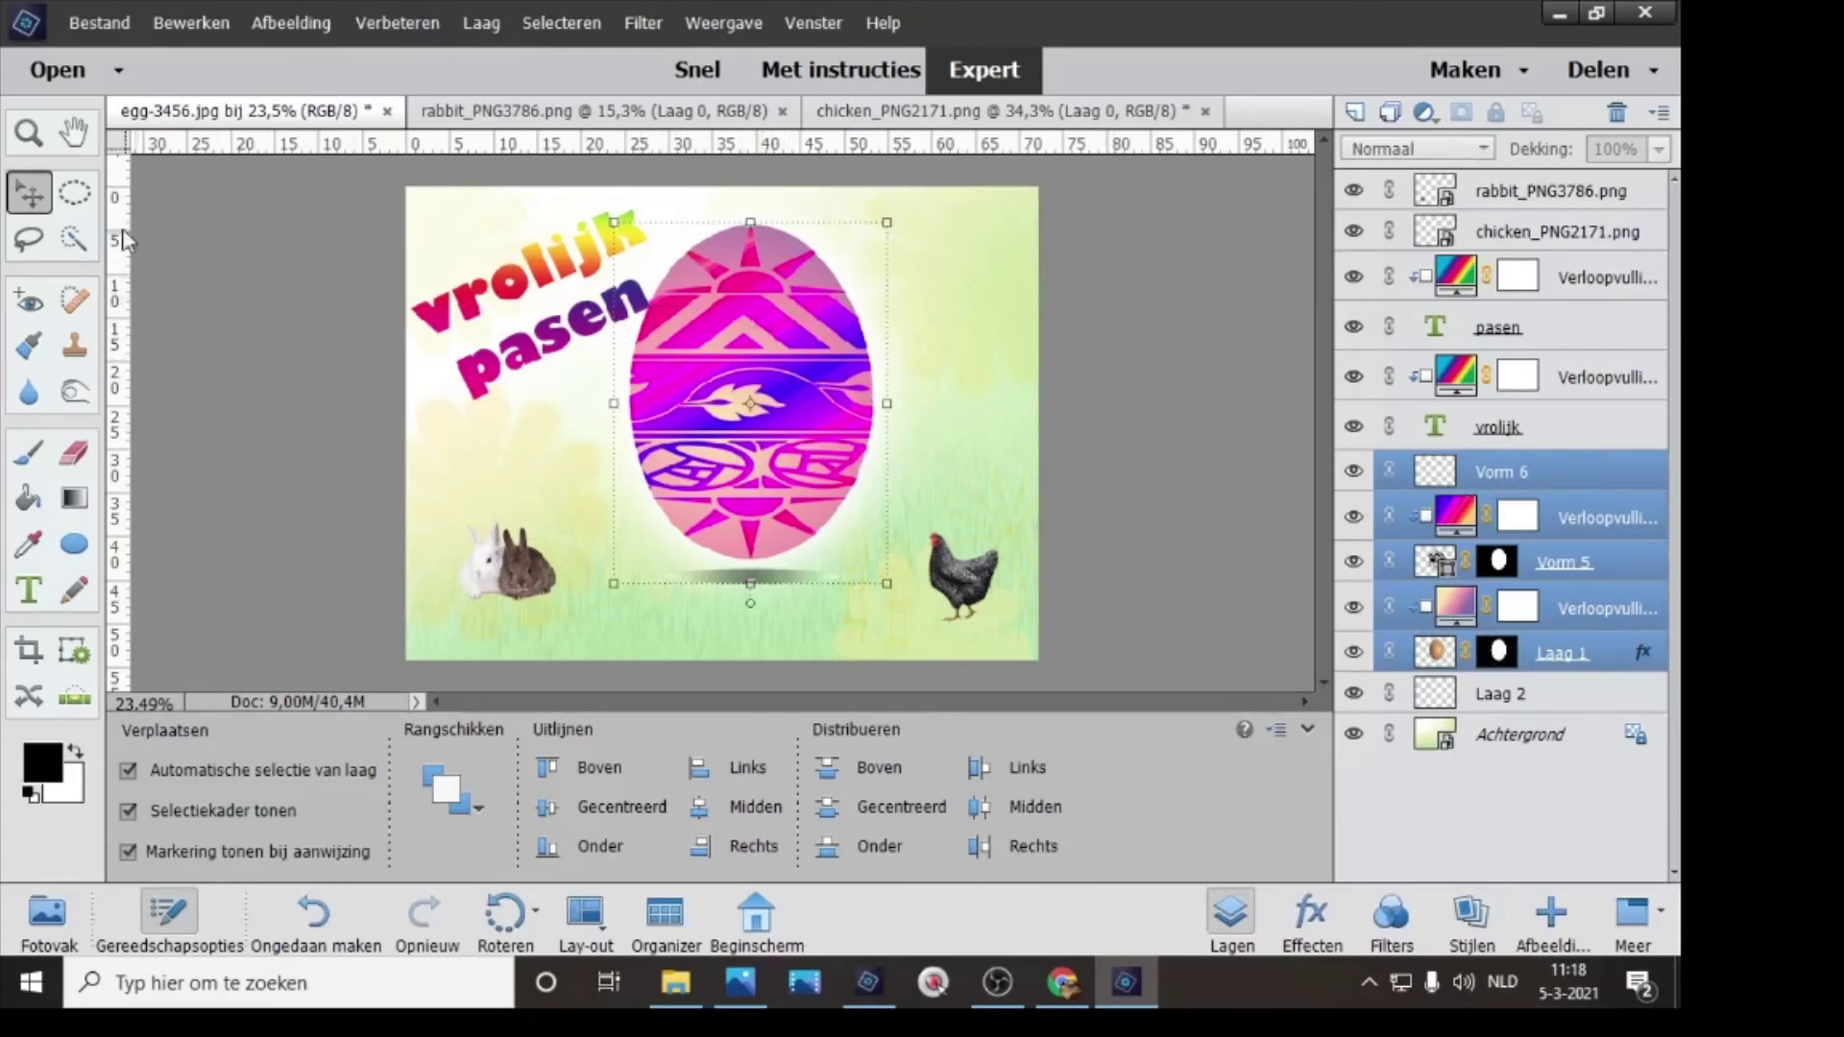
{"action": "left_click", "coordinate": [32, 200]}
{"action": "key", "text": "Right"}
{"action": "key", "text": "Right"}
{"action": "key", "text": "Right"}
{"action": "key", "text": "Right"}
{"action": "key", "text": "Right"}
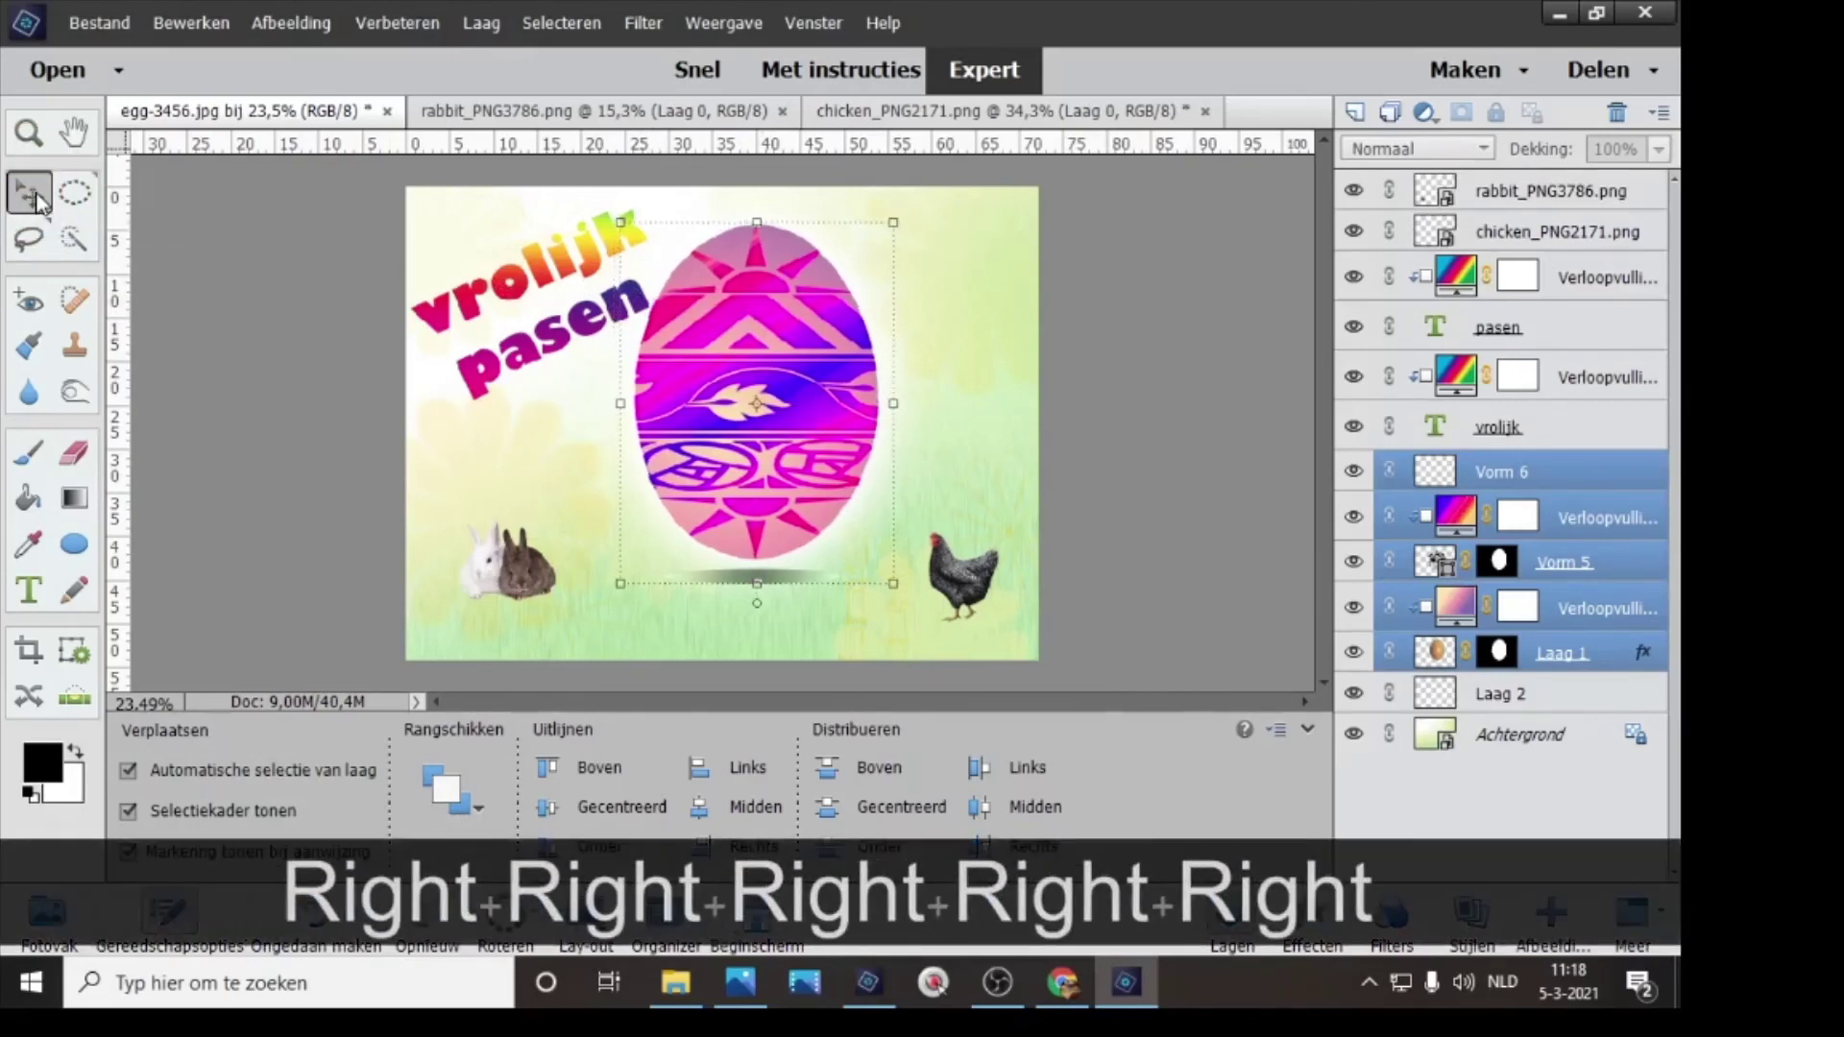
{"action": "key", "text": "Right"}
{"action": "key", "text": "Right"}
{"action": "key", "text": "Right"}
{"action": "key", "text": "Right"}
{"action": "key", "text": "Right"}
{"action": "key", "text": "Right"}
{"action": "key", "text": "Right"}
{"action": "key", "text": "Right"}
{"action": "key", "text": "Right"}
{"action": "key", "text": "Right"}
{"action": "key", "text": "Right"}
{"action": "key", "text": "Right"}
{"action": "key", "text": "Right"}
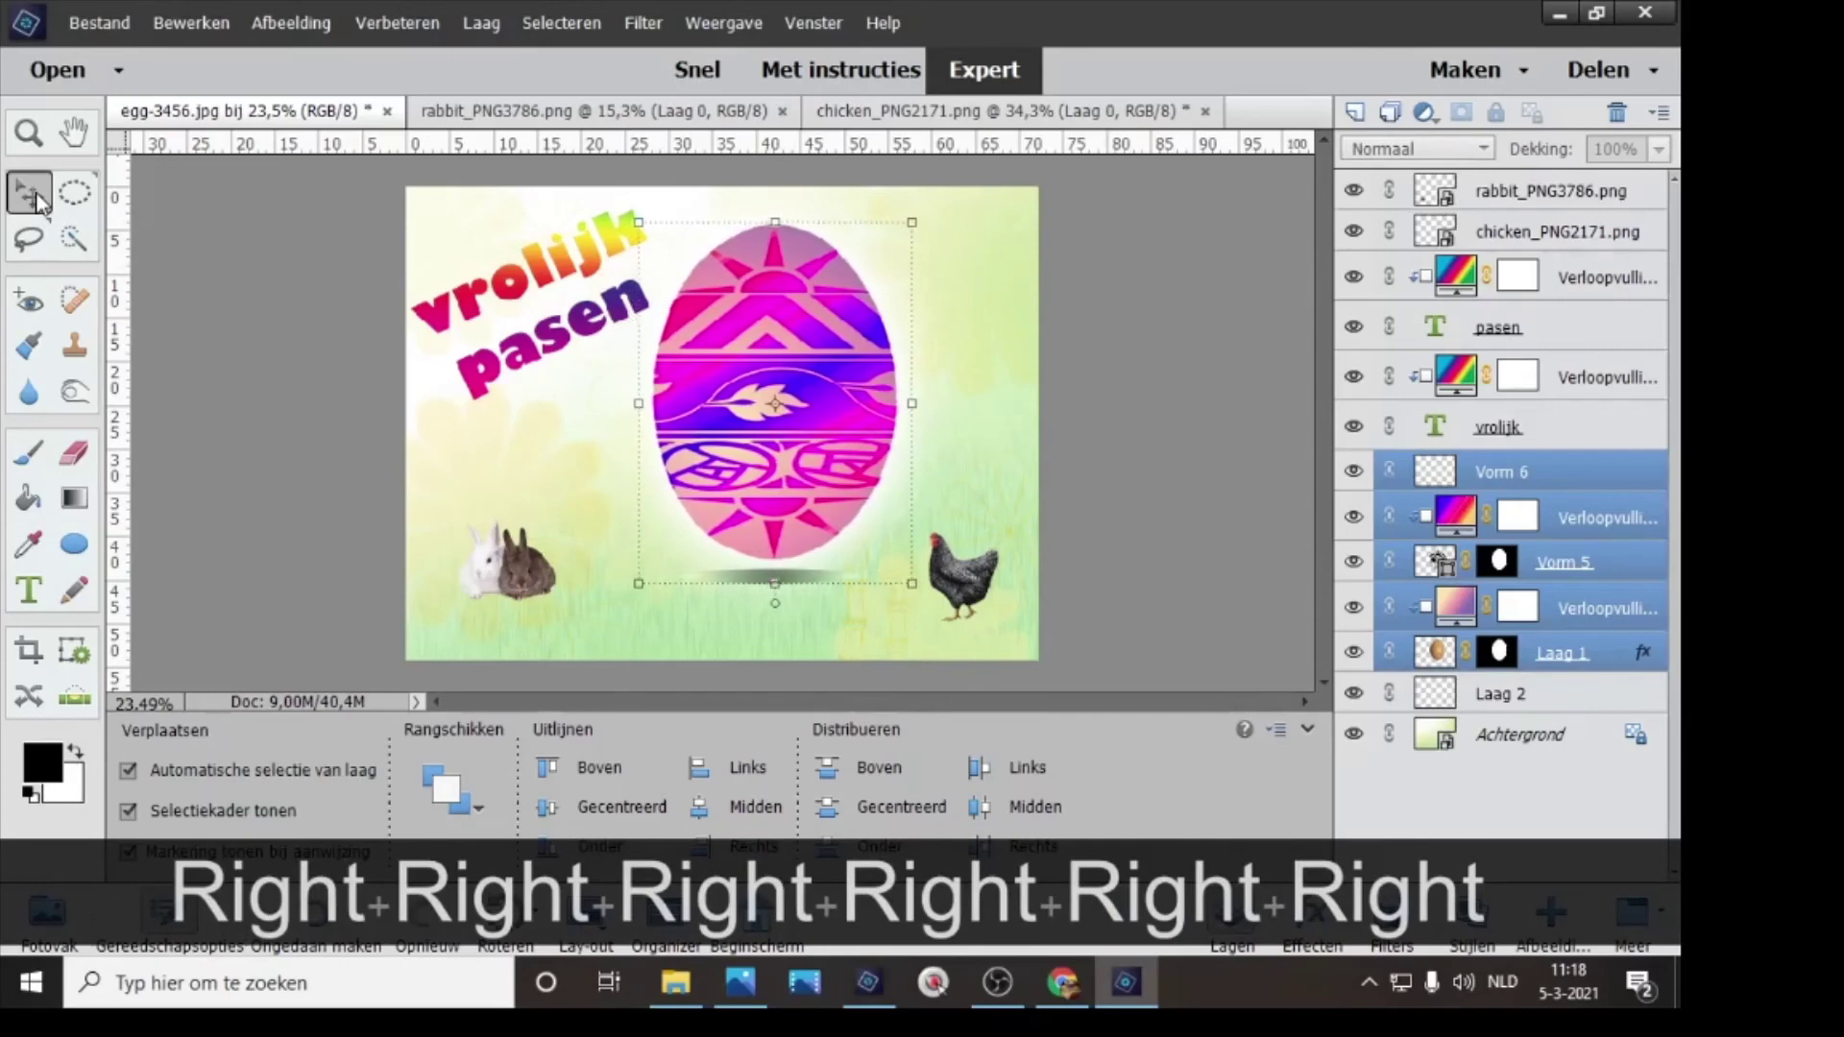
{"action": "key", "text": "Right"}
{"action": "key", "text": "Right"}
{"action": "key", "text": "Right"}
{"action": "key", "text": "Right"}
{"action": "key", "text": "Right"}
{"action": "key", "text": "Right"}
{"action": "key", "text": "Right"}
{"action": "key", "text": "Right"}
{"action": "key", "text": "Right"}
{"action": "key", "text": "Right"}
{"action": "key", "text": "Right"}
{"action": "key", "text": "Right"}
{"action": "key", "text": "Right"}
{"action": "key", "text": "Right"}
{"action": "key", "text": "Right"}
{"action": "key", "text": "Down"}
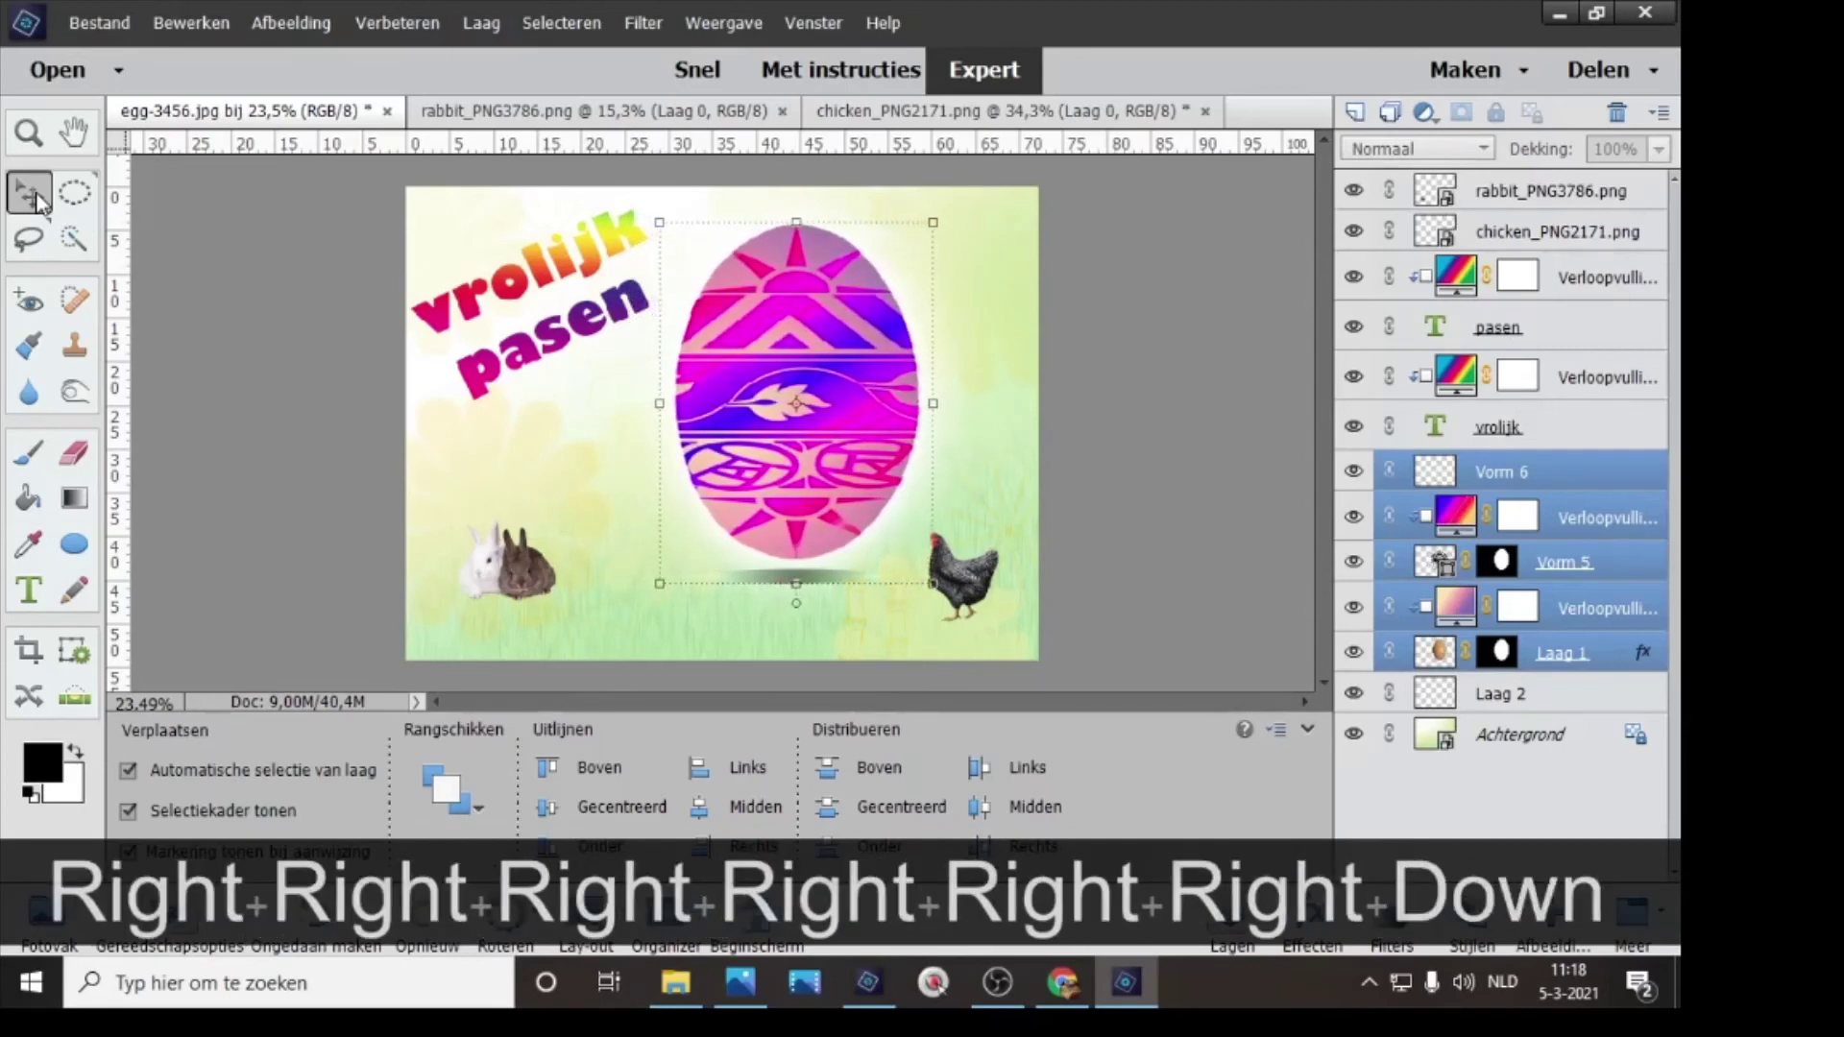
{"action": "key", "text": "Down"}
{"action": "key", "text": "Down"}
{"action": "key", "text": "Down"}
{"action": "key", "text": "Down"}
{"action": "key", "text": "Down"}
{"action": "key", "text": "Down"}
{"action": "key", "text": "Down"}
{"action": "key", "text": "Down"}
{"action": "key", "text": "Down"}
{"action": "key", "text": "Down"}
{"action": "key", "text": "Down"}
{"action": "key", "text": "Down"}
{"action": "key", "text": "Down"}
{"action": "key", "text": "Down"}
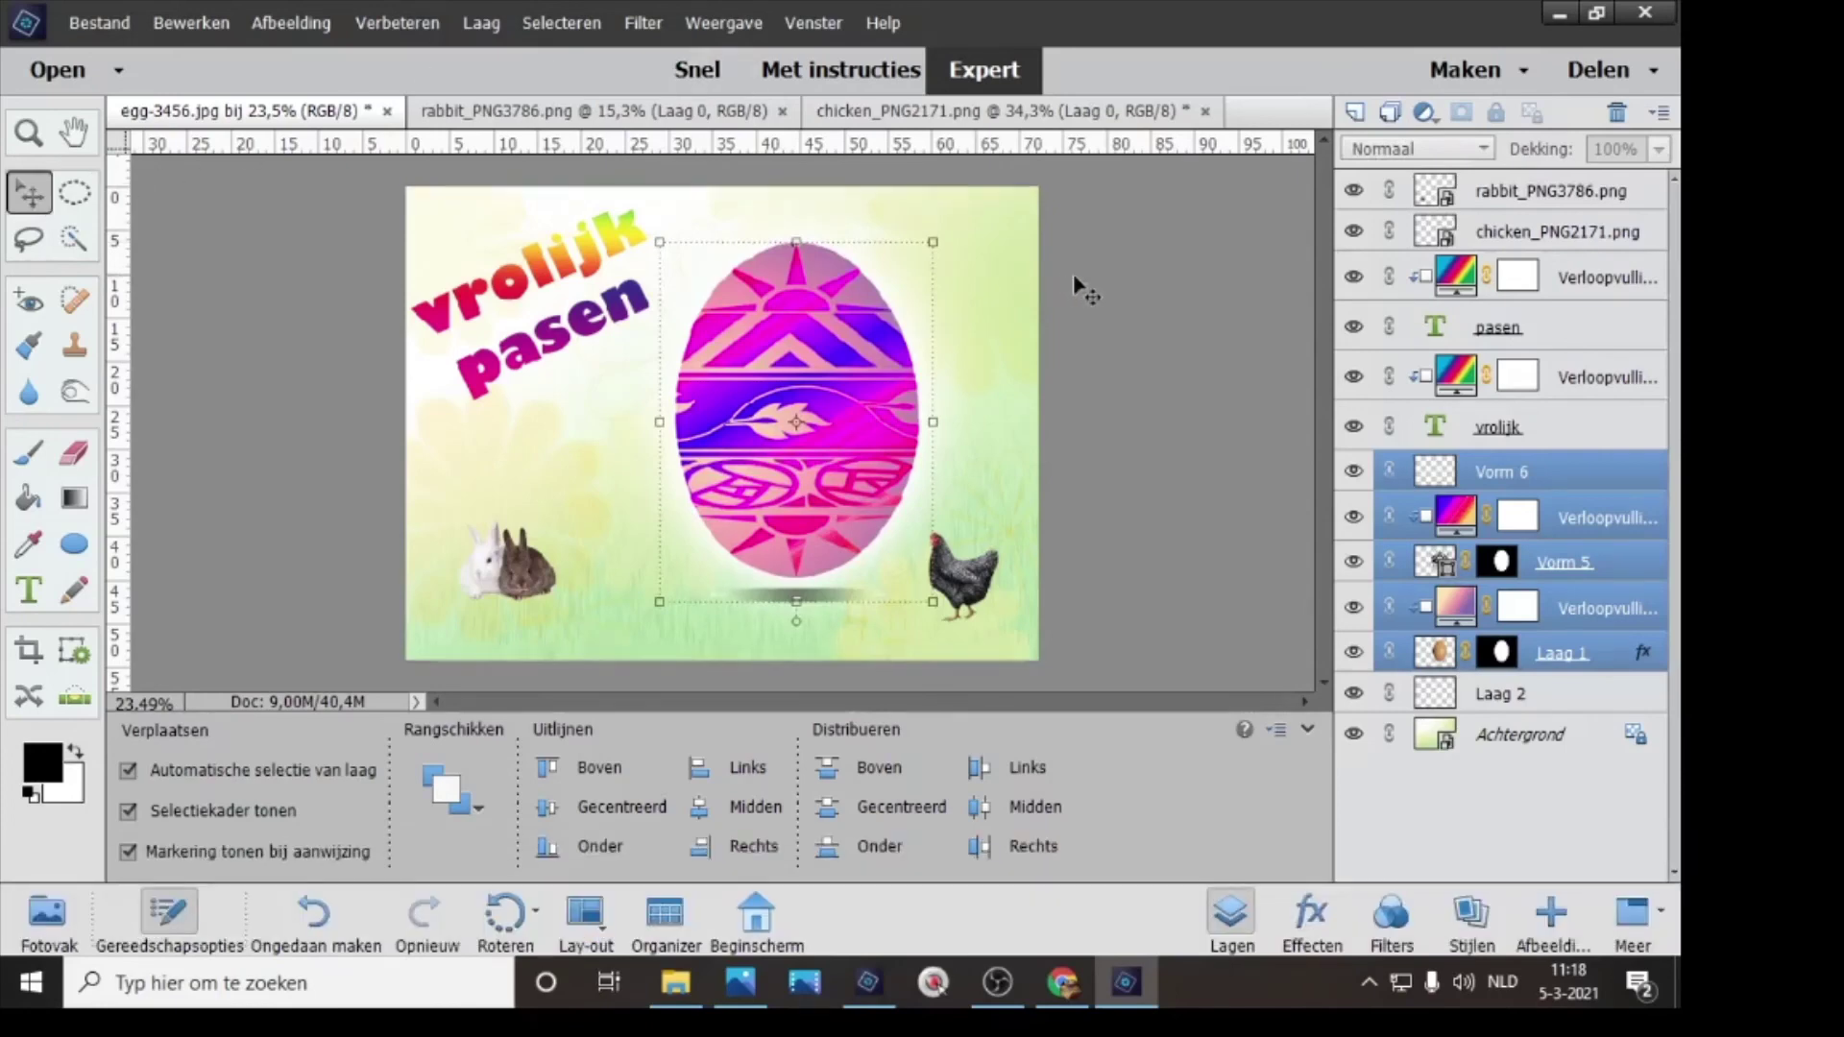
{"action": "left_click", "coordinate": [1154, 270]}
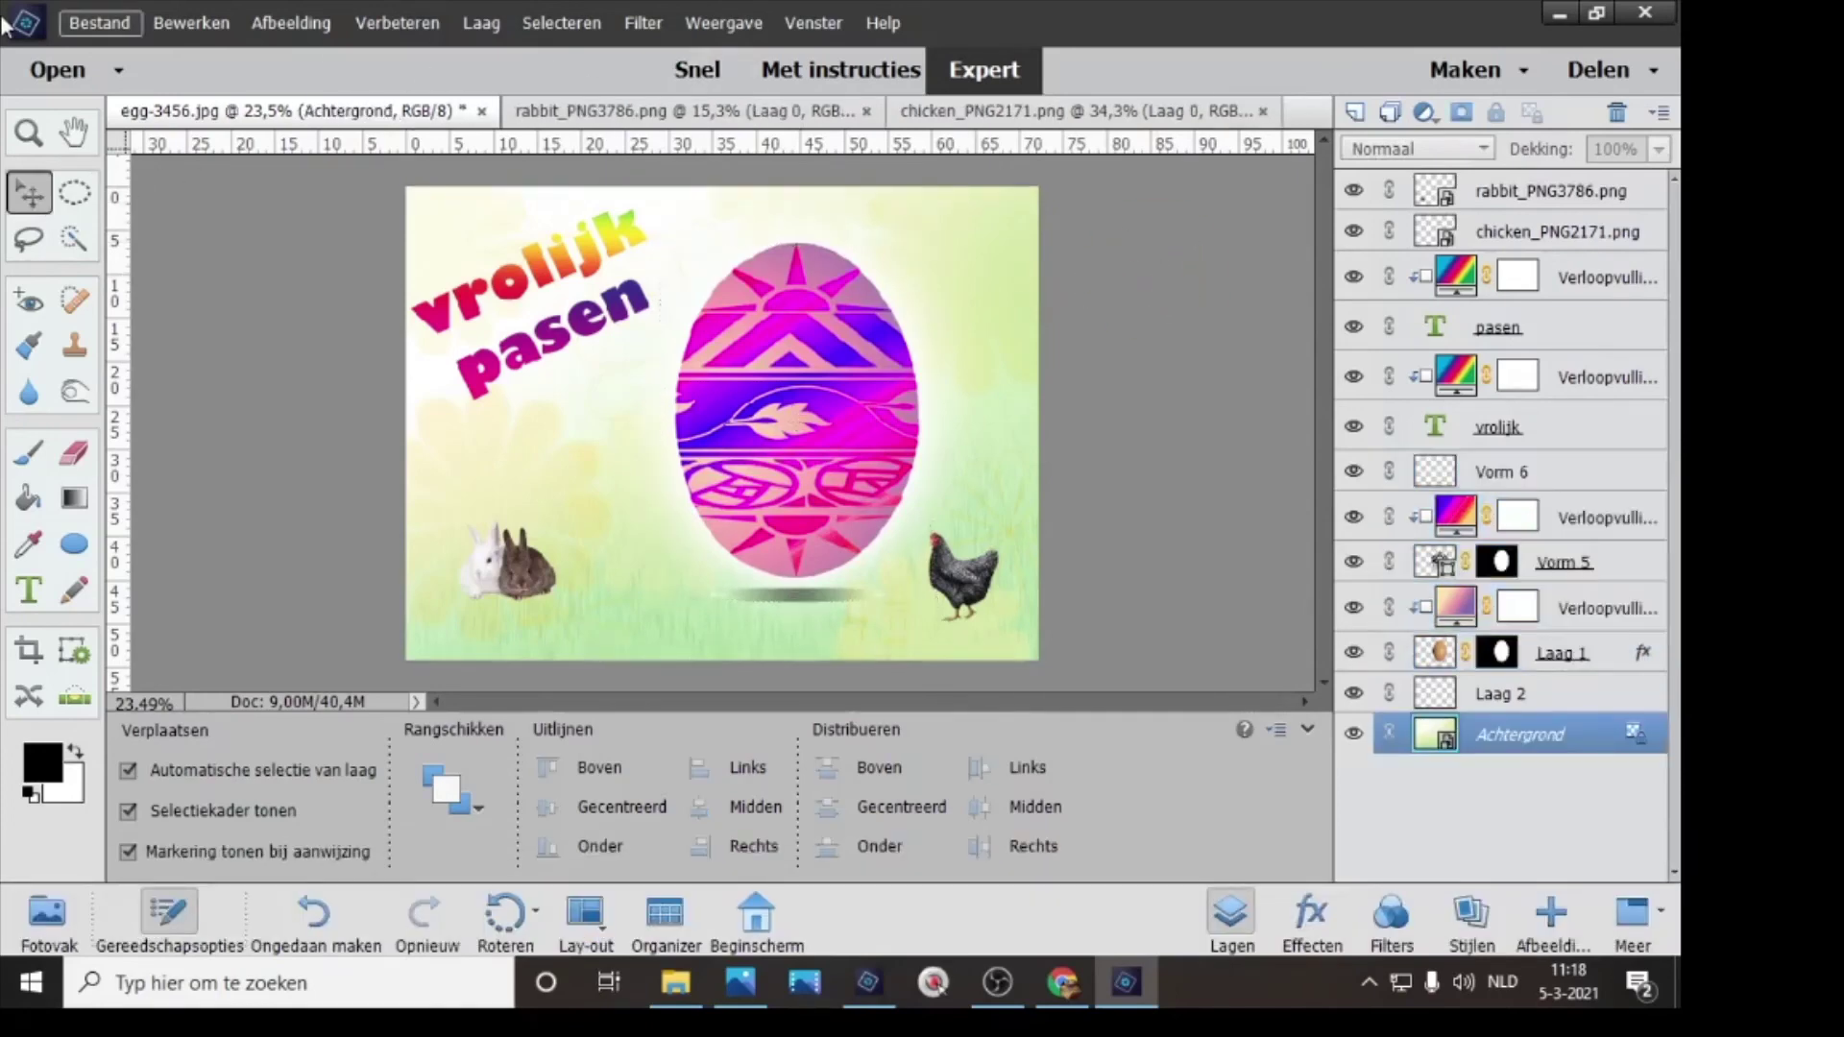
- Save the card as a JPEG named "paa ei beginners" in the les 5 beginners paas ei folder, at maximum quality 12
{"action": "left_click", "coordinate": [99, 22]}
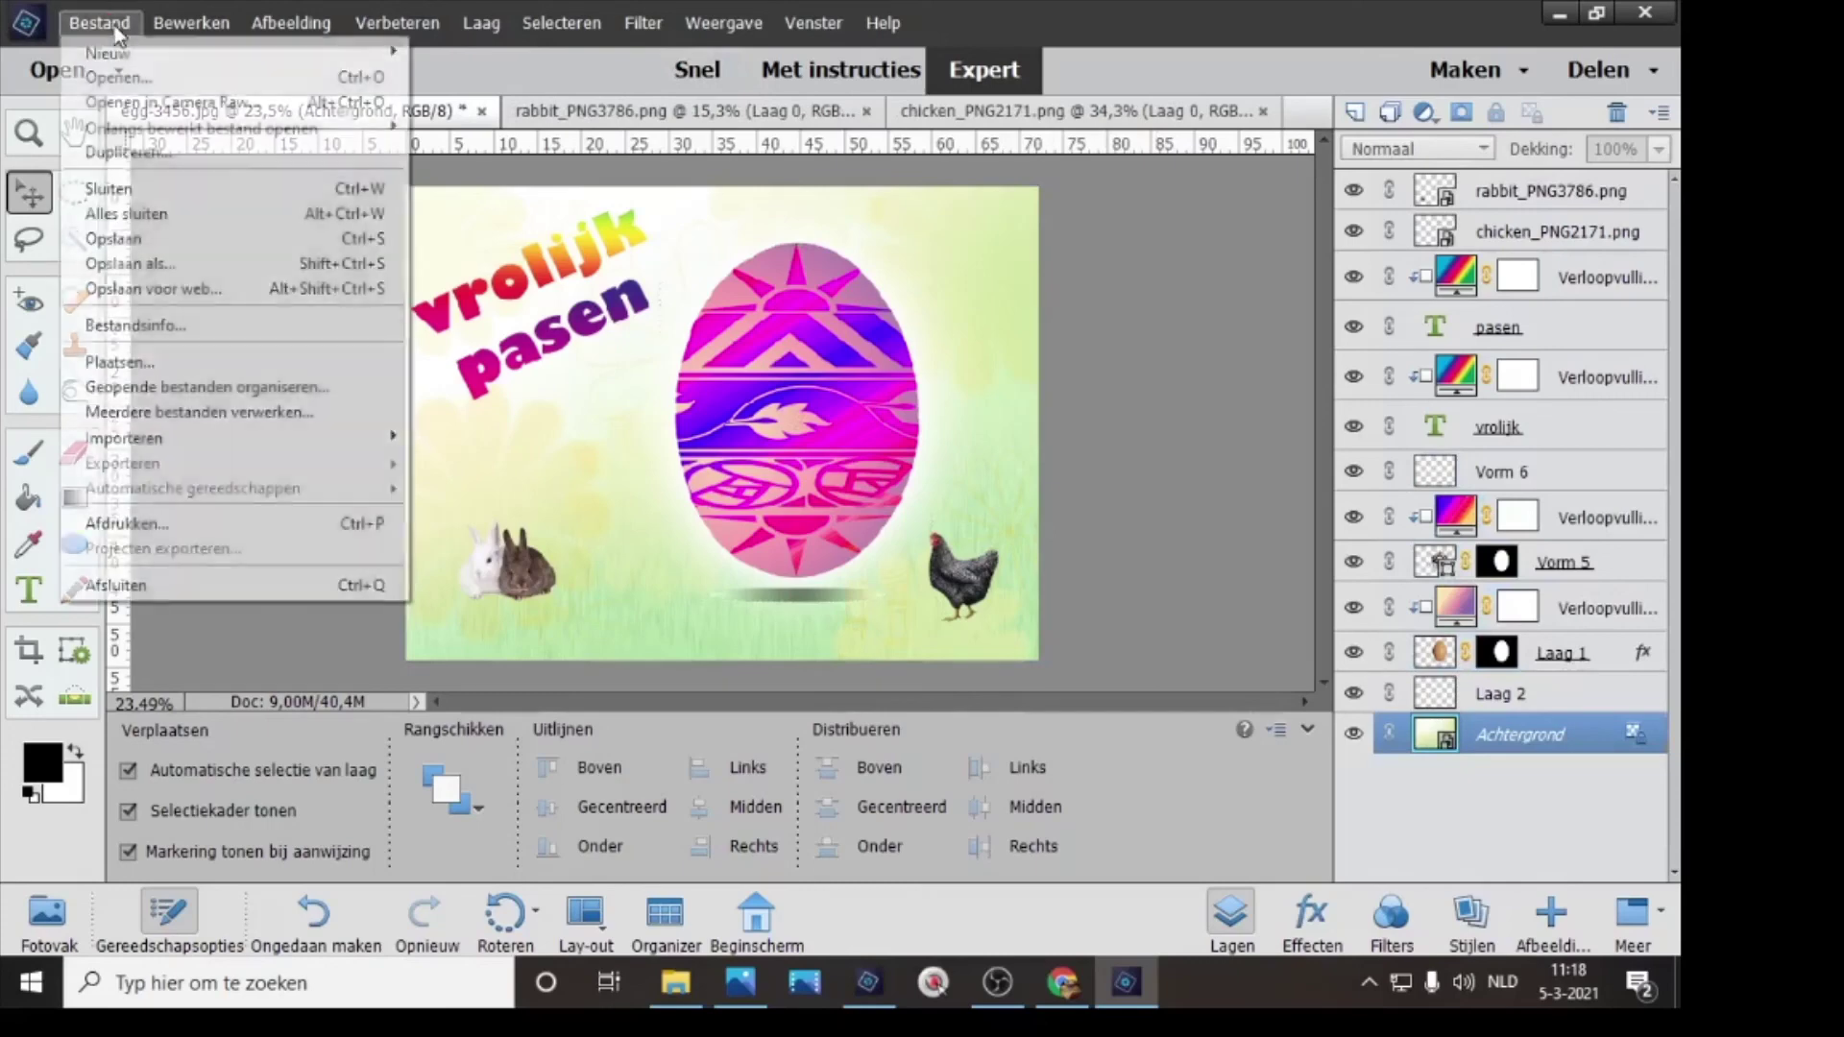
{"action": "left_click", "coordinate": [148, 240]}
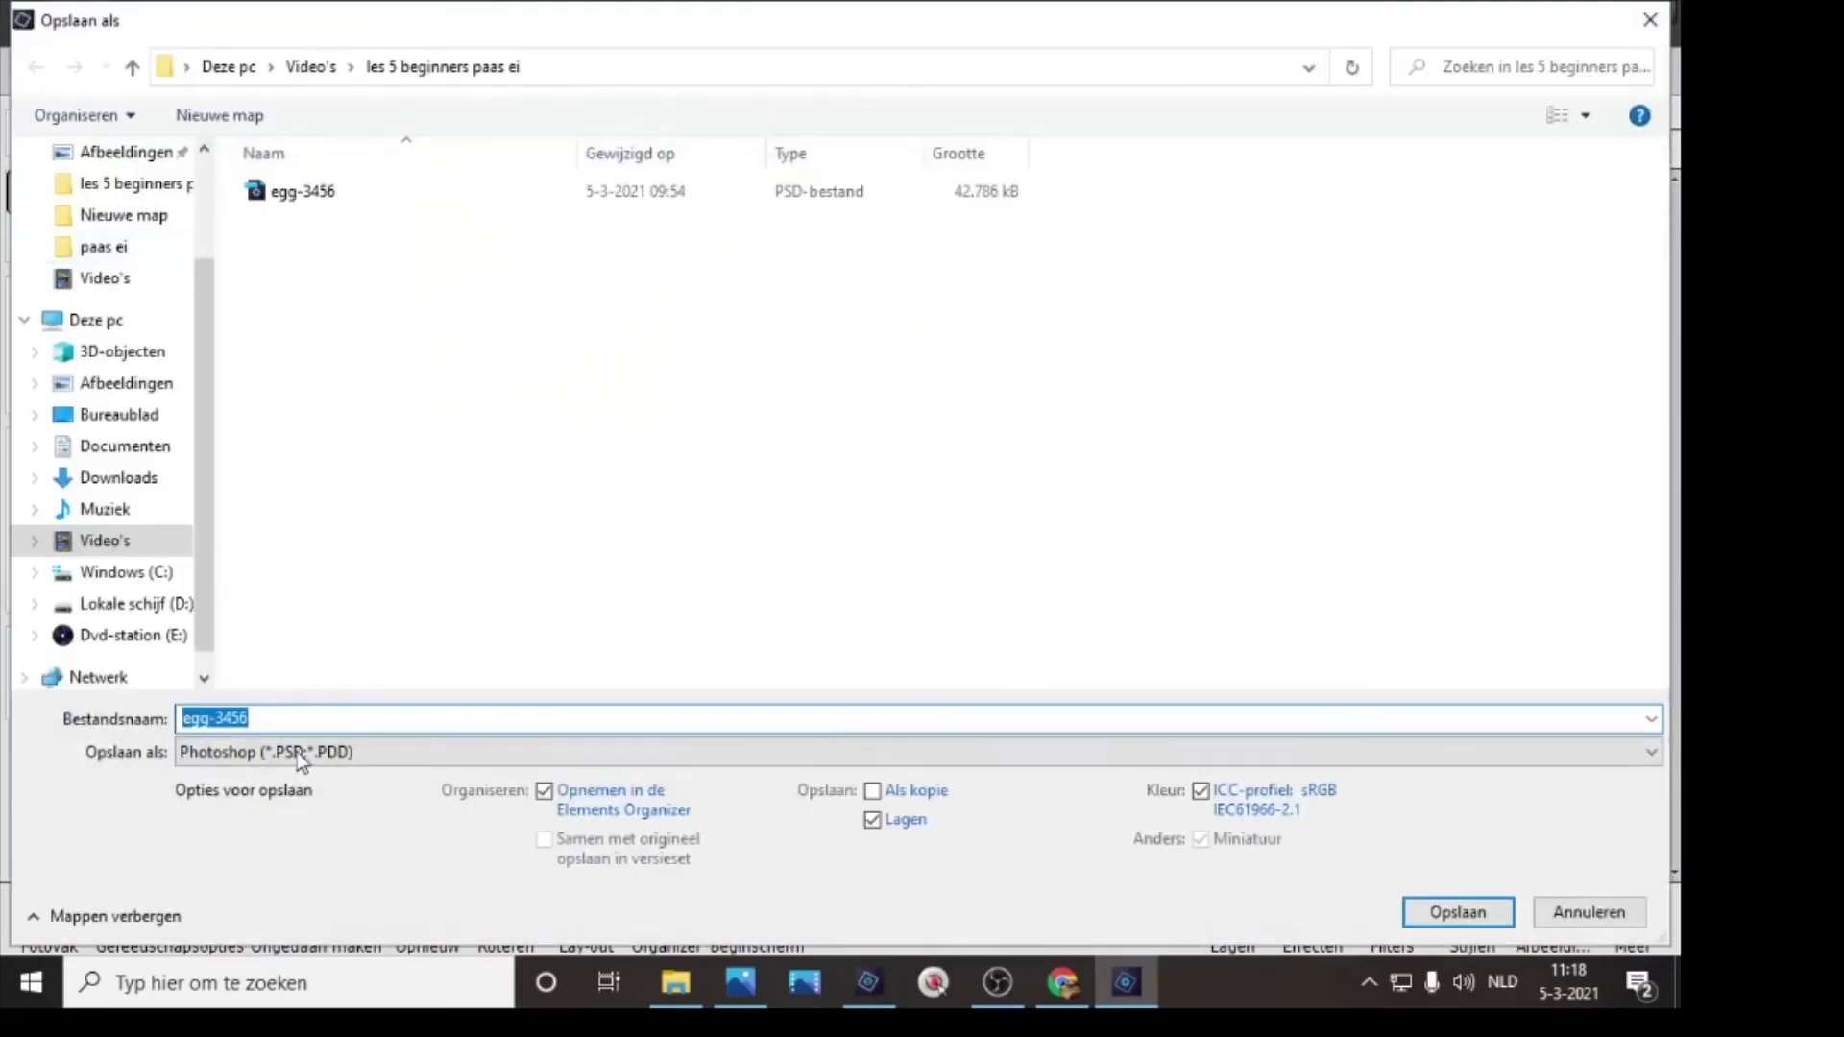
{"action": "left_click", "coordinate": [297, 752]}
{"action": "left_click", "coordinate": [267, 831]}
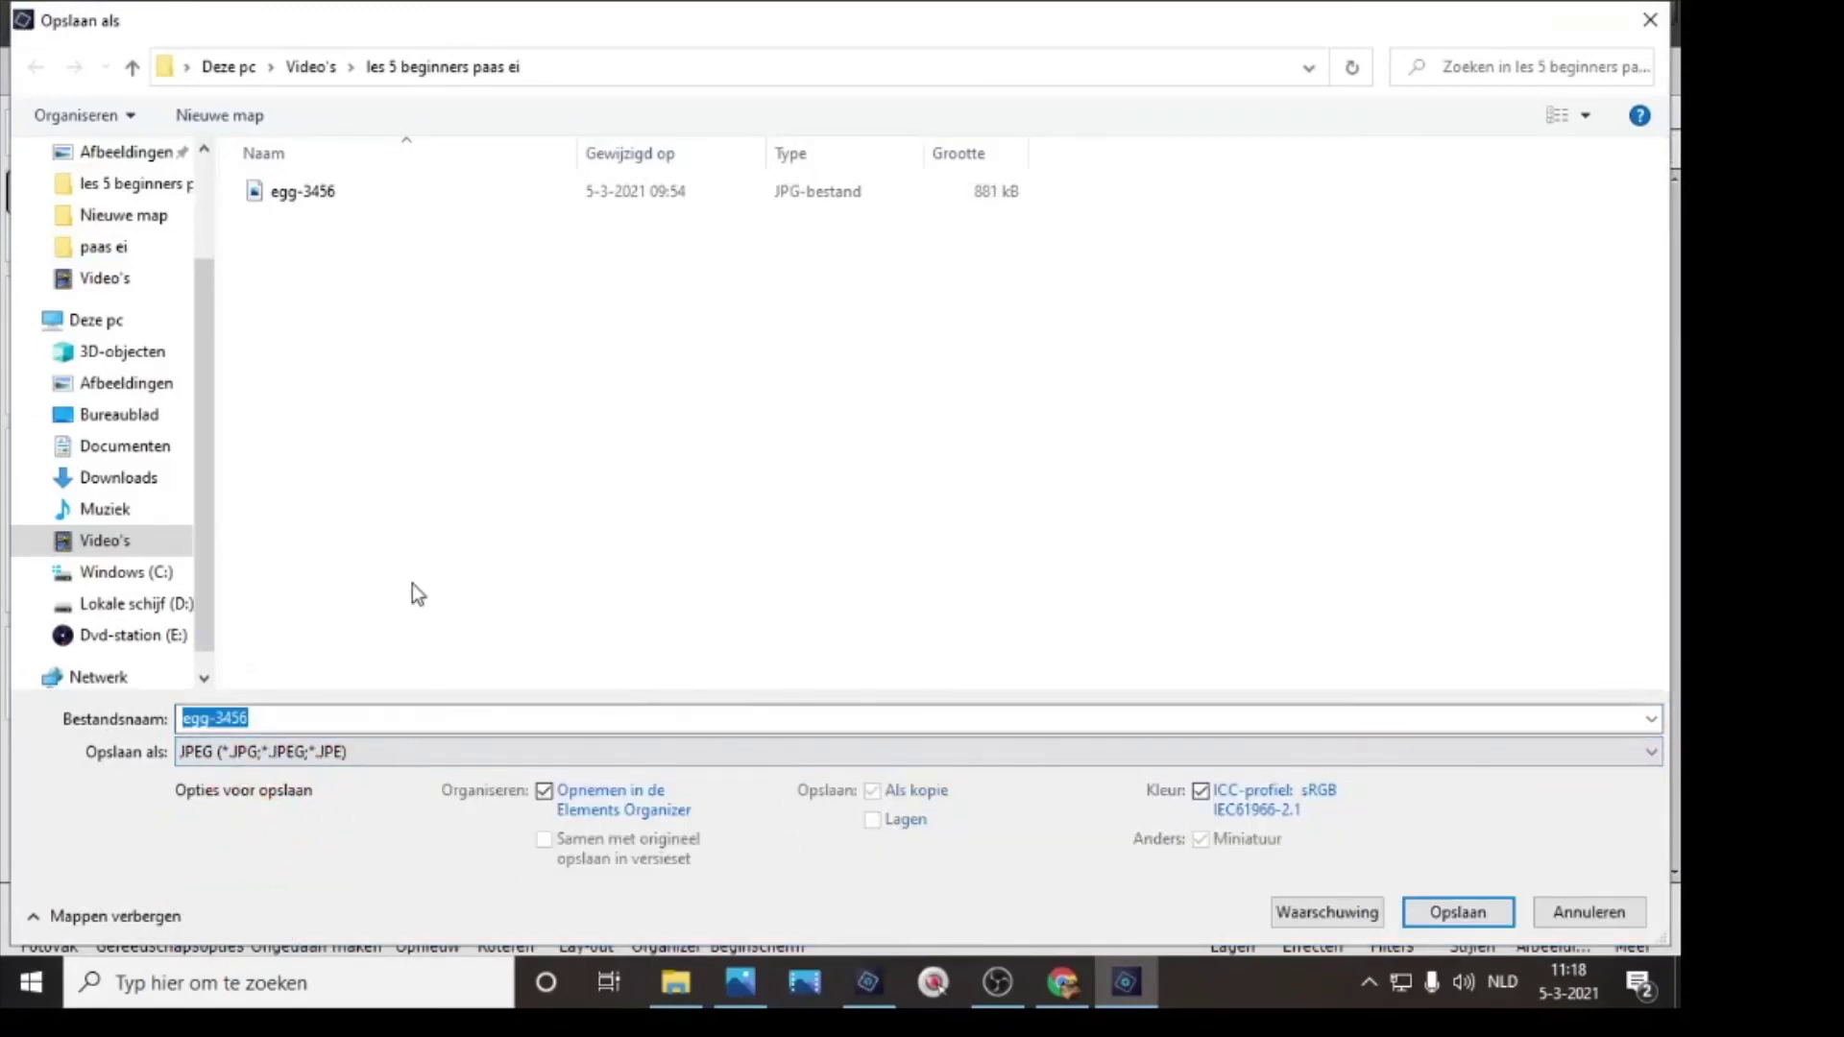
{"action": "left_click", "coordinate": [288, 720]}
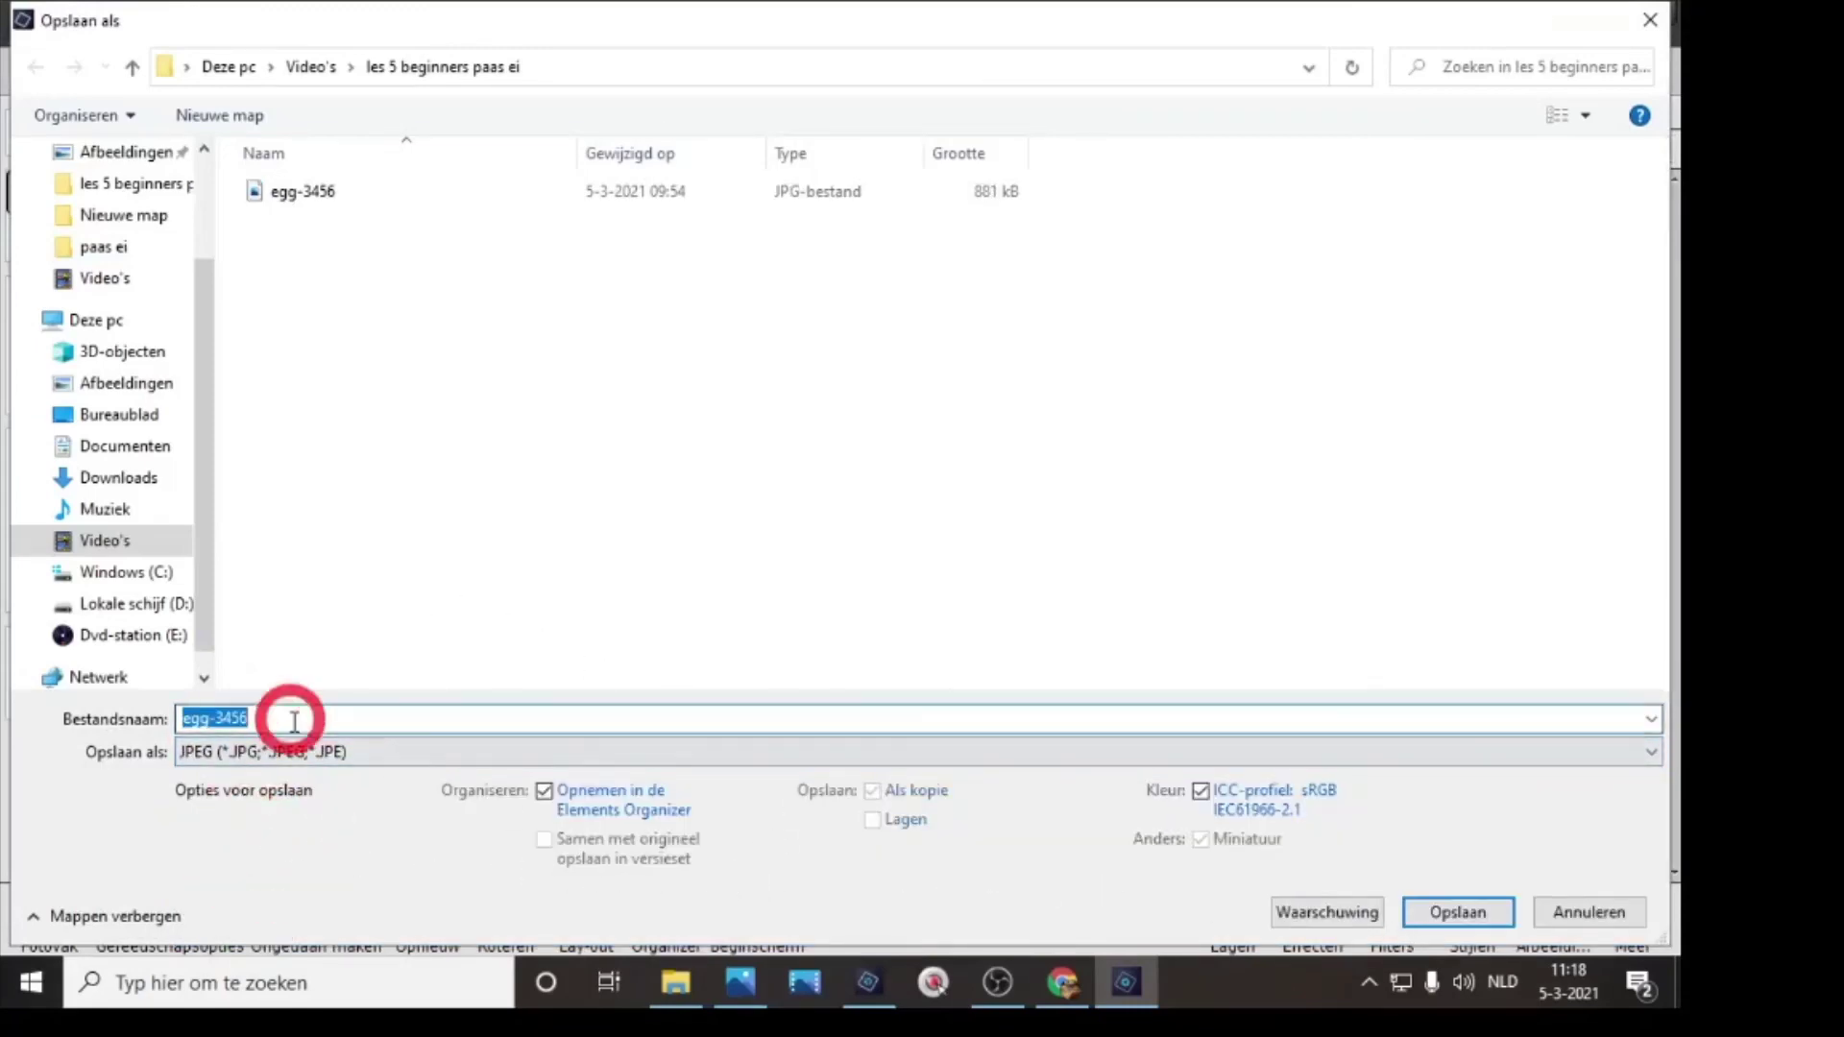
{"action": "left_click", "coordinate": [144, 720]}
{"action": "type", "text": "pa"}
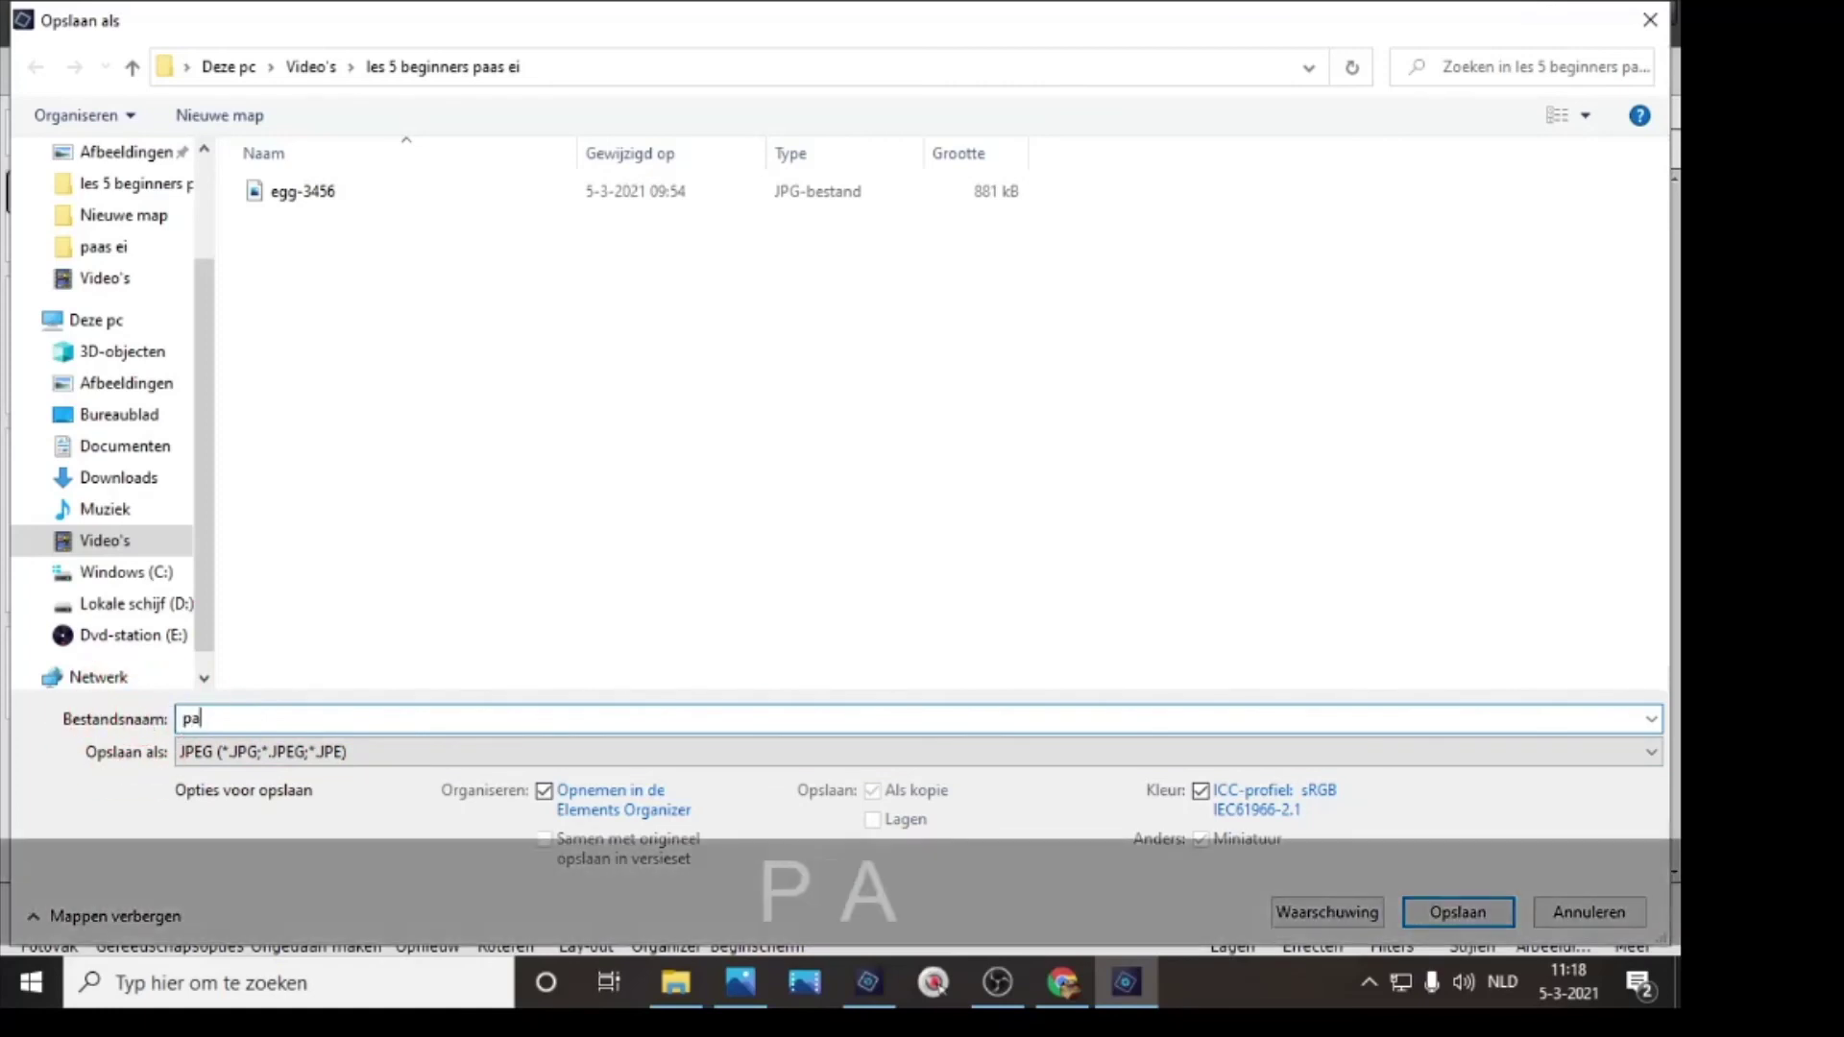
{"action": "type", "text": "a ei "}
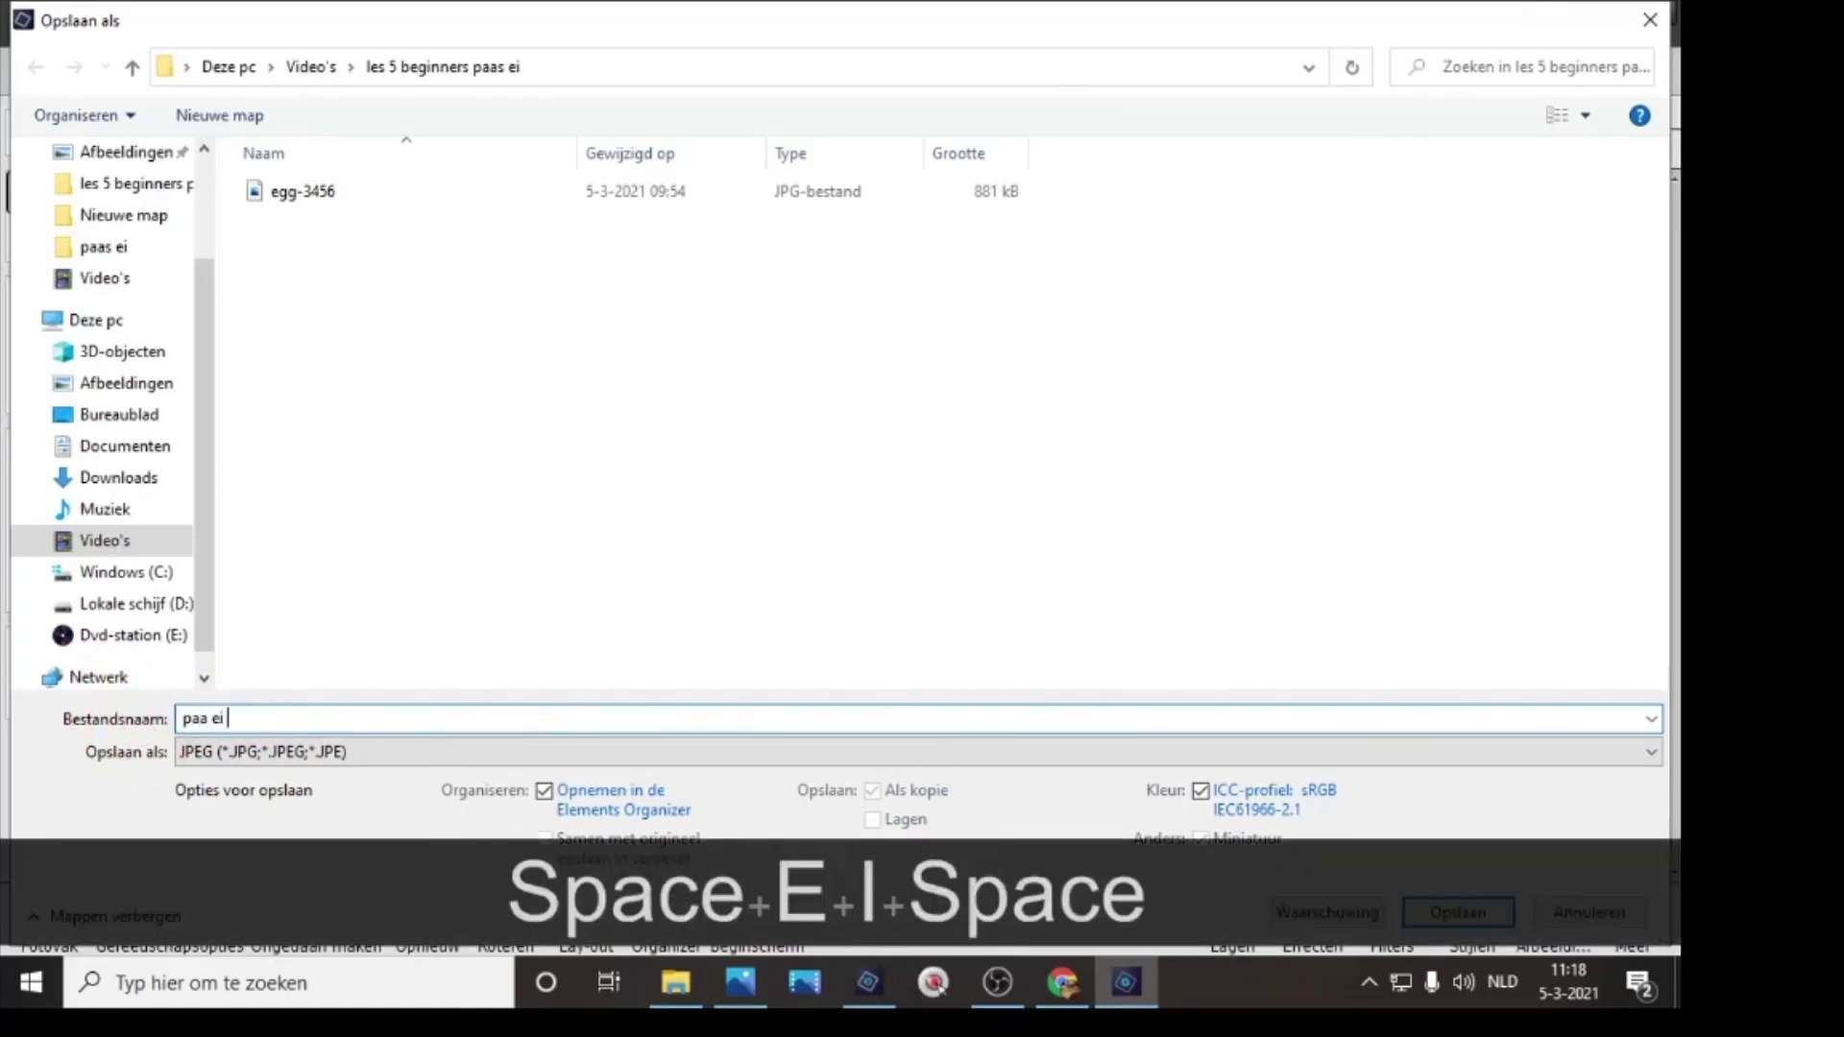
{"action": "type", "text": "beginners"}
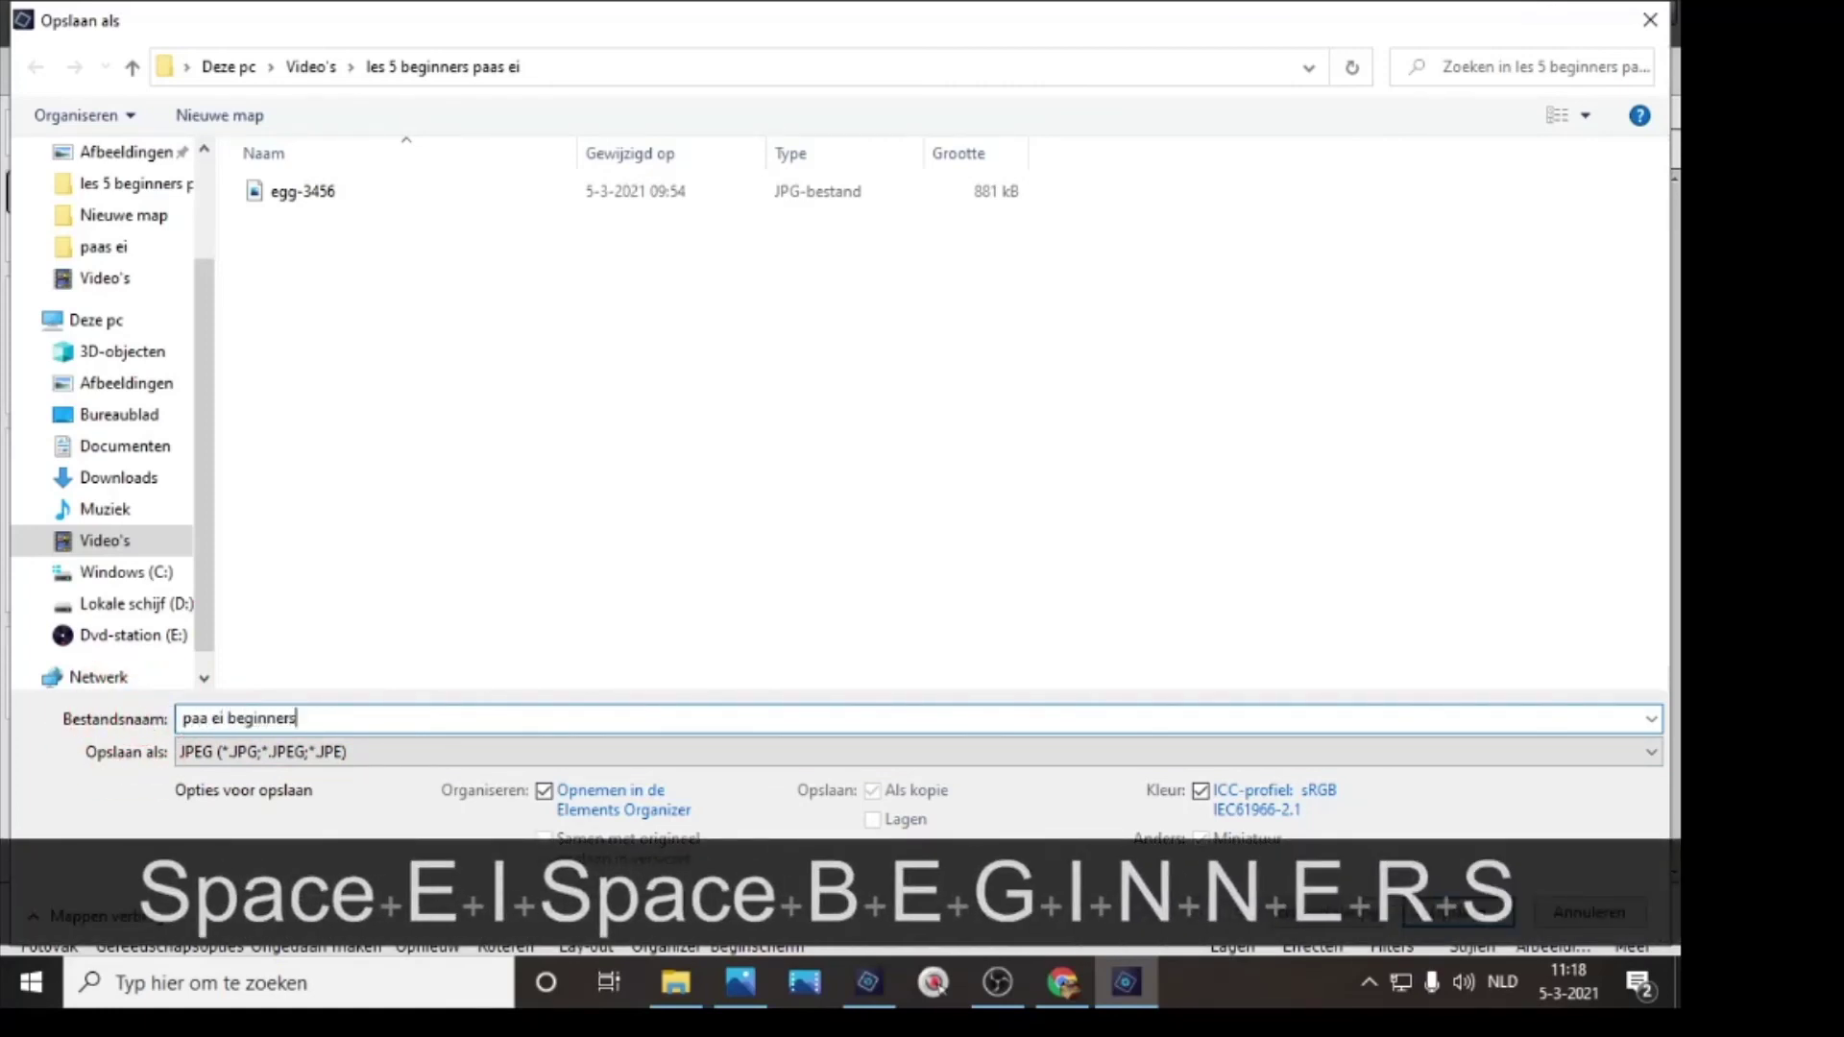
{"action": "left_click", "coordinate": [1457, 912]}
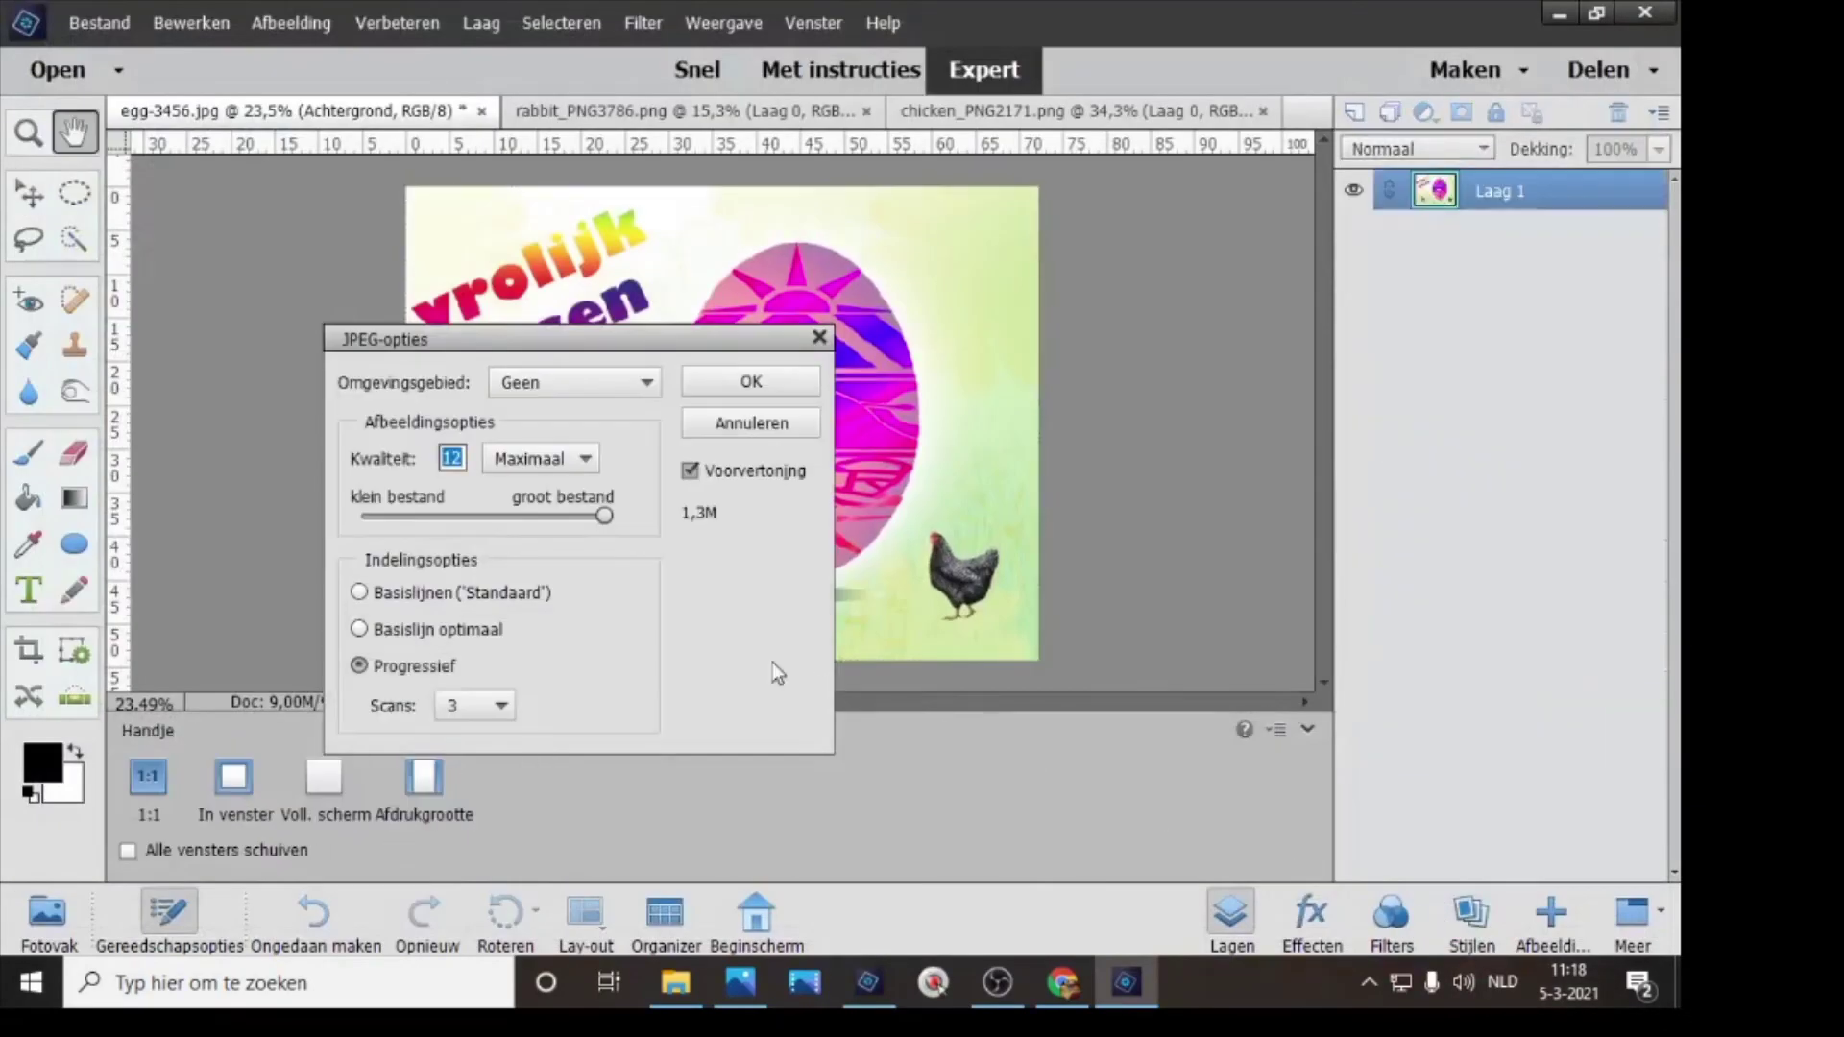
{"action": "left_click", "coordinate": [739, 382]}
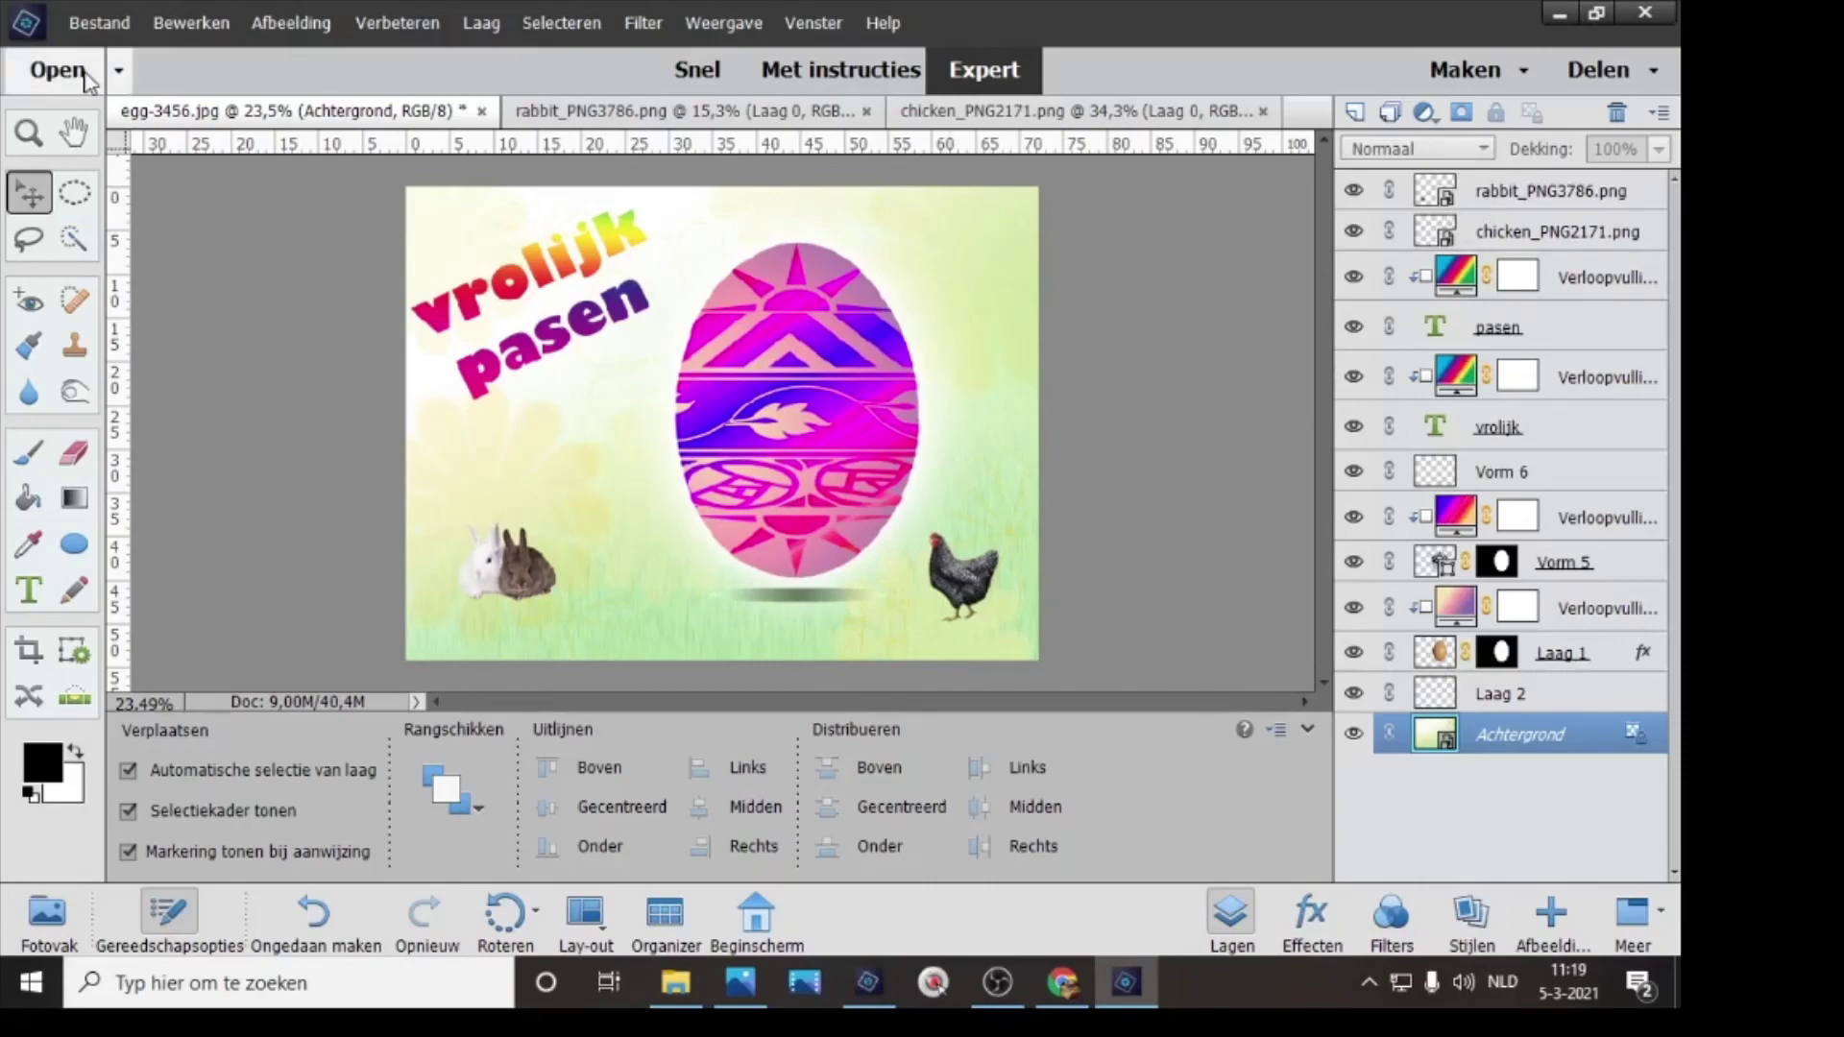
- Save the card with its layers as a Photoshop PSD file named "paas ei beginners" in the same folder
{"action": "left_click", "coordinate": [91, 24]}
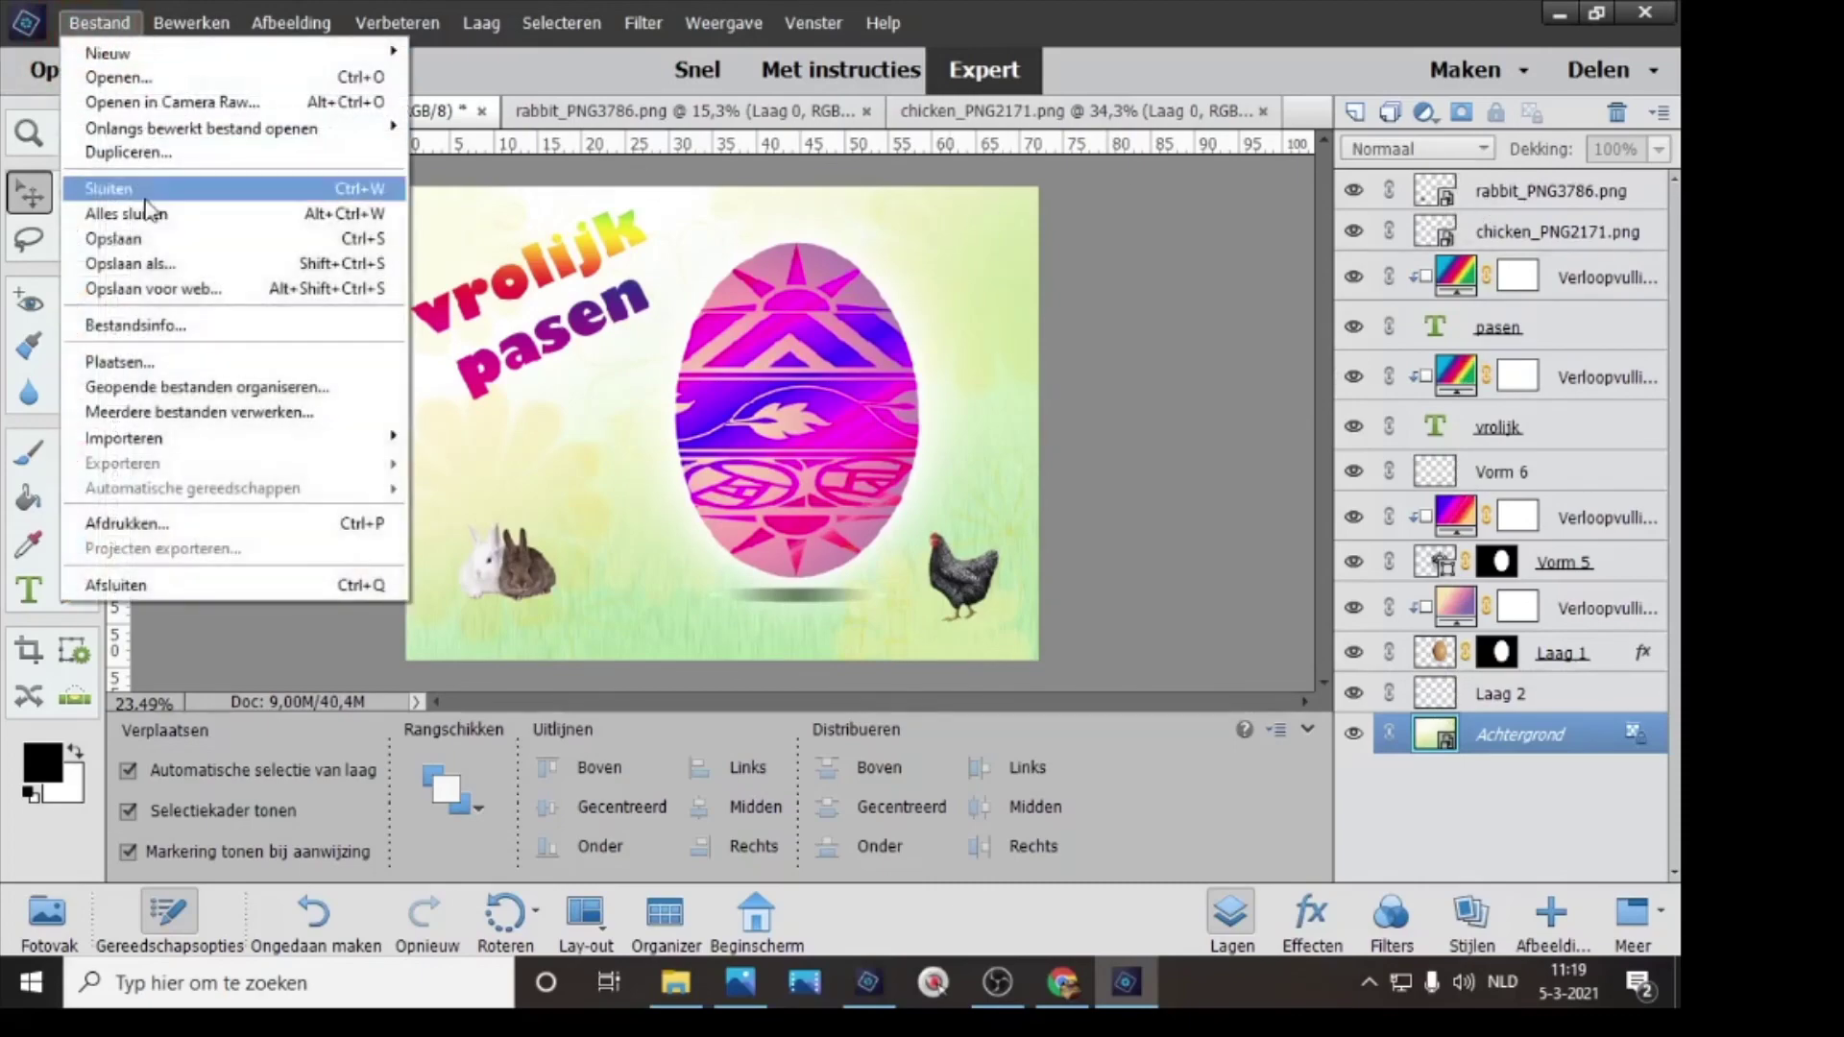
{"action": "left_click", "coordinate": [160, 264]}
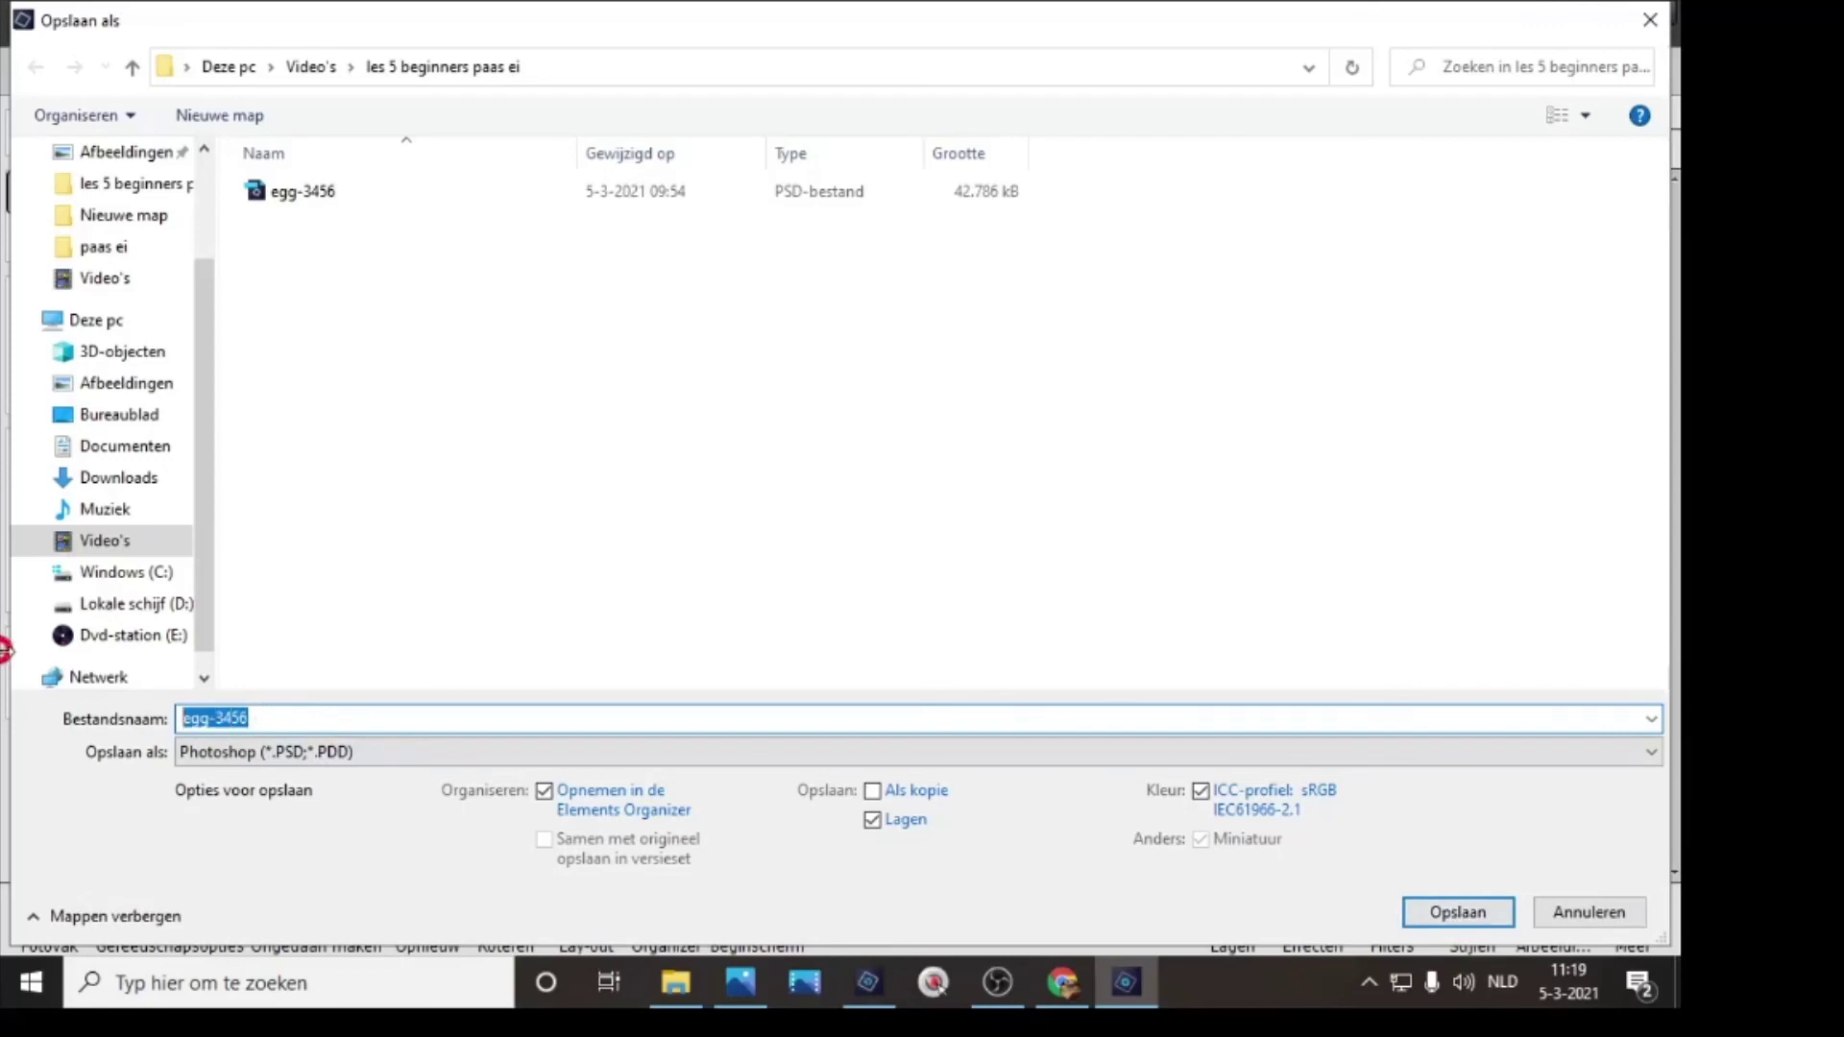
{"action": "type", "text": "paas ei"}
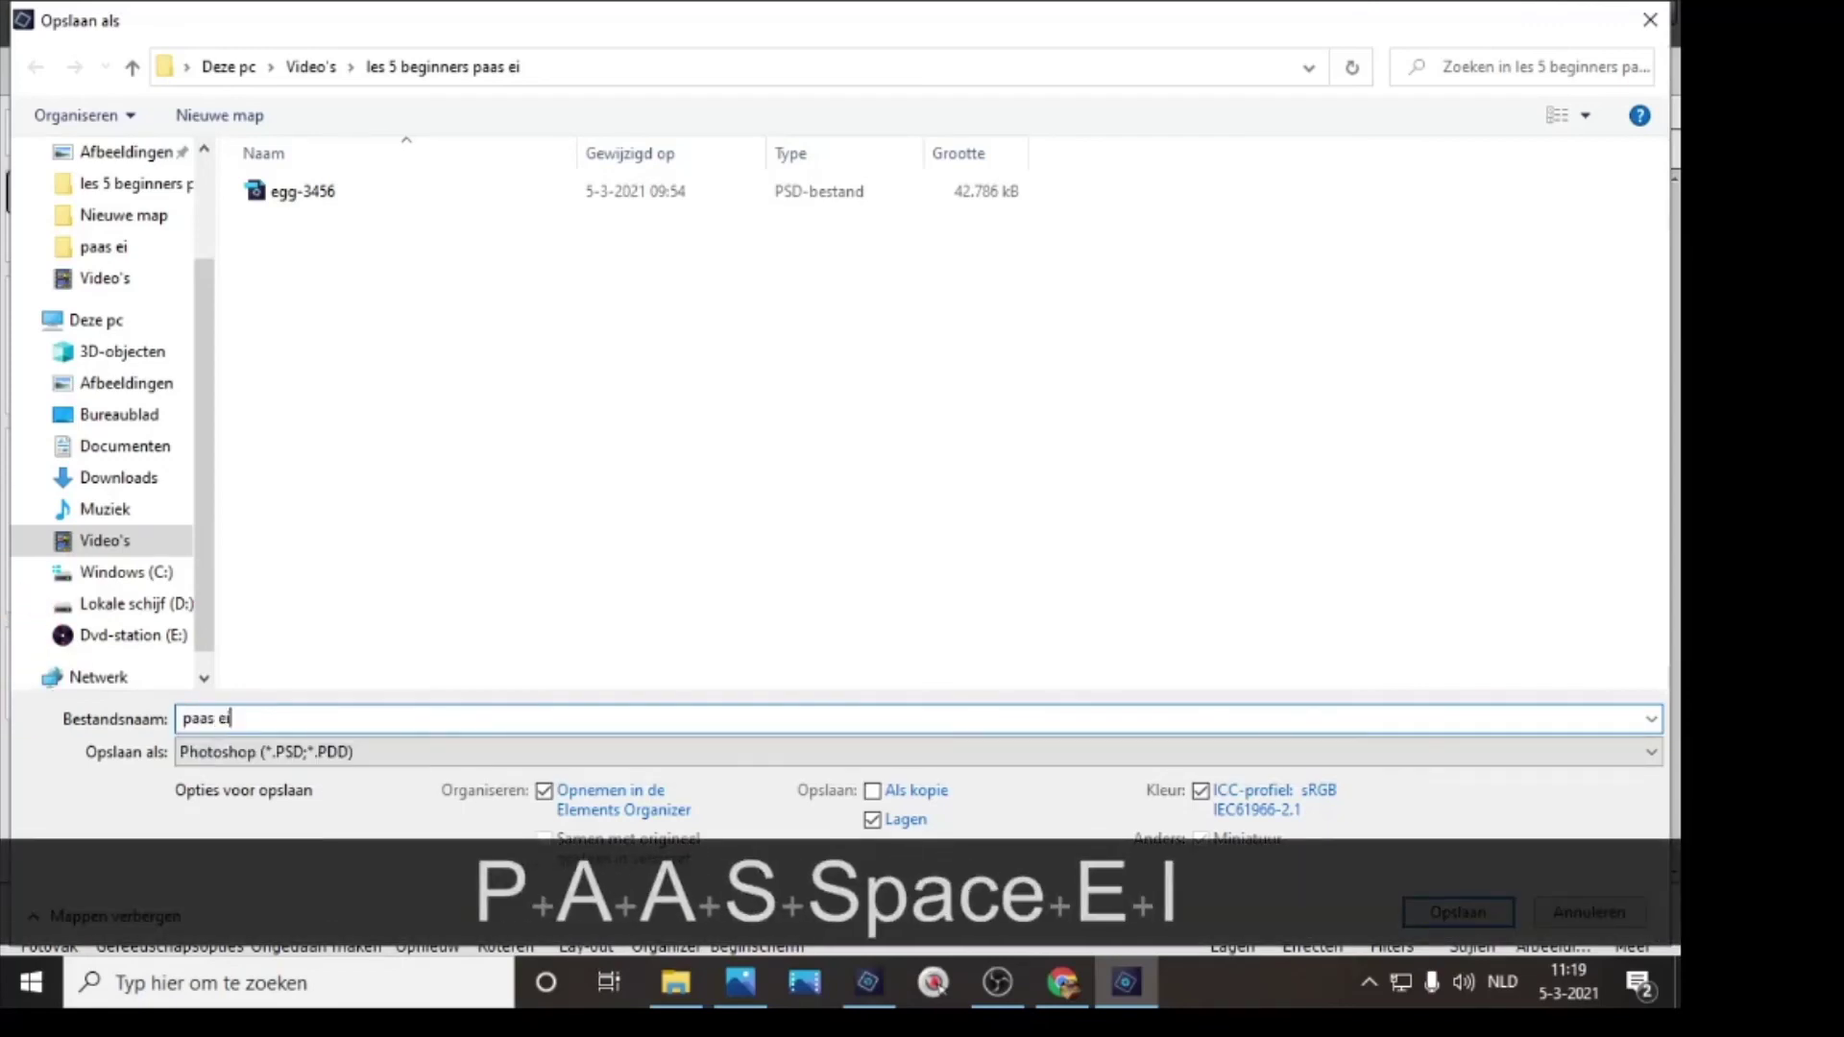
{"action": "type", "text": " beginners"}
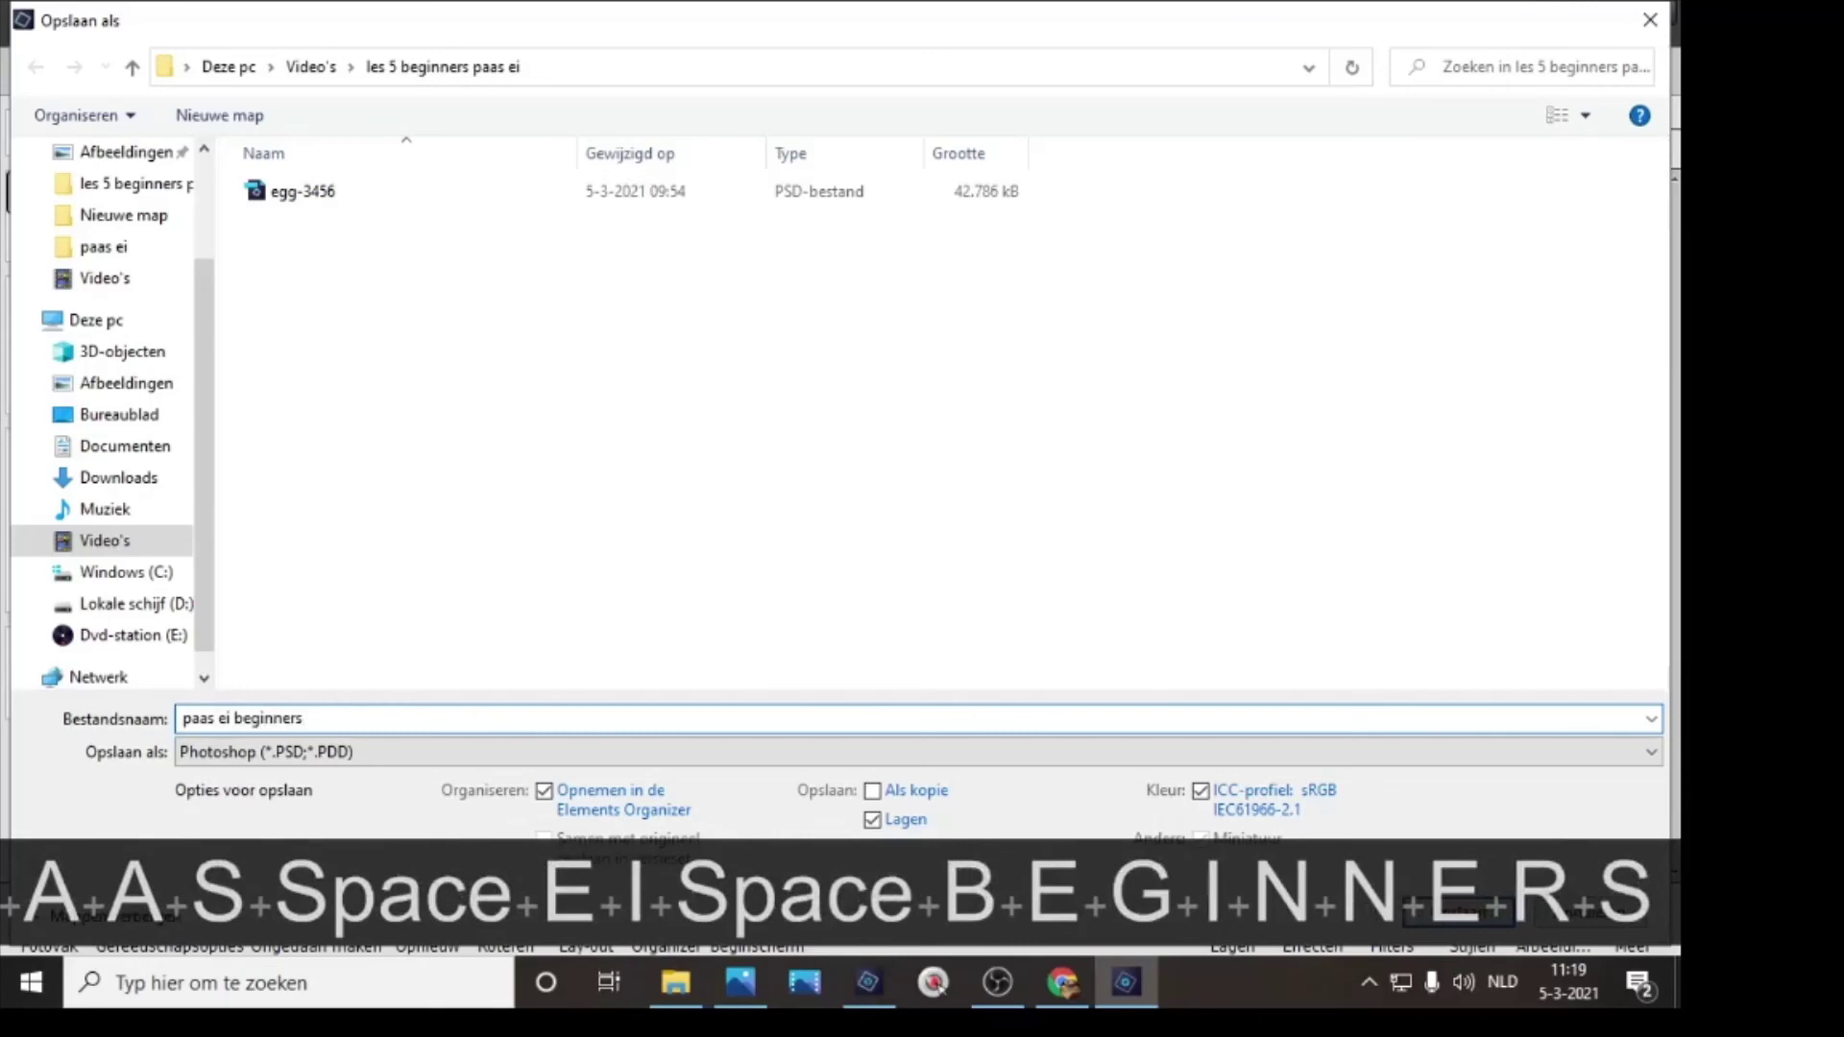
{"action": "key", "text": "Return"}
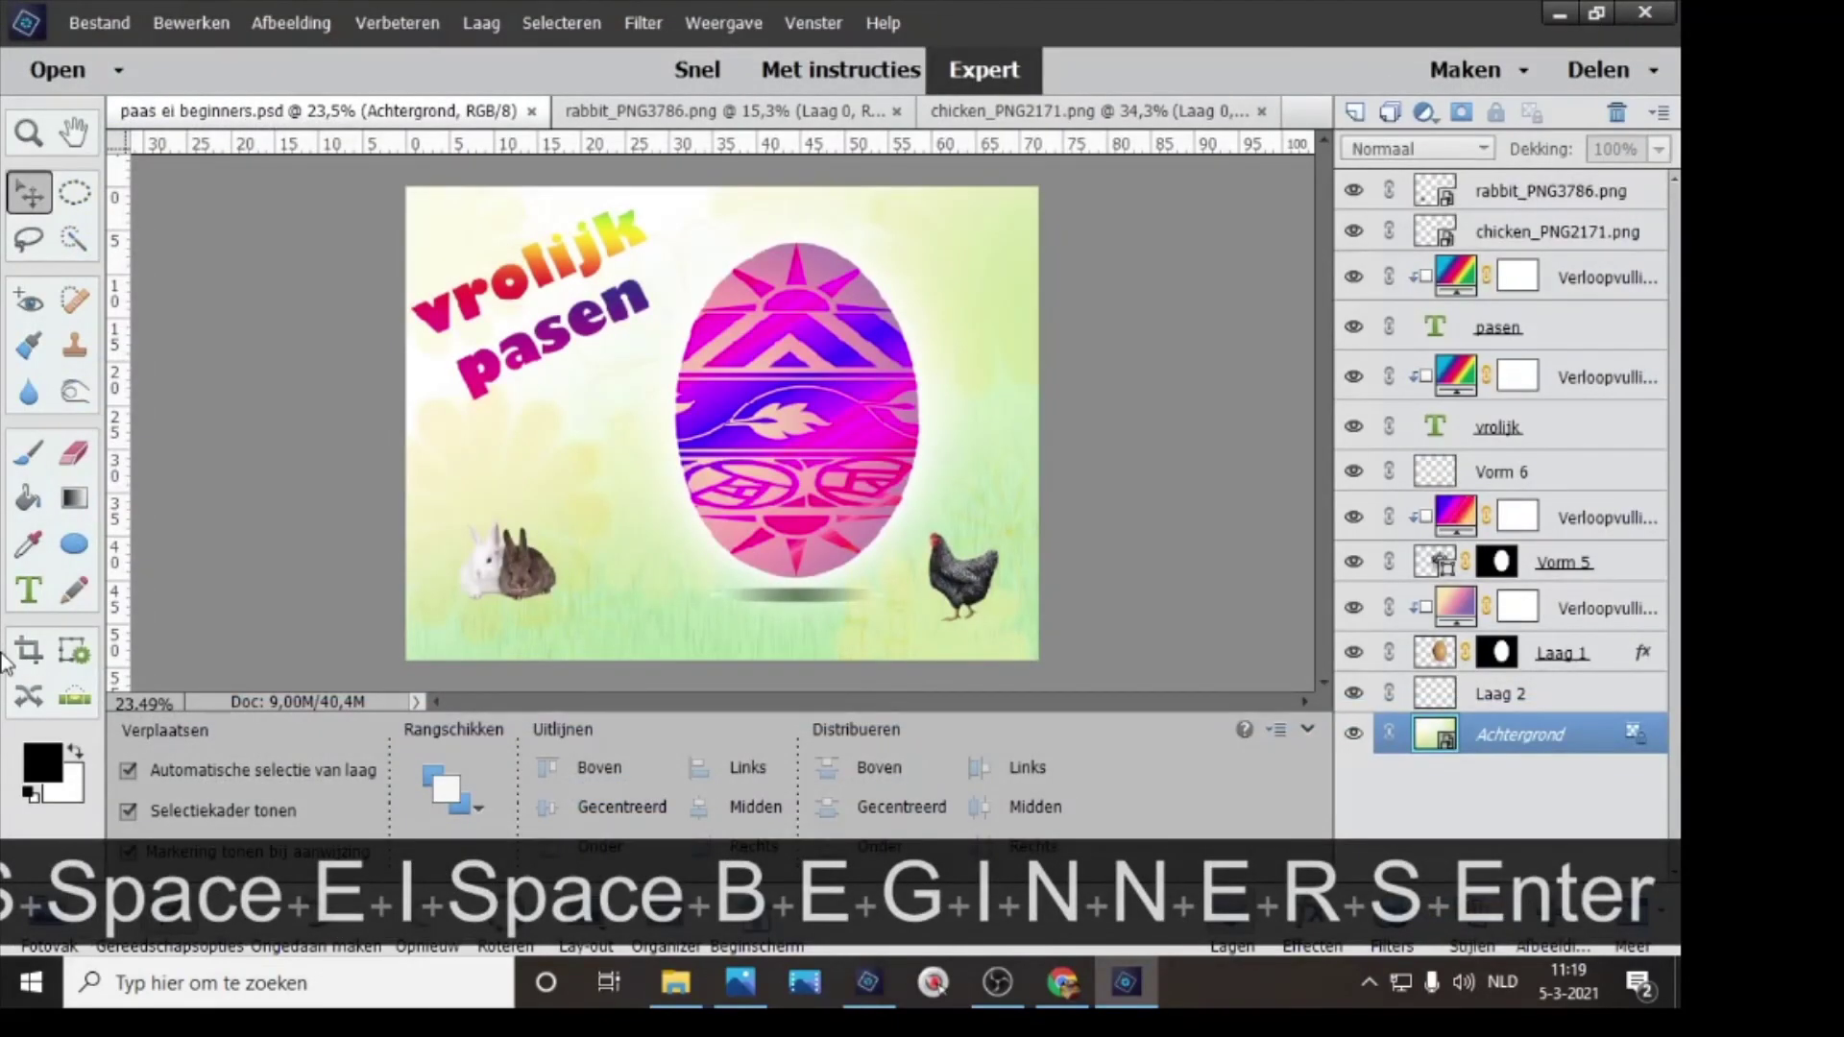
- Close the saved card and the open rabbit and chicken images
{"action": "left_click", "coordinate": [535, 111]}
{"action": "left_click", "coordinate": [484, 114]}
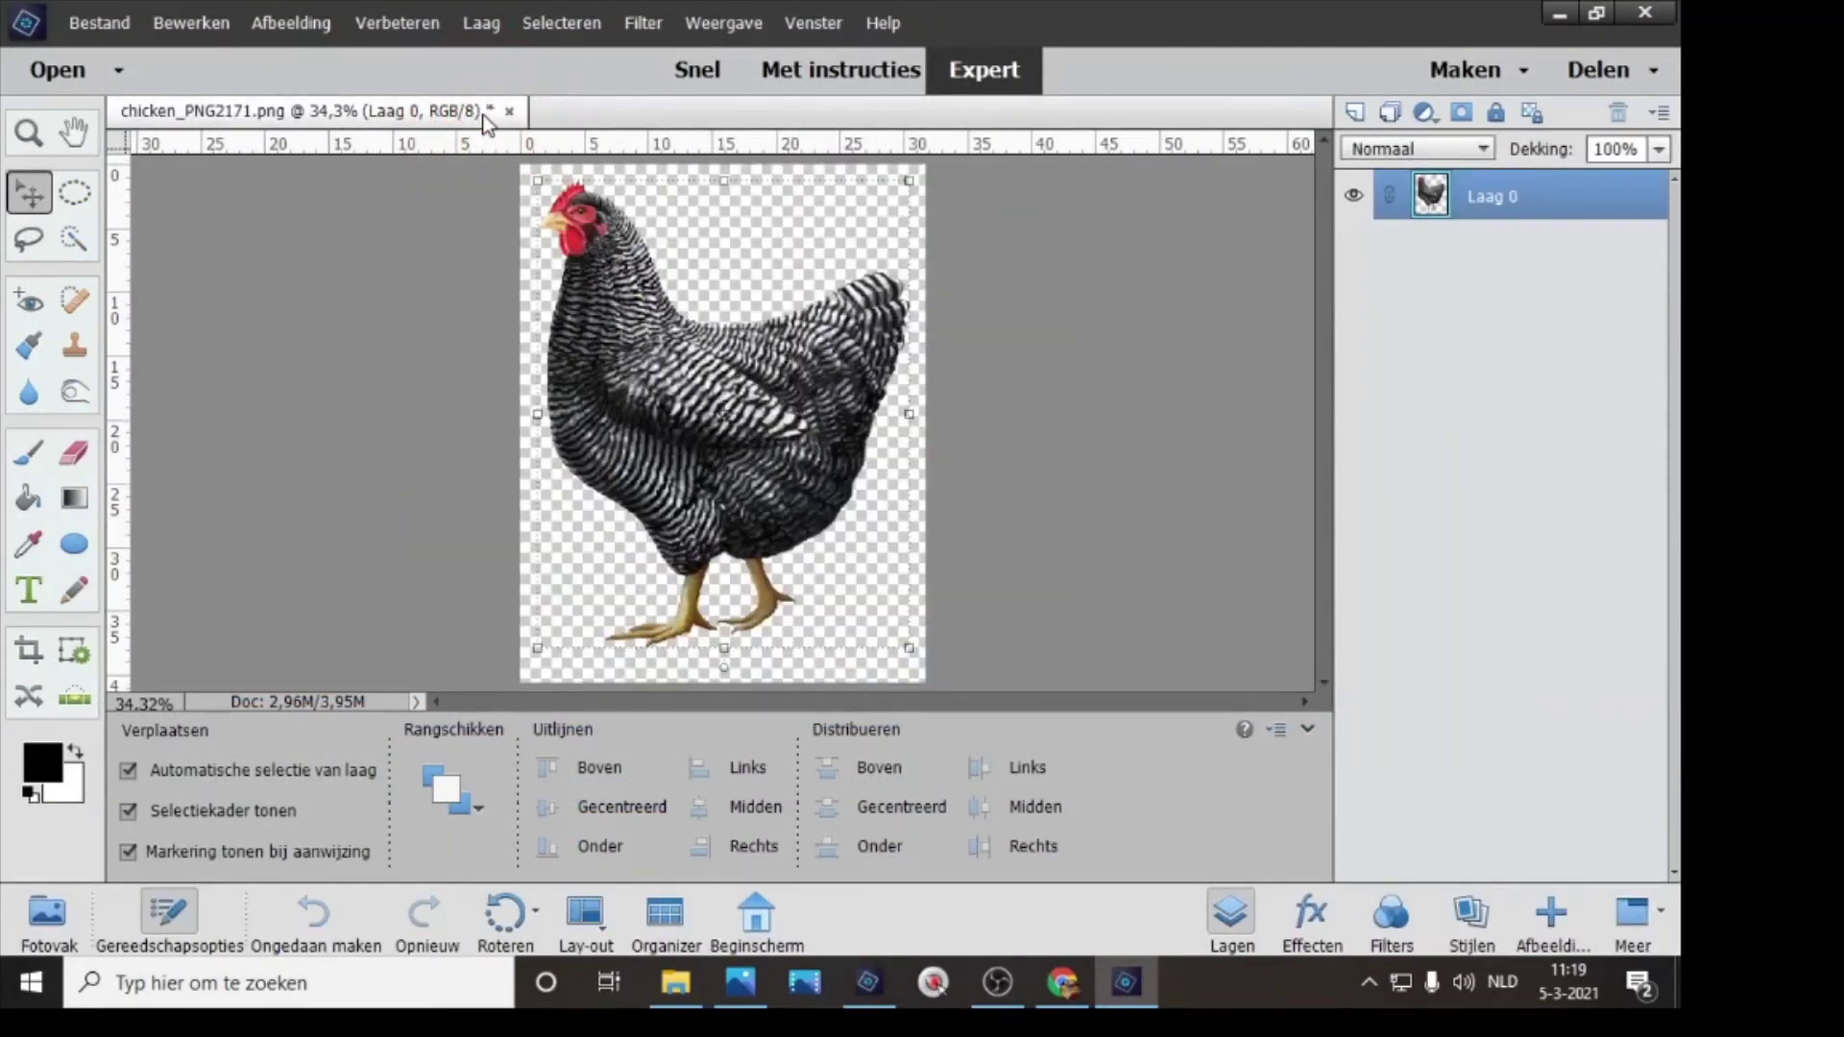
{"action": "left_click", "coordinate": [508, 112]}
- Reopen the PSD file "paas ei beginners" and collapse the tool options area to enlarge the workspace
{"action": "left_click", "coordinate": [113, 26]}
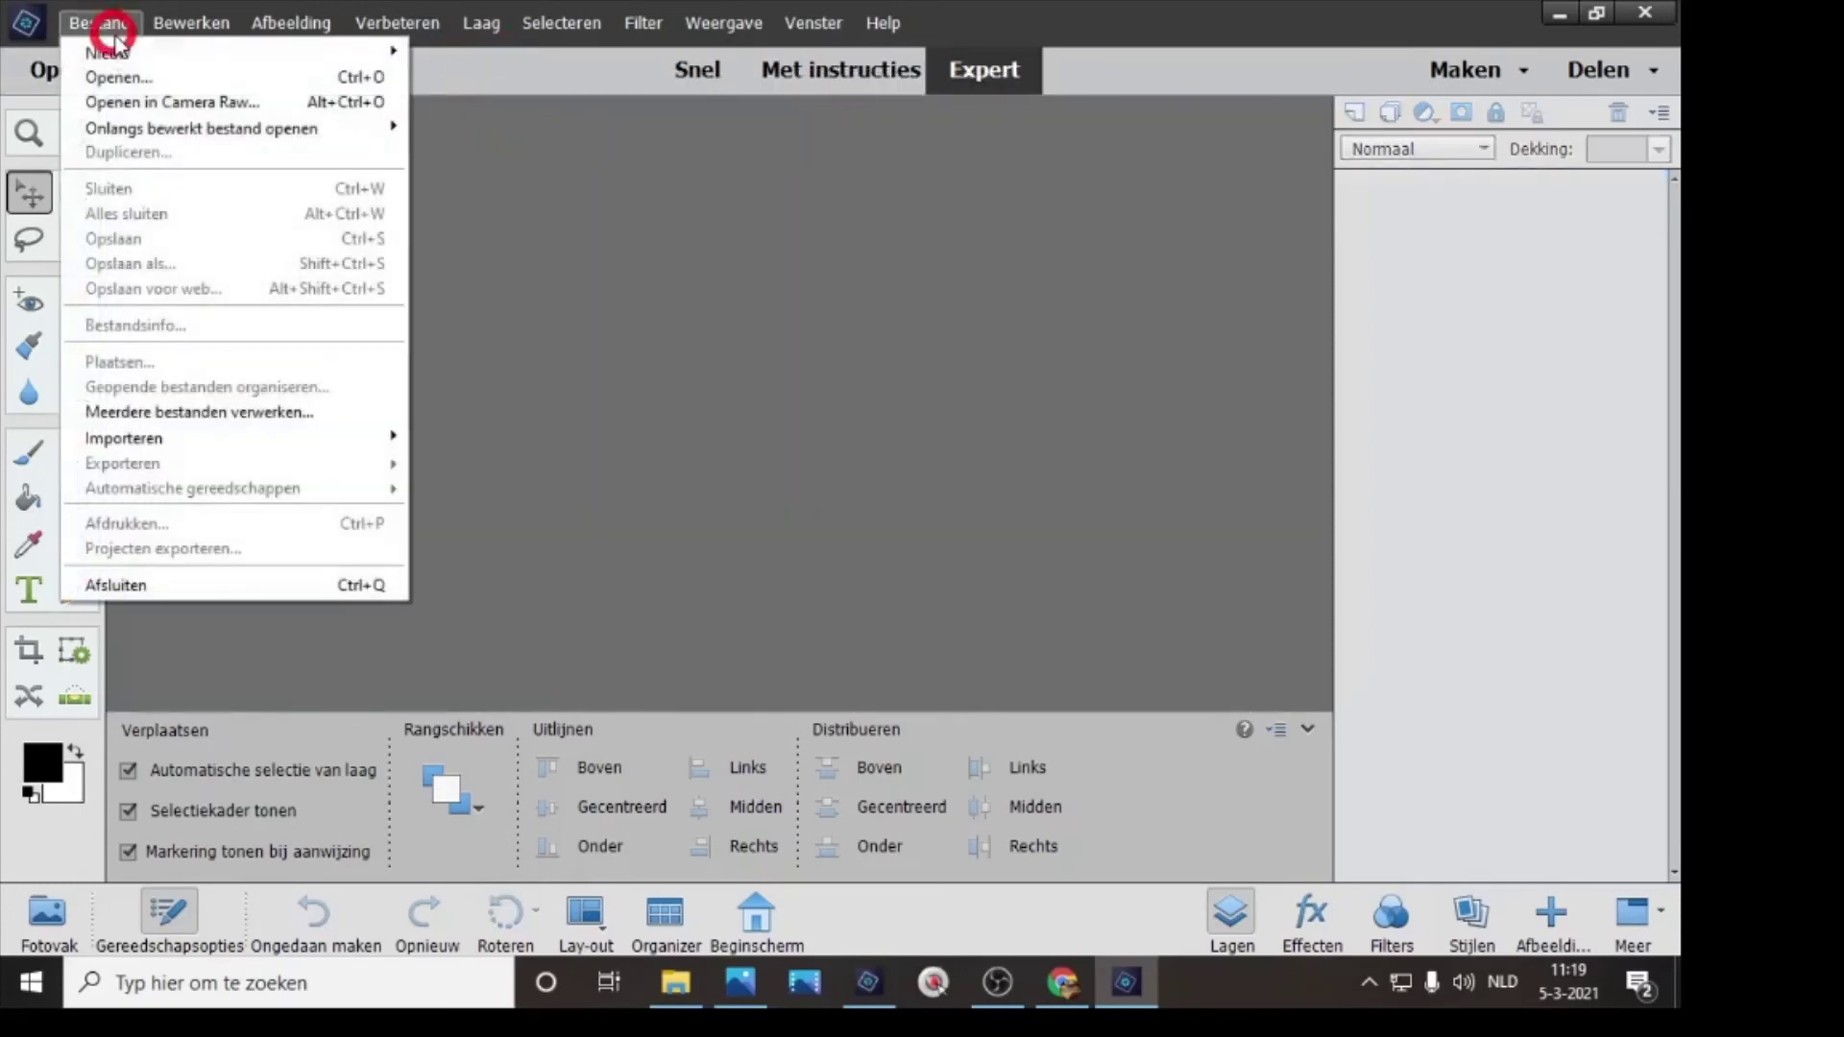
{"action": "left_click", "coordinate": [120, 77]}
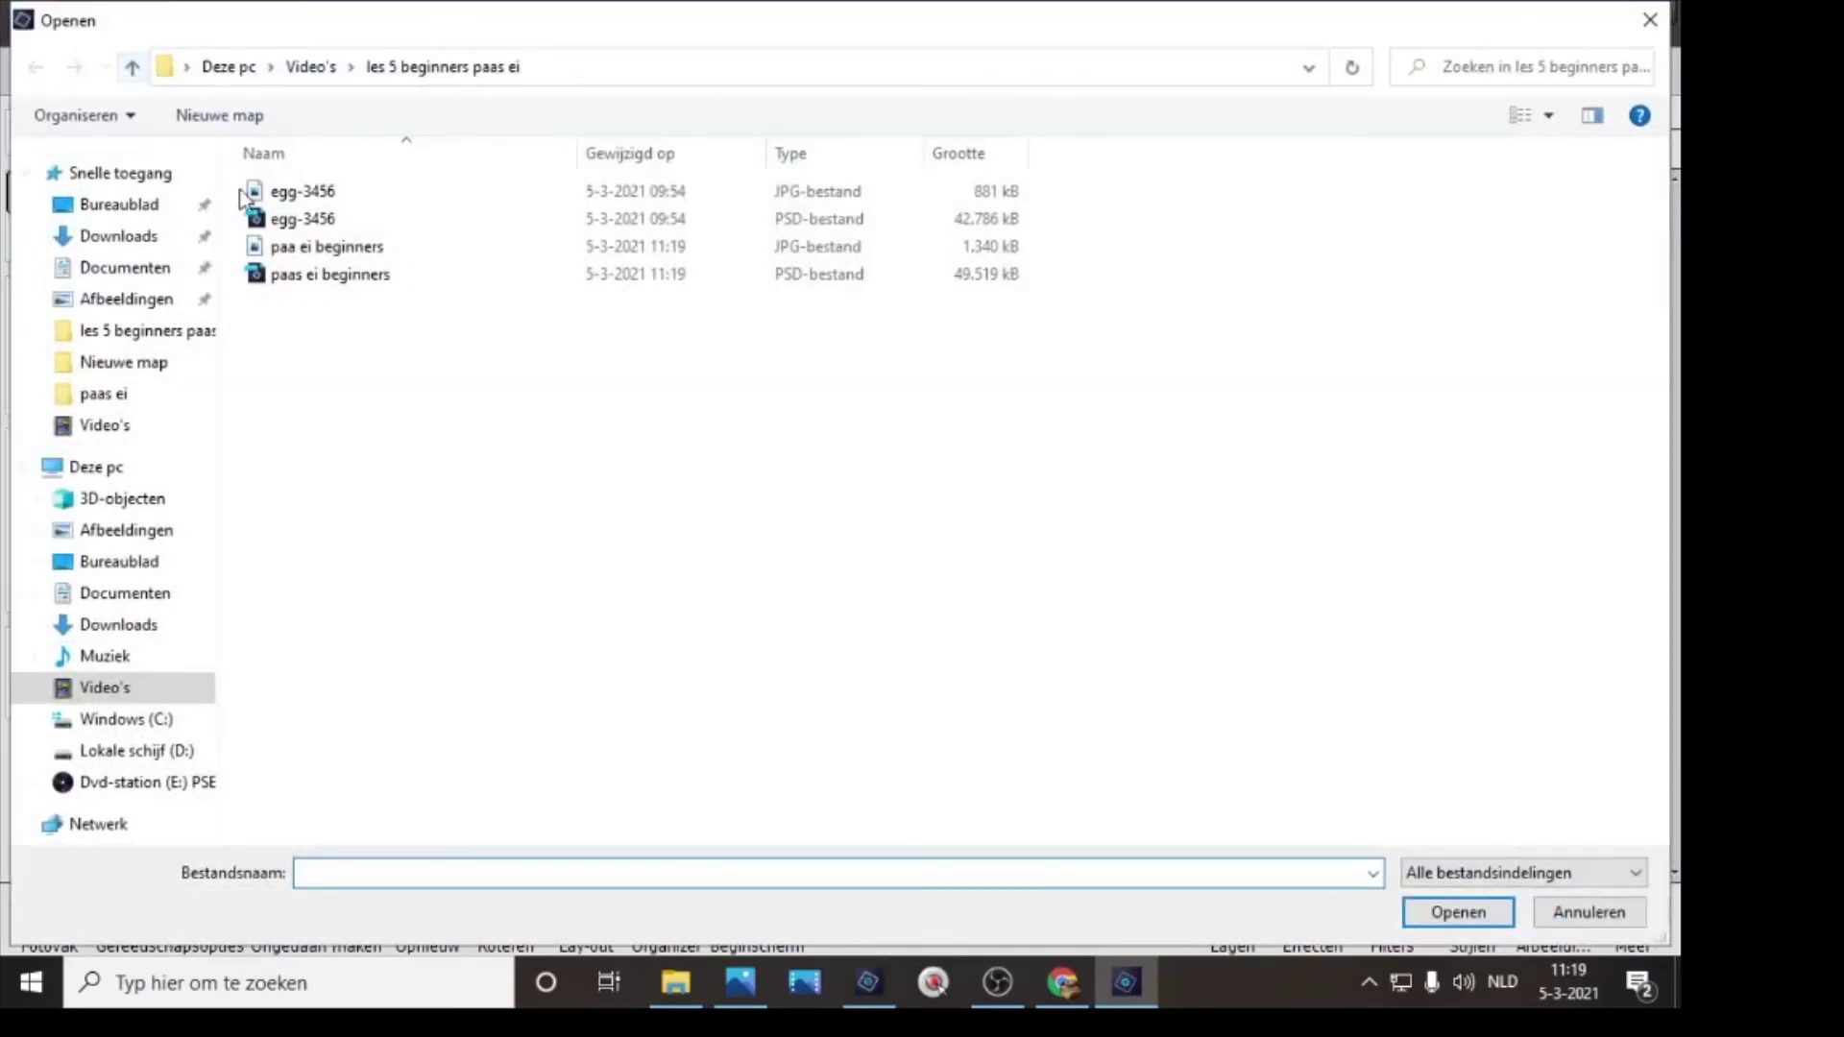
{"action": "double_click", "coordinate": [318, 274]}
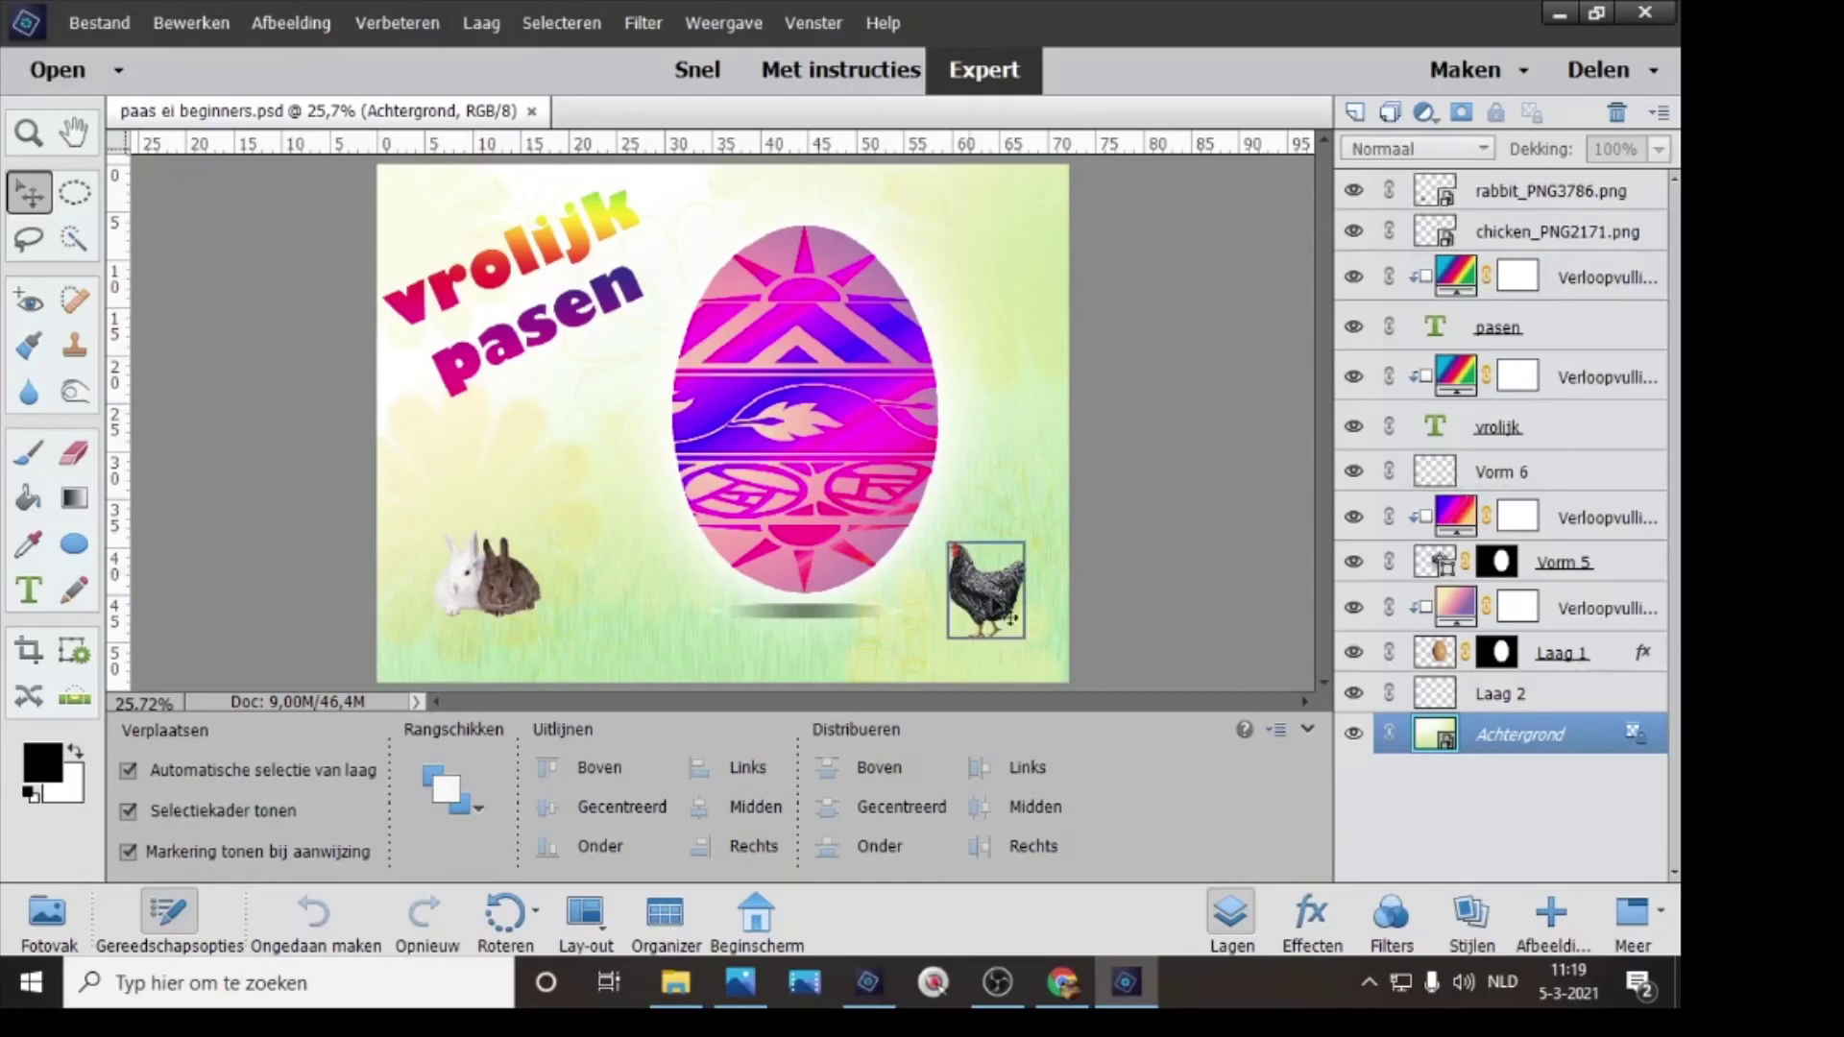
{"action": "left_click", "coordinate": [1308, 731]}
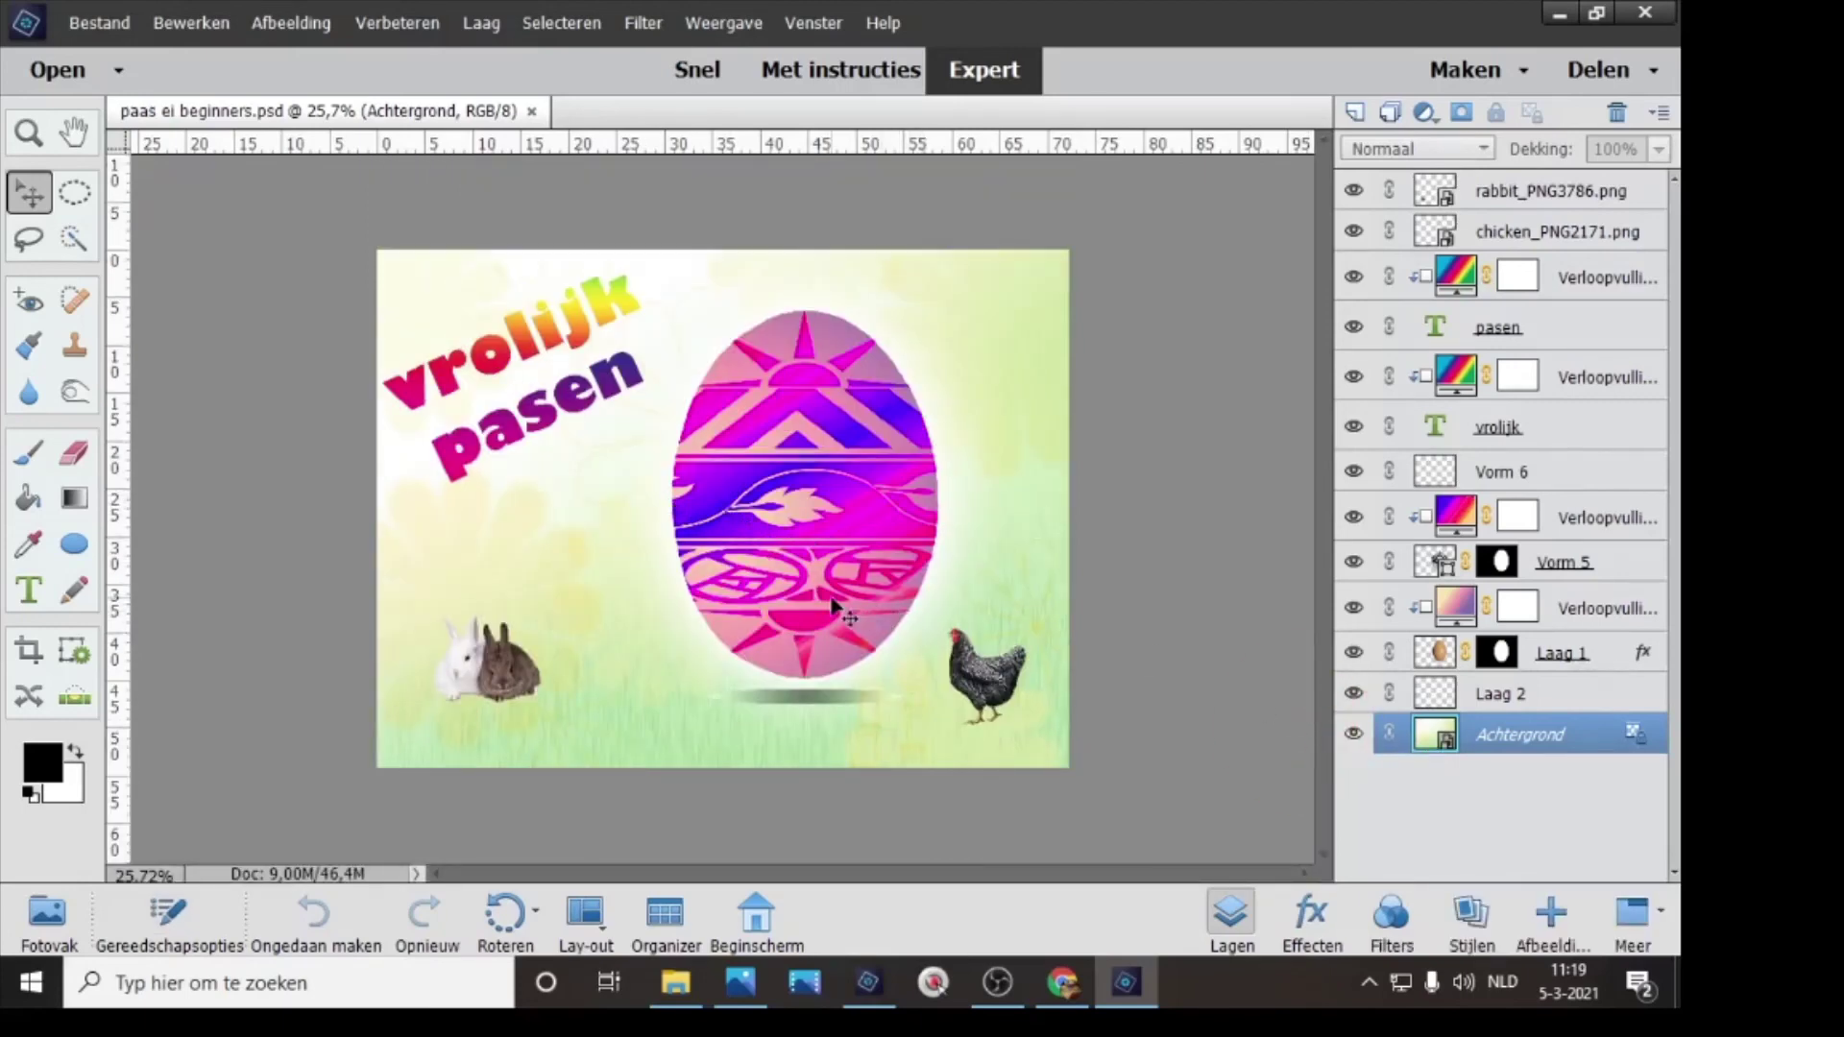
{"action": "key", "text": "ctrl+z"}
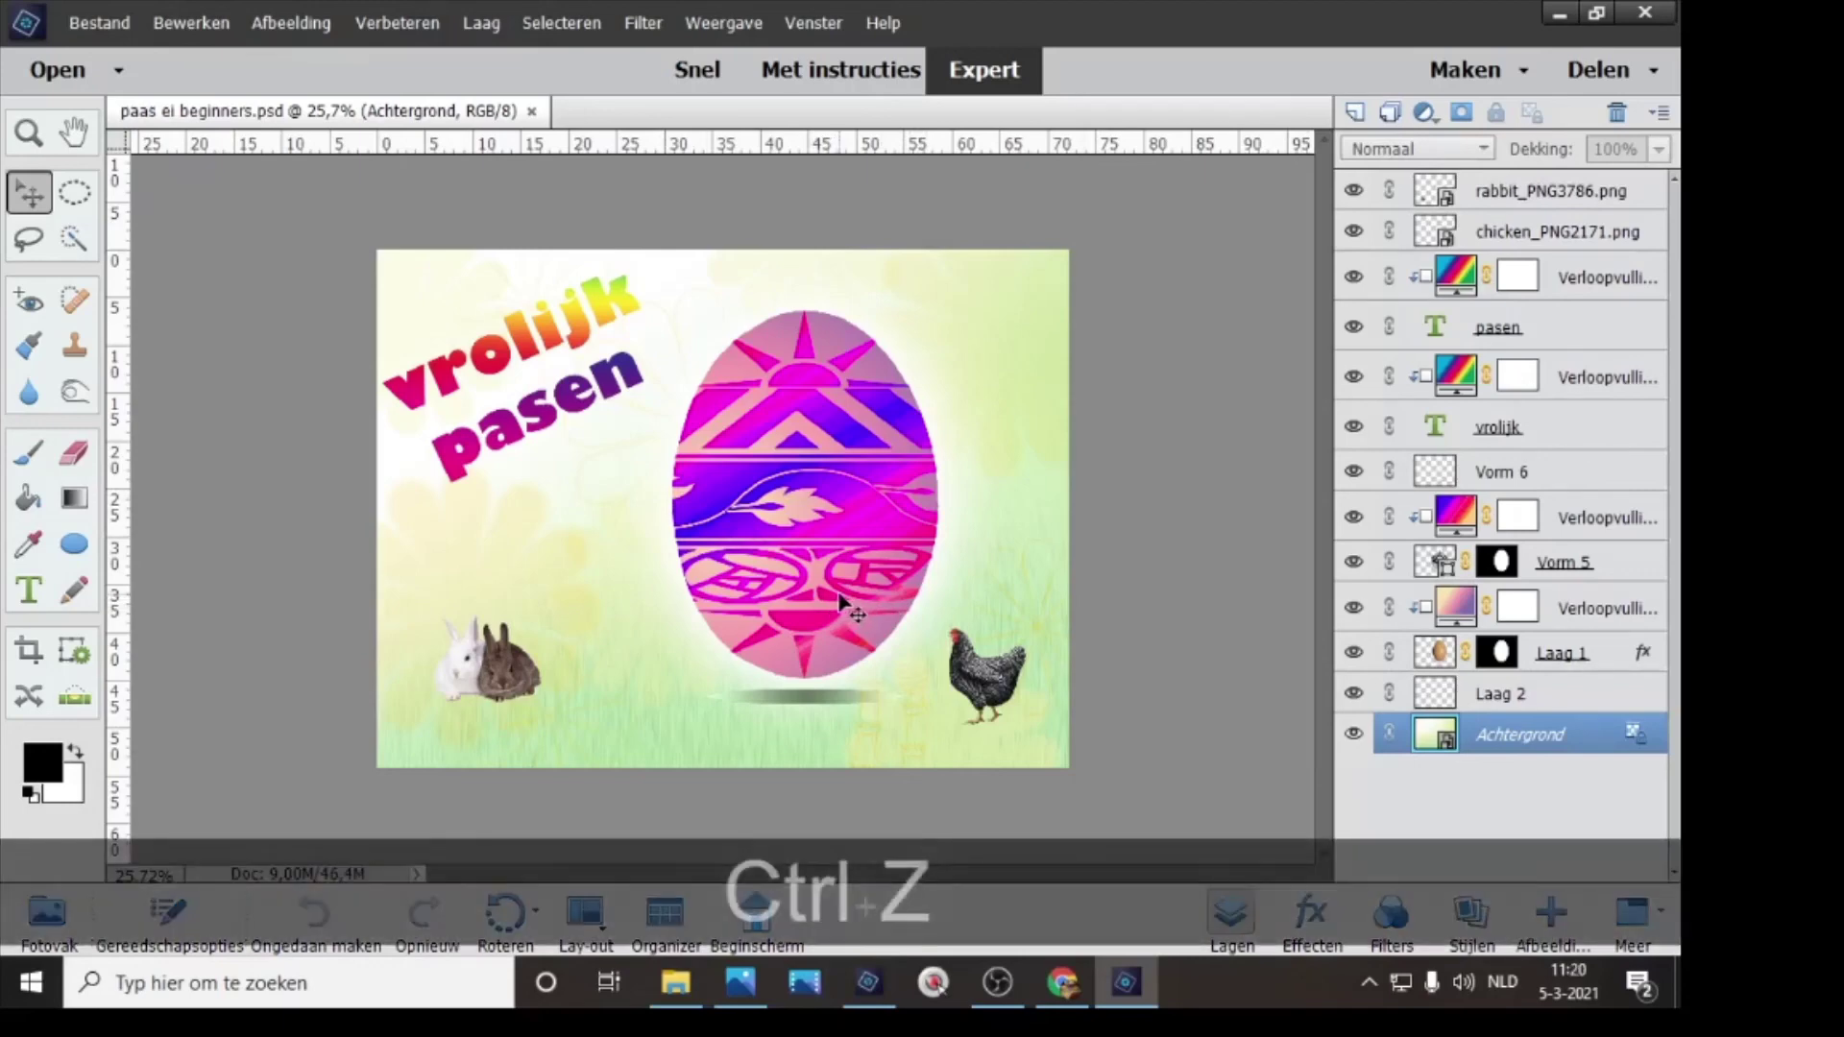
{"action": "left_click", "coordinate": [1214, 452]}
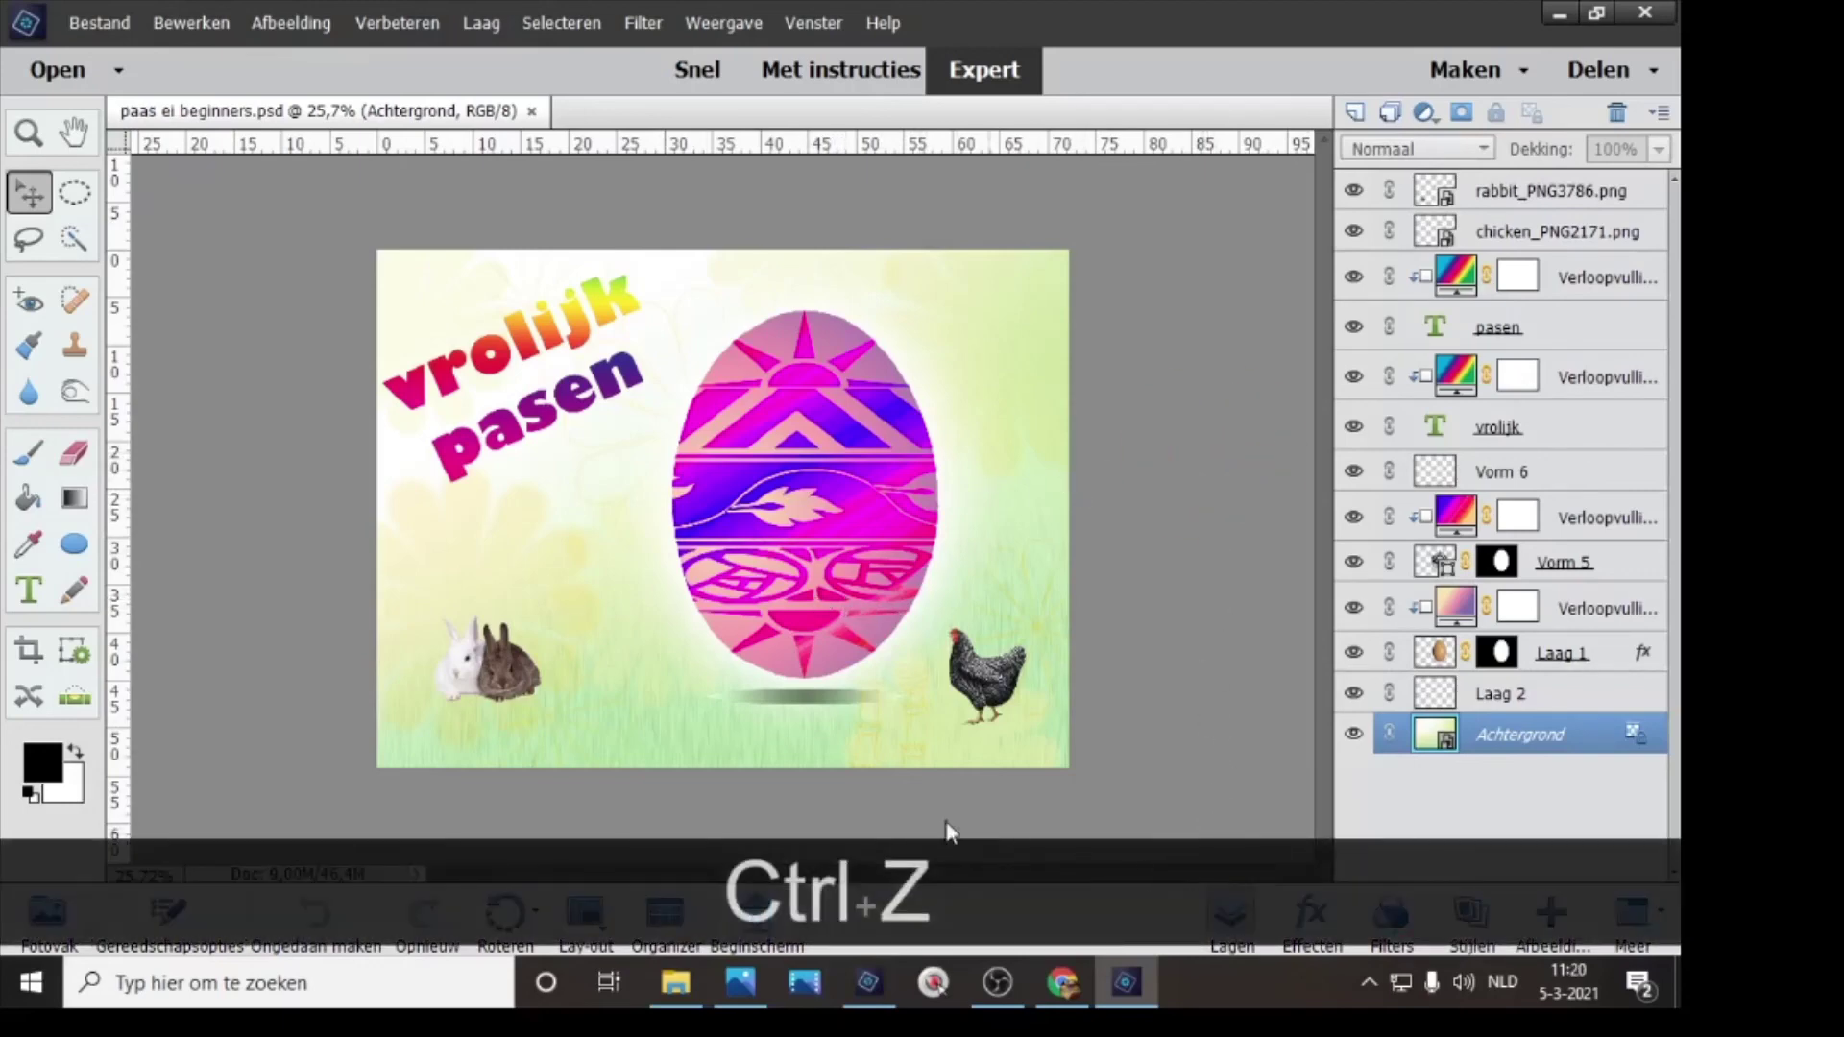
{"action": "left_click", "coordinate": [28, 920]}
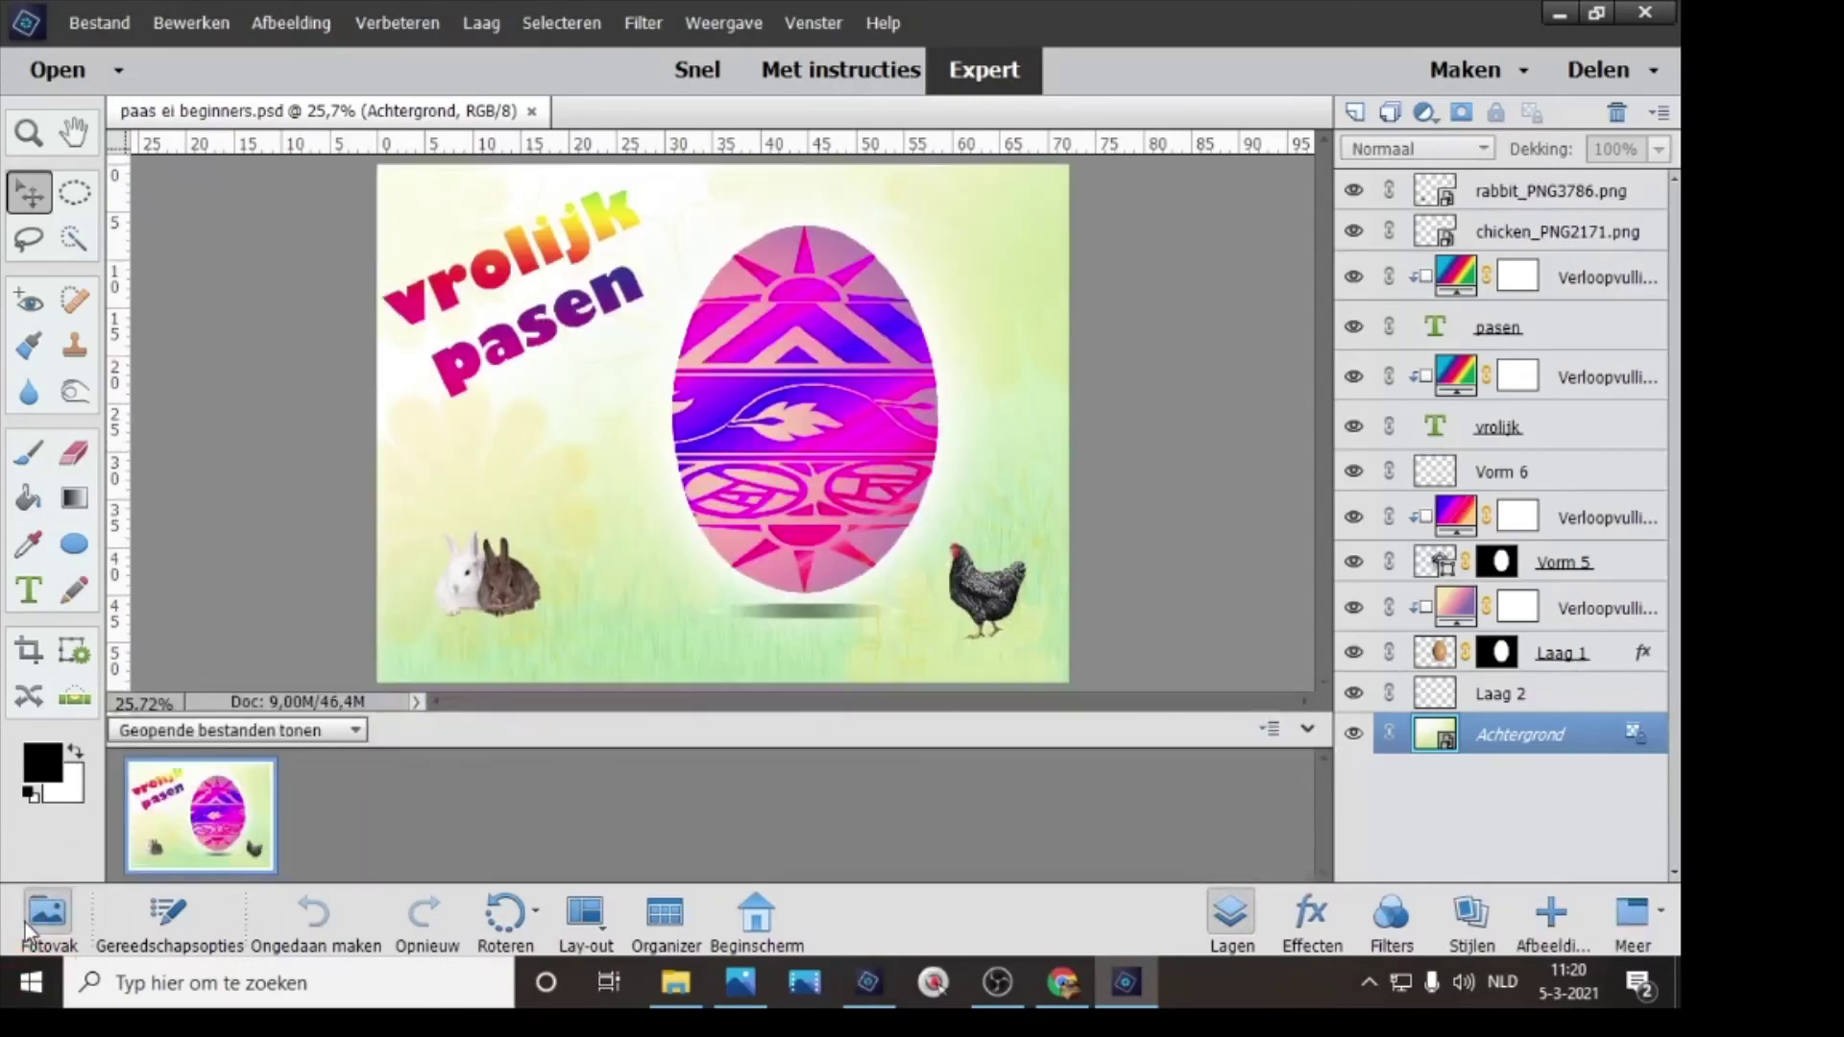
{"action": "left_click", "coordinate": [1270, 729]}
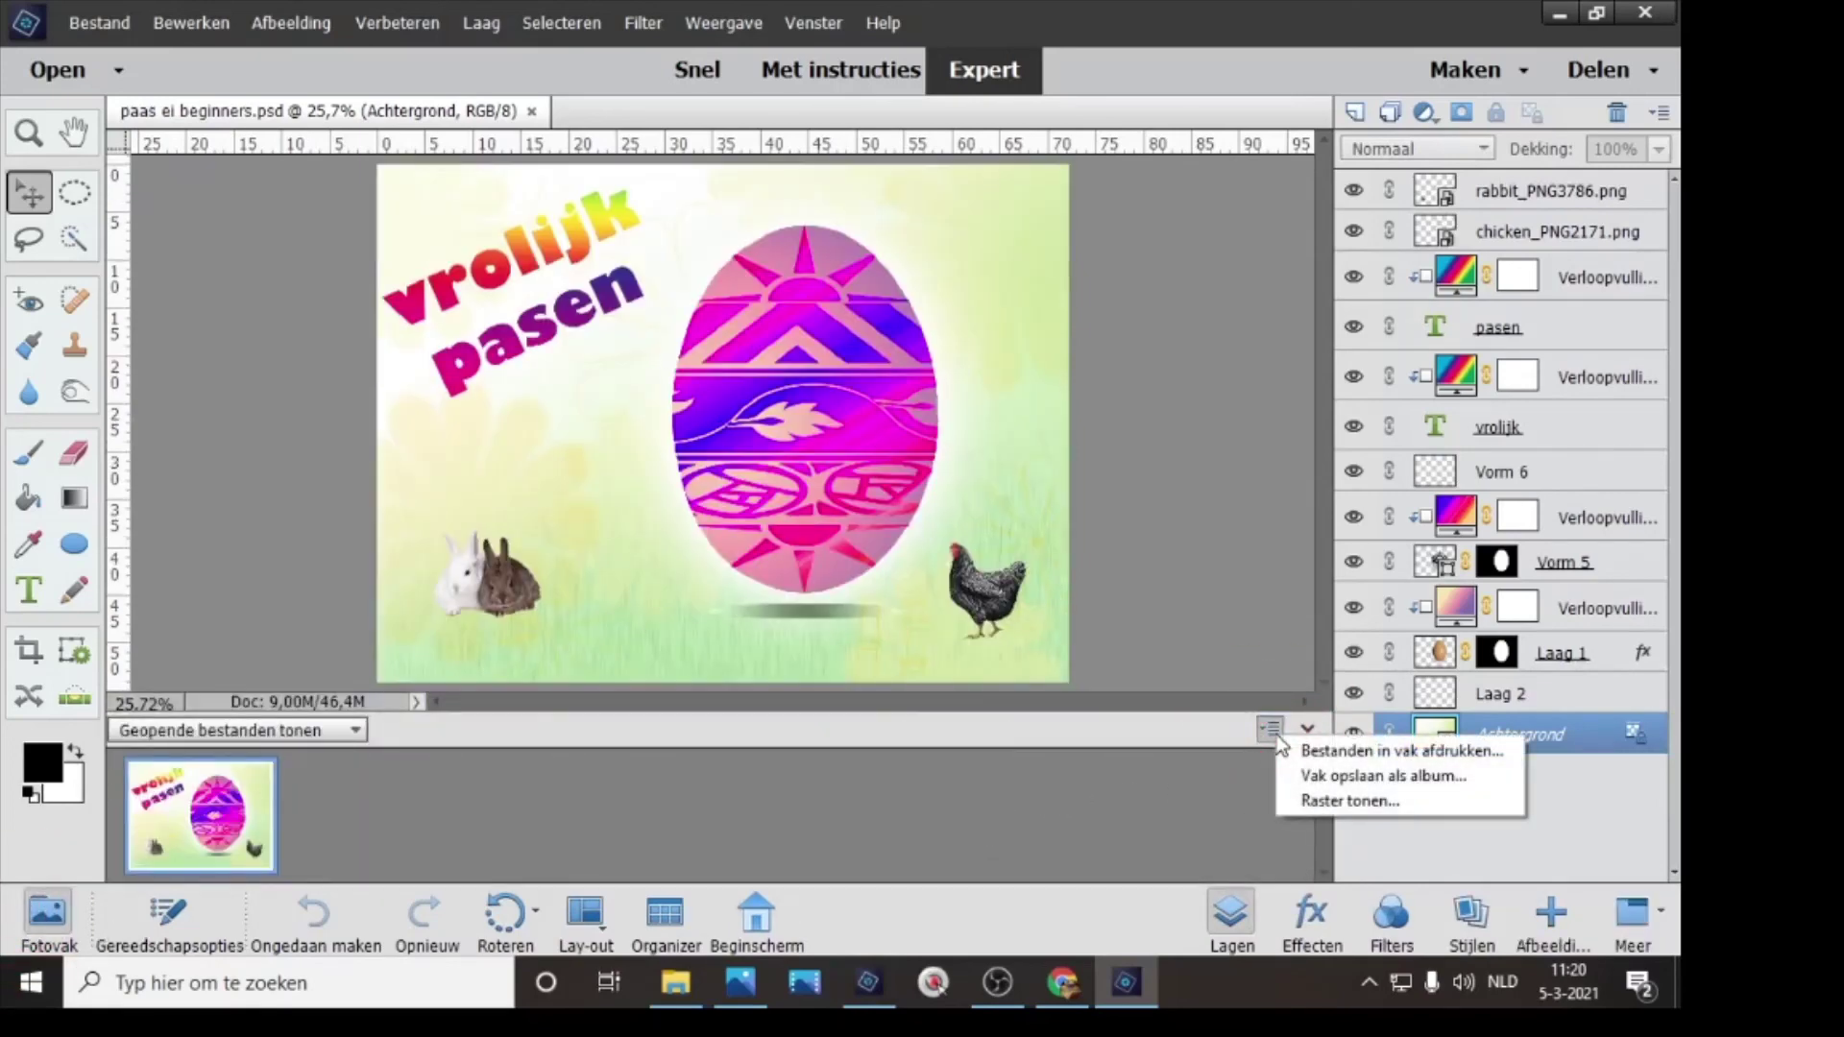
{"action": "left_click", "coordinate": [71, 584]}
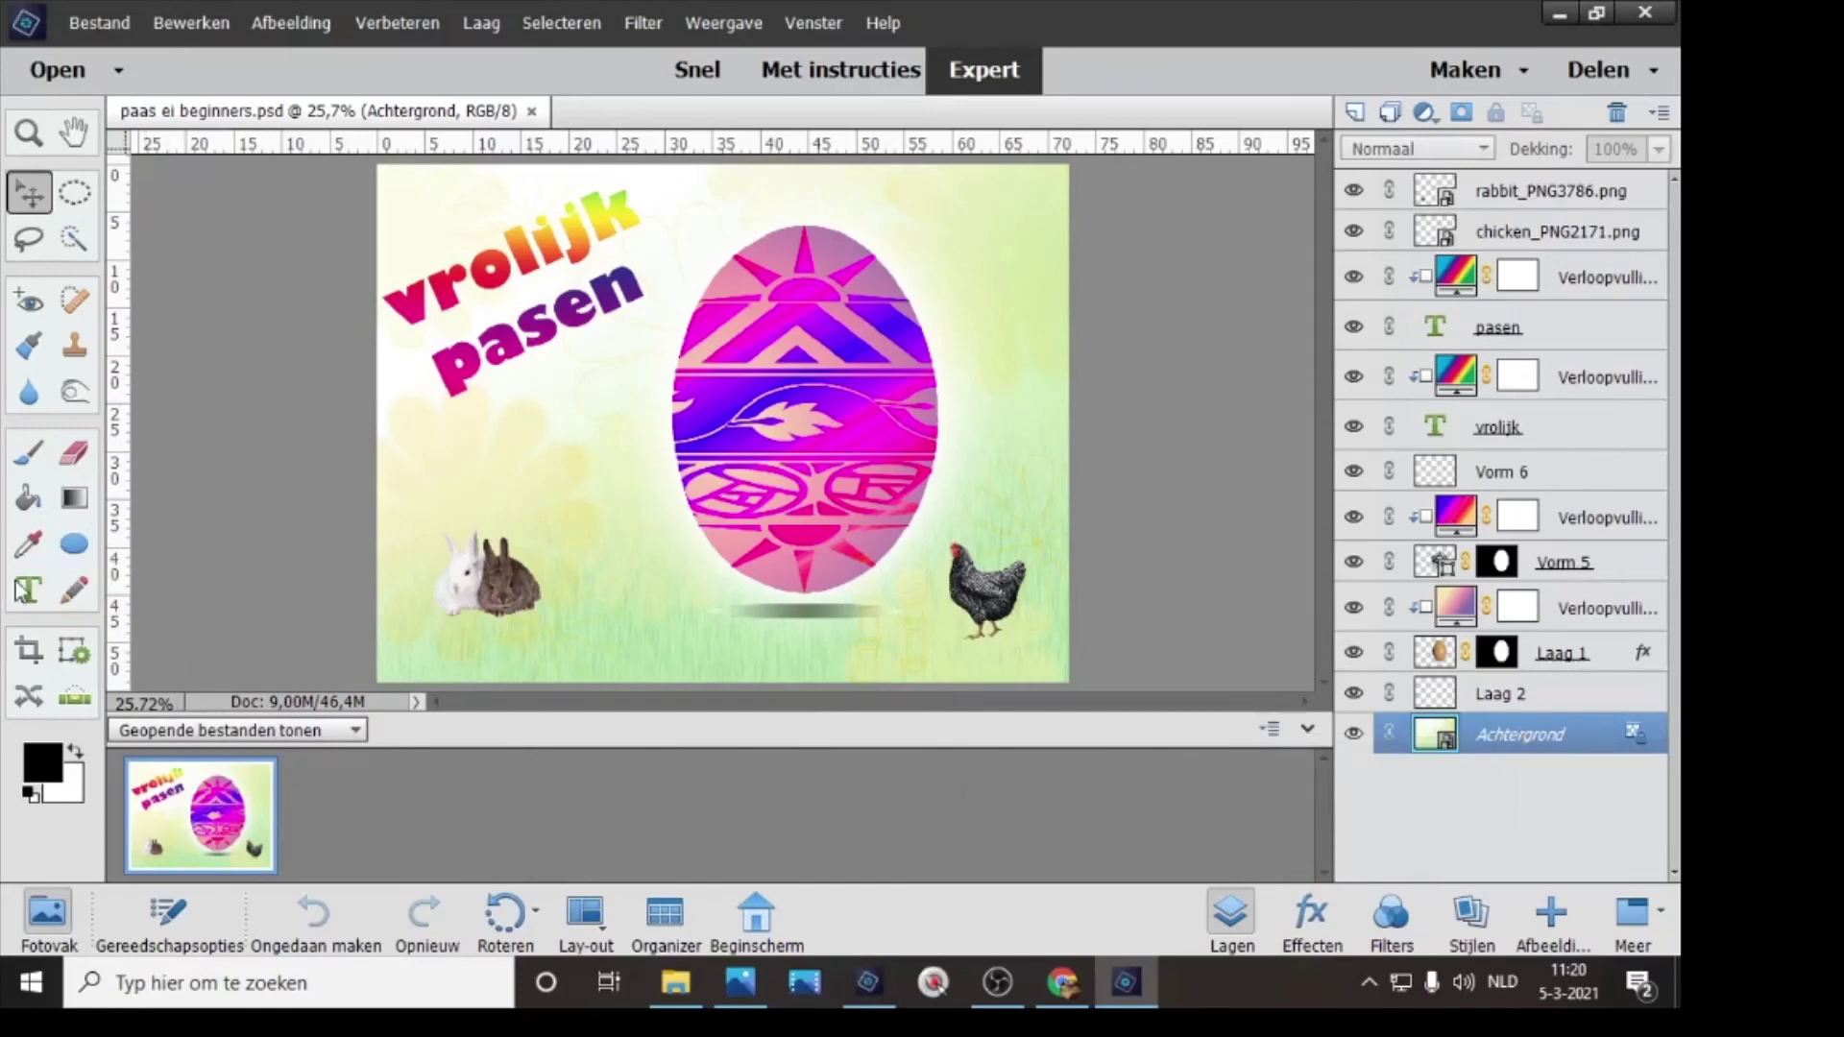
- Activate the Pencil tool and reset all tools to their default settings
{"action": "left_click", "coordinate": [75, 590]}
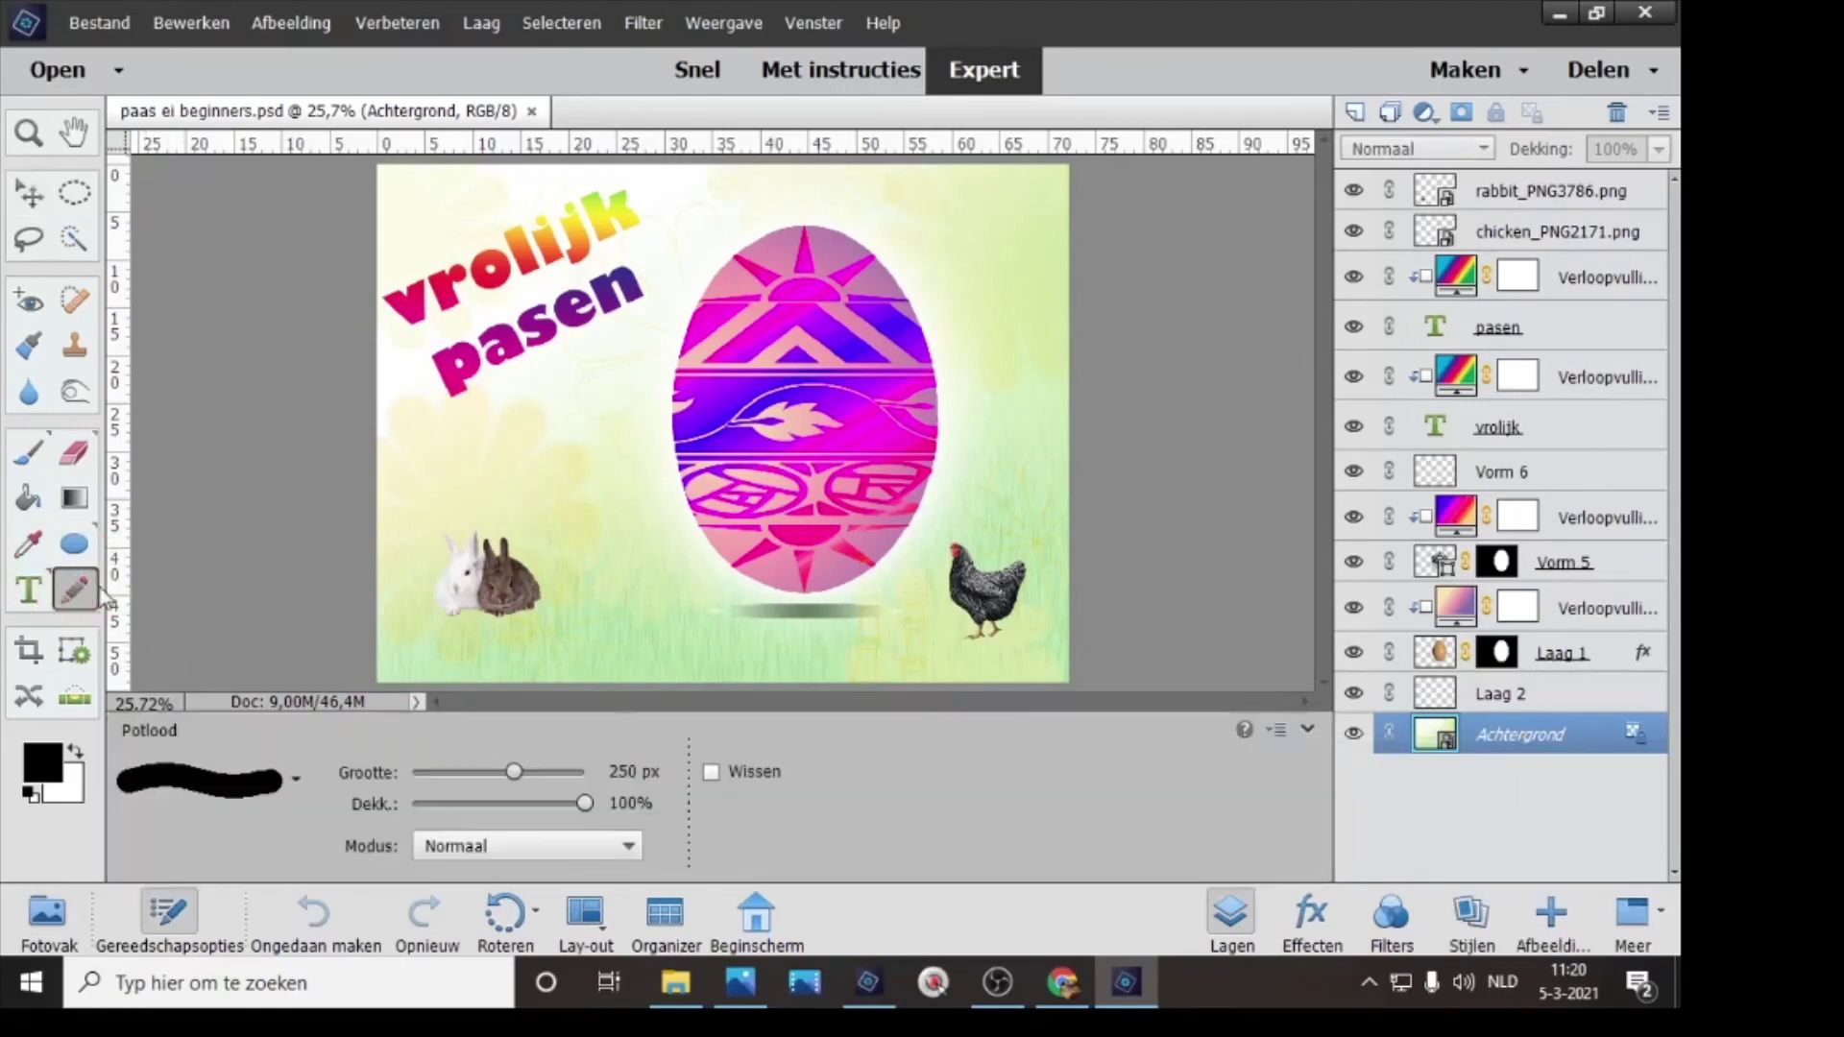
{"action": "left_click", "coordinate": [1276, 732]}
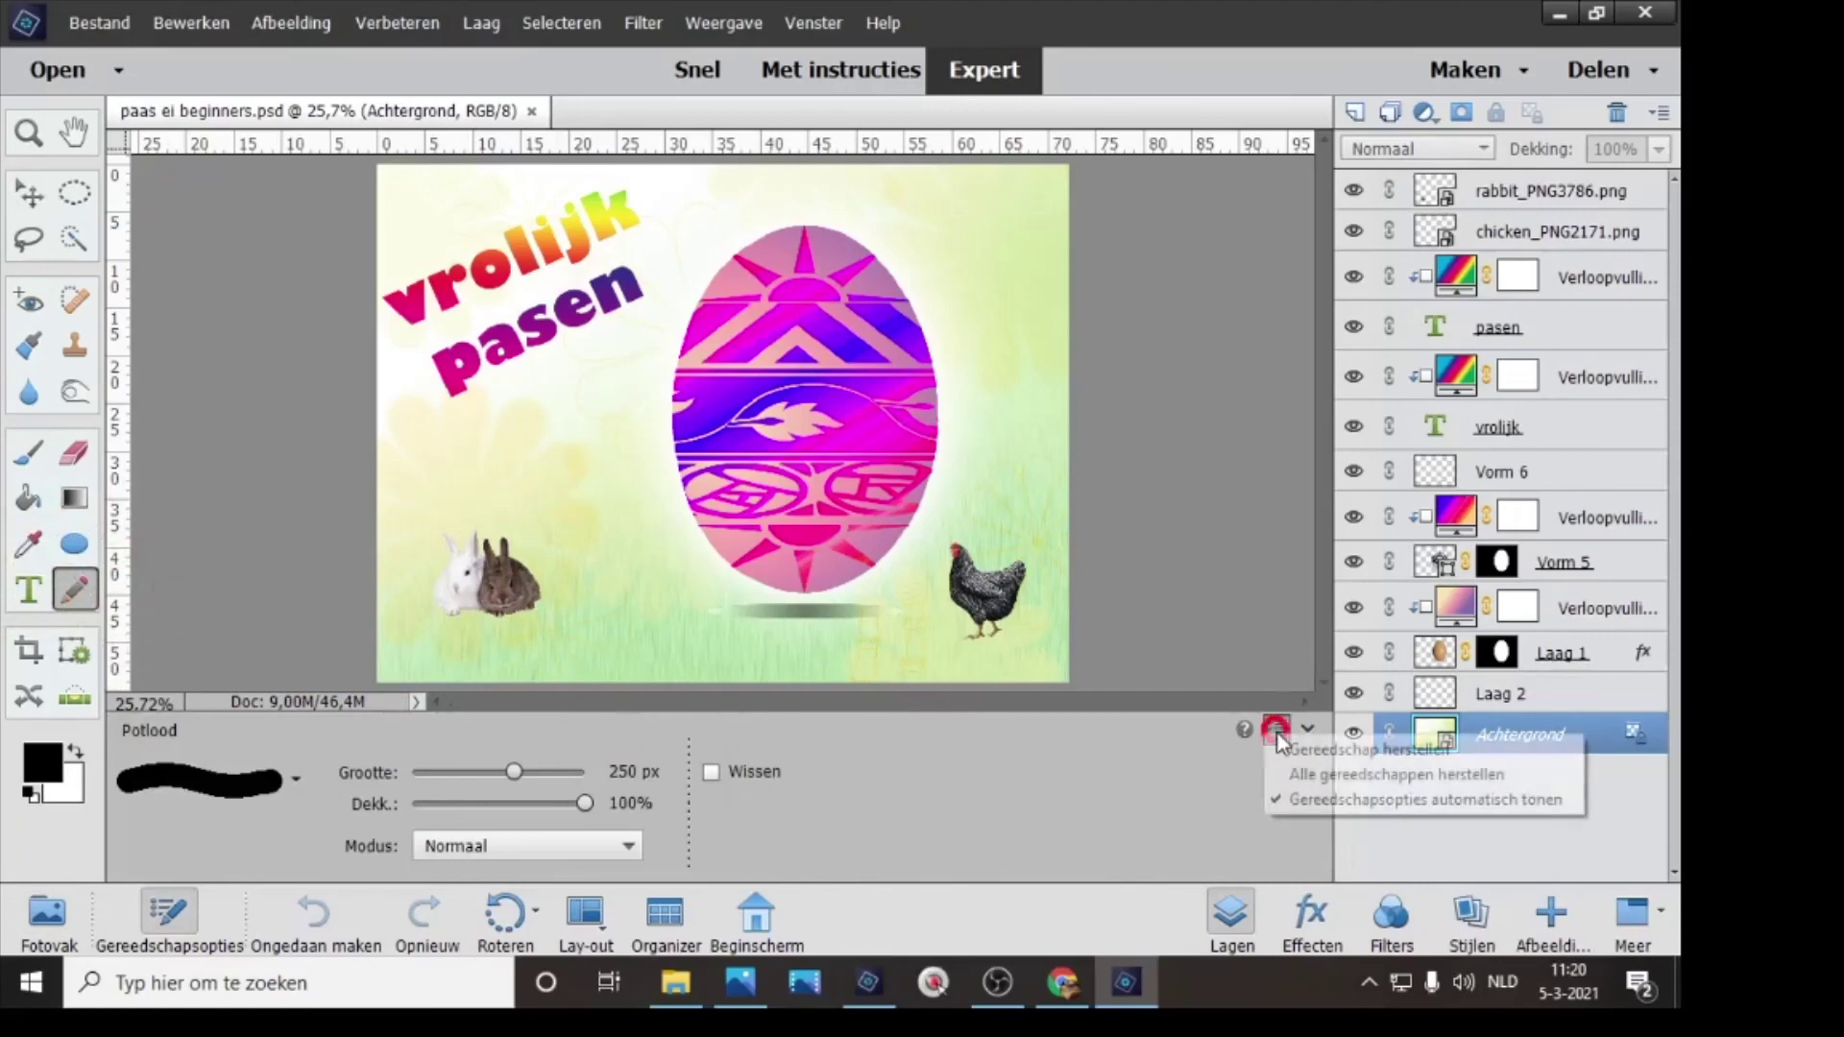
{"action": "left_click", "coordinate": [1316, 776]}
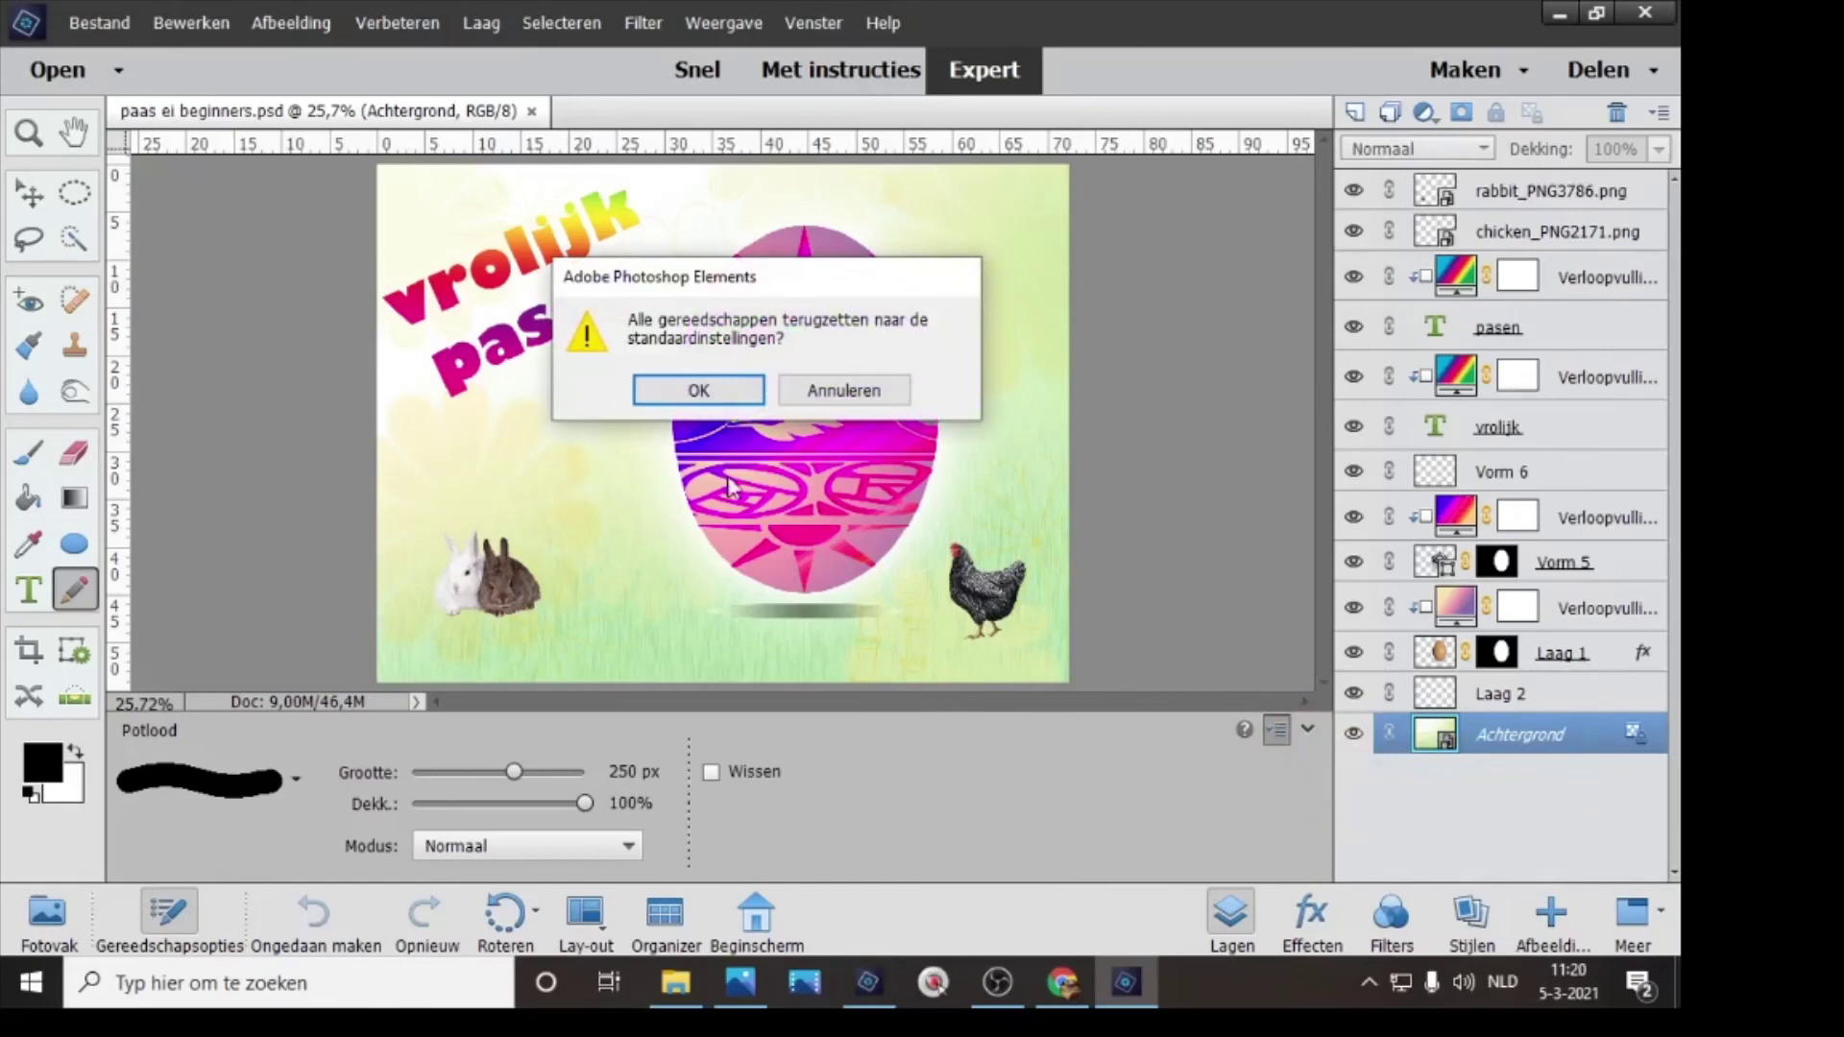
{"action": "left_click", "coordinate": [693, 390]}
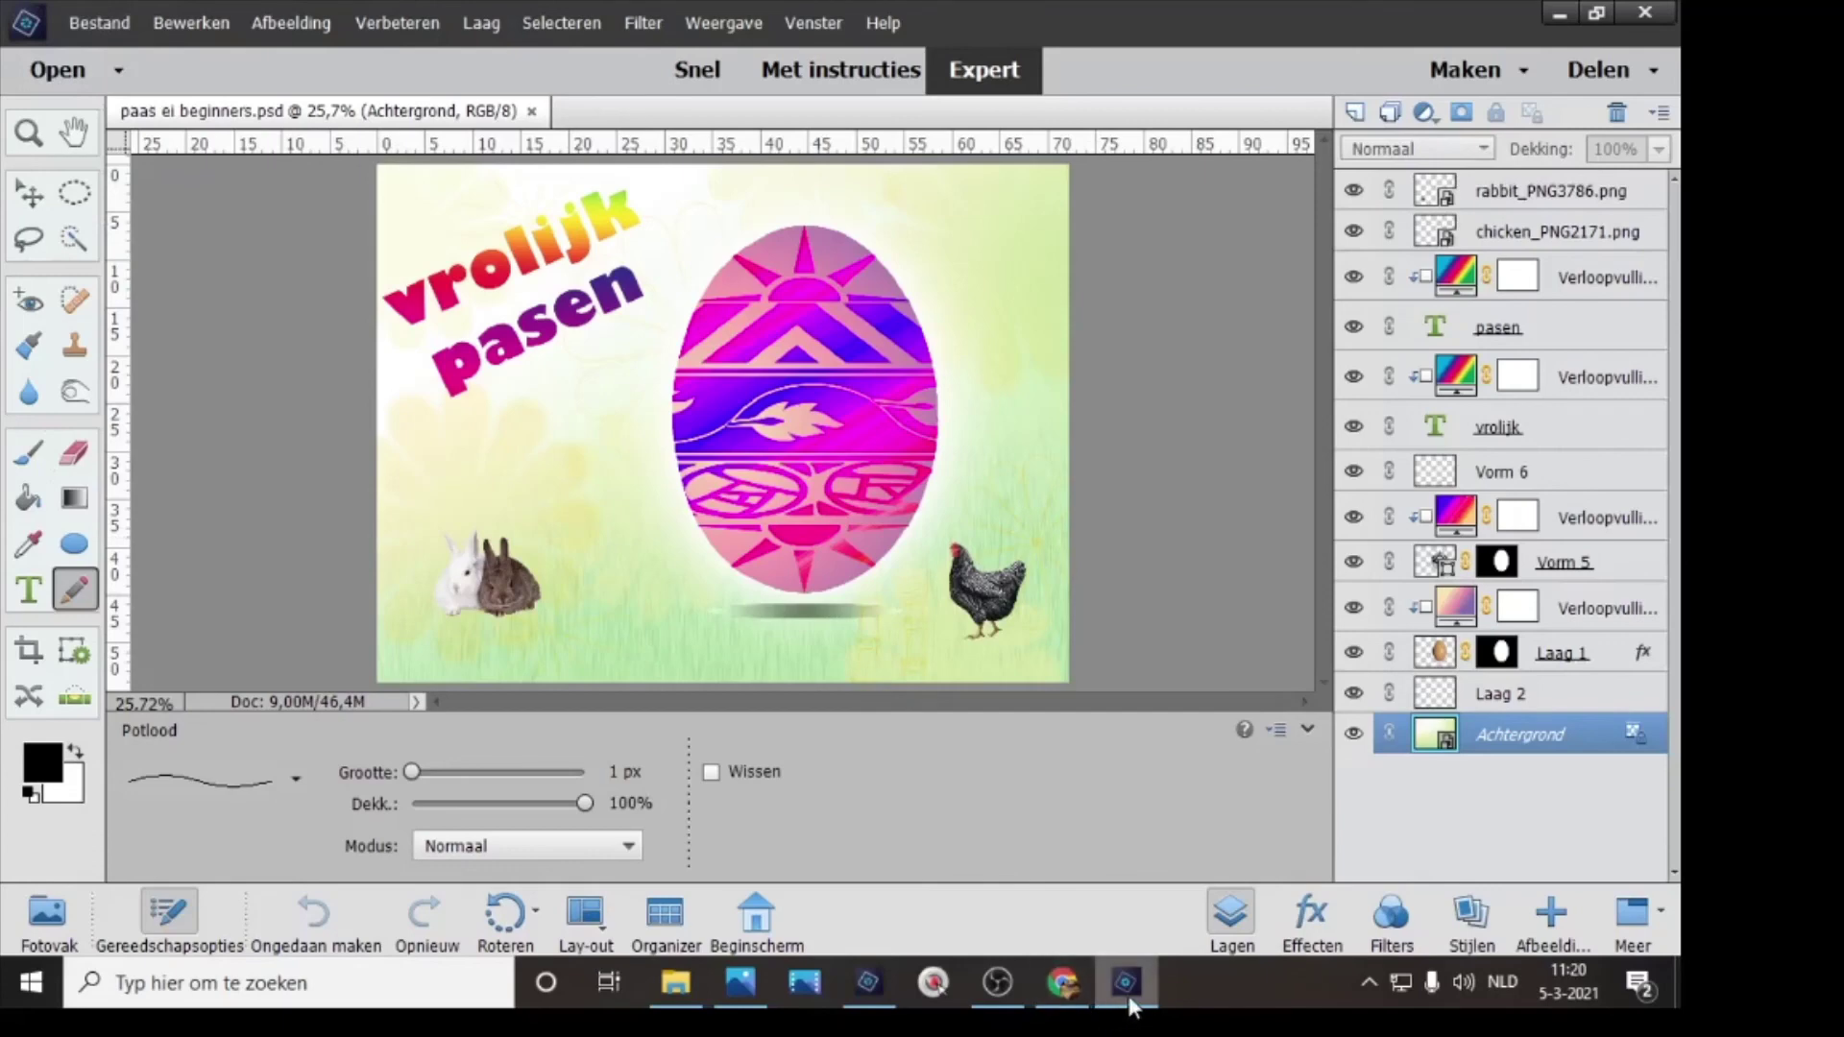
{"action": "mouse_move", "coordinate": [1129, 999]}
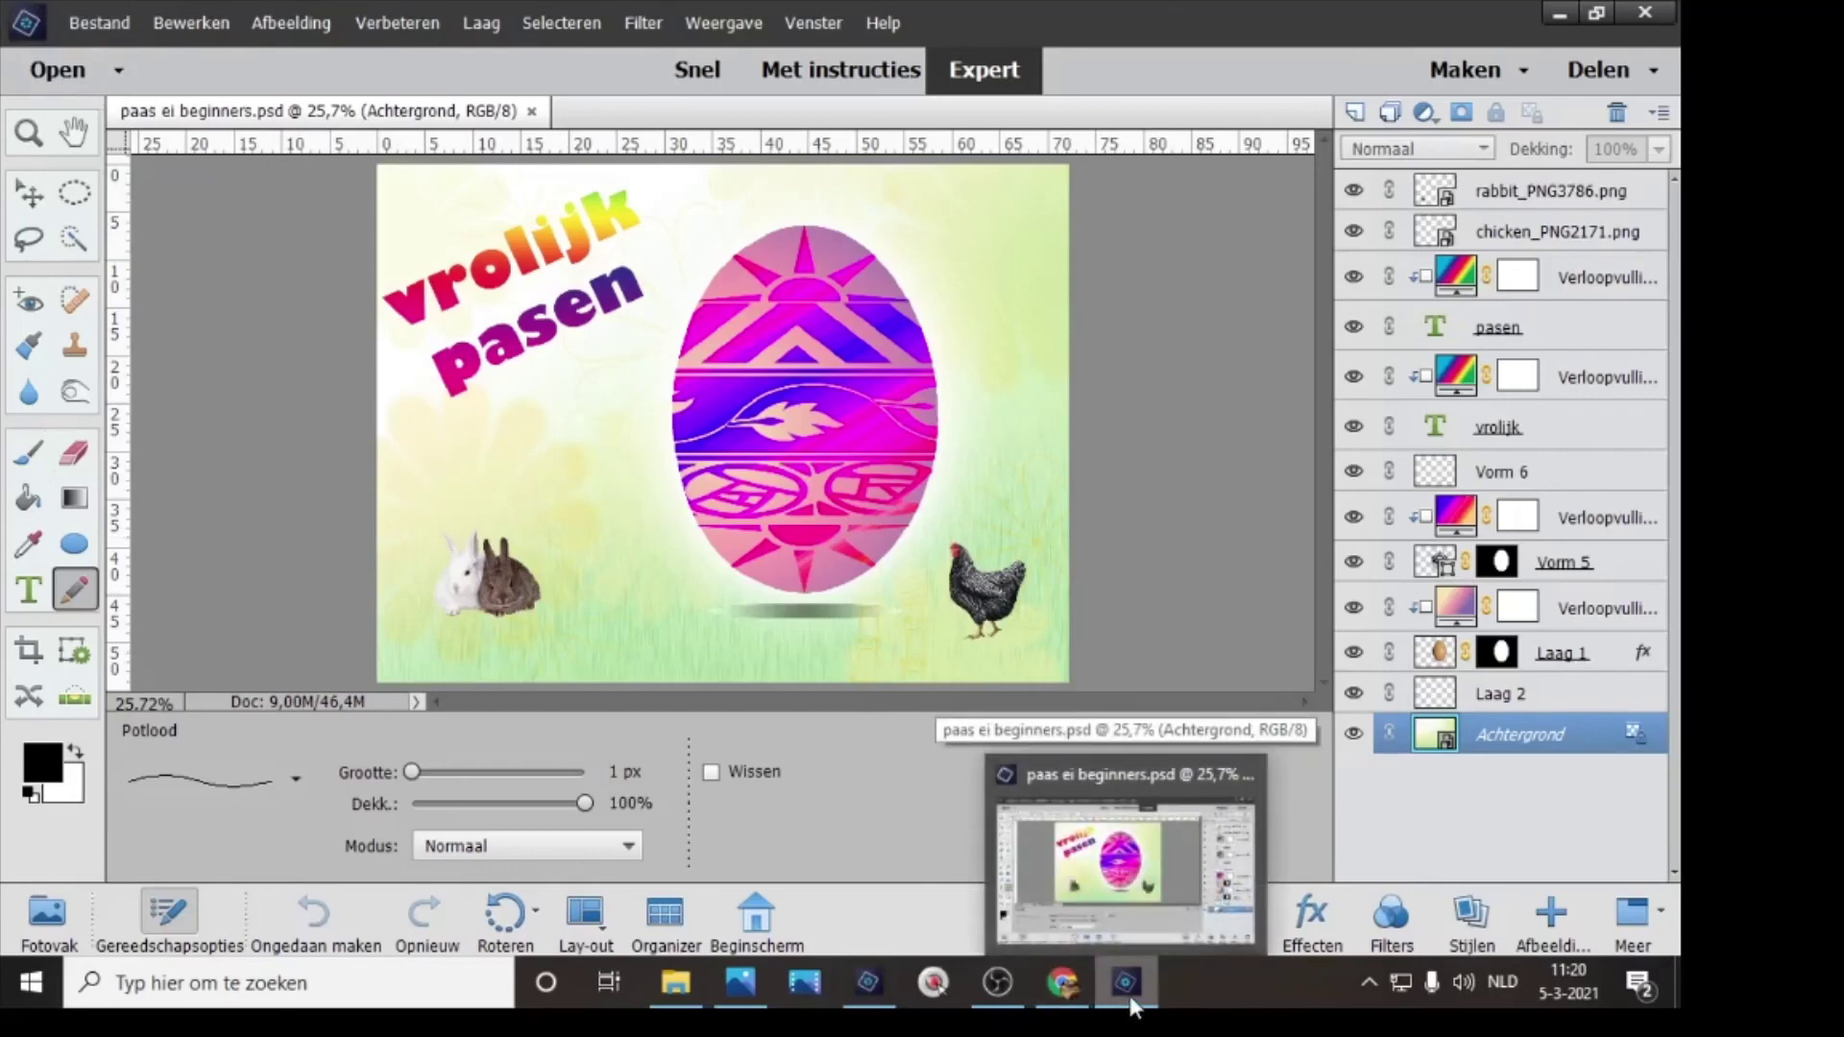